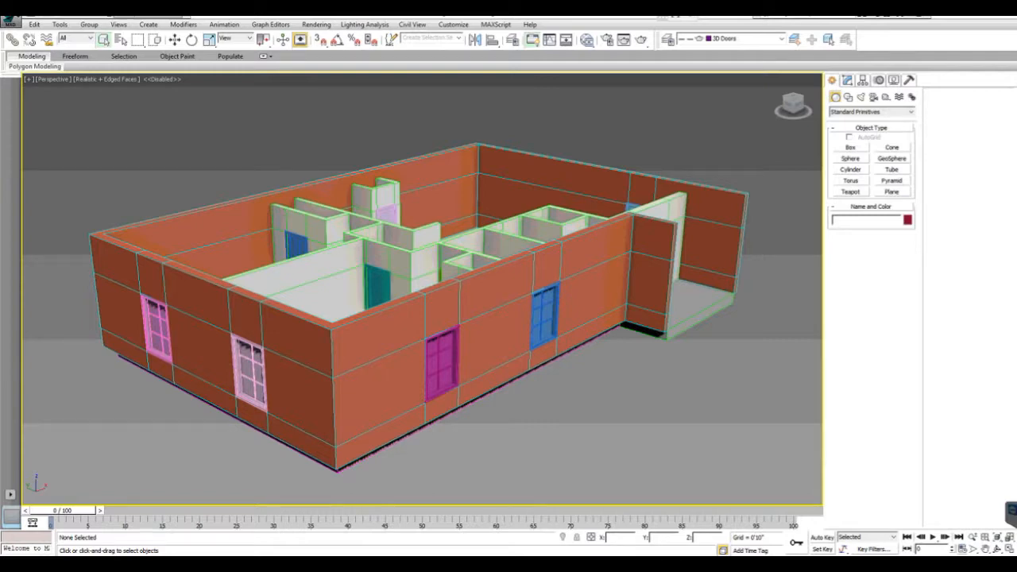
- Open the Slate Material Editor, place the Patio node directly beneath the Ceiling node and enlarge the editor window
middle_click_drag(441, 241, 456, 225)
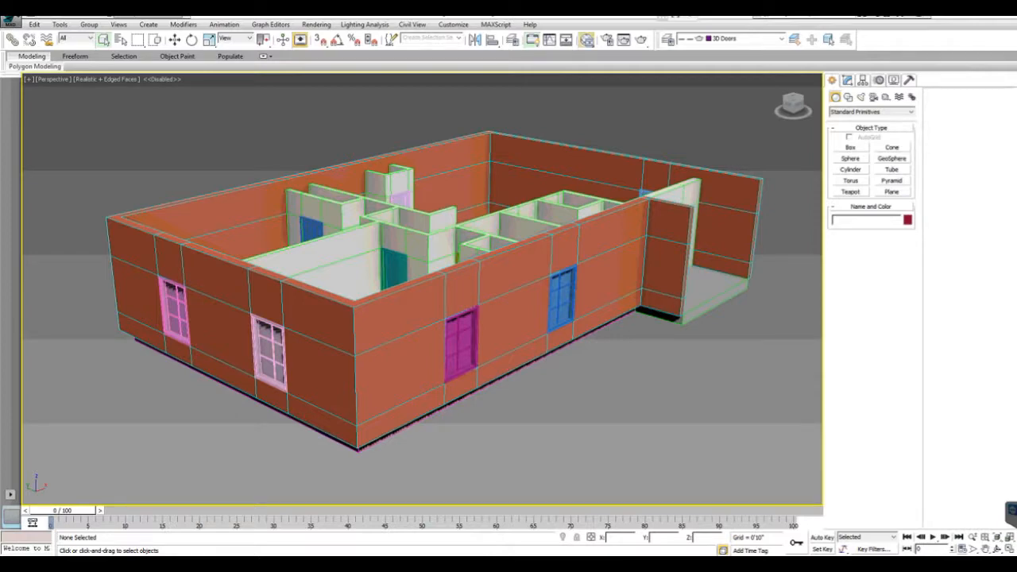
left_click(586, 39)
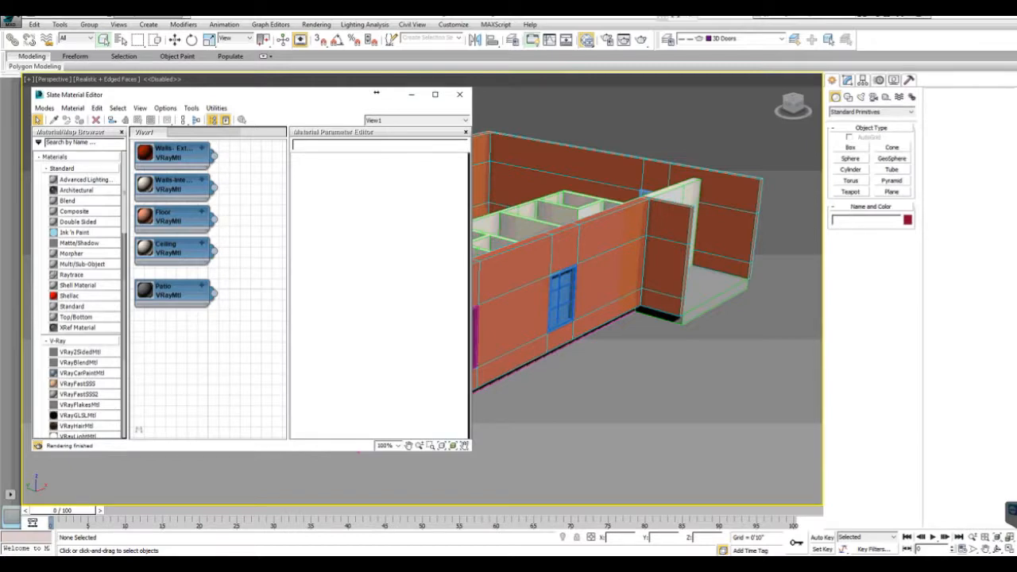
left_click_drag(172, 288, 172, 277)
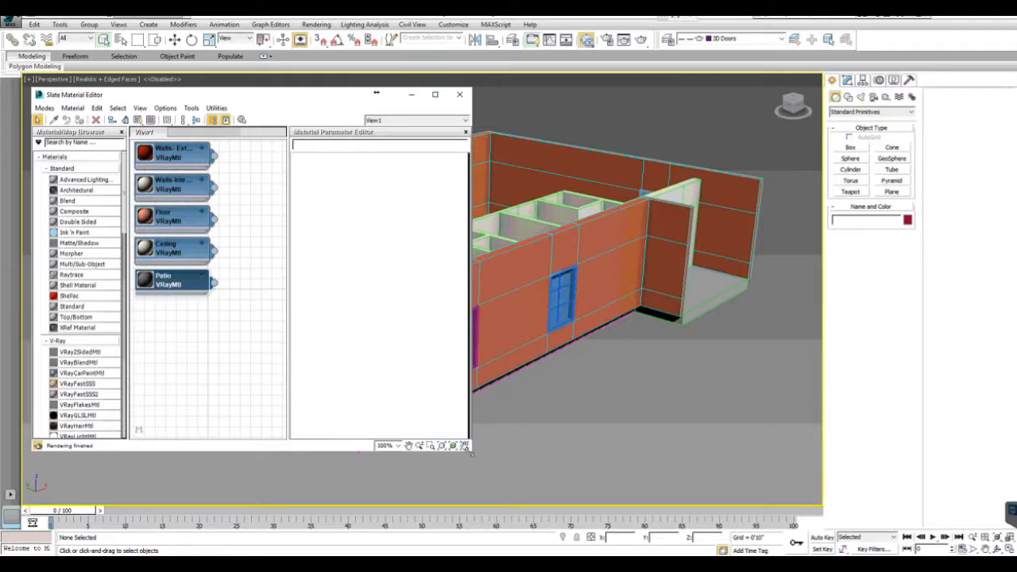
left_click_drag(469, 450, 551, 476)
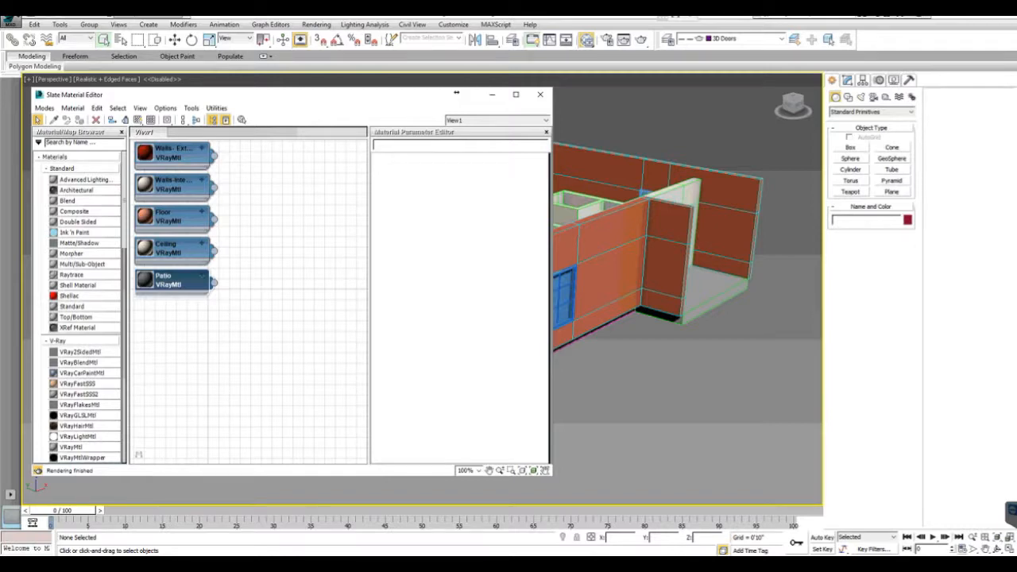
key("ctrl+d")
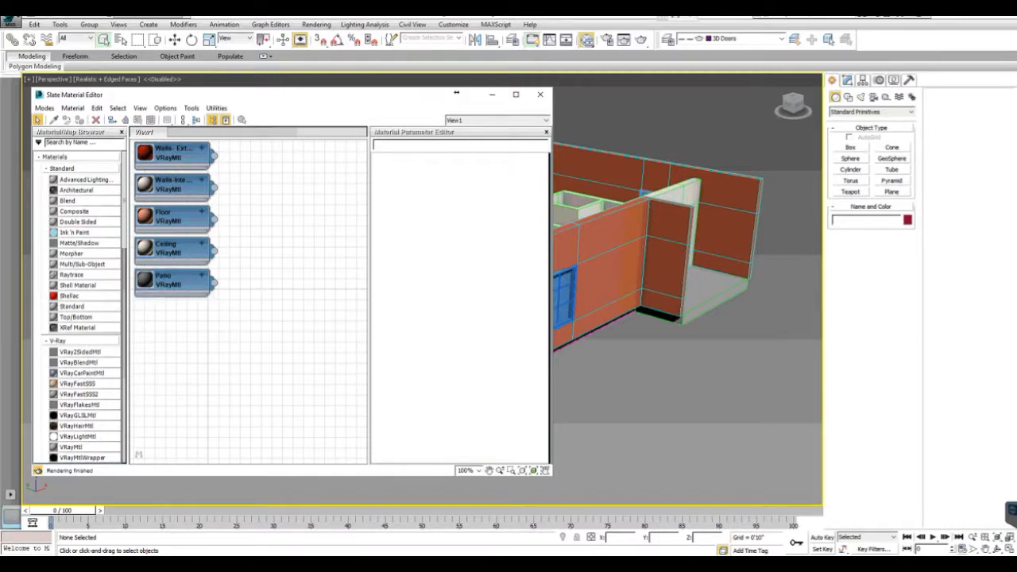
middle_click_drag(270, 309, 179, 316)
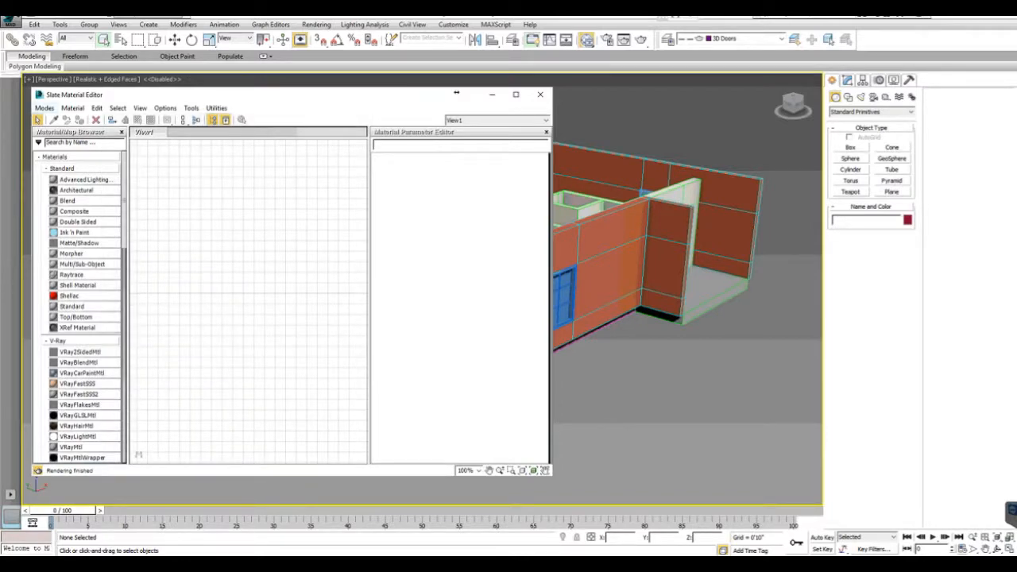
left_click(44, 107)
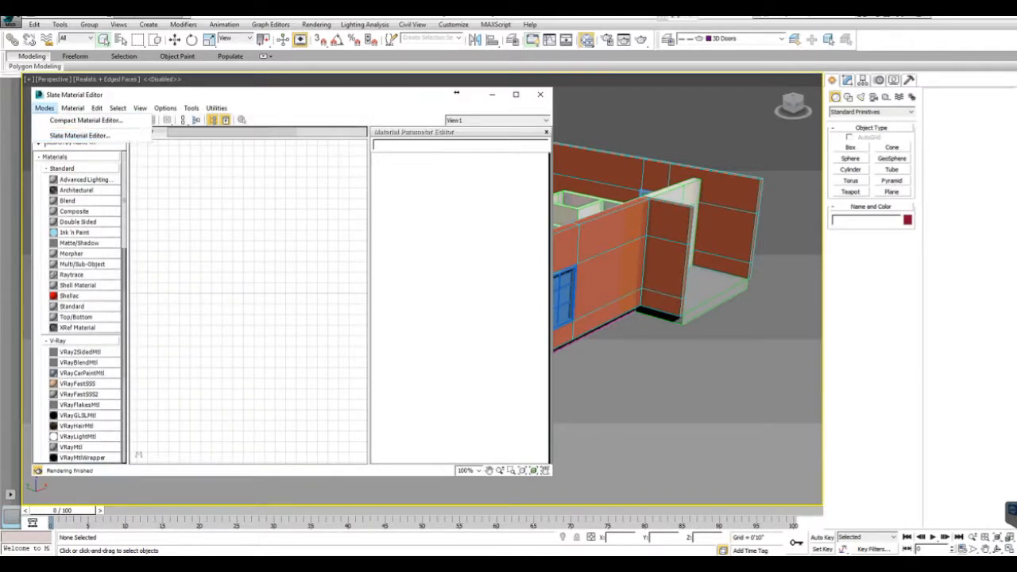
left_click(86, 120)
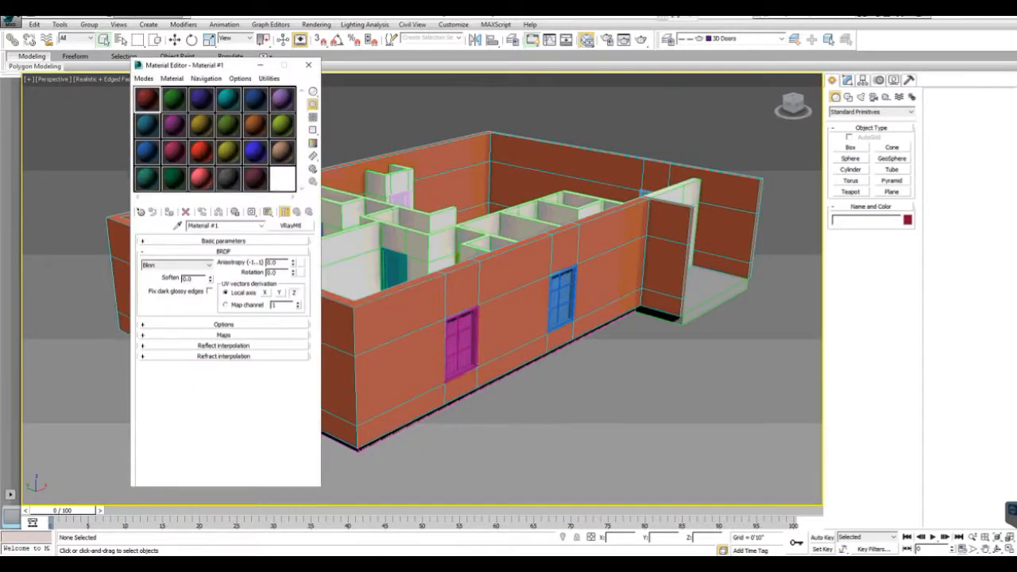
left_click_drag(199, 64, 111, 81)
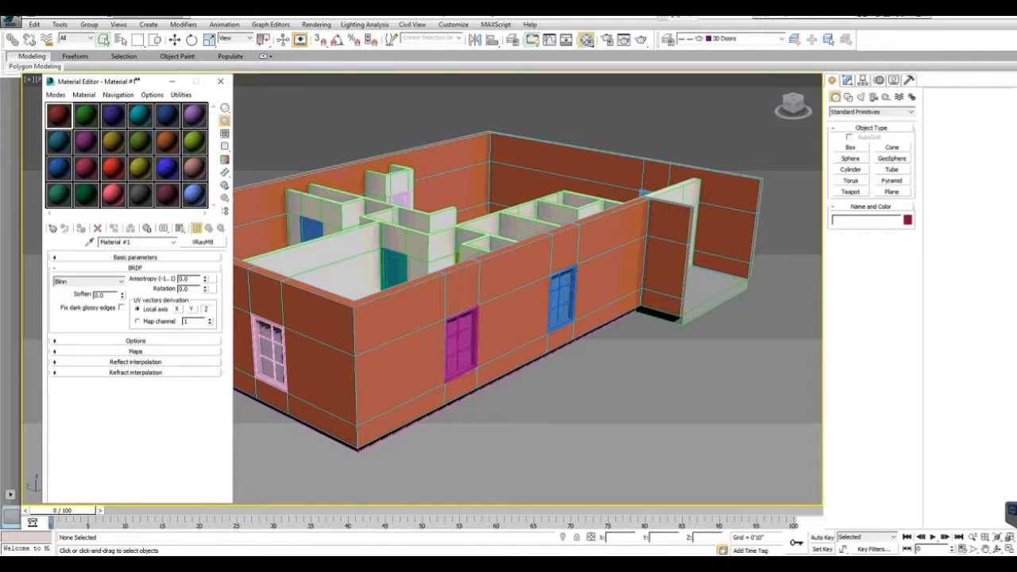
left_click(203, 242)
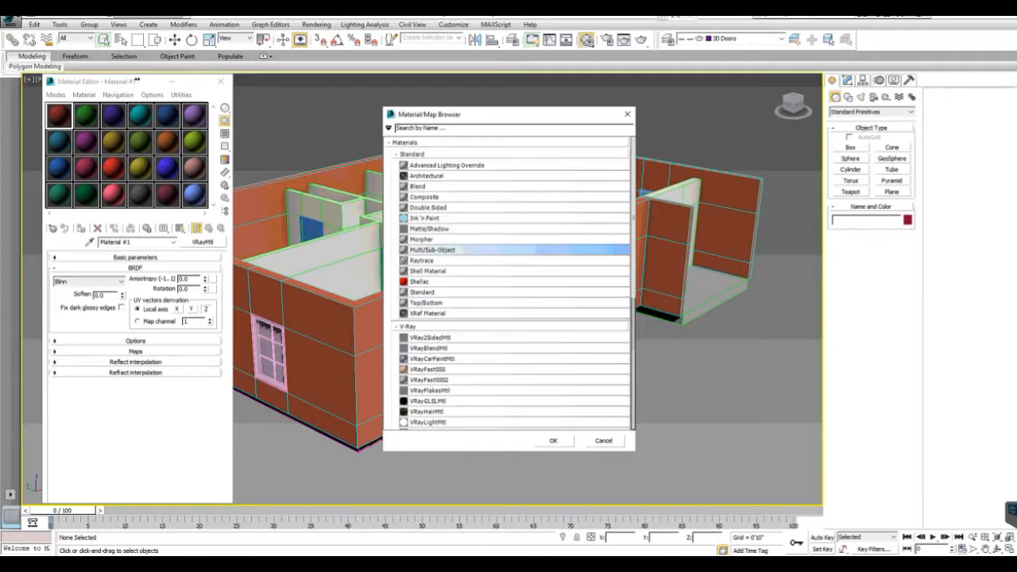
left_click(627, 114)
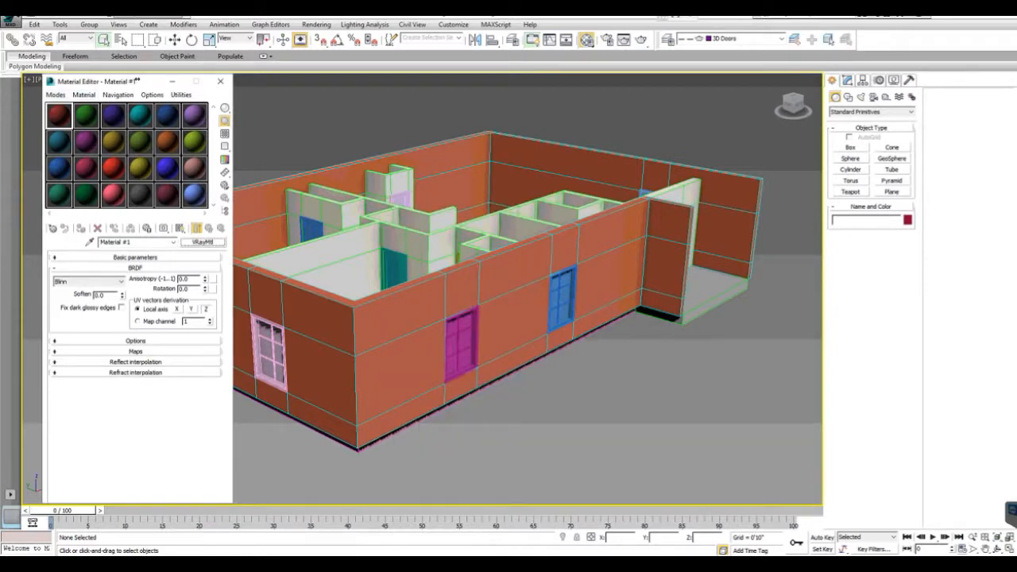
left_click(56, 94)
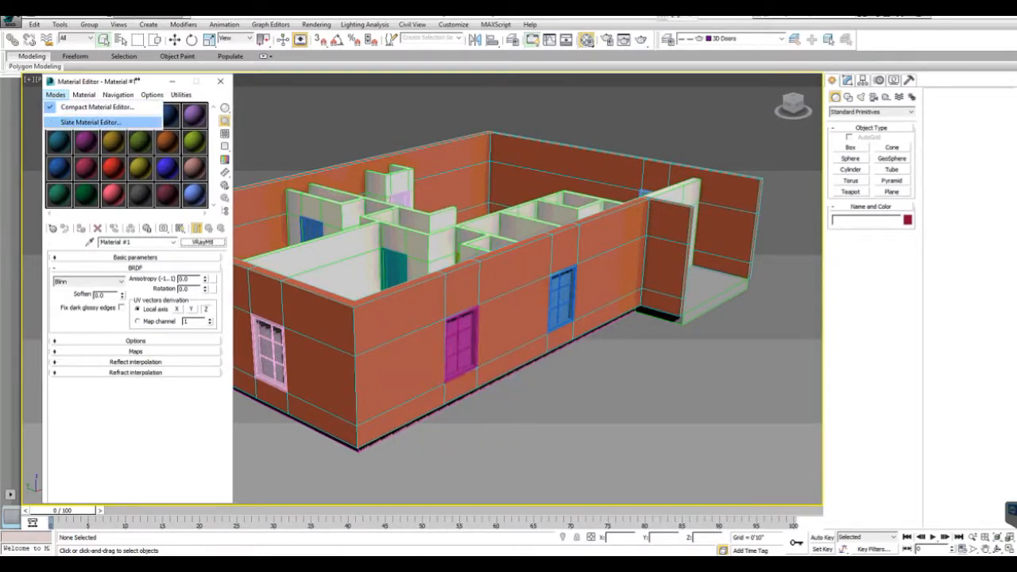
left_click(90, 121)
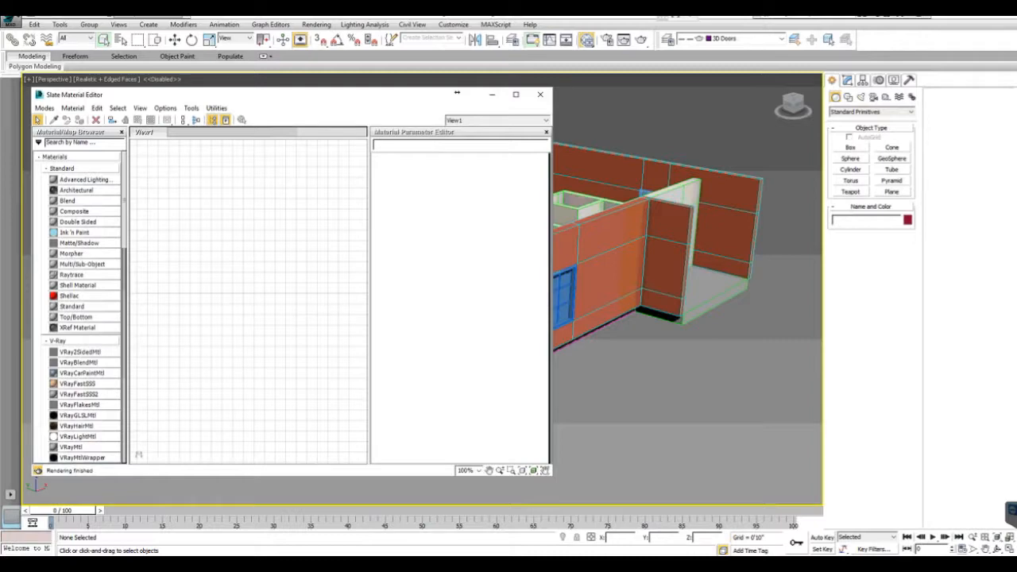
- Add a Multi/Sub-Object material to the graph and set its number of sub-materials to 5
left_click(82, 264)
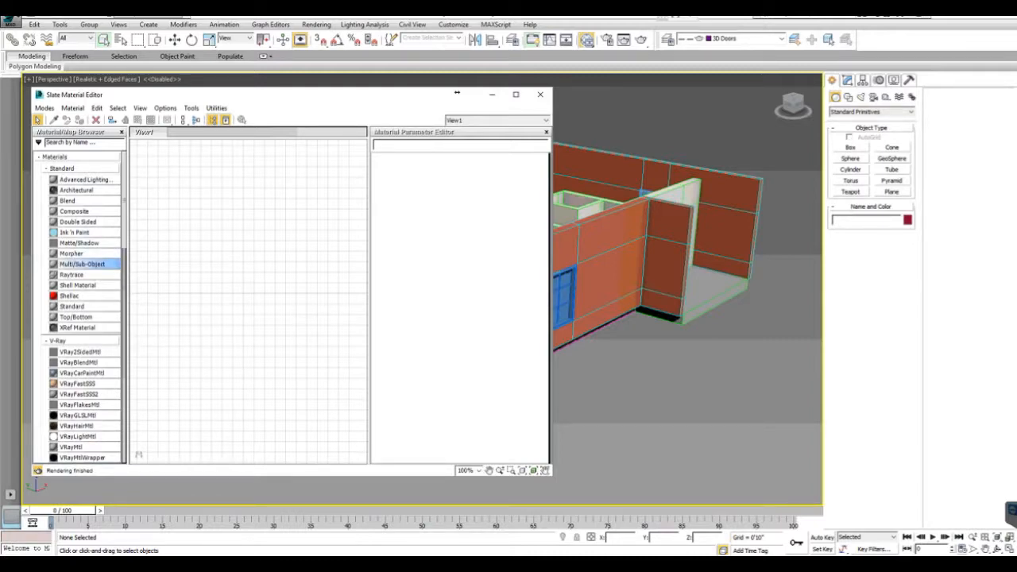
left_click_drag(310, 100, 305, 102)
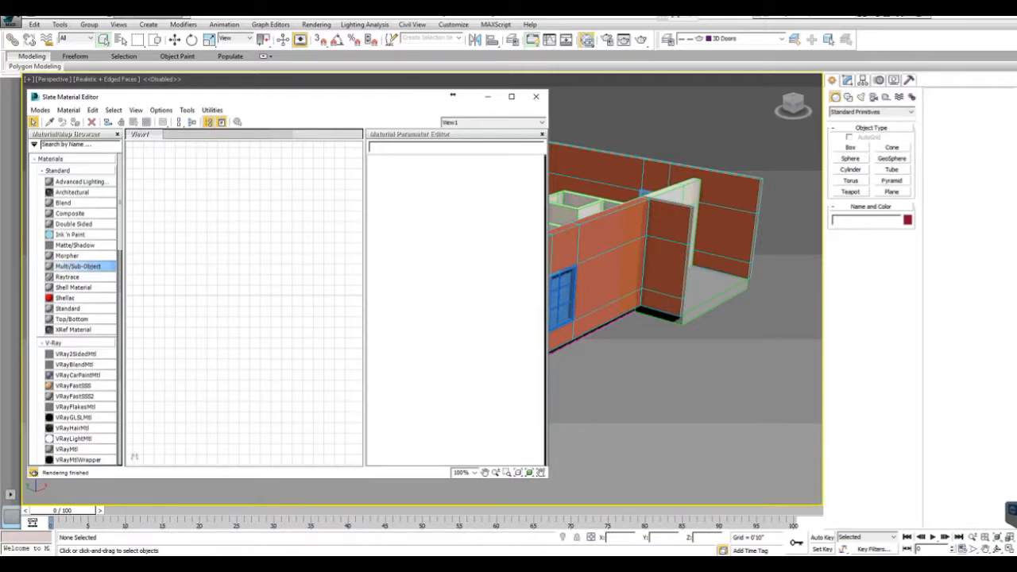
double_click(78, 266)
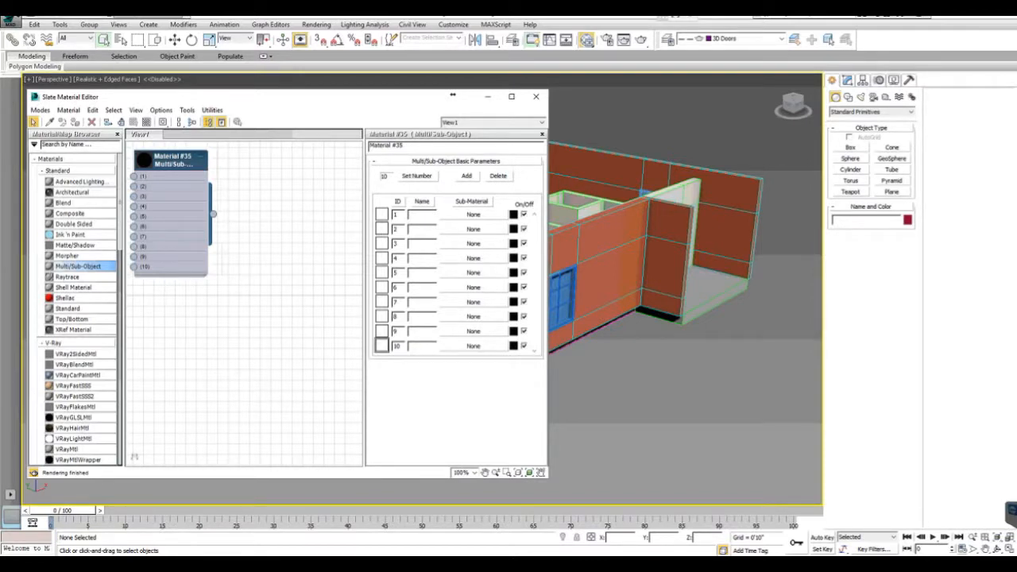
left_click(416, 175)
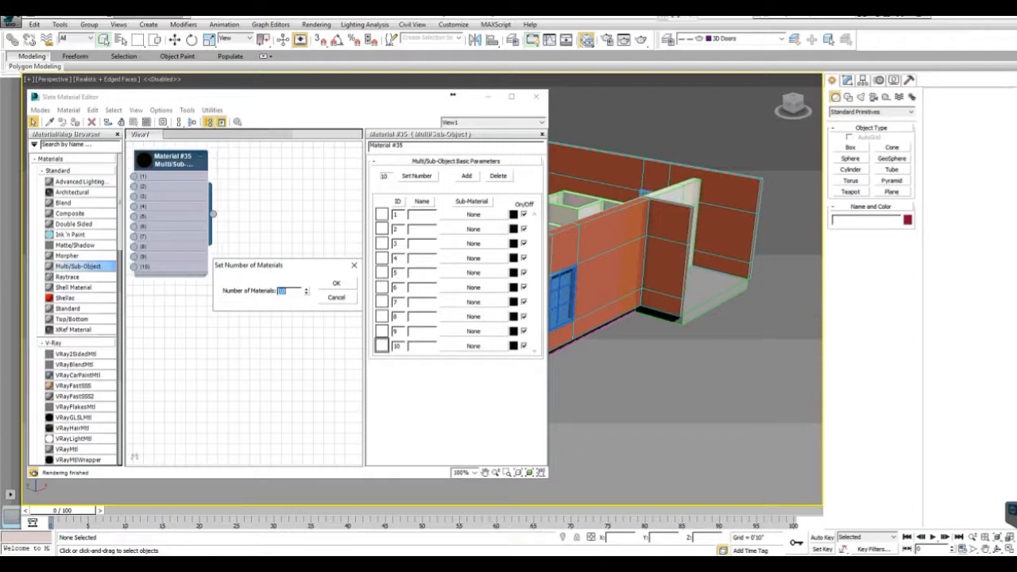
type("3")
key("Return")
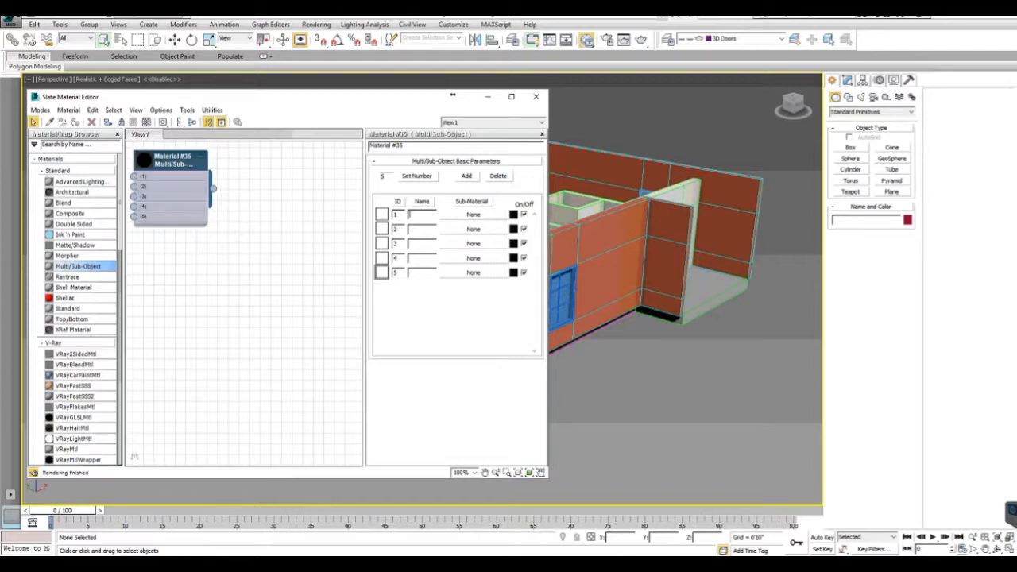
- Name the first three sub-material slots of the Multi/Sub-Object material Walls-Ext, Walls-Int and Floor
type("Walls-Ext")
key("Tab")
key("Tab")
key("Tab")
type("Walls-Int")
key("Tab")
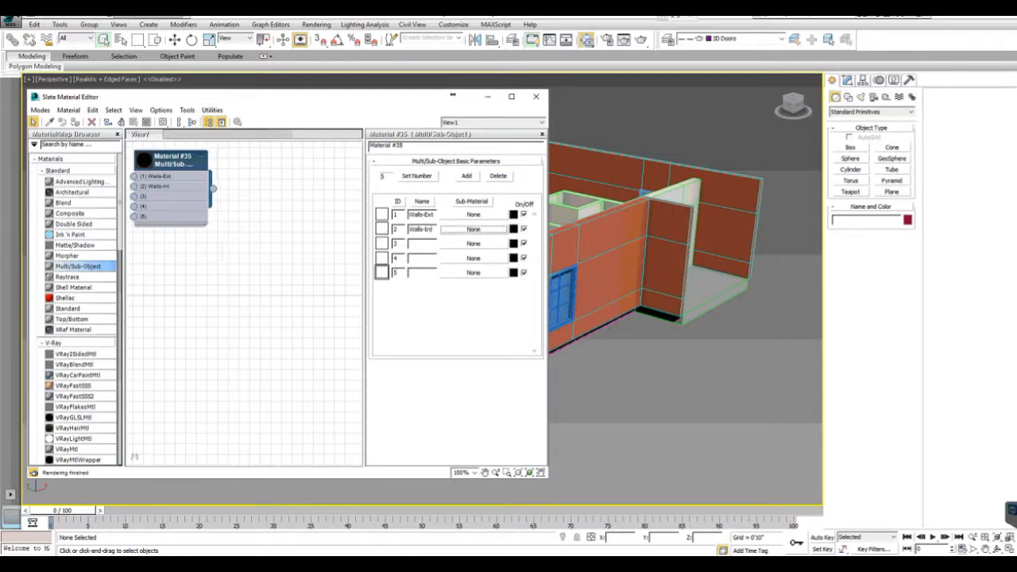
key("Tab")
key("Tab")
type("Floor")
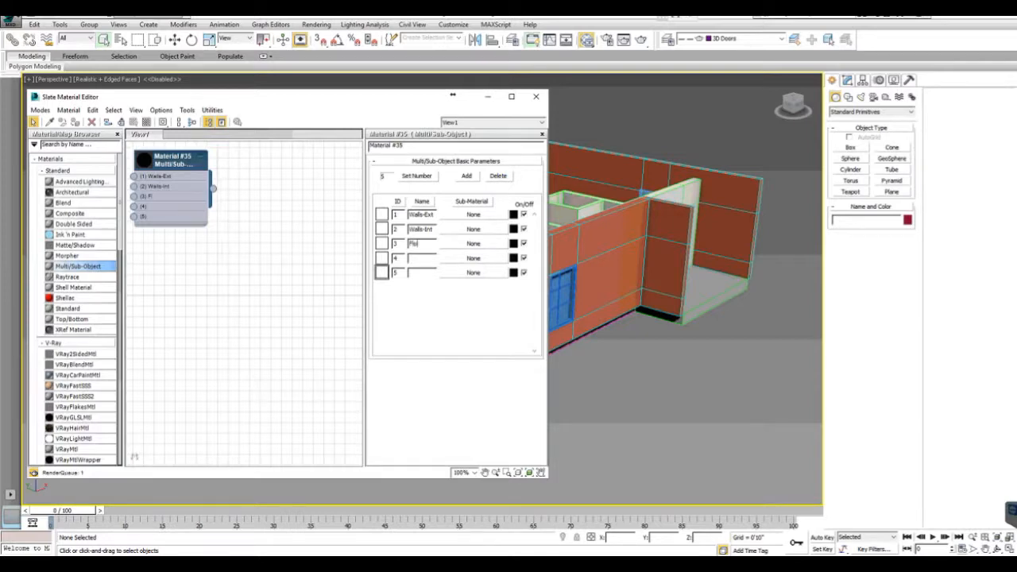
- Name sub-material slots 4 and 5 Ceiling and Patio, and shift the material's node away from the graph's edge
key("Tab")
key("Tab")
key("Tab")
type("Ceiling")
key("Tab")
key("Tab")
key("Tab")
type("Patio")
key("Return")
left_click_drag(172, 160, 235, 181)
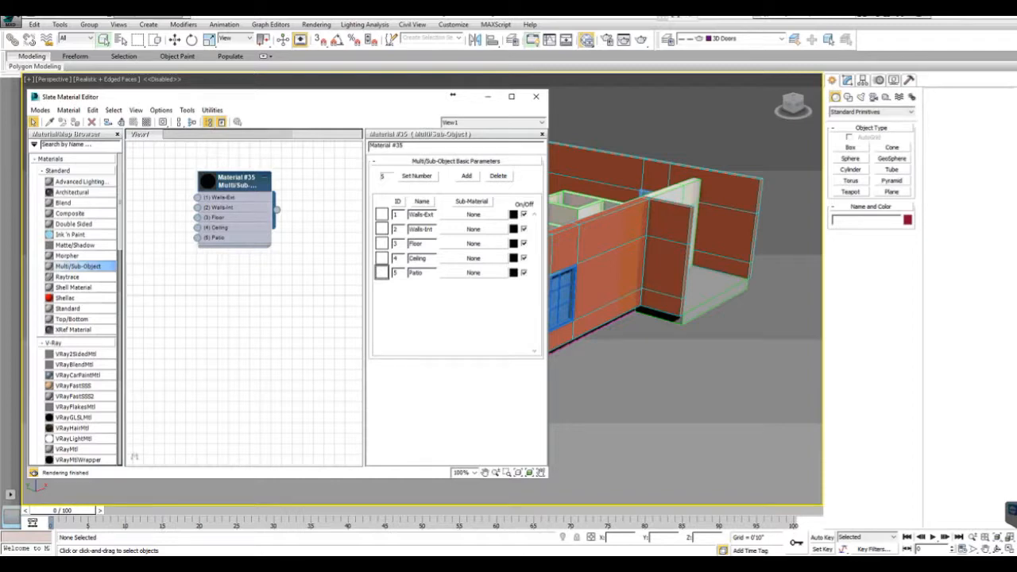
- Add a second Multi/Sub-Object material below the first one and name it Doors
left_click_drag(452, 95, 453, 110)
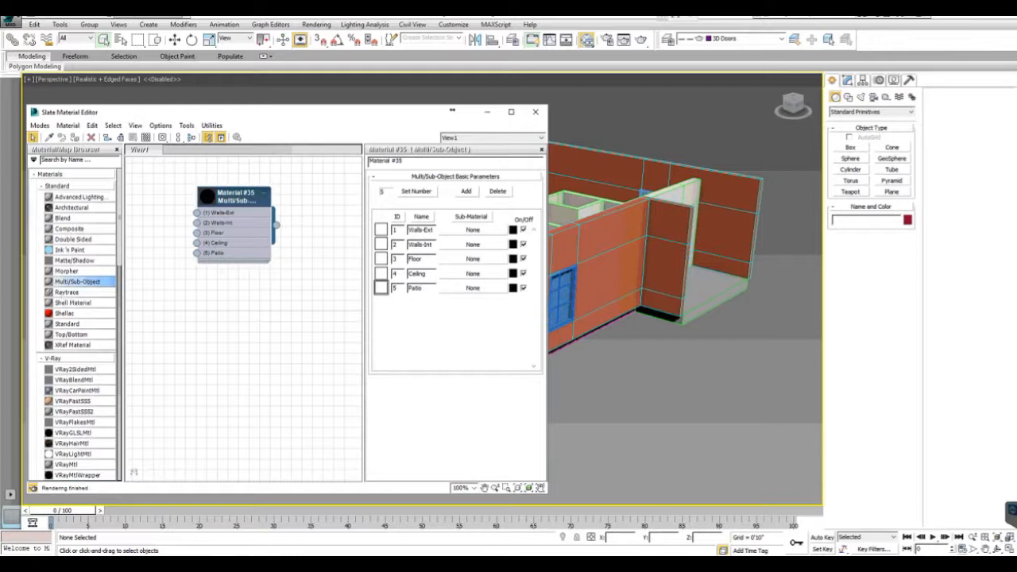
left_click_drag(77, 281, 169, 275)
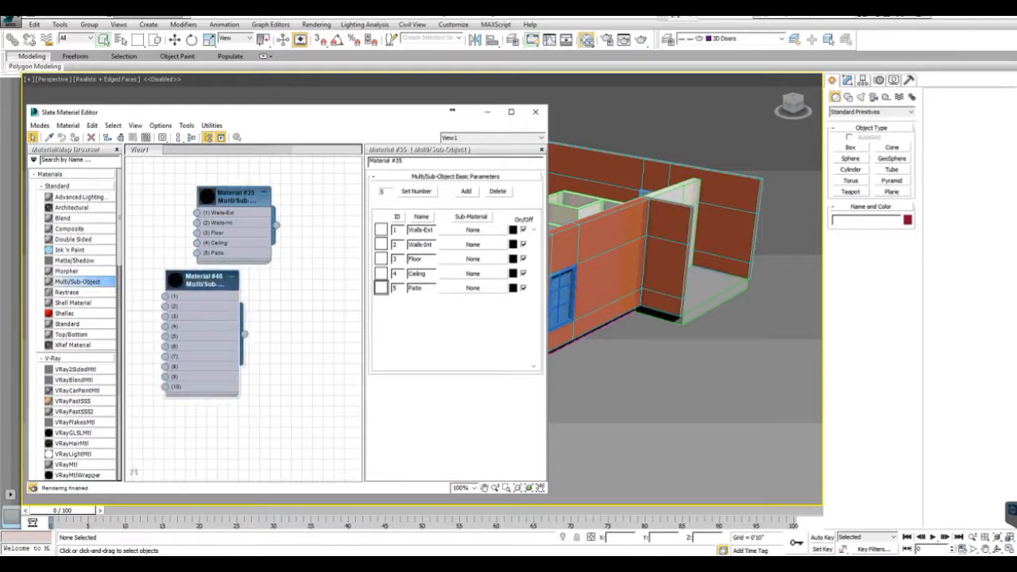
double_click(203, 280)
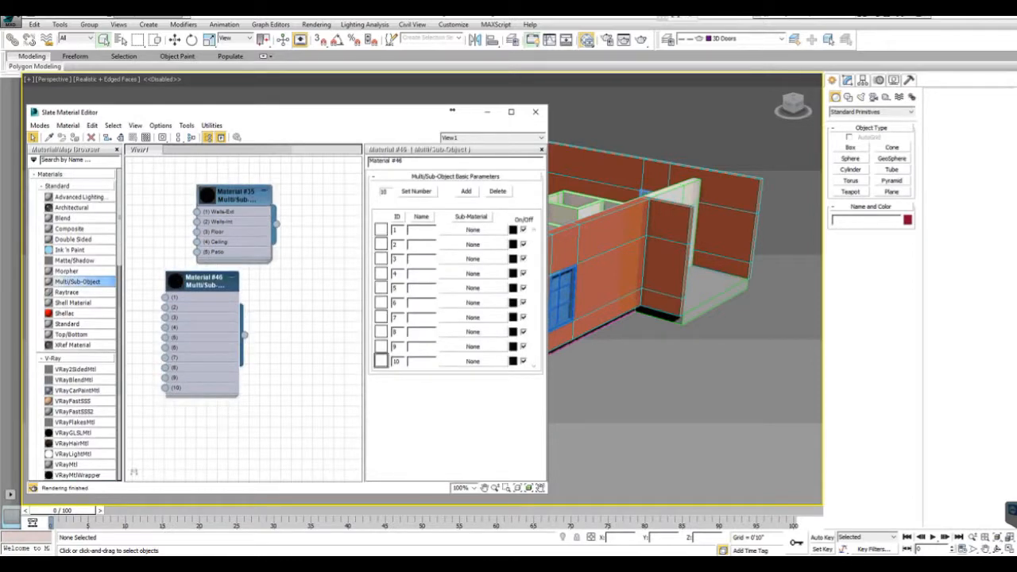
double_click(387, 161)
type("Doors")
key("Return")
- Set the Doors material to 5 sub-materials and align its node beneath the first Multi/Sub-Object node
left_click(415, 191)
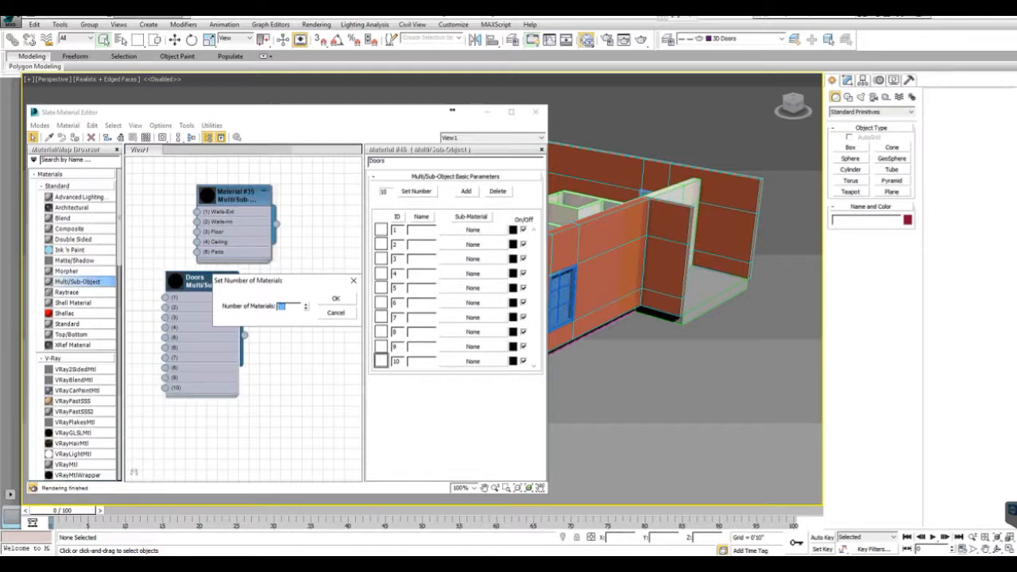
key("Return")
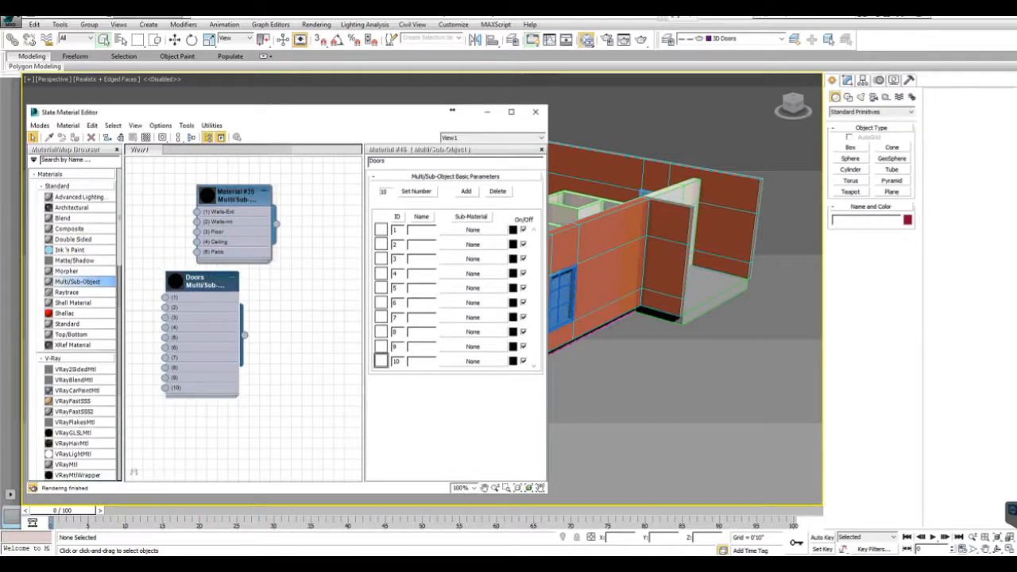
left_click(415, 191)
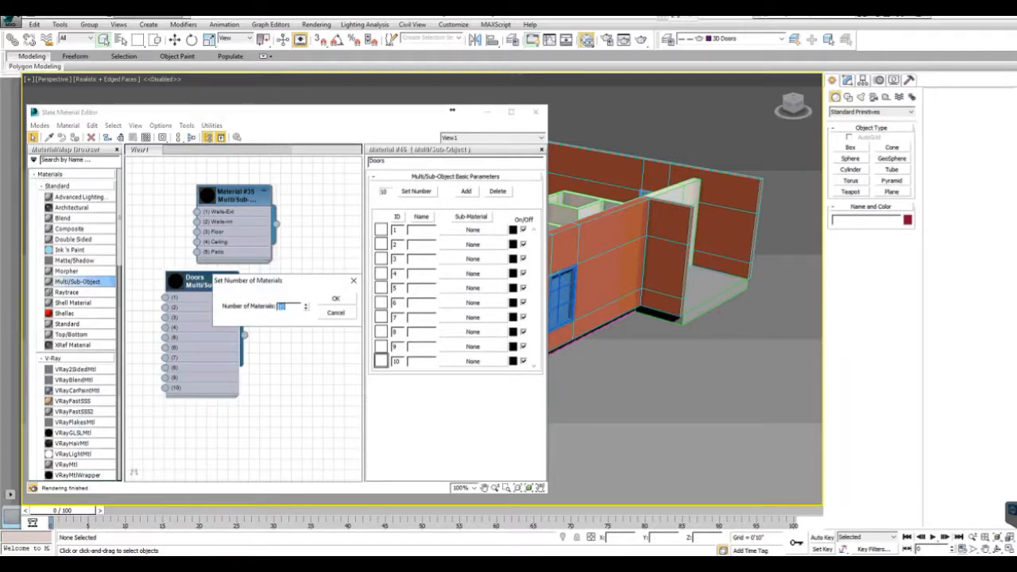
type("5")
key("Return")
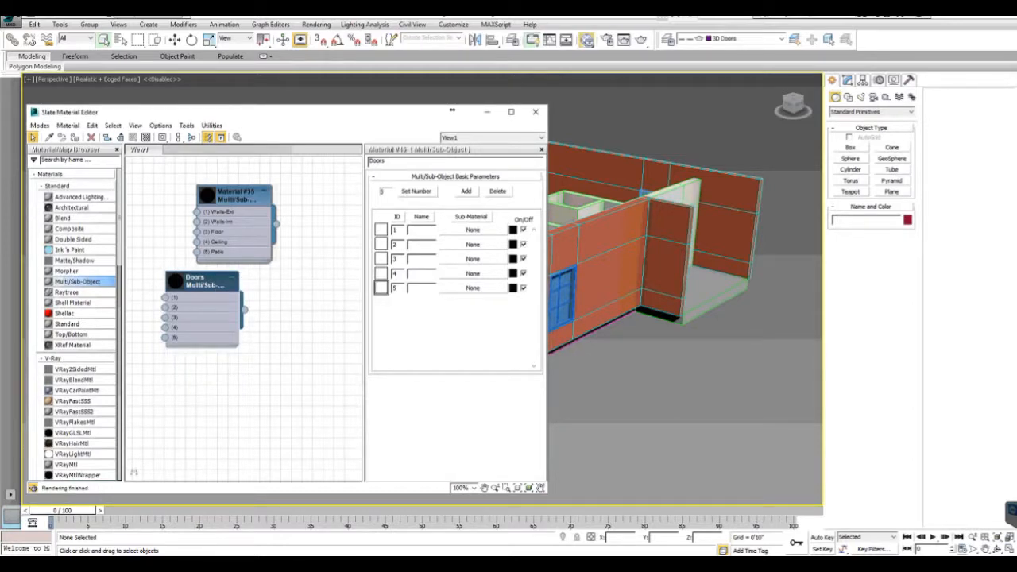
left_click_drag(194, 280, 237, 301)
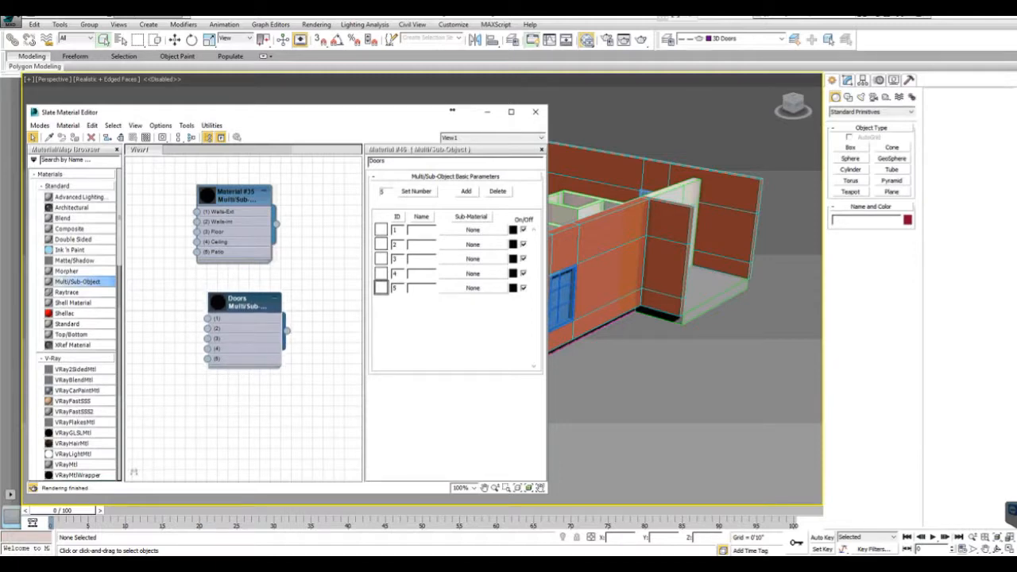
left_click_drag(238, 301, 224, 301)
- Rename the first Multi/Sub-Object material, with the wall, floor, ceiling and patio slots, to Apartment Building Model
left_click(236, 195)
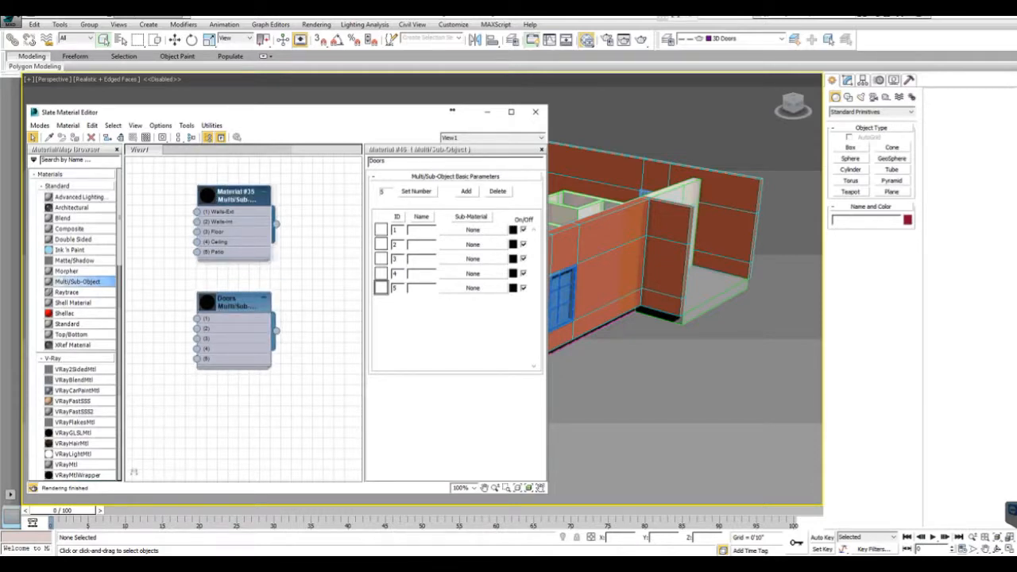
double_click(235, 195)
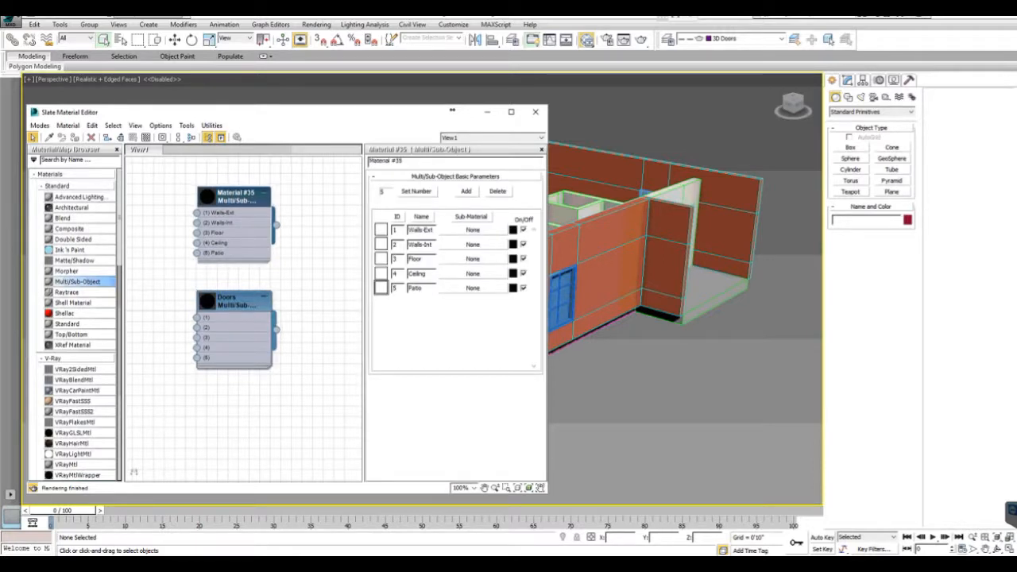
double_click(386, 161)
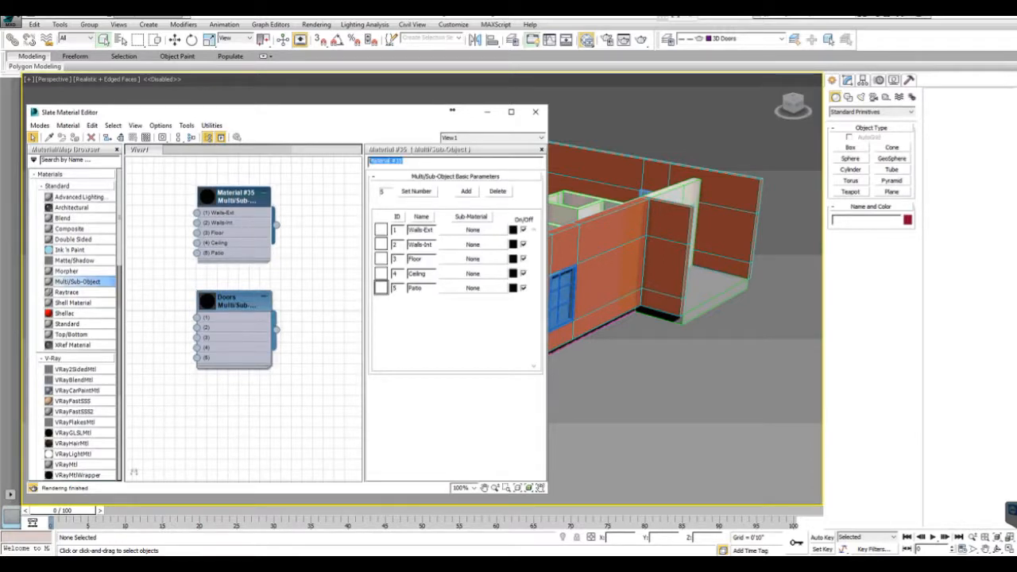
type("Wal")
key("BackSpace")
key("BackSpace")
key("BackSpace")
key("BackSpace")
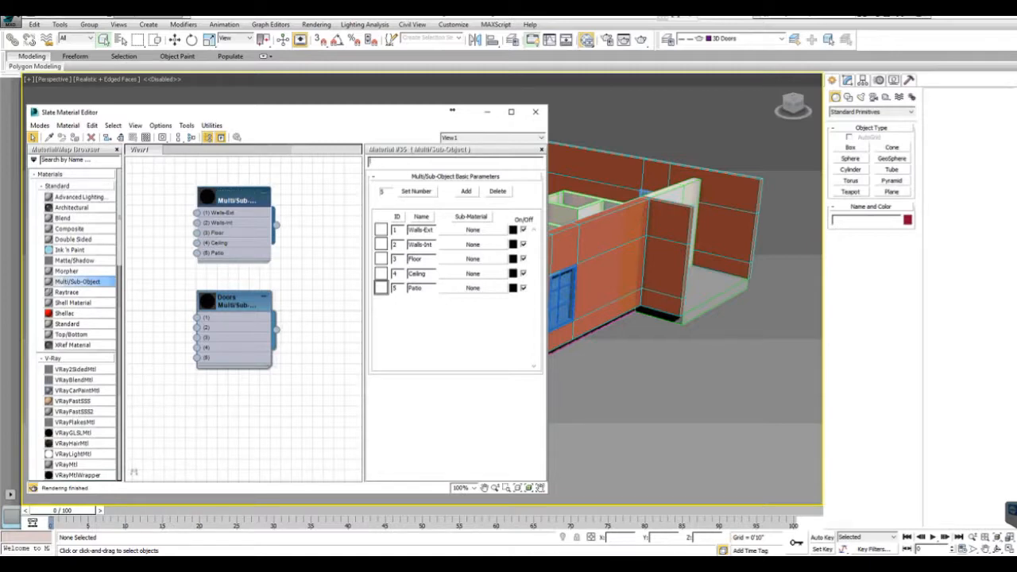
type("Apartment Building Model")
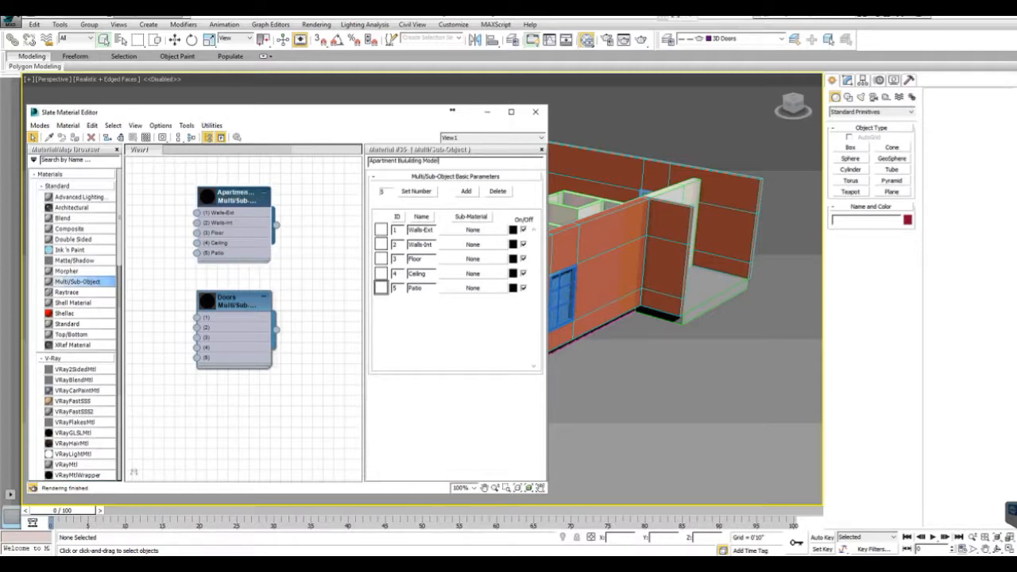
key("Return")
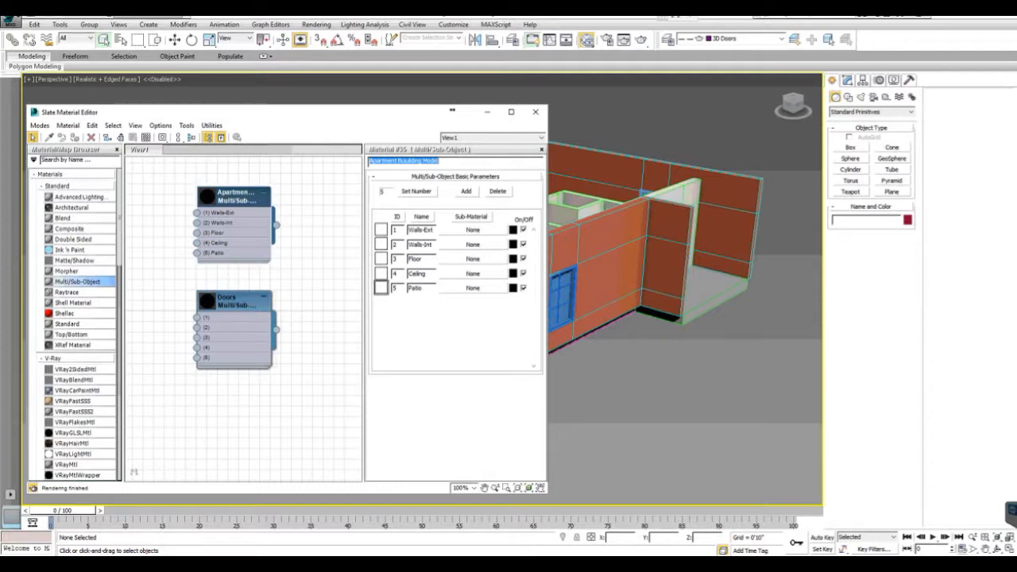
- Name the first two sub-material slots of the Doors material Front and Back
key("Return")
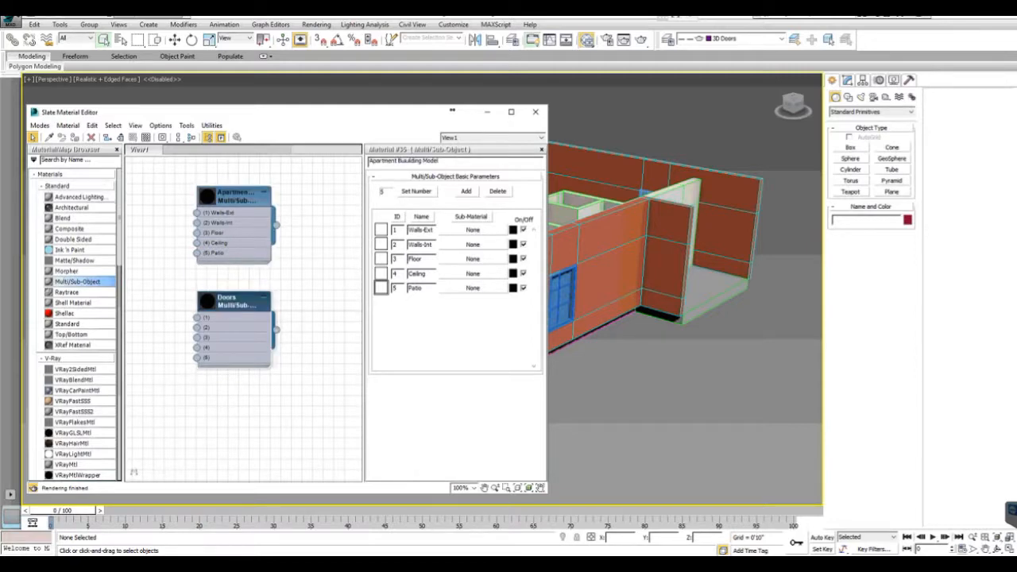
double_click(231, 302)
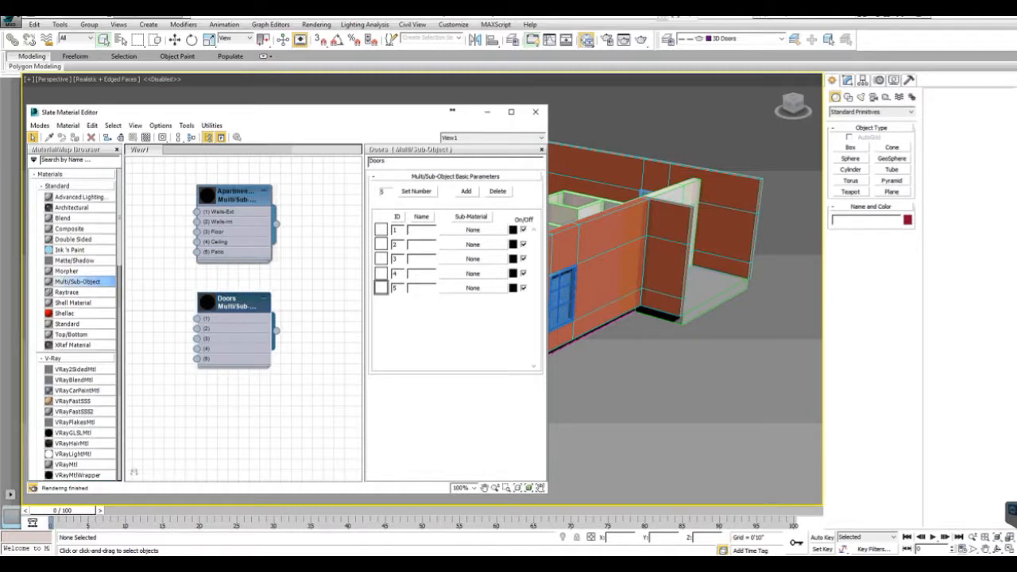
type("Front")
key("Tab")
key("Tab")
type("Back")
key("Tab")
key("Tab")
- Name slots 3, 4 and 5 of the Doors material Inner Bevel, Frame and Inner Door
type("Inne")
type("r Beve")
type("l")
type("Frame")
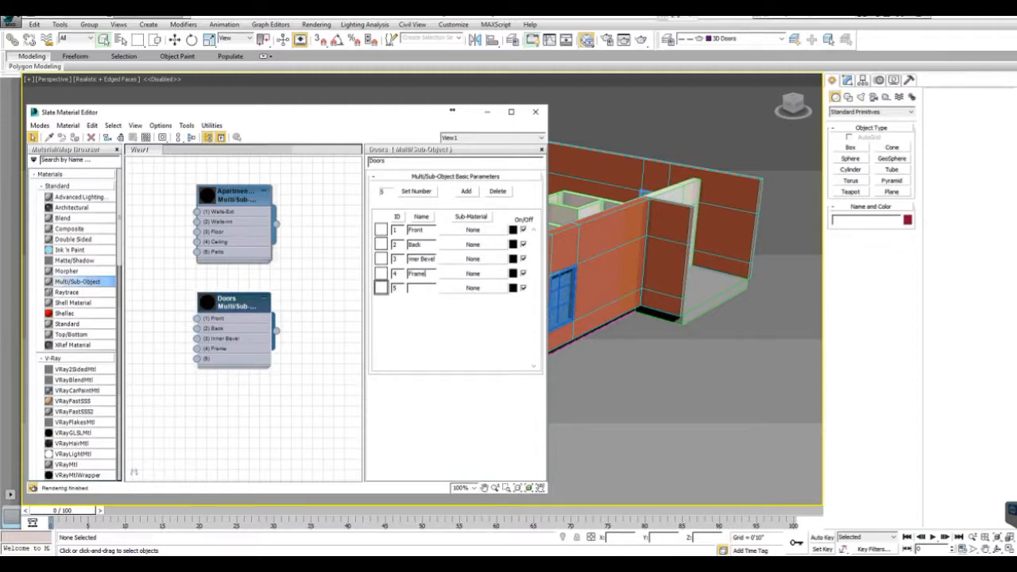
key("Tab")
key("Tab")
type("Inner Door")
- Add a third Multi/Sub-Object material below Doors and space the nodes evenly in a column
left_click_drag(78, 281, 240, 385)
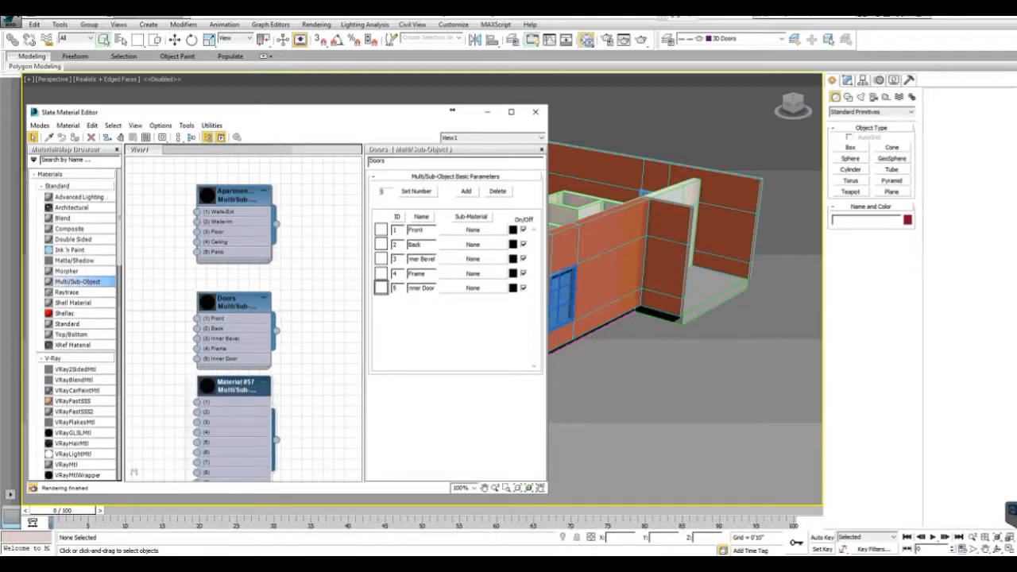
left_click_drag(238, 302, 239, 281)
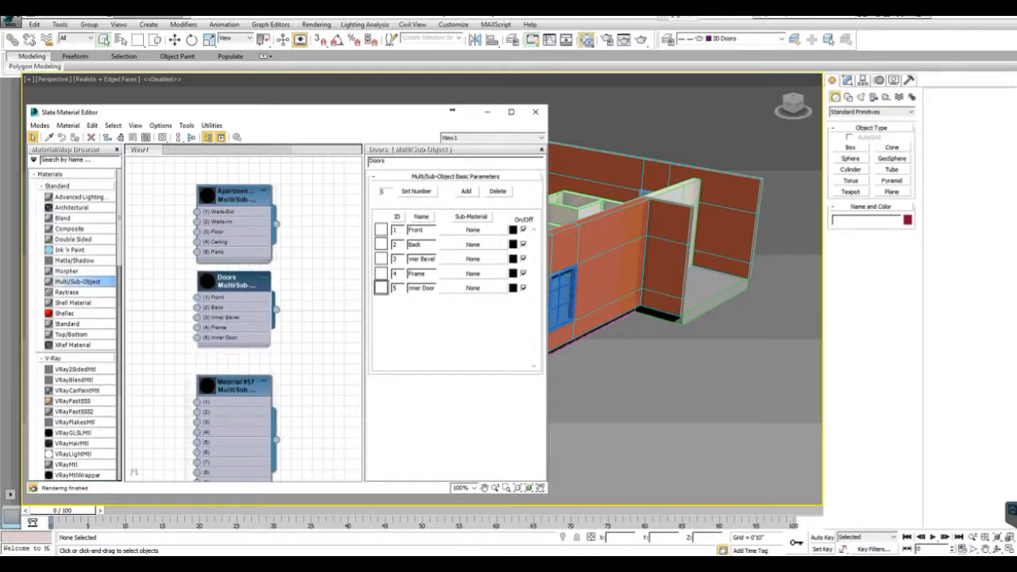
left_click_drag(238, 385, 238, 363)
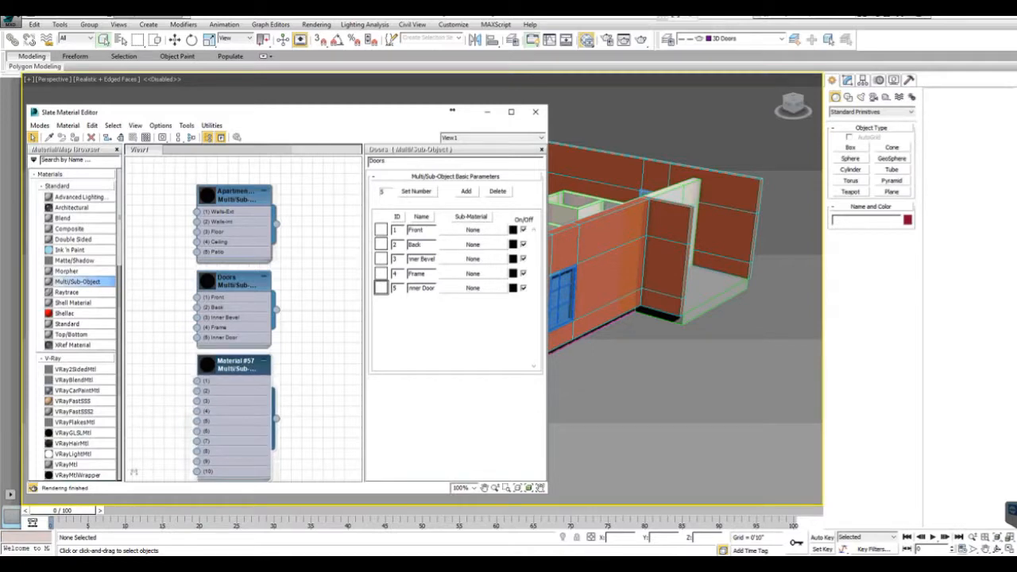
- Set the third Multi/Sub-Object material to 5 sub-materials
double_click(237, 365)
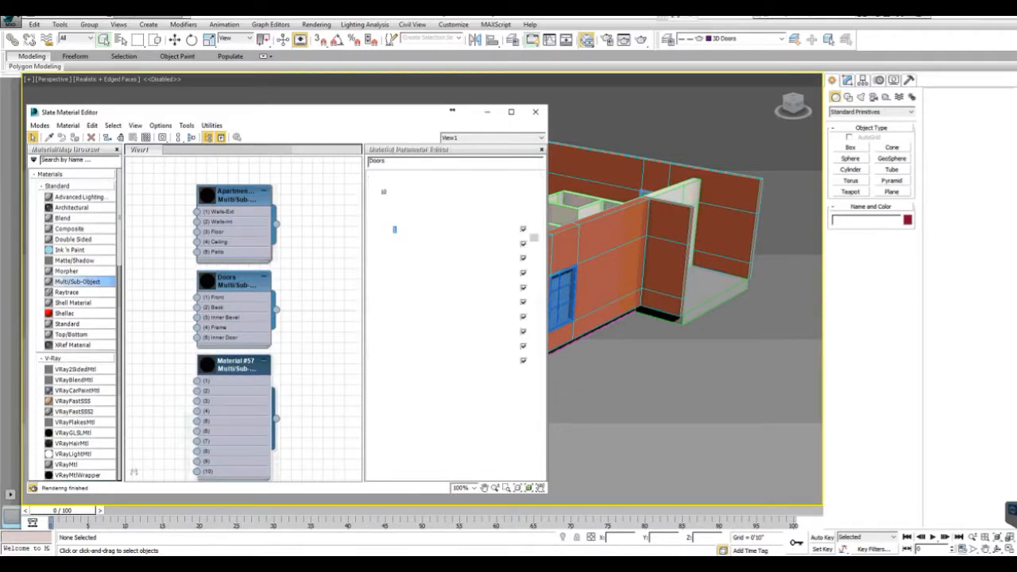
left_click(416, 192)
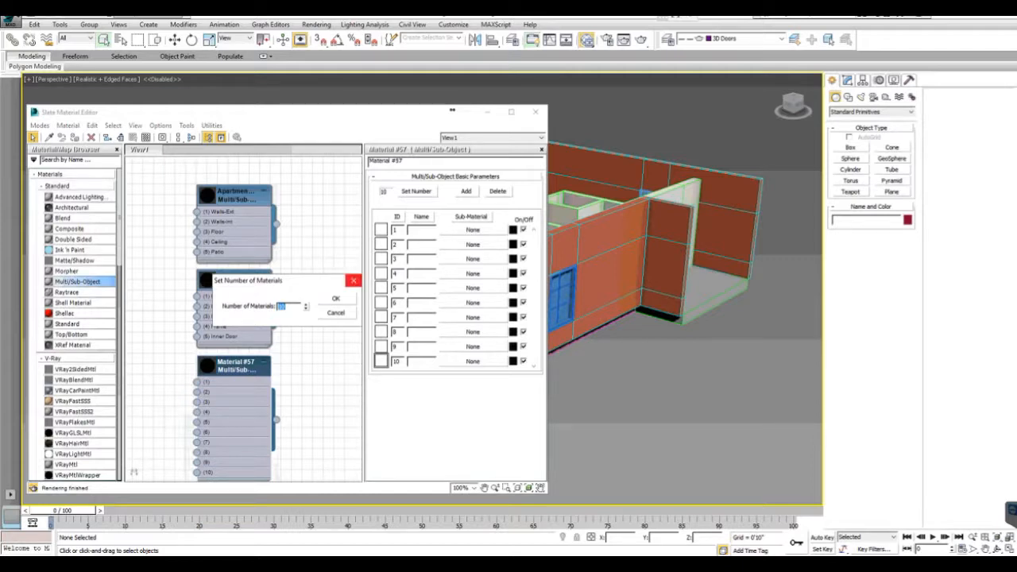
type("5")
key("Return")
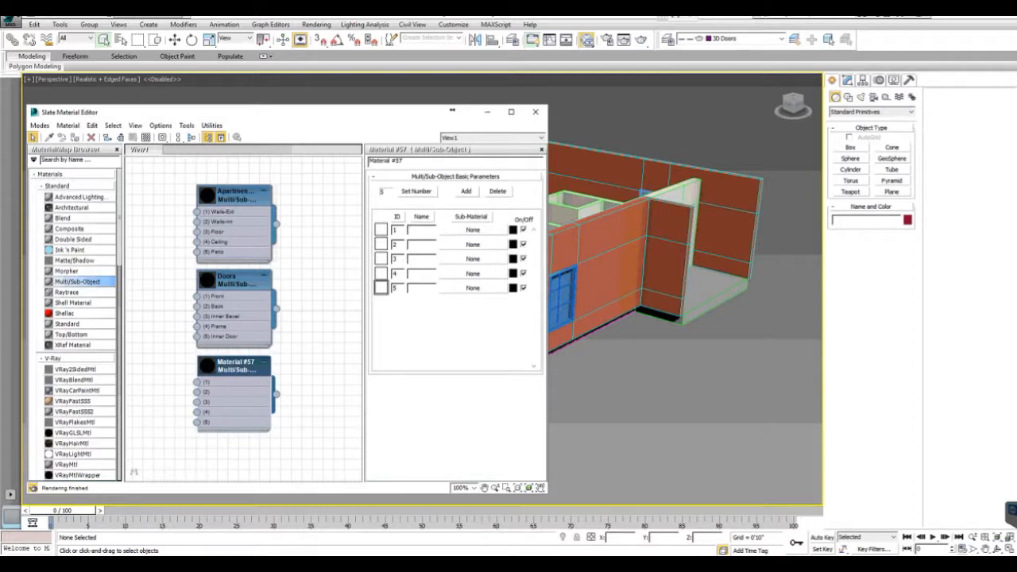
- Name slots 1 and 2 of the third Multi/Sub-Object material Front Rails and Back Rails
type("Front Rails")
key("Tab")
type("Back Rails")
key("Tab")
key("Tab")
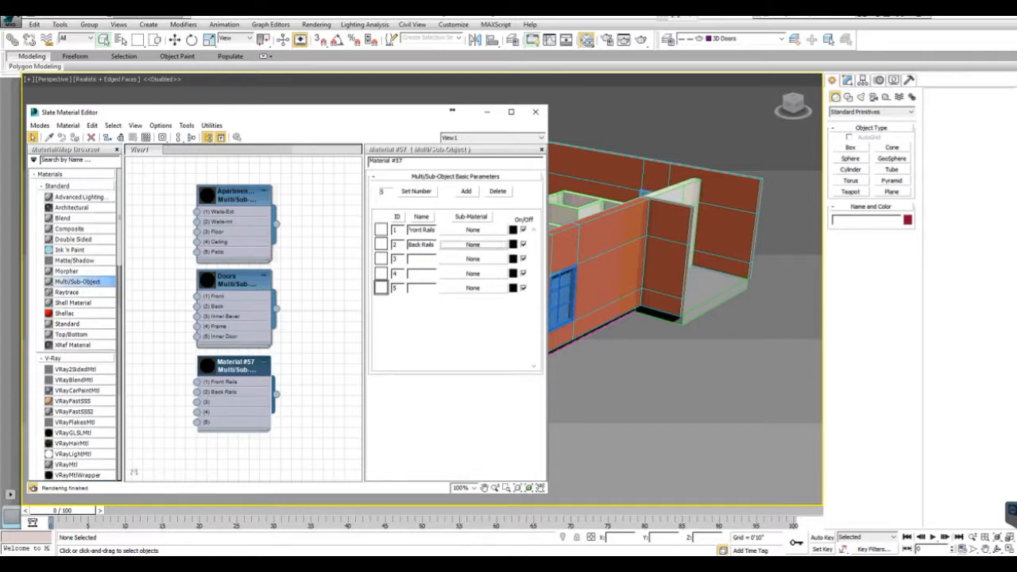
- Name slots 4 and 5 of the third Multi/Sub-Object material Front Frame and Back Frame, leaving slot 3 blank
key("Tab")
key("Tab")
key("Tab")
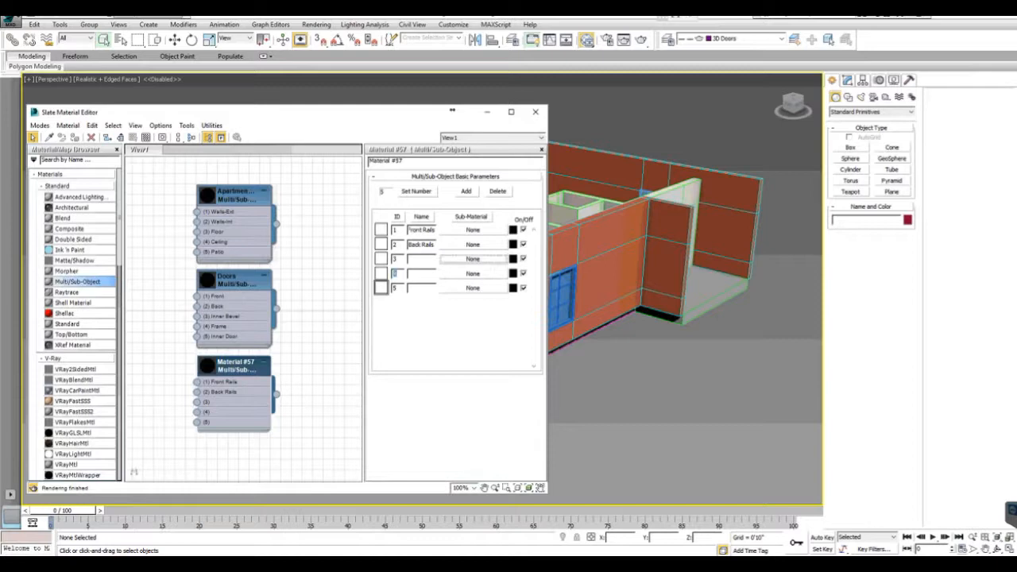
type("Front Frame")
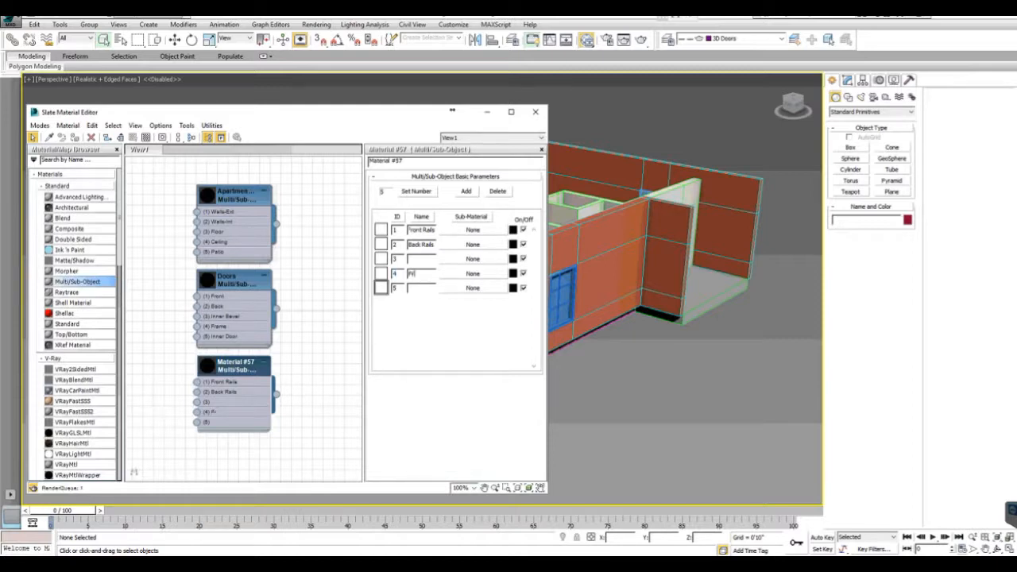
key("Tab")
key("Tab")
key("Tab")
type("Back")
type(" Frame")
- Name the blank slot 3 of the third Multi/Sub-Object material Glazing/ Glass
key("shift+Tab")
key("shift+Tab")
key("shift+Tab")
key("shift+Tab")
key("shift+Tab")
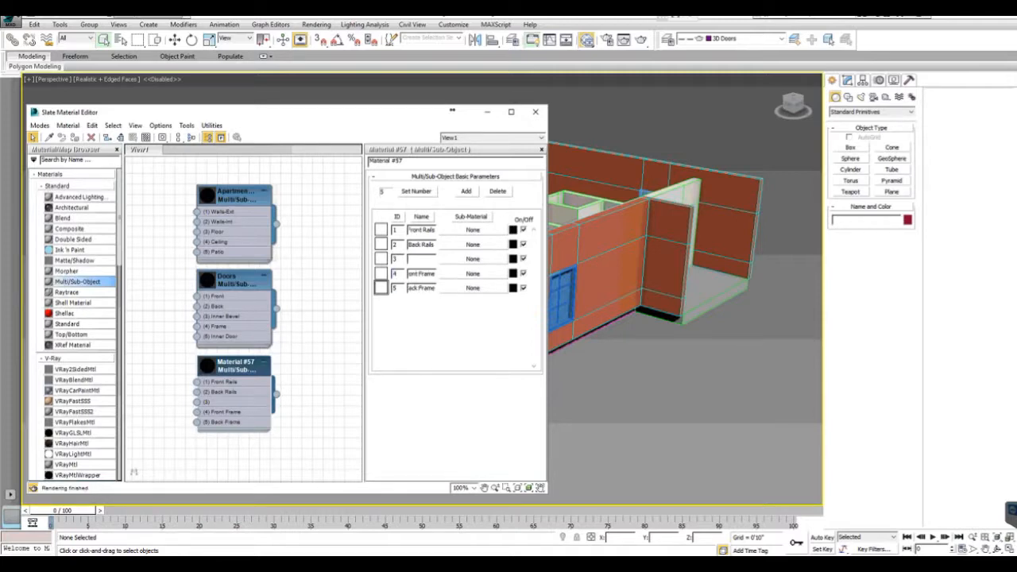
type("Glazing")
type("/ Glass")
key("Return")
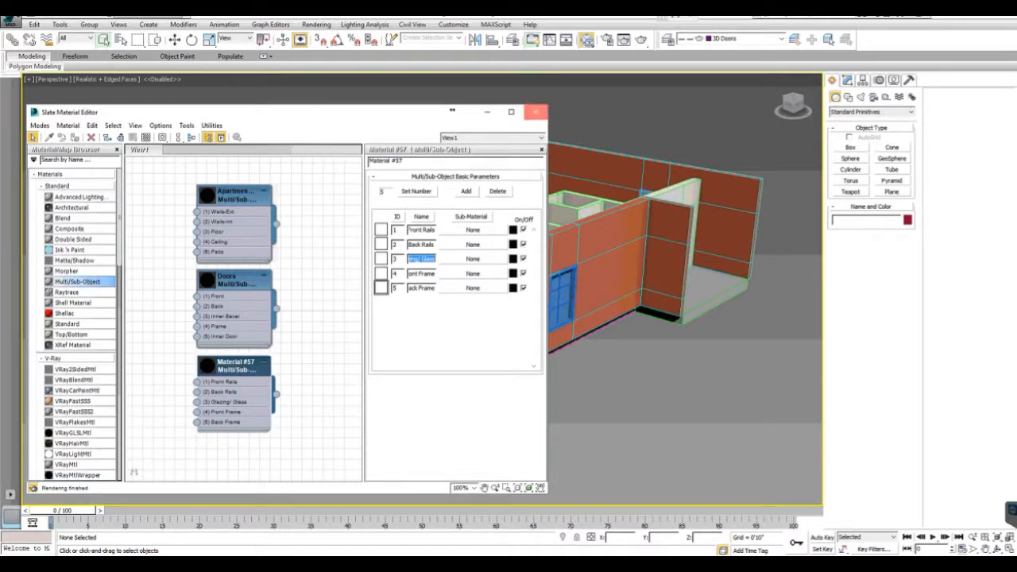
- Close the material editor, hide everything except the exterior walls object, and clear the selection
left_click(536, 112)
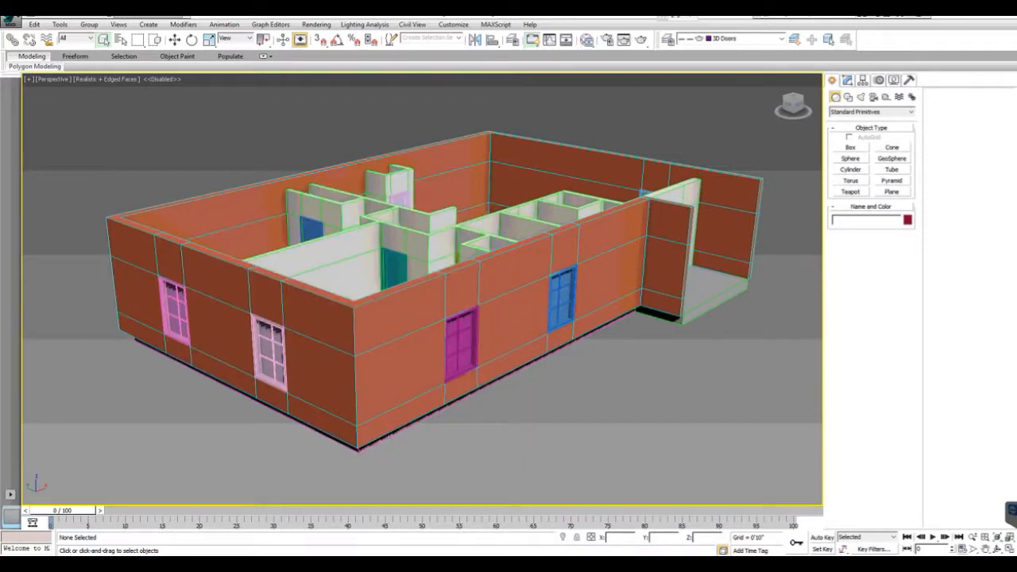
left_click(274, 193)
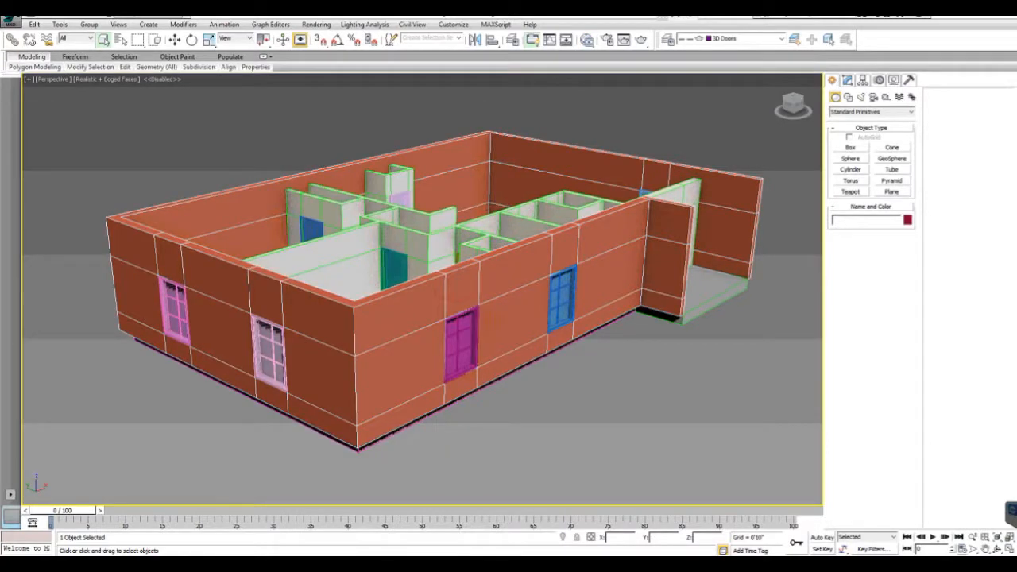
right_click(254, 200)
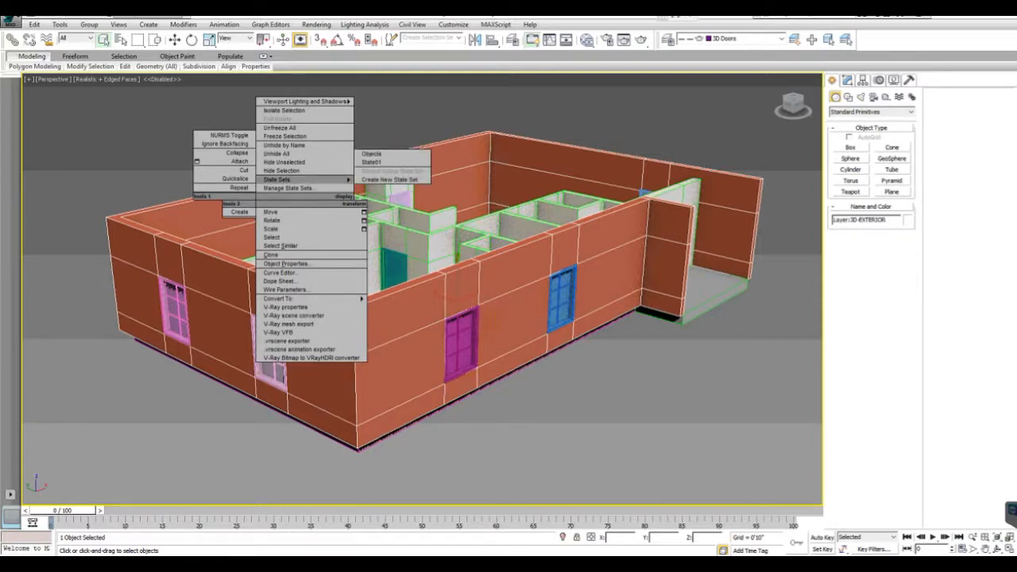
left_click(282, 170)
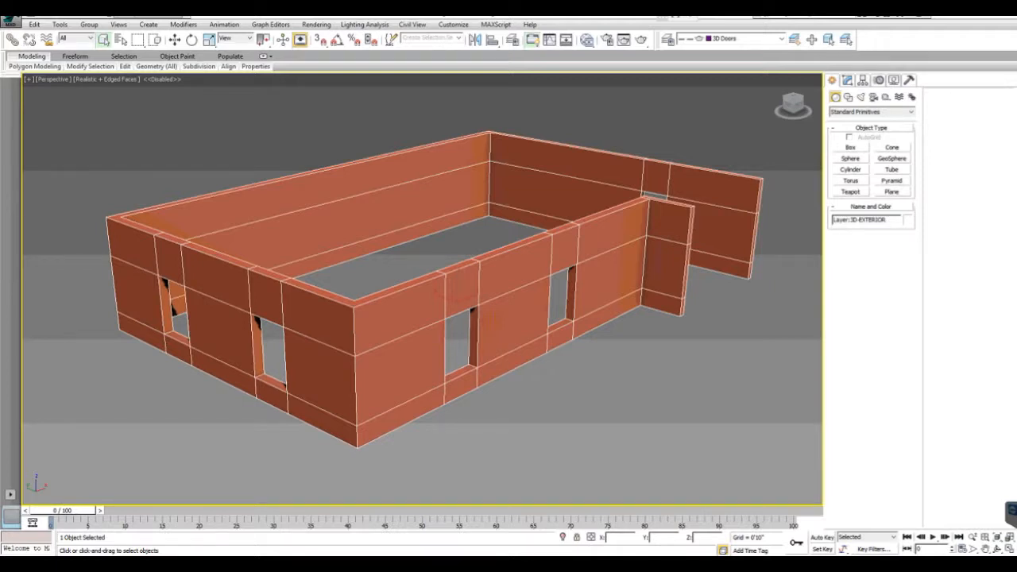
key("ctrl+d")
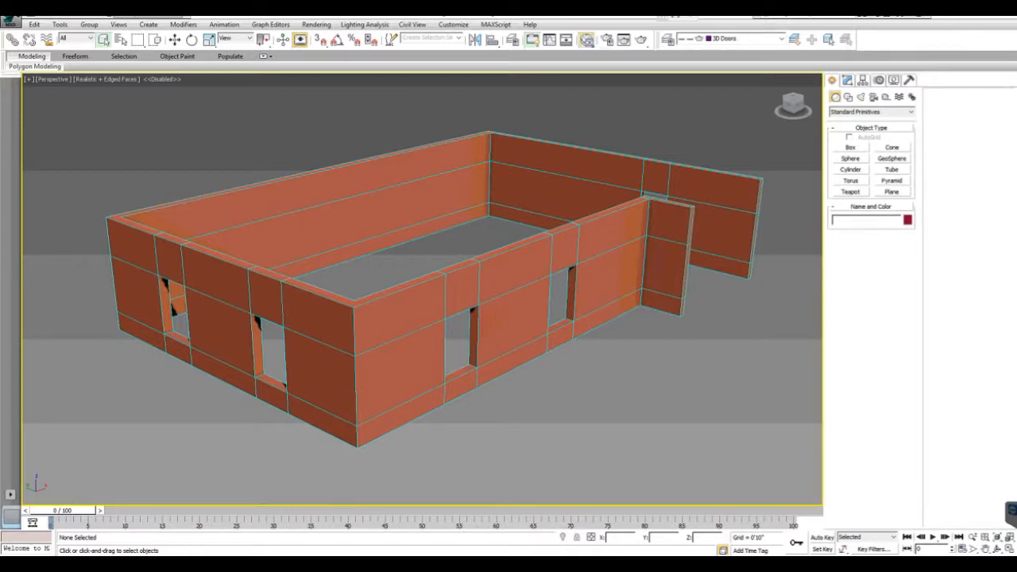
- Reopen the Slate Material Editor with the Apartment Building Model parameters shown, and unhide the Layer:3D-INTERIOR object
left_click(586, 39)
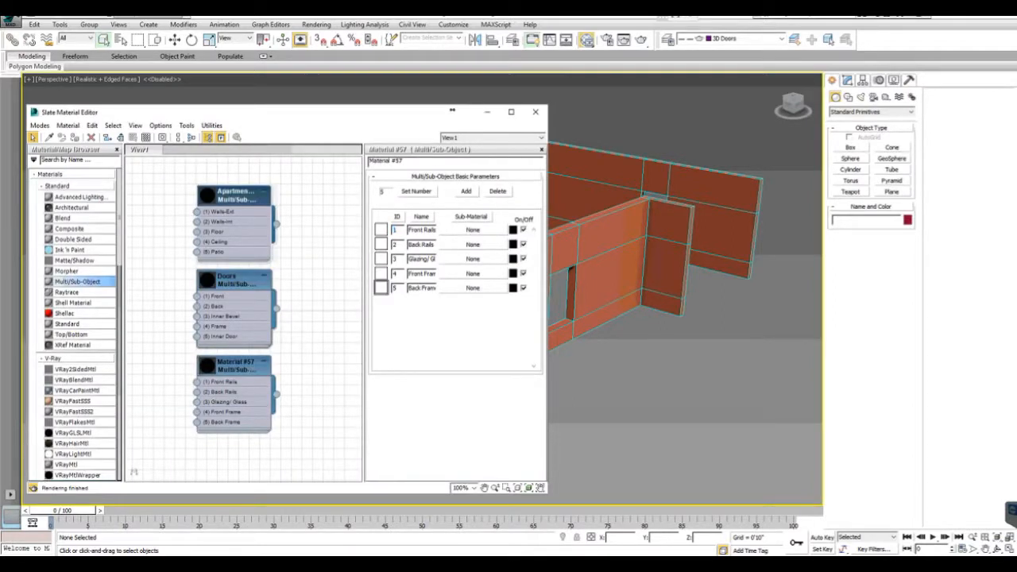
double_click(235, 196)
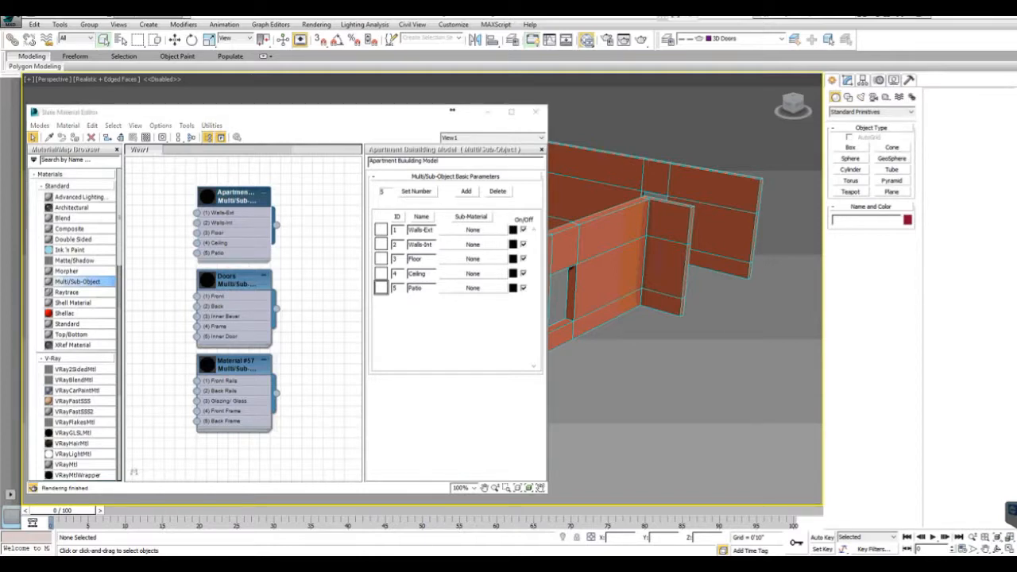
right_click(613, 117)
left_click(640, 62)
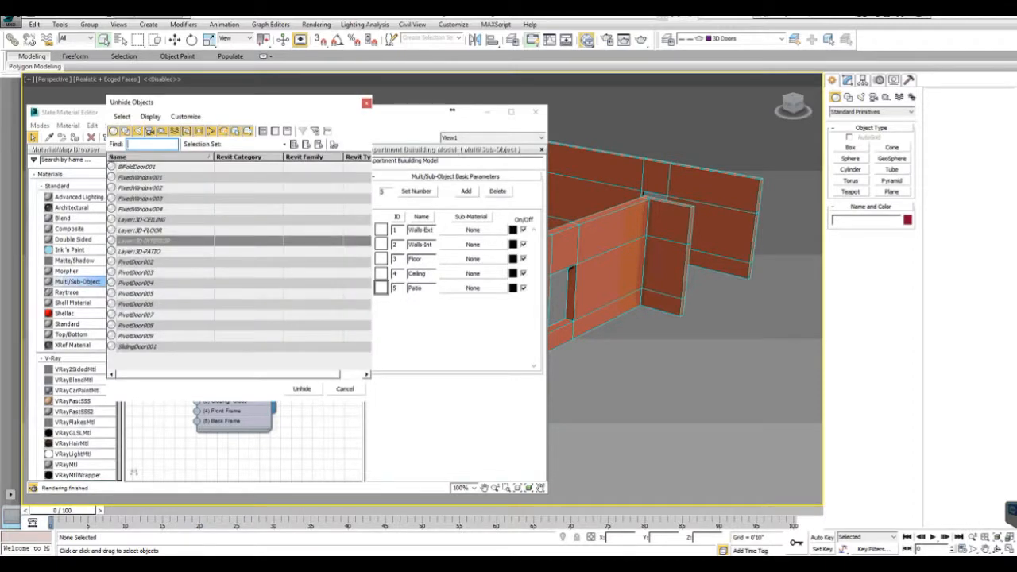
left_click(140, 251)
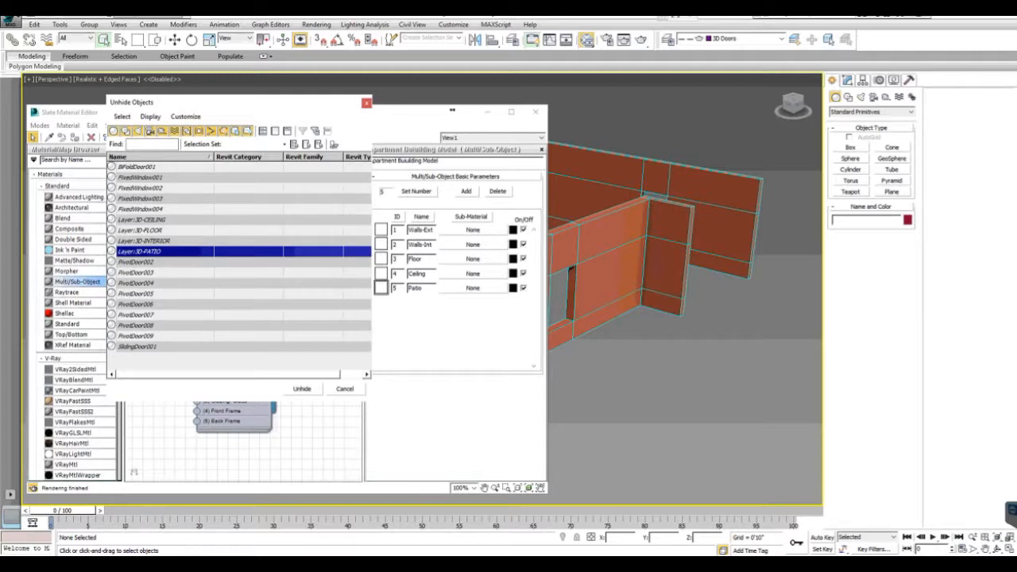
left_click(141, 241)
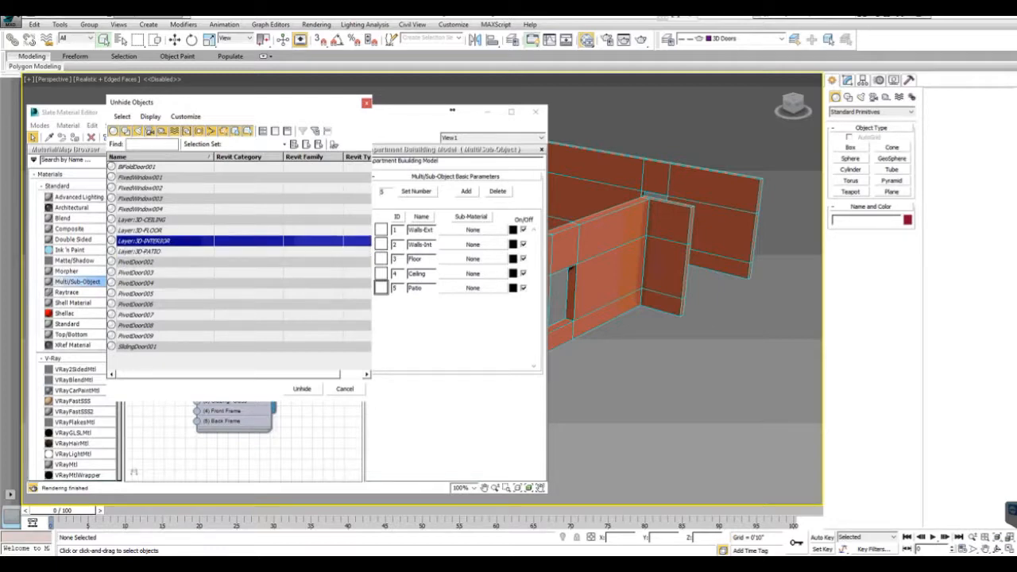
left_click(301, 389)
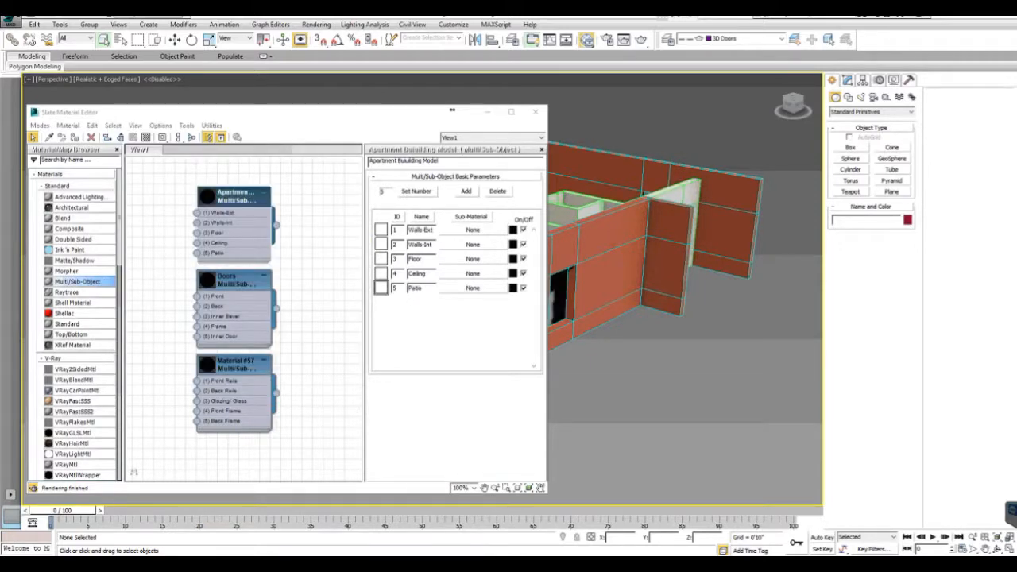
- Select the exterior and interior wall objects together in the perspective view
scroll(654, 246, "down", 4)
middle_click_drag(620, 215, 720, 246)
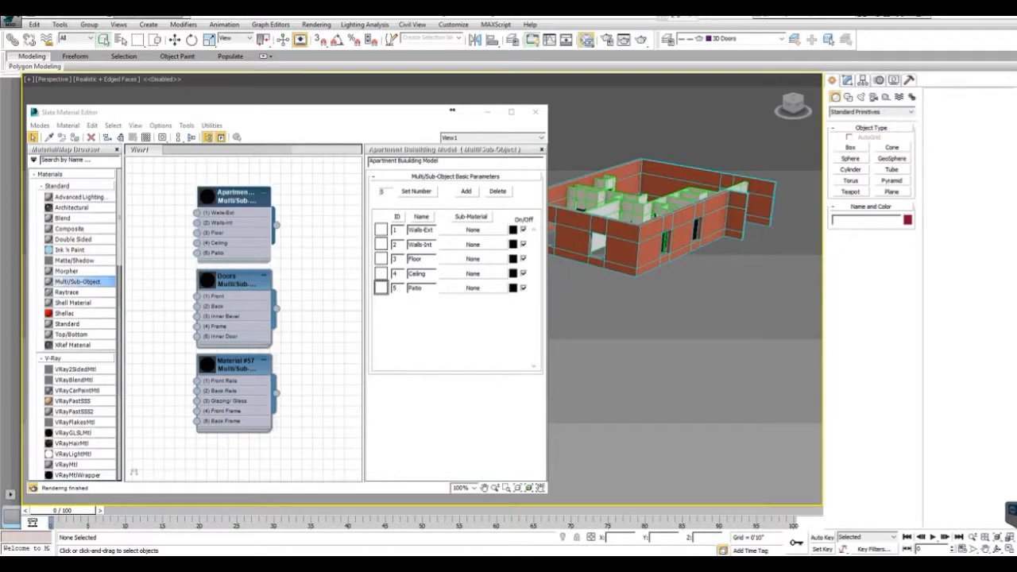
scroll(675, 246, "up", 3)
scroll(683, 262, "up", 3)
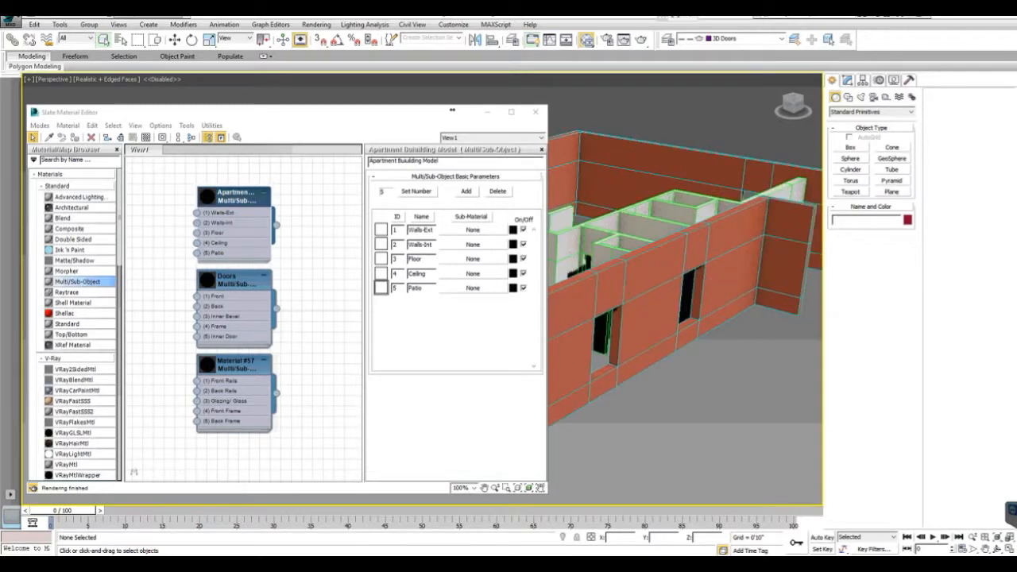
left_click_drag(585, 117, 713, 405)
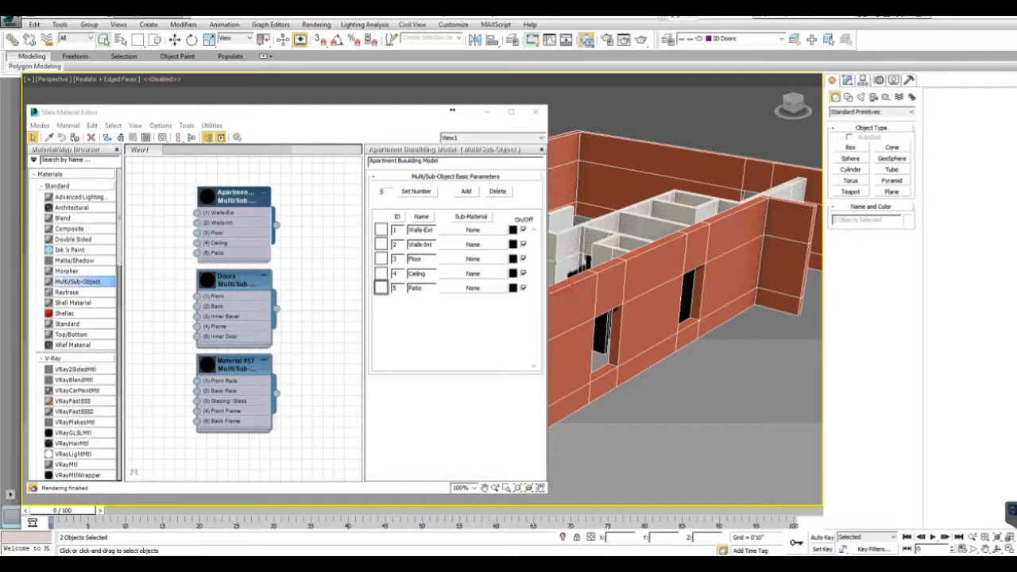
left_click(451, 111)
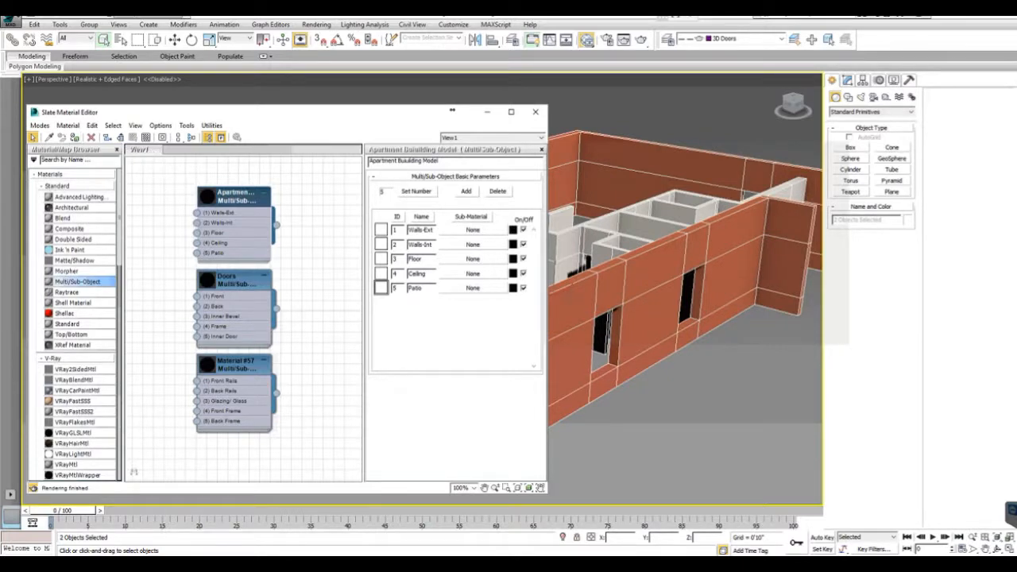
- Rename the third Multi/Sub-Object material, with the rails, glazing and frame slots, to Windows
double_click(236, 364)
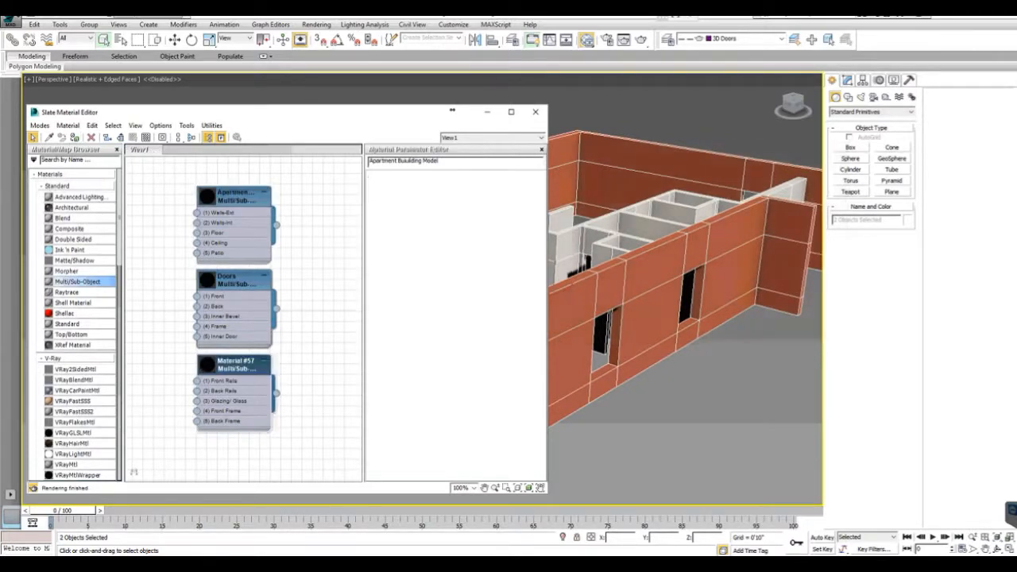
left_click_drag(405, 161, 368, 161)
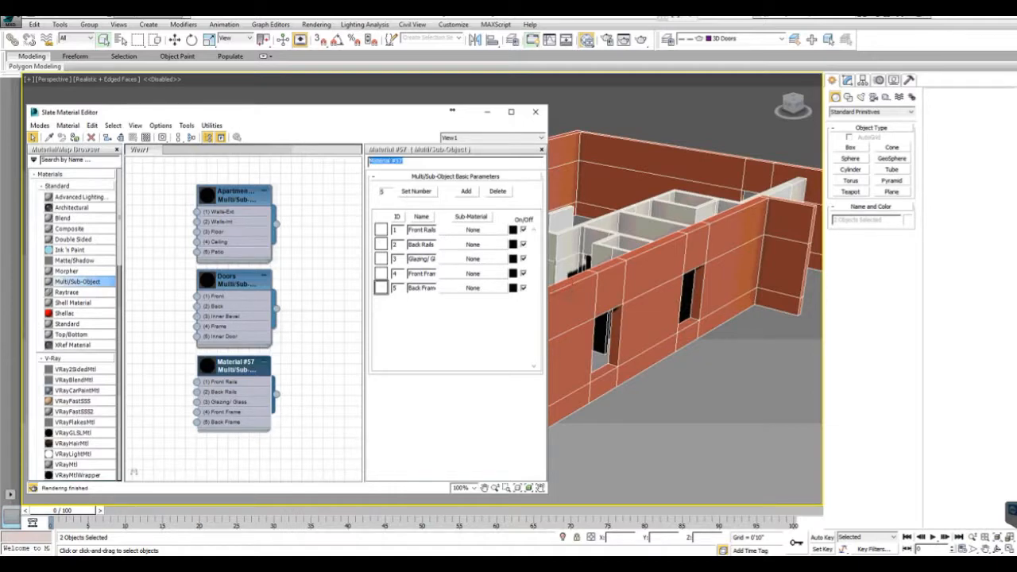
type("Windows")
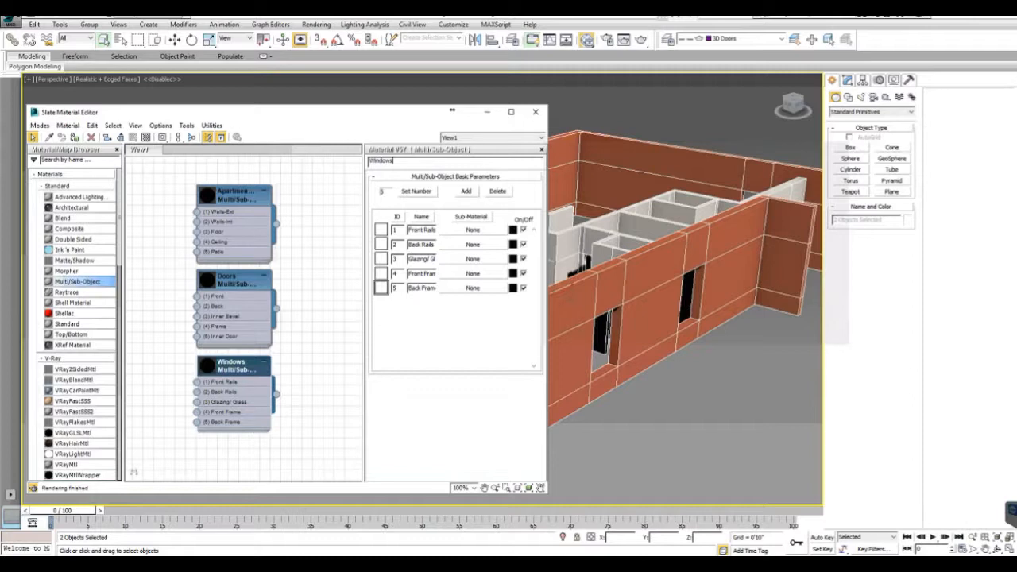
key("Return")
- Assign the Apartment Building Model material to the selected exterior and interior walls
double_click(234, 195)
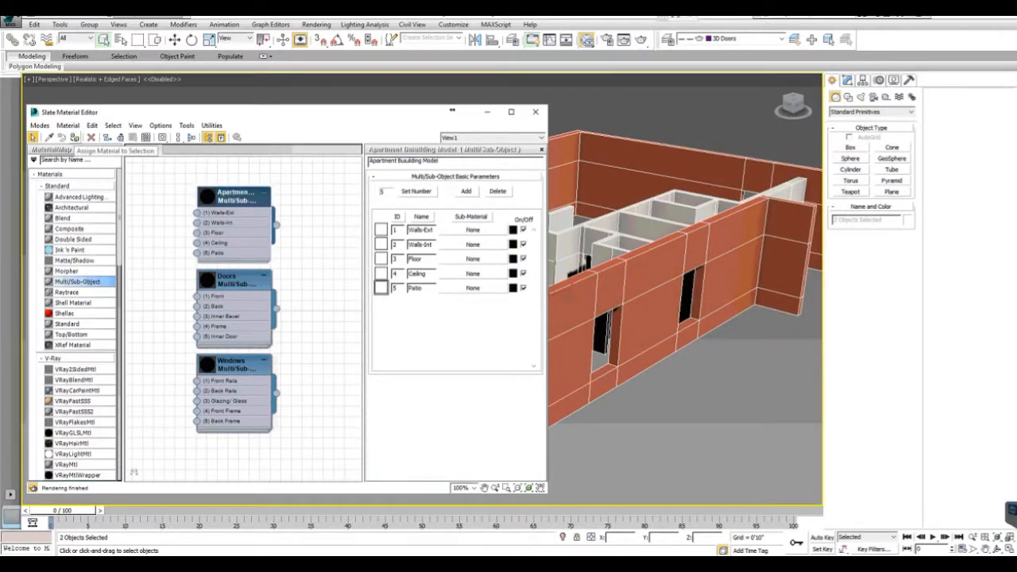
left_click(77, 136)
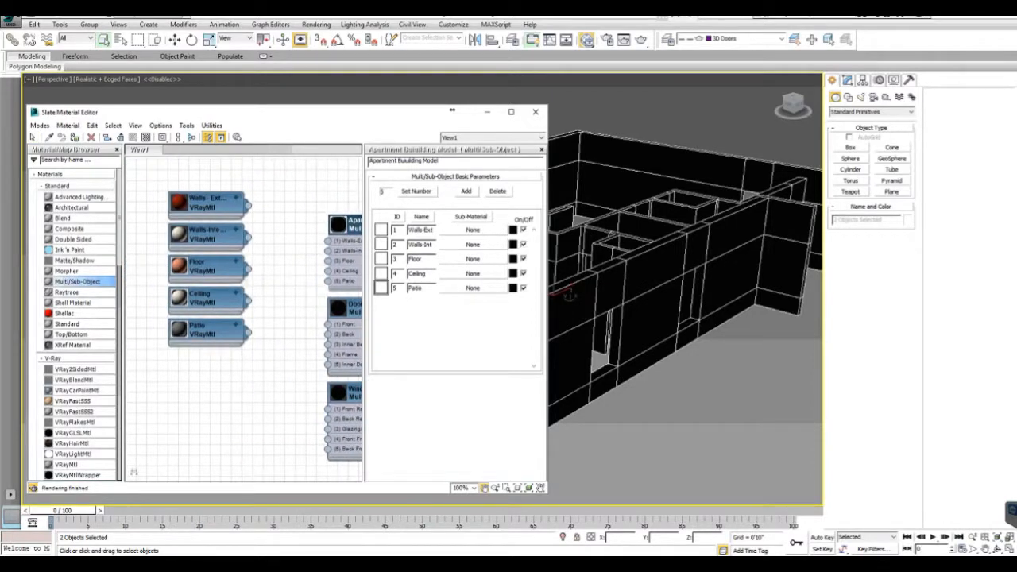
middle_click_drag(263, 342, 251, 346)
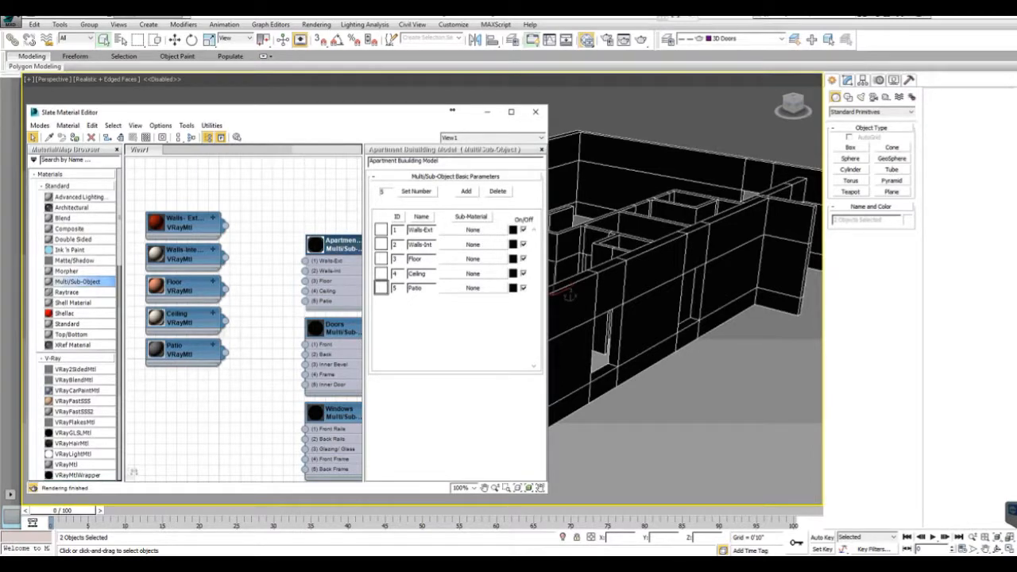
- Wire the Walls-Exterior material as a copy into the Walls-Ext slot of Apartment Building Model, and collapse and reposition the copied node
left_click_drag(225, 226, 473, 230)
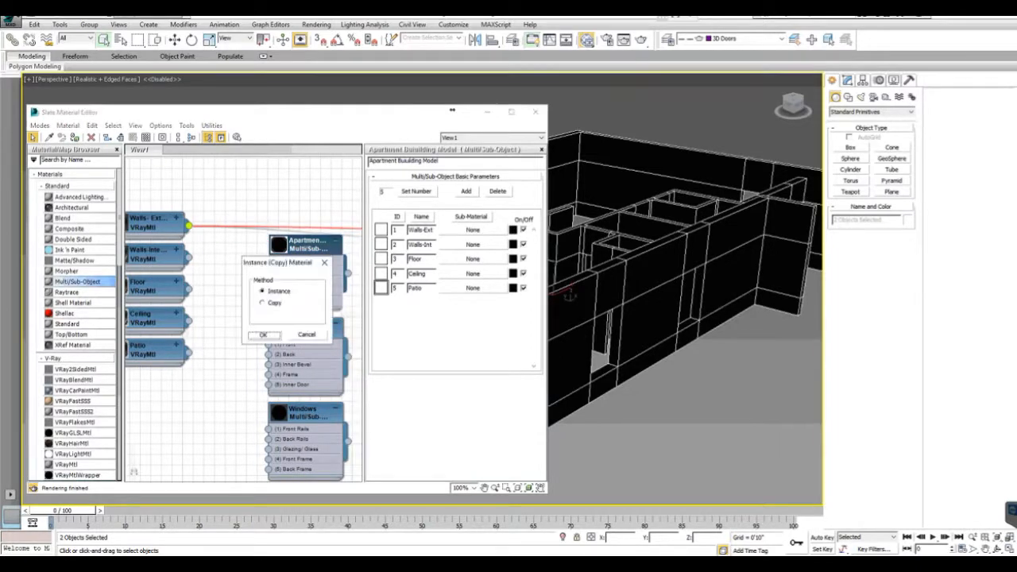
left_click(263, 303)
left_click(263, 334)
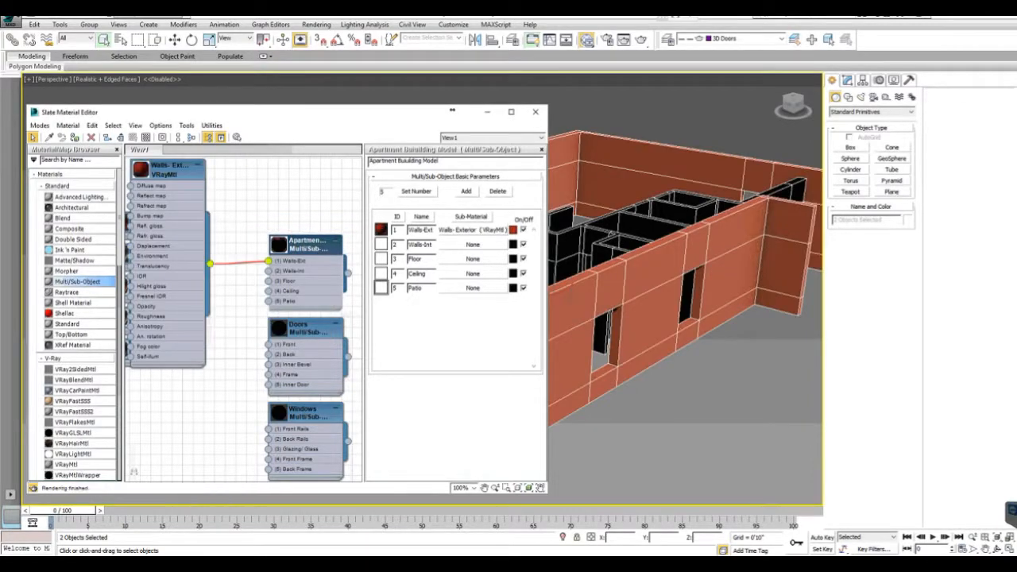
left_click(197, 165)
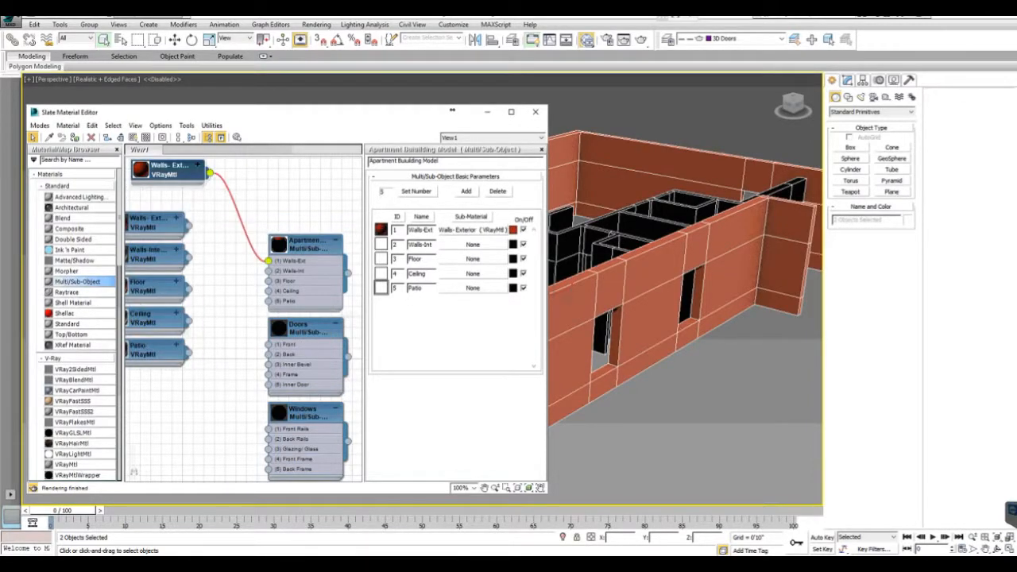
left_click_drag(174, 167, 207, 190)
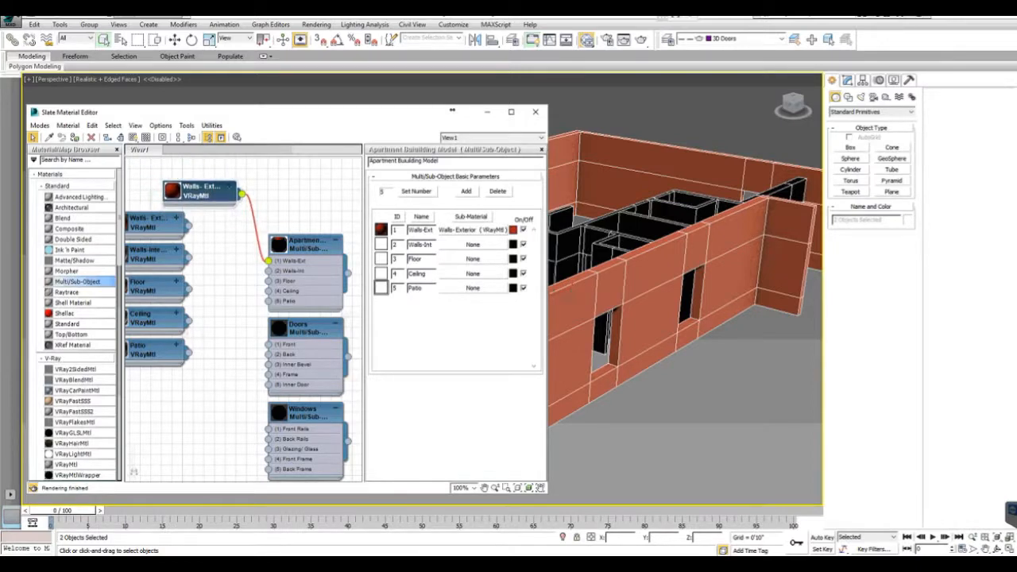
- Delete the original unconnected Walls-Exterior material node
middle_click_drag(230, 309, 252, 309)
left_click(168, 223)
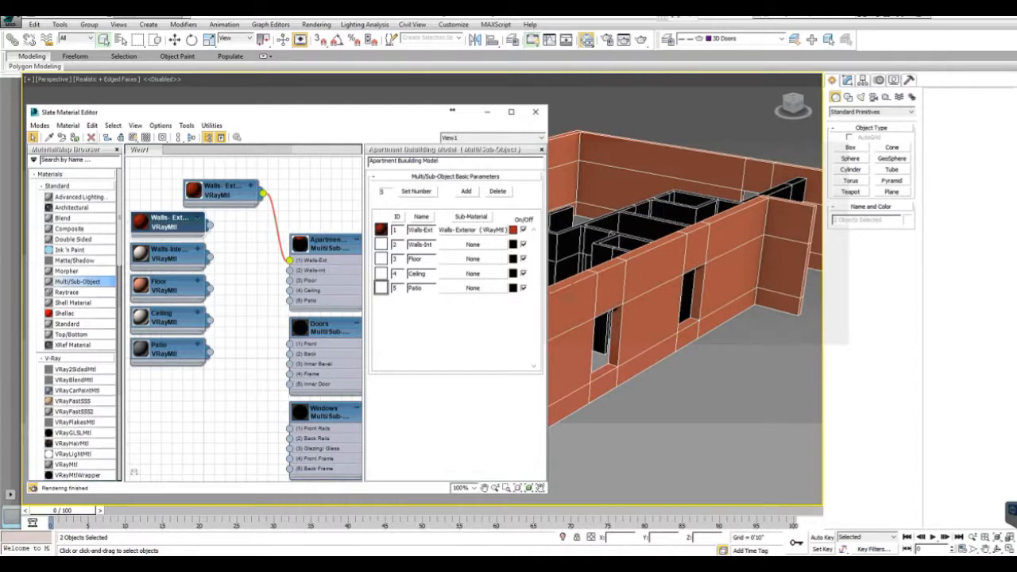
left_click(91, 136)
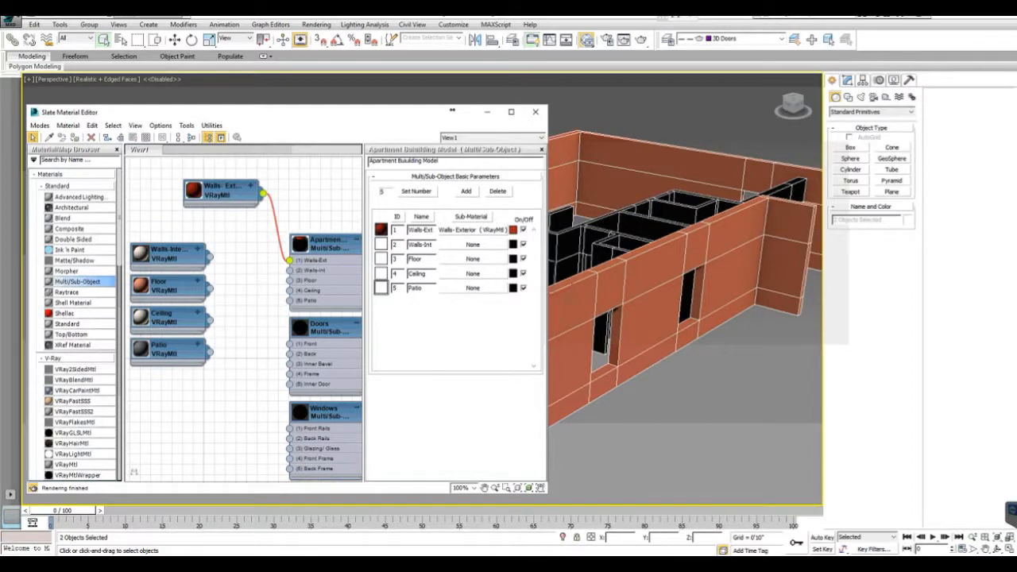
- Wire the Walls-Interior material as a copy into the Walls-Int slot, then collapse the copy and place it below the Walls-Exterior node
left_click_drag(209, 256, 362, 252)
left_click_drag(289, 260, 289, 260)
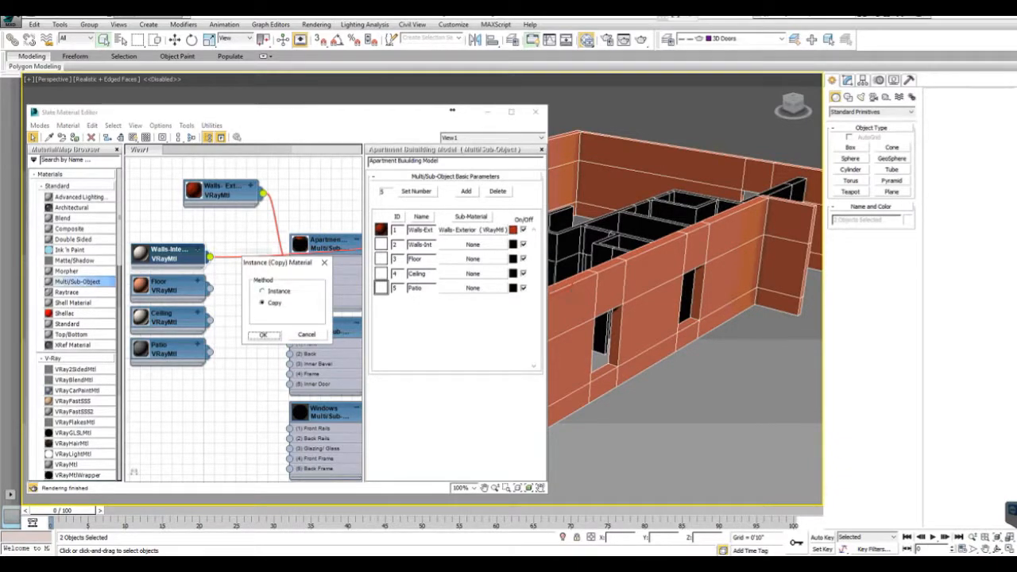
key("Return")
left_click(219, 176)
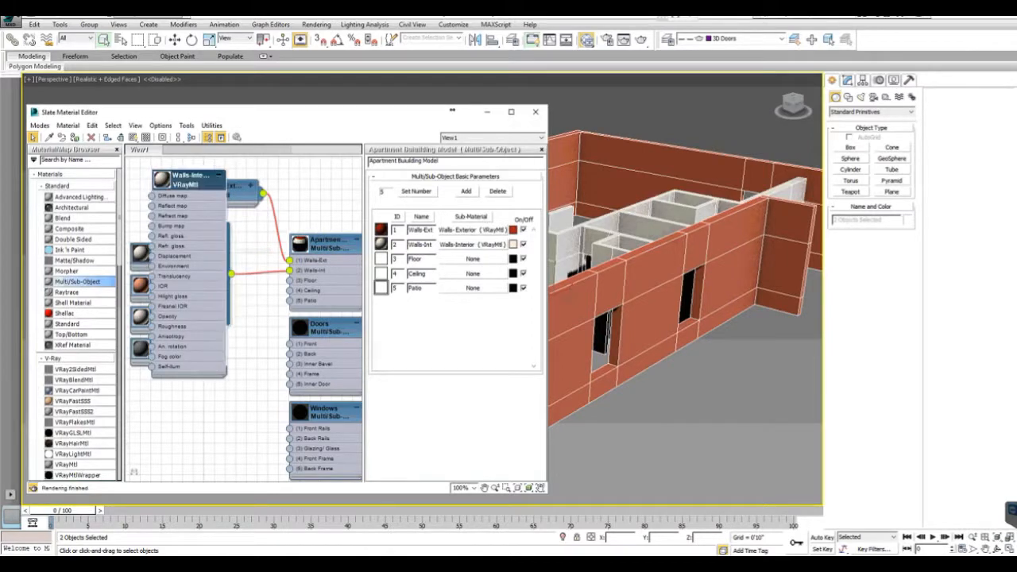
left_click_drag(219, 176, 250, 228)
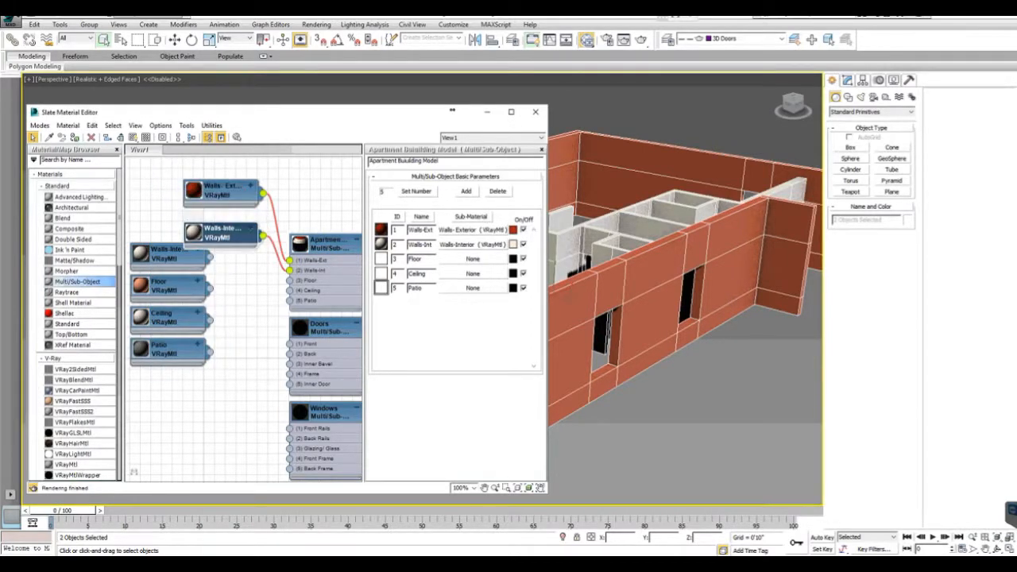
- Delete the original unconnected Walls-Interior material node
left_click(168, 286)
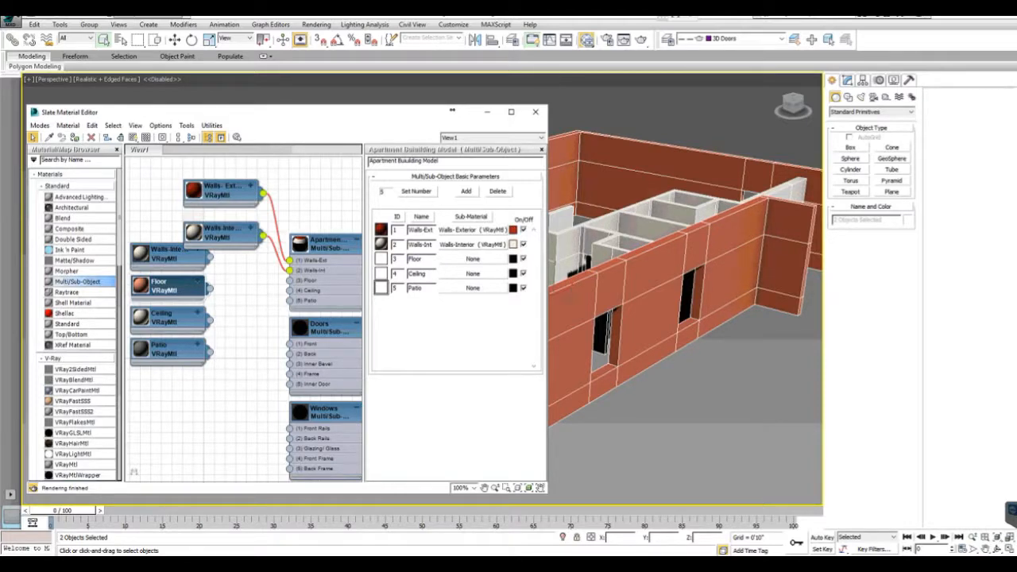
left_click(167, 254)
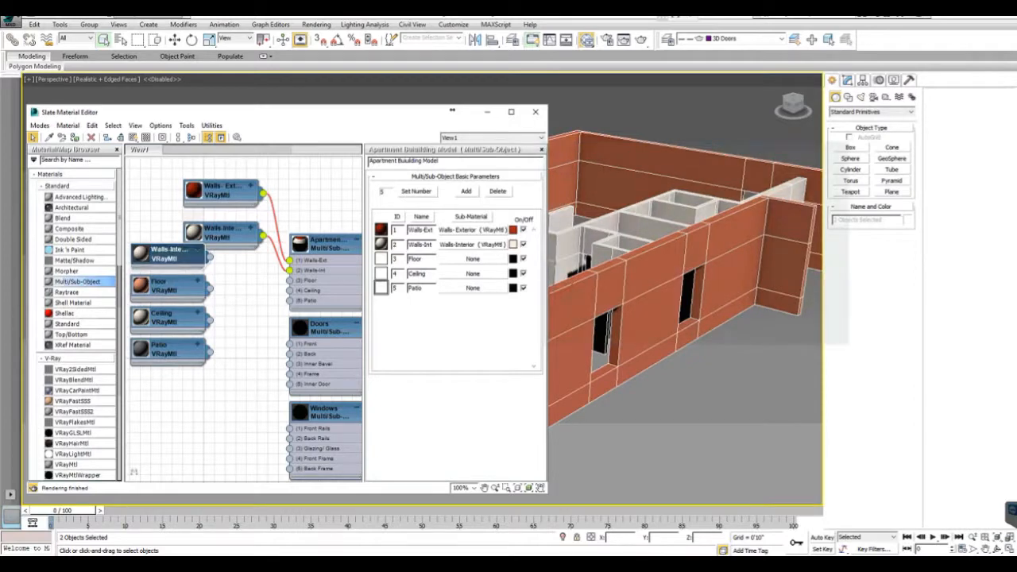
key("Delete")
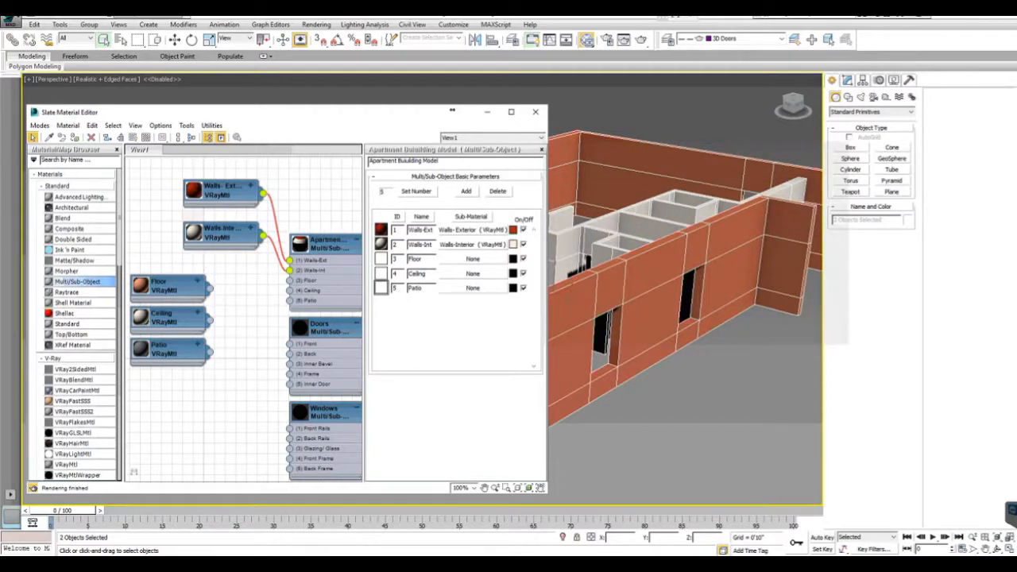
- Move the Apartment Building Model node up beside its two connected wall materials and close the Slate Material Editor
left_click_drag(328, 244, 338, 191)
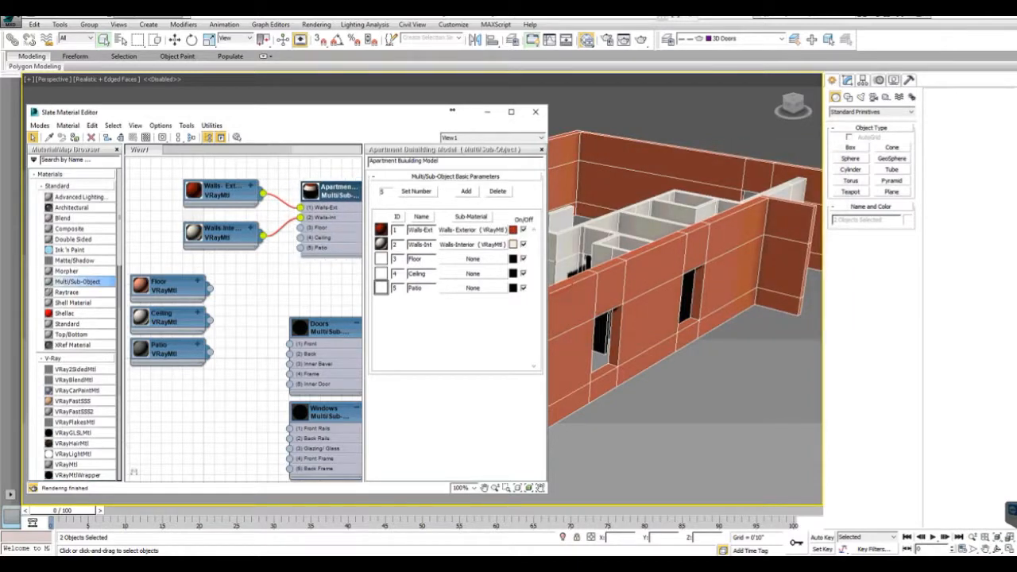
middle_click_drag(333, 274, 288, 273)
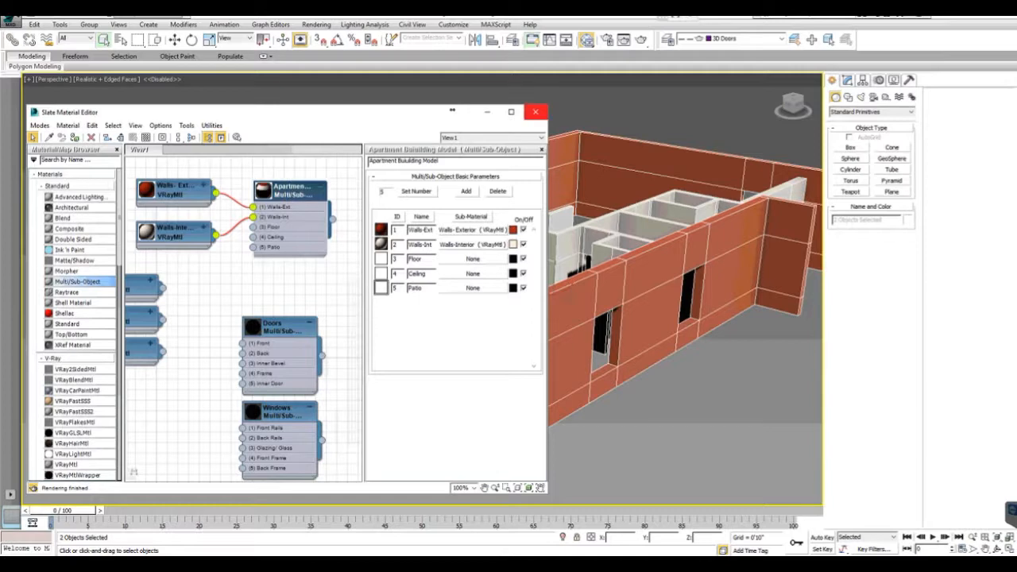
left_click(536, 112)
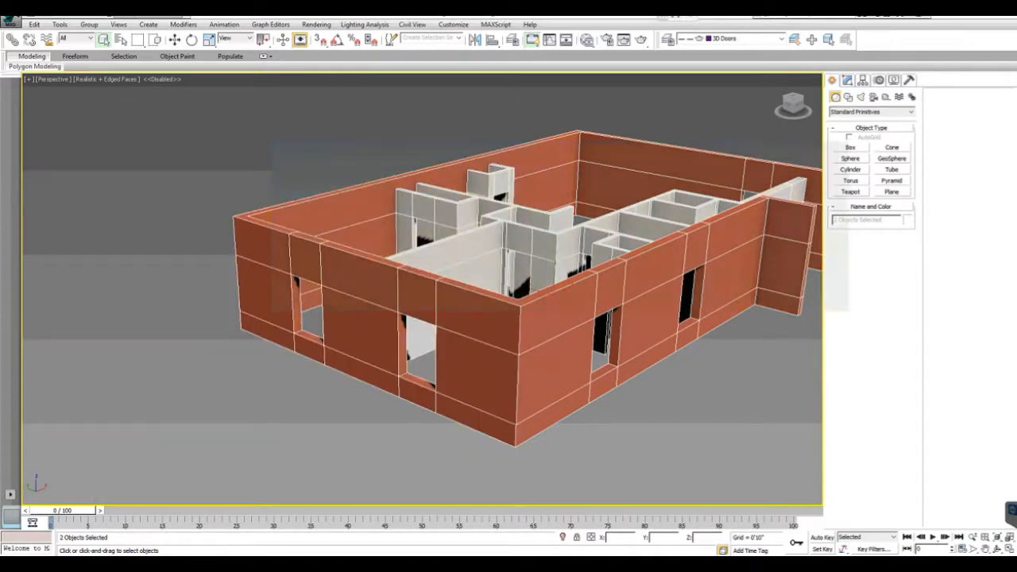
- Change the perspective viewport's display style to Shaded, keeping edged faces on
middle_click_drag(508, 278, 342, 299)
scroll(422, 289, "up", 5)
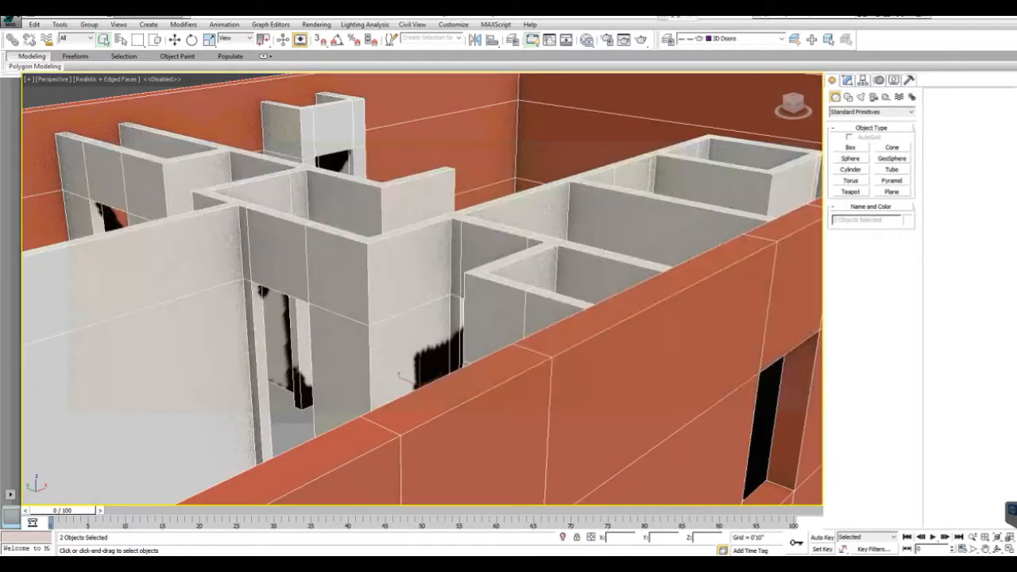
middle_click_drag(459, 395, 754, 356)
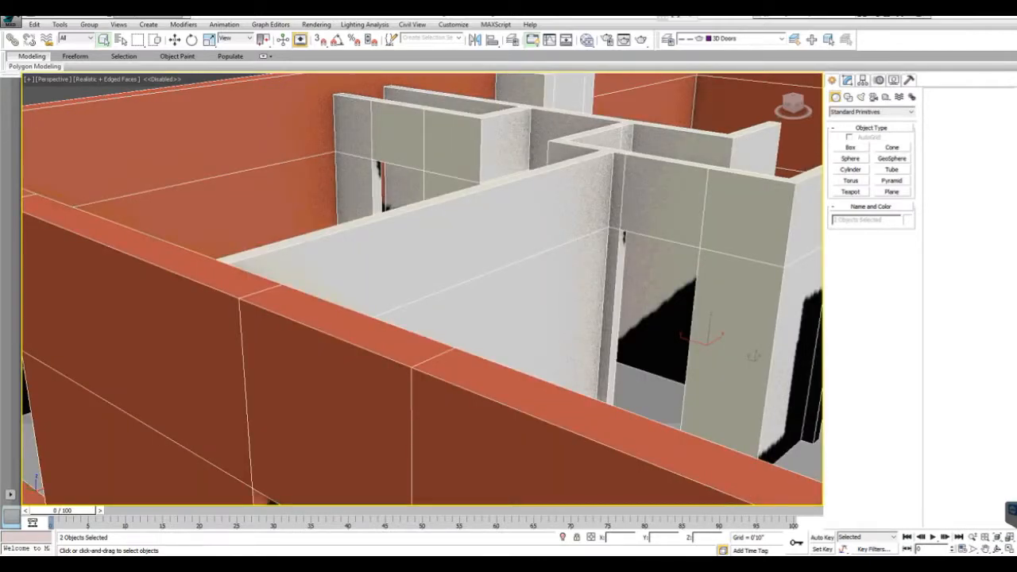
left_click(106, 78)
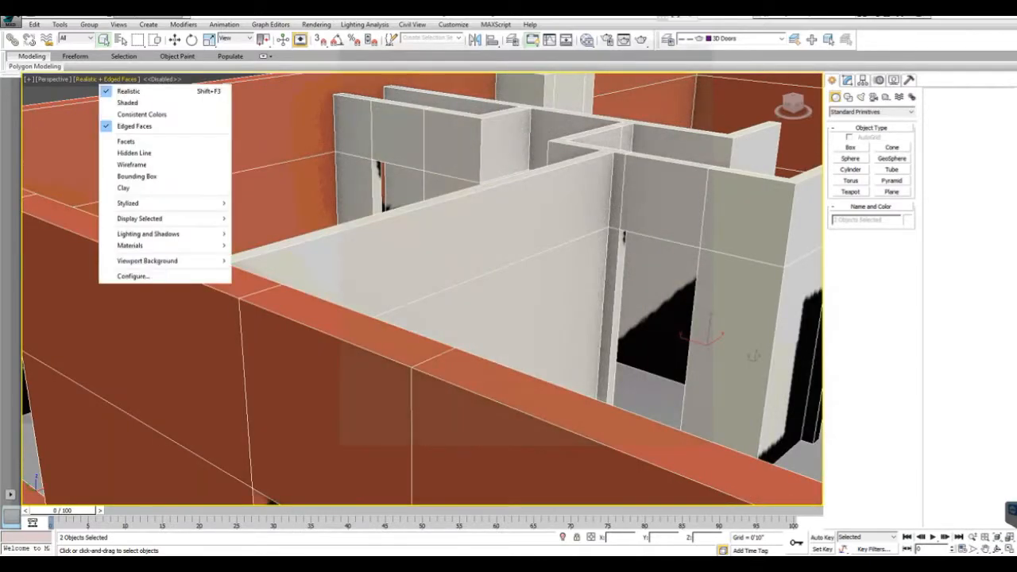
left_click(127, 103)
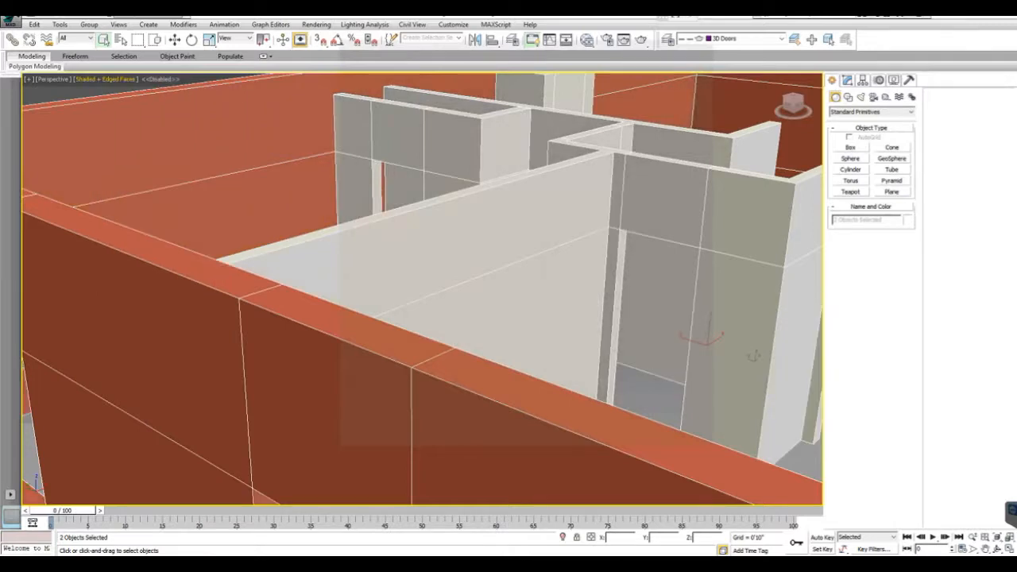
key("z")
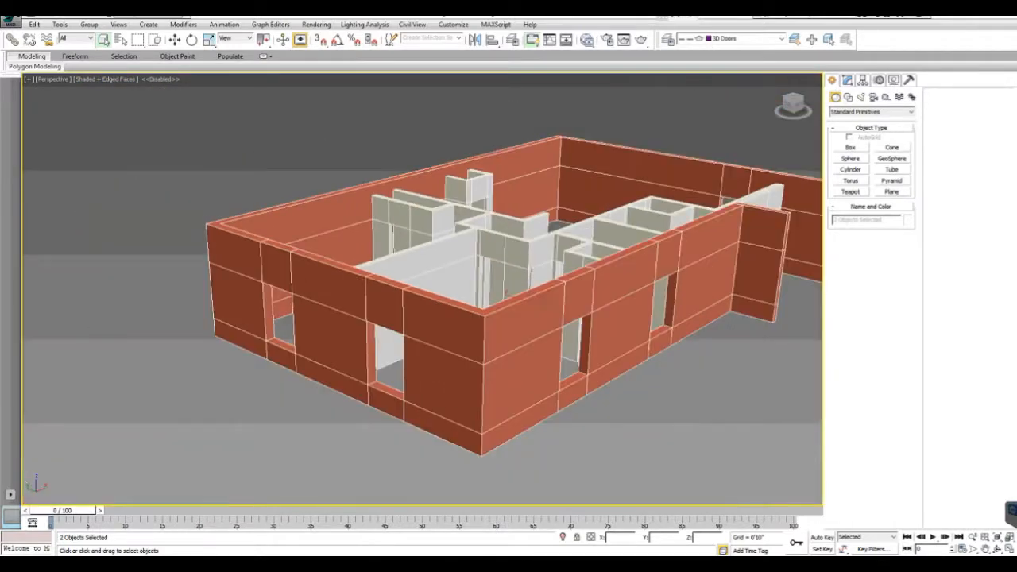
middle_click_drag(544, 300, 441, 308)
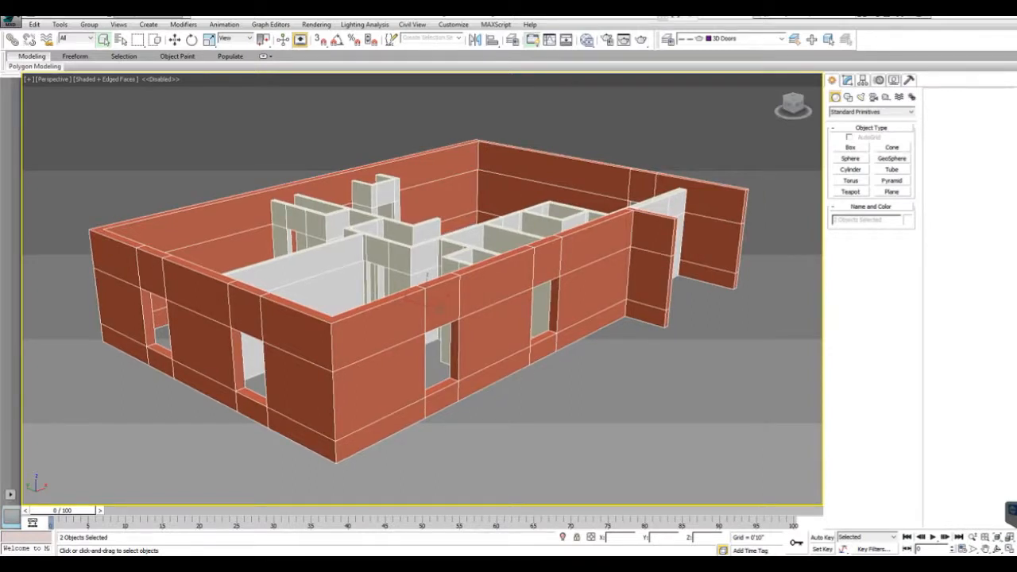
- Check the material ID assigned to all polygons of the exterior walls object
left_click(442, 309)
left_click(846, 80)
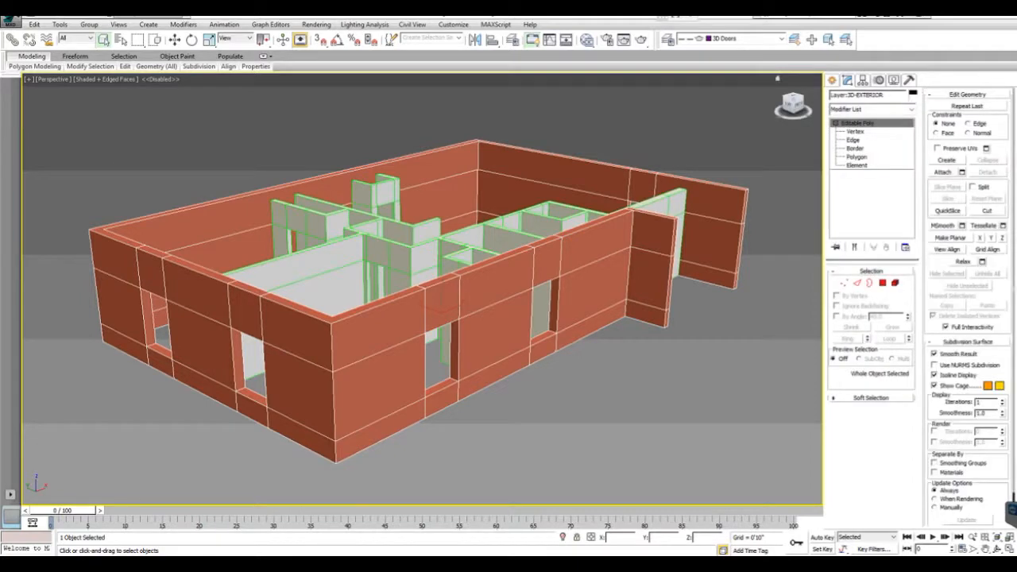
left_click(883, 283)
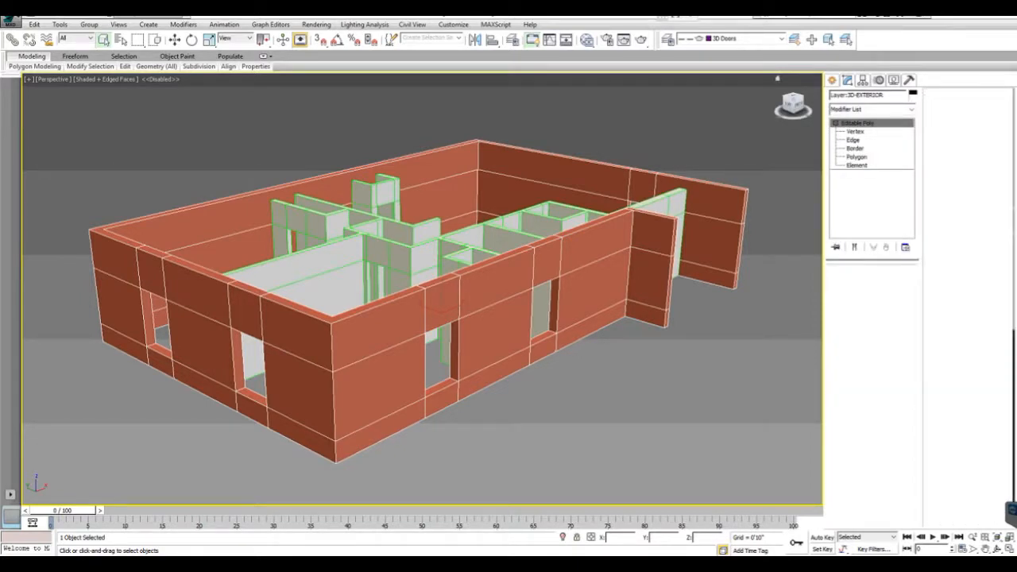
key("d")
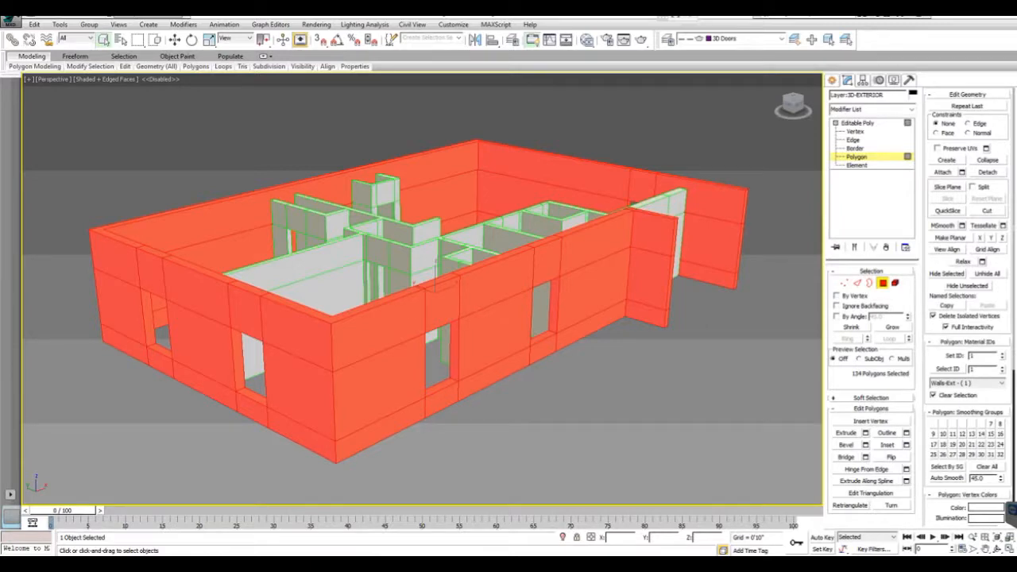
key("4")
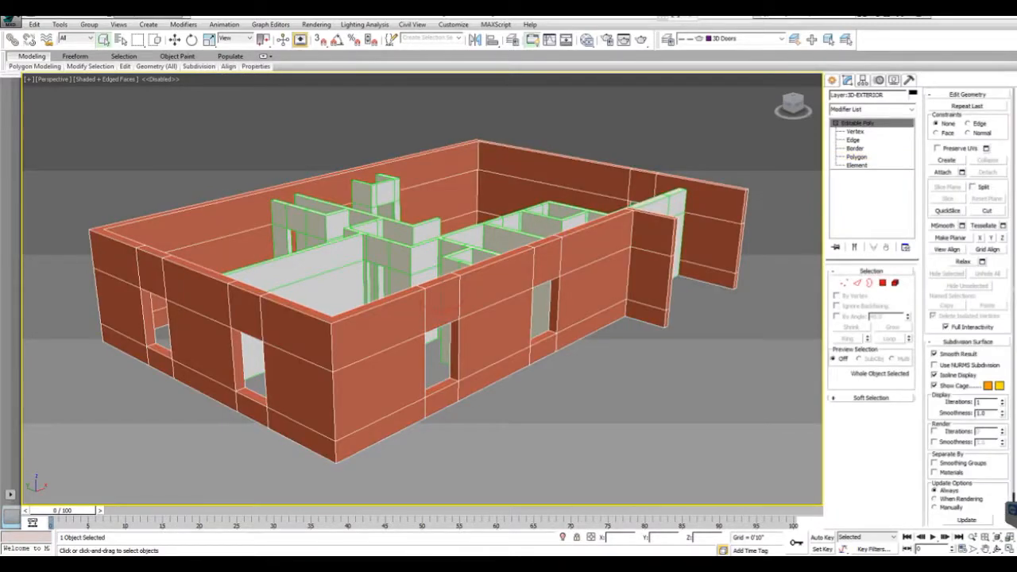
- Check the material ID of a polygon on the interior walls object and return to object level
left_click(426, 276)
key("4")
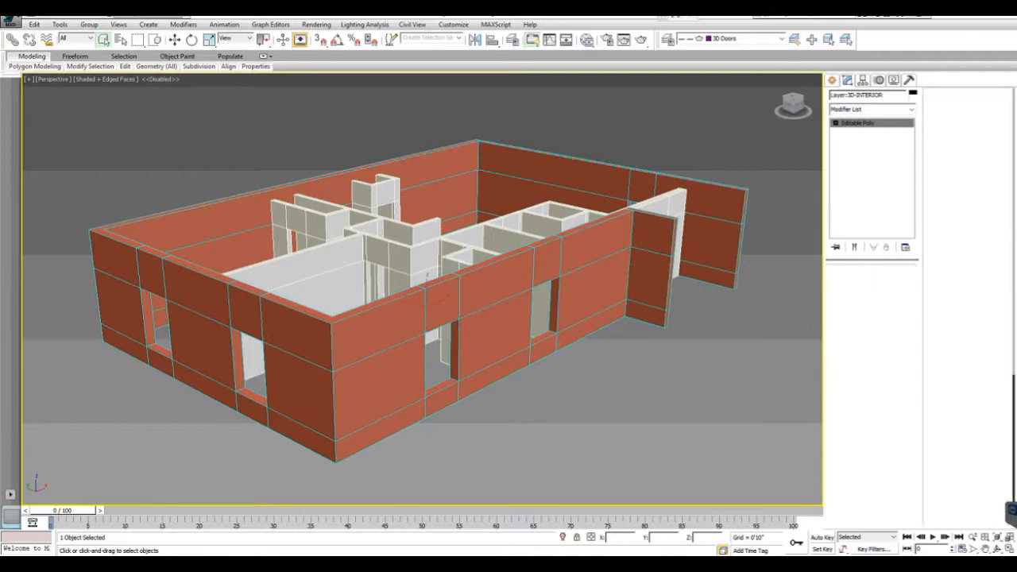
left_click(541, 218)
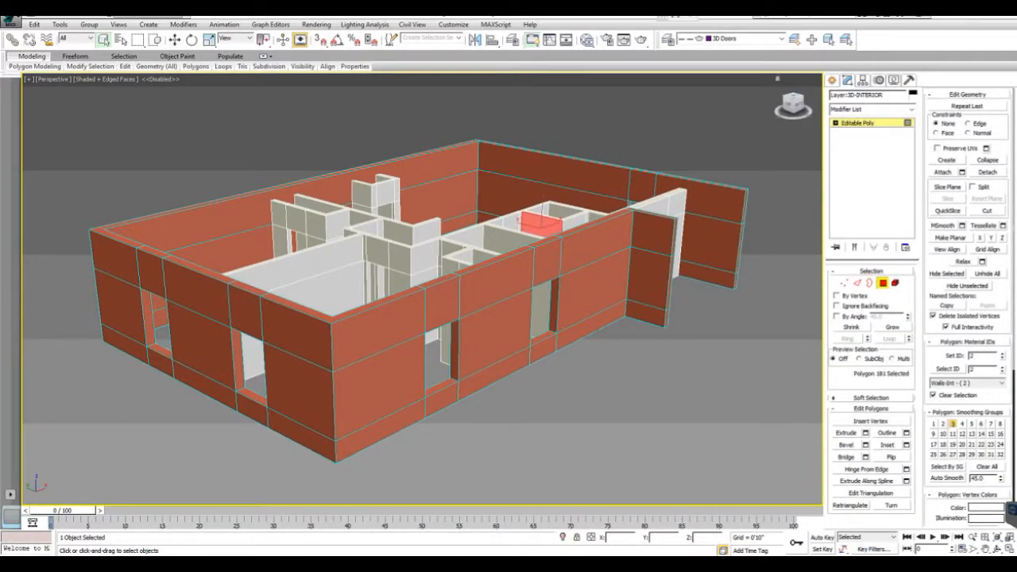
left_click(858, 123)
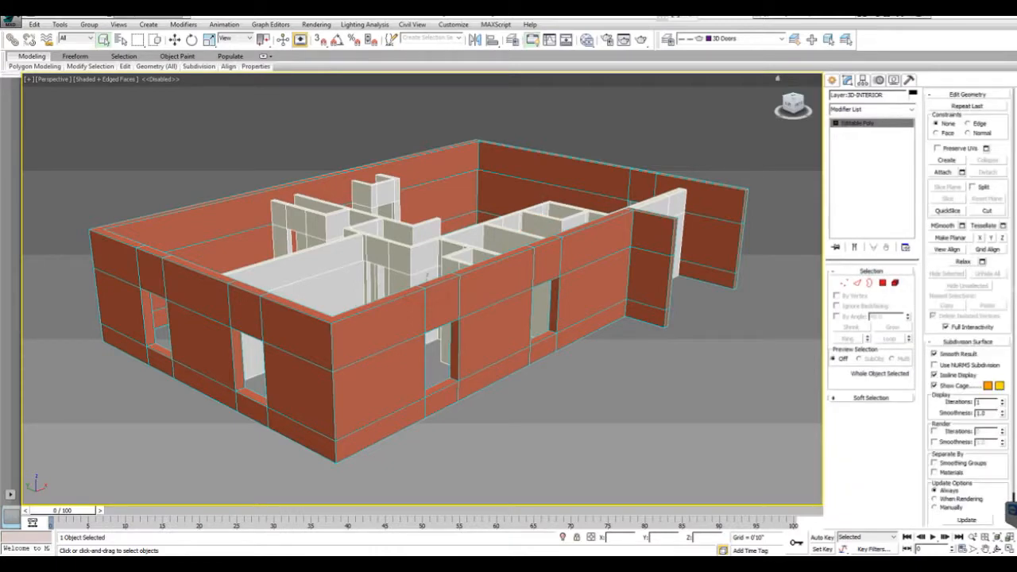
- Hide the interior walls object so only the exterior walls are displayed
middle_click_drag(428, 276, 375, 302)
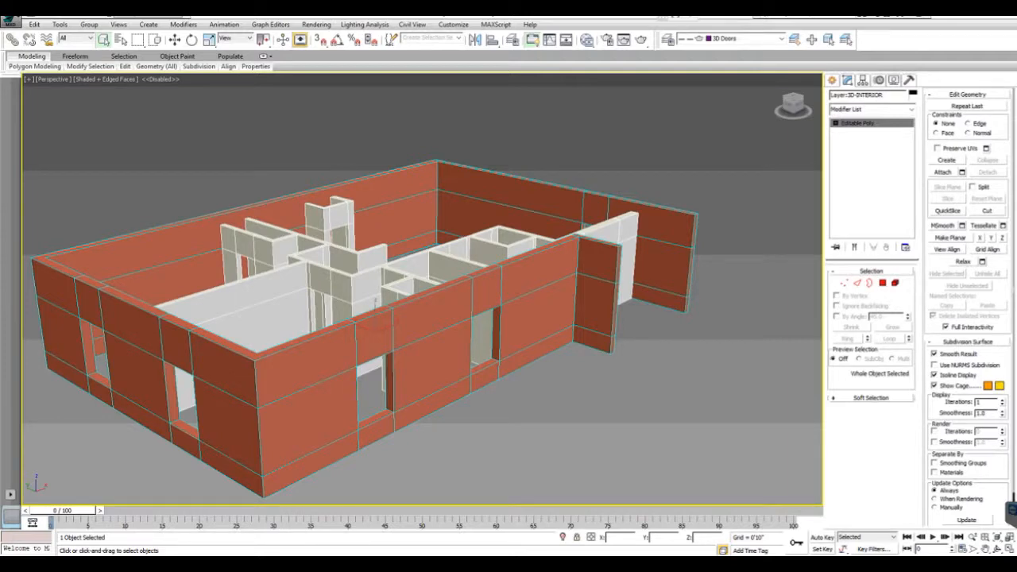
left_click(376, 321)
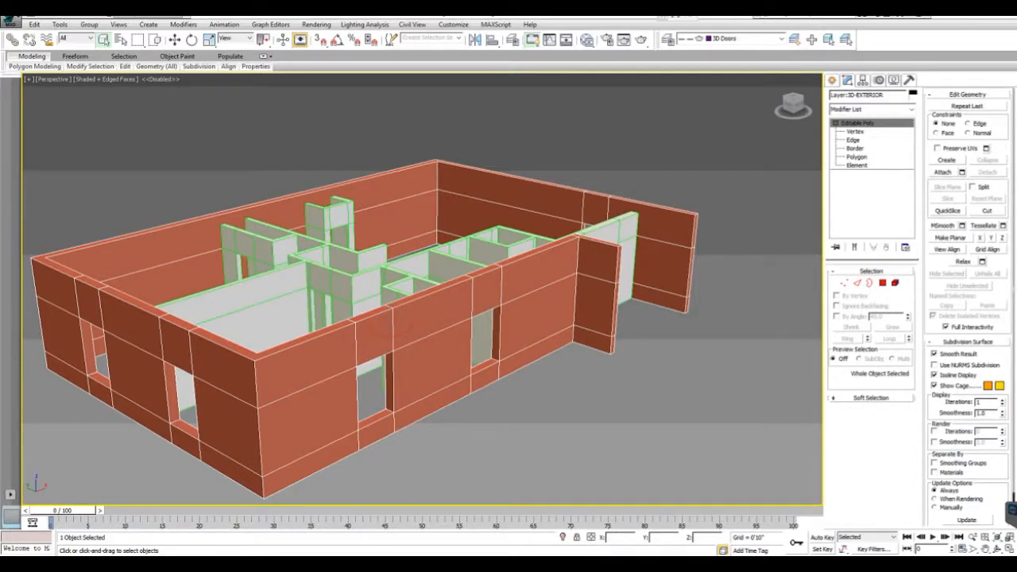
left_click(279, 234)
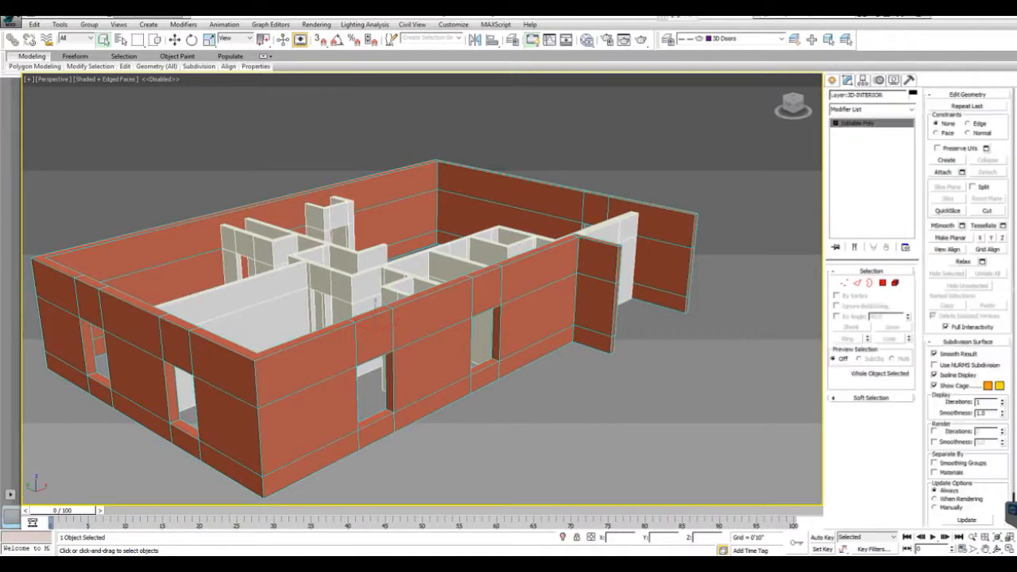
right_click(279, 234)
left_click(305, 205)
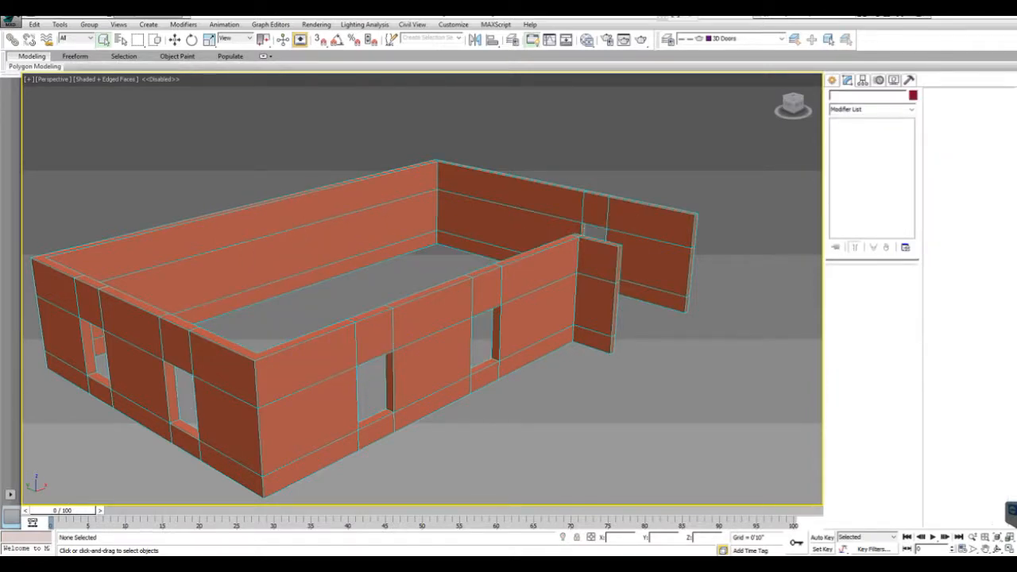
- Select all polygons of the exterior walls object
left_click(389, 319)
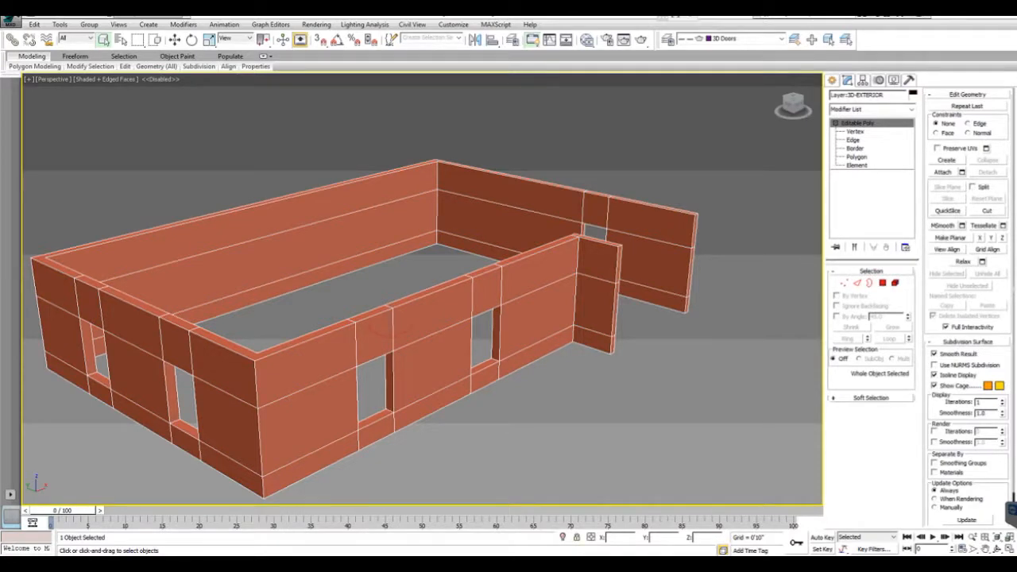
key("4")
key("ctrl+a")
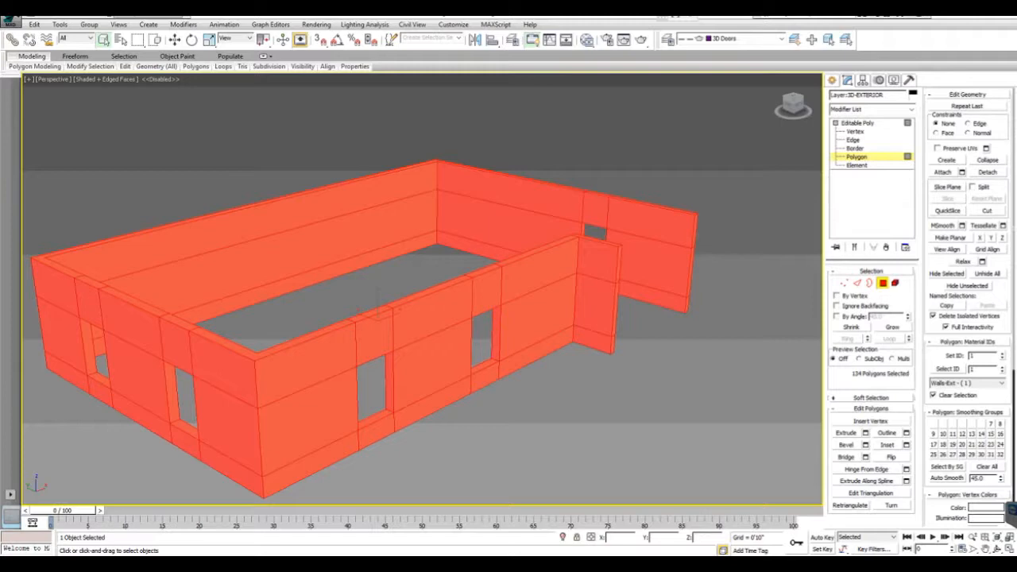
middle_click_drag(380, 308, 331, 278, "alt")
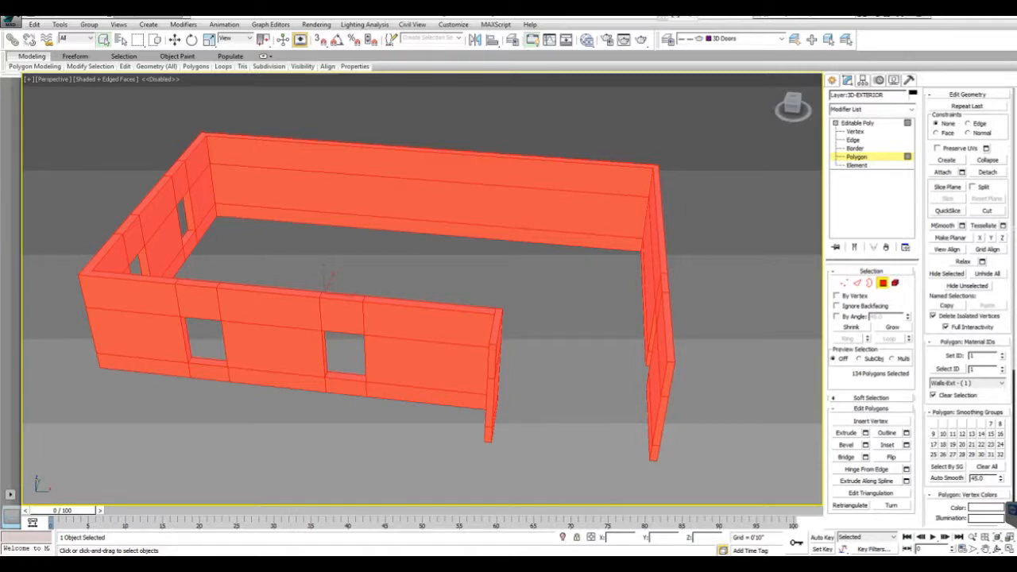
- Inspect the upper, middle and lower inner polygons of the long windowless wall by selecting them one at a time
middle_click_drag(331, 279, 363, 331)
scroll(363, 331, "up", 4)
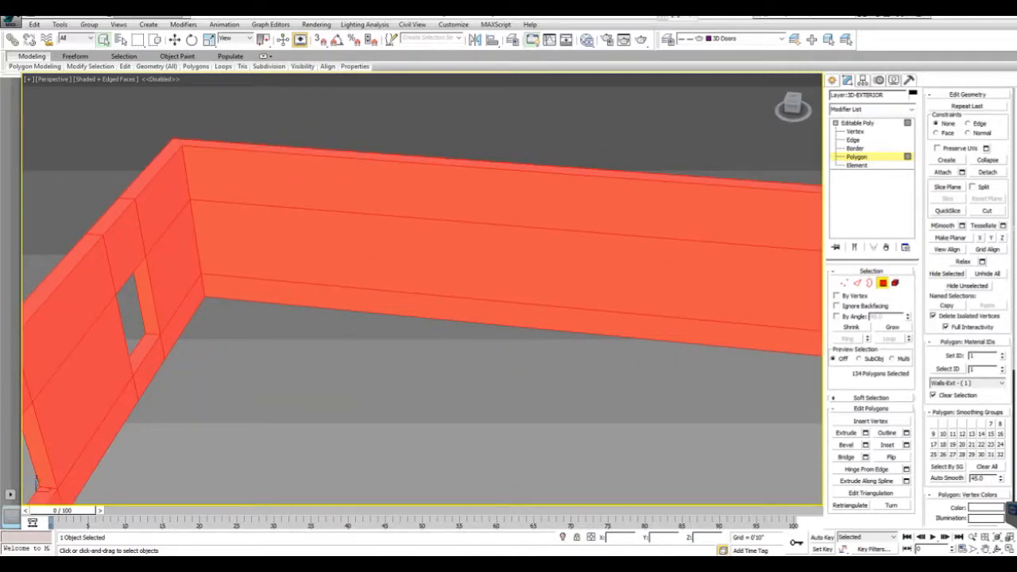
left_click(627, 264)
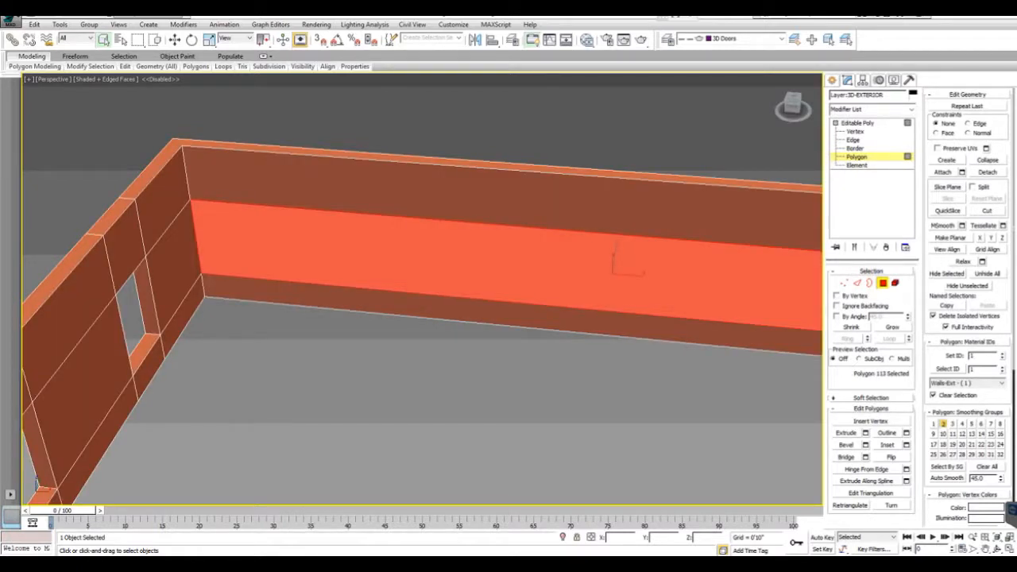
left_click(103, 39)
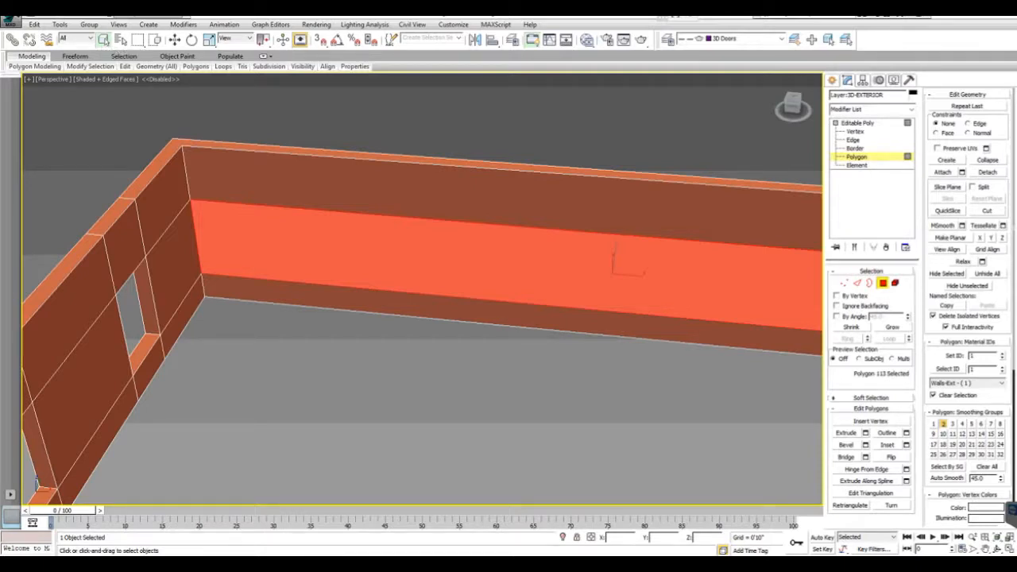
key("ctrl+d")
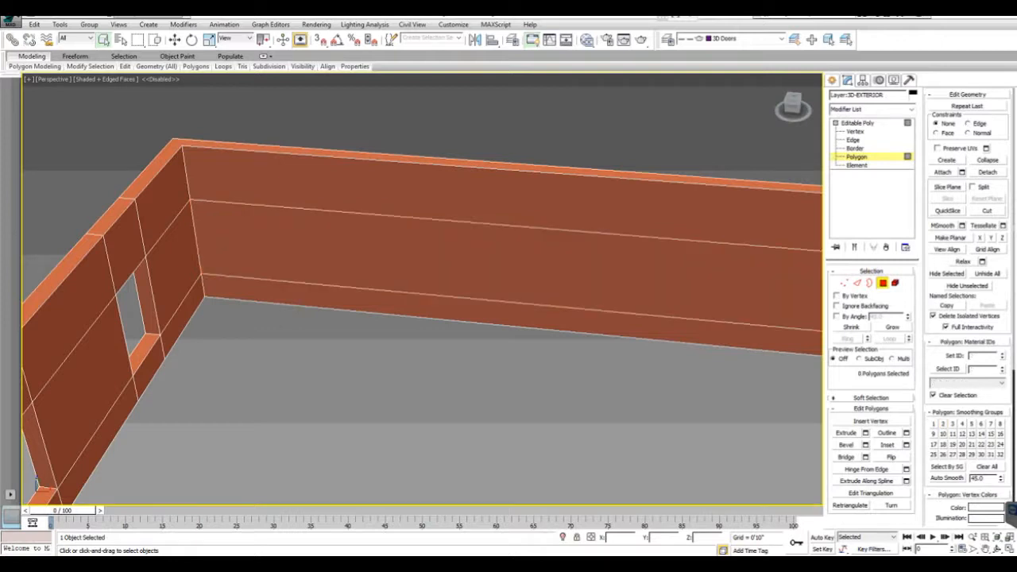
left_click(630, 193)
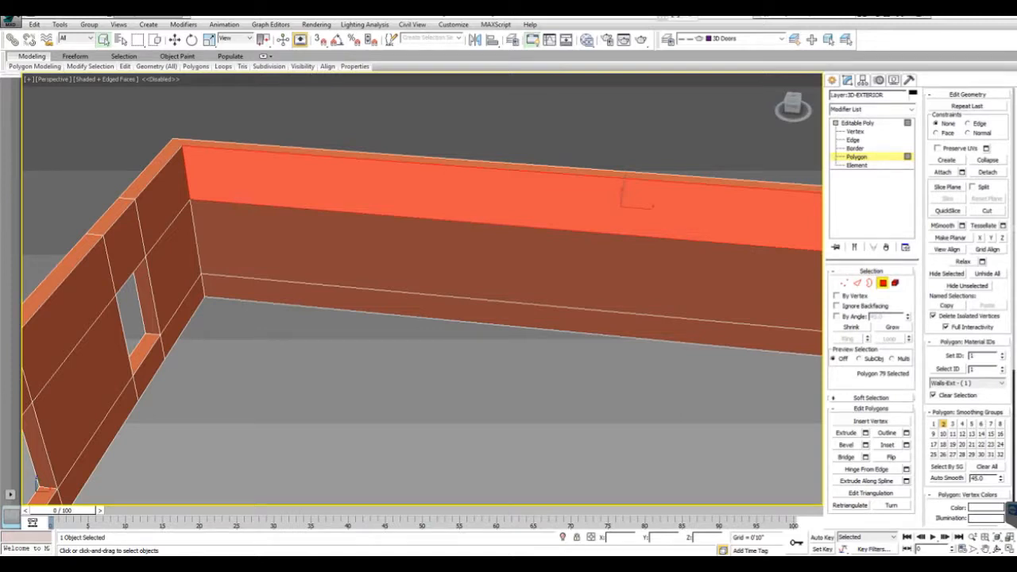
left_click(614, 259)
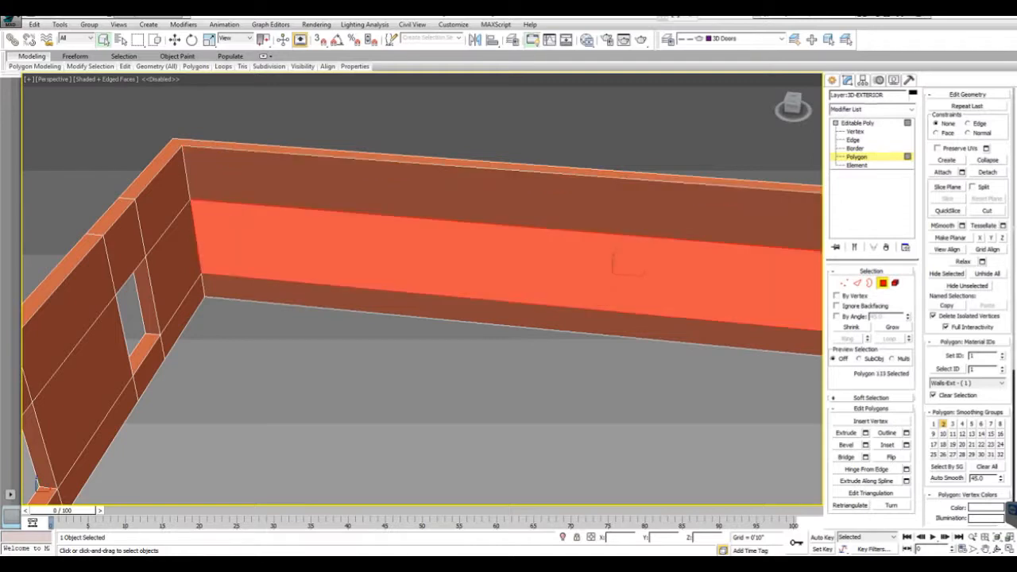
left_click(609, 316)
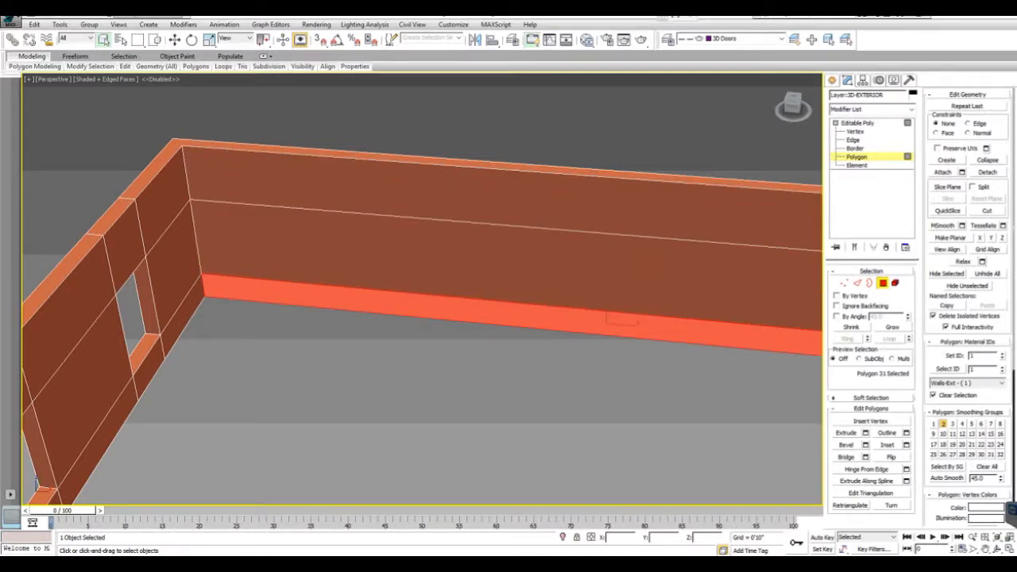
- Select the upper, middle and lower inner polygons of the long windowless wall together
left_click(626, 260)
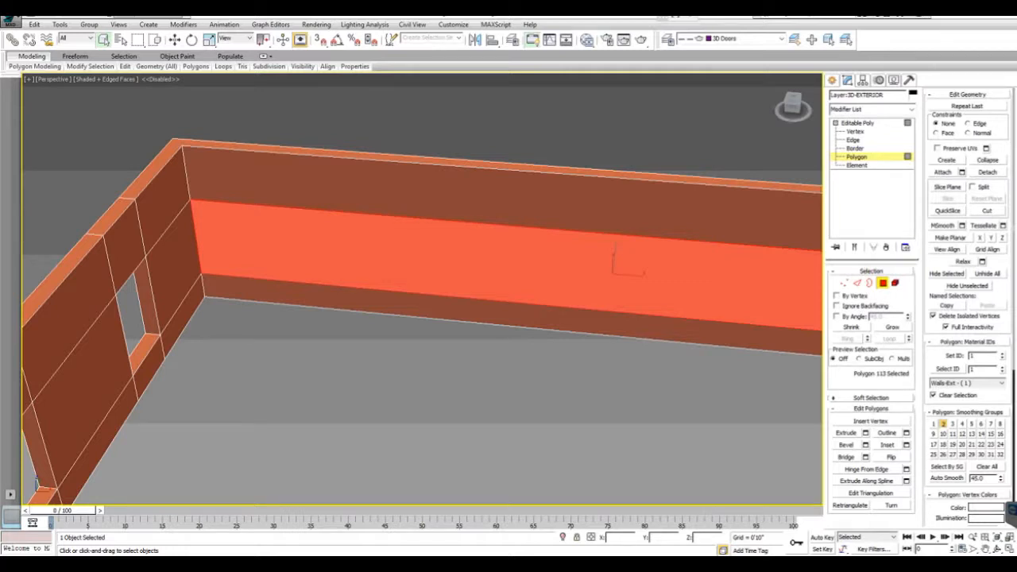
left_click(612, 295, "ctrl")
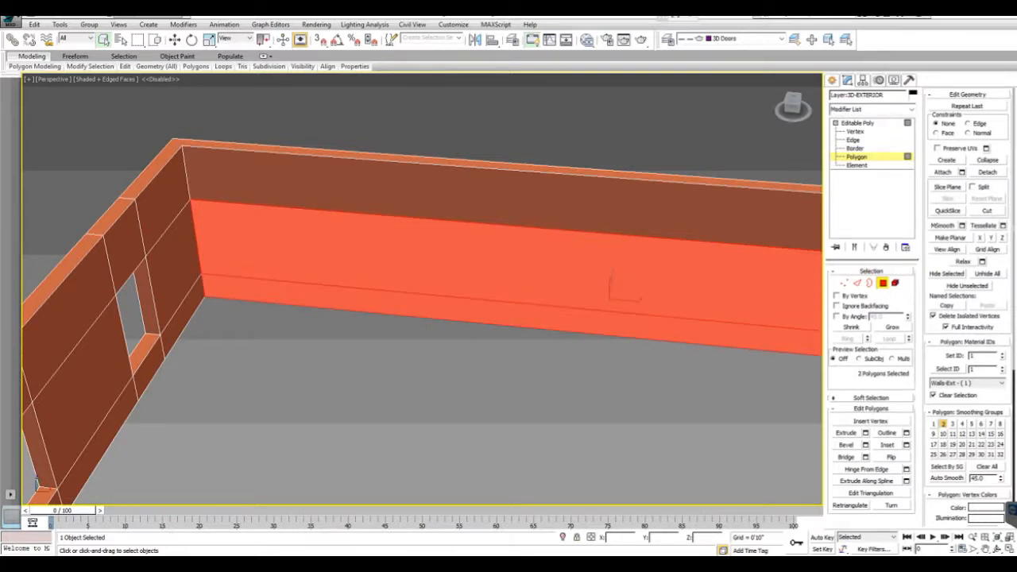
left_click(613, 245, "ctrl")
- Add the inner polygons around the nearest window of the adjoining wall, and the solid section beside it, to the selection
left_click(163, 202, "ctrl")
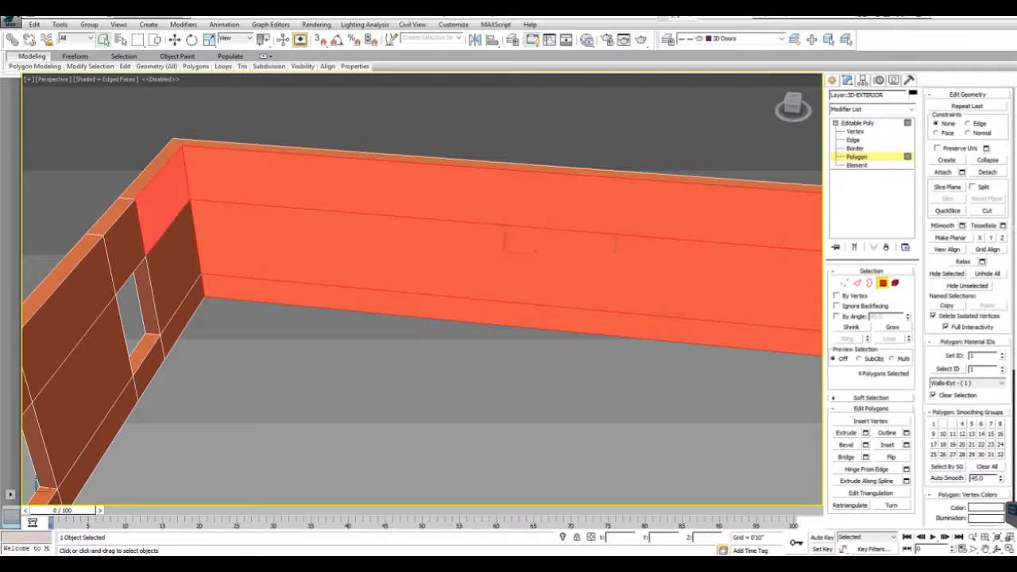
left_click(125, 245, "ctrl")
left_click(178, 254, "ctrl")
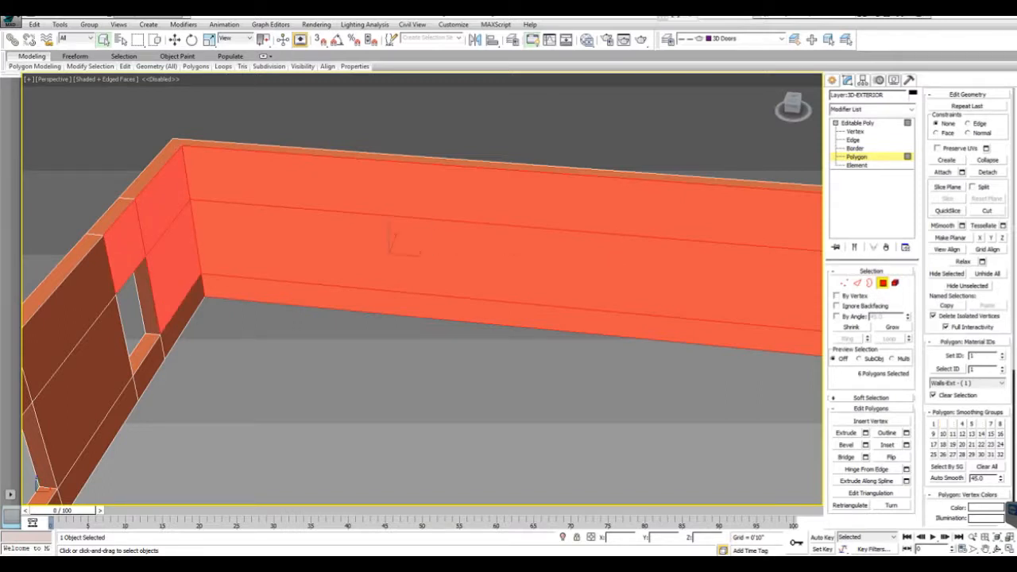
left_click(183, 318, "ctrl")
left_click(149, 368, "ctrl")
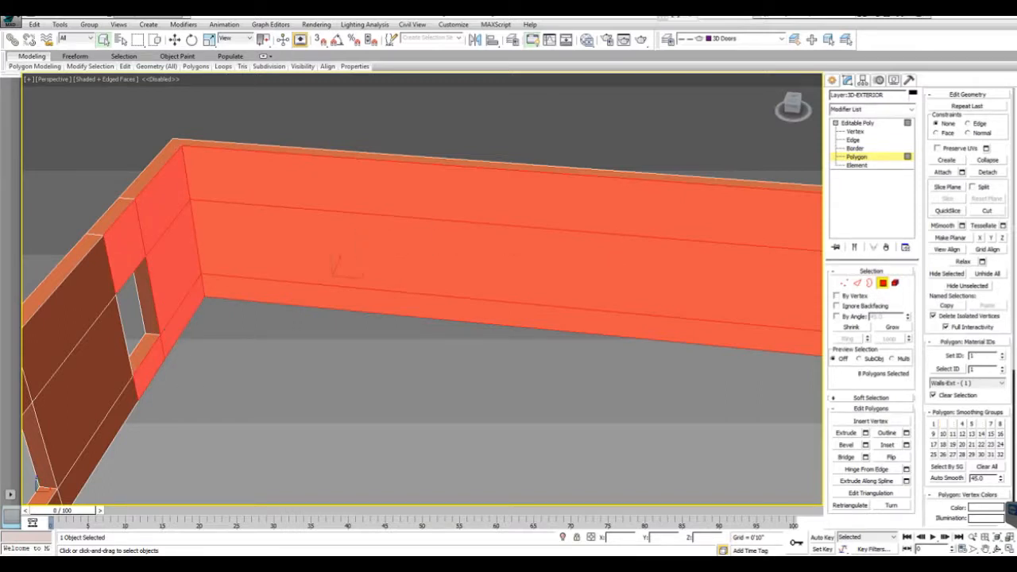
left_click(107, 433, "ctrl")
left_click(89, 382, "ctrl")
left_click(73, 313, "ctrl")
- Add the inner polygons around the same wall's second window, up to the far corner, to the selection
scroll(259, 333, "down", 3)
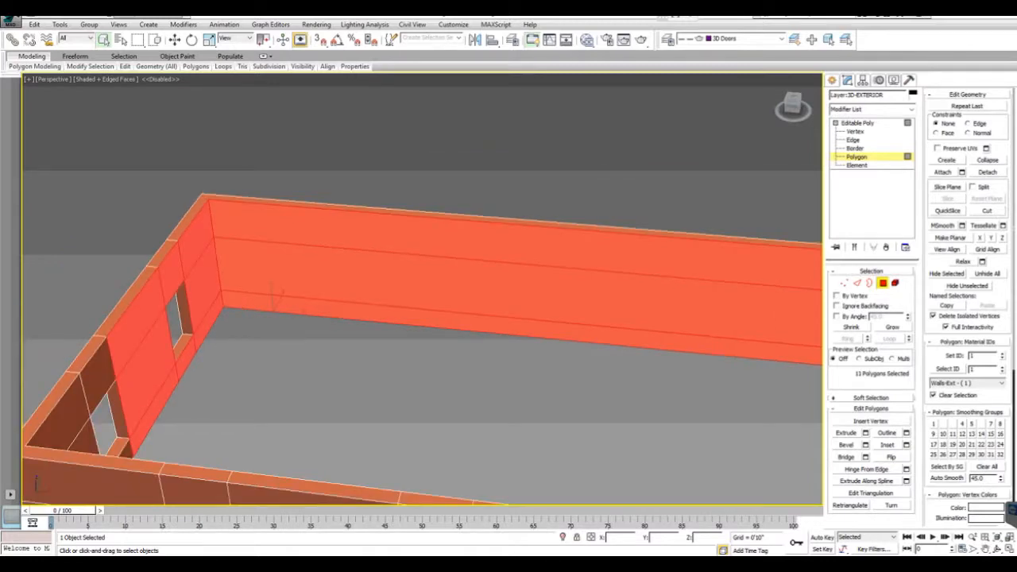
middle_click_drag(413, 317, 226, 318, "alt")
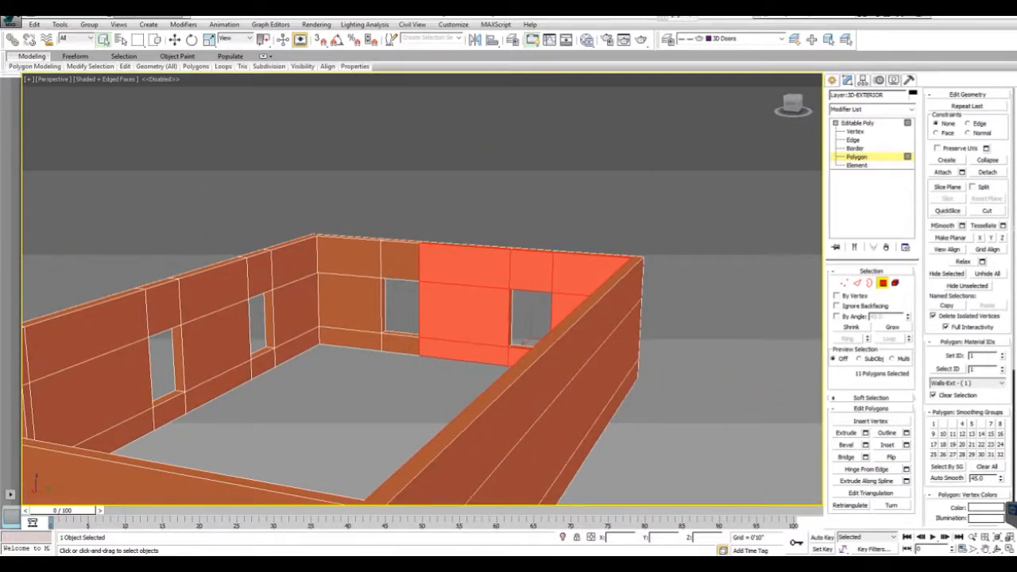
left_click(401, 344, "ctrl")
left_click(353, 339, "ctrl")
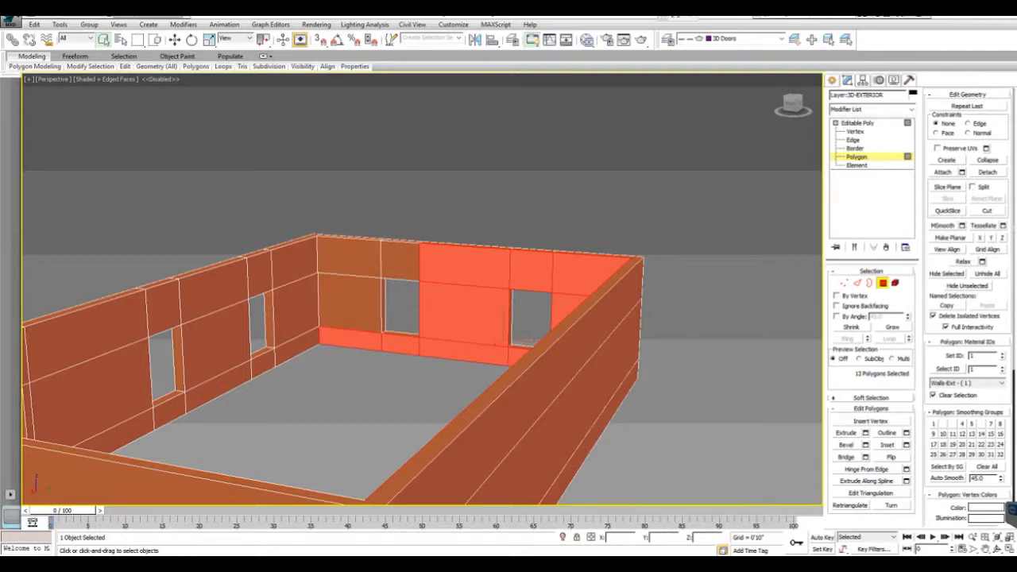
left_click(352, 305, "ctrl")
left_click(349, 257, "ctrl")
left_click(400, 259, "ctrl")
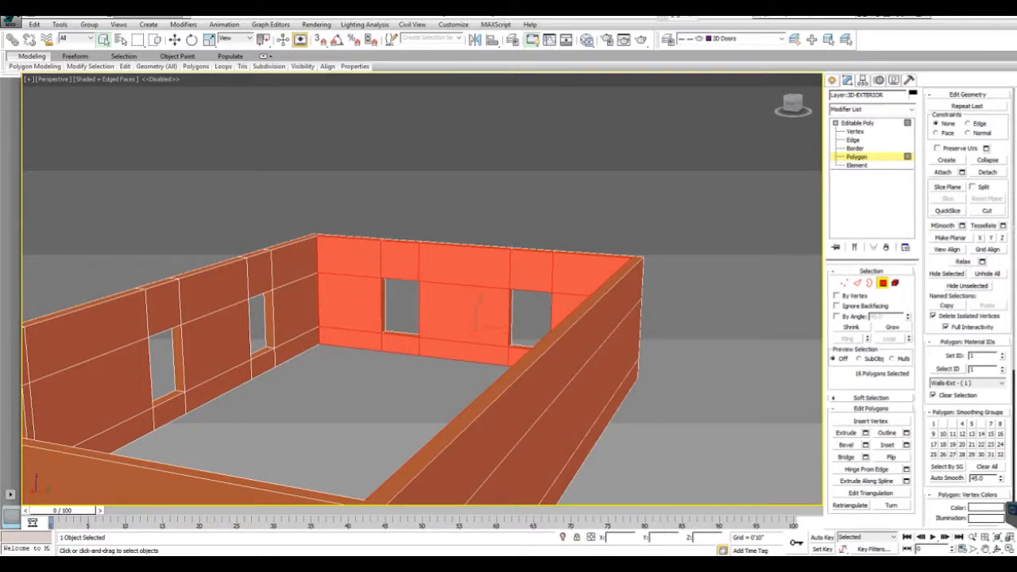
- Extend the selection around the corner to the inner polygons surrounding the first window of the next wall
left_click(294, 261, "ctrl")
left_click(259, 272, "ctrl")
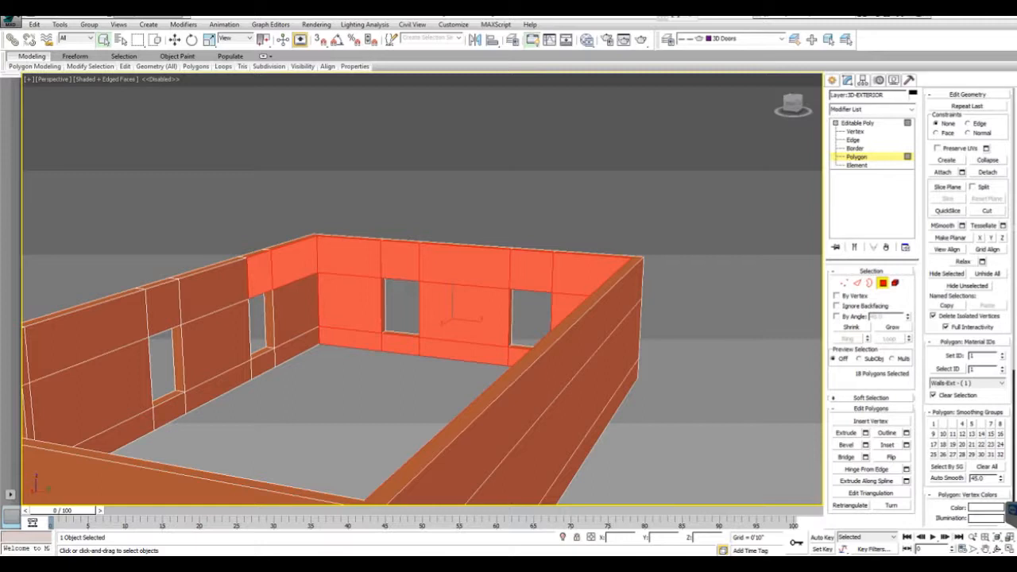
left_click(296, 313, "ctrl")
left_click(298, 348, "ctrl")
left_click(265, 362, "ctrl")
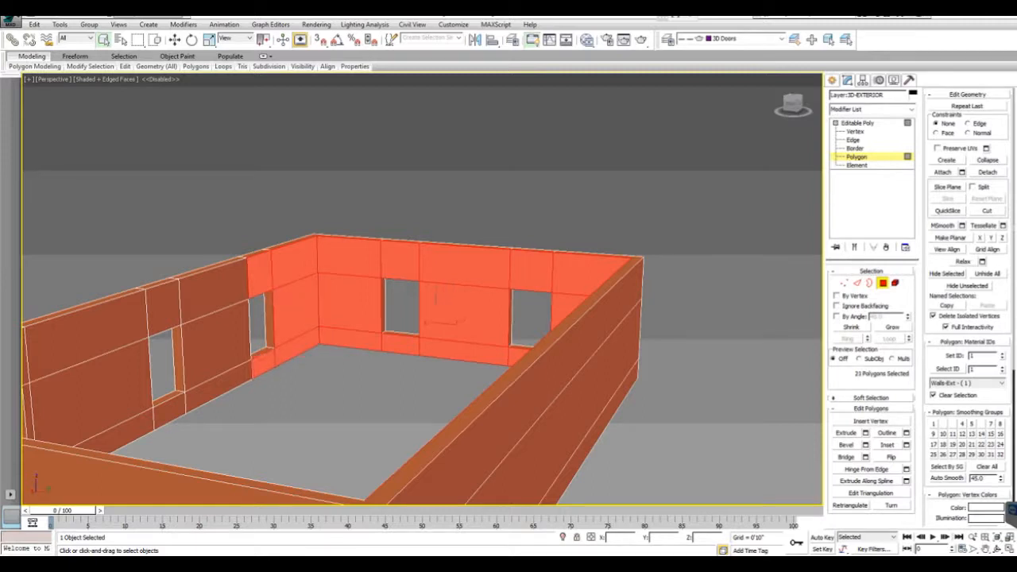
- Add the section between the windows, the polygons around the second window and the end section of that wall to the selection
left_click(218, 387, "ctrl")
left_click(215, 346, "ctrl")
left_click(213, 291, "ctrl")
left_click(163, 304, "ctrl")
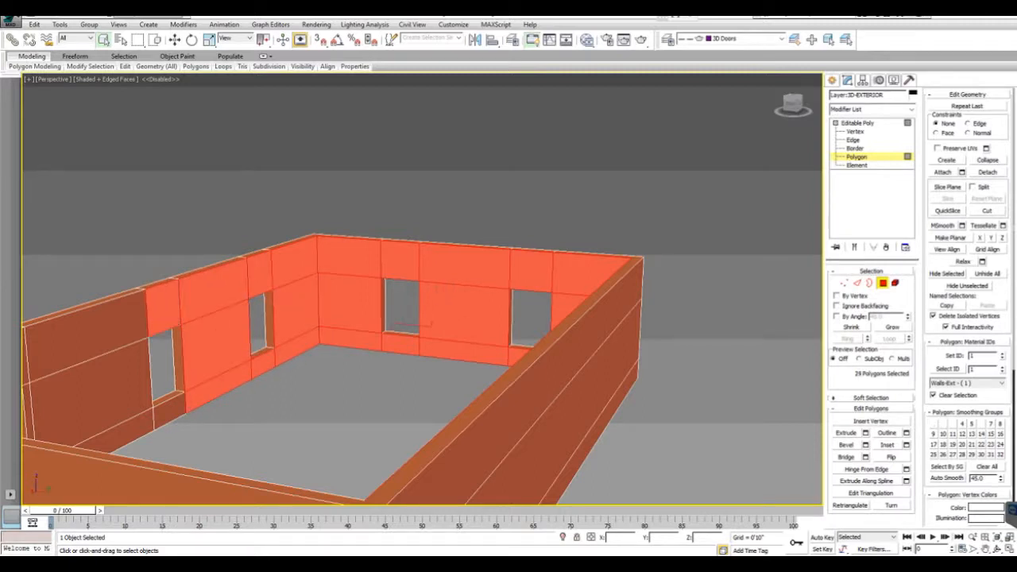
left_click(169, 410, "ctrl")
left_click(122, 434, "ctrl")
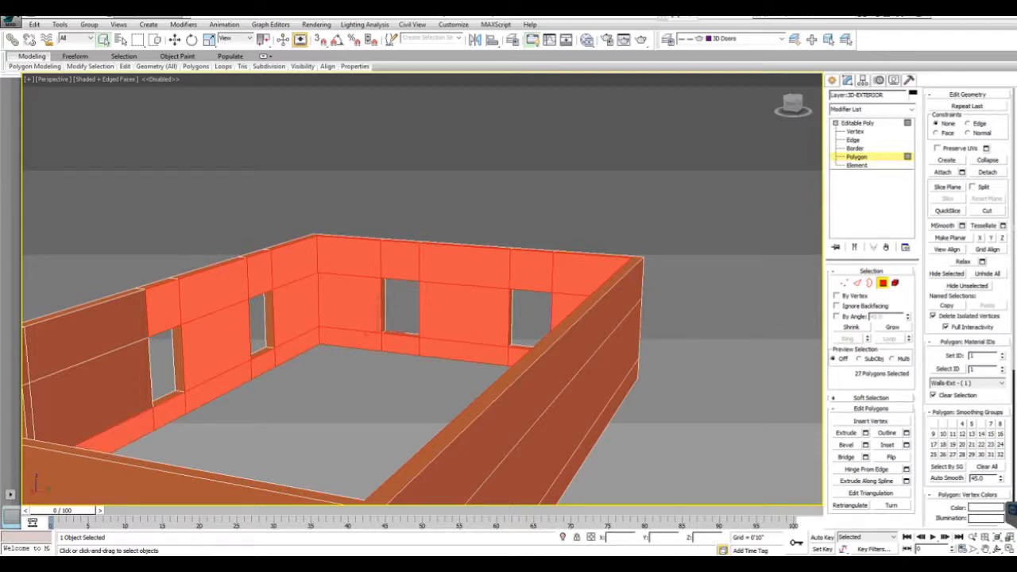
left_click(99, 387, "ctrl")
left_click(92, 335, "ctrl")
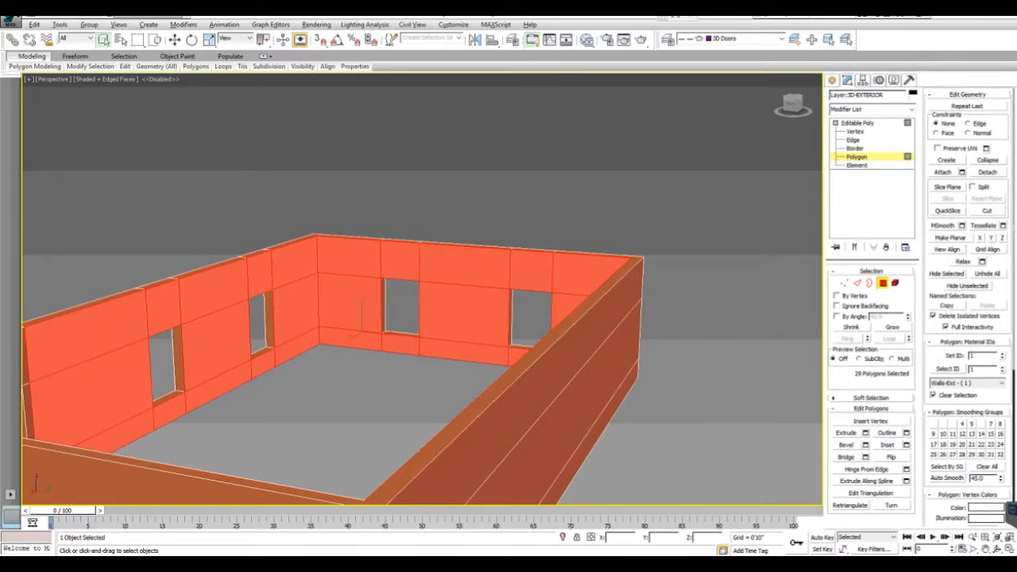
- Add the inner polygons of the wall with the door opening, including the one above the opening, to the selection
middle_click_drag(509, 318, 226, 319, "alt")
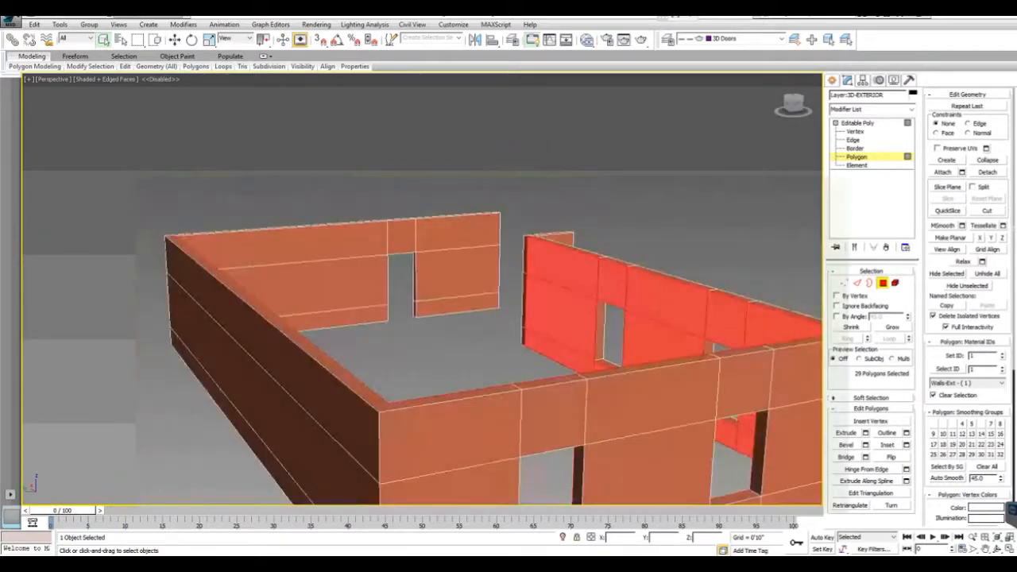
scroll(414, 302, "up", 3)
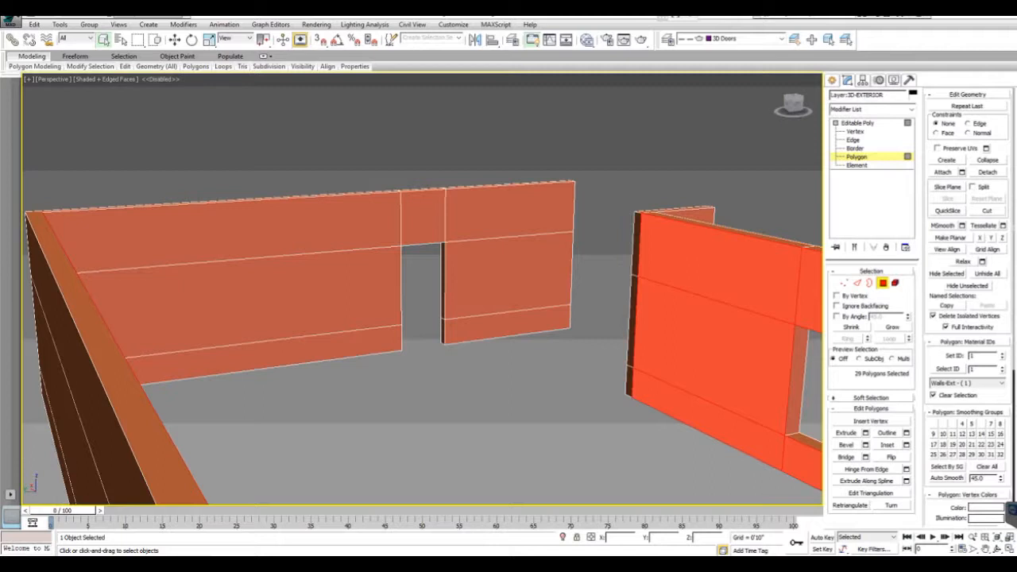
middle_click_drag(413, 302, 365, 345)
left_click(278, 267, "ctrl")
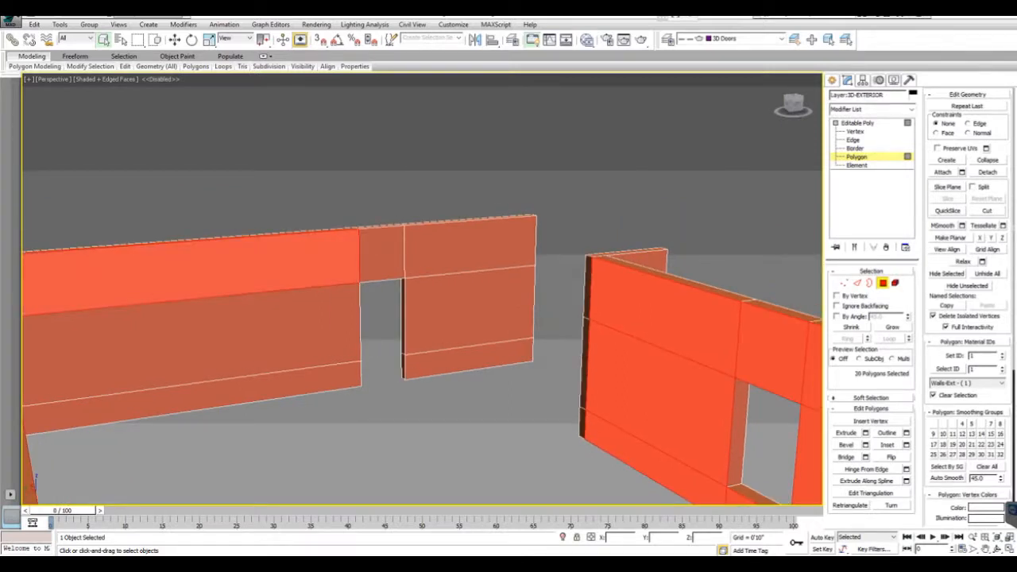
left_click(282, 329, "ctrl")
left_click(286, 384, "ctrl")
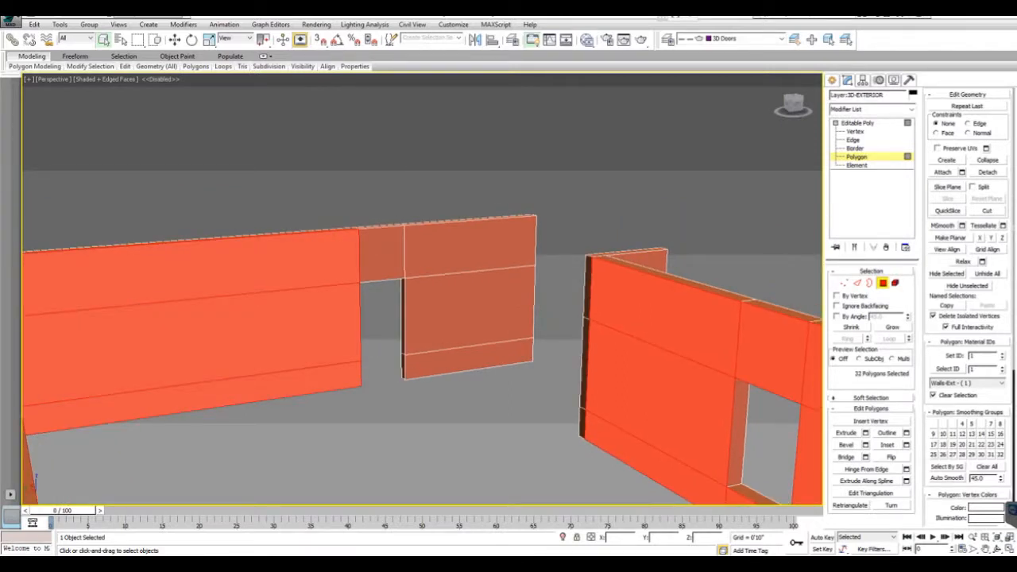
left_click(469, 362, "ctrl")
left_click(470, 310, "ctrl")
left_click(472, 247, "ctrl")
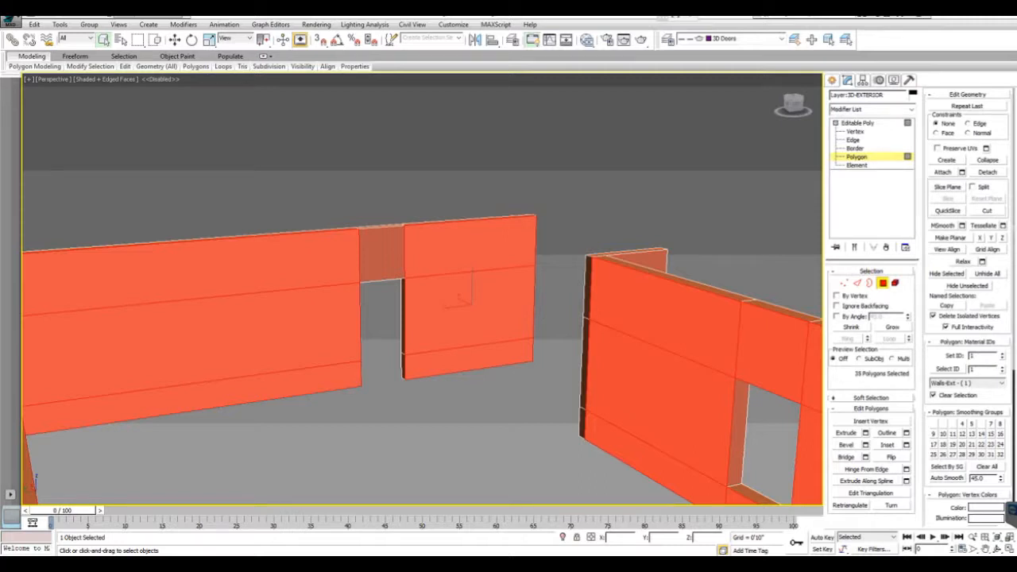
left_click(381, 254, "ctrl")
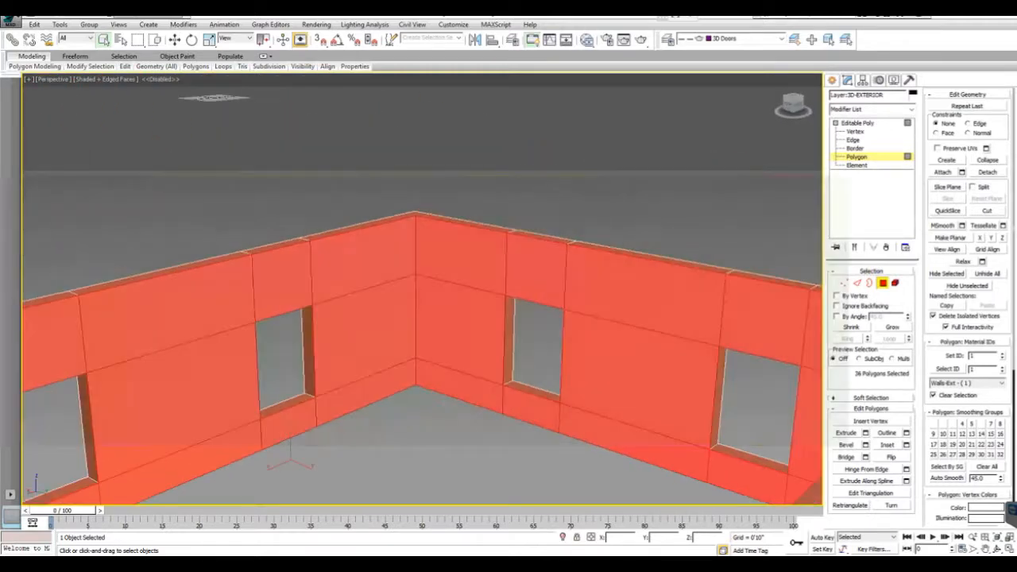
- Add the three inner polygons of the short return wall and the three narrow polygons at its corner to the selection
scroll(606, 412, "down", 3)
middle_click_drag(143, 499, 317, 435)
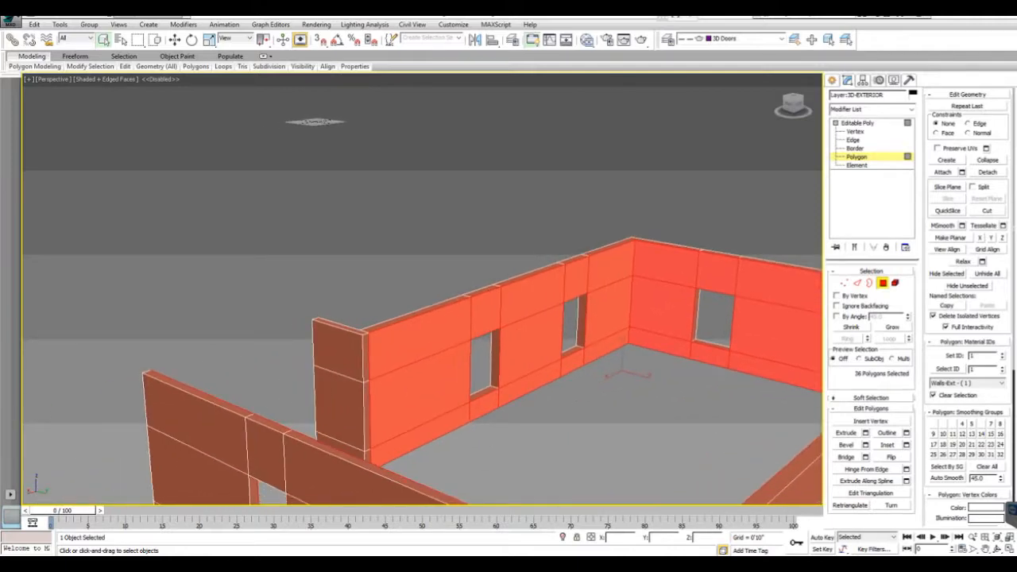
scroll(318, 436, "up", 2)
left_click(366, 457, "ctrl")
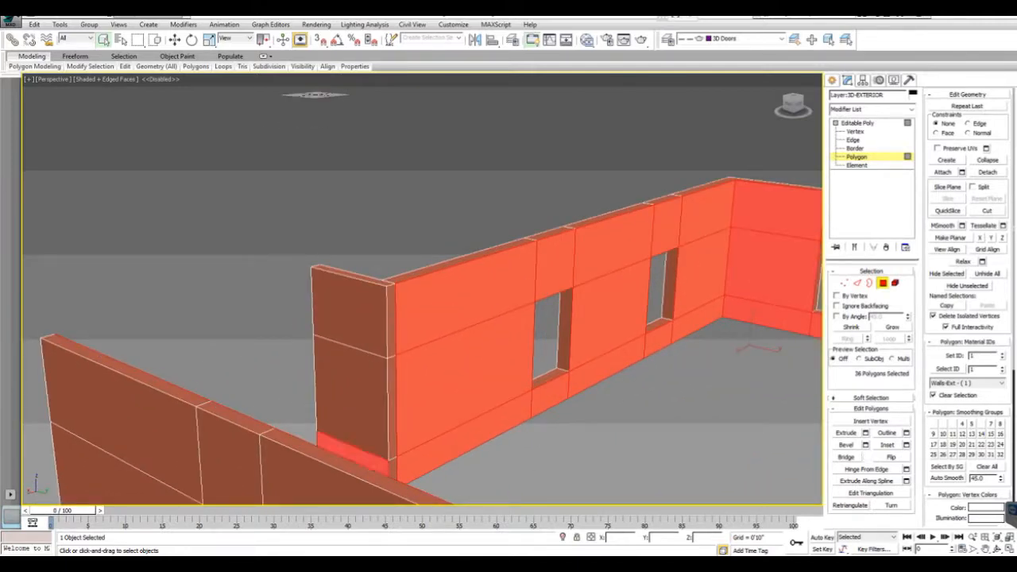
left_click(352, 401, "ctrl")
left_click(350, 311, "ctrl")
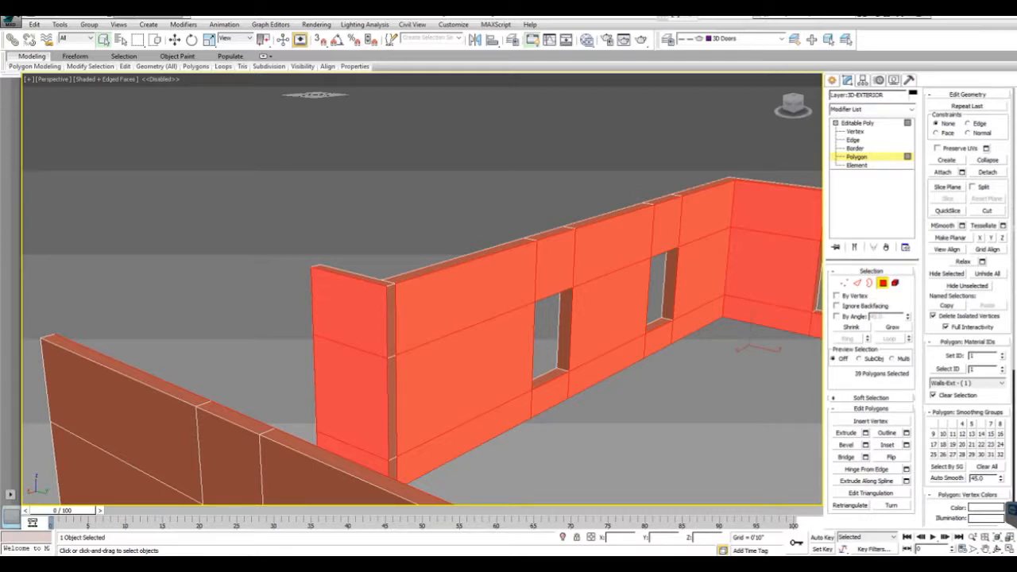
left_click(391, 321, "ctrl")
left_click(392, 405, "ctrl")
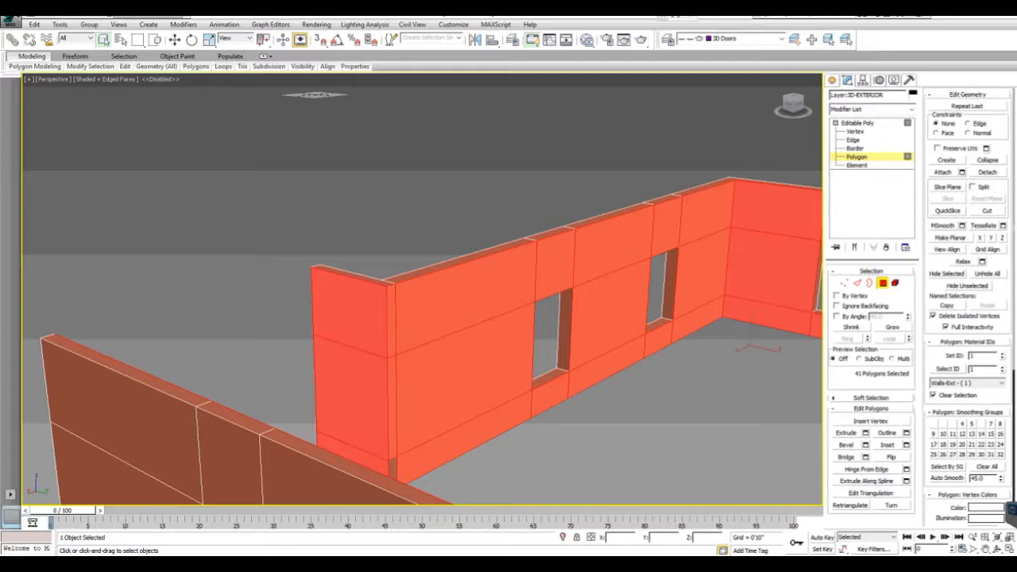
left_click(393, 468, "ctrl")
- Set the material ID of the selected interior-facing polygons to 2 and return to object level
middle_click_drag(392, 468, 206, 349)
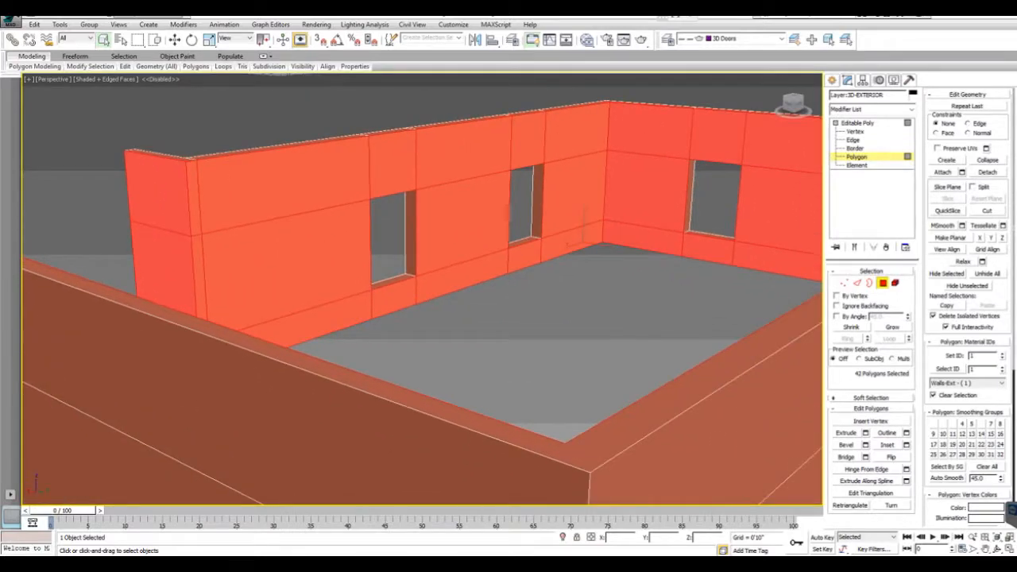
middle_click_drag(509, 225, 572, 362, "alt")
middle_click_drag(146, 301, 139, 322, "alt")
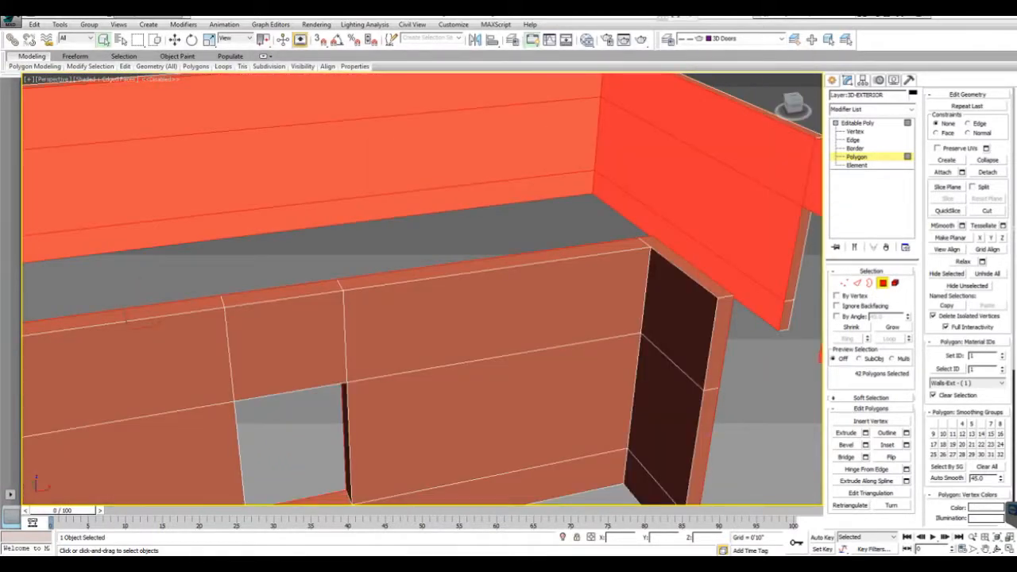
double_click(975, 356)
type("2")
key("Return")
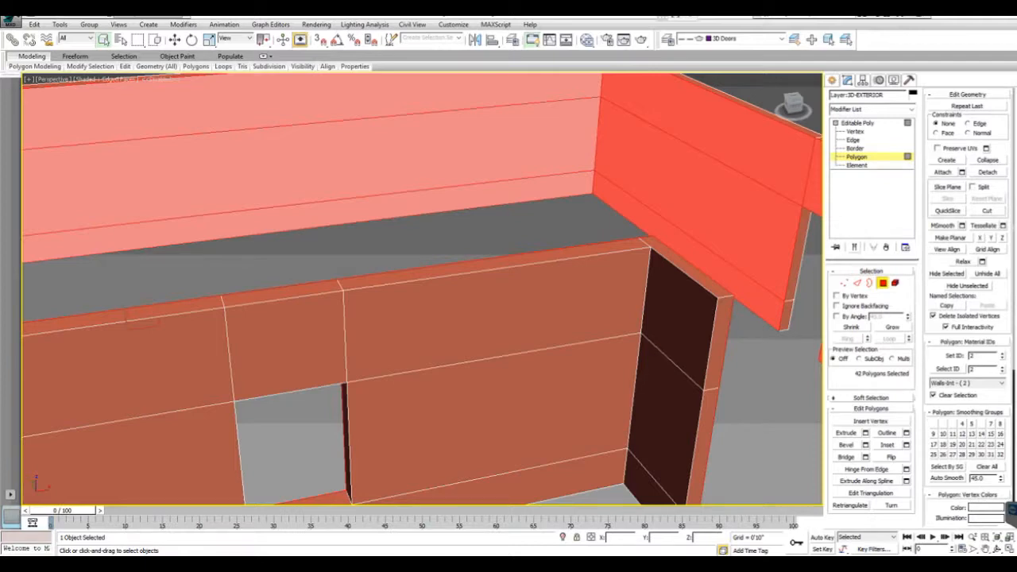
left_click(882, 282)
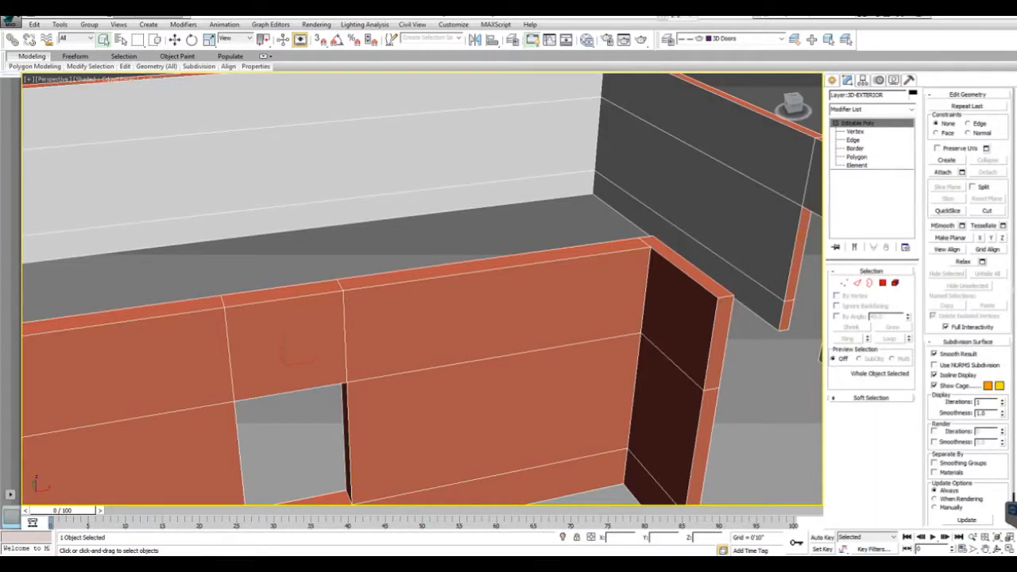
- Examine the inner faces of the exterior walls around the whole building from several angles
scroll(569, 238, "down", 5)
middle_click_drag(569, 238, 619, 313)
scroll(619, 313, "up", 3)
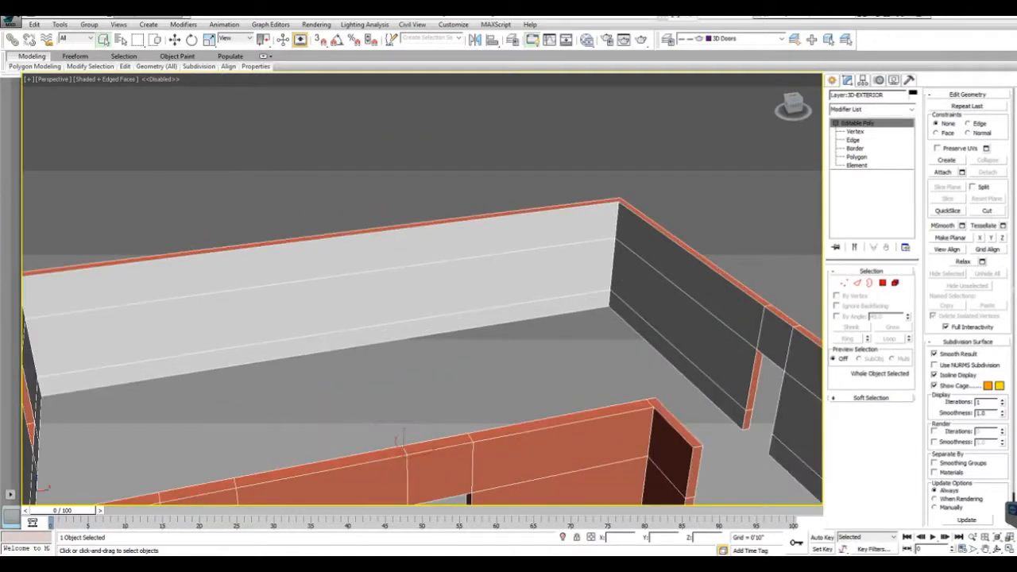
scroll(400, 440, "up", 2)
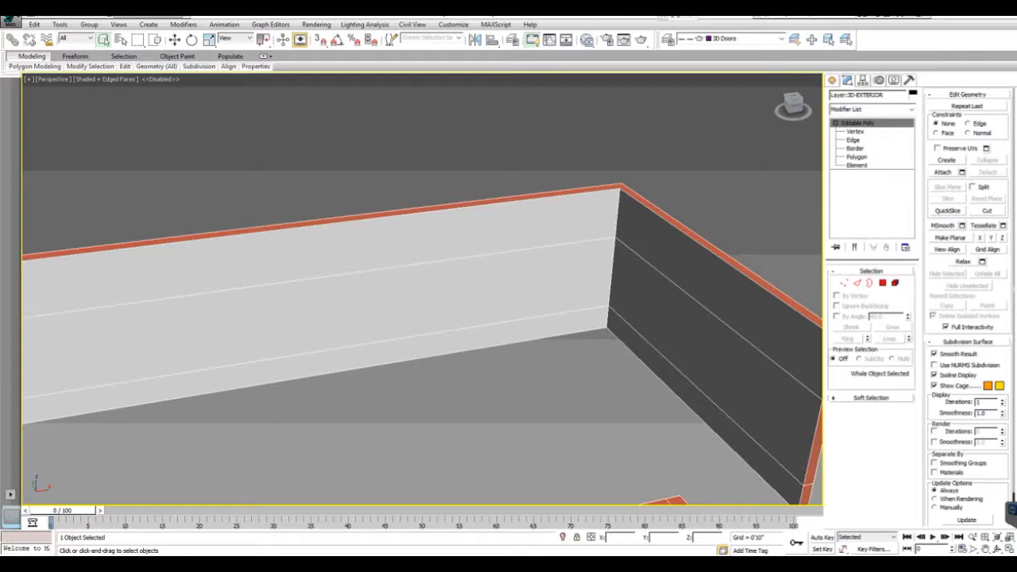
middle_click_drag(477, 318, 508, 248)
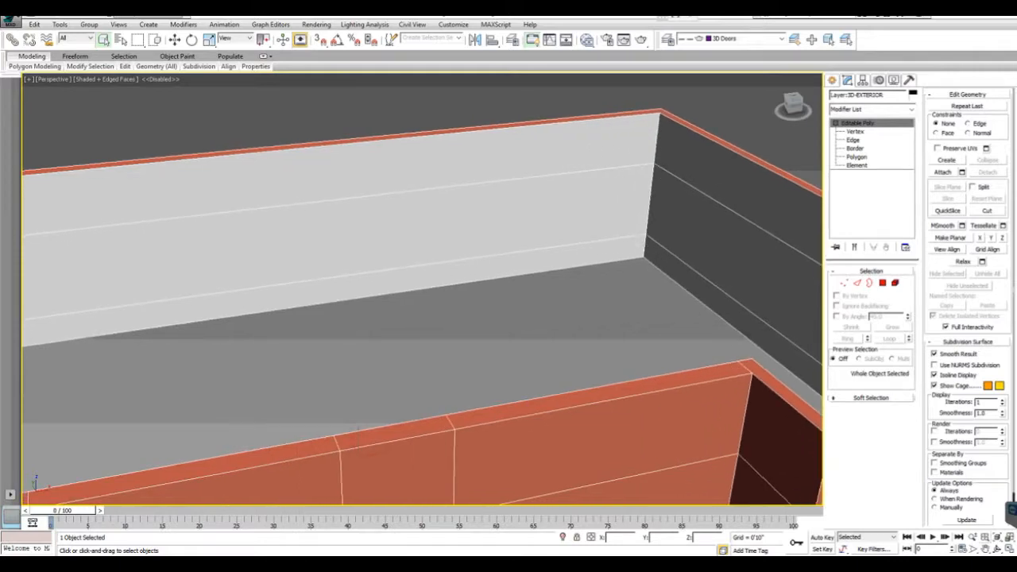
left_click(997, 549)
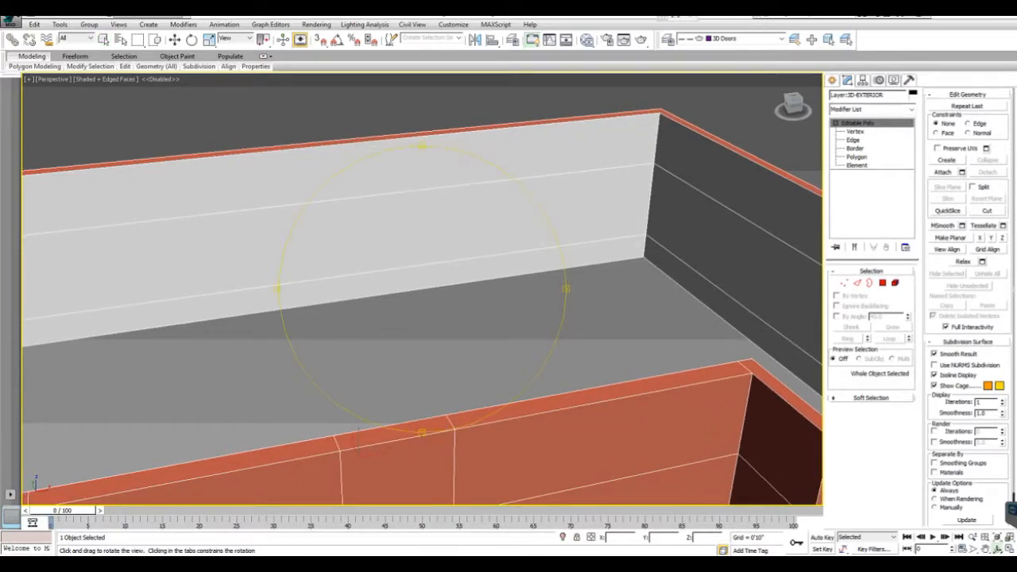
left_click_drag(358, 435, 437, 343)
key("Escape")
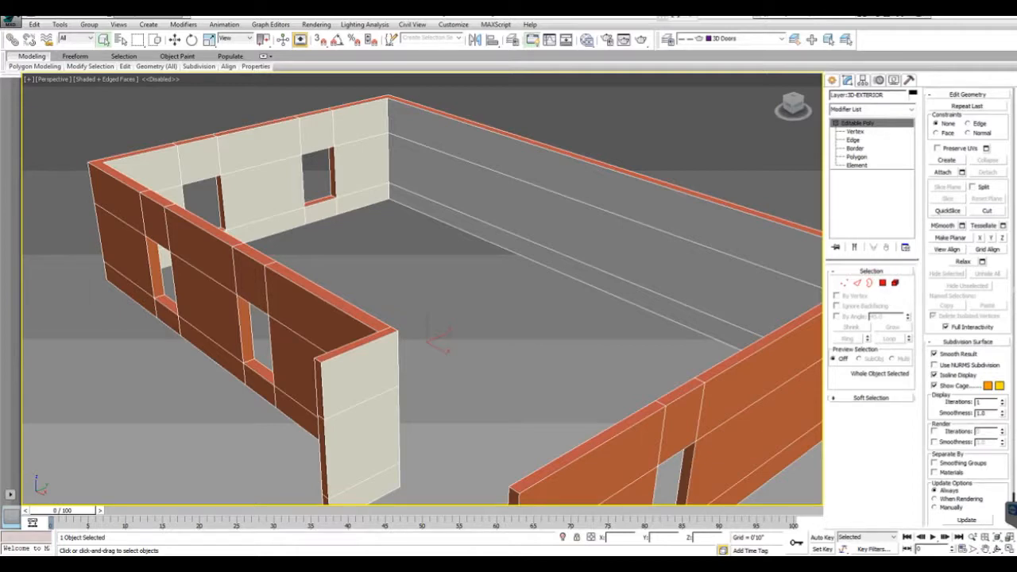
- Unhide the Layer:3D-INTERIOR walls by name alongside the exterior walls
right_click(483, 290)
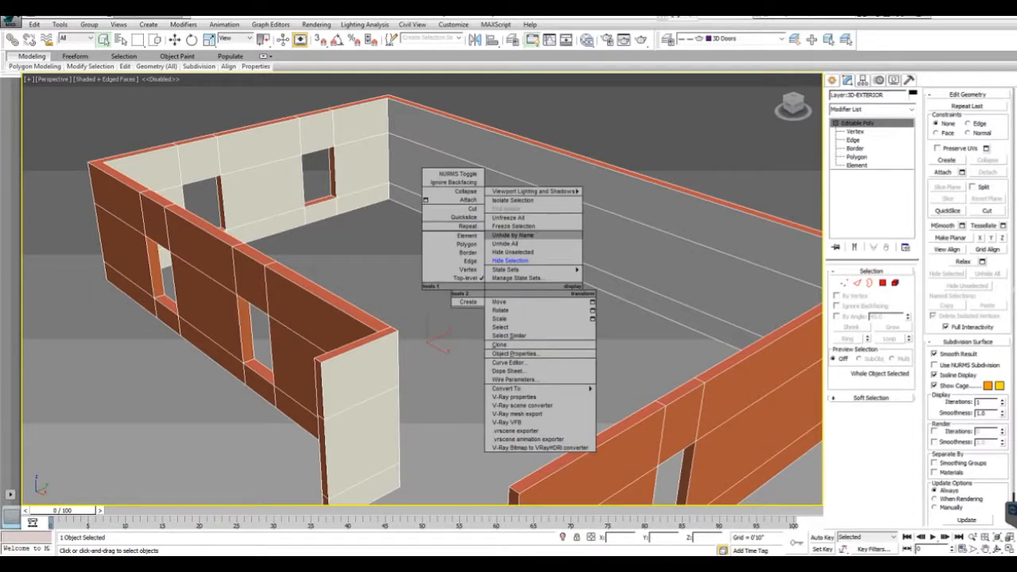
left_click(513, 236)
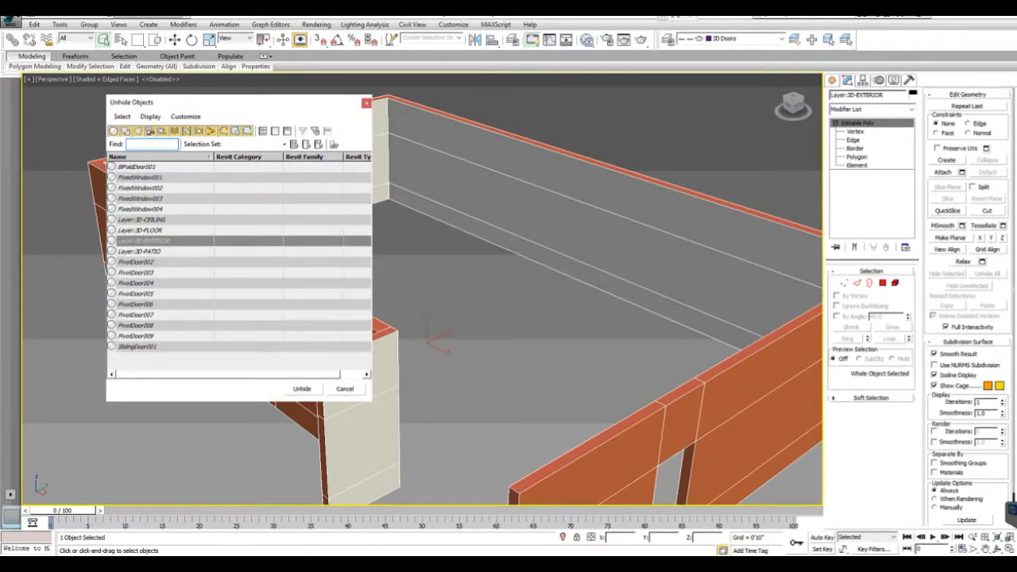
double_click(144, 240)
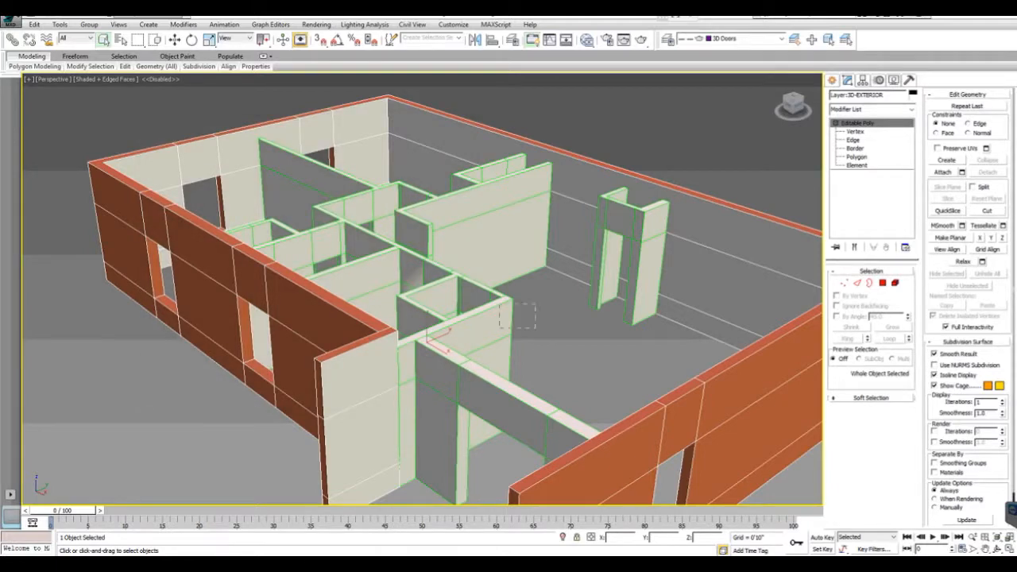
- Select both the interior and exterior wall objects and hide them
left_click_drag(535, 385, 536, 386)
right_click(399, 340)
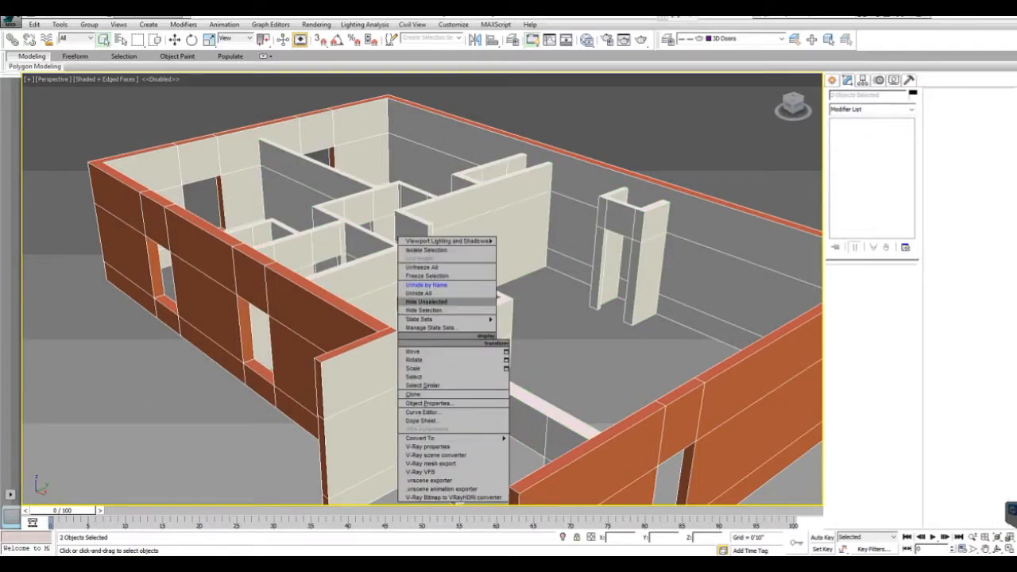
left_click(424, 310)
- Unhide the Layer:3D-FLOOR object by name
right_click(537, 306)
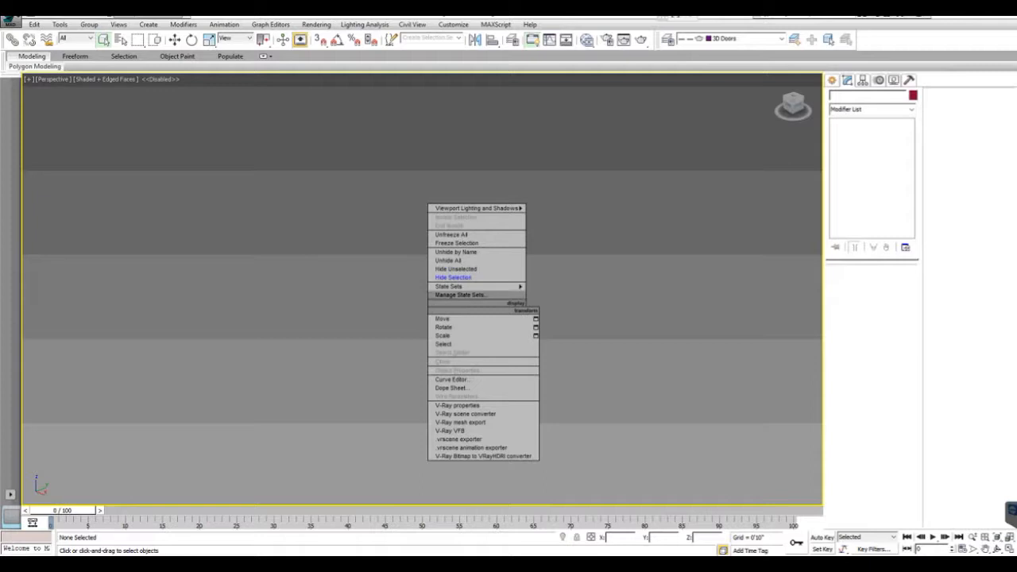
left_click(455, 251)
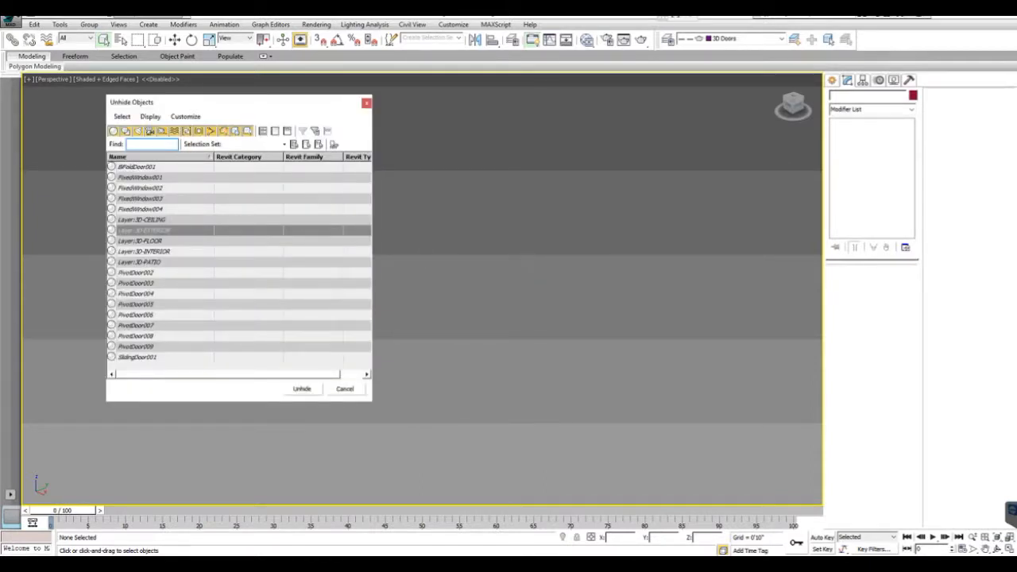
double_click(140, 241)
right_click(270, 196)
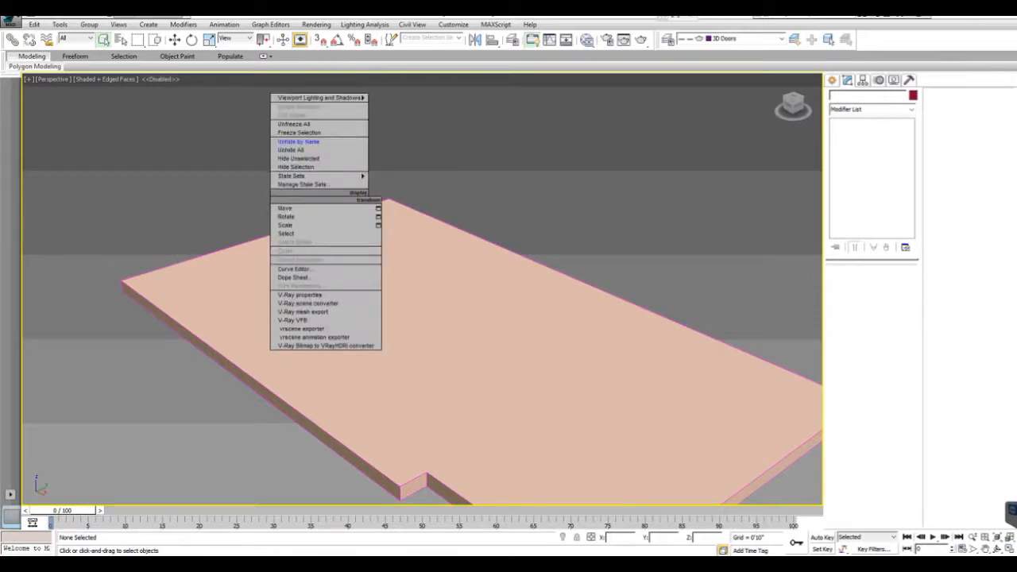
left_click(298, 141)
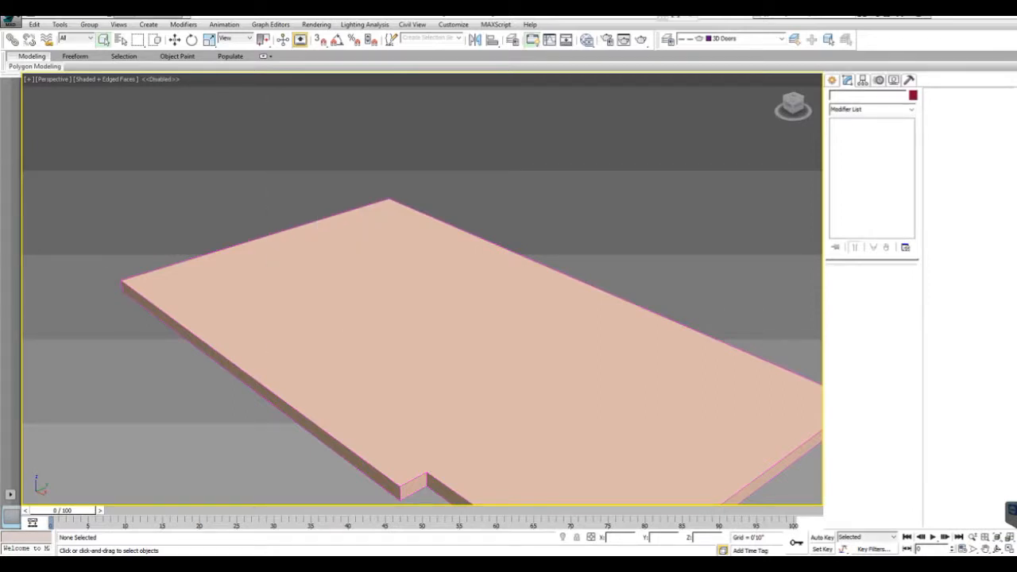
- Check the material ID of the floor slab's polygons and return to object level
left_click(381, 270)
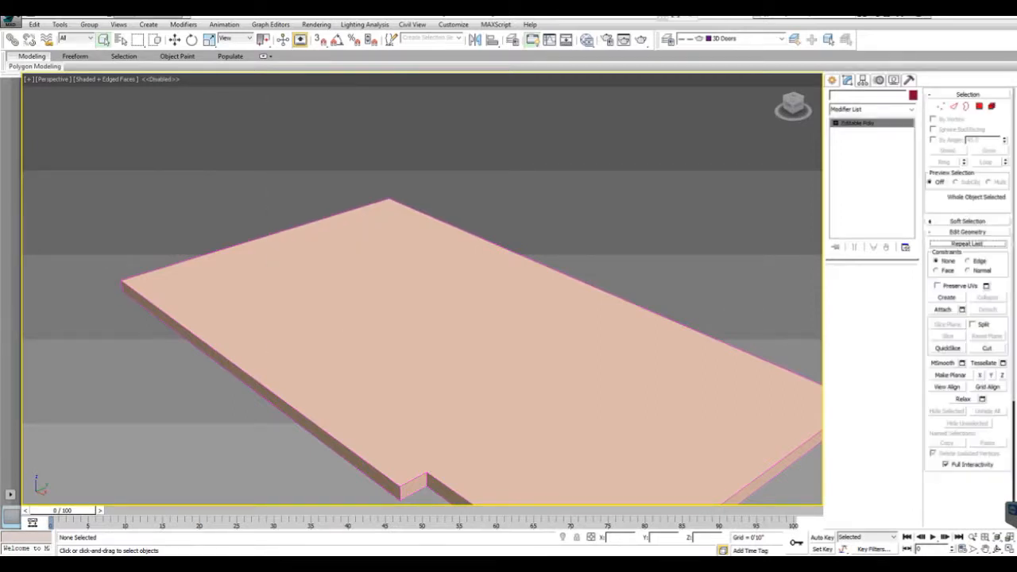
left_click(883, 283)
scroll(753, 243, "down", 3)
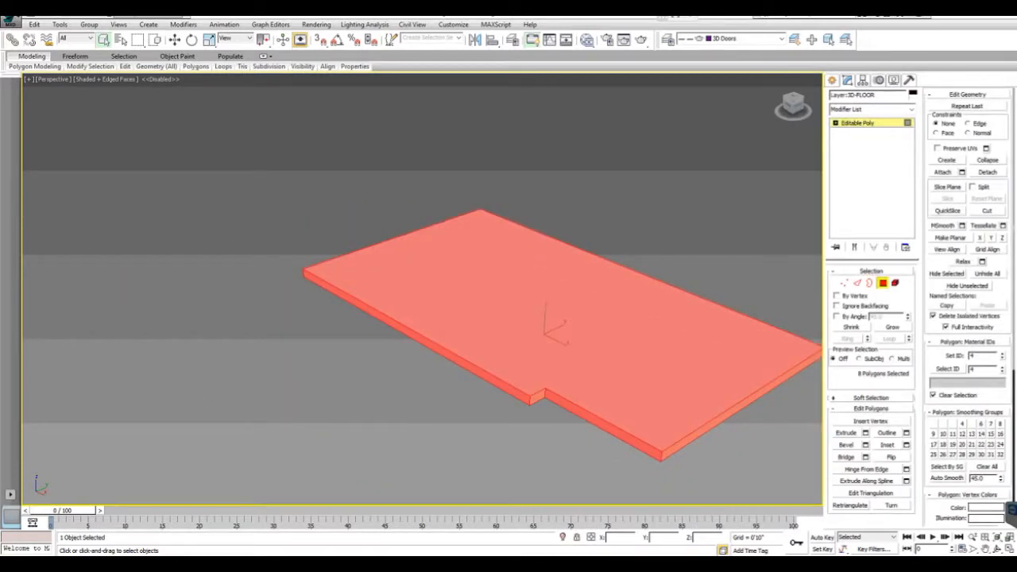
middle_click_drag(548, 318, 418, 319)
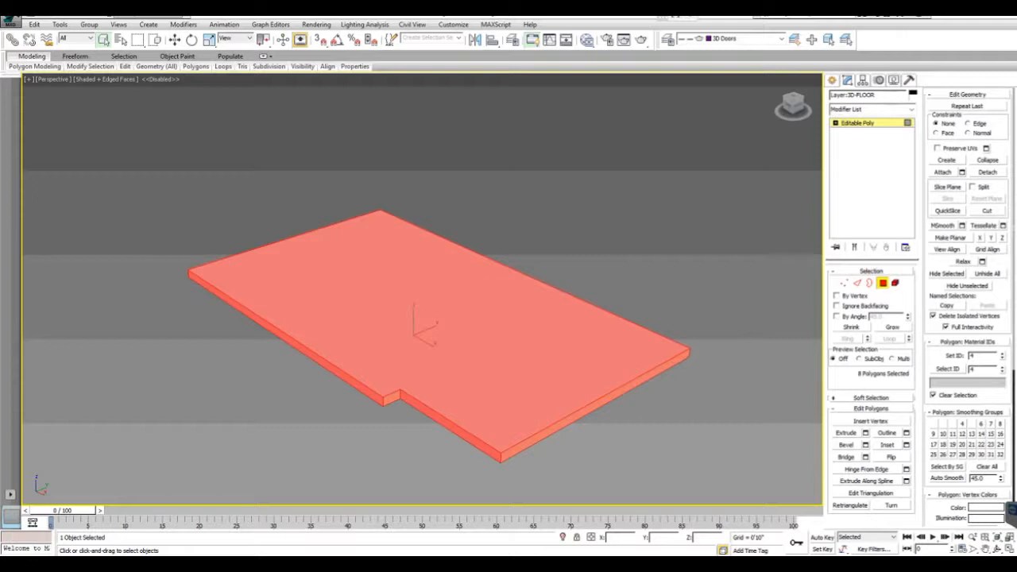
left_click(883, 283)
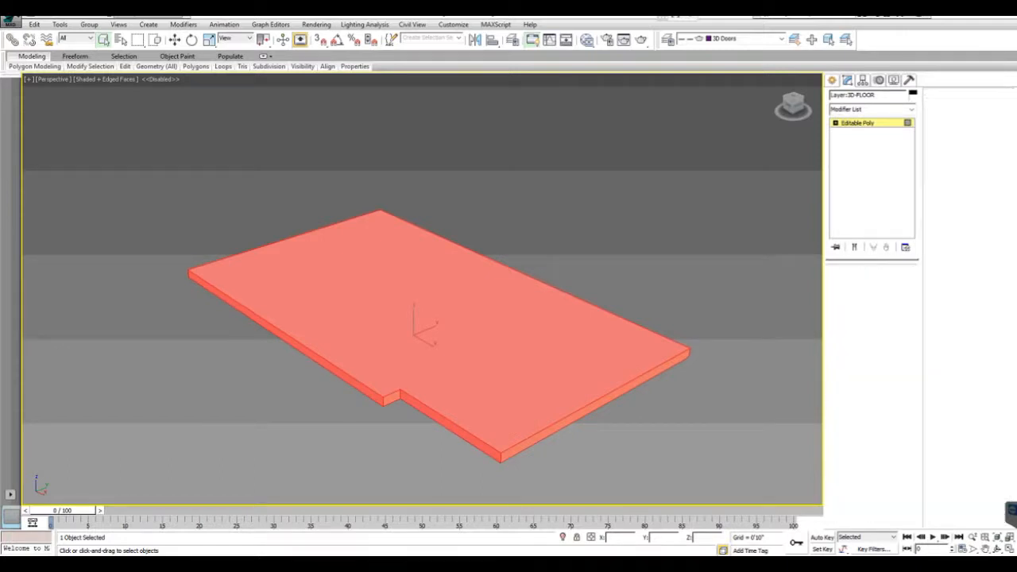
- Unhide the Layer:3D-CEILING object by name
right_click(602, 183)
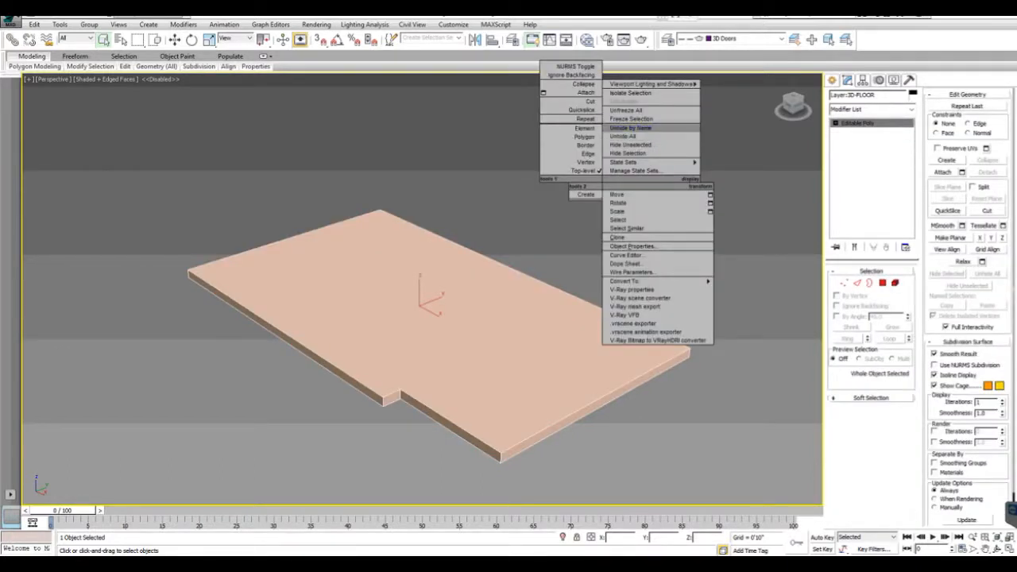
left_click(630, 127)
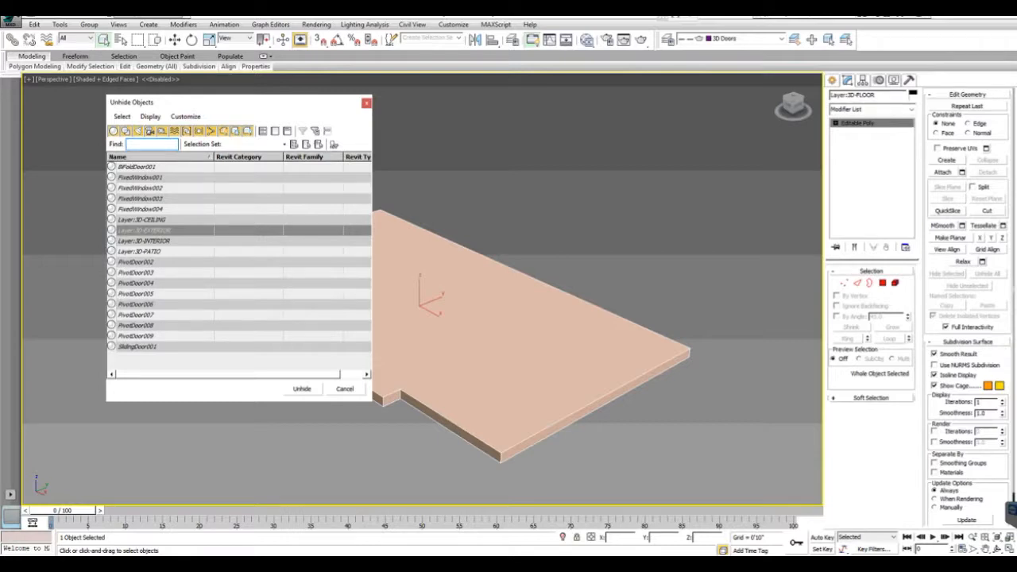
double_click(236, 220)
- Check the material ID of the ceiling slab's polygons and return to object level
left_click(444, 230)
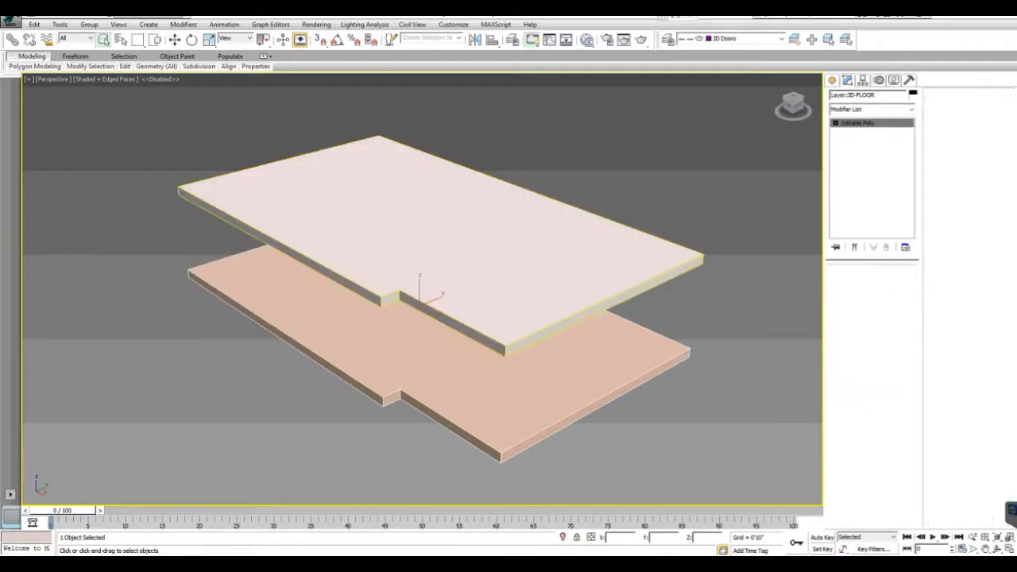
left_click(477, 389)
key("4")
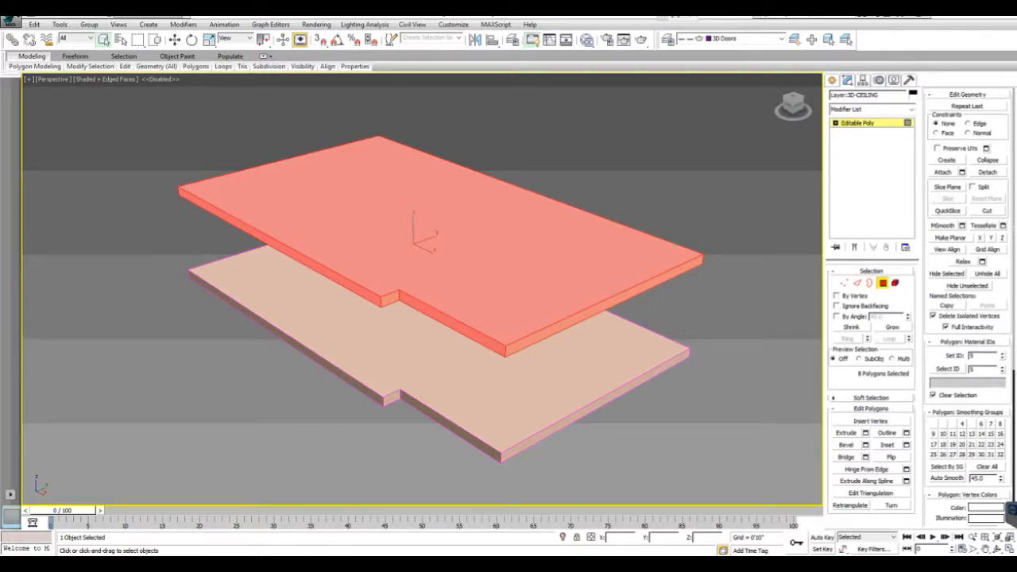
key("4")
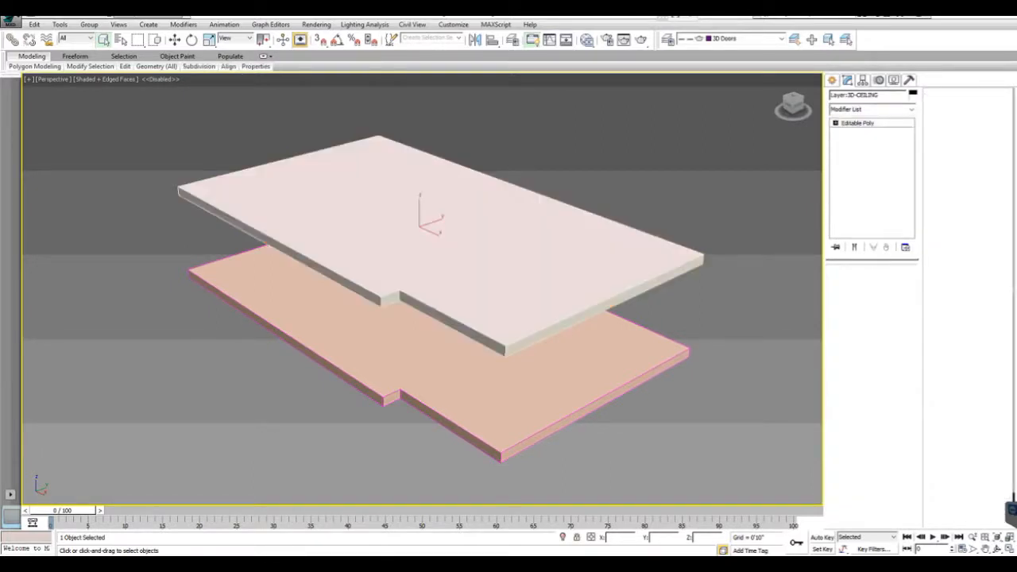
- Clear the selection and unhide the Layer:3D-PATIO object by name
left_click(678, 167)
right_click(677, 168)
left_click(706, 112)
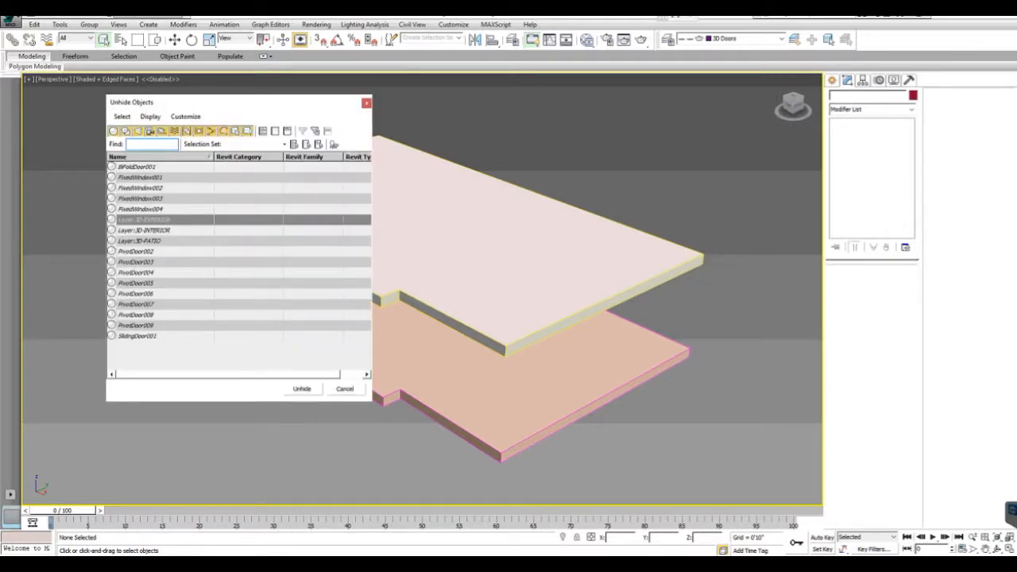
double_click(140, 241)
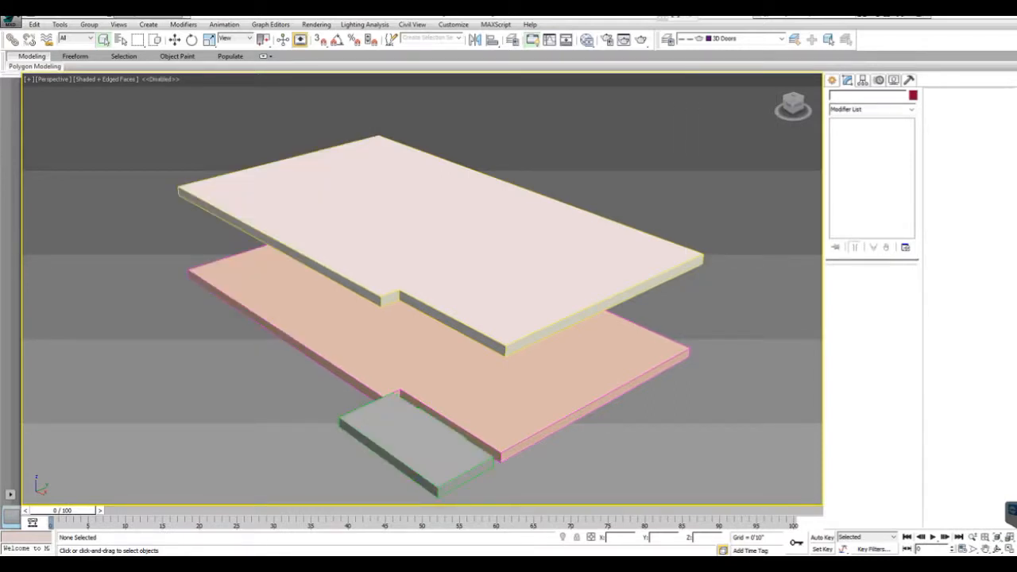
- Set the material ID of all patio polygons to 4 and hide the patio slab
left_click(416, 442)
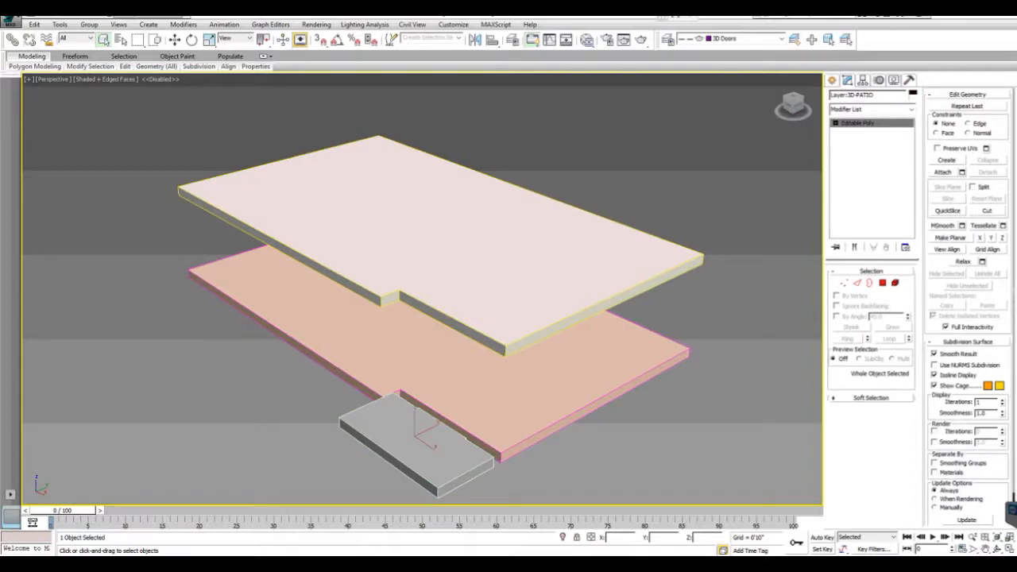
left_click(882, 283)
key("ctrl+a")
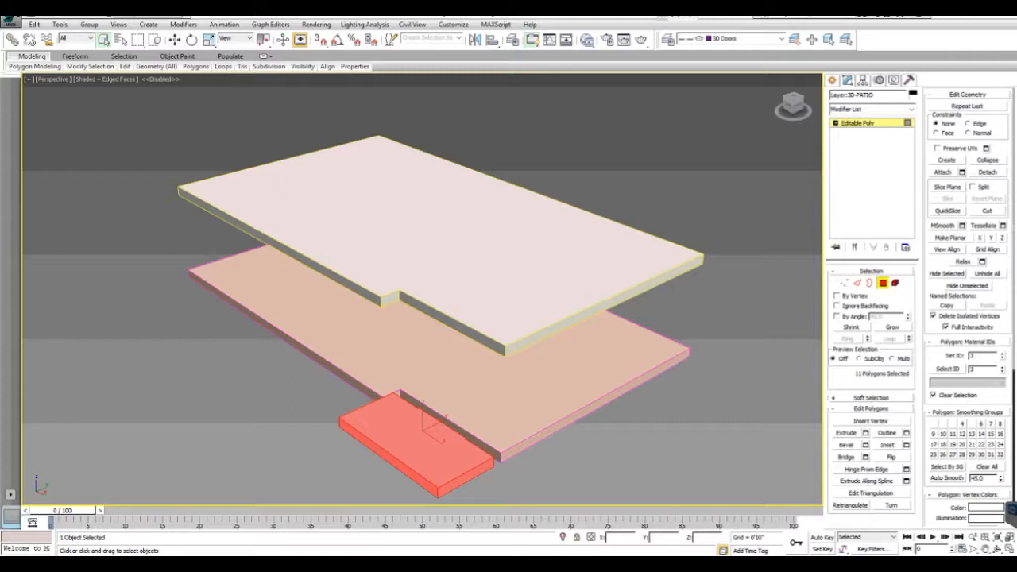
double_click(974, 356)
type("4")
key("Return")
key("4")
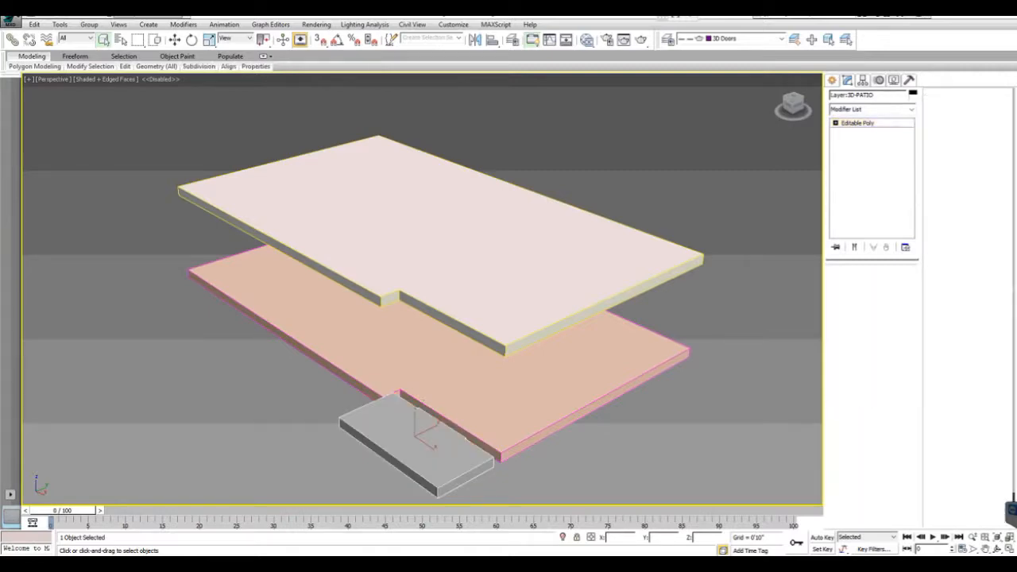
right_click(441, 394)
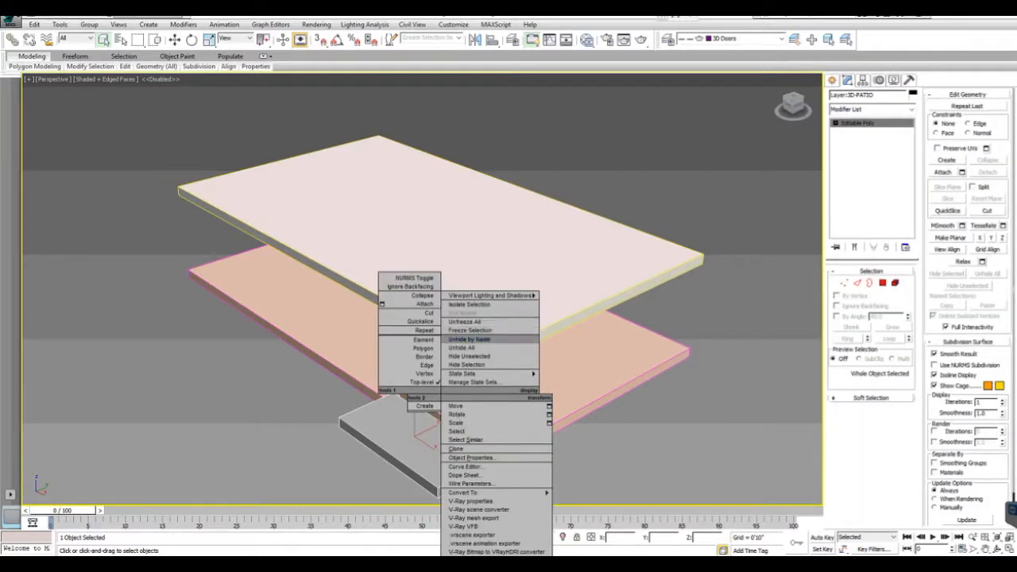
left_click(469, 365)
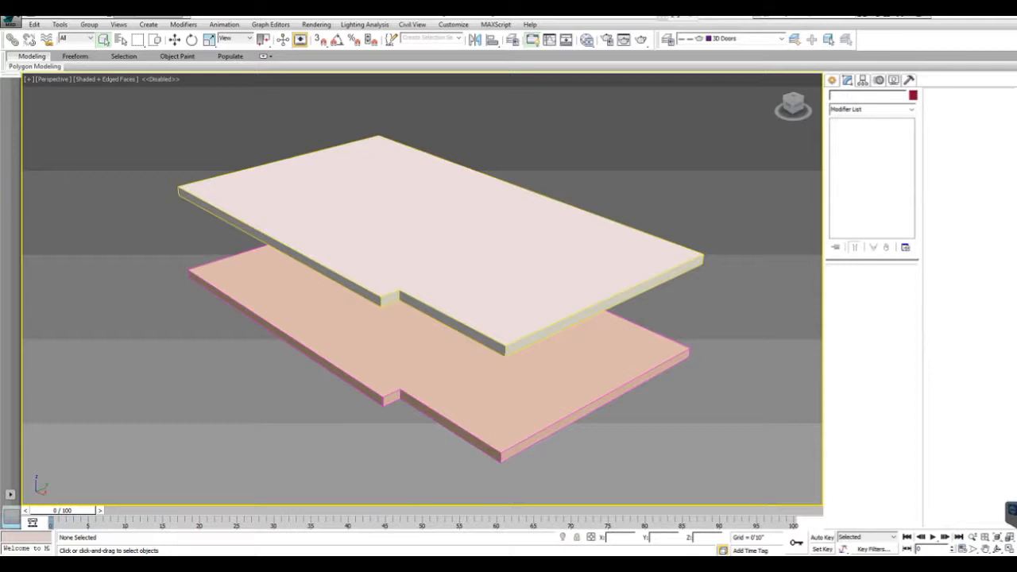
- Set the material ID of all floor slab polygons to 3 and hide the floor
left_click(467, 374)
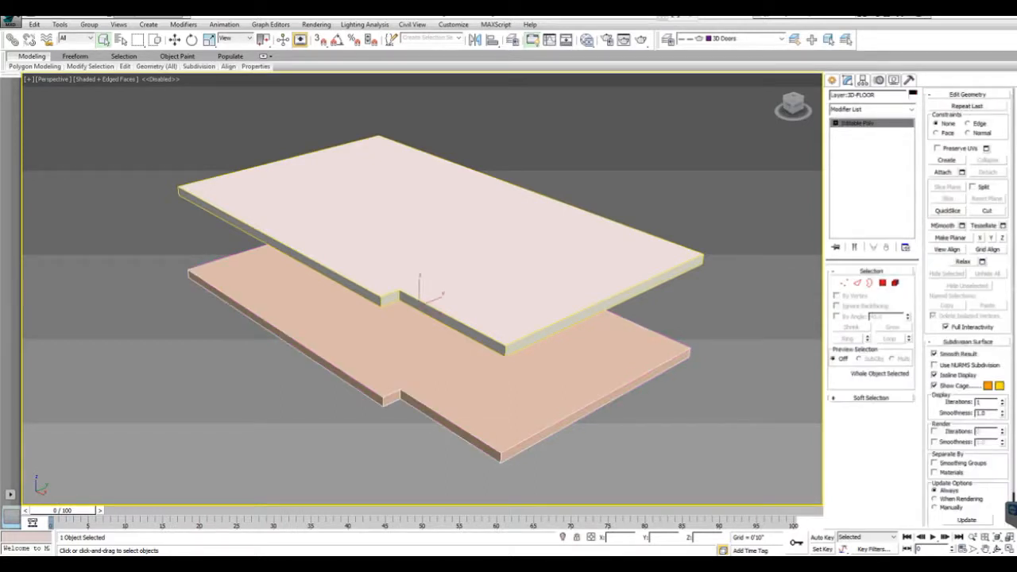
key("4")
key("ctrl+a")
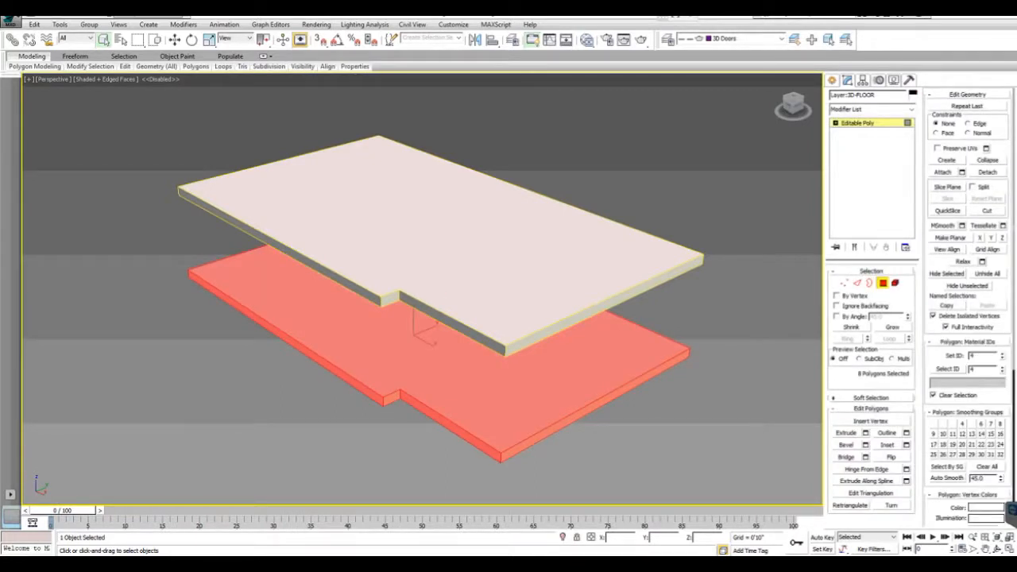
double_click(974, 356)
type("3")
left_click(883, 282)
right_click(651, 348)
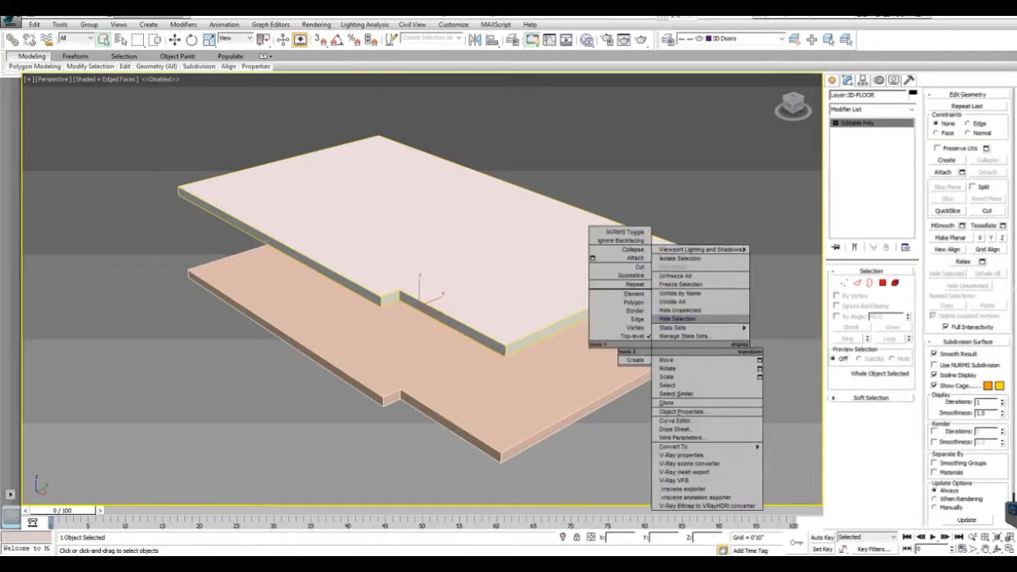
left_click(676, 318)
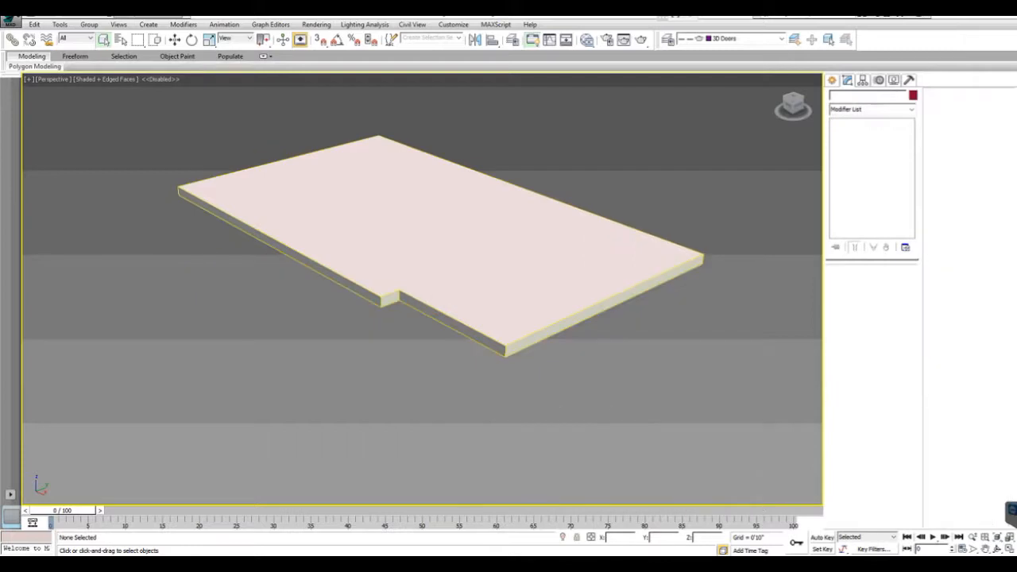
- Check the material ID of all polygons on the ceiling slab and return to object level
left_click(580, 258)
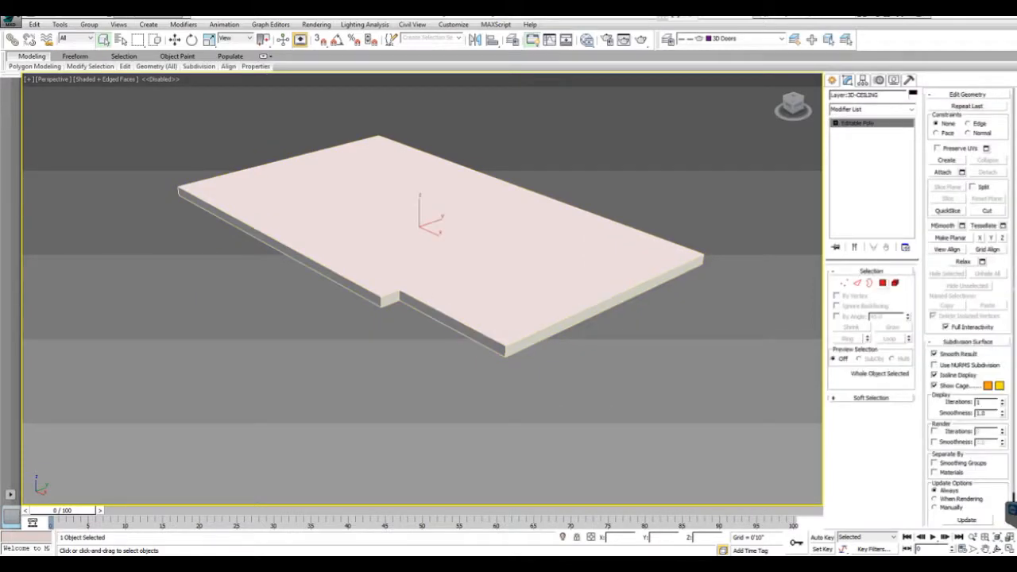
left_click(882, 283)
key("ctrl+a")
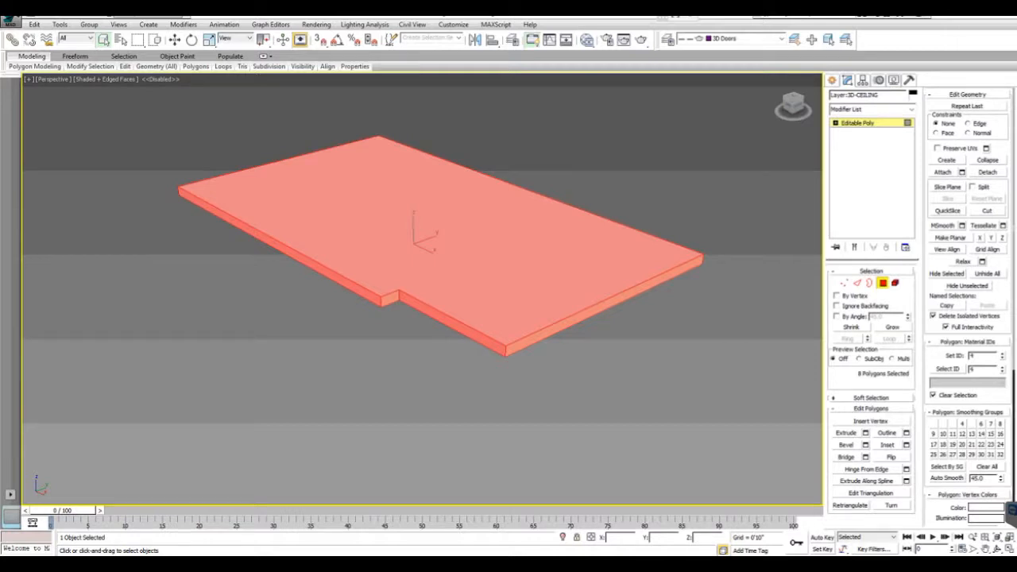
left_click(882, 282)
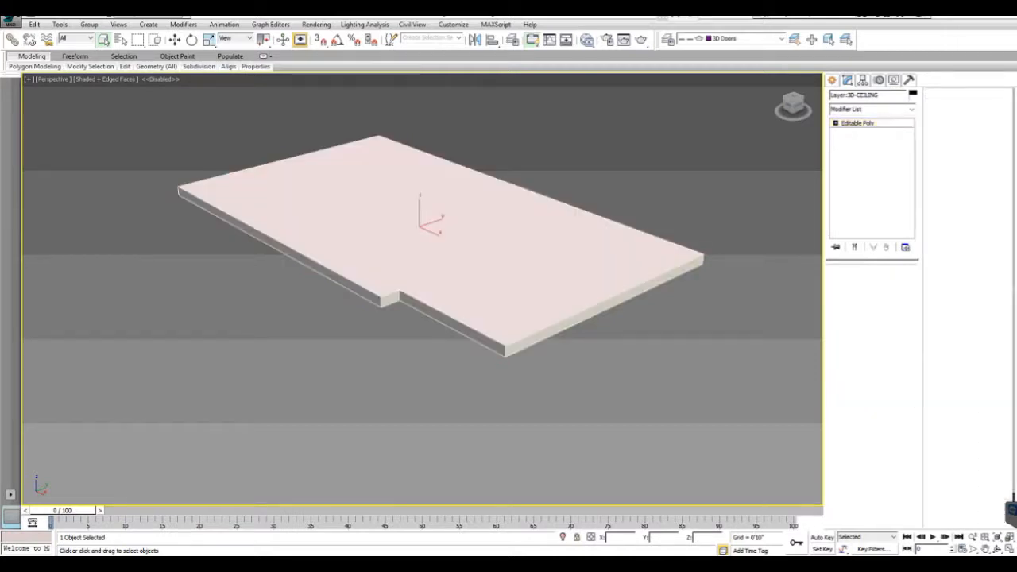
- Unhide the Layer:3D-EXTERIOR, Layer:3D-FLOOR, Layer:3D-INTERIOR and Layer:3D-PATIO objects by name
right_click(751, 287)
mouse_move(774, 266)
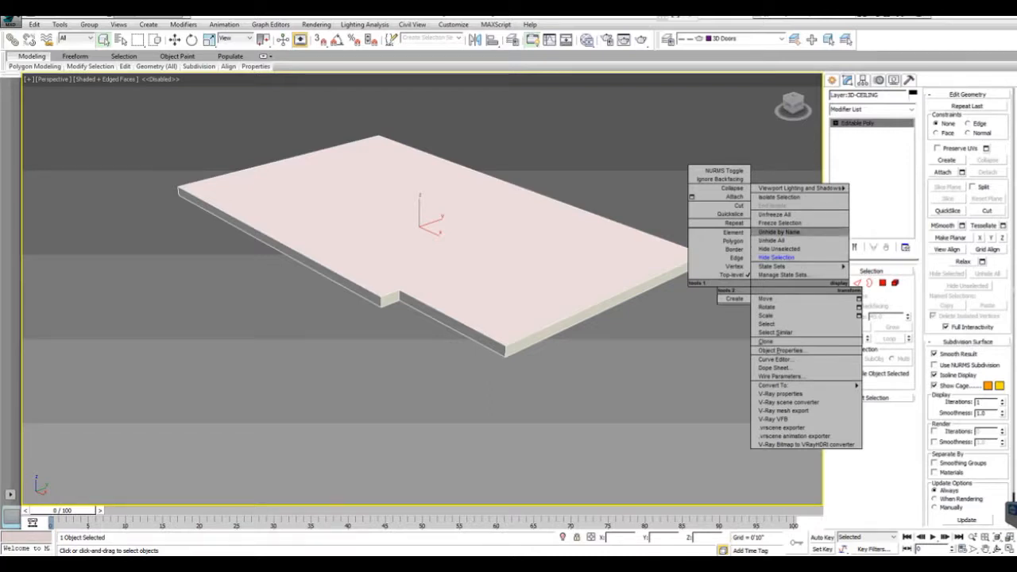
left_click(778, 231)
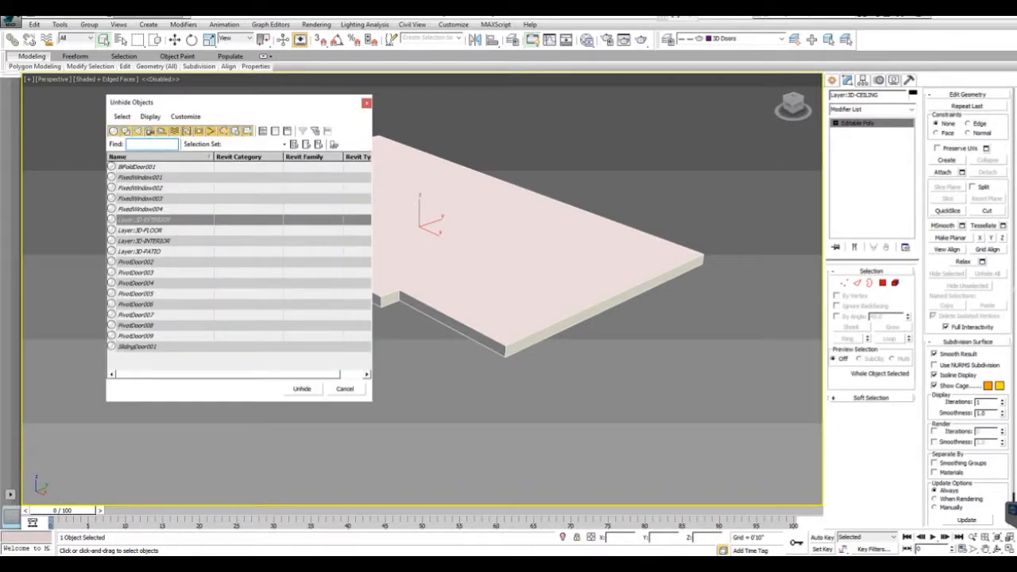
left_click(141, 230)
left_click(144, 241)
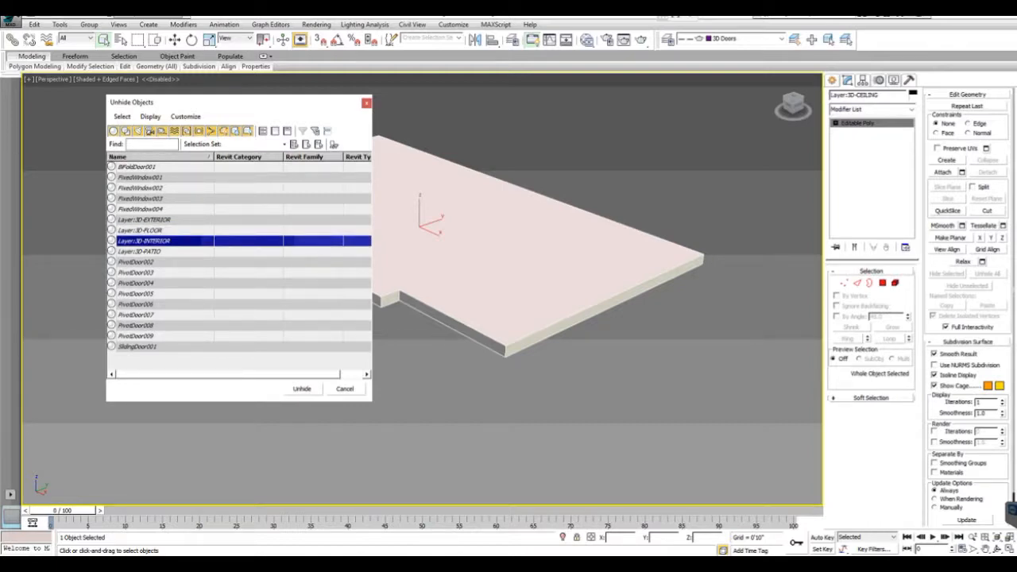
left_click(140, 251, "ctrl")
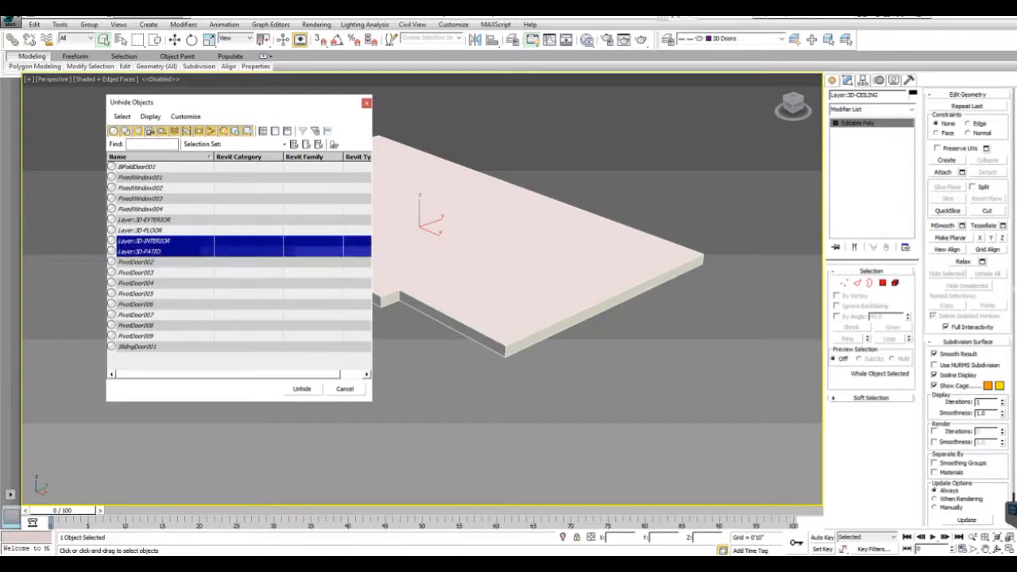
left_click(140, 230, "ctrl")
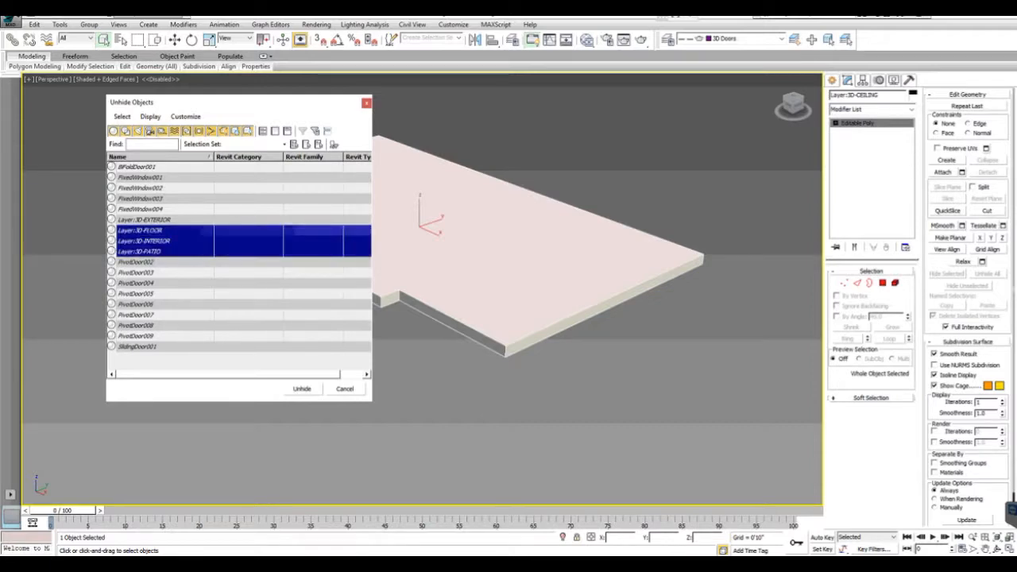
left_click(144, 220, "ctrl")
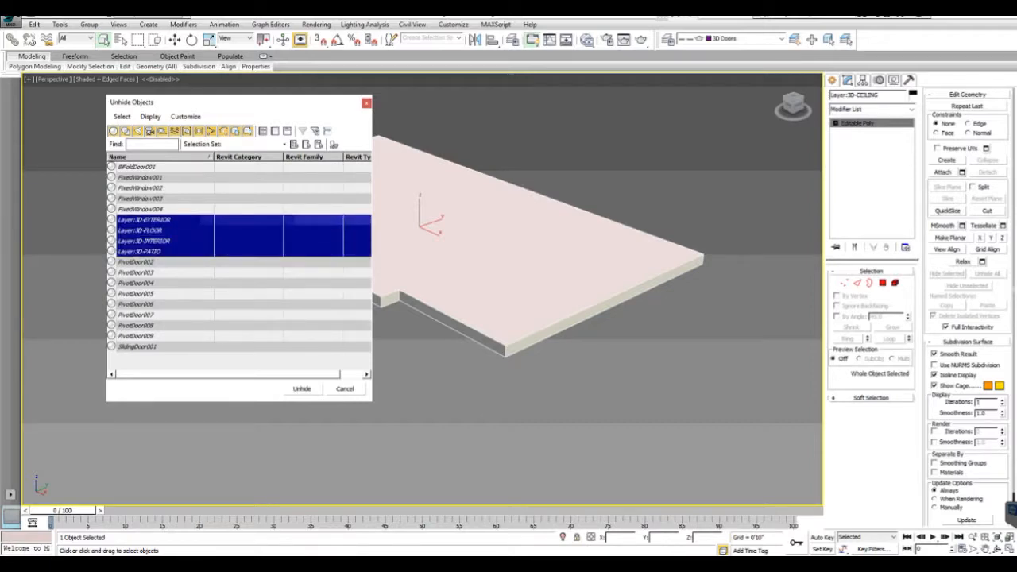
left_click(302, 388)
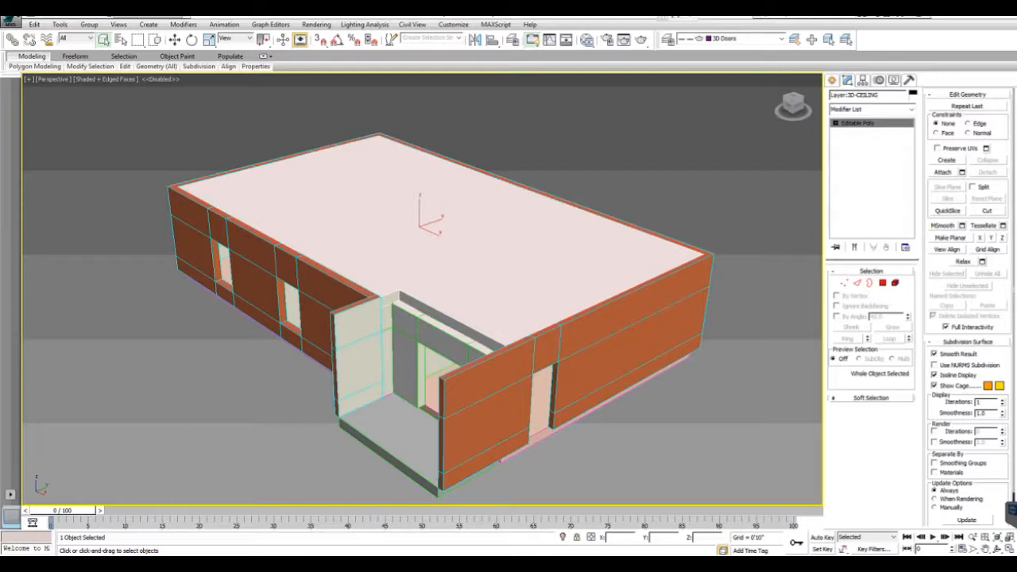
- Select all visible building objects and assign the apartment building Multi/Sub-Object material to them
key("ctrl+a")
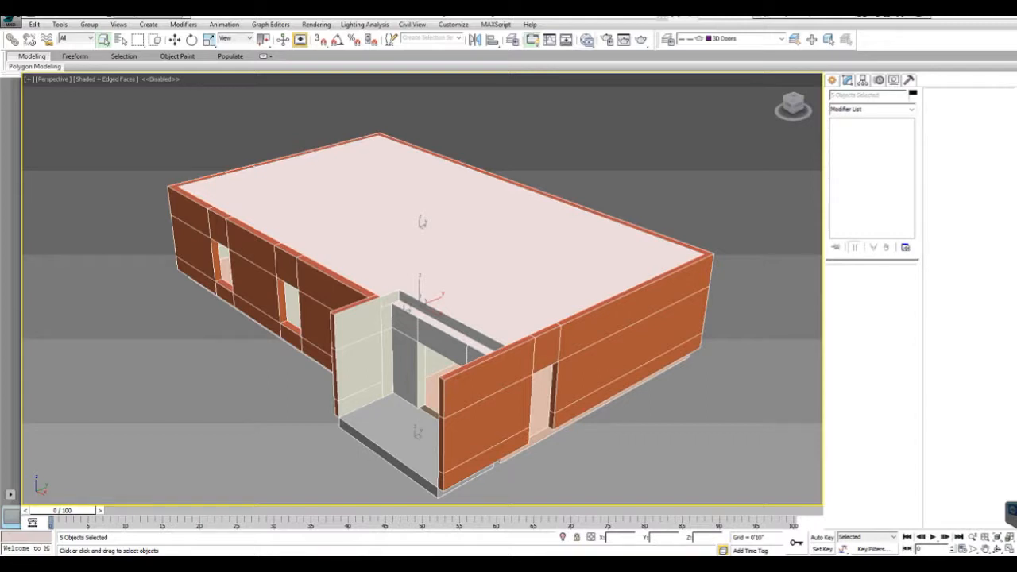
left_click(586, 40)
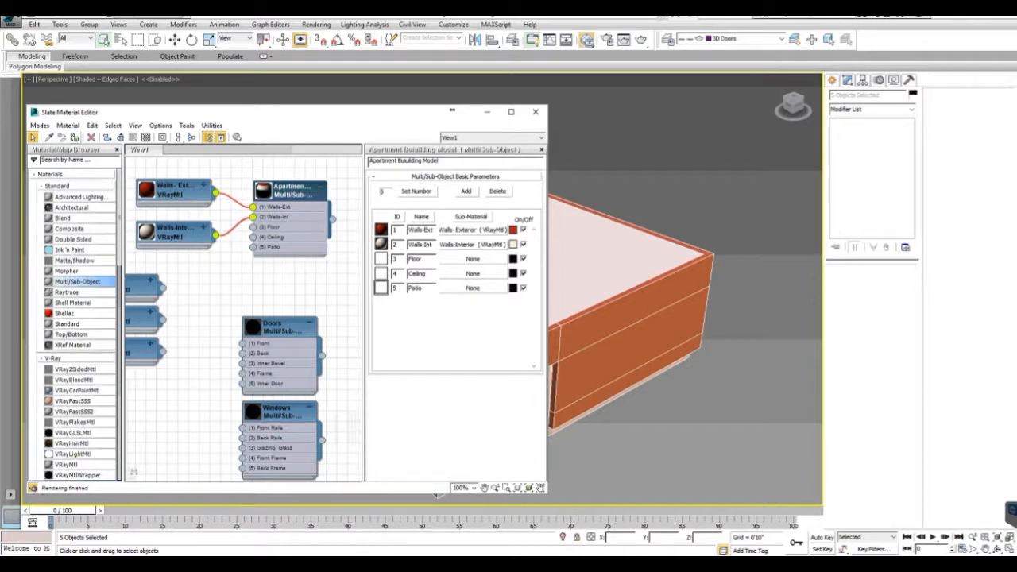
left_click(74, 137)
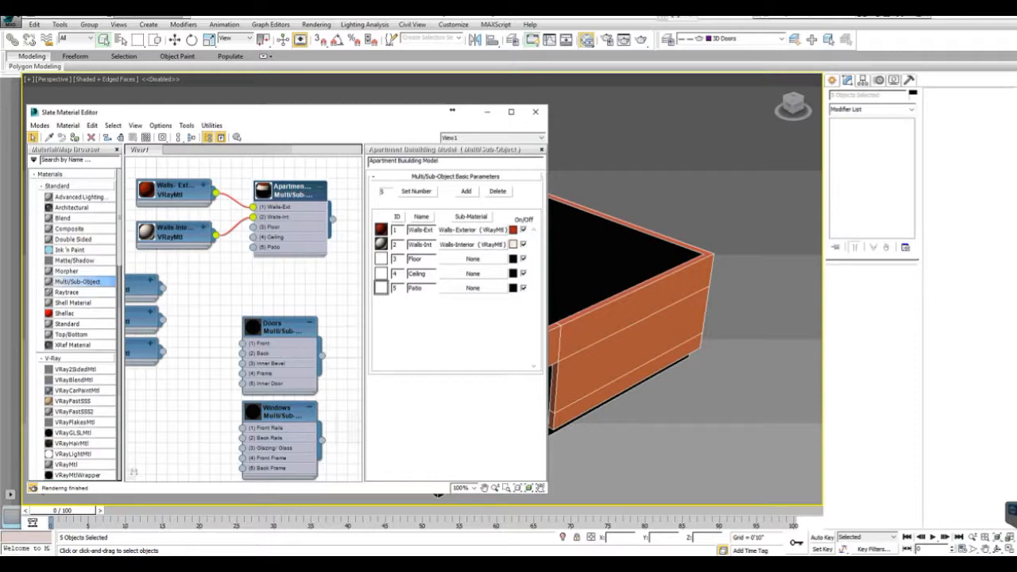
- Move the exterior and interior wall material nodes higher in the node view to make room below
middle_click_drag(214, 278, 247, 290)
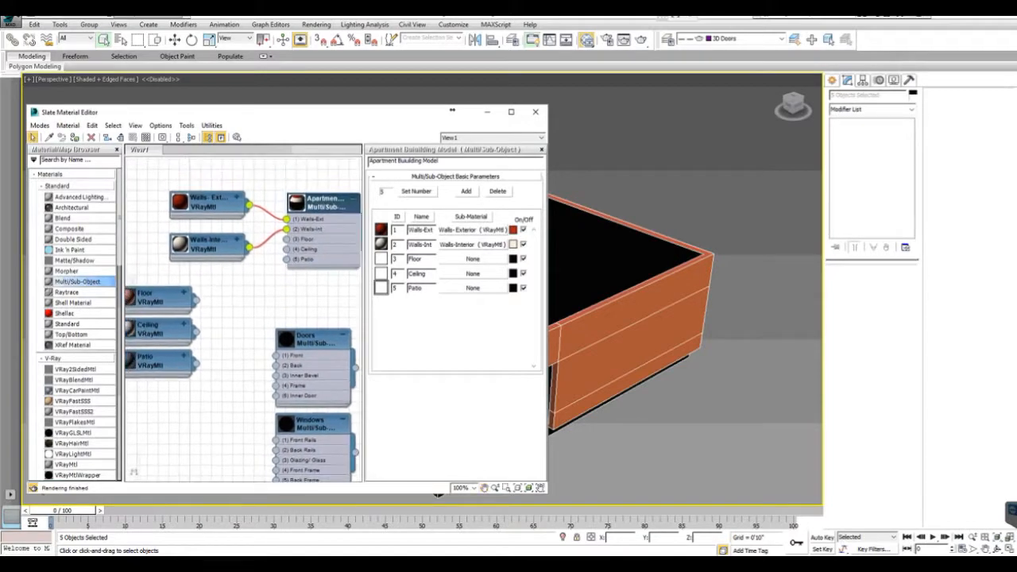
left_click_drag(208, 202, 209, 180)
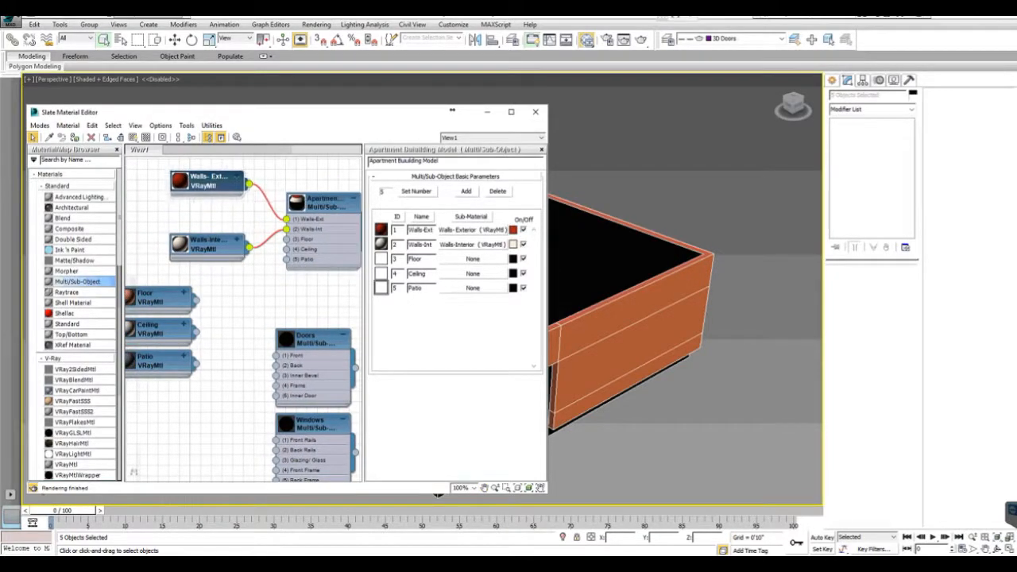
left_click_drag(208, 244, 207, 222)
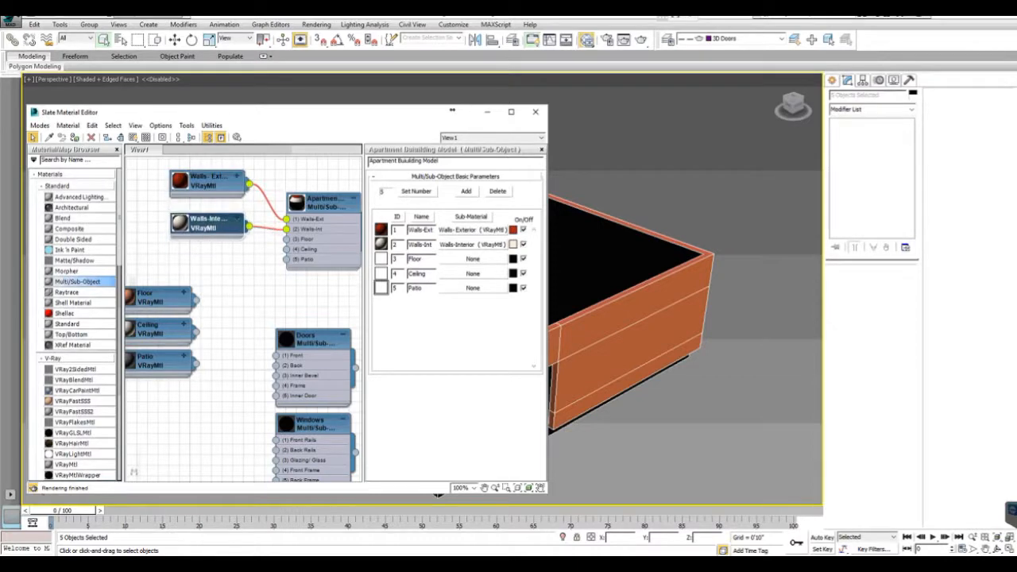
- Wire the Floor material as a copy into sub-material slot 3 of the apartment material
mouse_move(230, 270)
middle_mouse_down()
mouse_move(241, 262)
mouse_move(236, 272)
middle_mouse_up()
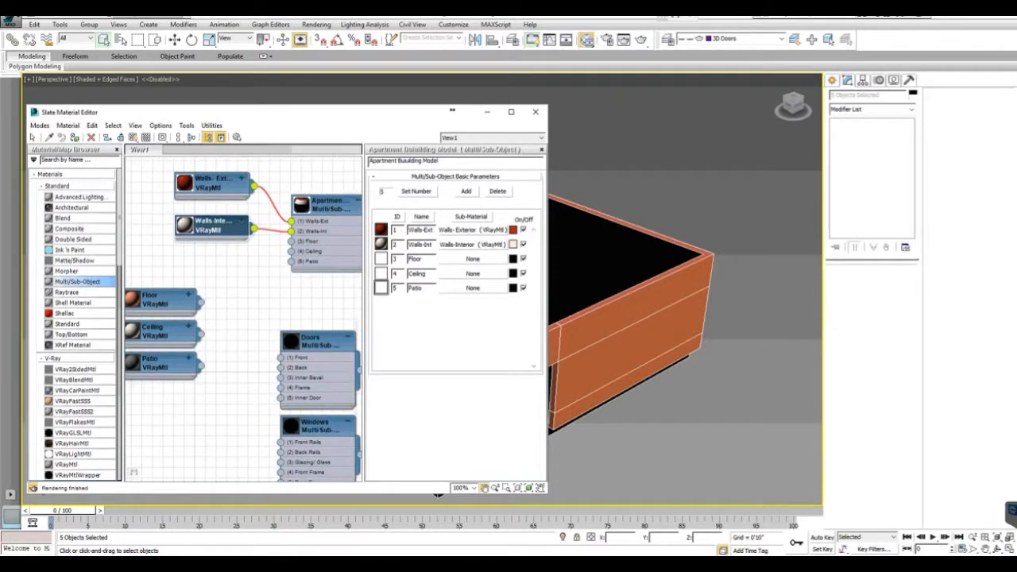
left_click(163, 300)
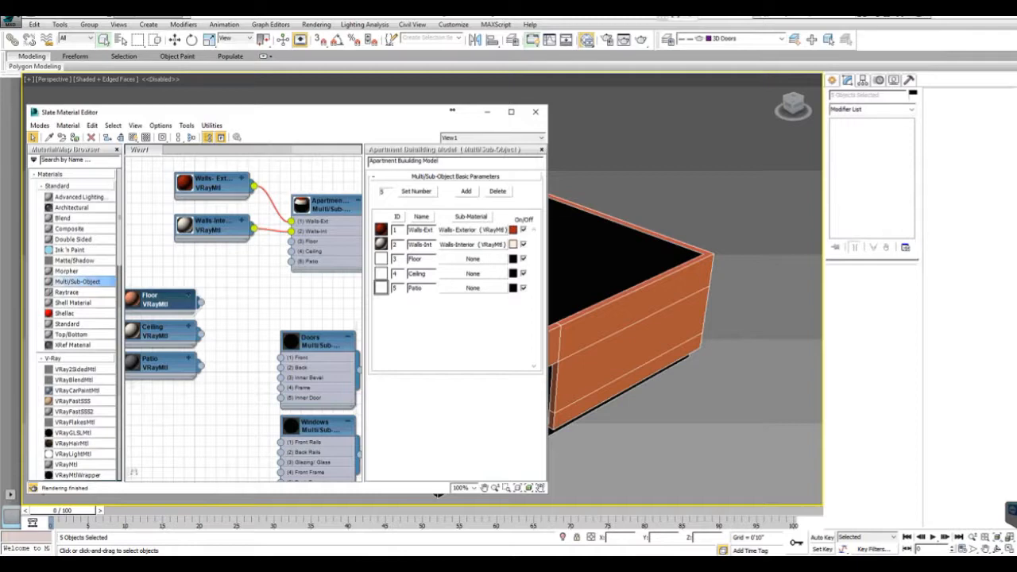
left_click_drag(201, 302, 473, 259)
left_click(263, 334)
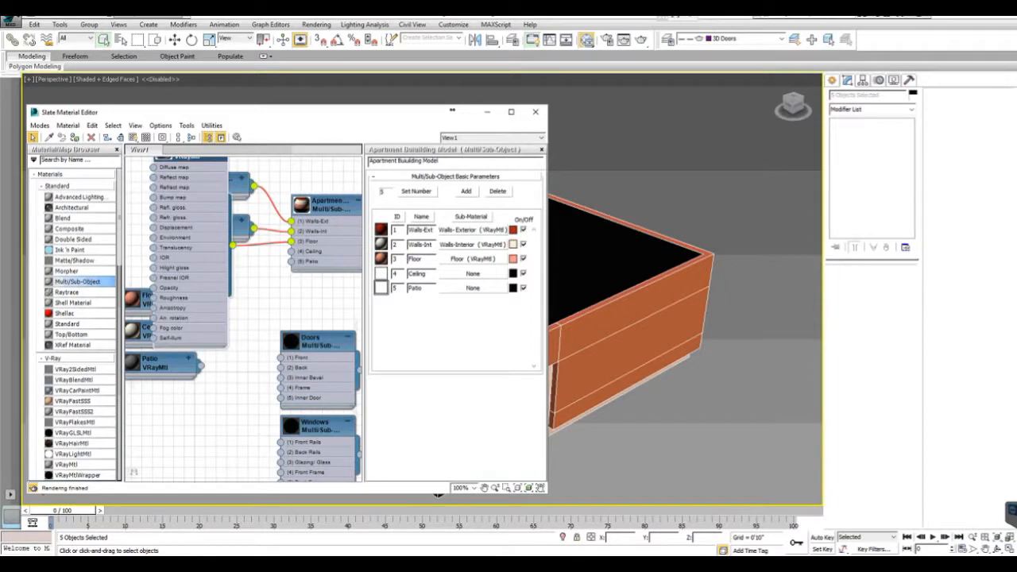
- Collapse the new Floor node, place it below the interior walls node, and delete the unconnected original Floor node
middle_click_drag(255, 326, 264, 358)
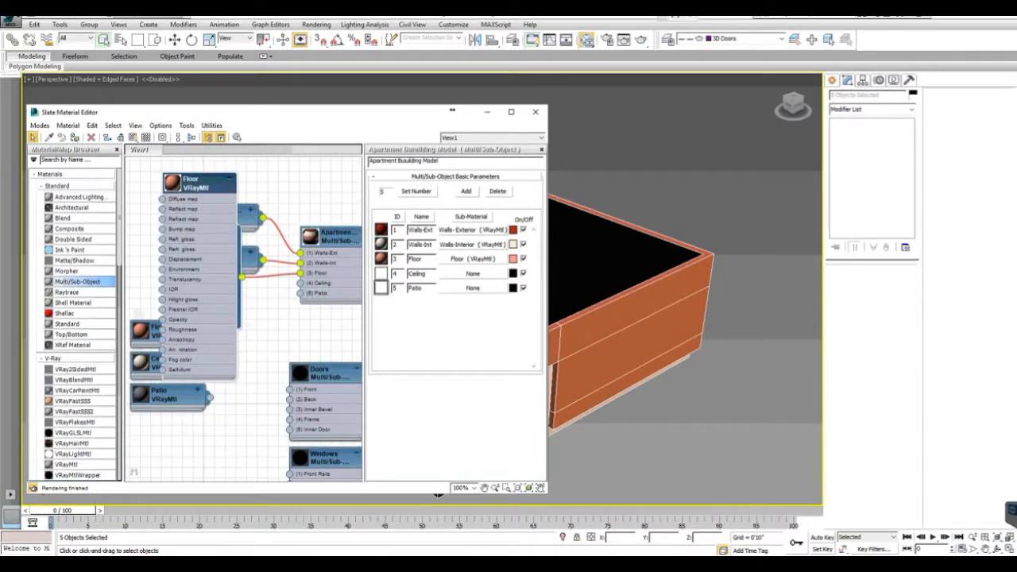
left_click(229, 179)
left_click_drag(205, 183, 226, 289)
left_click(168, 332)
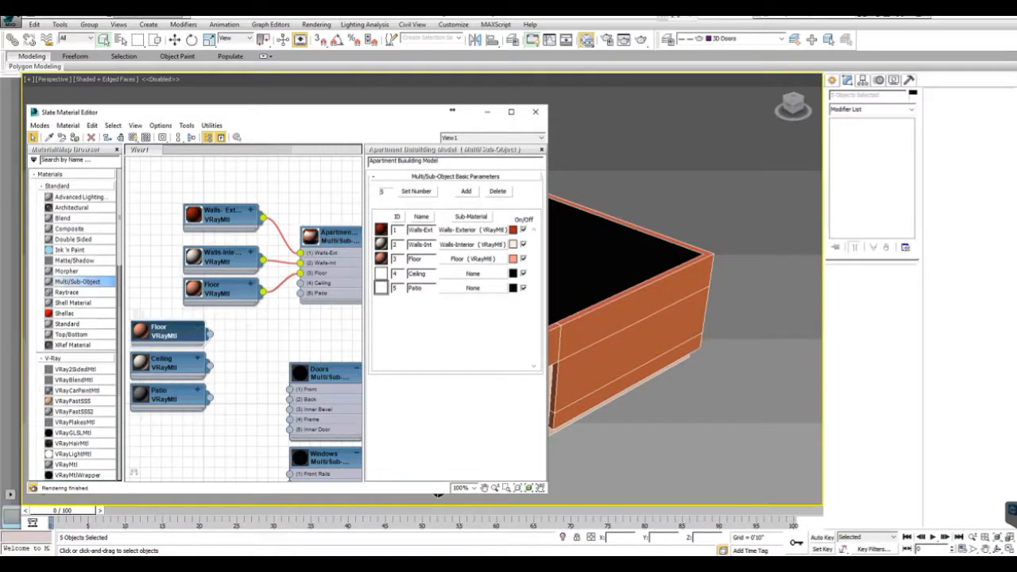
key("Delete")
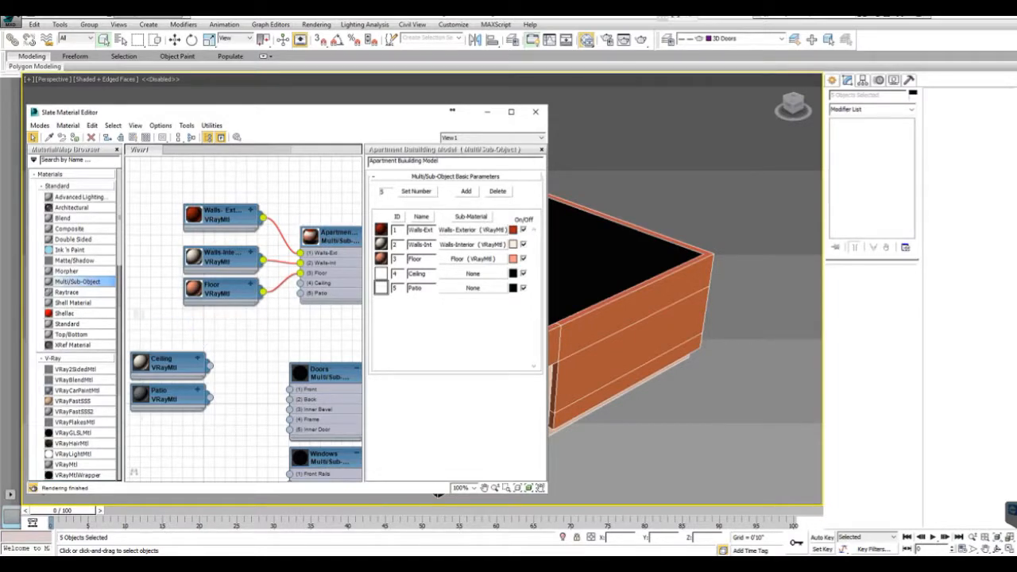
- Wire the Ceiling material as a copy into sub-material slot 4, collapse the new node and delete the unconnected original
left_click(169, 362)
left_click_drag(209, 366, 473, 273)
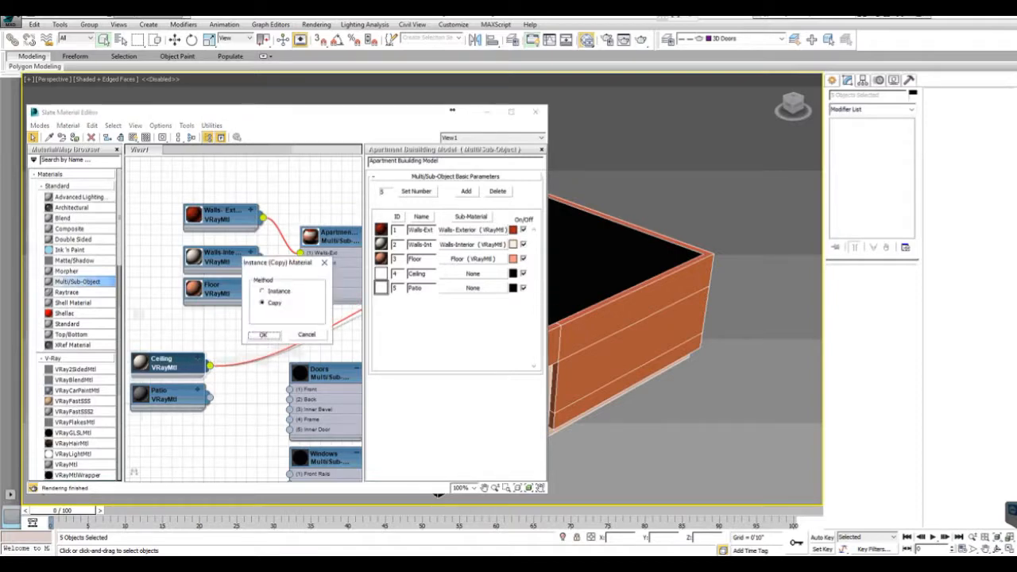
left_click(263, 335)
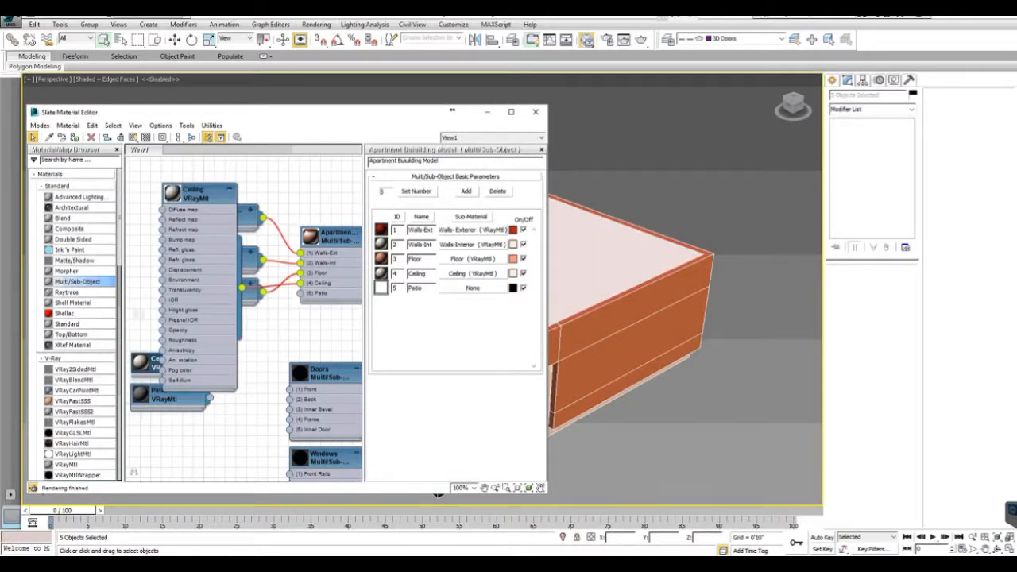
left_click(229, 189)
left_click(169, 363)
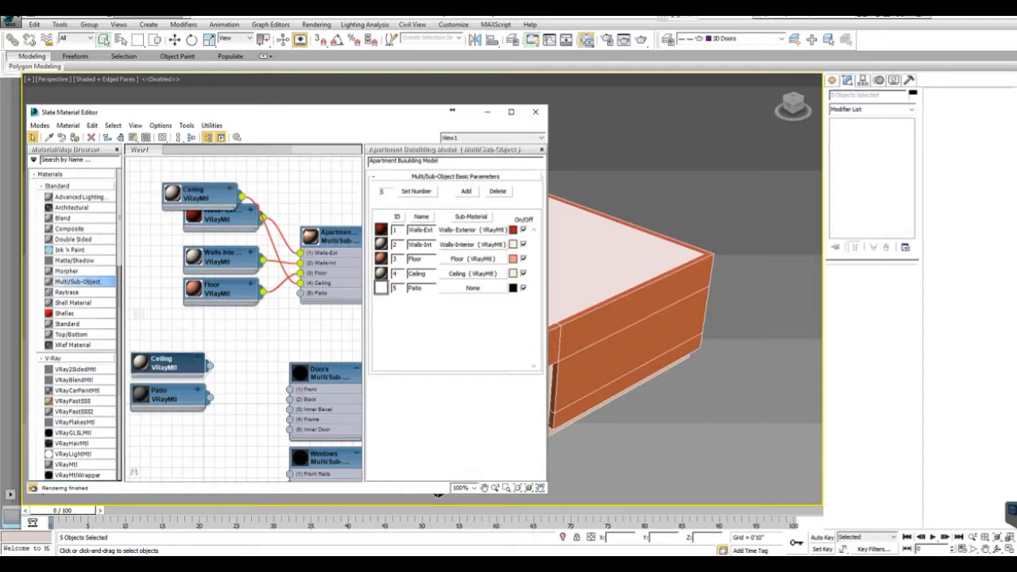
key("Delete")
- Wire the Patio material as a copy into sub-material slot 5, collapse the new node and delete the unconnected original
left_click_drag(169, 394, 472, 288)
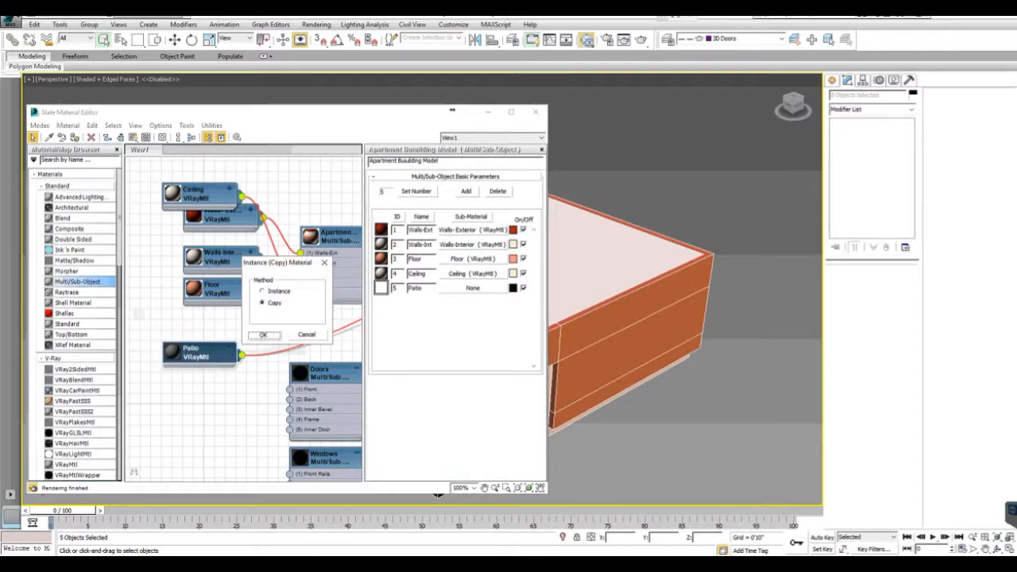
key("Return")
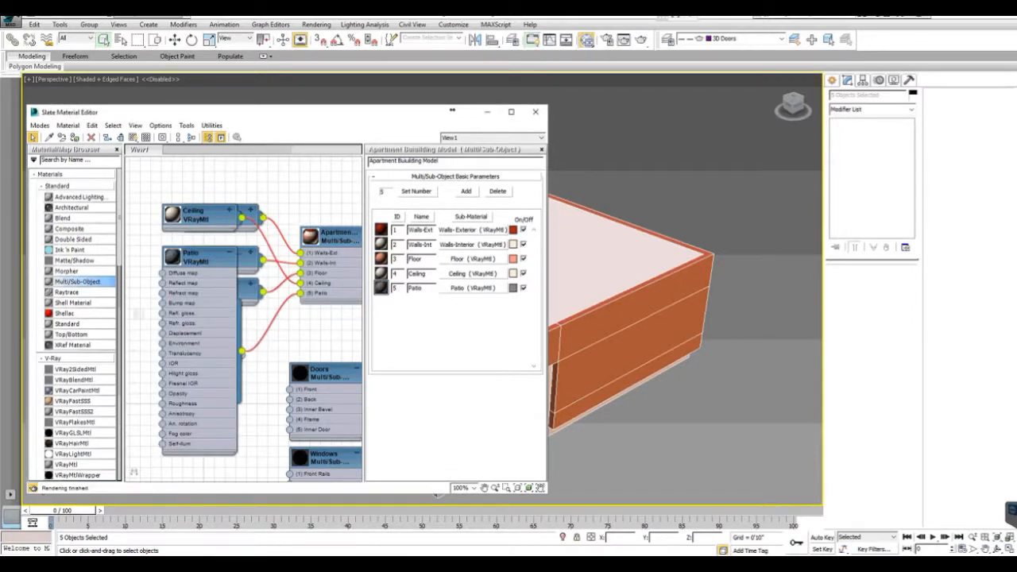
left_click(229, 252)
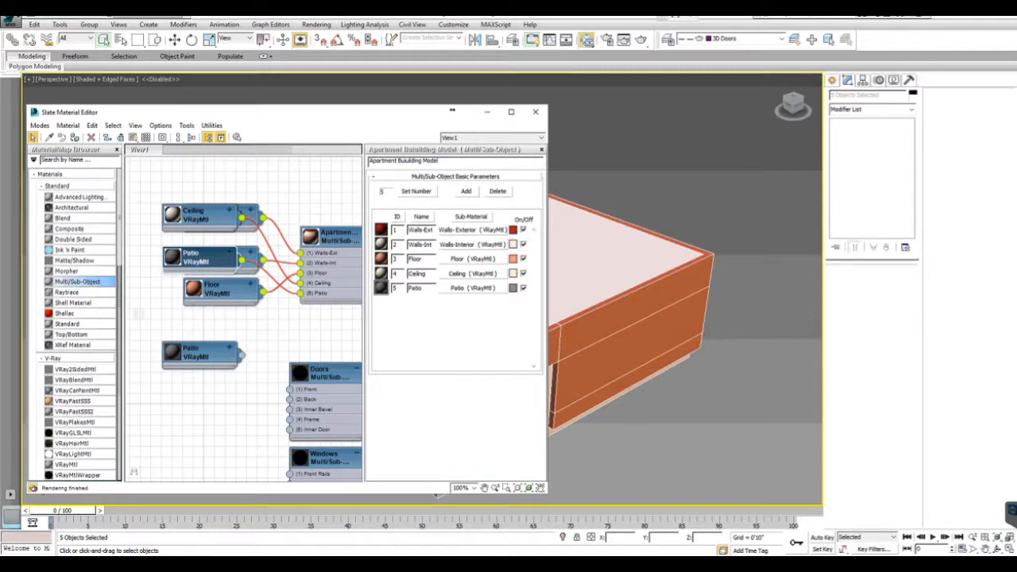
left_click(208, 353)
key("Delete")
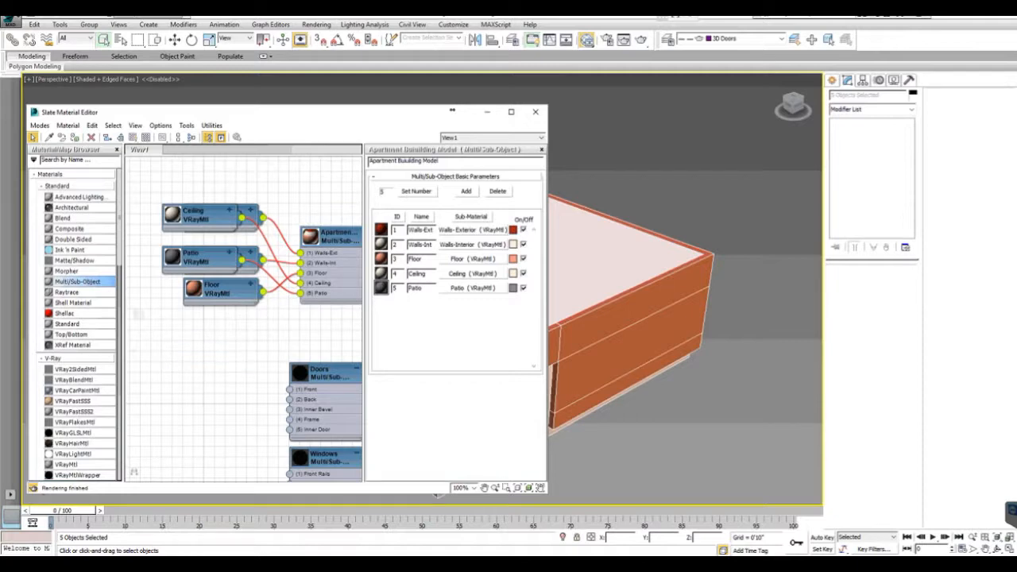
- Stack the five sub-material nodes in ID order, from exterior walls down to Patio, and align the apartment material node beside them
left_click_drag(190, 213, 201, 340)
left_click_drag(194, 254, 205, 371)
left_click_drag(210, 213, 199, 193)
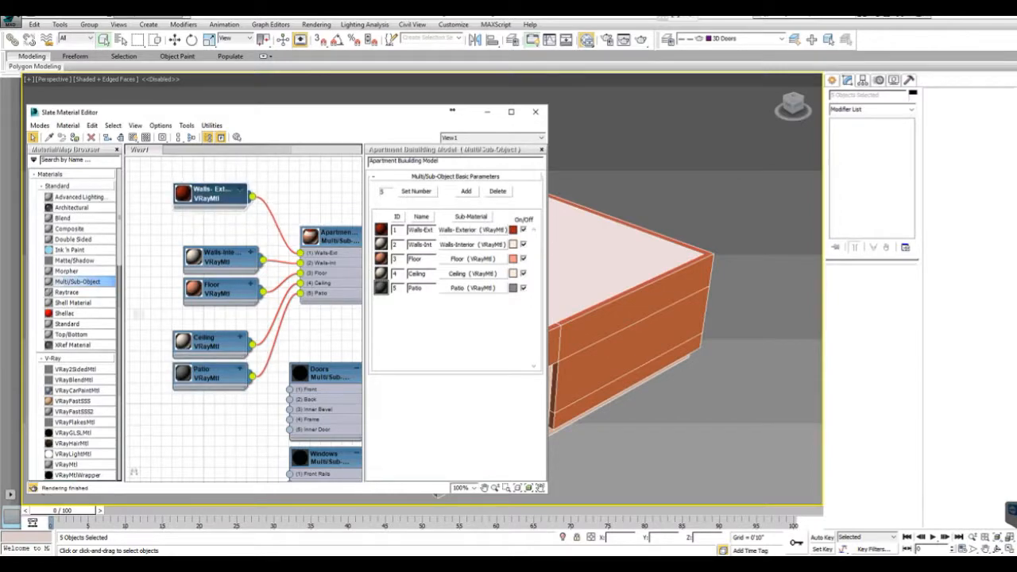
left_click_drag(211, 252, 206, 222)
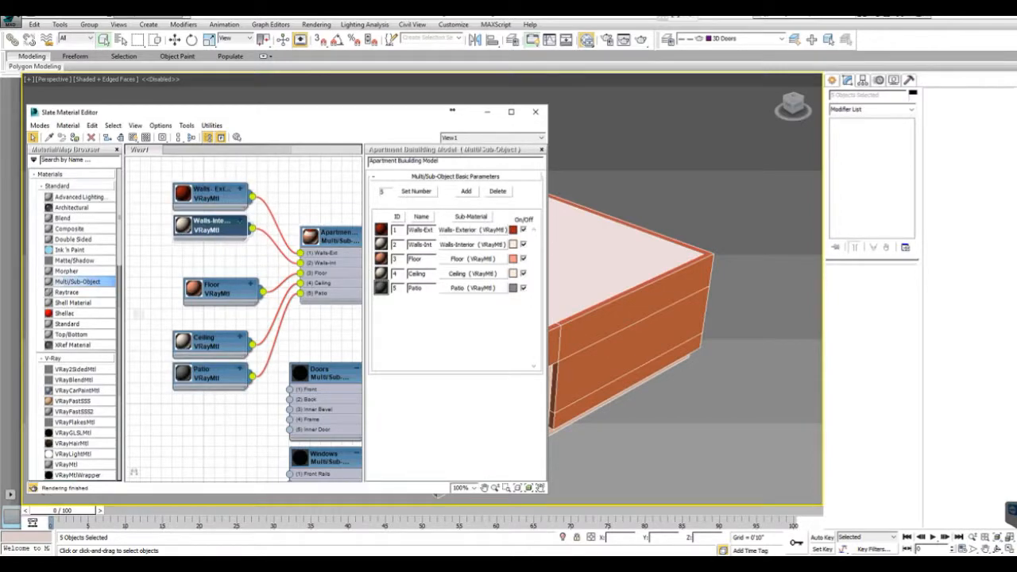
left_click_drag(208, 286, 197, 254)
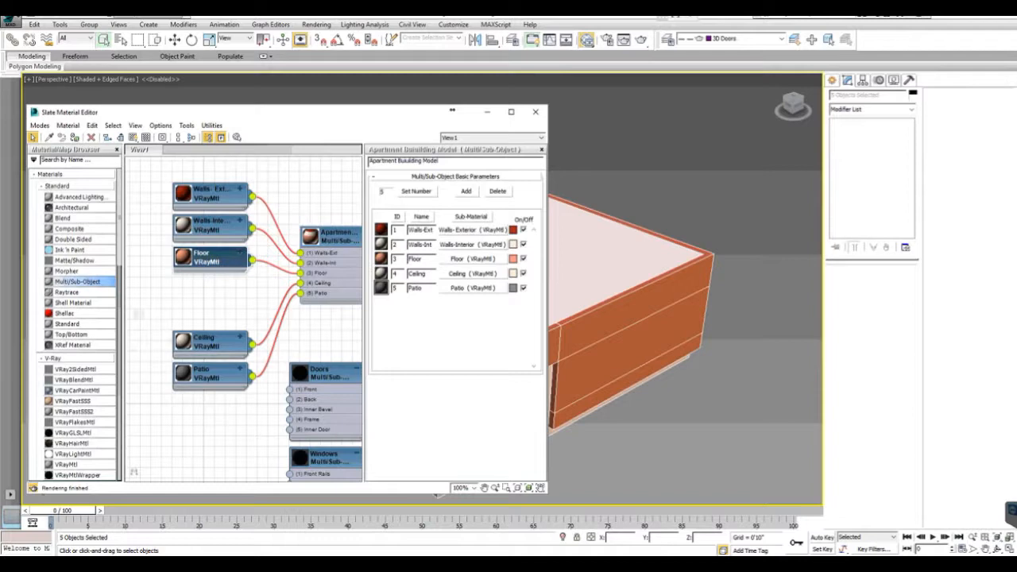
left_click_drag(208, 339, 204, 285)
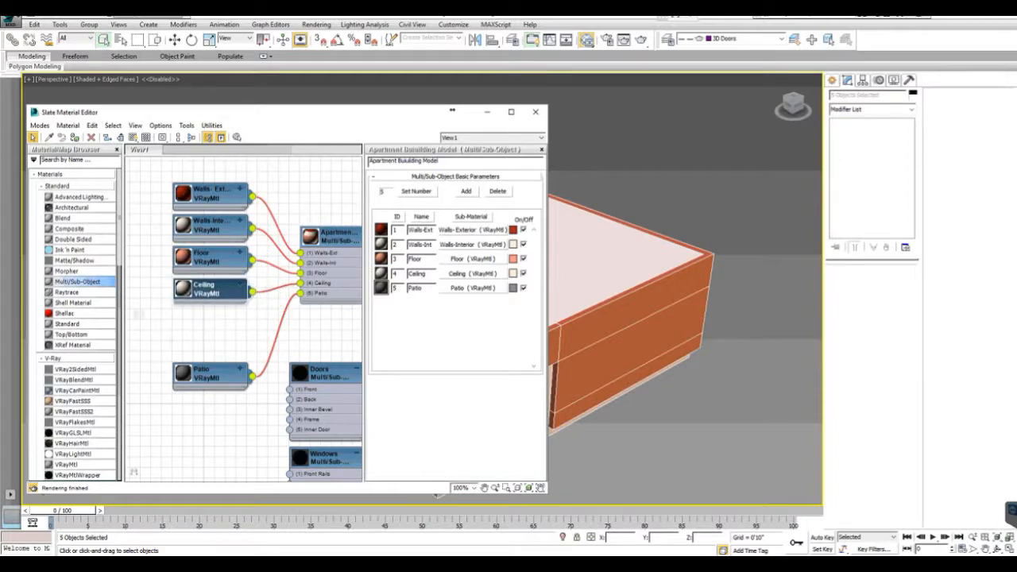
left_click_drag(208, 373, 205, 320)
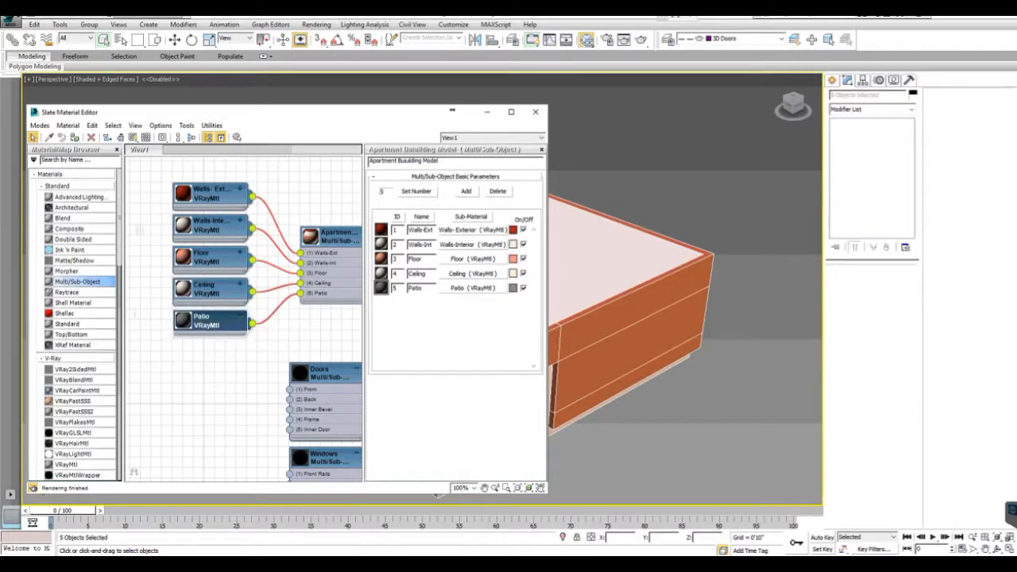
left_click_drag(336, 237, 338, 226)
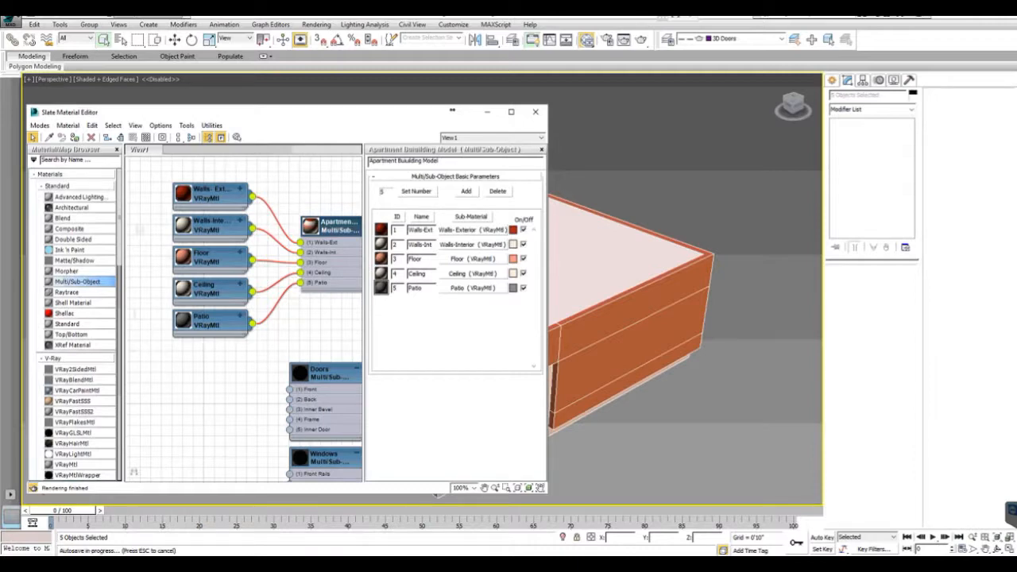
- Set the Material ID Channel for each of the five sub-materials in turn, from Walls-Exterior through Walls-Interior, Floor and Ceiling to Patio
double_click(212, 194)
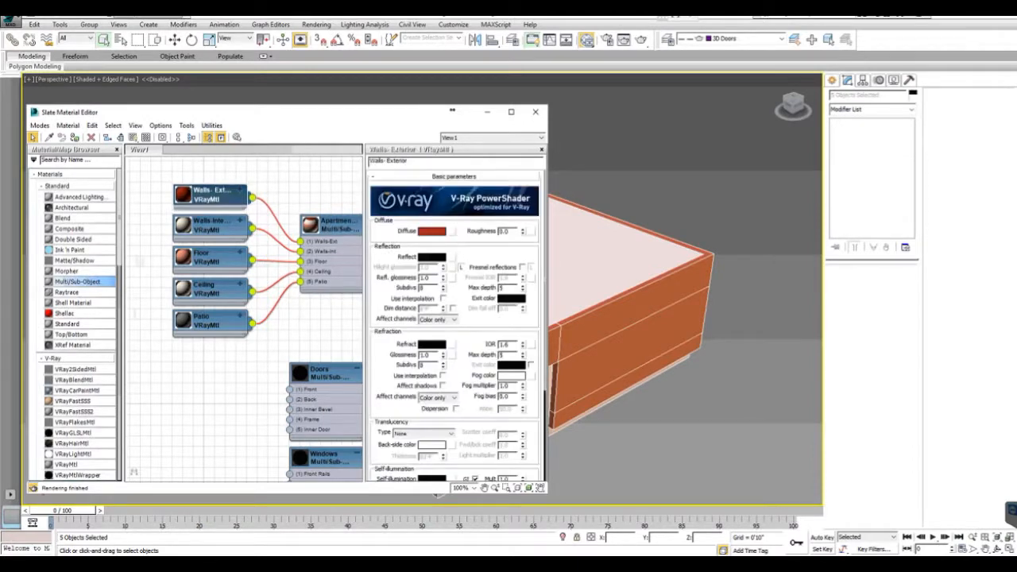
left_click_drag(162, 136, 162, 162)
double_click(211, 226)
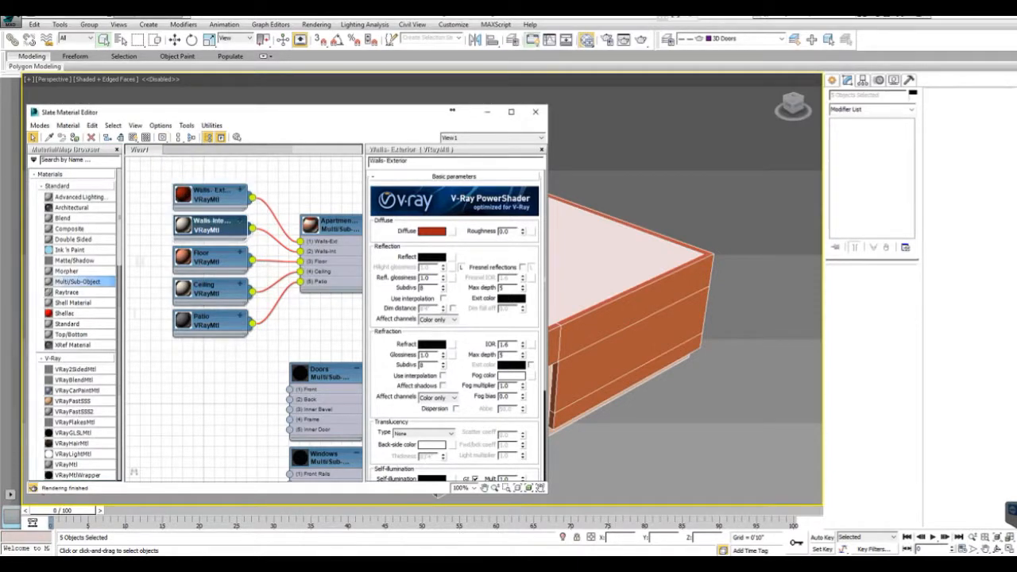
left_click_drag(162, 137, 162, 175)
double_click(209, 259)
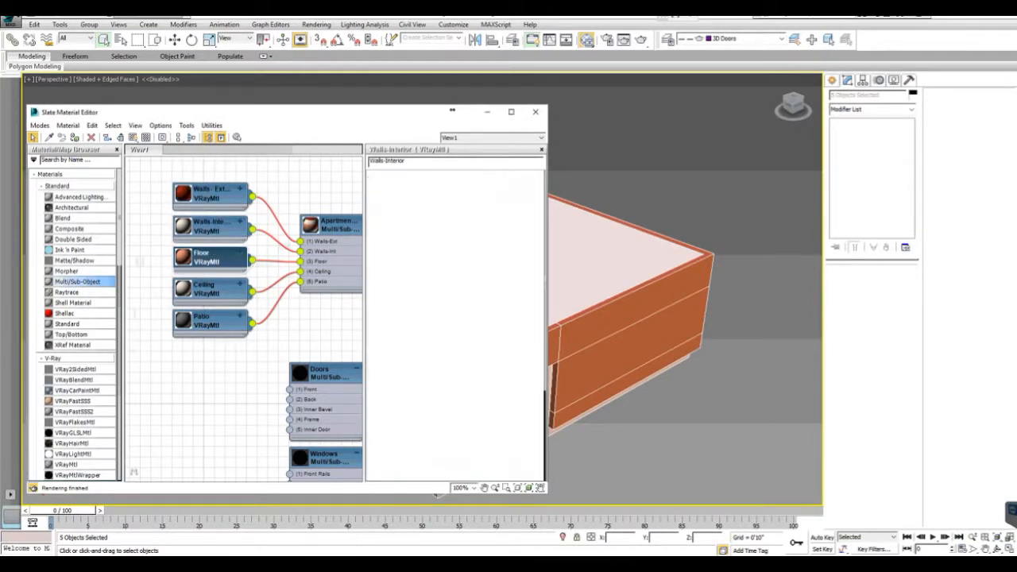
left_click_drag(162, 137, 162, 187)
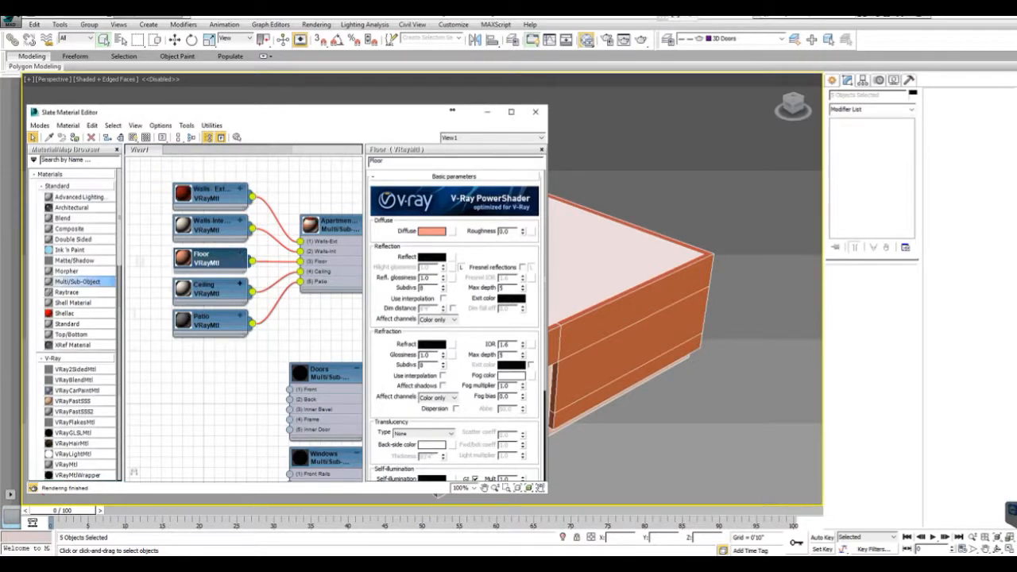
double_click(207, 289)
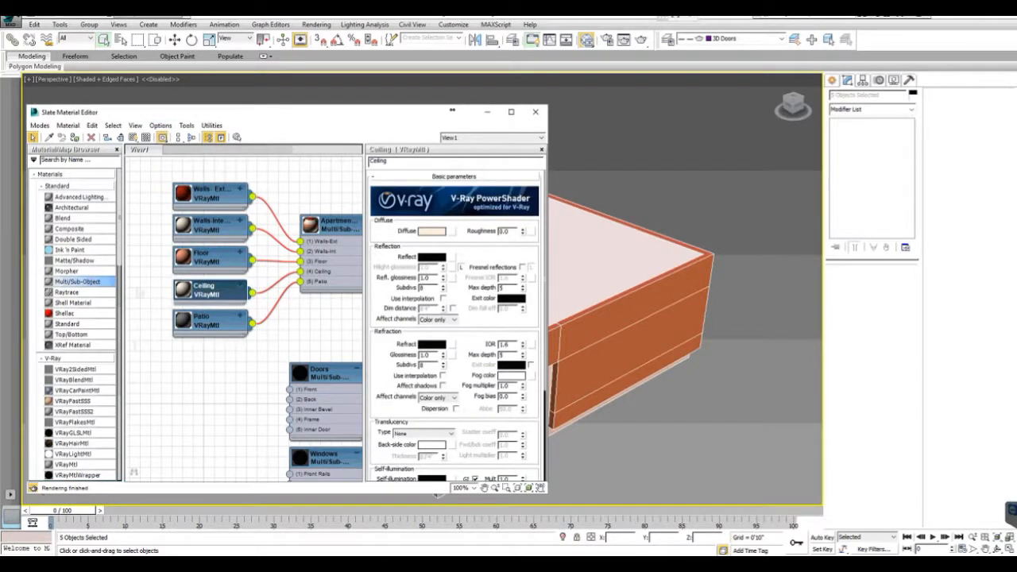
mouse_move(162, 138)
left_mouse_down()
mouse_move(163, 163)
mouse_move(176, 150)
left_mouse_up()
double_click(207, 321)
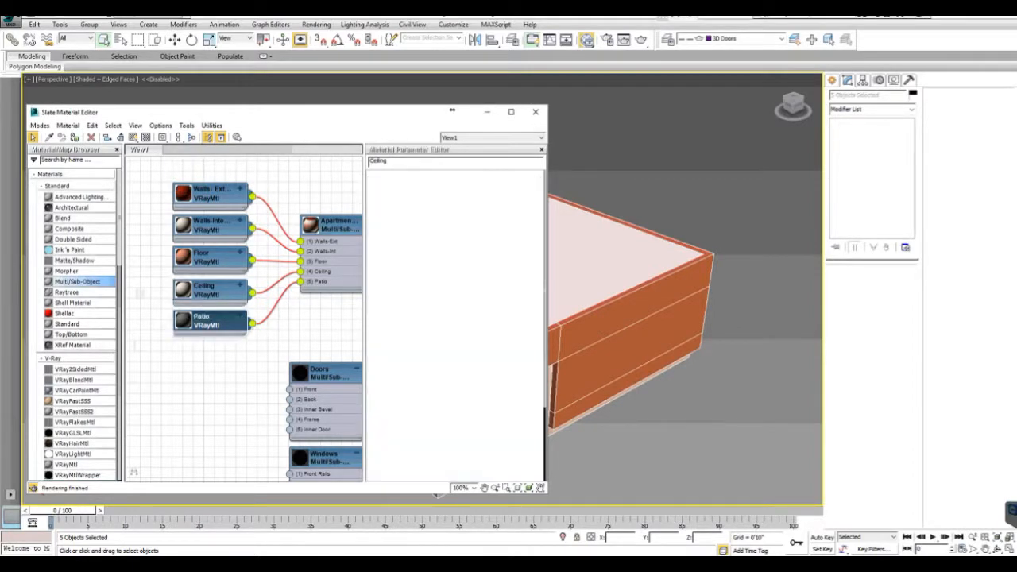
left_click_drag(162, 137, 162, 162)
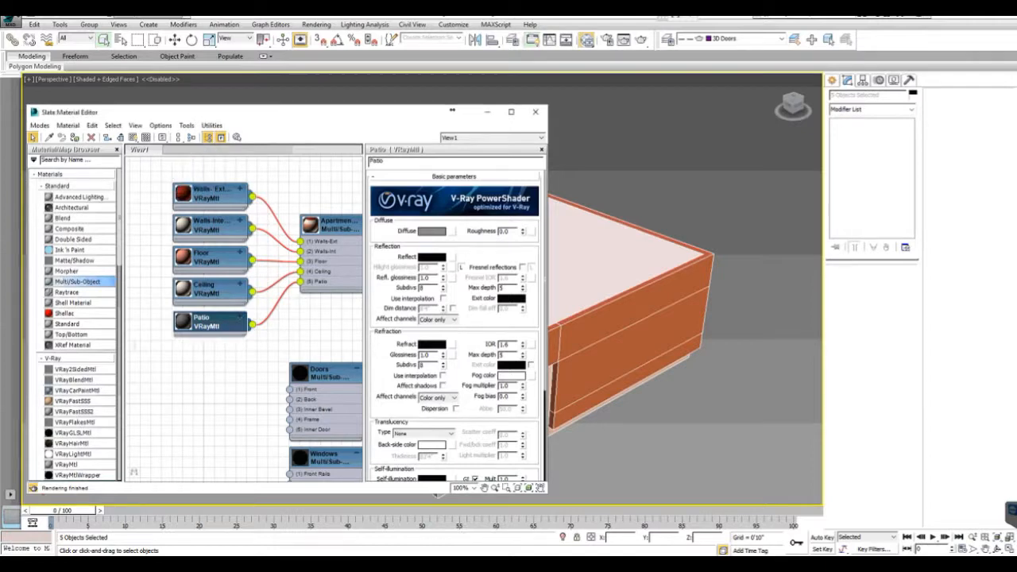
- Align the Doors and Windows Multi/Sub-Object nodes in a column beneath the apartment building material node
middle_click_drag(239, 341, 201, 340)
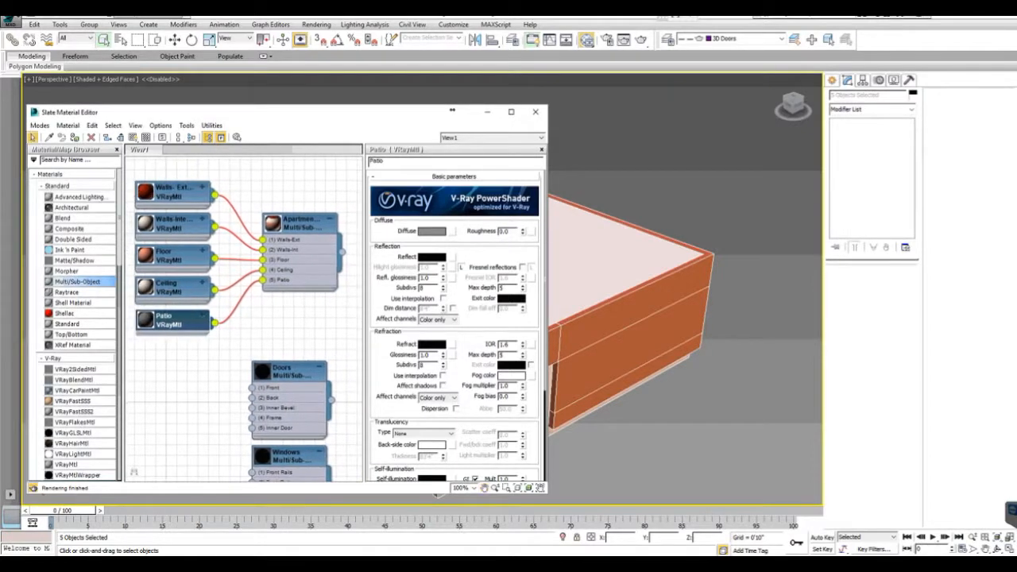
left_click_drag(288, 369, 298, 359)
left_click_drag(287, 454, 309, 454)
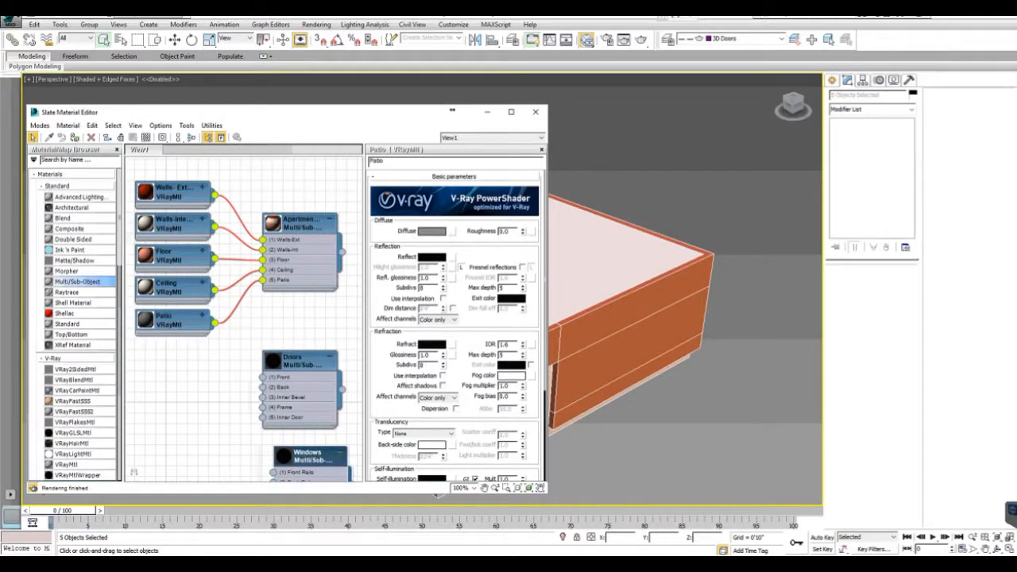
left_click_drag(341, 388, 313, 358)
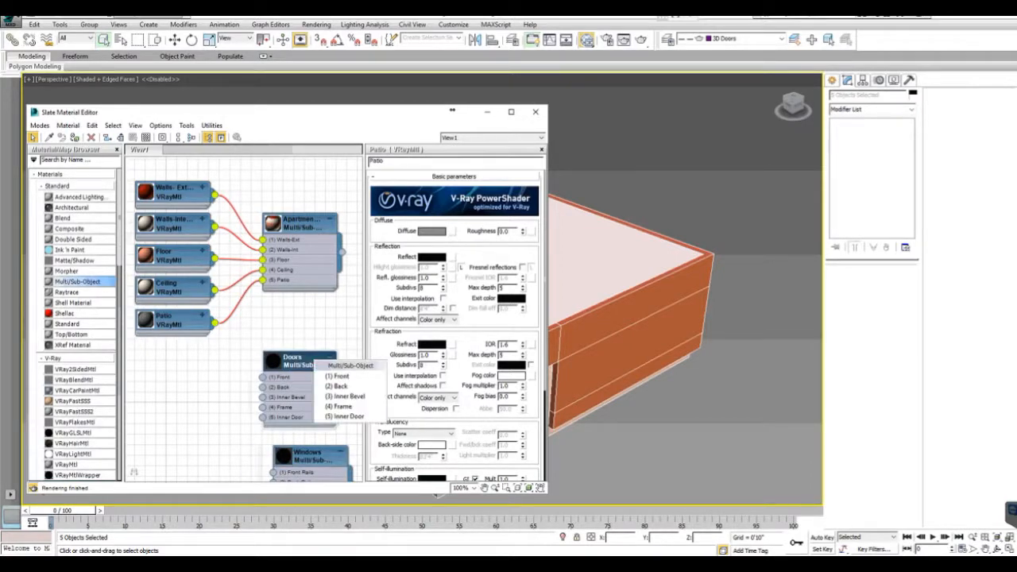
key("Escape")
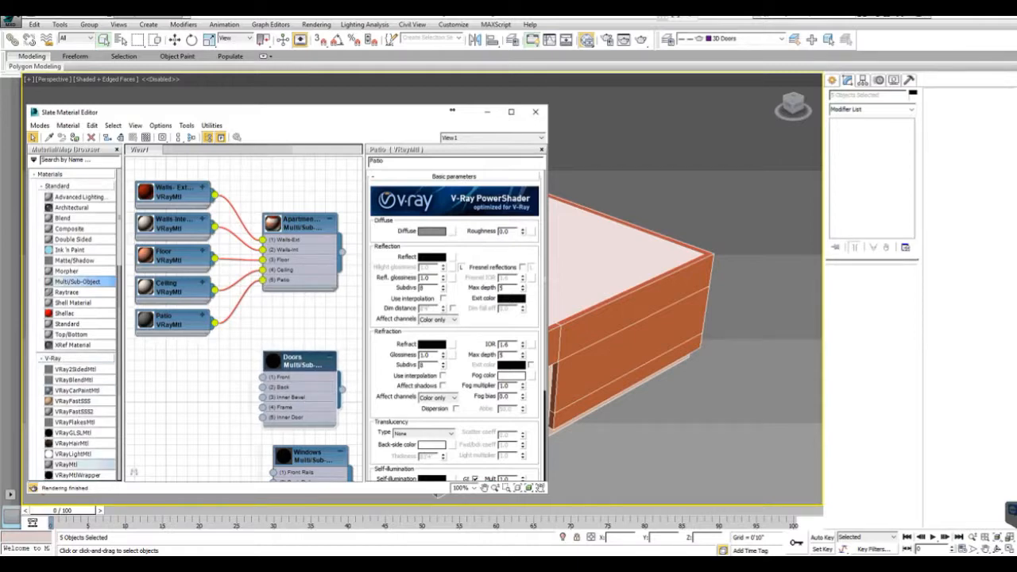
- Connect a new VRayMtl to the Front slot of the Doors Multi/Sub-Object material
double_click(304, 361)
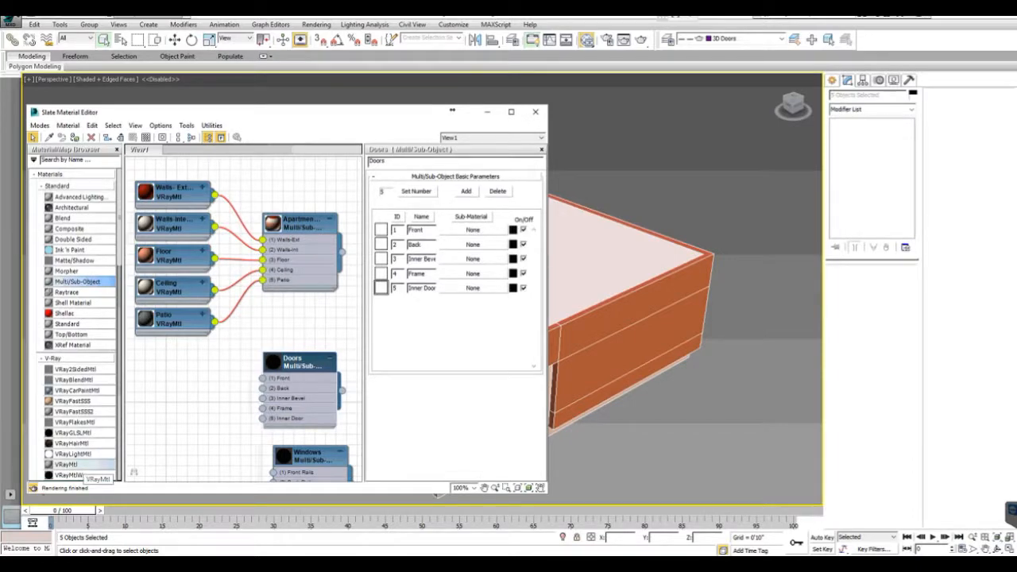
left_click(71, 464)
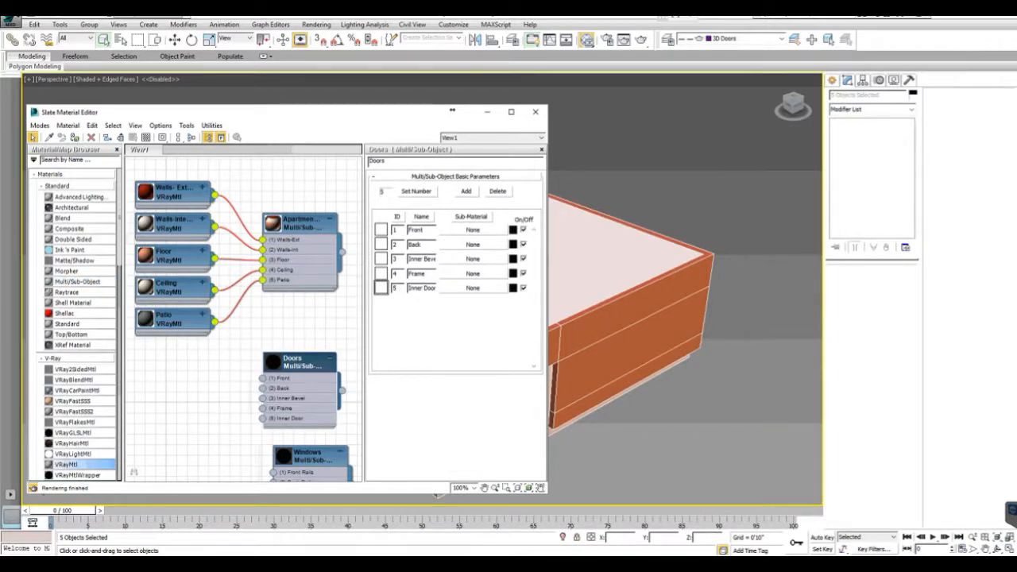
left_click_drag(71, 464, 263, 378)
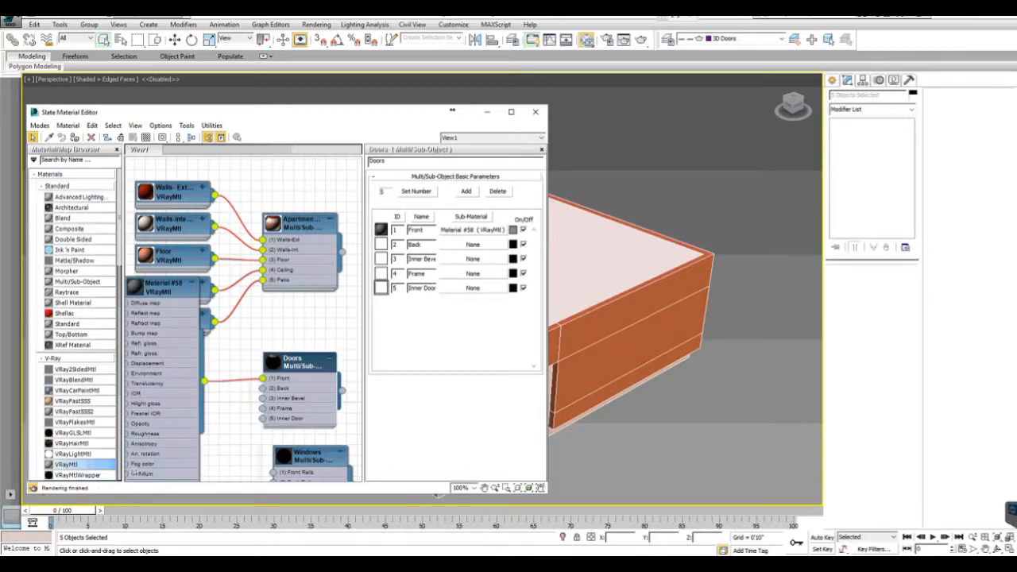
- Try to rename the new VRayMtl in the Doors material's first slot as Front
double_click(135, 473)
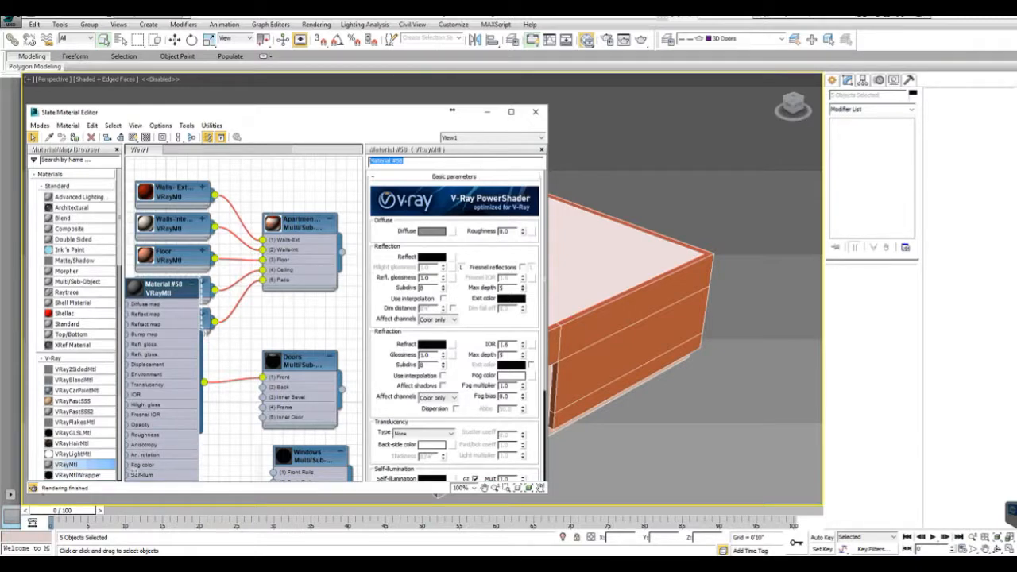
type("ront")
key("BackSpace")
key("BackSpace")
key("BackSpace")
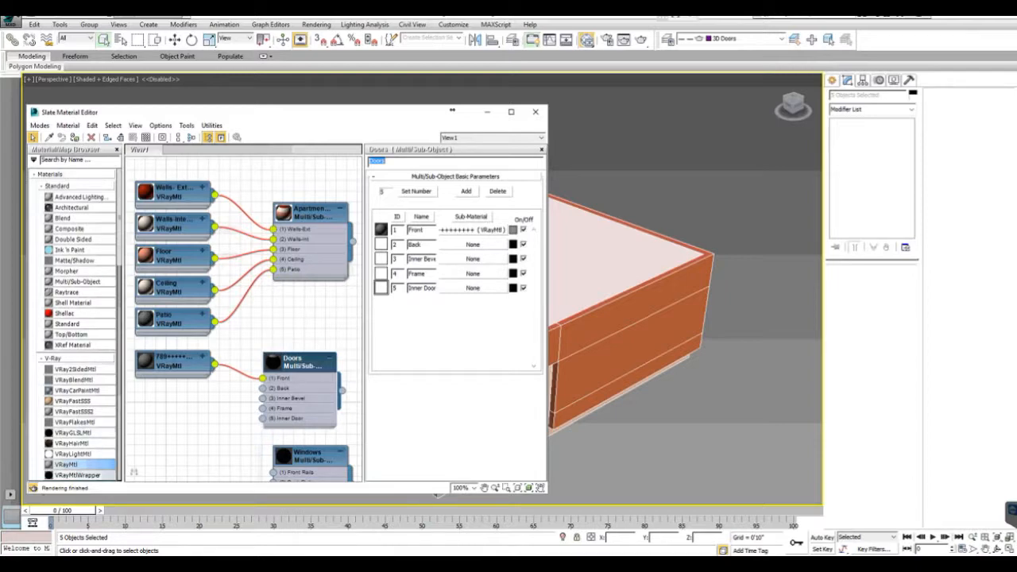
- Connect a new VRayMtl to the Doors material's Back slot, collapse its node and place it below the first door sub-material
left_click(80, 464)
left_click_drag(66, 464, 263, 389)
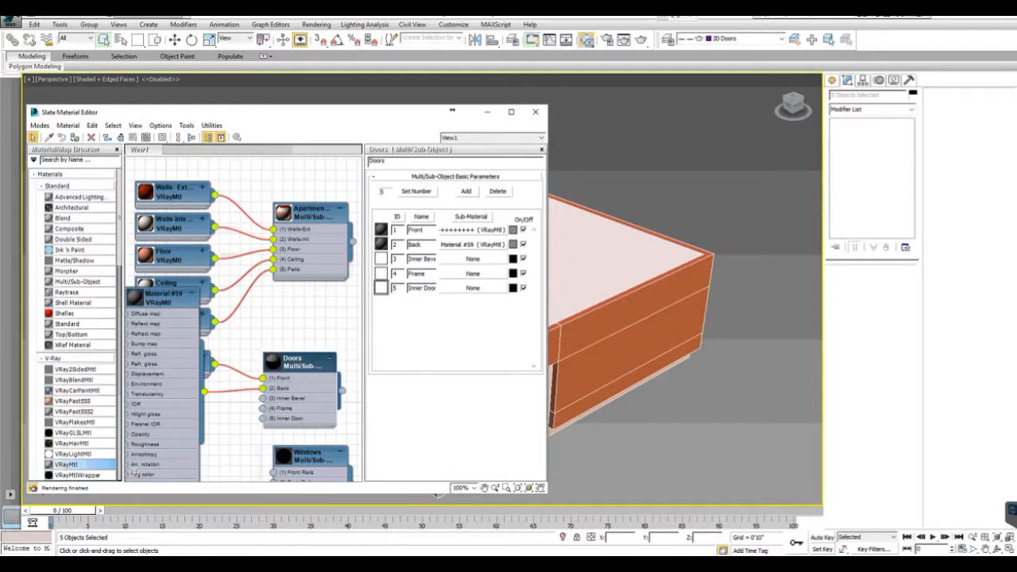
left_click(191, 293)
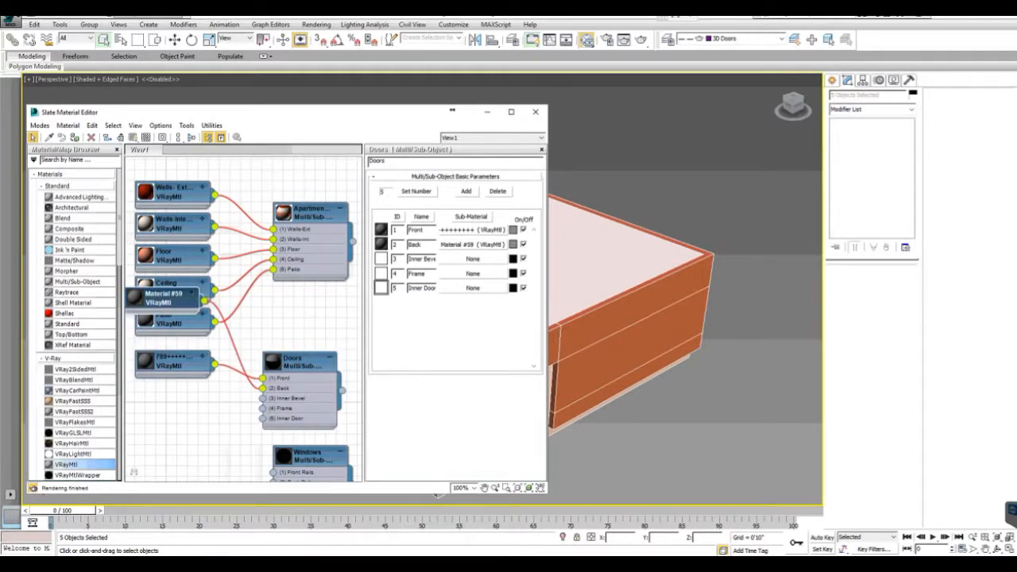
left_click_drag(163, 295, 174, 389)
- Rename the VRayMtl connected to the Doors material's second slot as Back
double_click(174, 392)
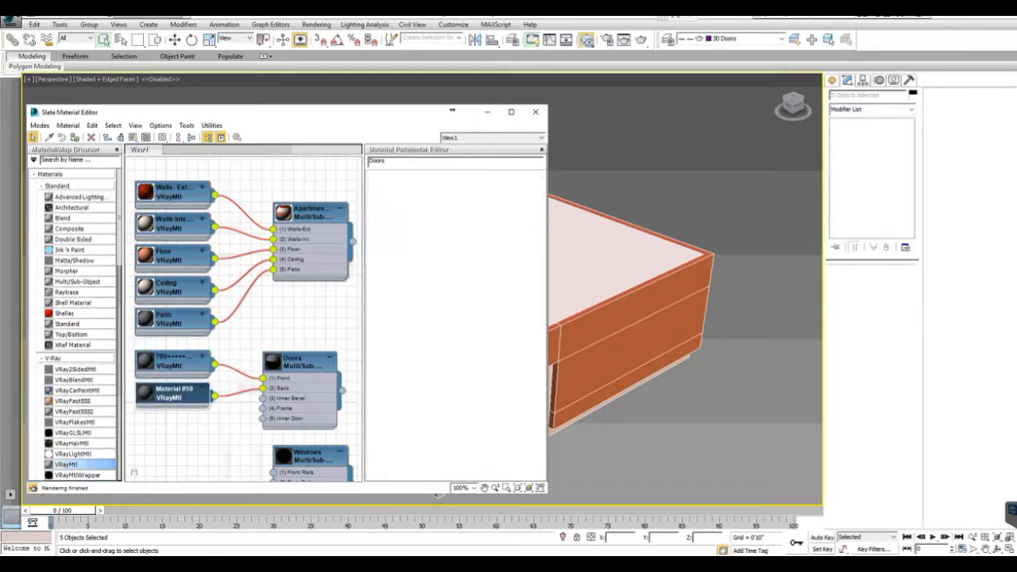
left_click_drag(405, 161, 369, 161)
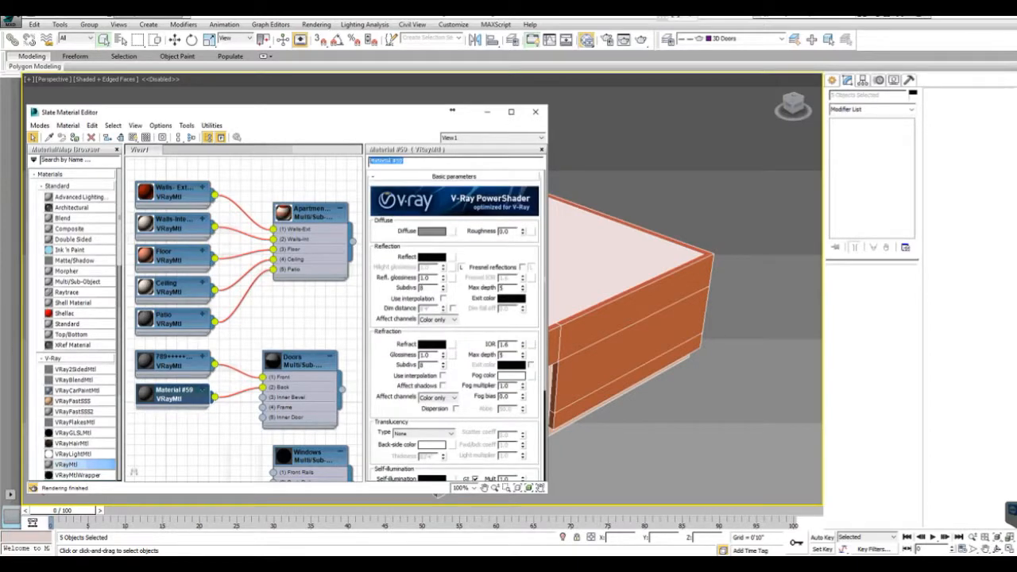
type("Back")
key("Return")
- Clear the garbled name of the Doors material's first sub-material and rename it as Front
double_click(174, 361)
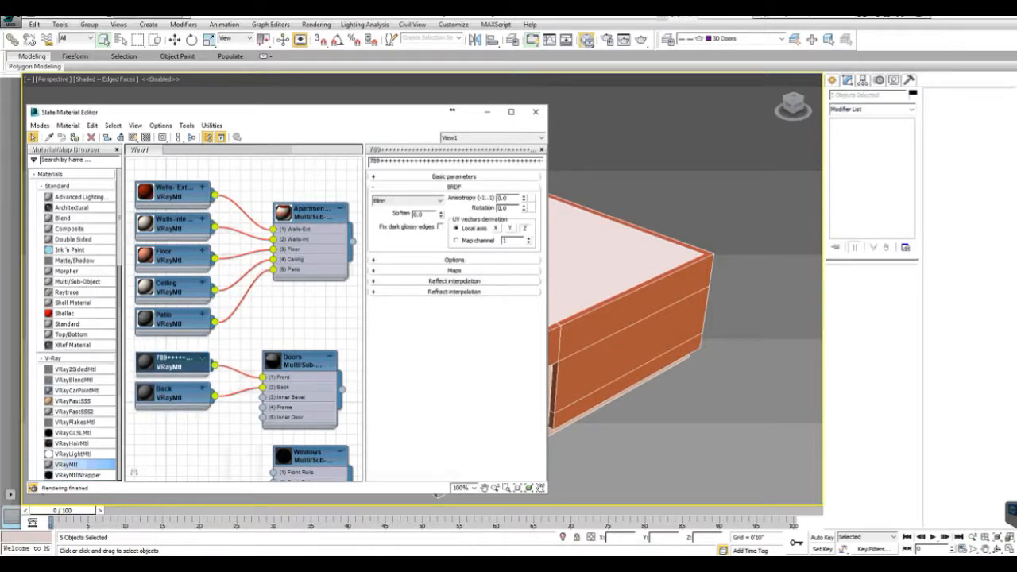
left_click_drag(535, 160, 368, 161)
key("BackSpace")
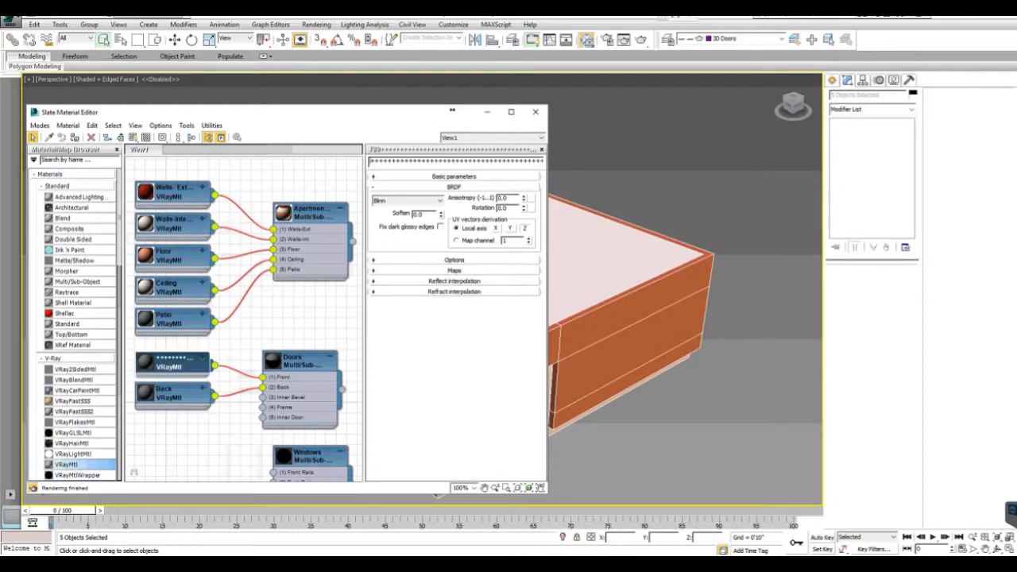
left_click_drag(379, 160, 545, 160)
key("BackSpace")
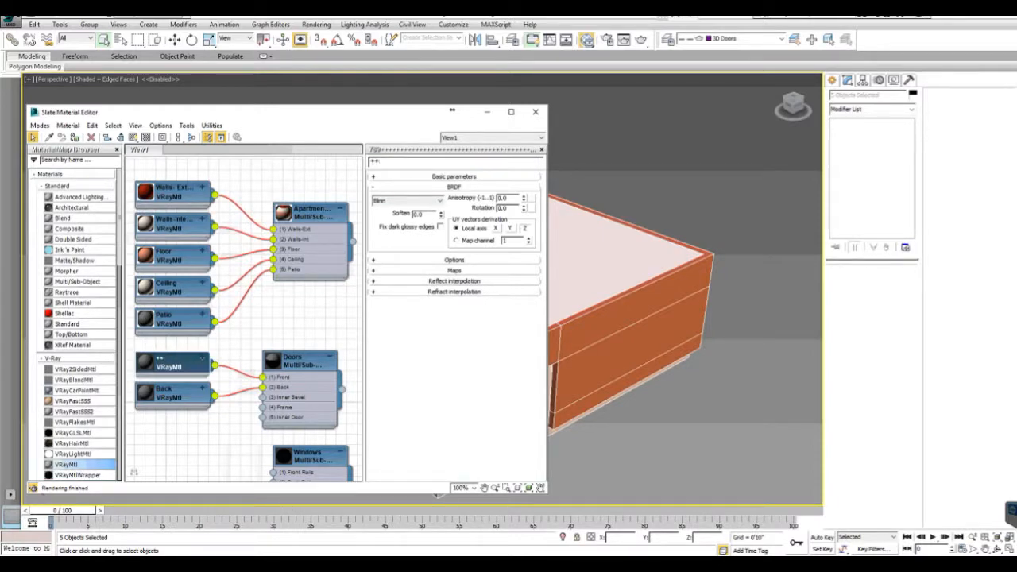
left_click_drag(383, 161, 368, 161)
type("Front")
key("Return")
- Connect a new VRayMtl to the Doors material's Inner Bevel slot, collapse its node and place it below Back
left_click(67, 465)
double_click(300, 361)
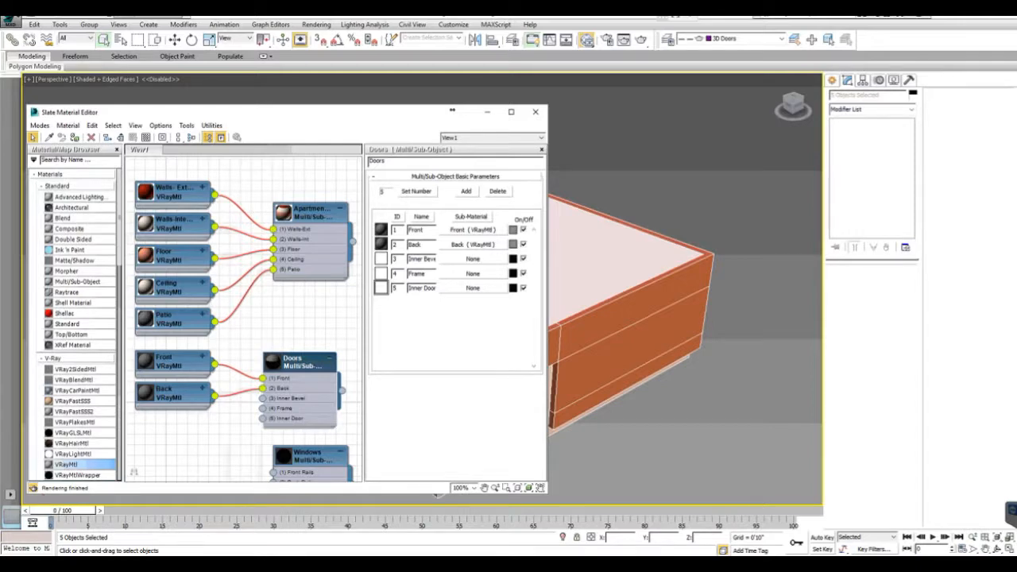
left_click_drag(66, 464, 263, 398)
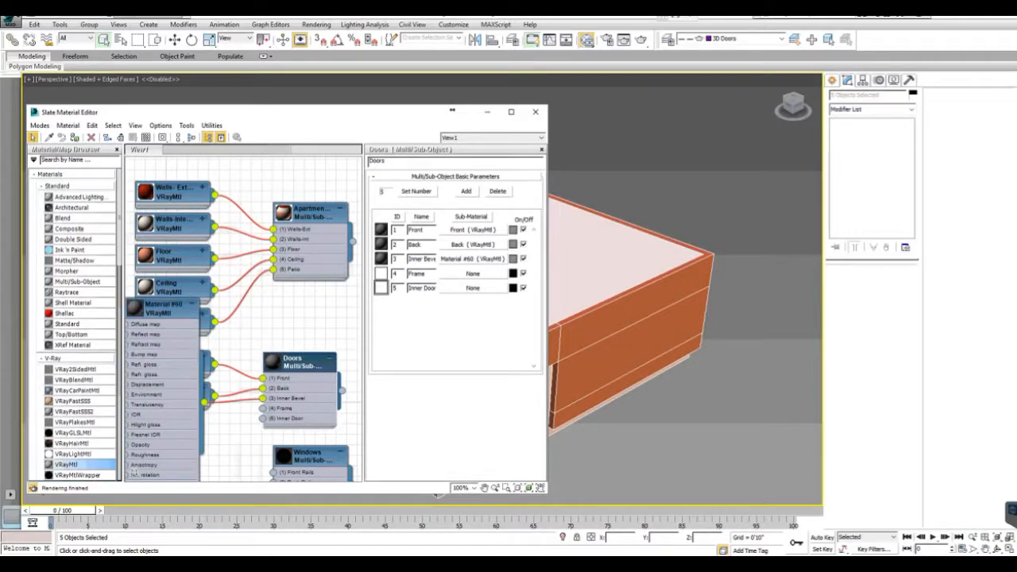
left_click(192, 304)
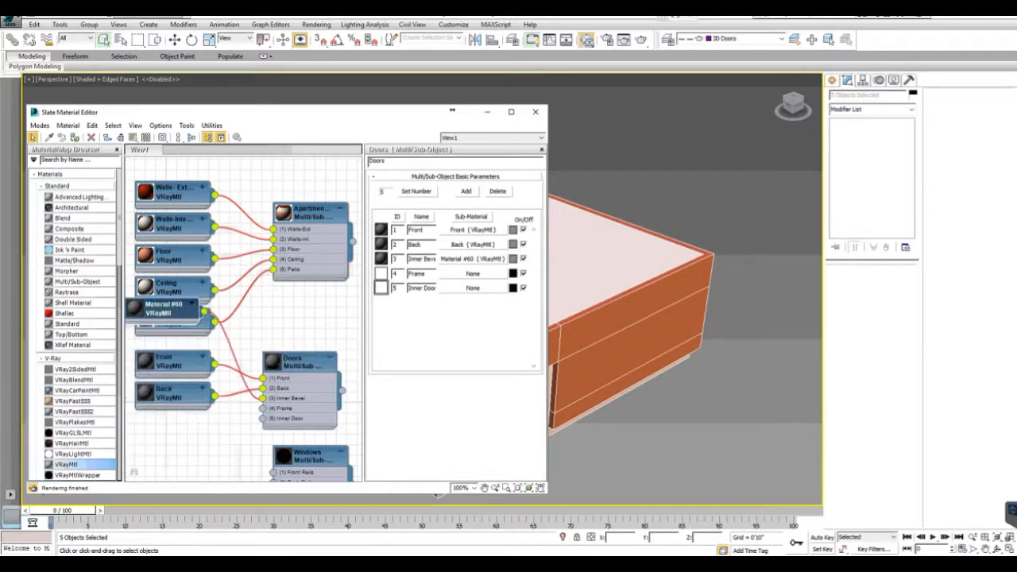
left_click_drag(190, 304, 192, 420)
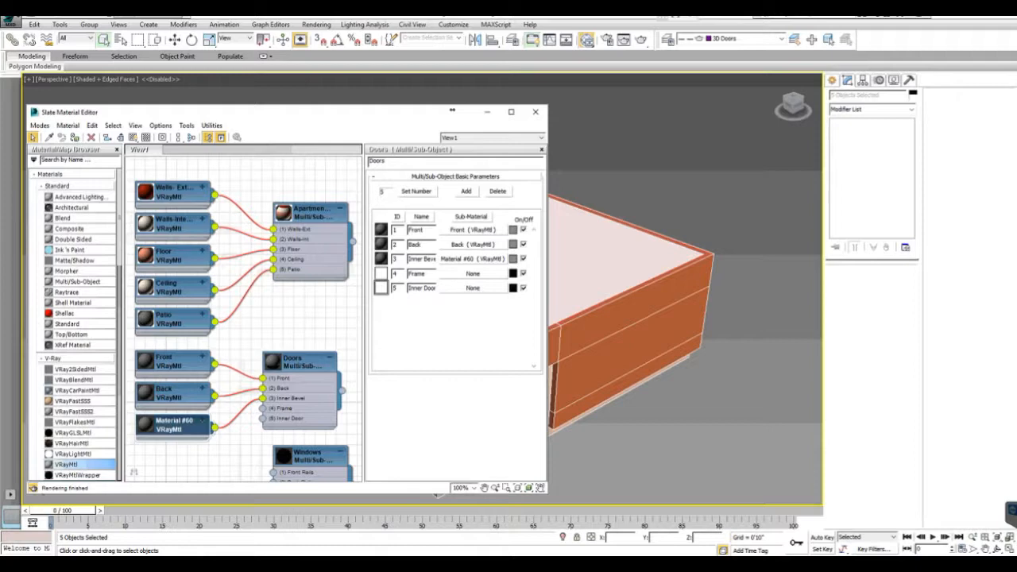
double_click(168, 361)
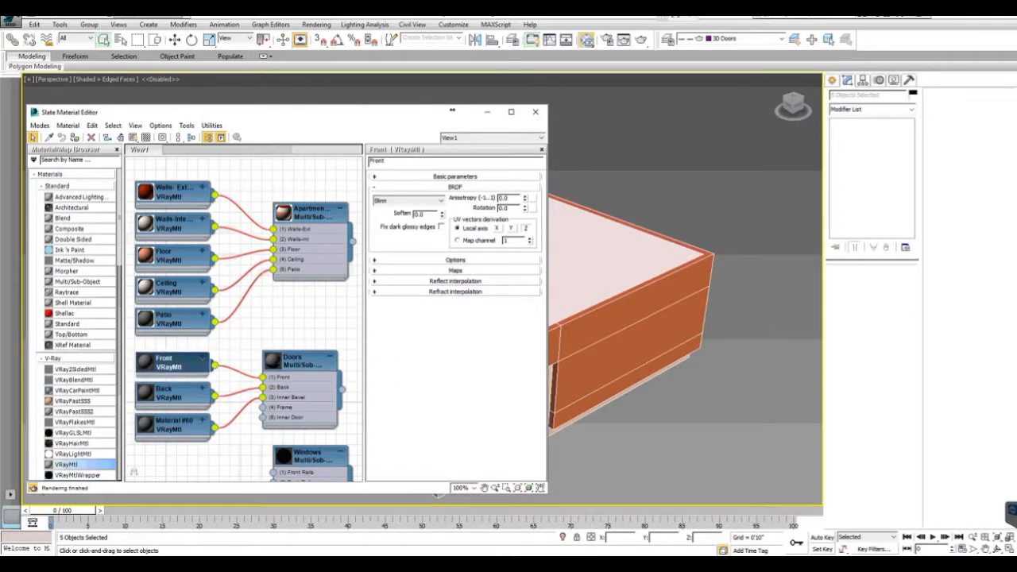
double_click(302, 361)
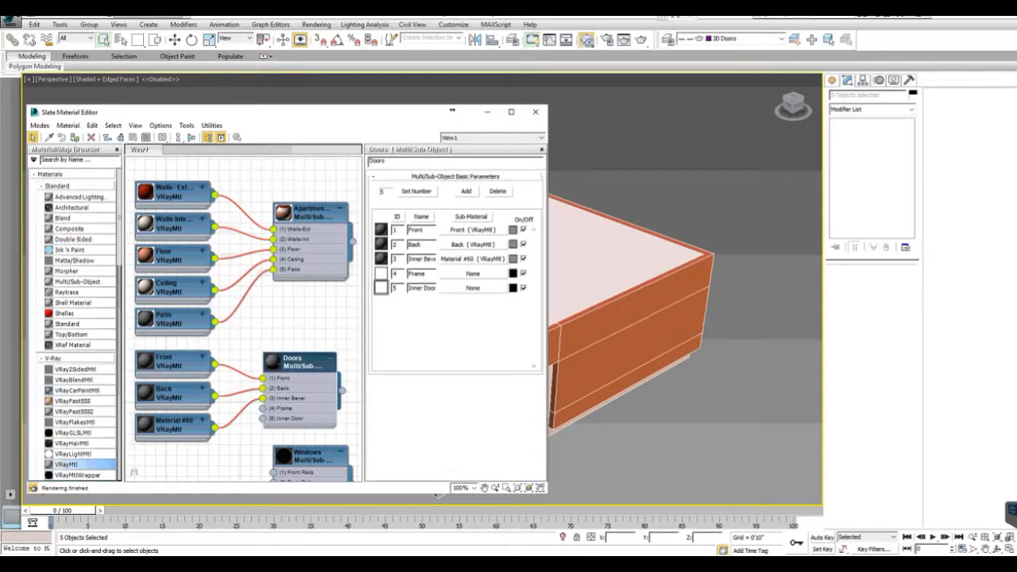
- Connect new VRayMtl materials to the Frame and Inner Door slots of the Doors material and collapse both nodes
middle_click_drag(239, 457, 247, 395)
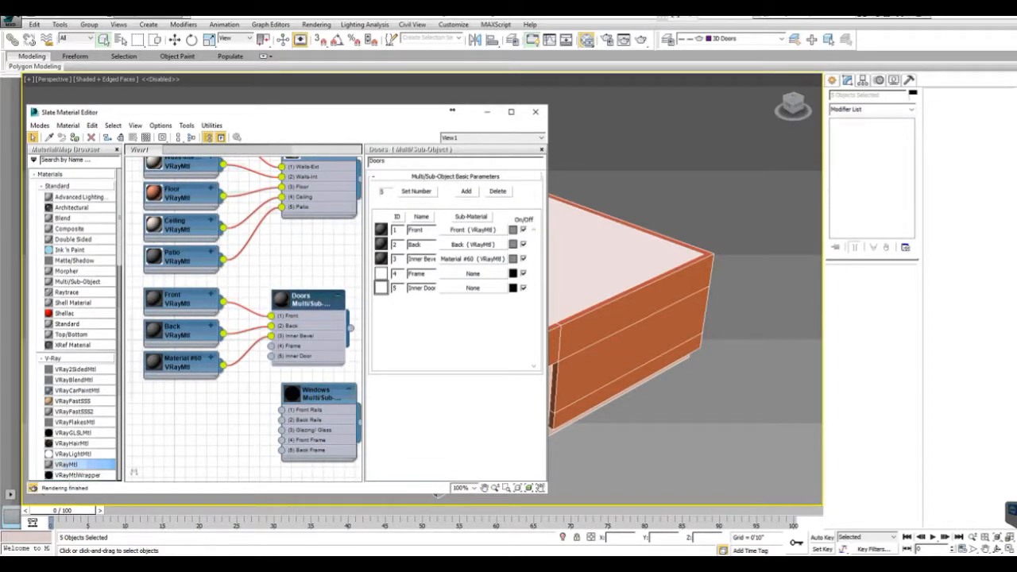
left_click_drag(65, 464, 272, 347)
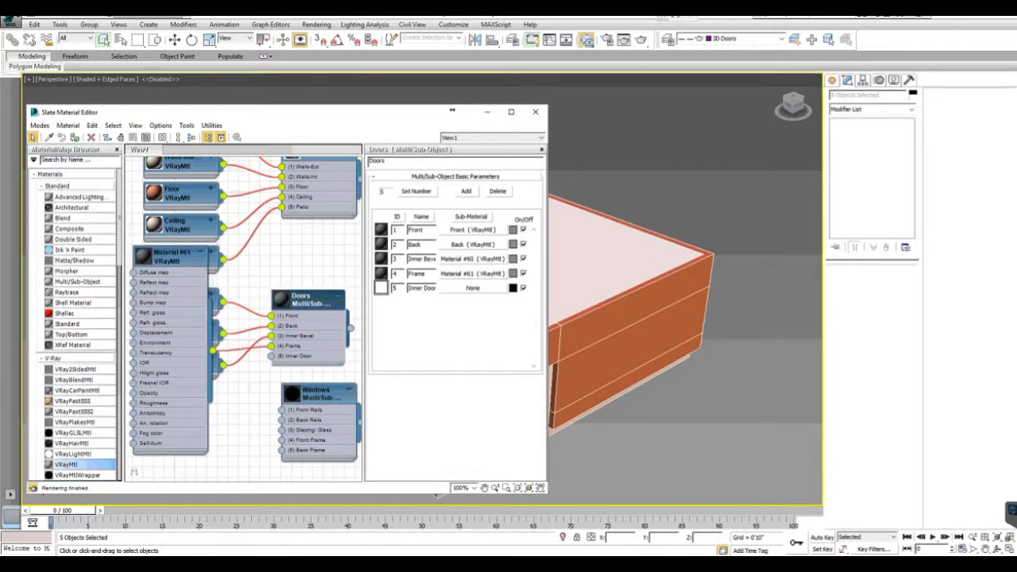
left_click(200, 252)
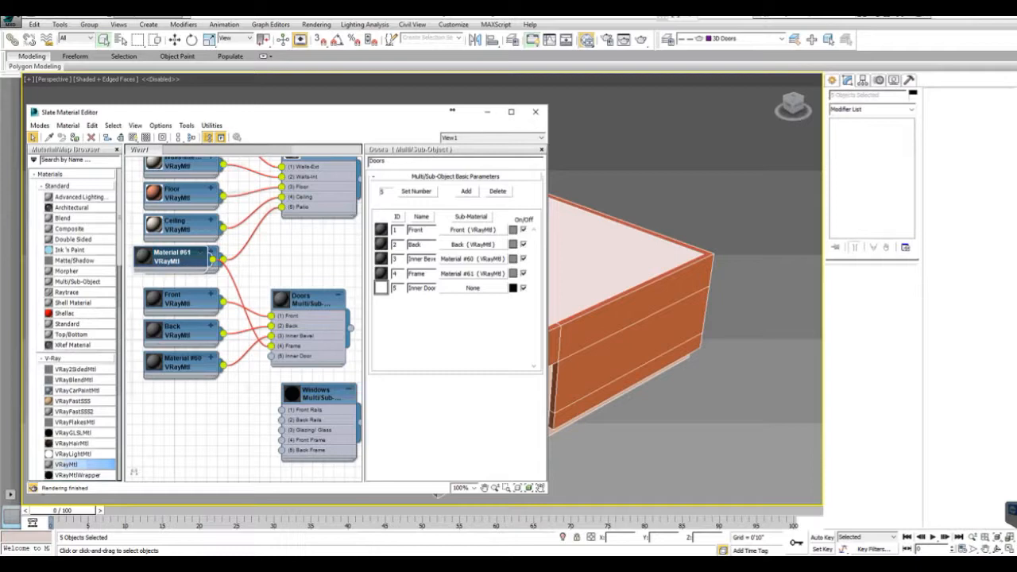
left_click_drag(66, 464, 271, 355)
left_click(200, 315)
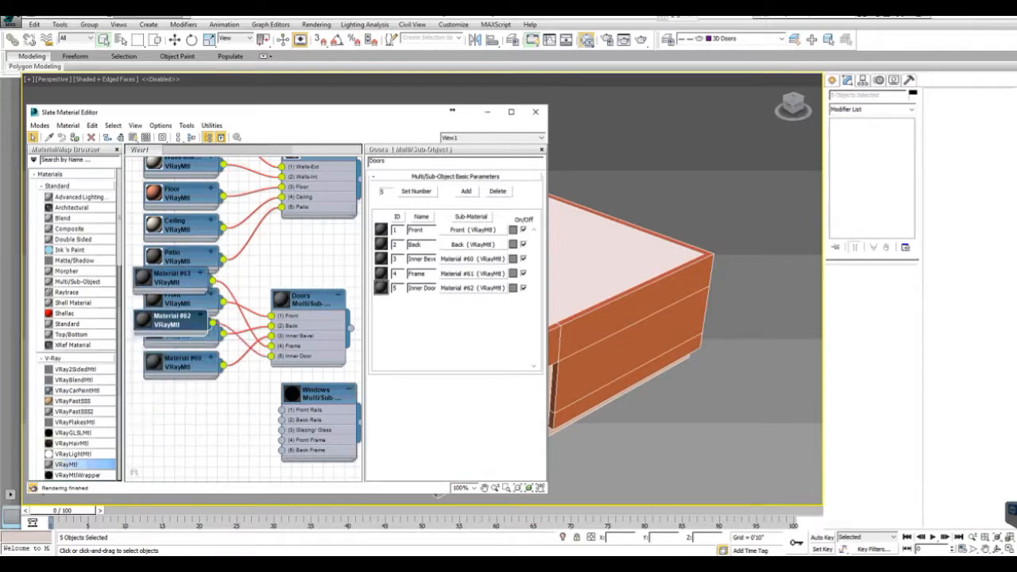
- Stack the Frame and Inner Door sub-material nodes in slot order below the Inner Bevel node, aligned with the column
left_click_drag(171, 277, 170, 393)
left_click_drag(170, 319, 181, 436)
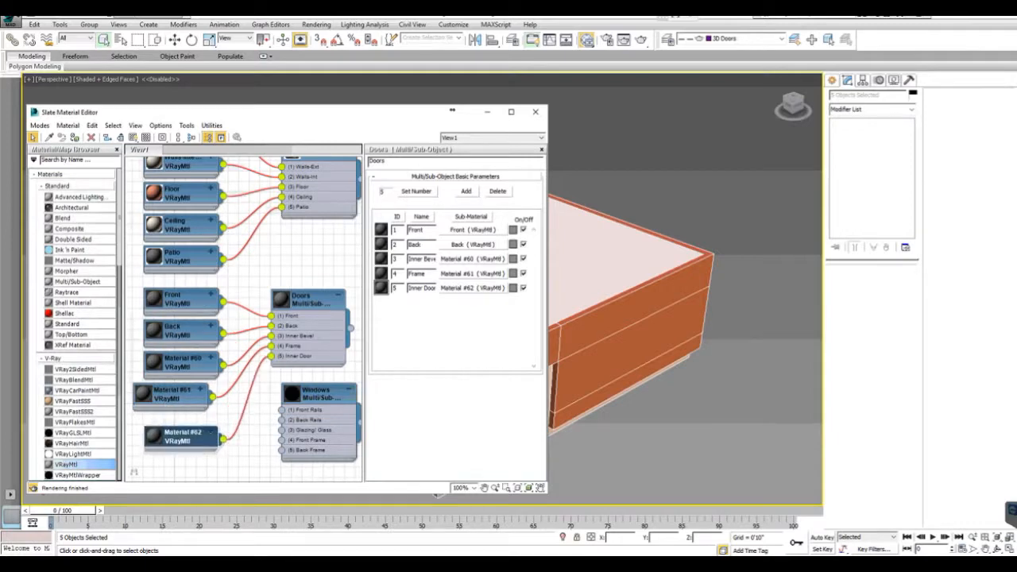
left_click_drag(171, 395, 181, 394)
left_click(182, 427)
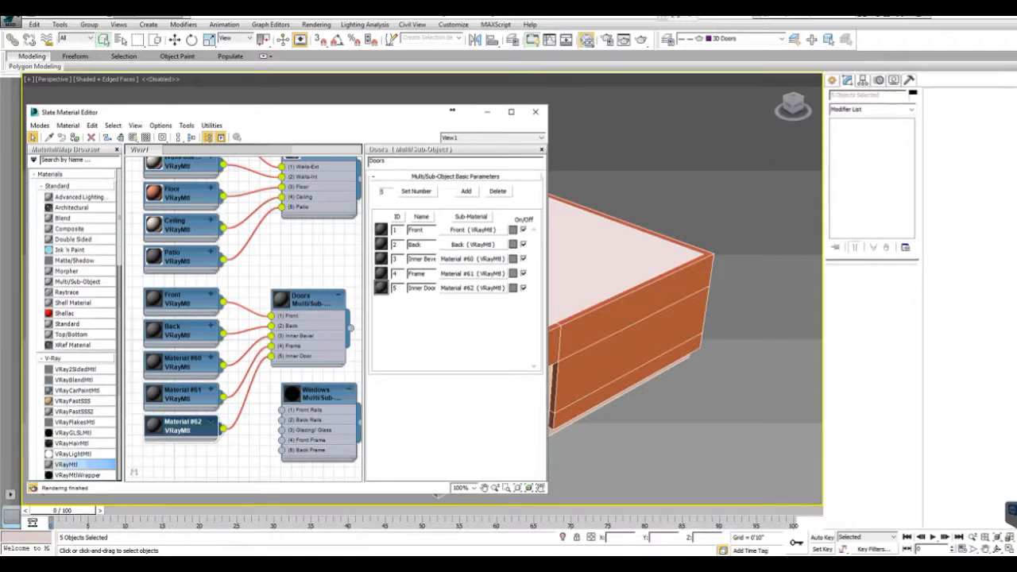
- Rename the VRayMtl connected to the Doors material's Inner Bevel slot as Inner Bevel
double_click(183, 363)
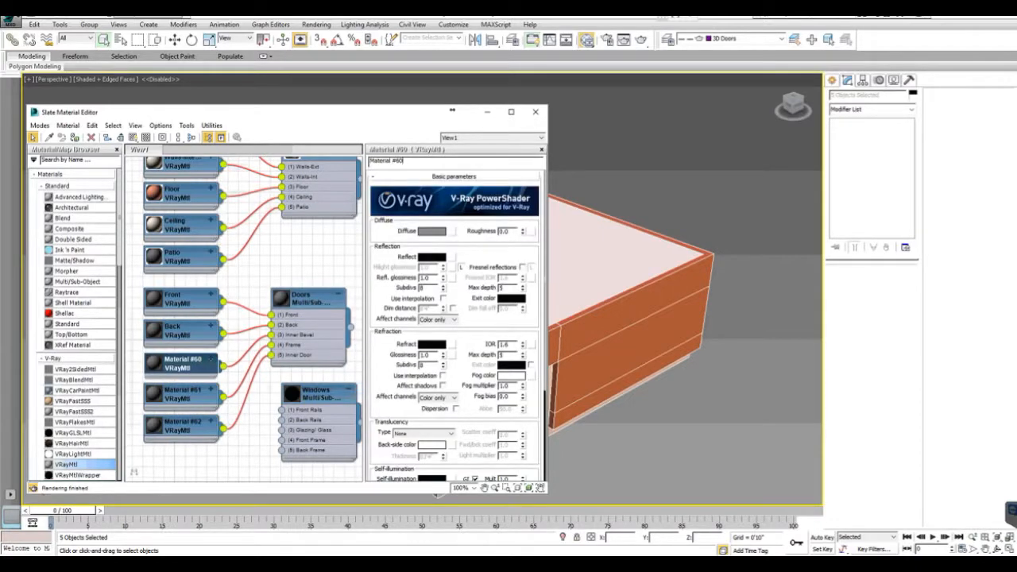
left_click_drag(404, 160, 369, 161)
type("Inner Bevel")
key("Return")
- Rename the Doors material's fourth and fifth sub-materials as FRame and Inner Door
double_click(183, 395)
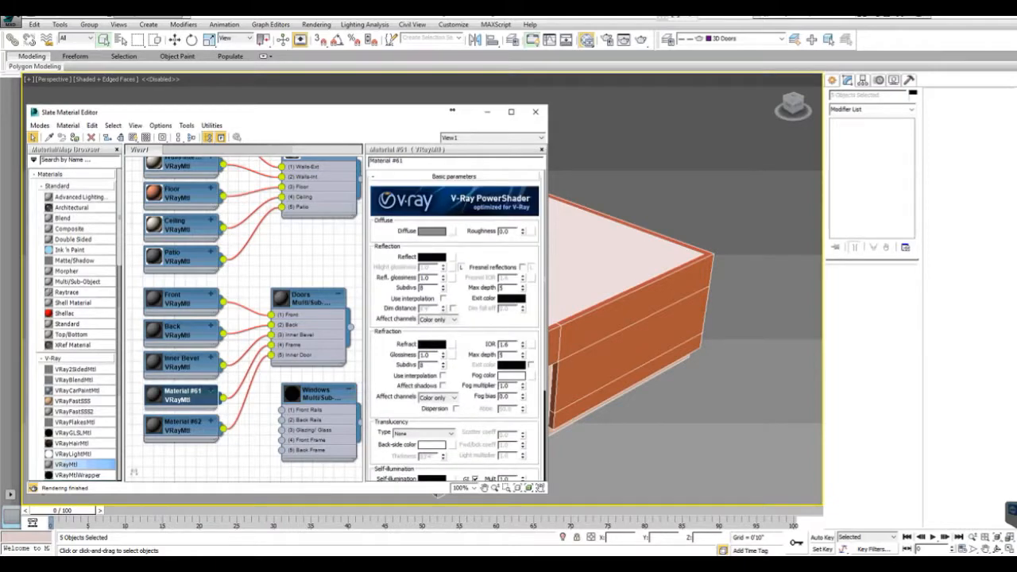
double_click(387, 160)
type("FRame")
key("Return")
double_click(182, 427)
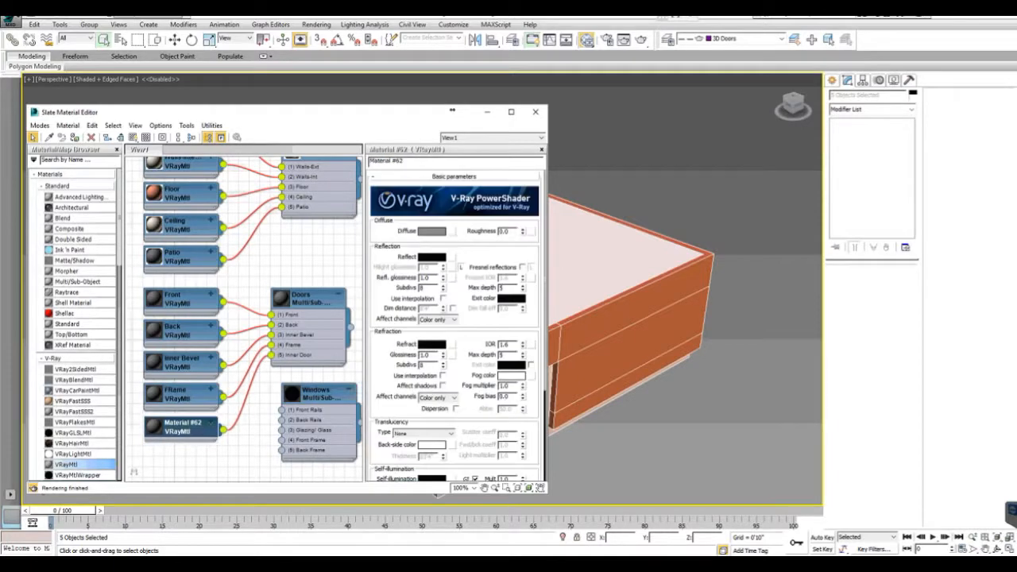
double_click(387, 160)
type("Inner Door")
key("Return")
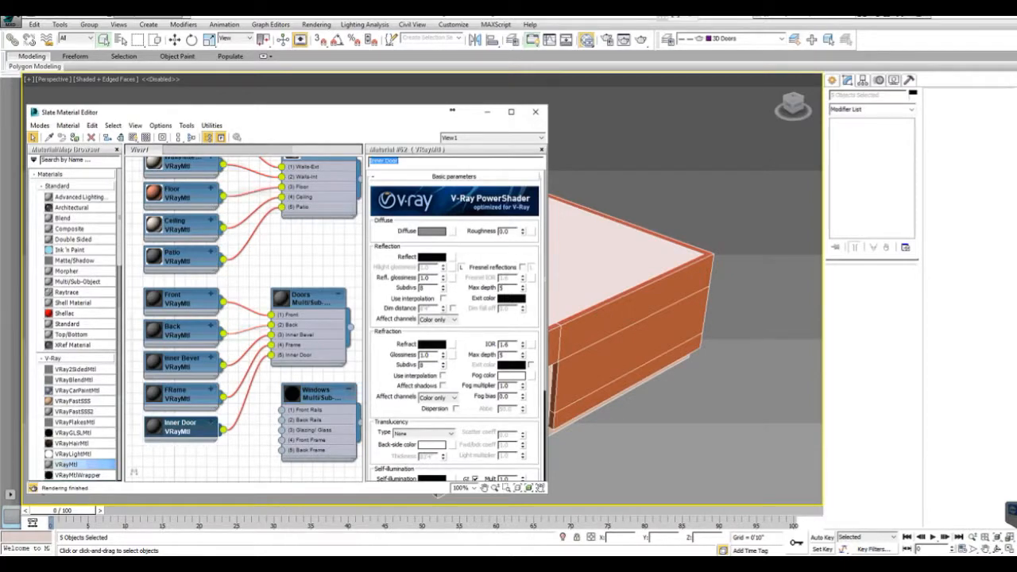
- Move the Windows Multi/Sub-Object node further down in line with the Doors node and show its parameters
scroll(245, 342, "down", 1)
middle_click_drag(245, 341, 248, 246)
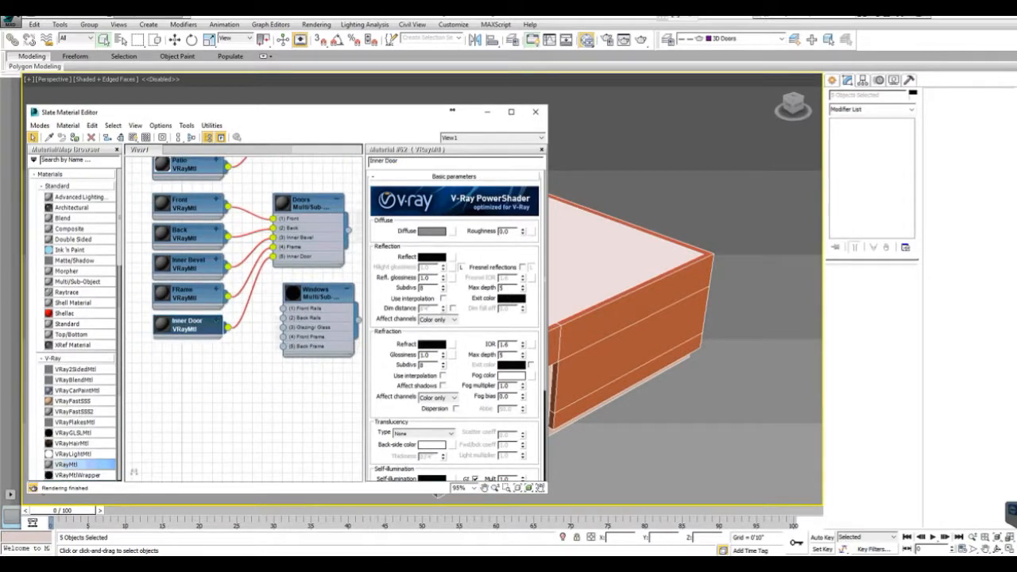
left_click_drag(318, 291, 308, 382)
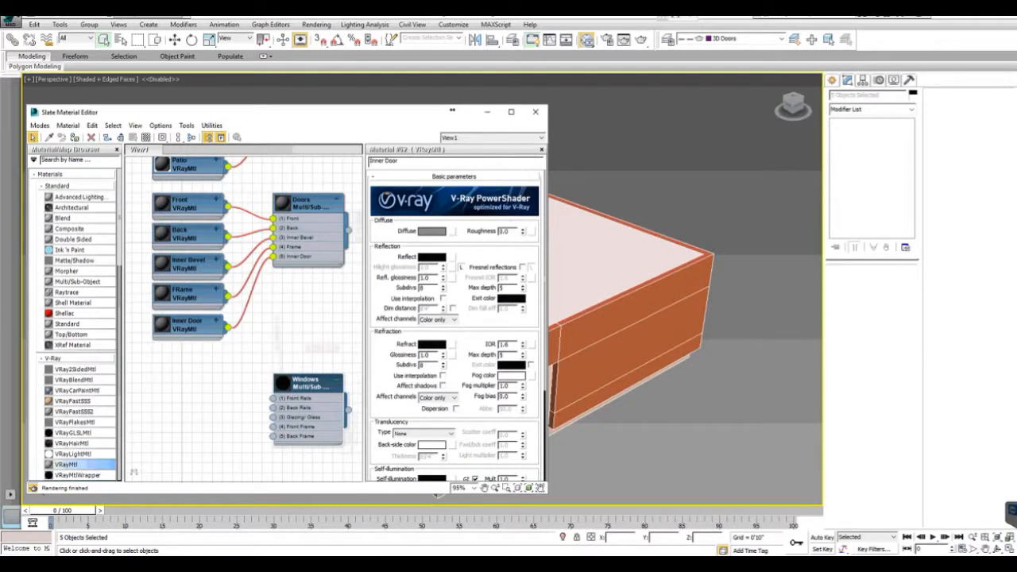
left_click(454, 176)
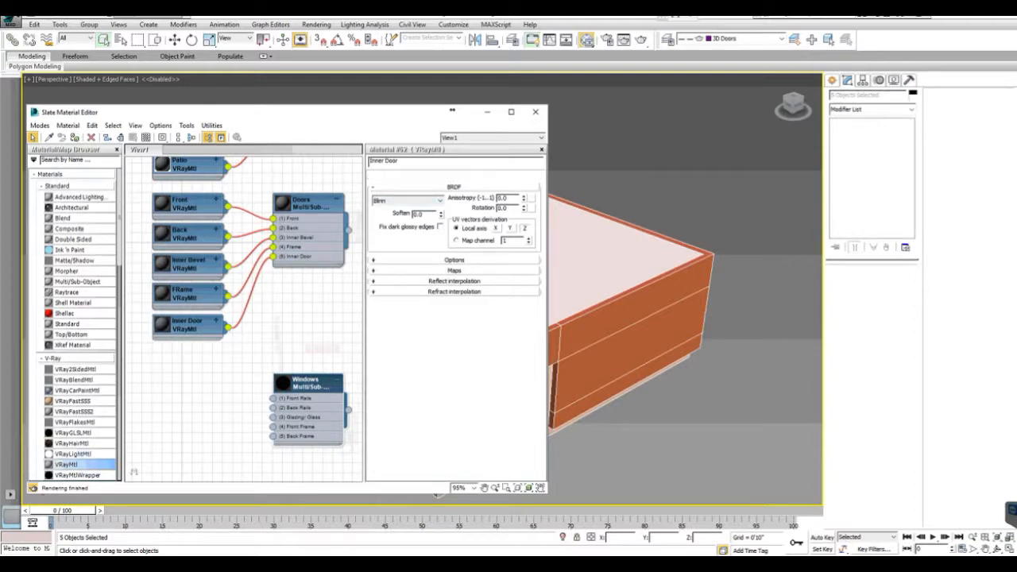
double_click(308, 383)
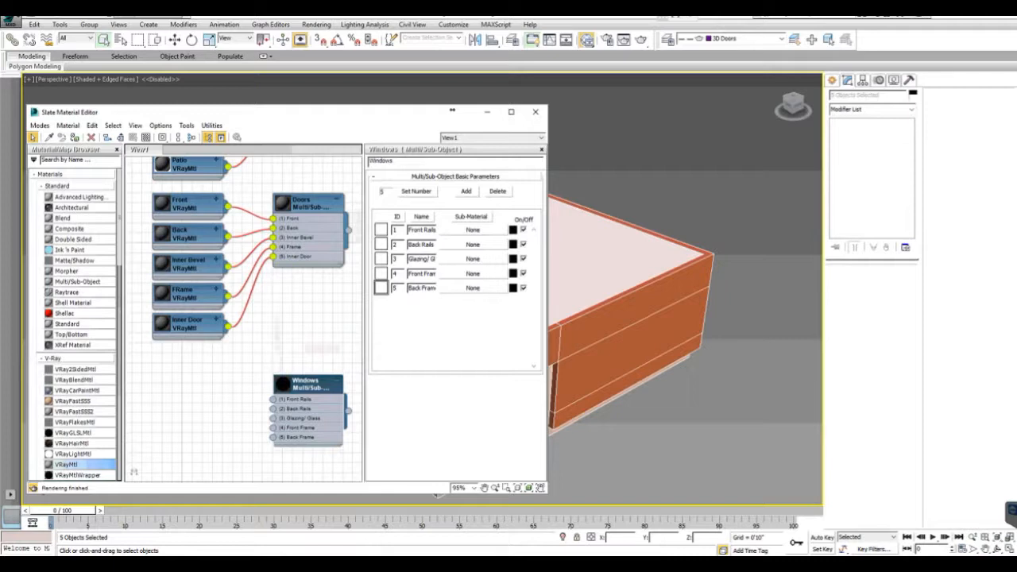
- Connect a new VRayMtl to the Windows material's Front Rails slot, collapse its node and align it below Inner Door
left_click_drag(66, 465, 273, 400)
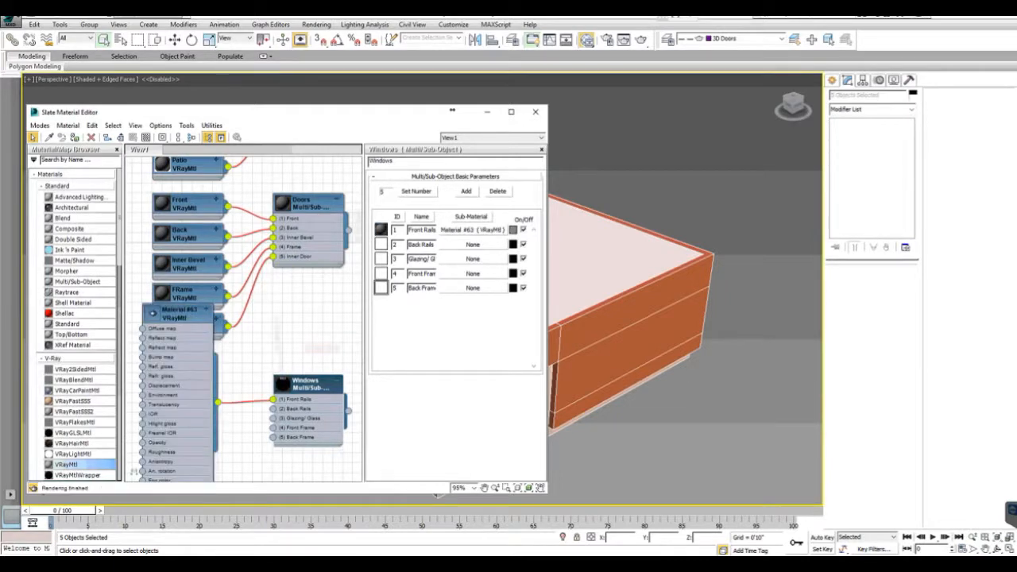
left_click(180, 313)
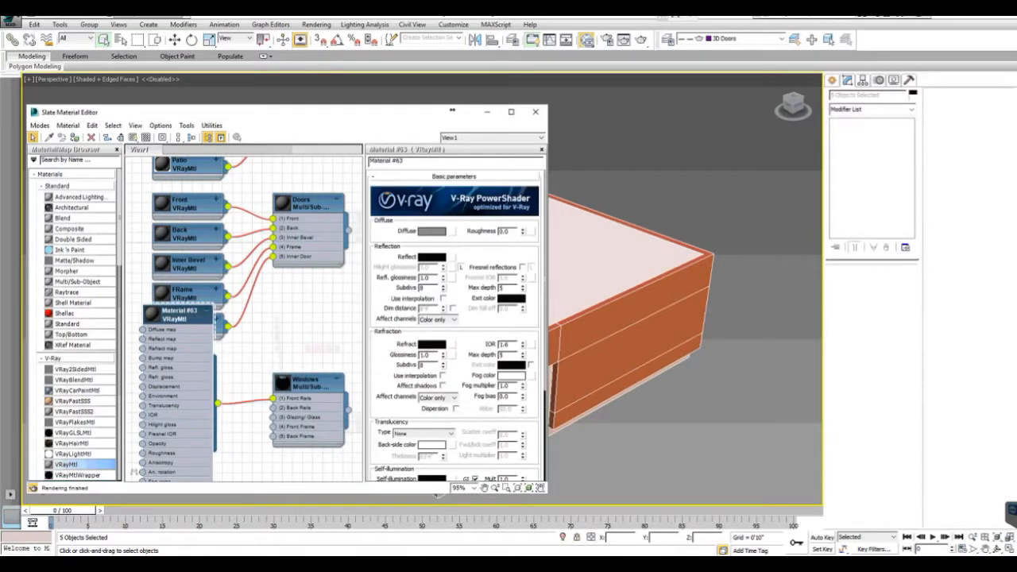
left_click(207, 311)
left_click_drag(191, 314, 200, 374)
- Rename the Windows material's first sub-material as Front Rails
double_click(306, 383)
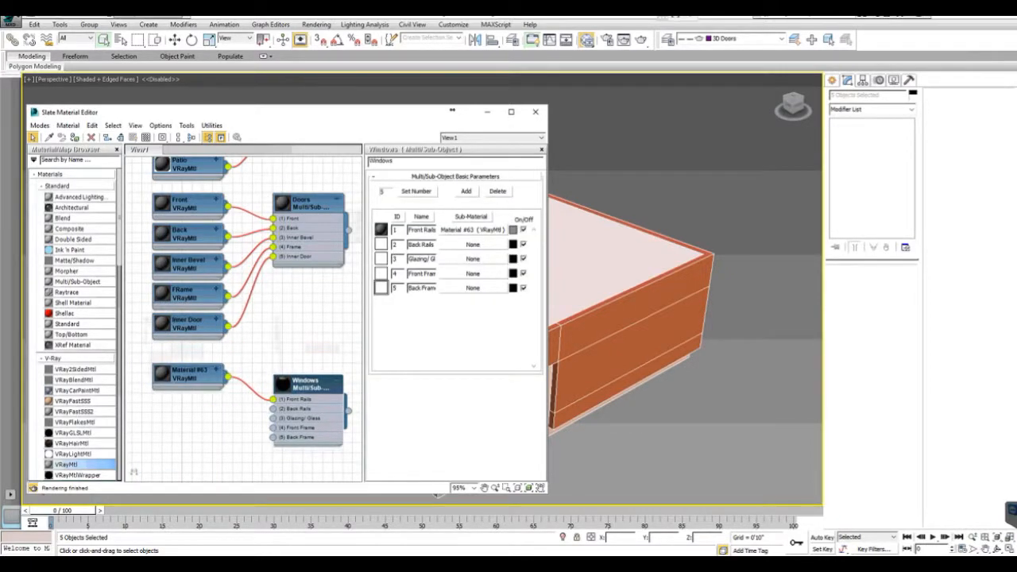
double_click(189, 374)
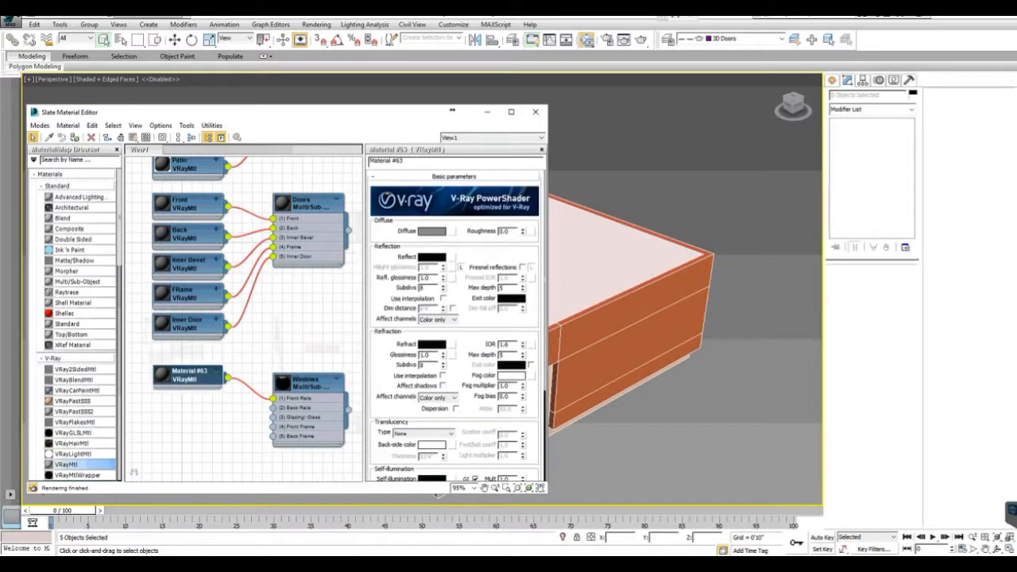
double_click(387, 161)
type("Front Rails")
key("Return")
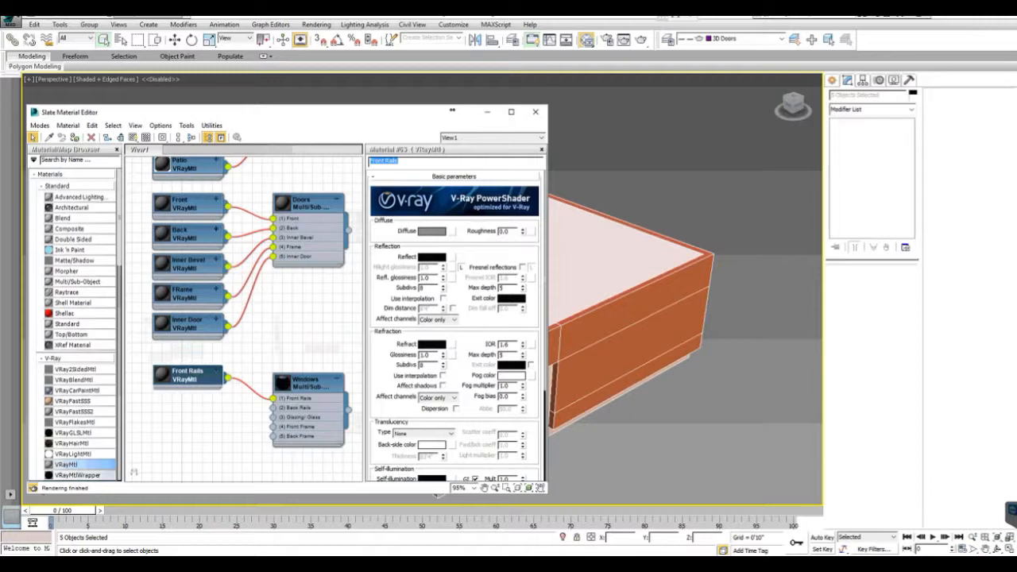
- Connect new VRayMtl materials to the Back Rails, Glazing, Front Frame and Back Frame slots of the Windows material
double_click(307, 383)
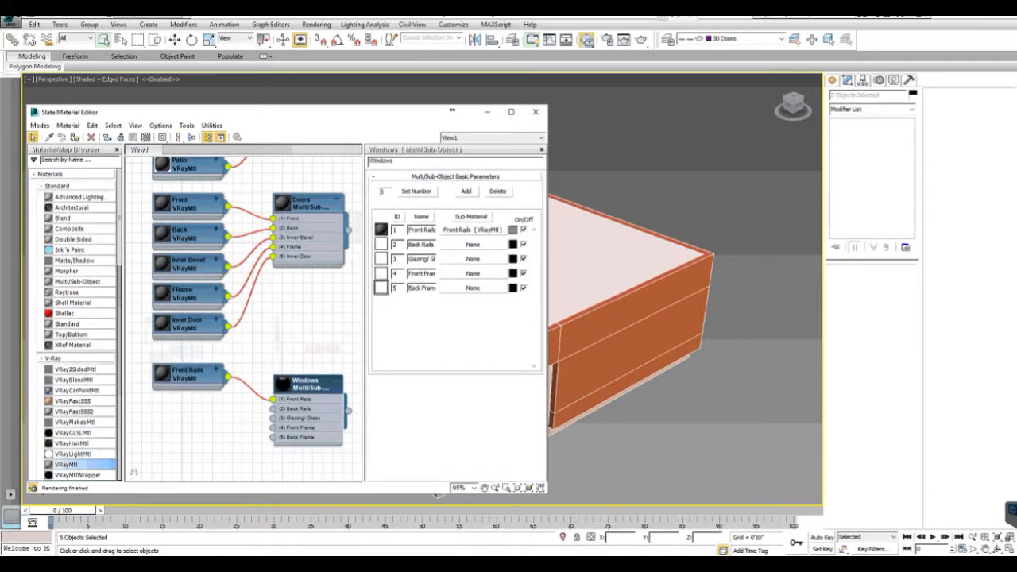
left_click_drag(67, 465, 274, 408)
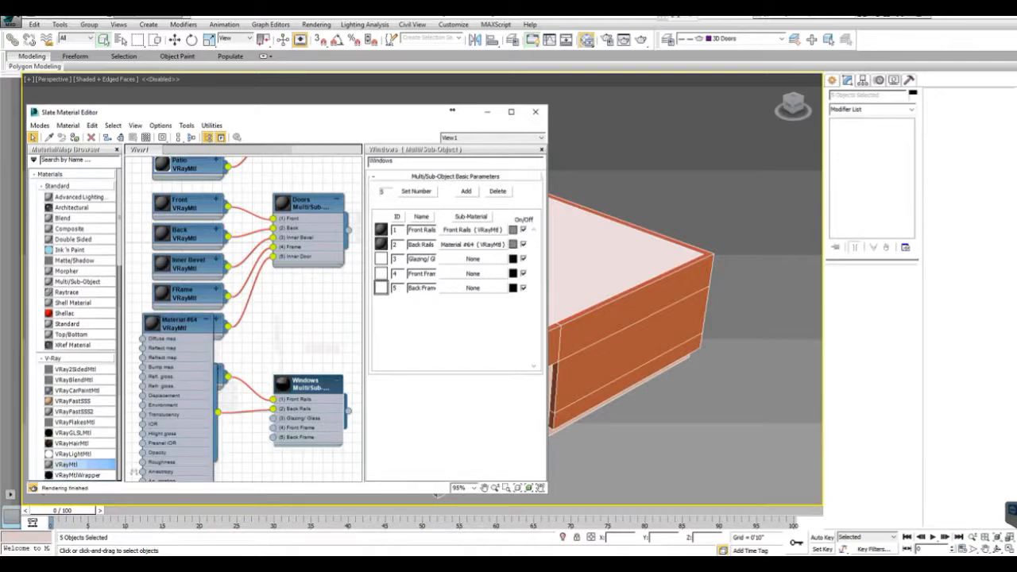
left_click_drag(66, 465, 274, 418)
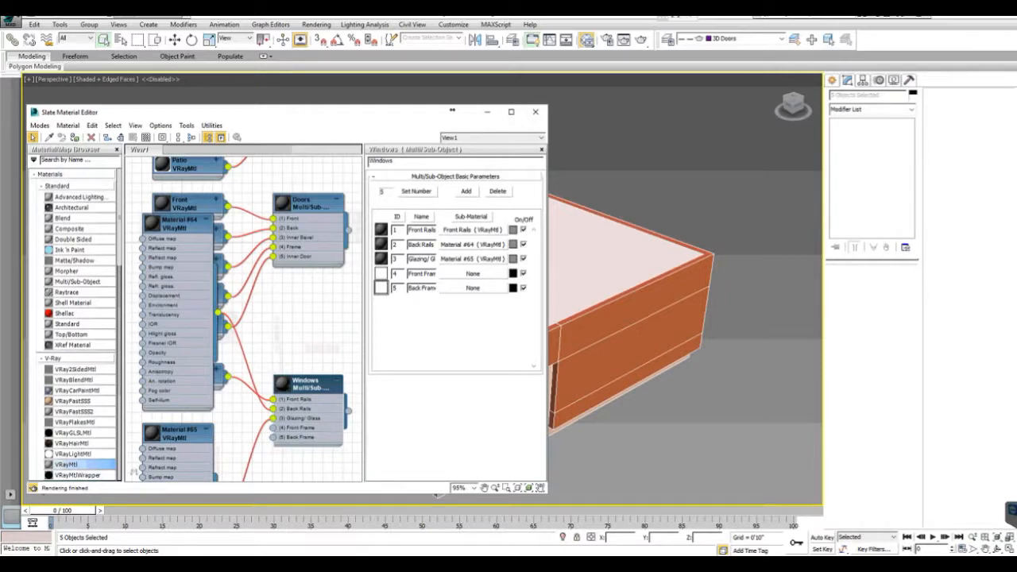
left_click_drag(66, 465, 273, 427)
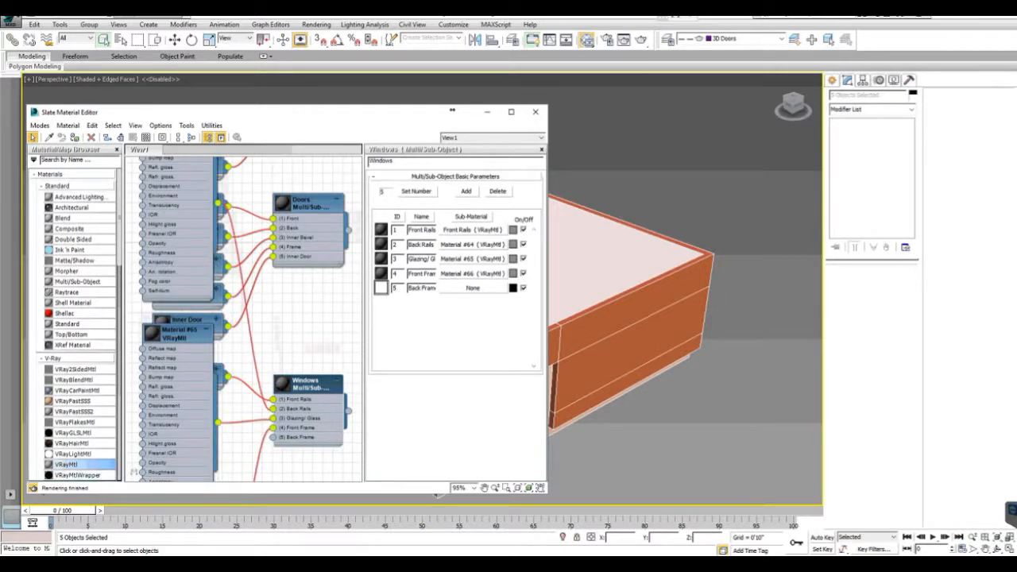
left_click_drag(67, 465, 274, 437)
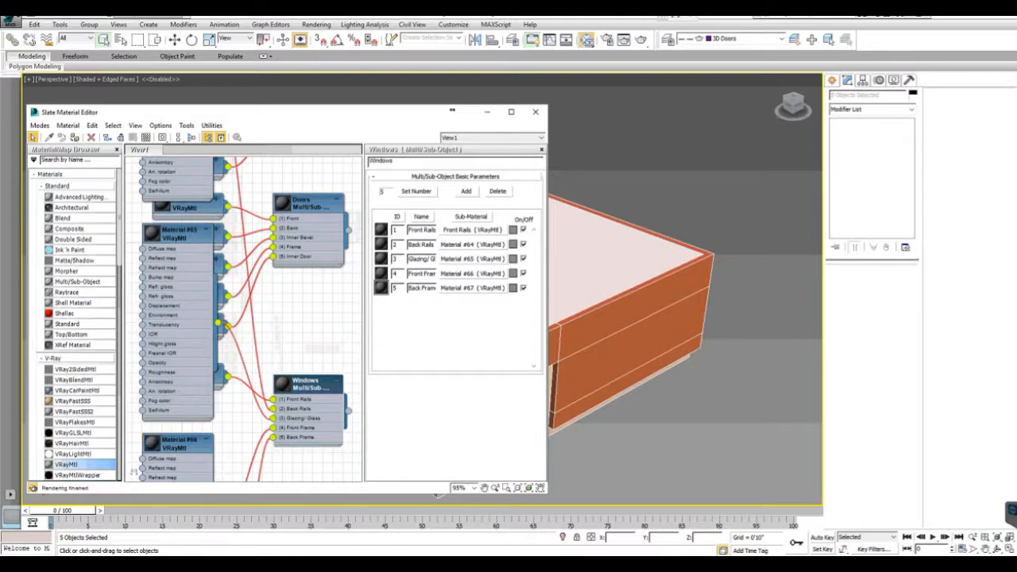
- Move the Glazing slot's VRayMtl node down near Front Rails and rename it as Back Frame
left_click_drag(179, 234, 199, 394)
double_click(199, 393)
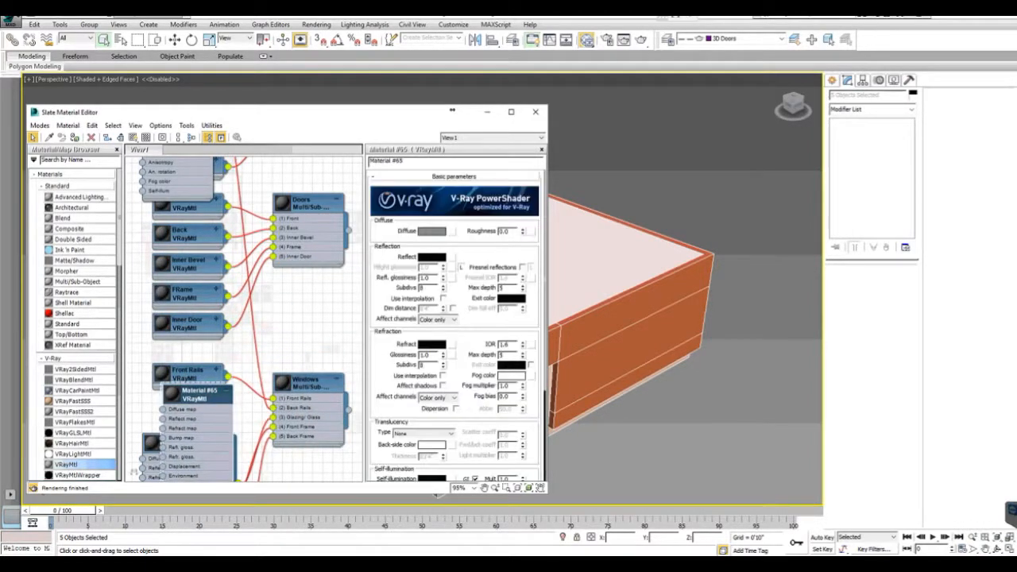
double_click(386, 161)
type("Back Frame")
key("Return")
- Collapse the Glazing and Back Rails slots' material nodes and place the Back Rails one directly below Front Rails
left_click(227, 391)
left_click_drag(206, 394, 186, 424)
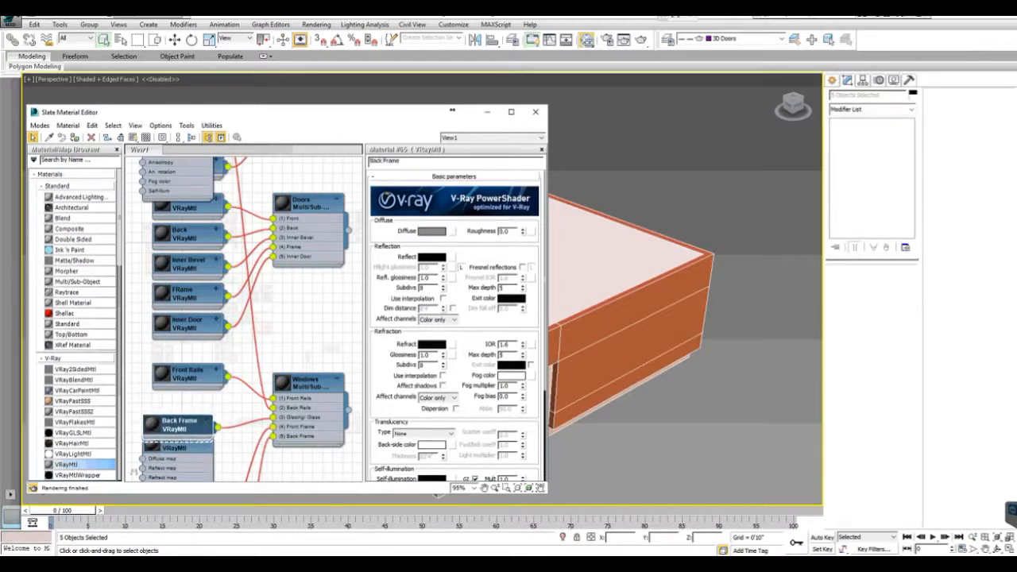
middle_click_drag(248, 302, 278, 556)
left_click(236, 266)
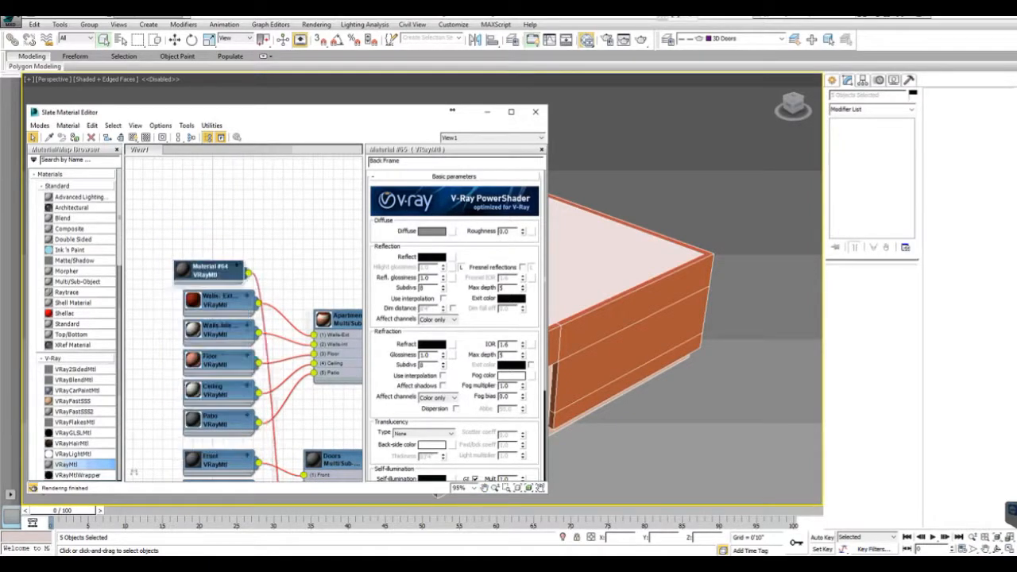
left_click_drag(215, 269, 296, 459)
middle_click_drag(295, 459, 244, 273)
left_click_drag(245, 273, 241, 472)
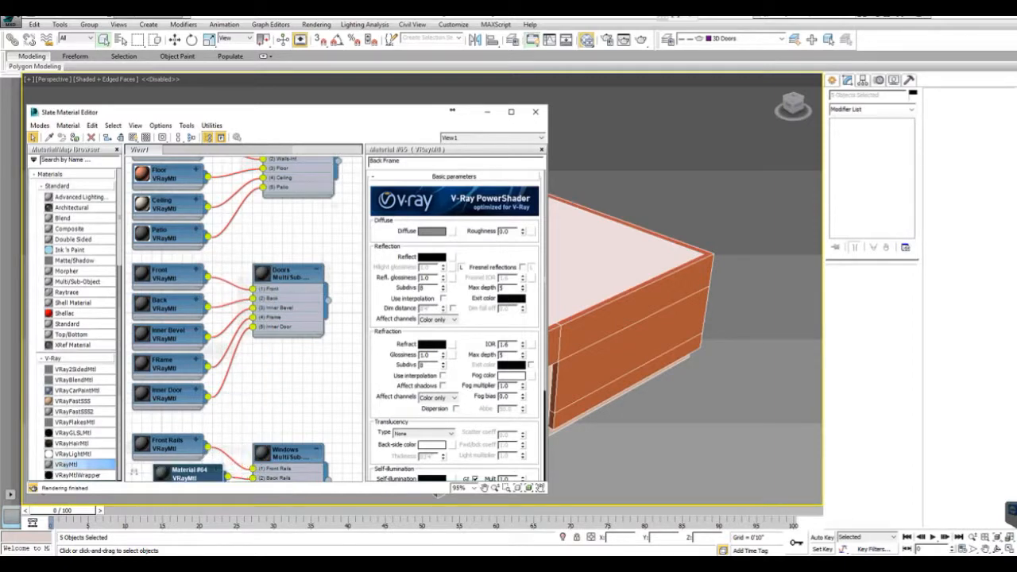
middle_click_drag(241, 471, 241, 330)
left_click_drag(233, 331, 213, 331)
- Collapse the Front Frame slot's material node and stack it and the Glazing slot's node in slot order, aligned with the column
left_click(203, 375)
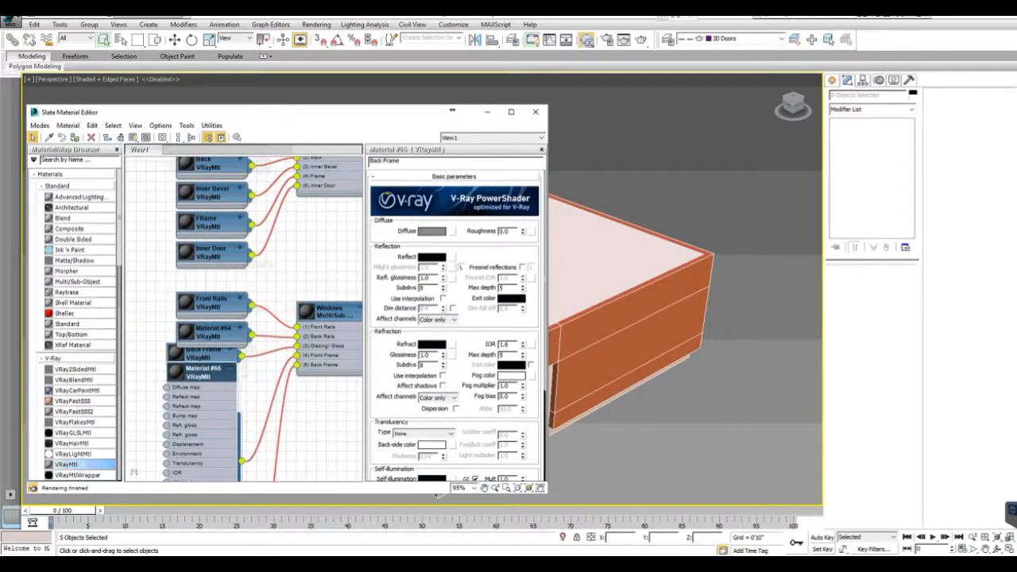
left_click(231, 369)
left_click_drag(213, 373, 213, 412)
left_click_drag(199, 351, 209, 360)
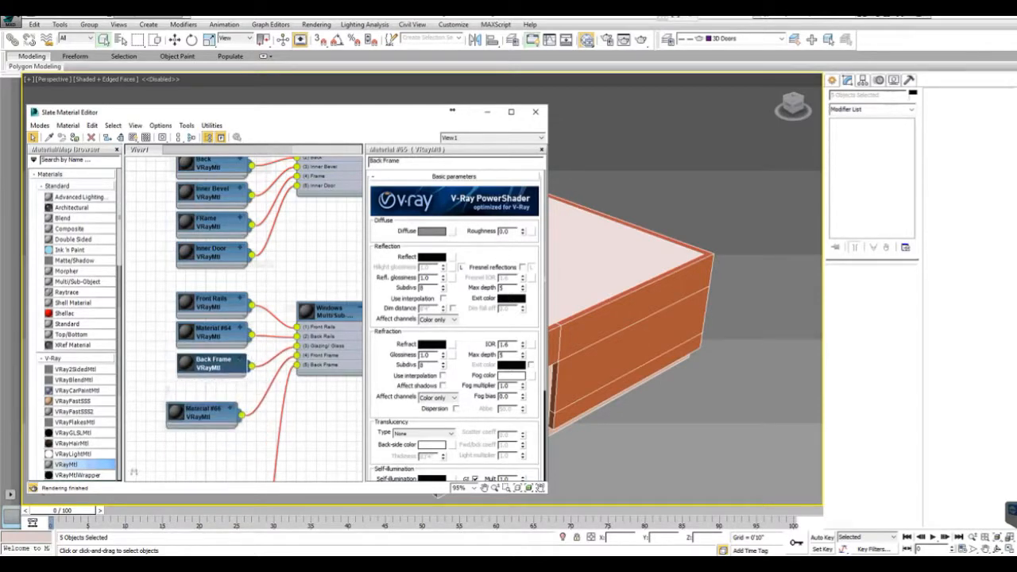
left_click_drag(205, 412, 215, 392)
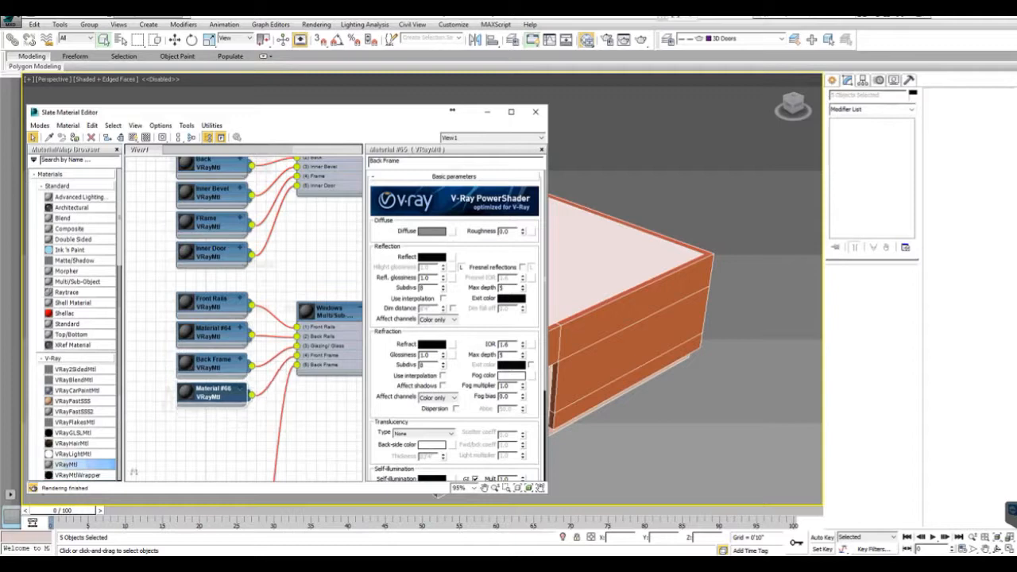
- Collapse the Back Frame slot's material node and place it at the end of the Windows sub-material column
scroll(301, 329, "down", 2)
middle_click_drag(312, 383, 272, 273)
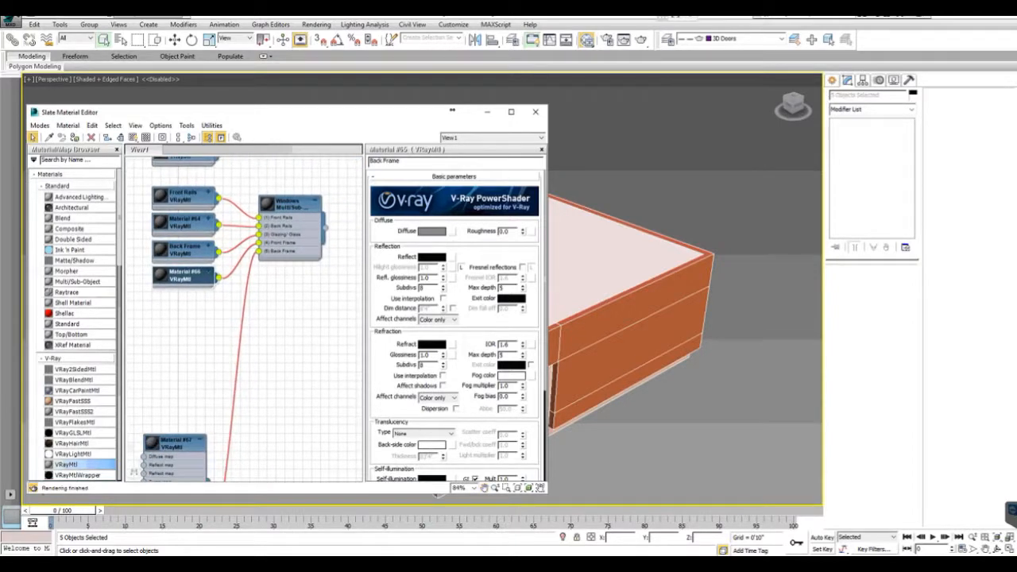
left_click_drag(175, 442, 182, 301)
middle_click_drag(254, 318, 264, 389)
scroll(256, 311, "up", 1)
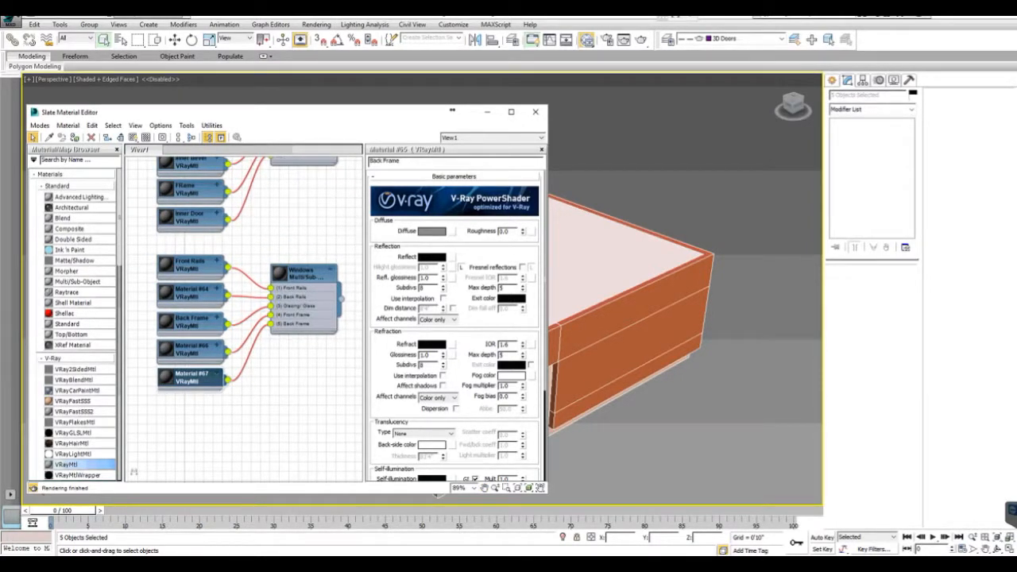
- Rename the sub-material connected to the Windows material's Glazing slot as Glazing
left_click(191, 322)
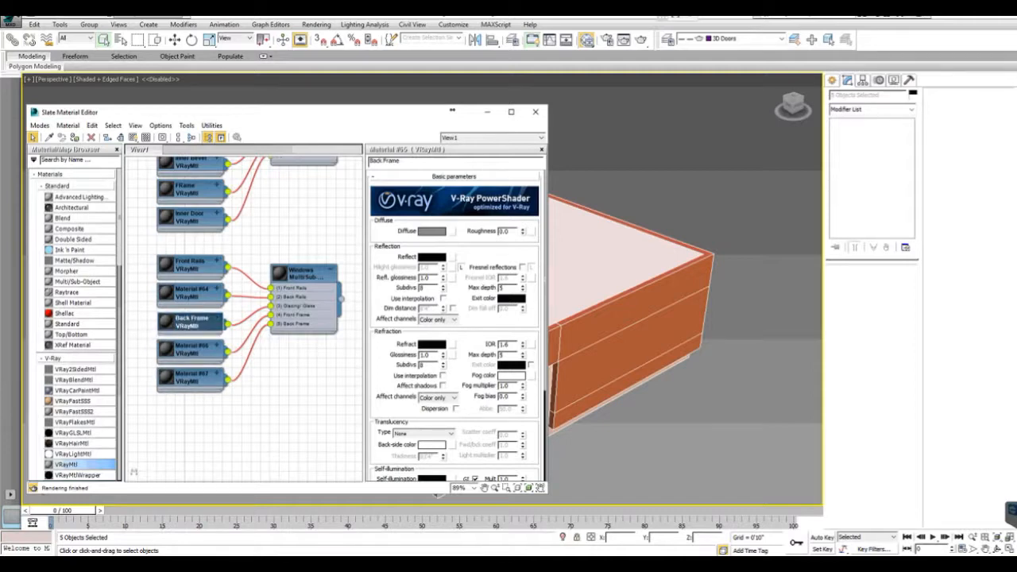
left_click_drag(407, 162, 367, 162)
type("Gla")
key("BackSpace")
type("lass")
type("ing")
key("Return")
- Rename the sub-material connected to the Windows material's Back Rails slot as Back Frame
double_click(191, 294)
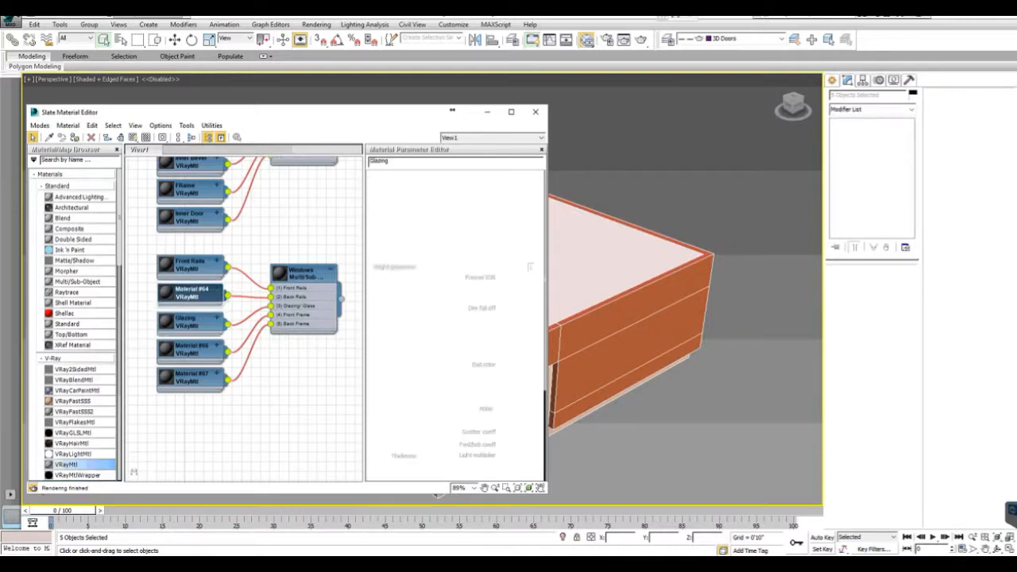
double_click(387, 161)
type("Back Frame")
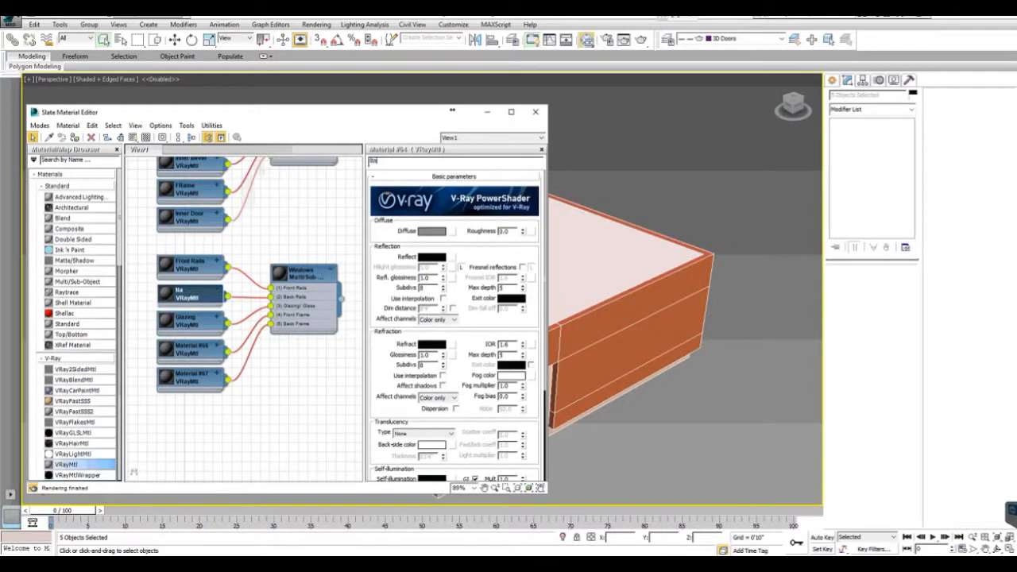
key("Return")
- Rename the Windows material's fourth and fifth sub-materials as Front Frame and Back Frame
double_click(191, 350)
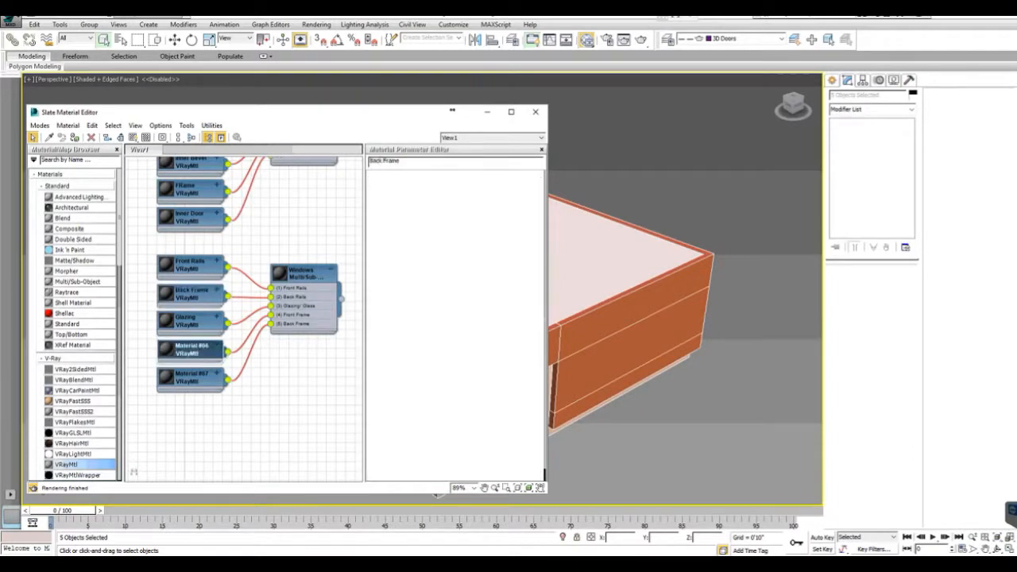
left_click_drag(405, 161, 369, 161)
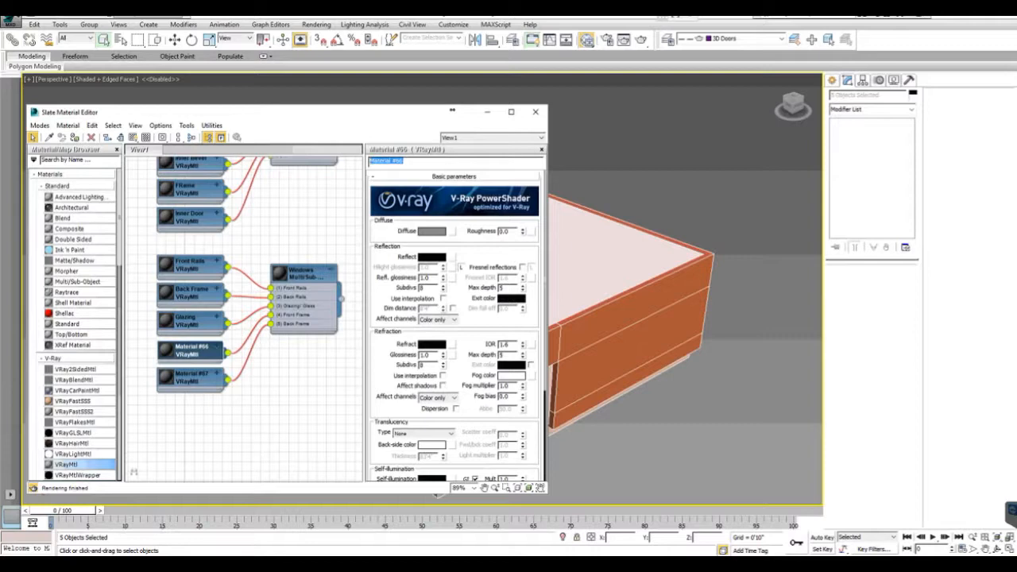
type("Front Frame")
key("Return")
double_click(192, 378)
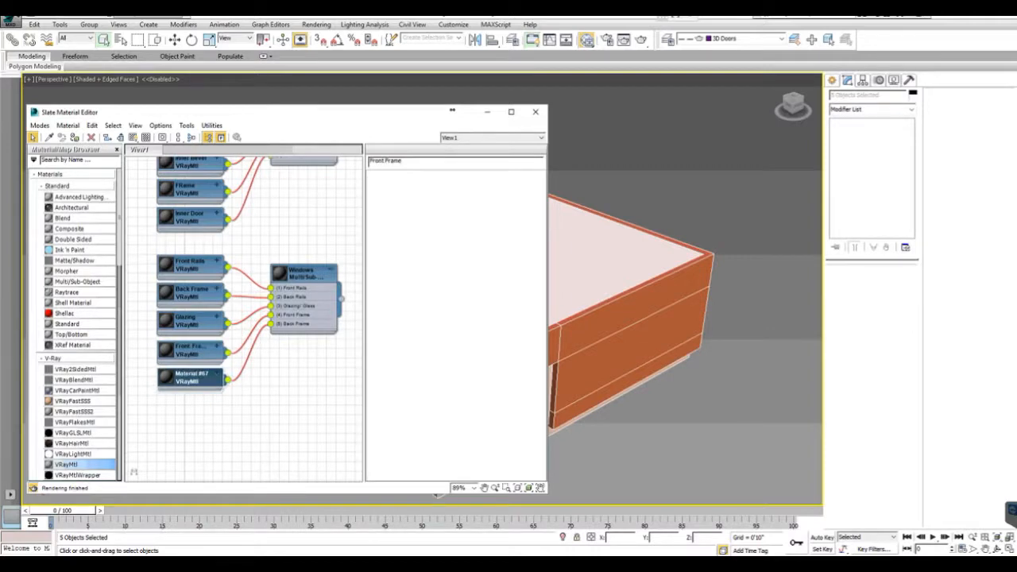
left_click_drag(406, 161, 369, 162)
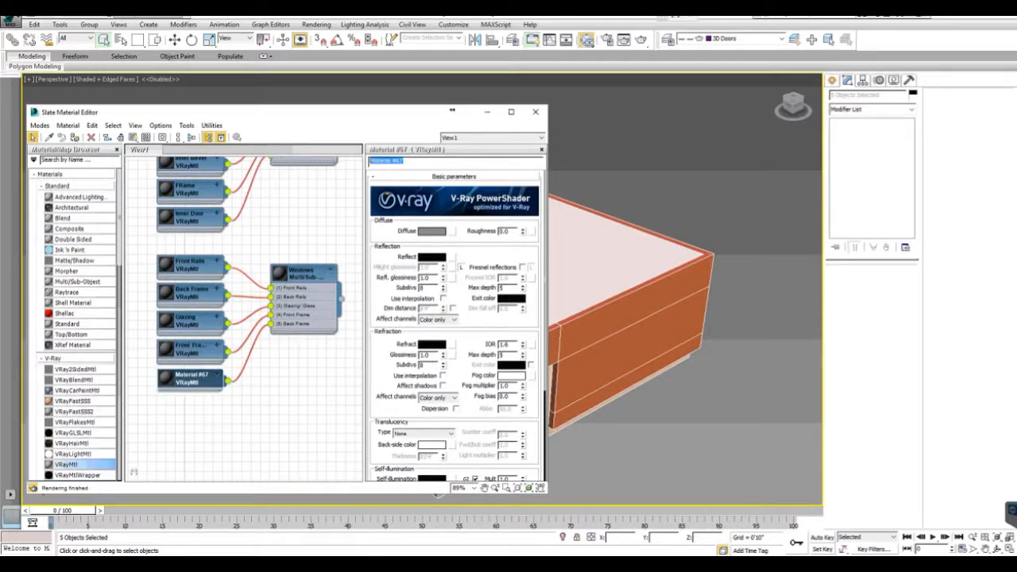
type("Back Frame")
key("Return")
middle_click_drag(263, 381, 248, 445)
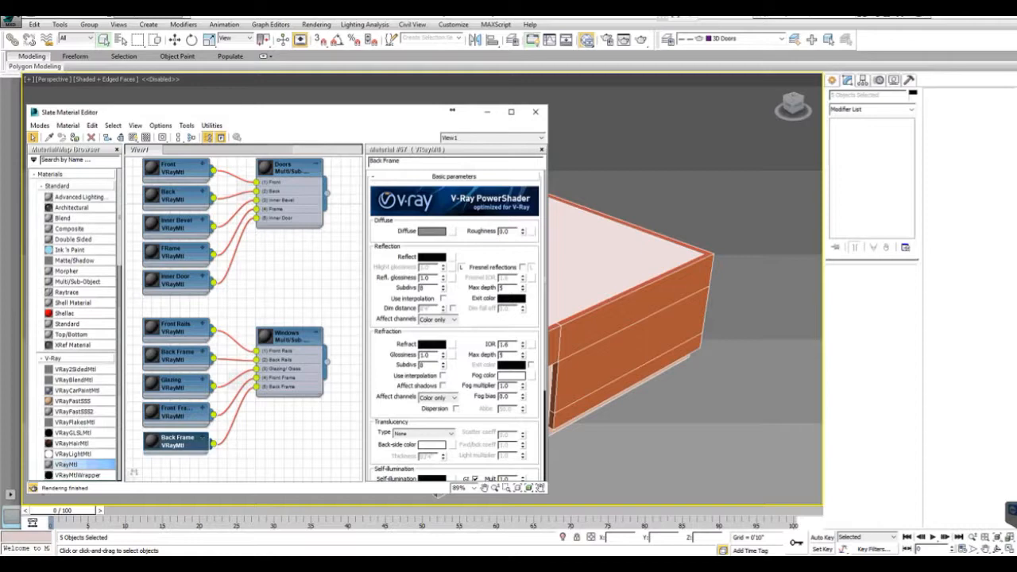
- Set the diffuse colour of the Windows material's fifth sub-material, Back Frame, to white (255) and paste that white into Front Frame's diffuse
left_click(431, 231)
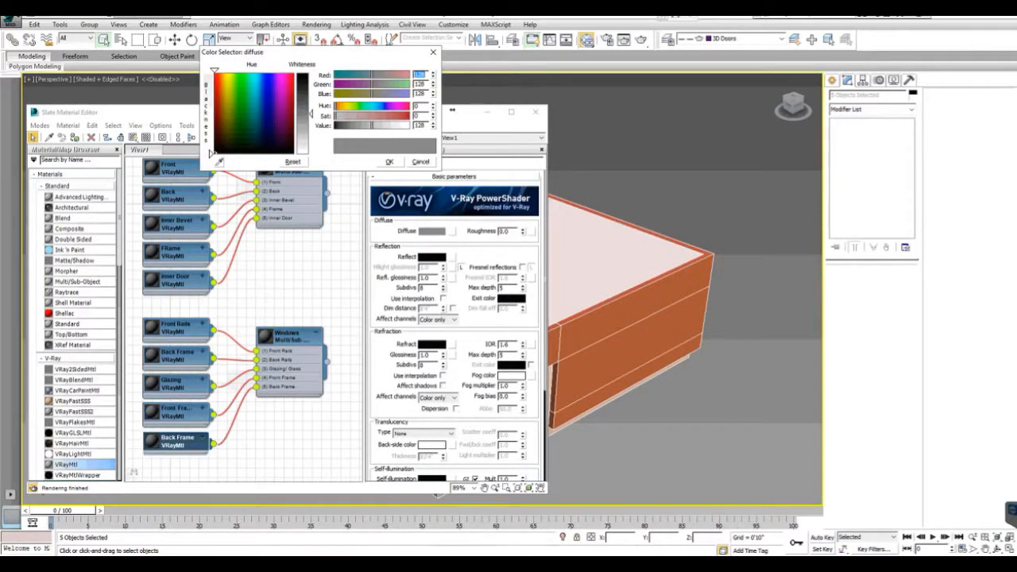
left_click_drag(310, 115, 311, 154)
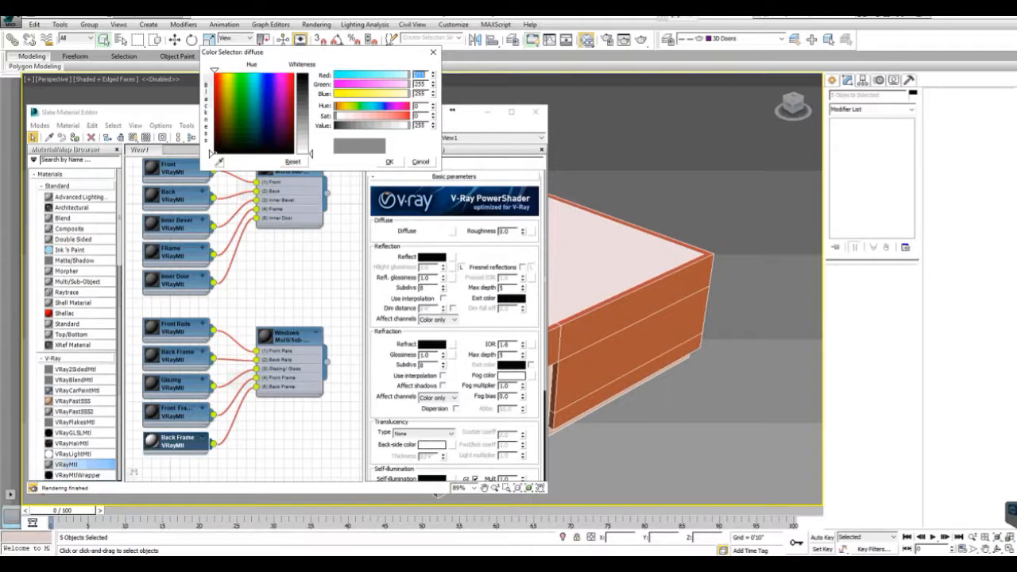
key("Return")
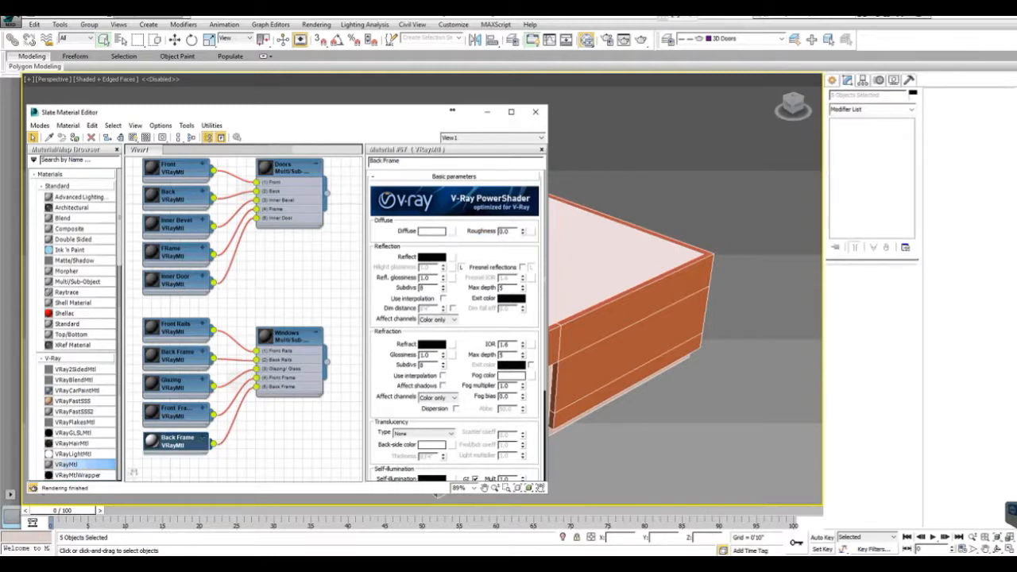
double_click(176, 413)
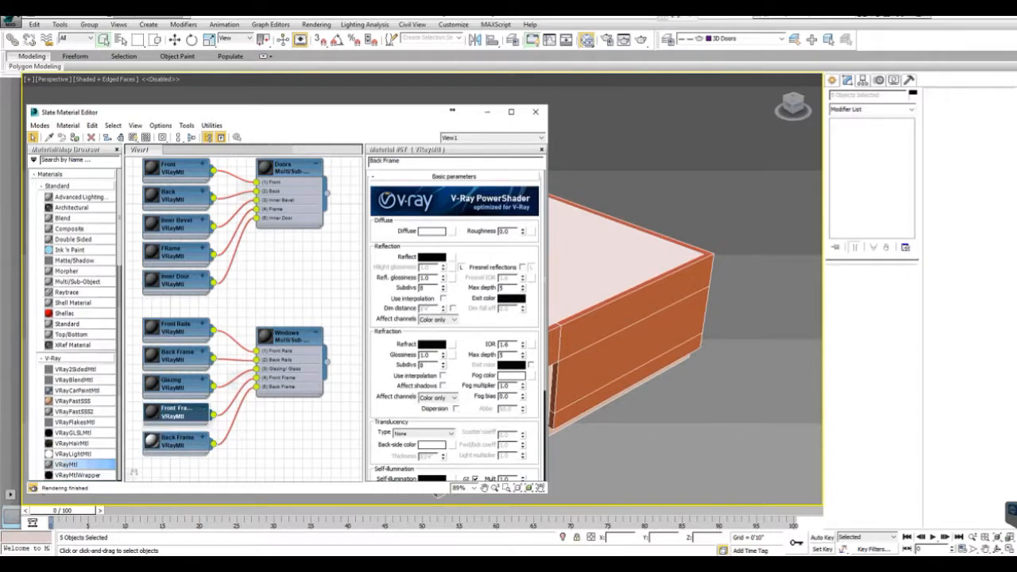
right_click(439, 232)
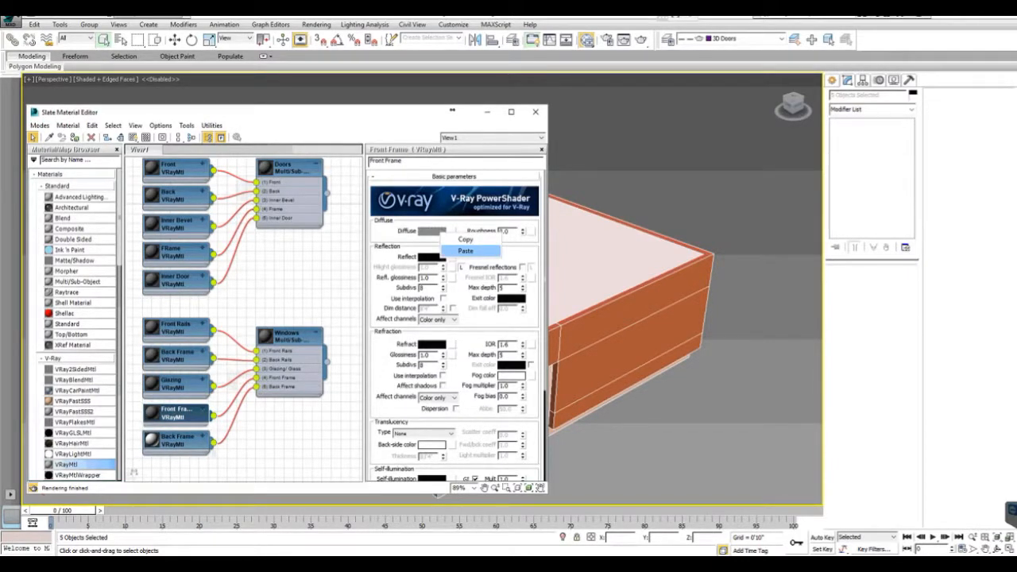
left_click(466, 252)
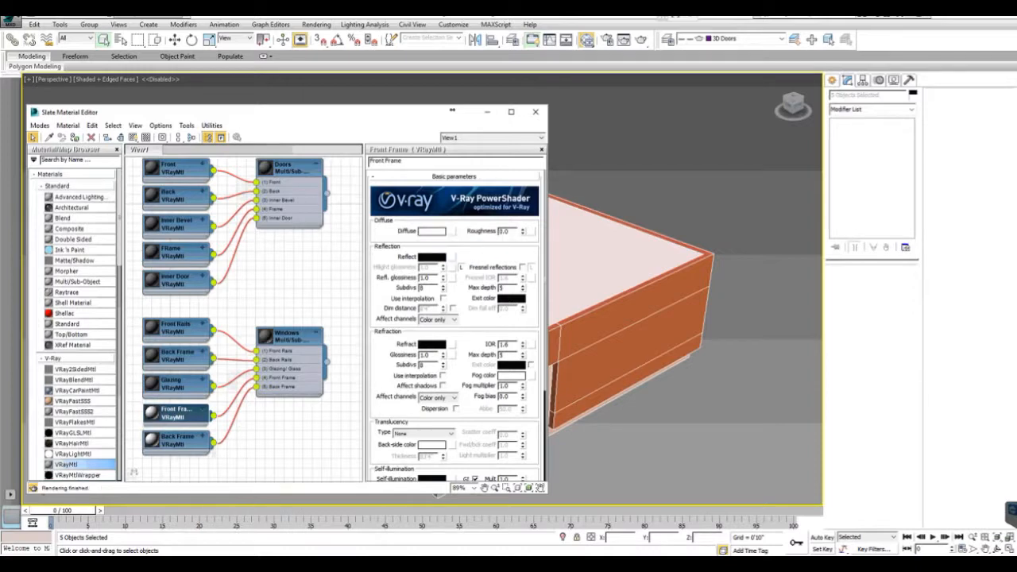
- Paste the white diffuse colour into the Windows sub-materials feeding the Back Rails and Front Rails slots
left_click(177, 356)
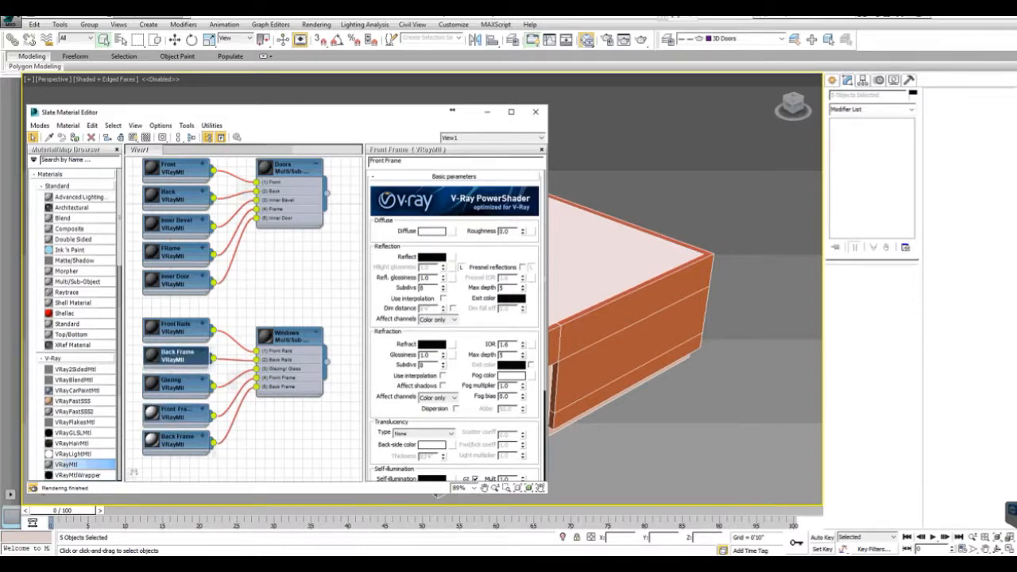
double_click(178, 356)
right_click(433, 231)
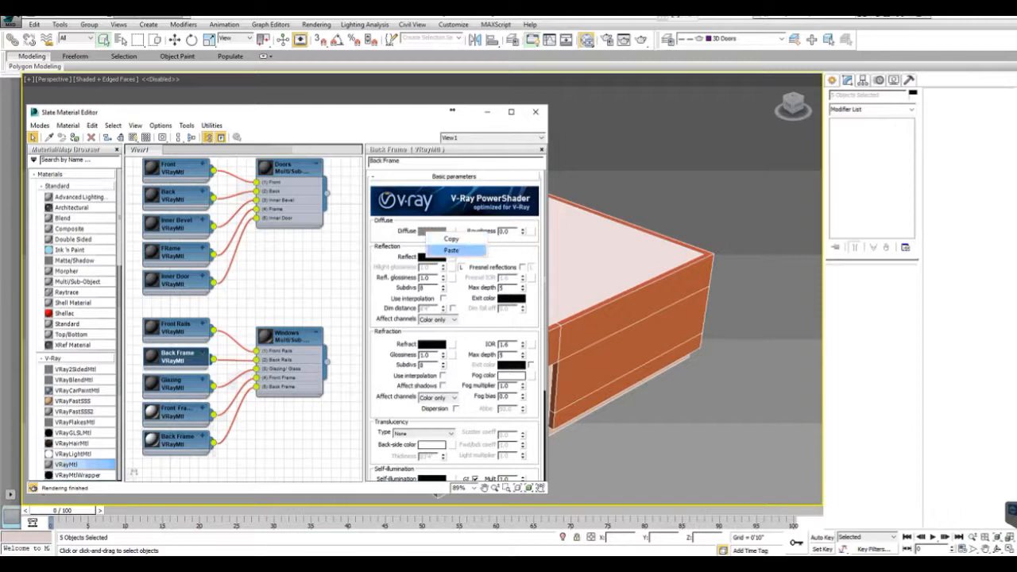
left_click(450, 250)
double_click(176, 328)
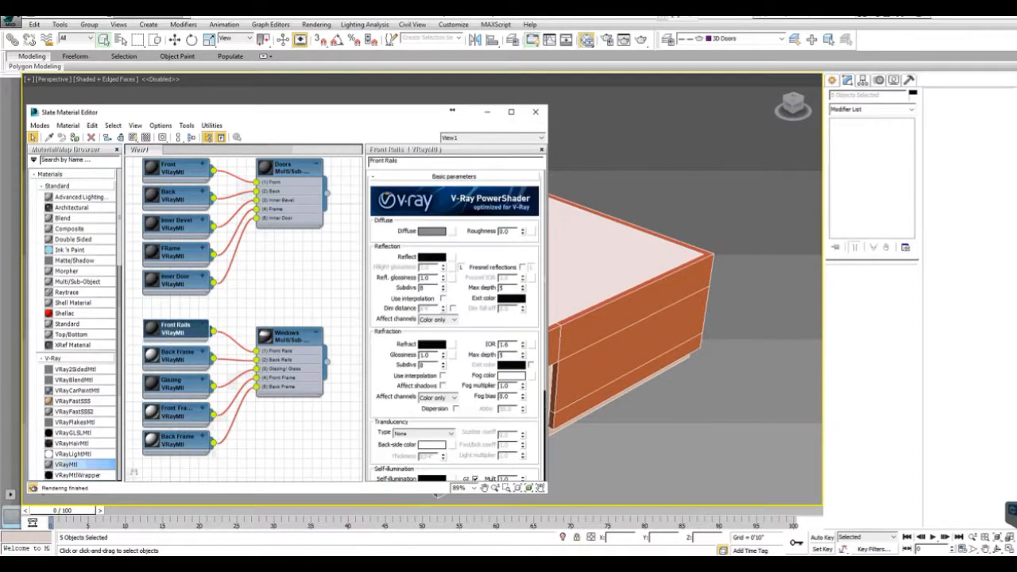
right_click(433, 231)
left_click(458, 238)
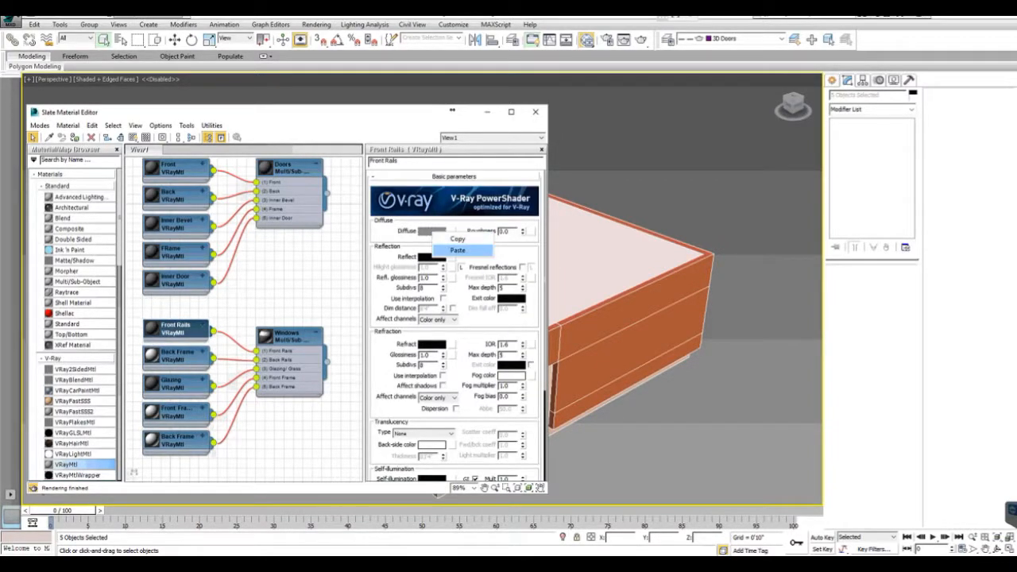
- Set the Glazing sub-material's diffuse colour to pure black (0, 0, 0)
double_click(176, 383)
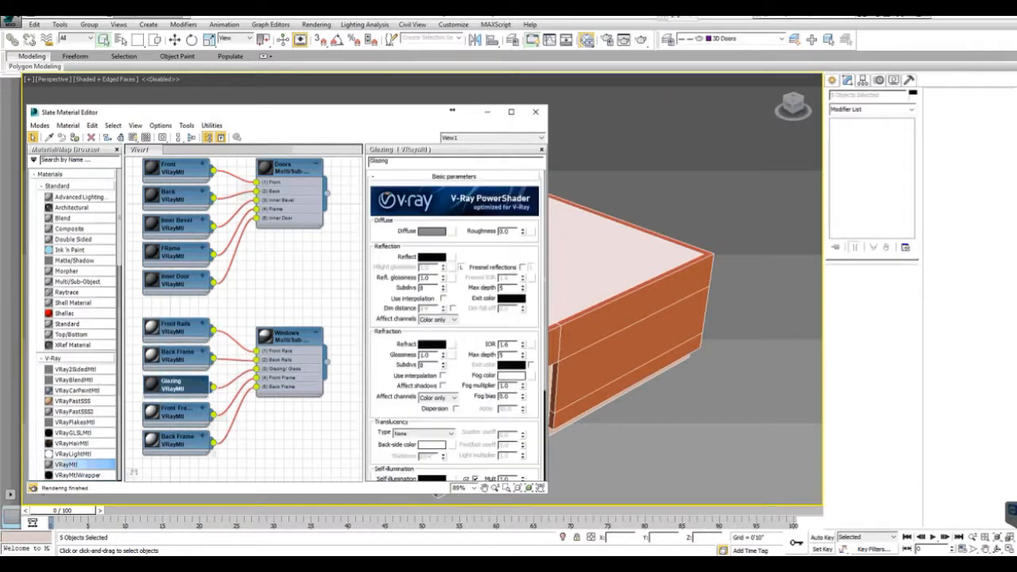
left_click(432, 231)
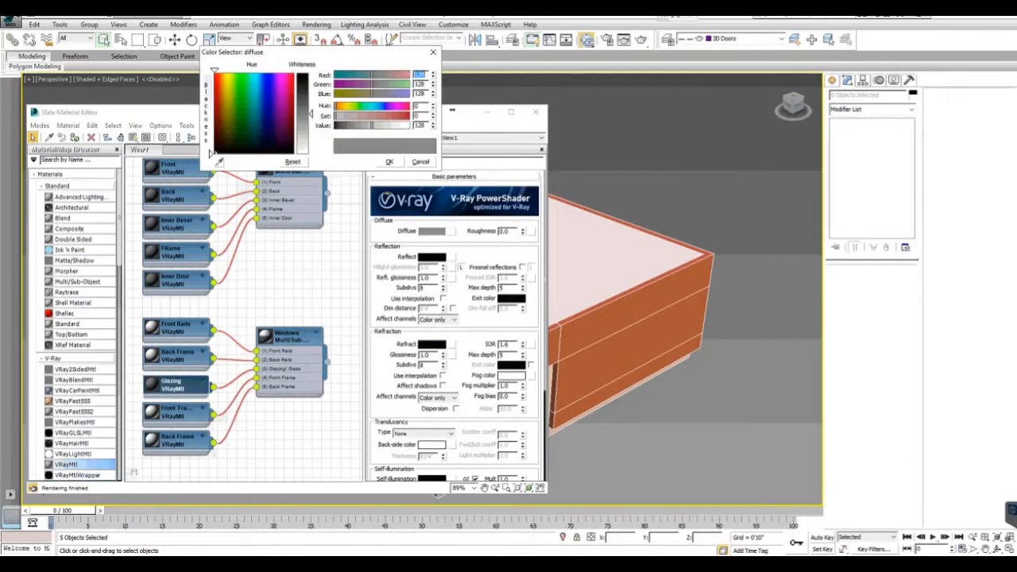
left_click_drag(311, 114, 311, 73)
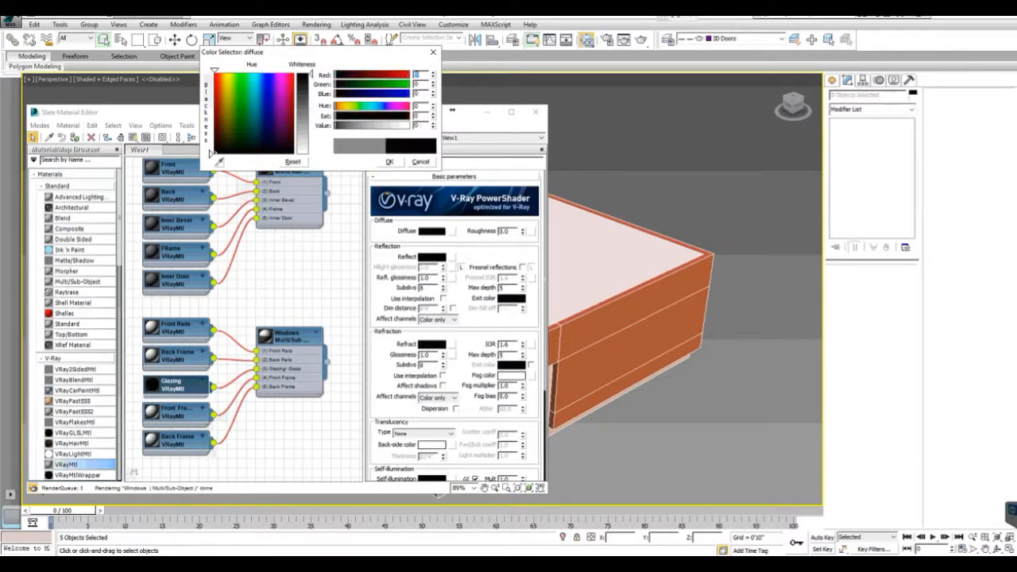
left_click(389, 162)
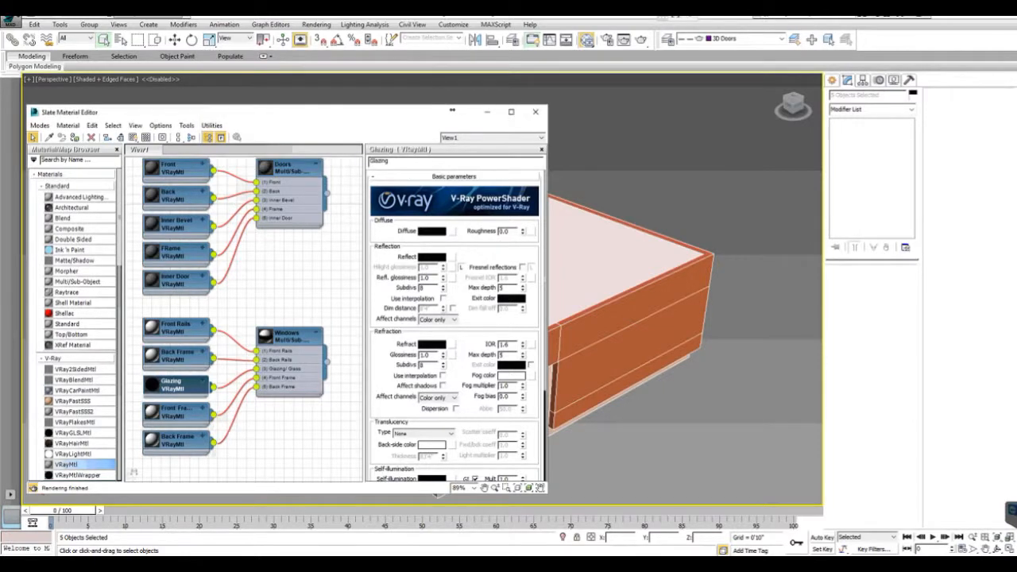
- Set the Glazing sub-material's reflection colour to a very dark grey with red, green and blue at 17
left_click(432, 256)
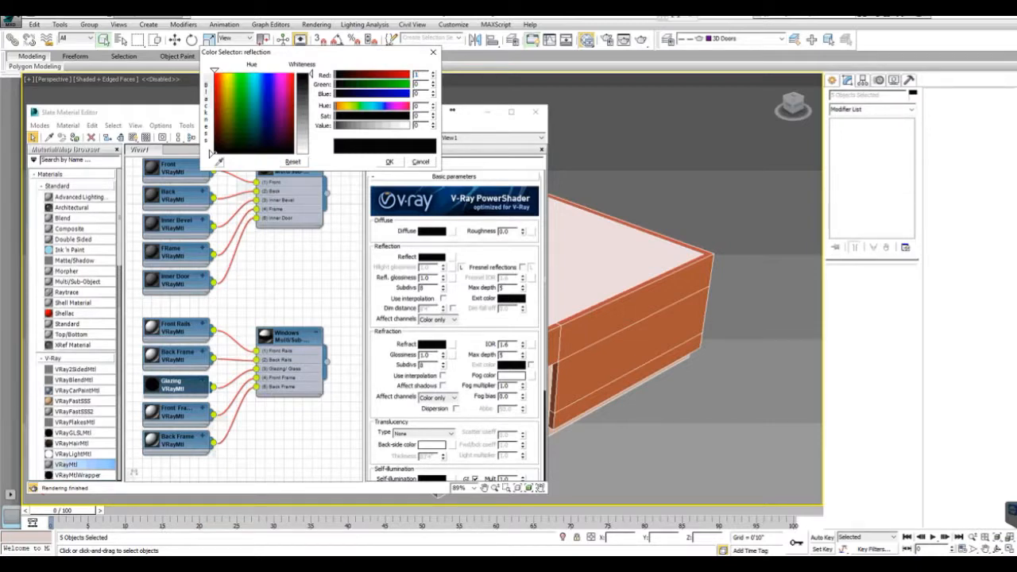
left_click(227, 149)
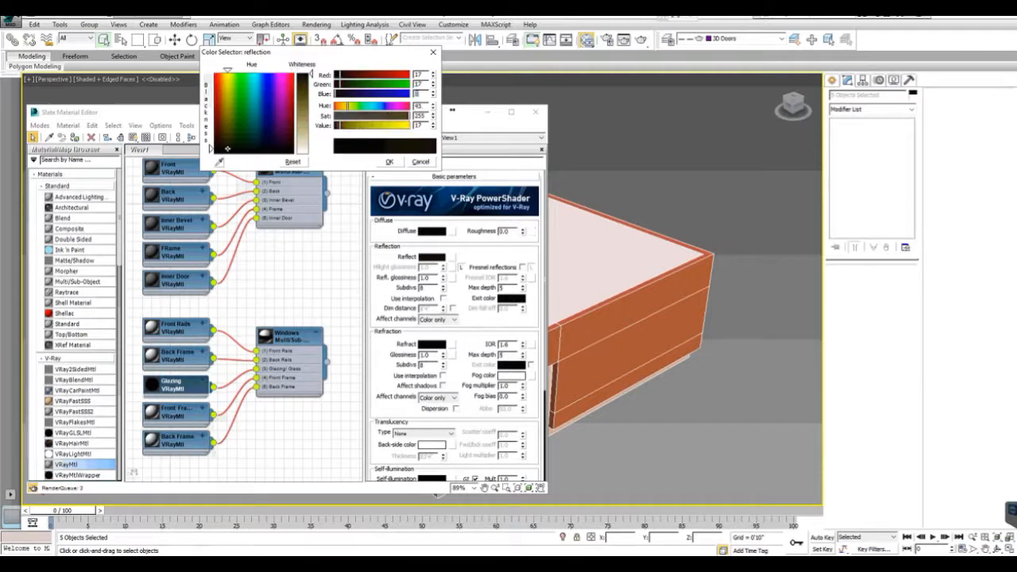
type("17")
key("Tab")
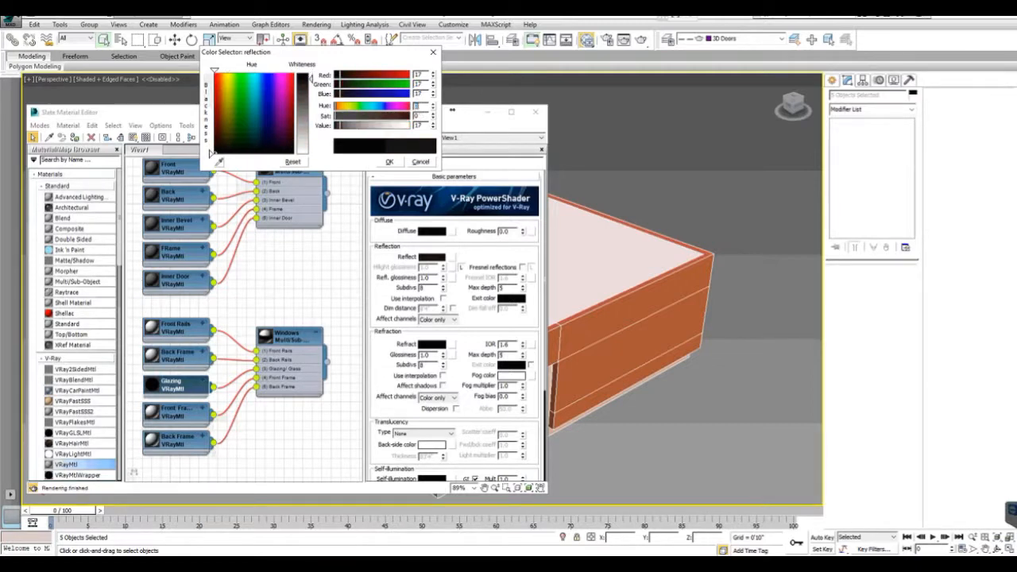
key("Return")
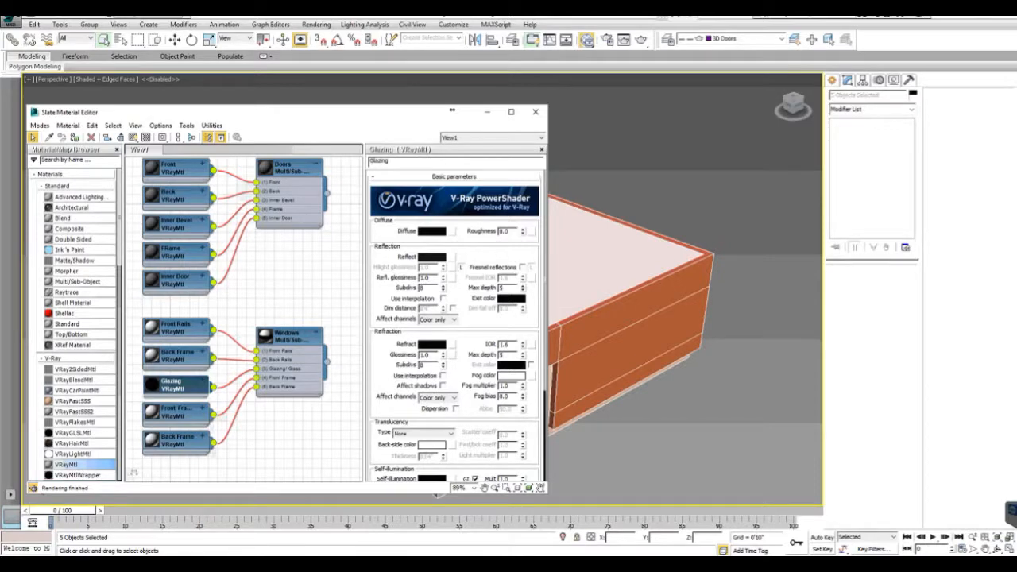
- Set the Glazing sub-material's refraction colour to pure white
left_click(433, 344)
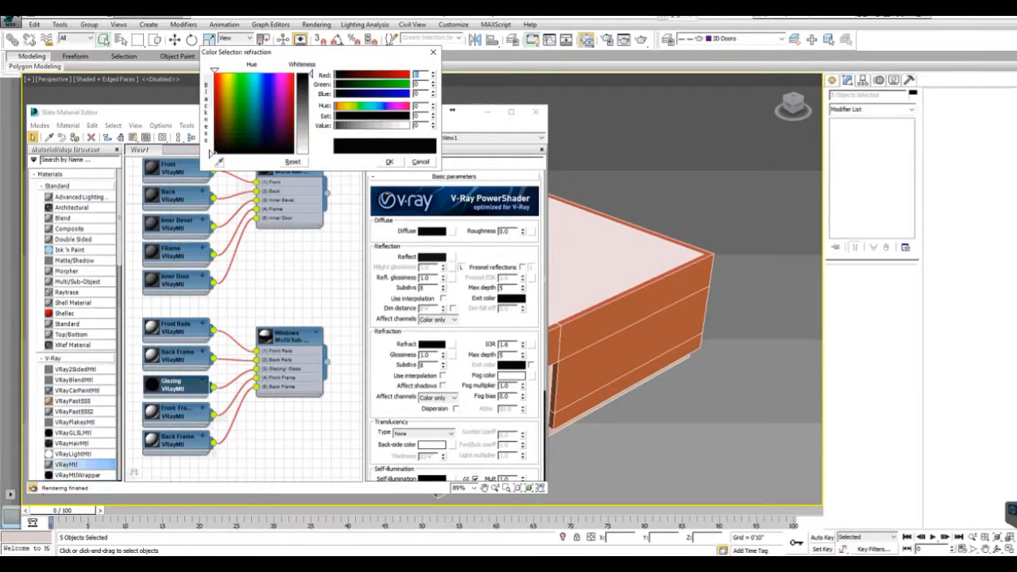
left_click_drag(310, 74, 310, 154)
left_click(389, 162)
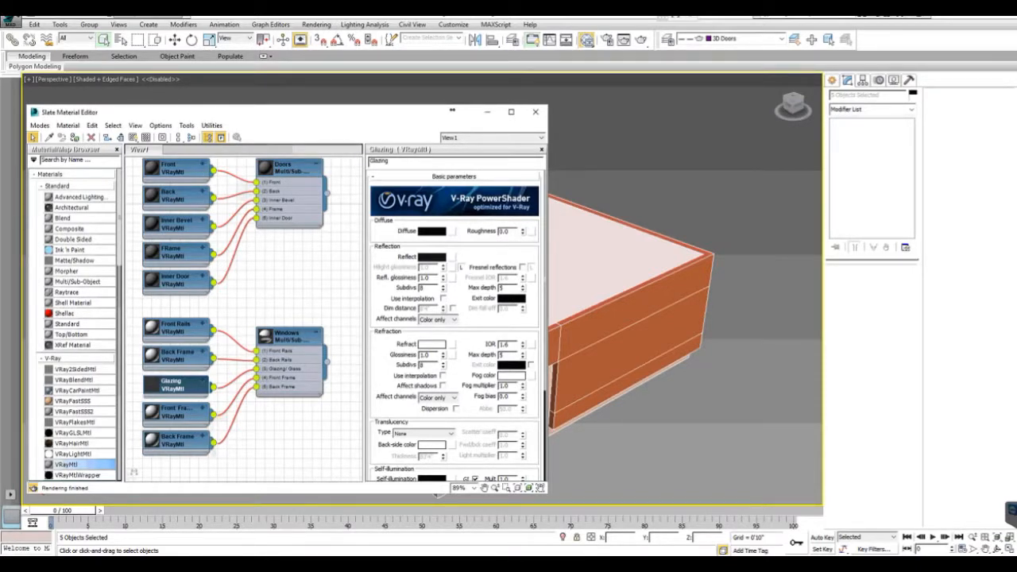
- Move the Doors Multi/Sub-Object node slightly down beside its column of sub-materials
middle_click_drag(238, 306, 241, 395)
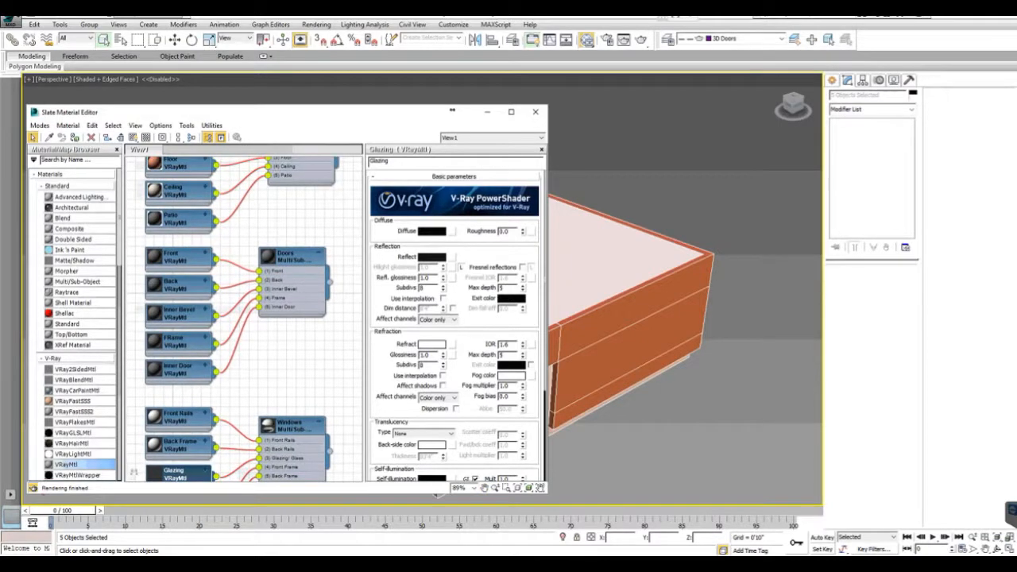
left_click_drag(292, 256, 292, 275)
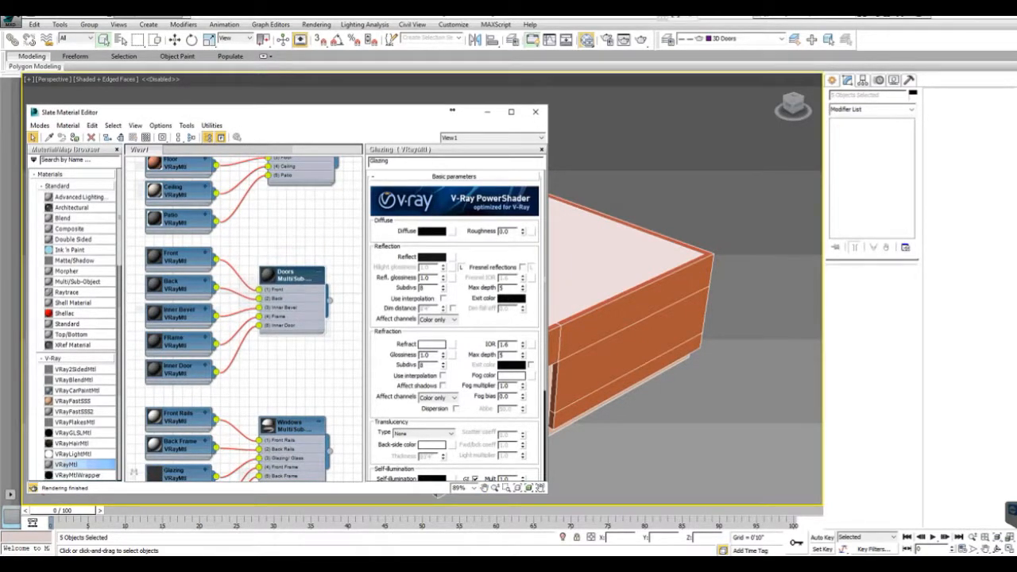
double_click(179, 258)
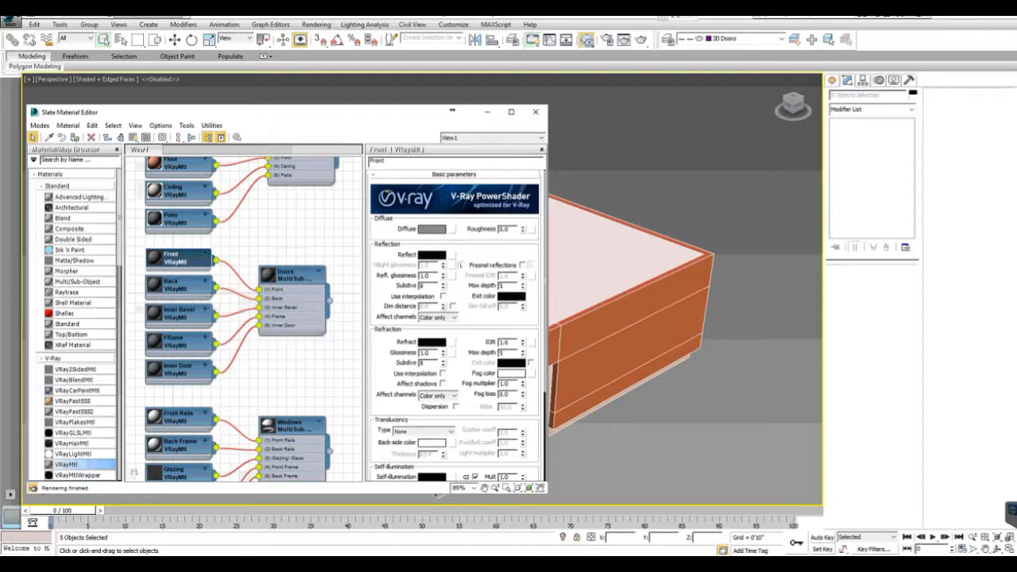
right_click(435, 230)
left_click(459, 238)
right_click(434, 229)
left_click(457, 238)
- Copy the white diffuse colour from the Windows Front Rails sub-material and paste it into the Doors Front sub-material's diffuse
double_click(178, 418)
right_click(434, 230)
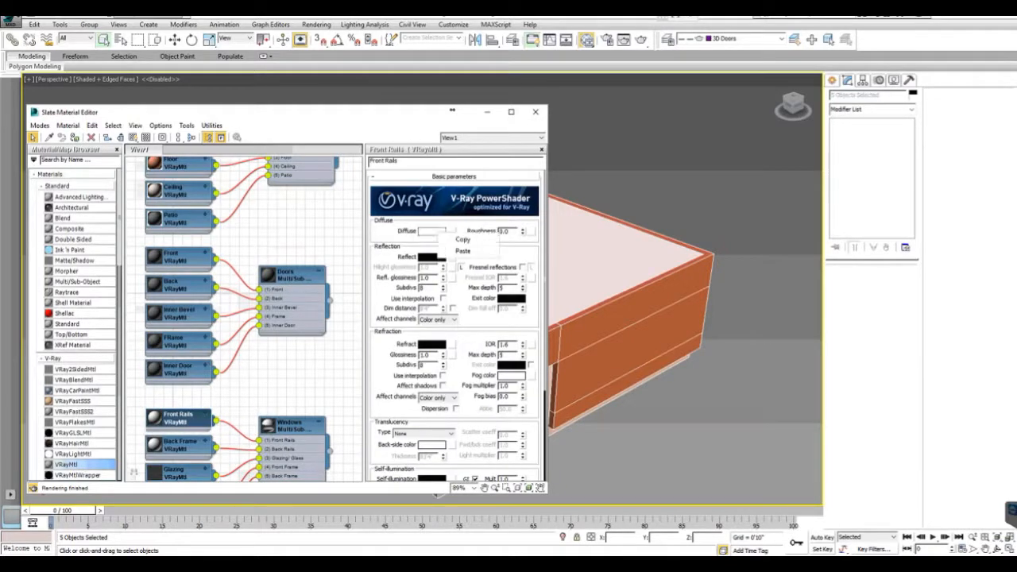
left_click(459, 238)
double_click(178, 257)
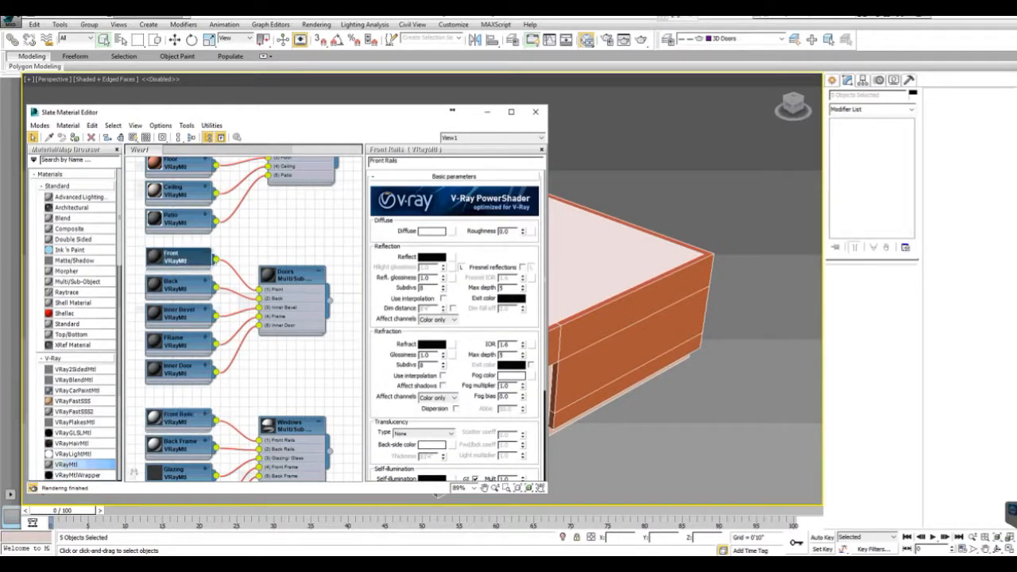
right_click(432, 230)
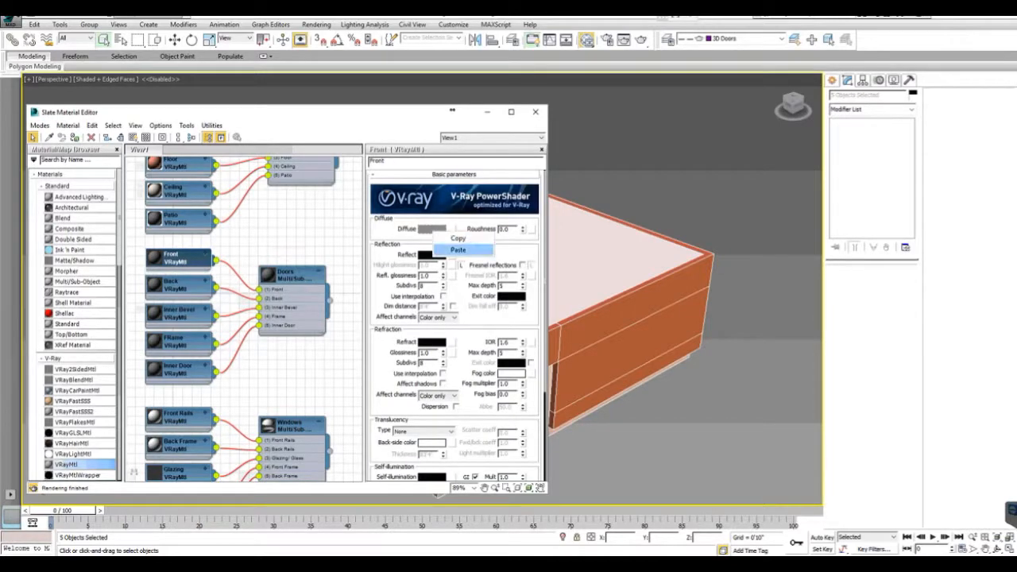
left_click(459, 248)
- Paste the white diffuse colour into the Doors material's Back and Inner Bevel sub-materials
double_click(178, 285)
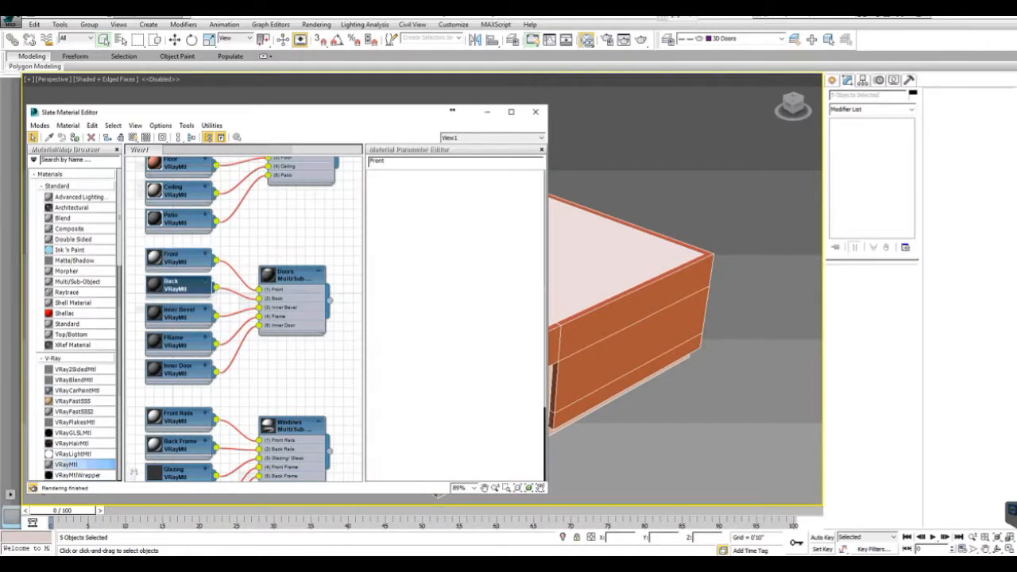
right_click(431, 231)
left_click(453, 251)
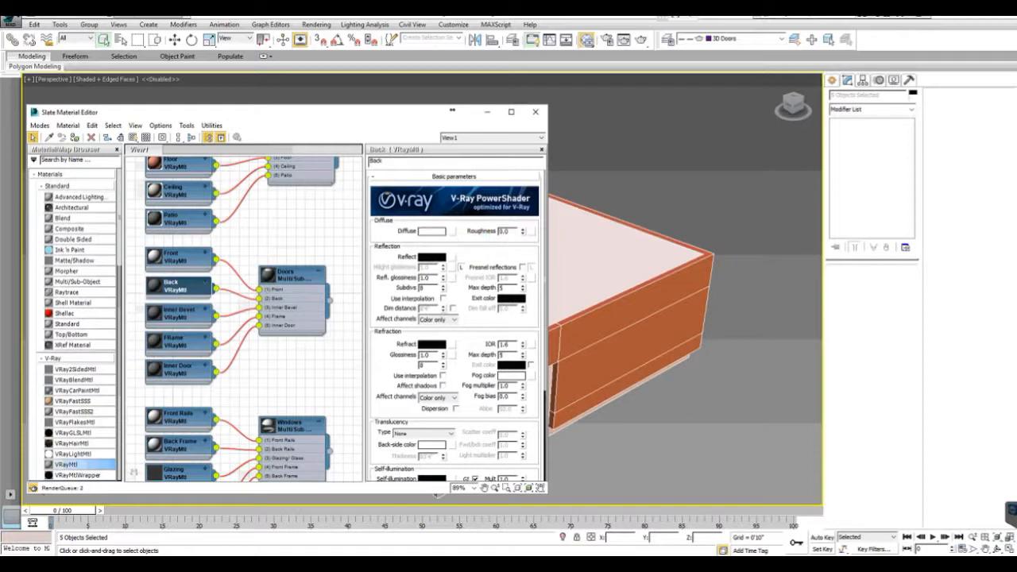
double_click(178, 312)
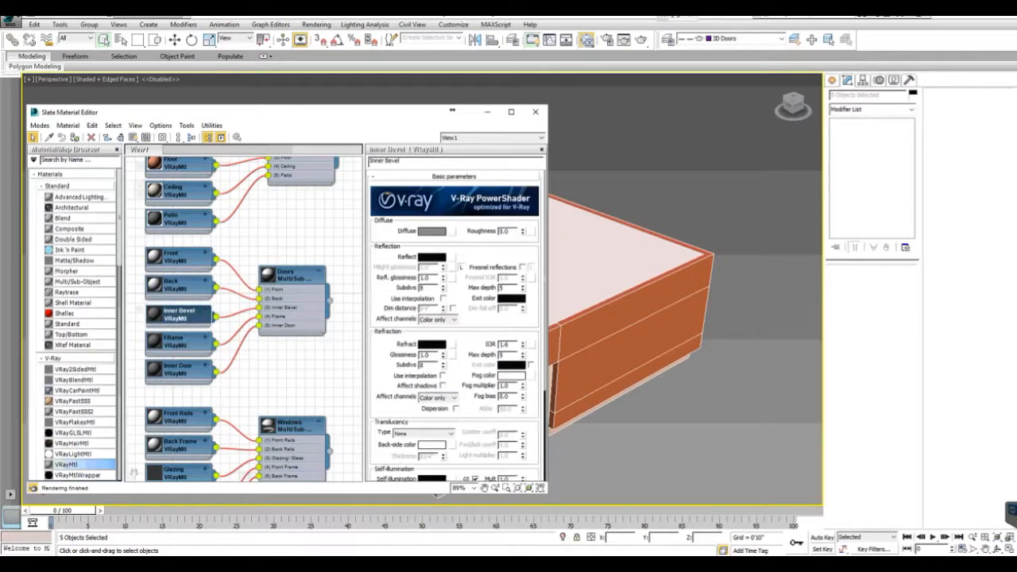
right_click(431, 230)
left_click(453, 251)
- Paste the white diffuse colour into the Doors material's FRame and Inner Door sub-materials
double_click(177, 342)
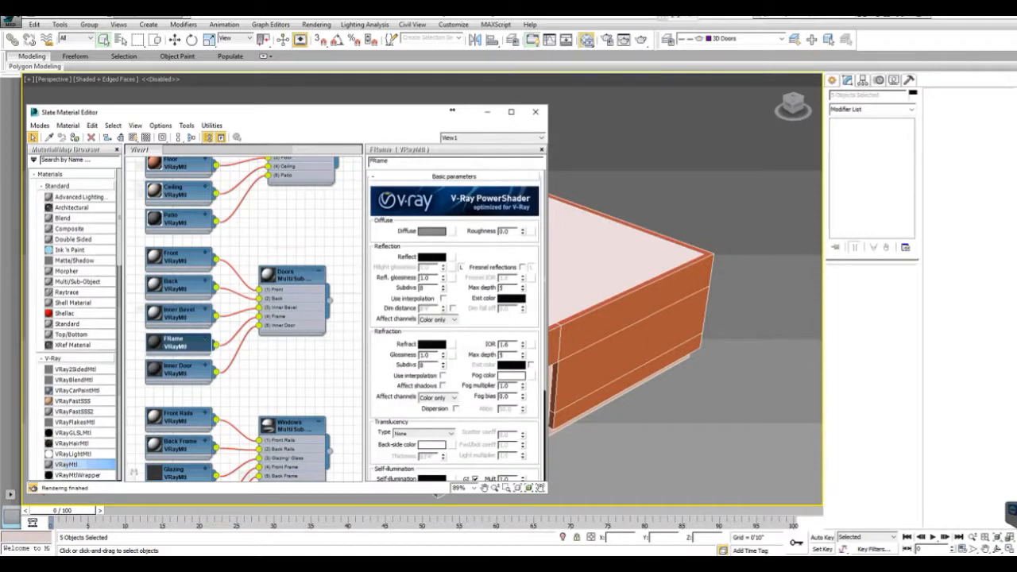
right_click(431, 230)
left_click(453, 251)
double_click(179, 372)
left_click(168, 371)
double_click(176, 371)
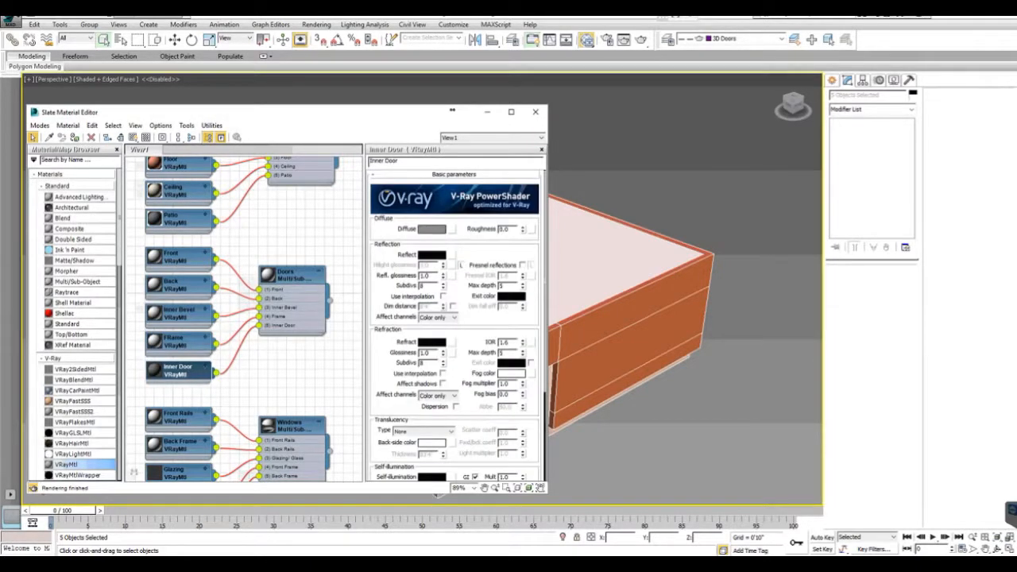
right_click(424, 228)
left_click(447, 247)
- Unhide all hidden objects in the apartment building scene
middle_click_drag(248, 273, 246, 373)
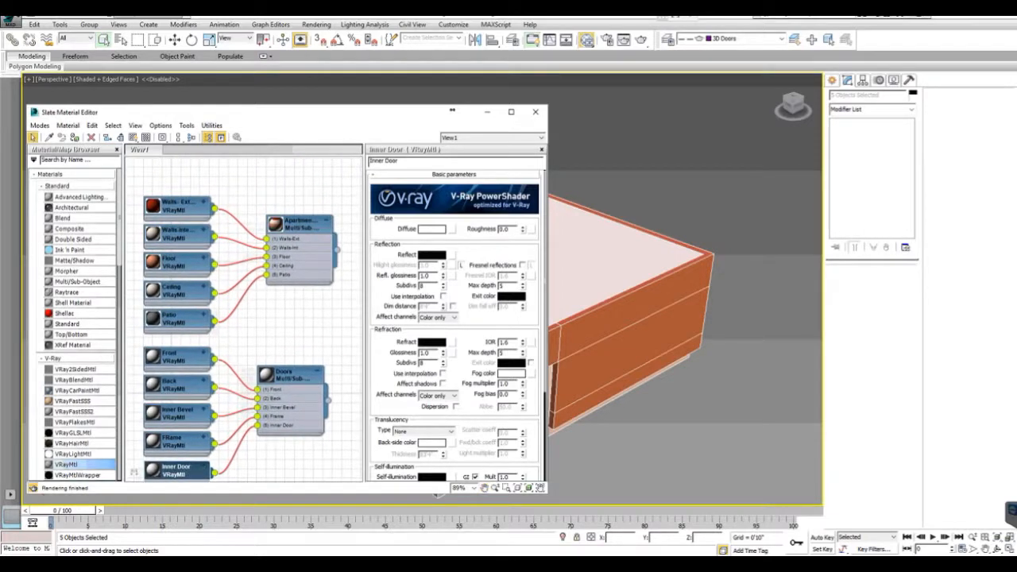
middle_click_drag(635, 389, 725, 301)
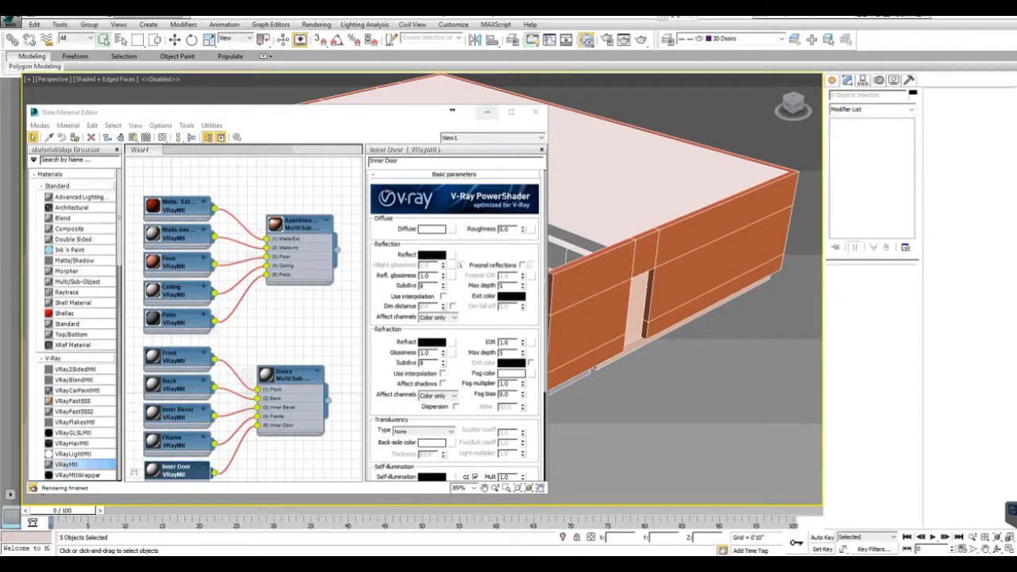
right_click(661, 110)
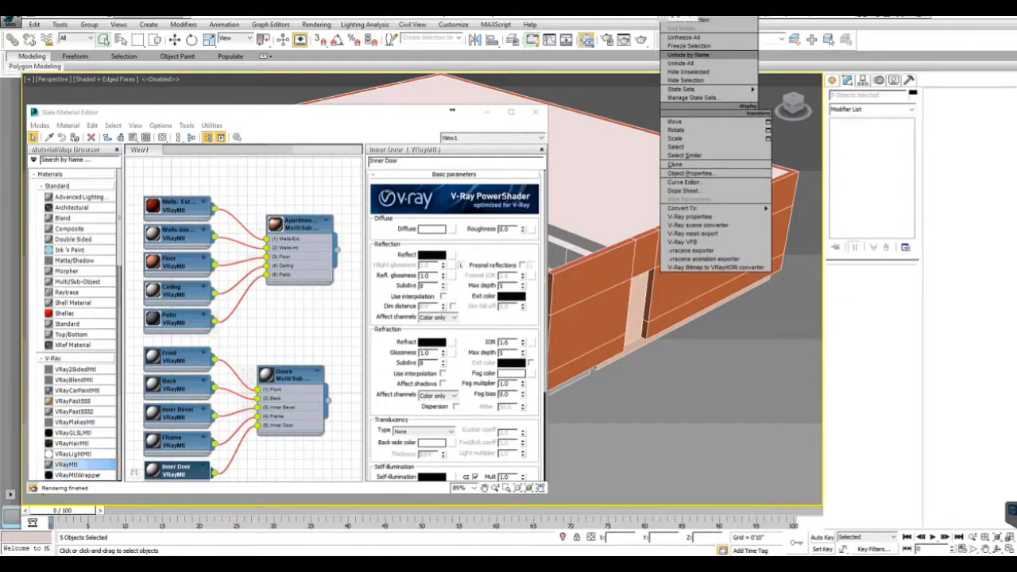
left_click(681, 63)
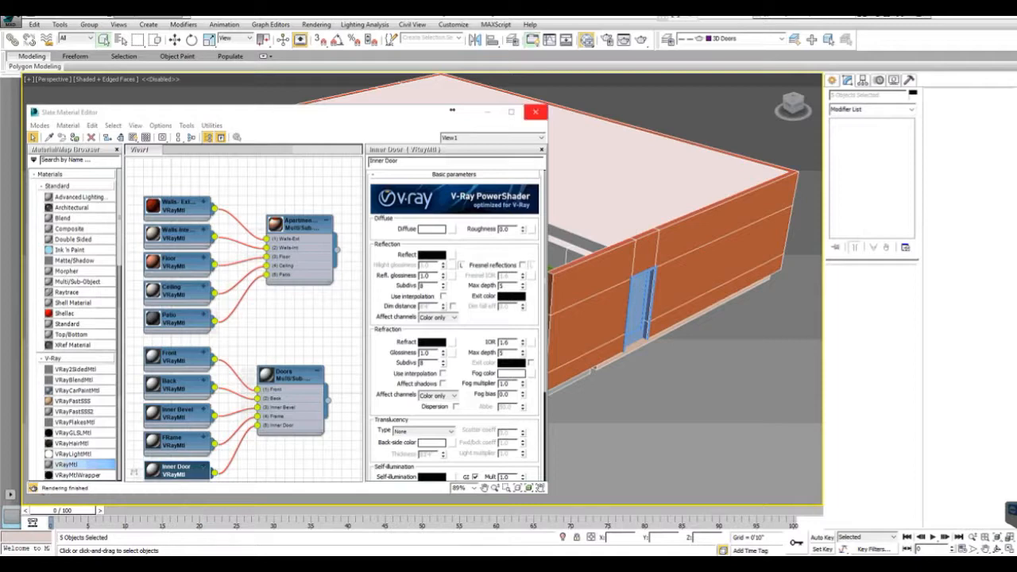
- Select every object on the 3D Doors layer and assign the Doors Multi/Sub-Object material to them
left_click(535, 111)
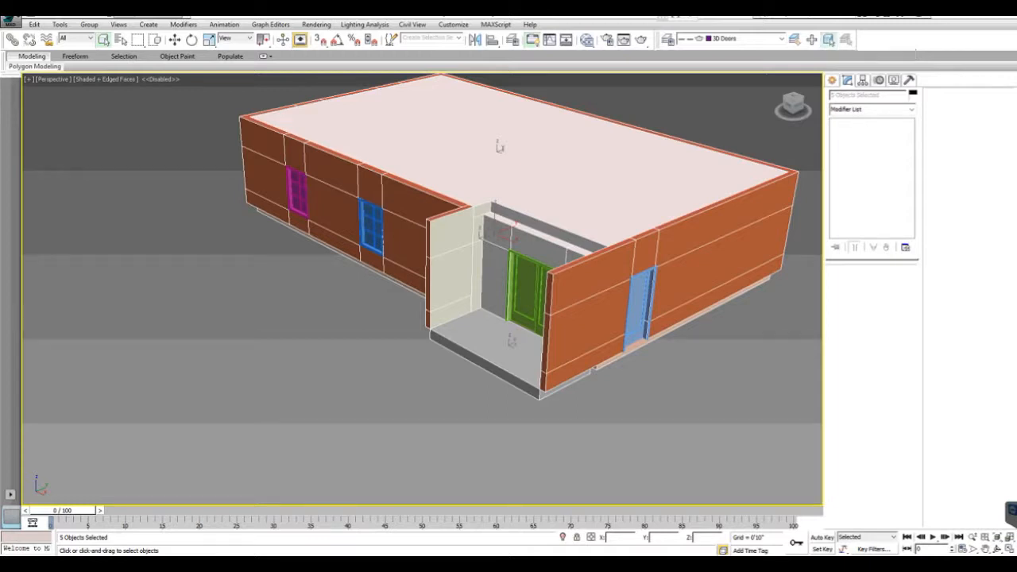
left_click(828, 40)
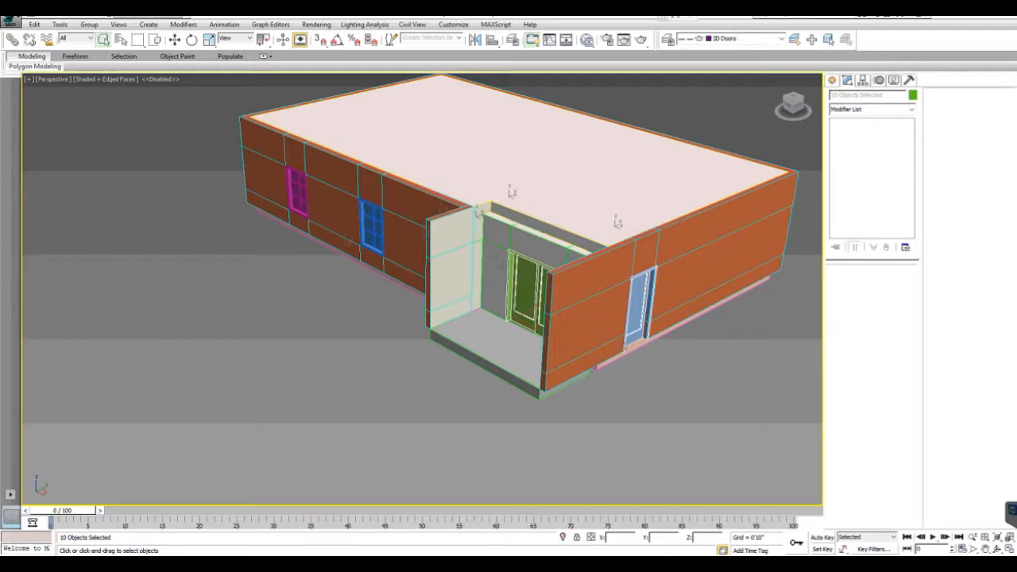
key("m")
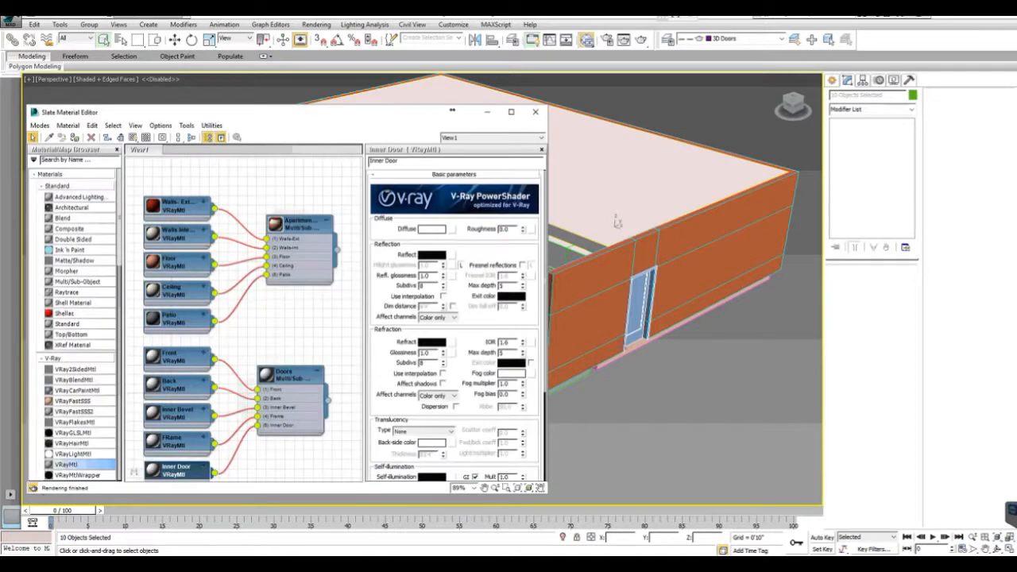
middle_click_drag(238, 350, 231, 266)
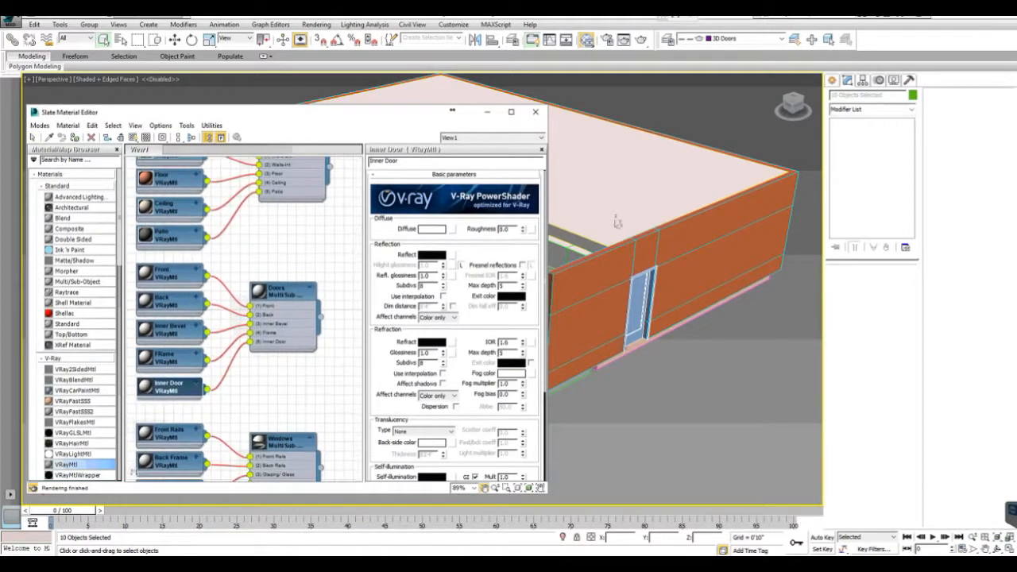
left_click(280, 291)
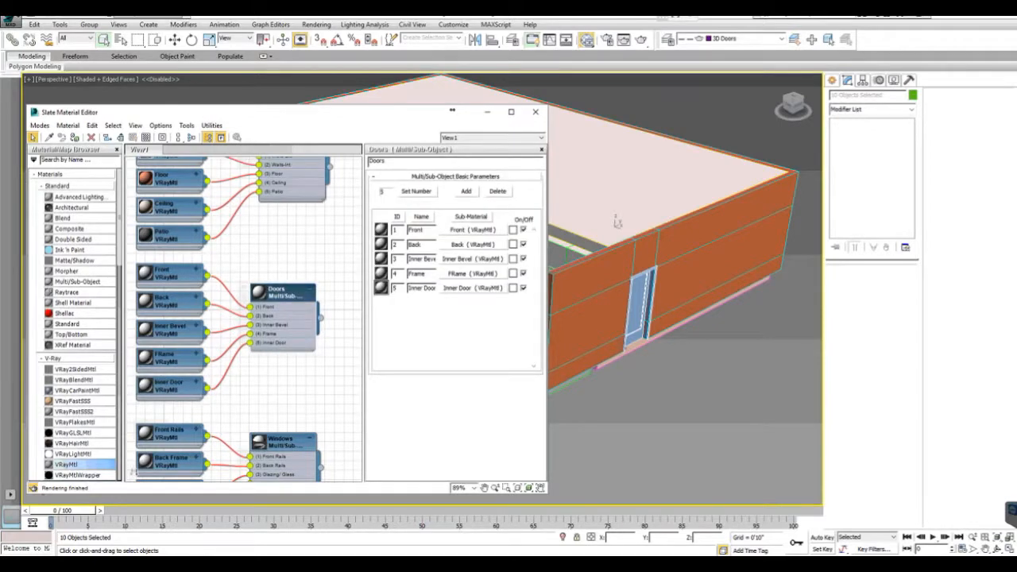
left_click(73, 137)
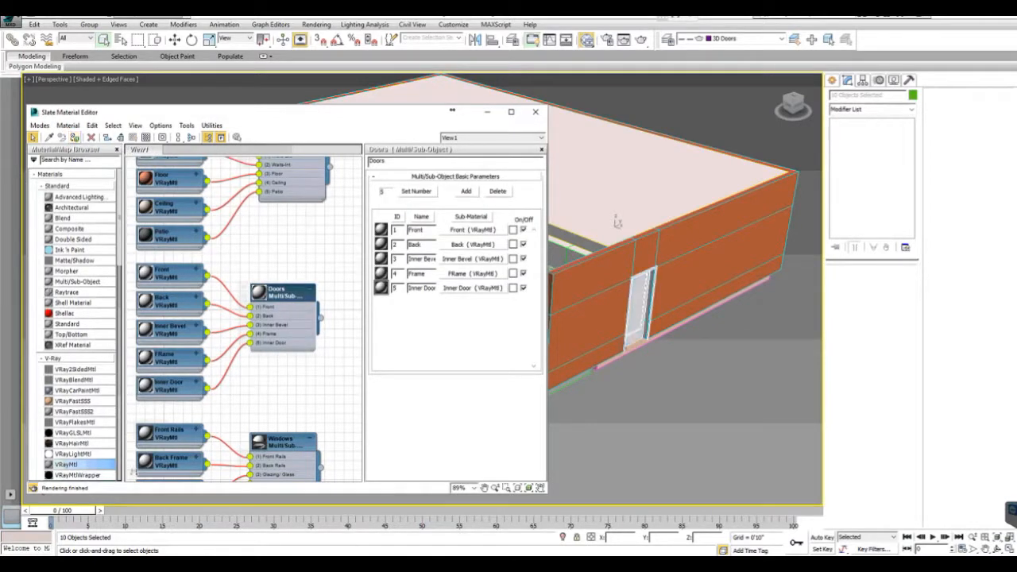
key("d")
- Select every object on the 3D Windows layer and assign the Windows Multi/Sub-Object material to them
left_click(780, 38)
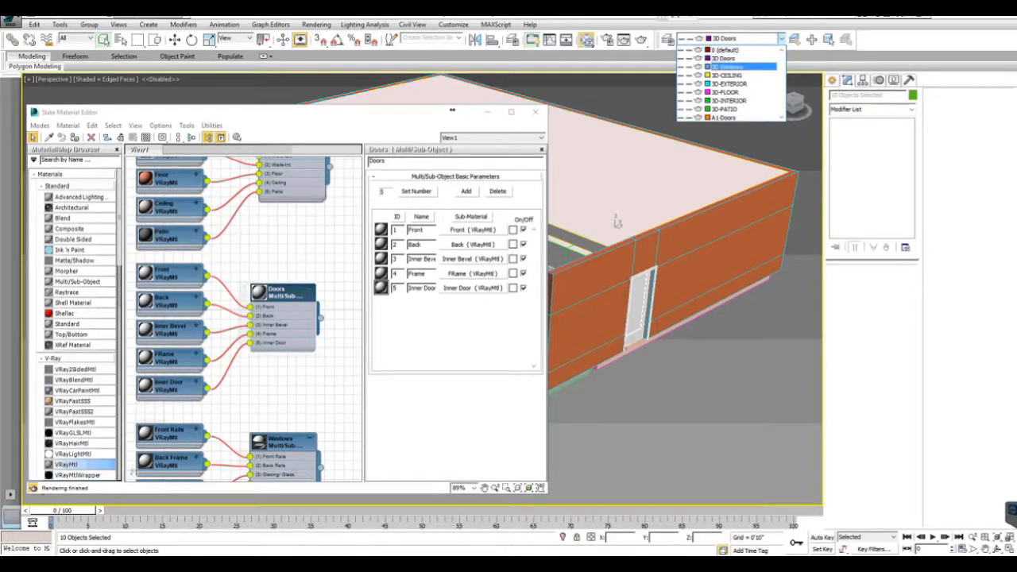
left_click(726, 67)
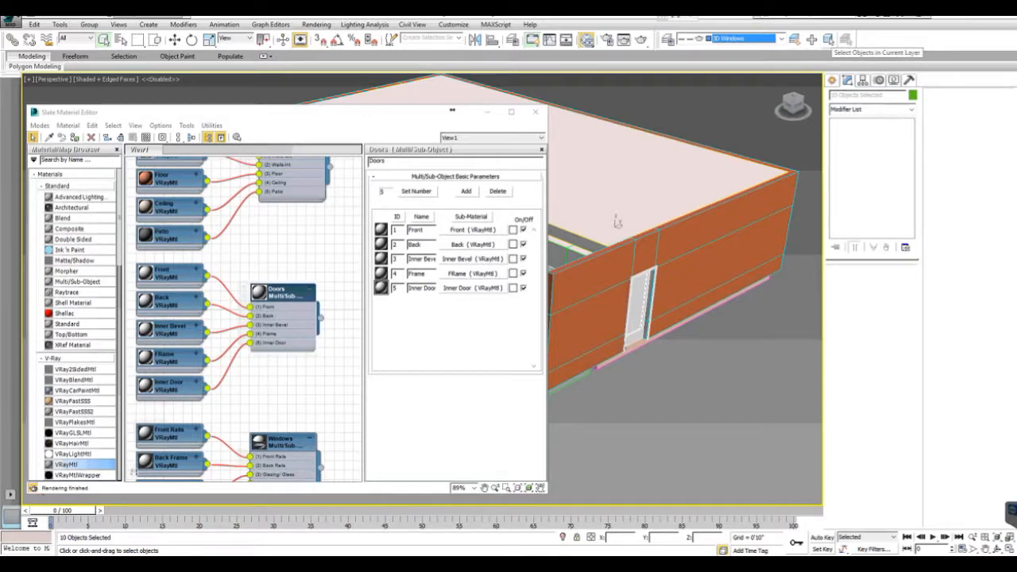
left_click(827, 39)
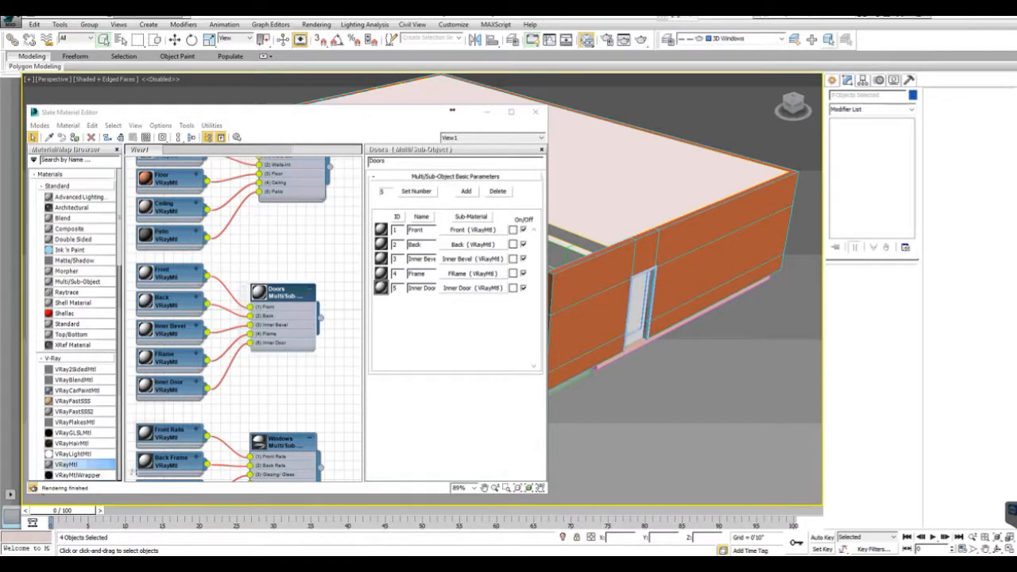
middle_click_drag(244, 290, 242, 158)
double_click(281, 310)
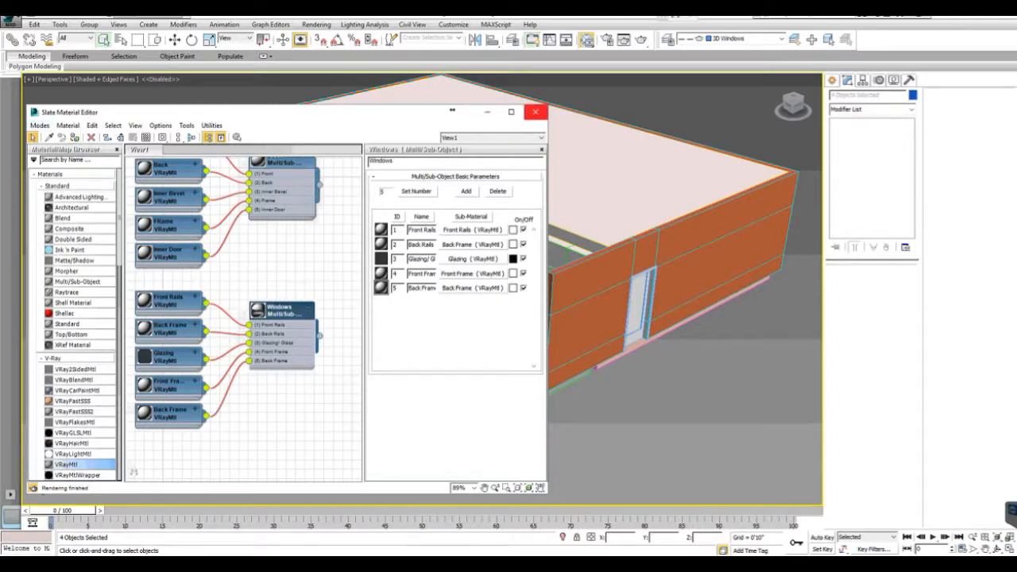
left_click(535, 112)
- Examine the rails, frames and glazing of the exterior windows up close and from the whole-building view
middle_click_drag(354, 222, 282, 241)
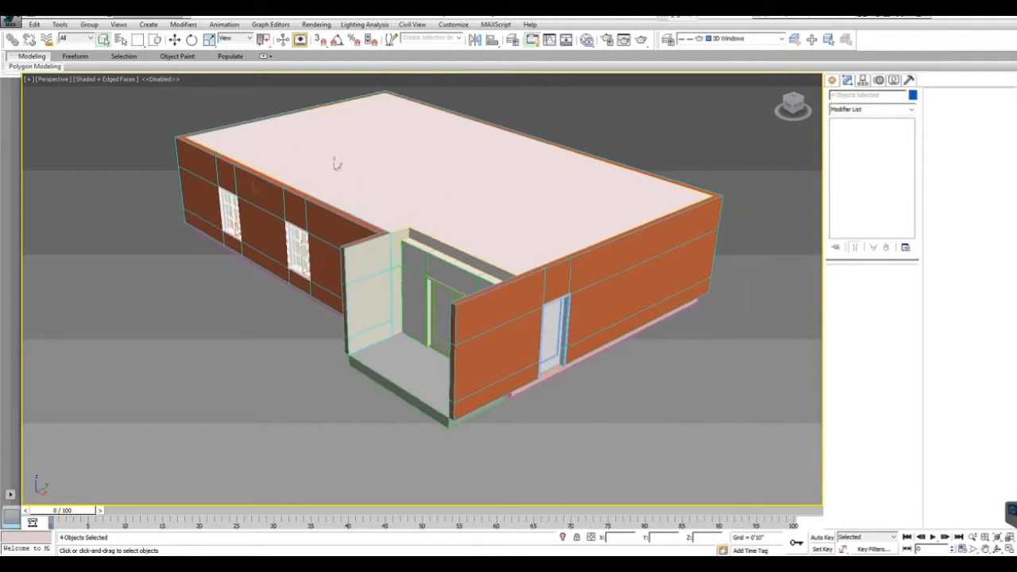
scroll(282, 242, "up", 5)
scroll(413, 242, "up", 4)
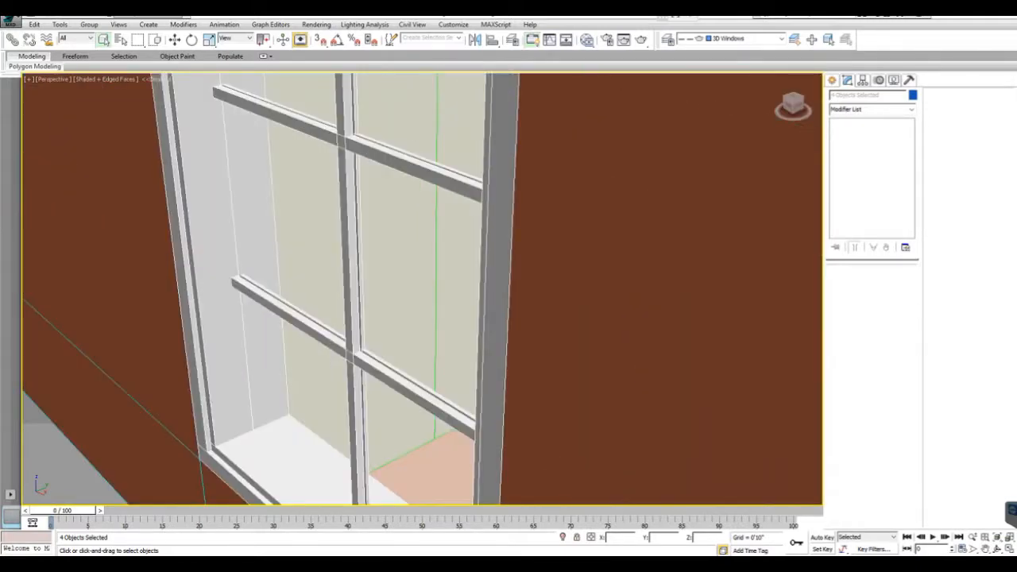
scroll(429, 92, "down", 6)
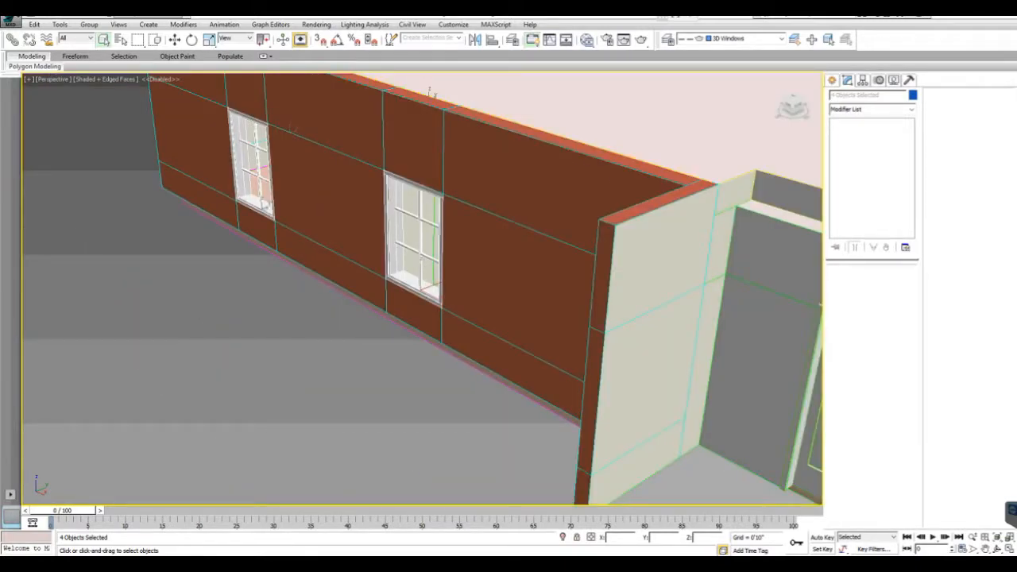
scroll(508, 250, "down", 5)
middle_click_drag(509, 250, 396, 235)
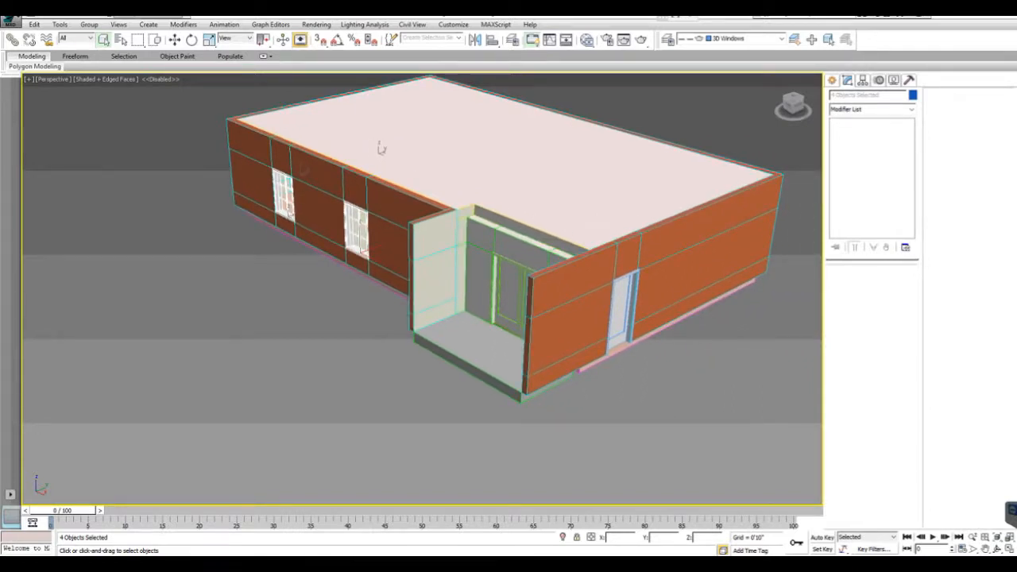
middle_click_drag(381, 149, 336, 193)
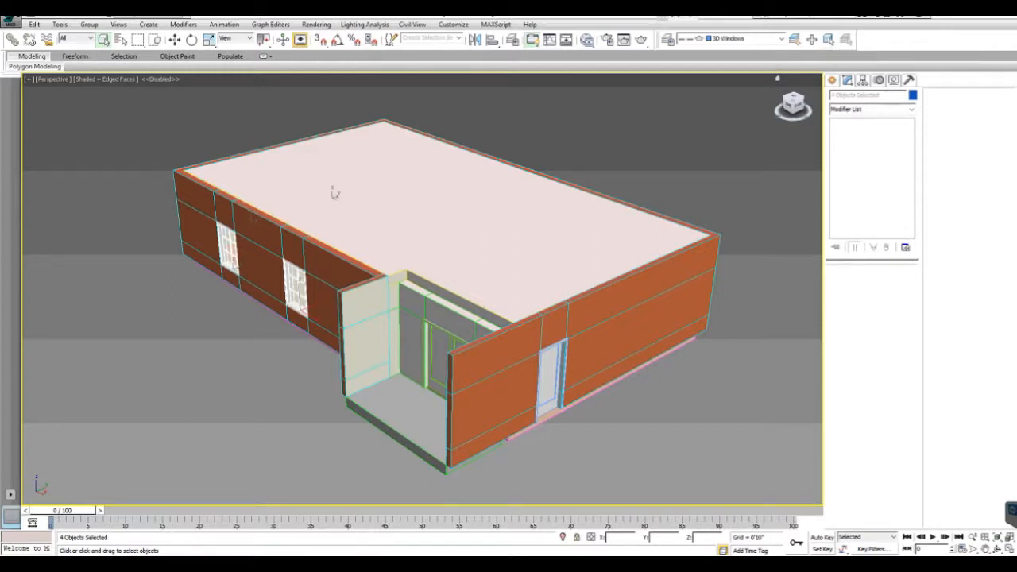
- Hide the selected windows, and hide all objects on the 3D Doors layer as well
right_click(648, 370)
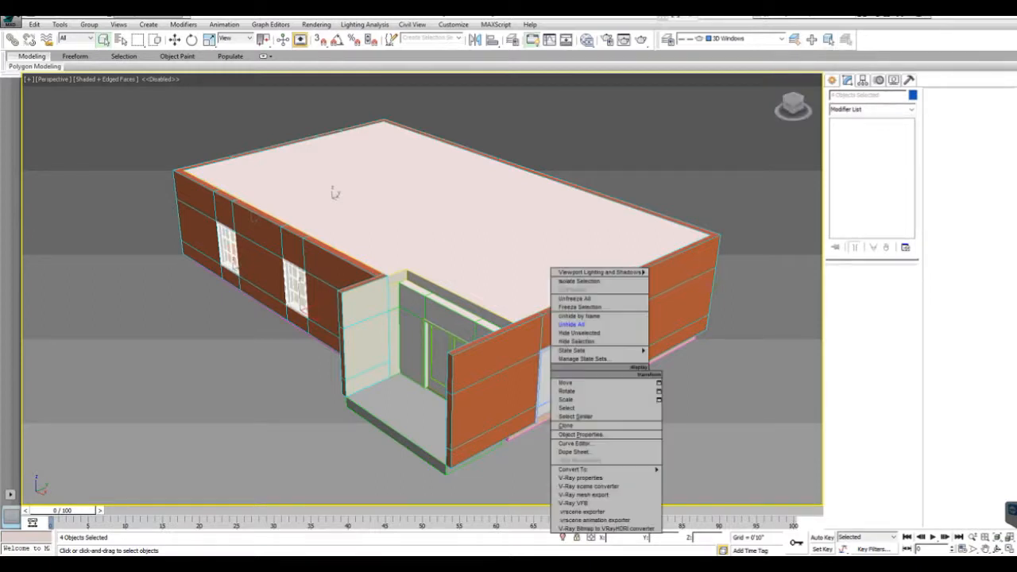
left_click(576, 341)
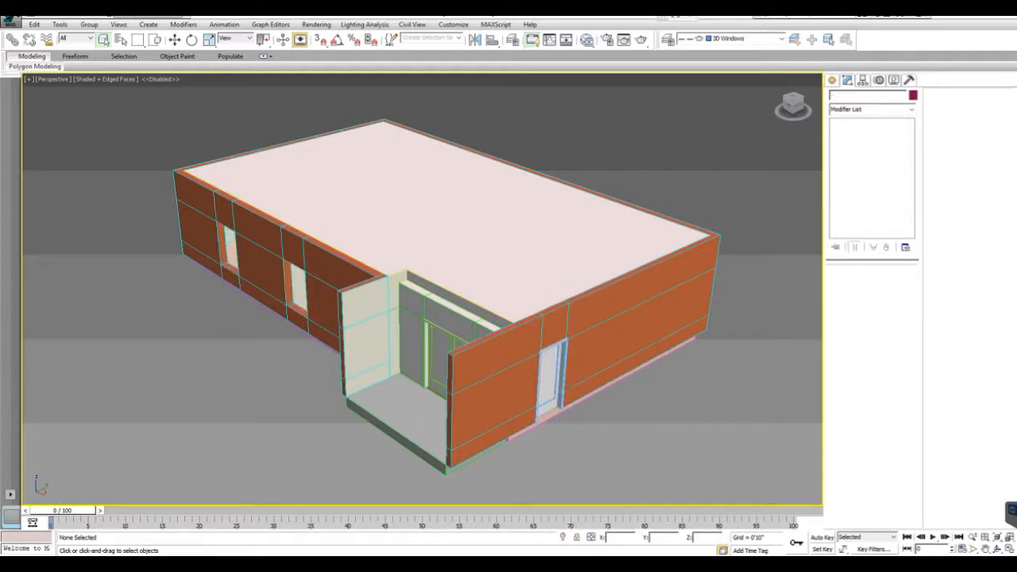
left_click(781, 38)
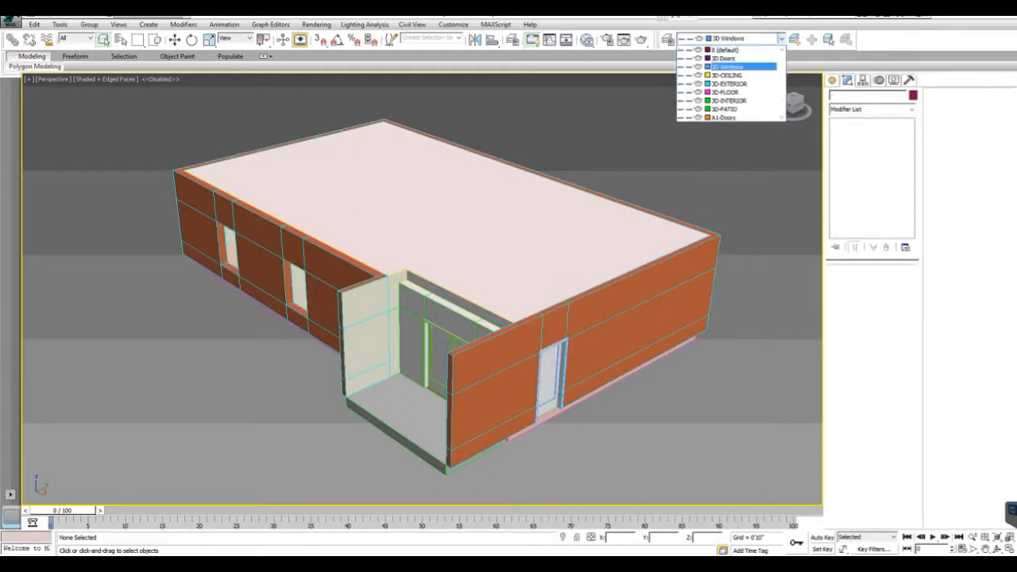
left_click(722, 58)
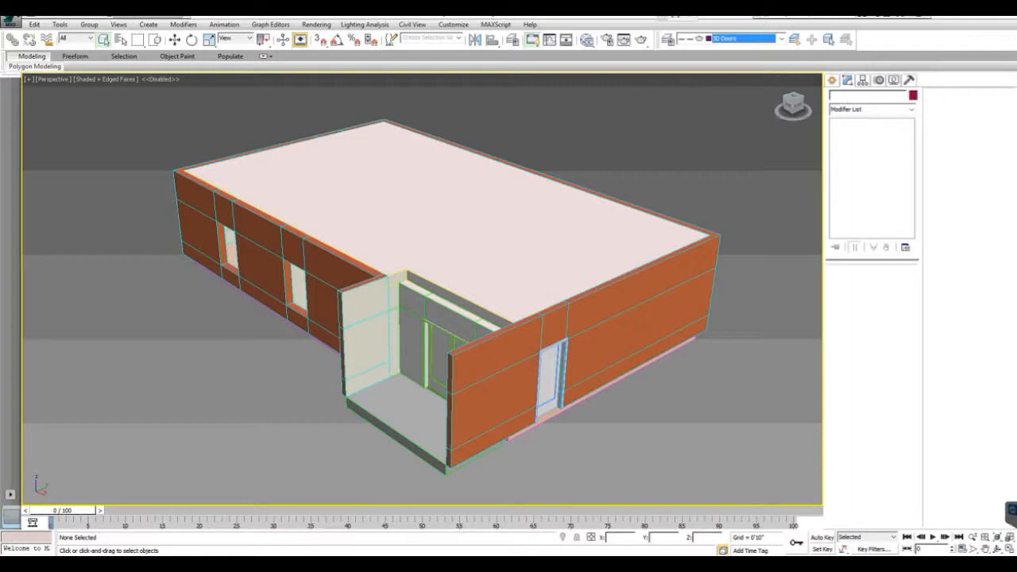
right_click(563, 371)
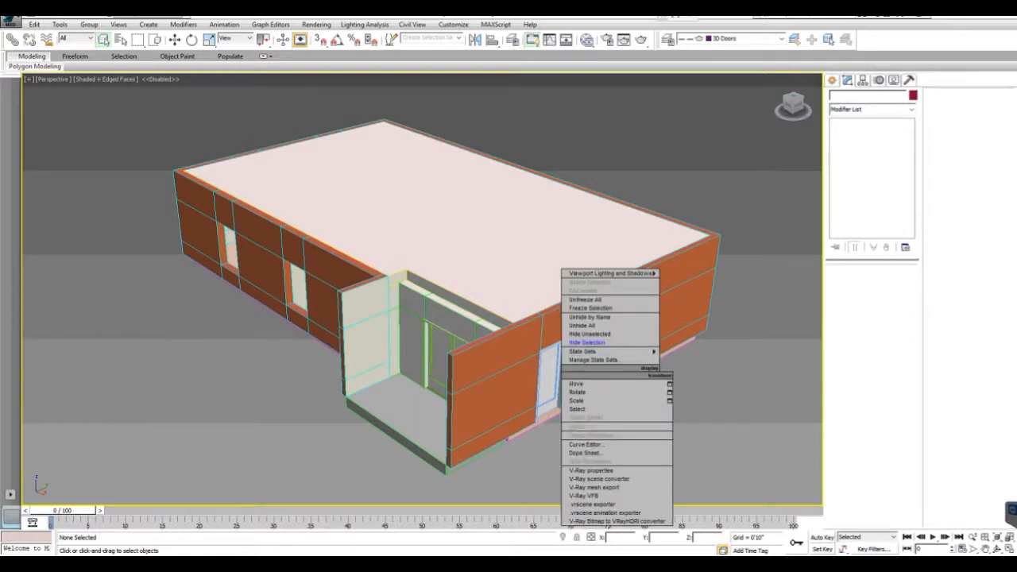
left_click(829, 39)
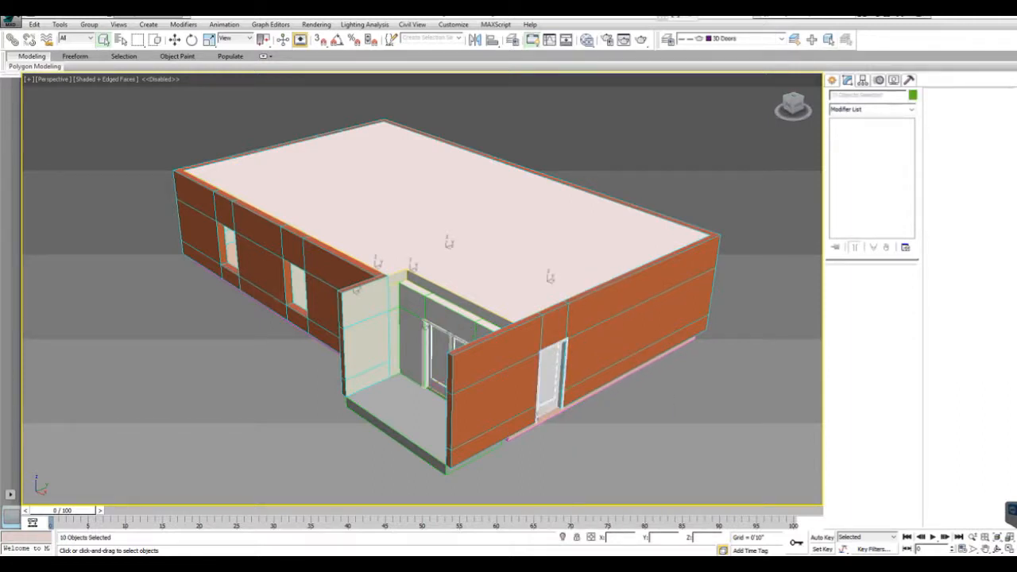
right_click(559, 359)
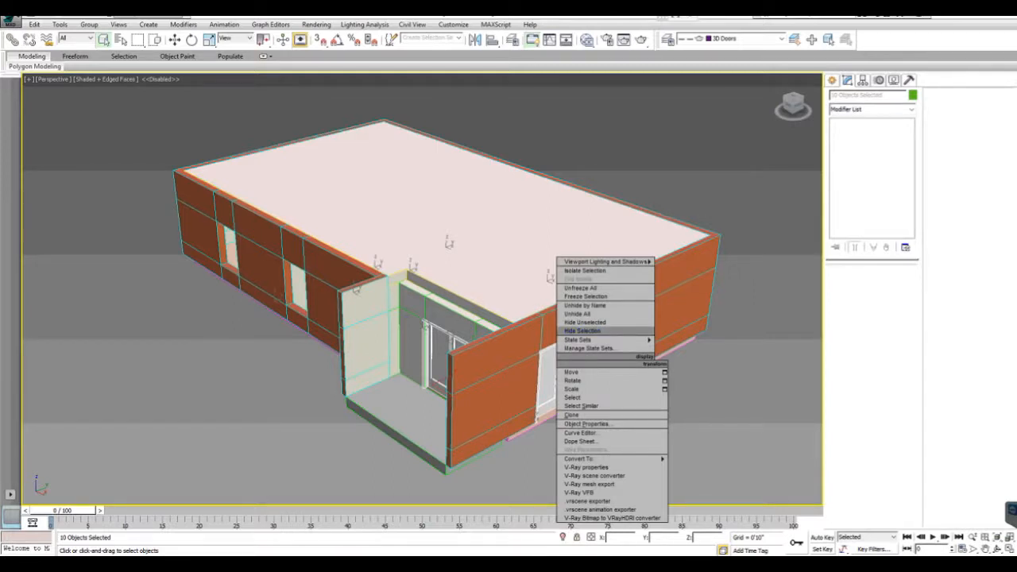
left_click(582, 330)
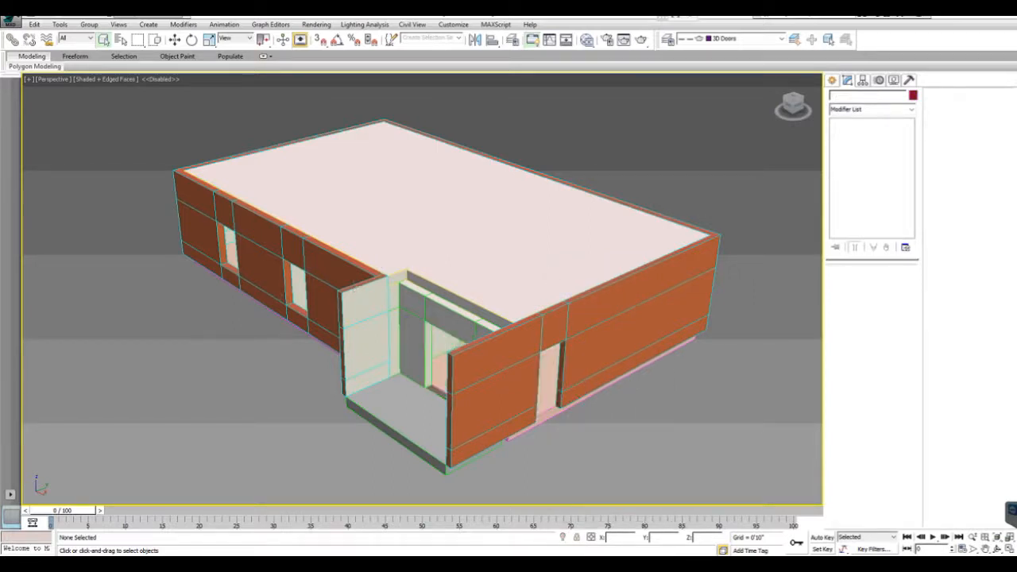
- Hide the ceiling and floor objects so that only the walls and patio stay displayed
left_click(494, 241)
right_click(526, 270)
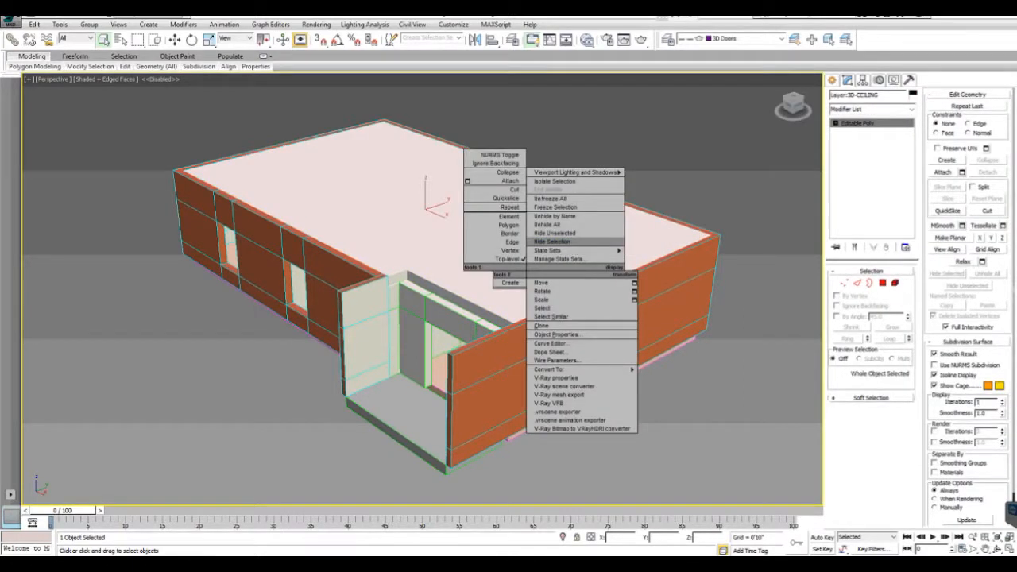
left_click(556, 241)
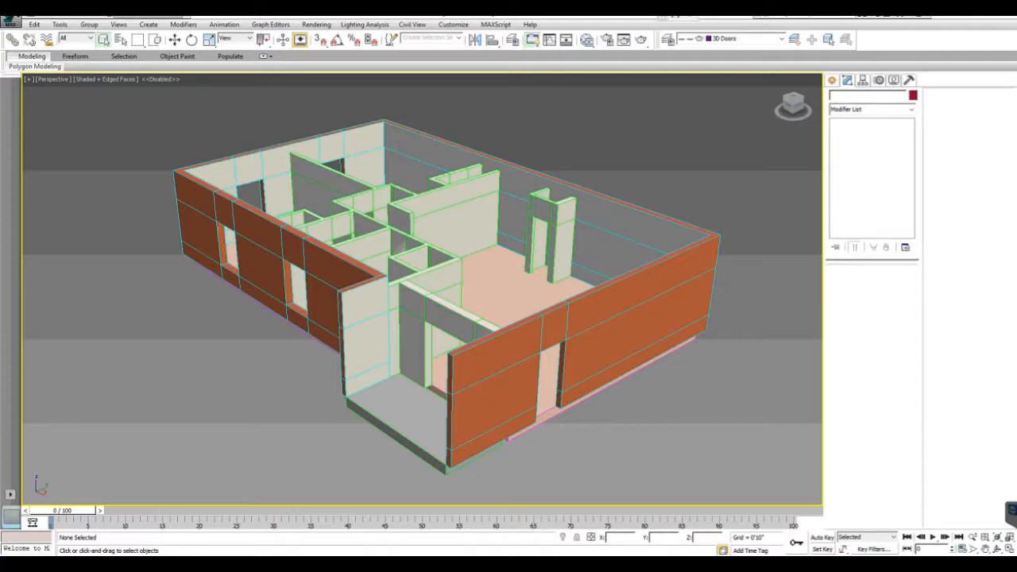
left_click(508, 278)
right_click(508, 278)
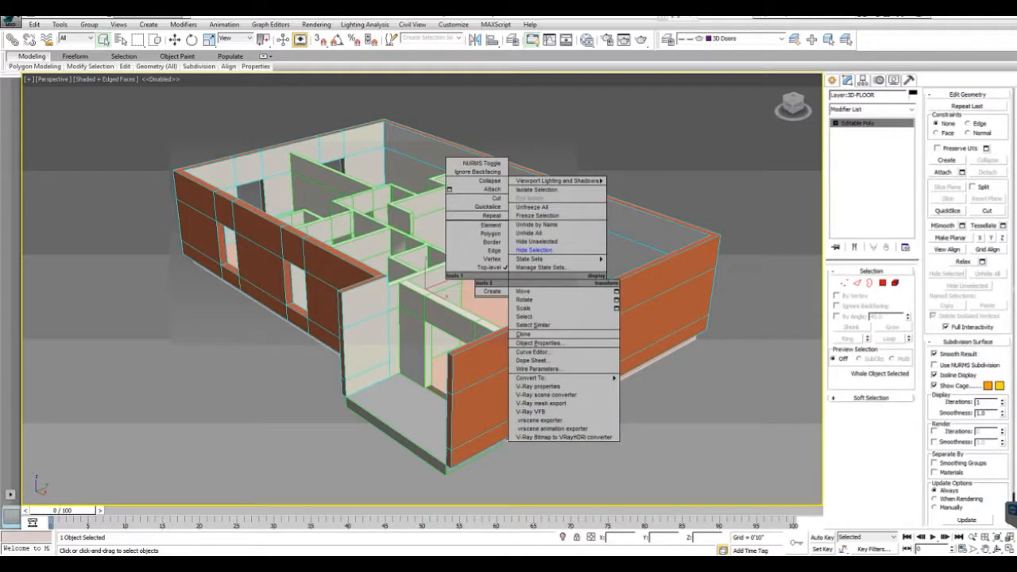
left_click(534, 250)
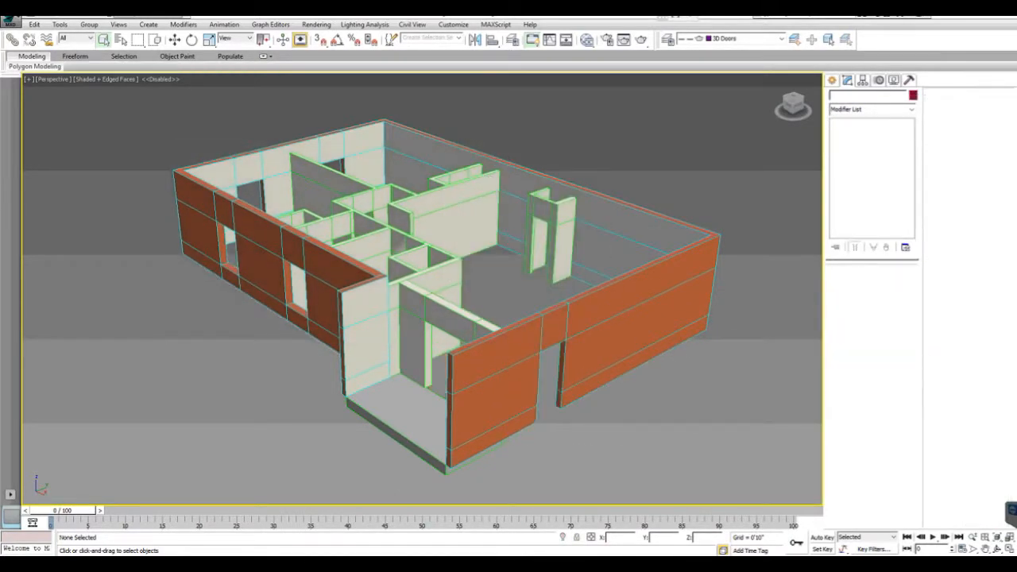
middle_click_drag(401, 246, 381, 292)
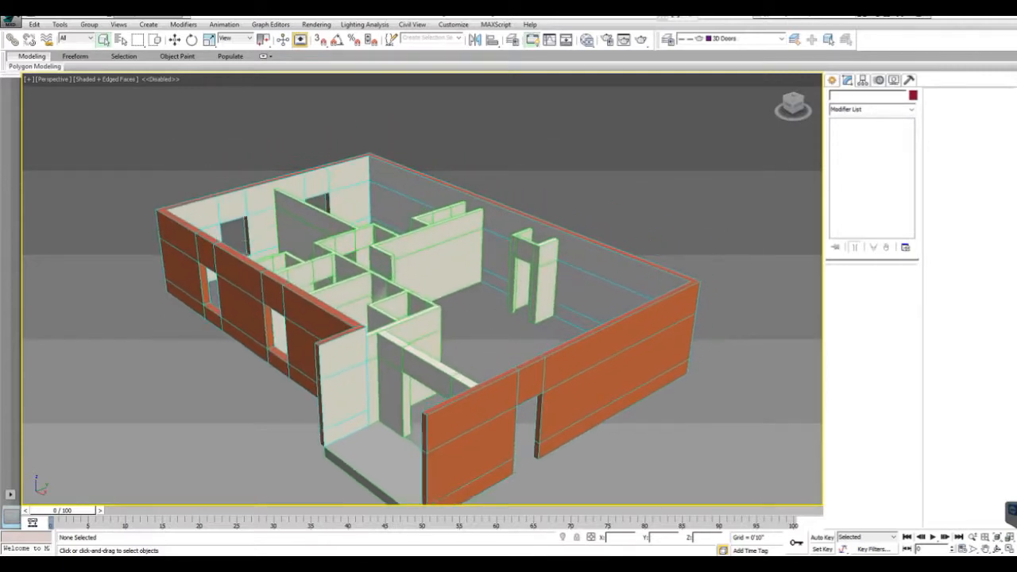
- Hide the exterior walls object so that only the interior walls remain in the viewport
scroll(443, 289, "up", 4)
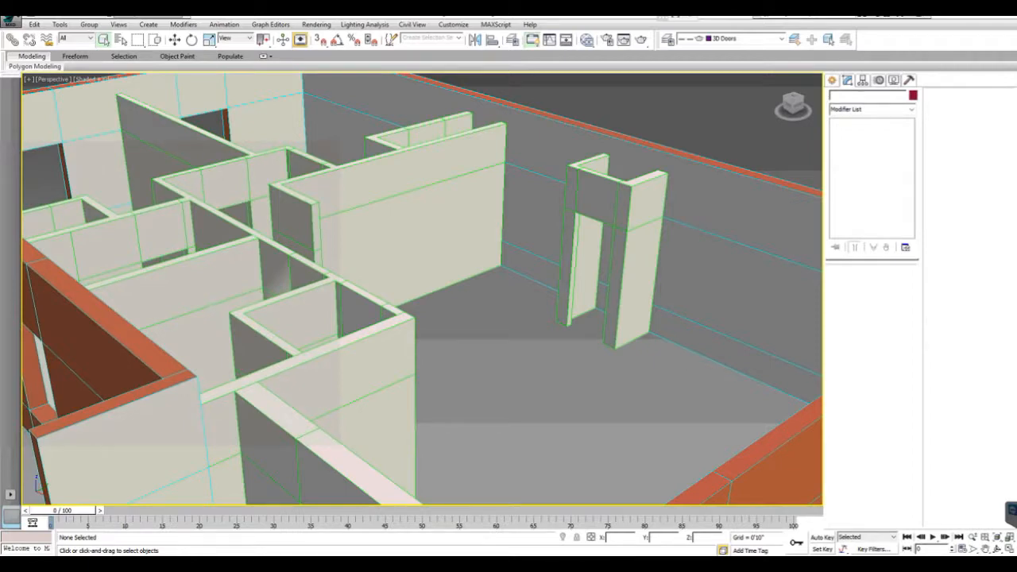
left_click(541, 167)
right_click(540, 168)
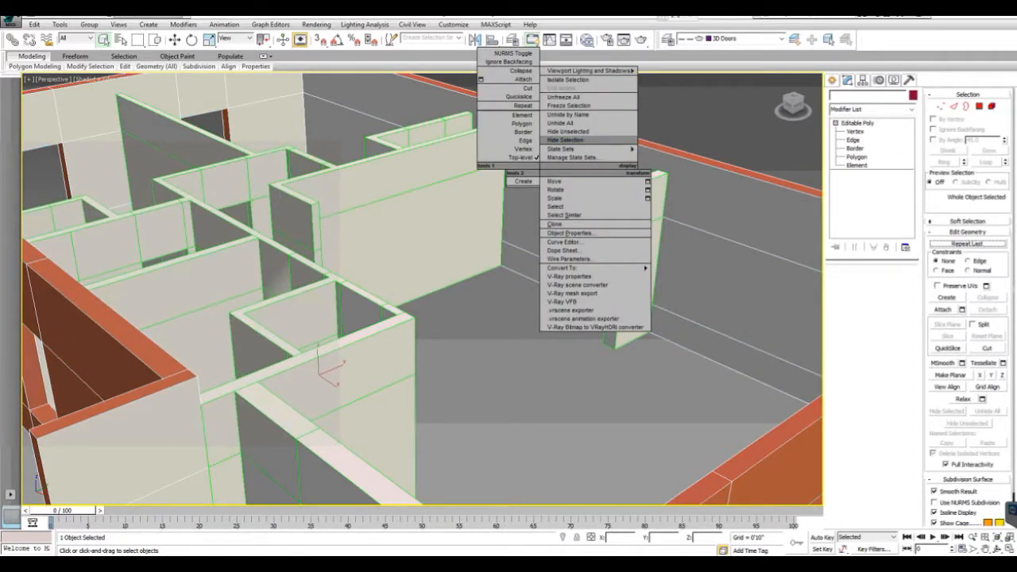
left_click(566, 141)
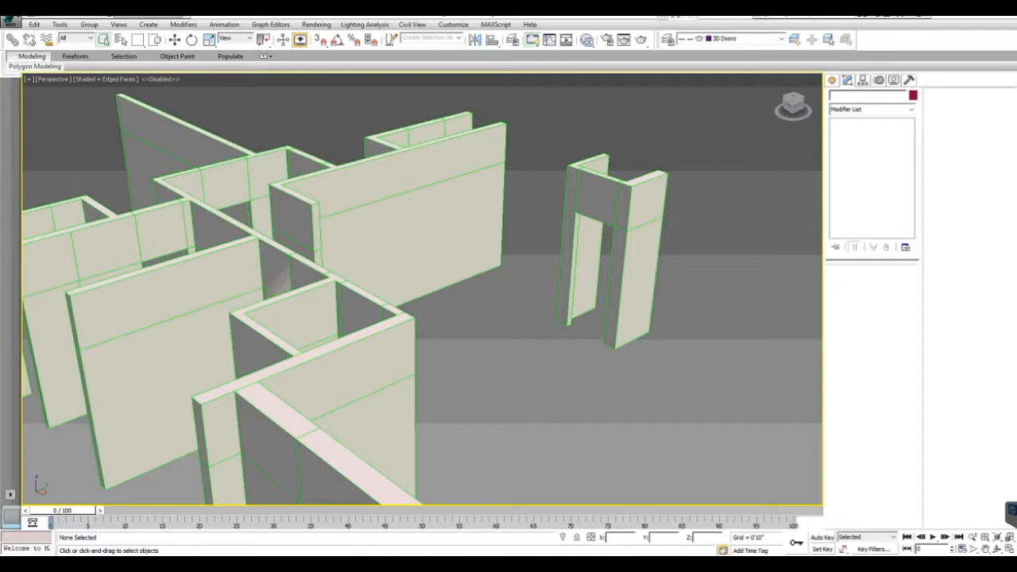
- Select the upper and lower polygons on the long interior wall's room-facing side and on its adjoining short return wall
middle_click_drag(422, 302, 428, 275)
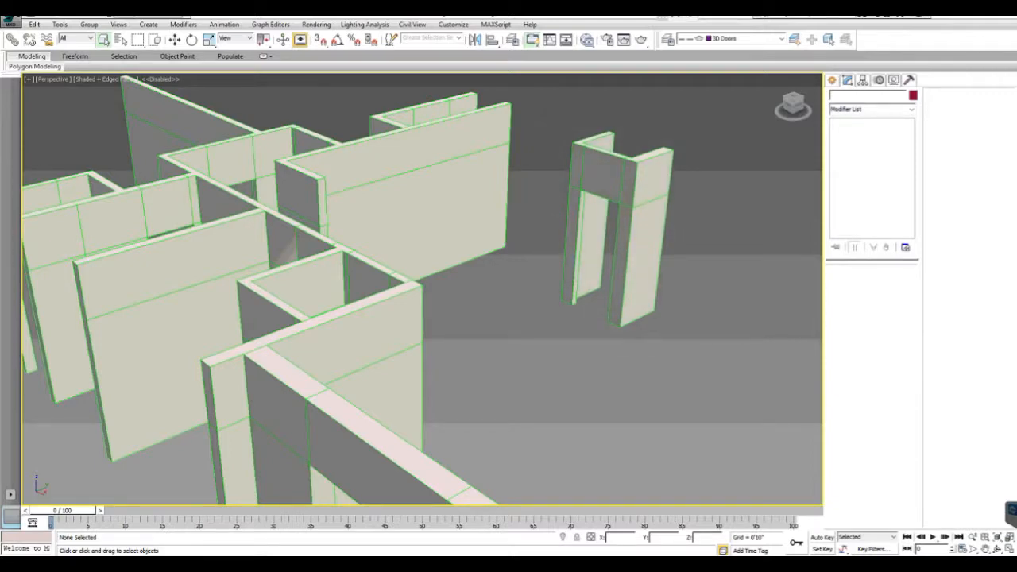
left_click(365, 341)
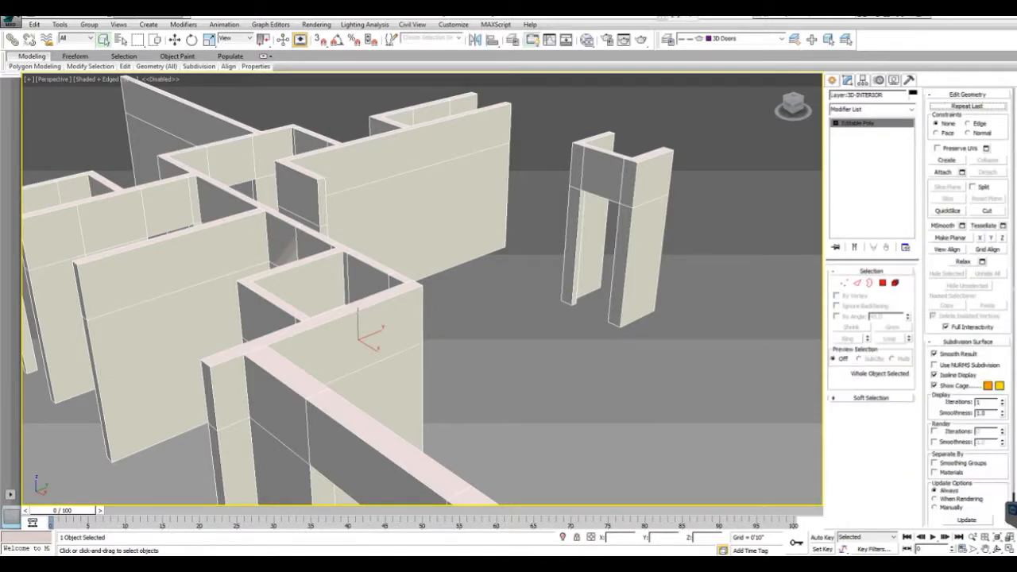
left_click(882, 283)
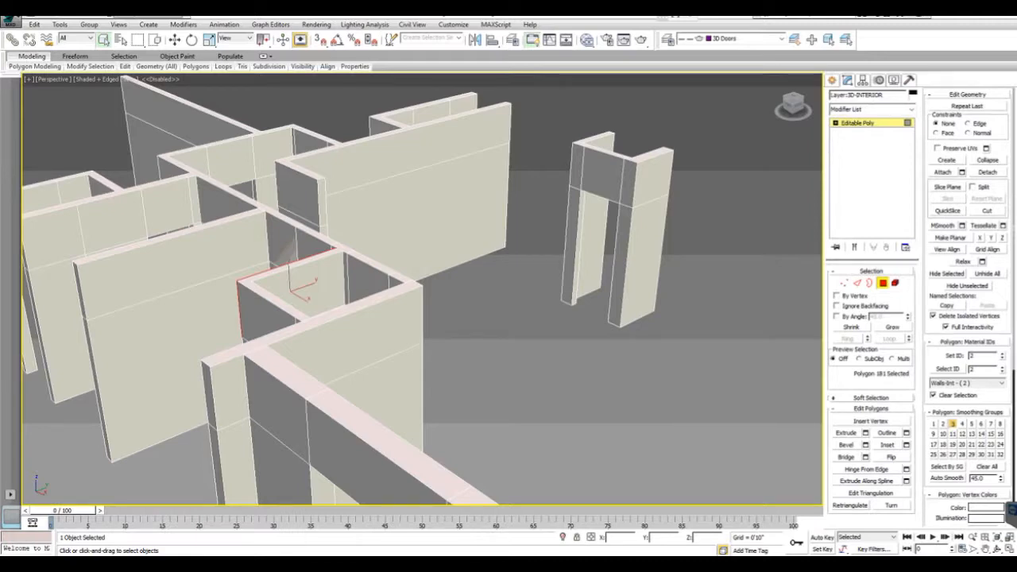
mouse_move(525, 193)
middle_mouse_down("alt")
mouse_move(436, 234)
mouse_move(333, 247)
middle_mouse_up("alt")
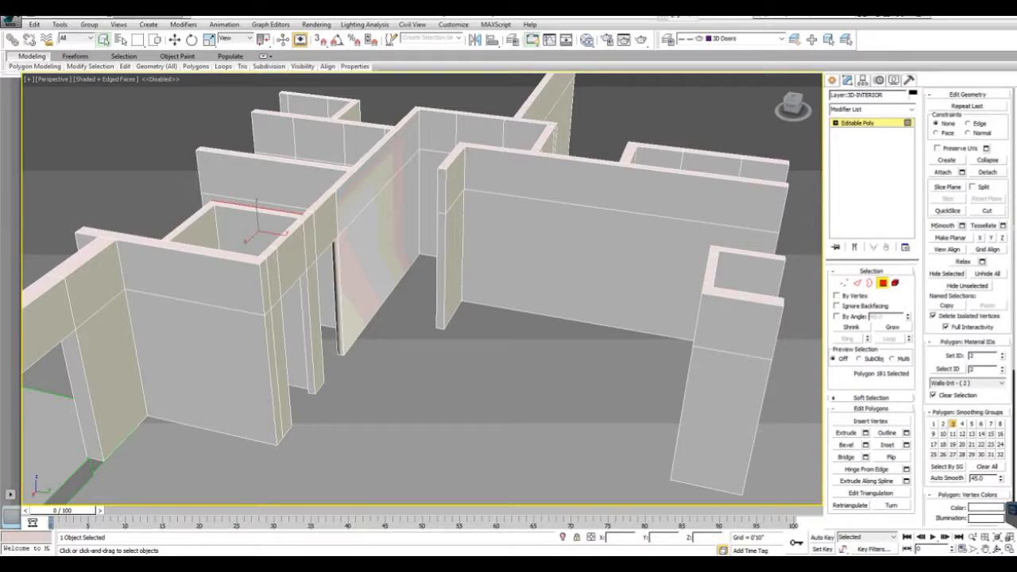
left_click(556, 259)
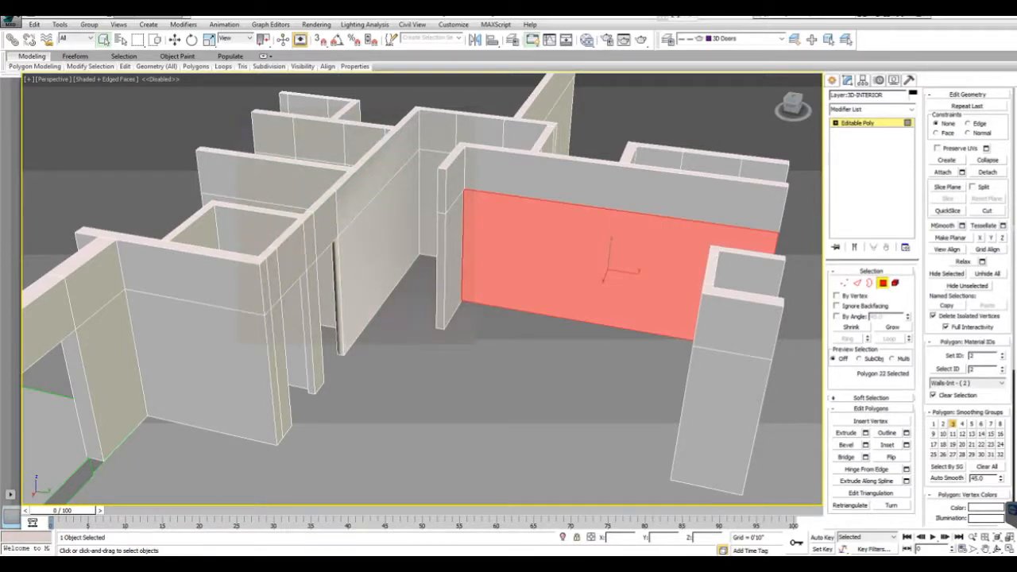
left_click(591, 184, "ctrl")
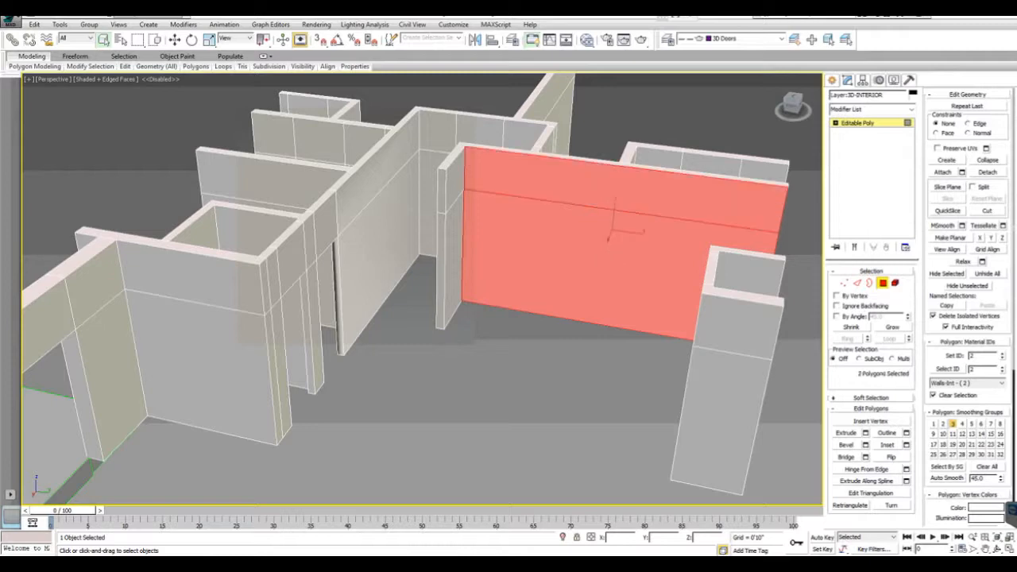
left_click(456, 181, "ctrl")
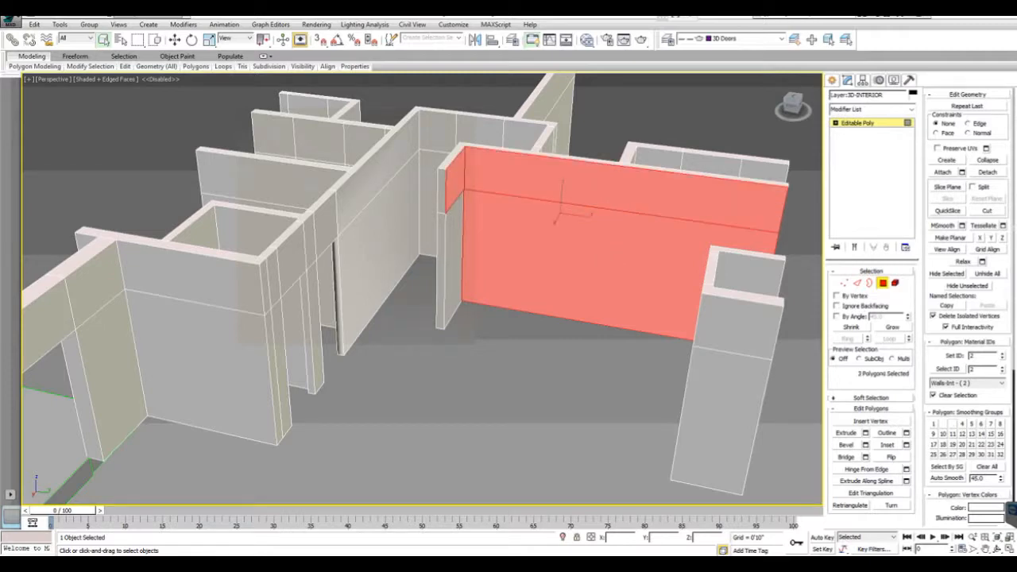
left_click(453, 259, "ctrl")
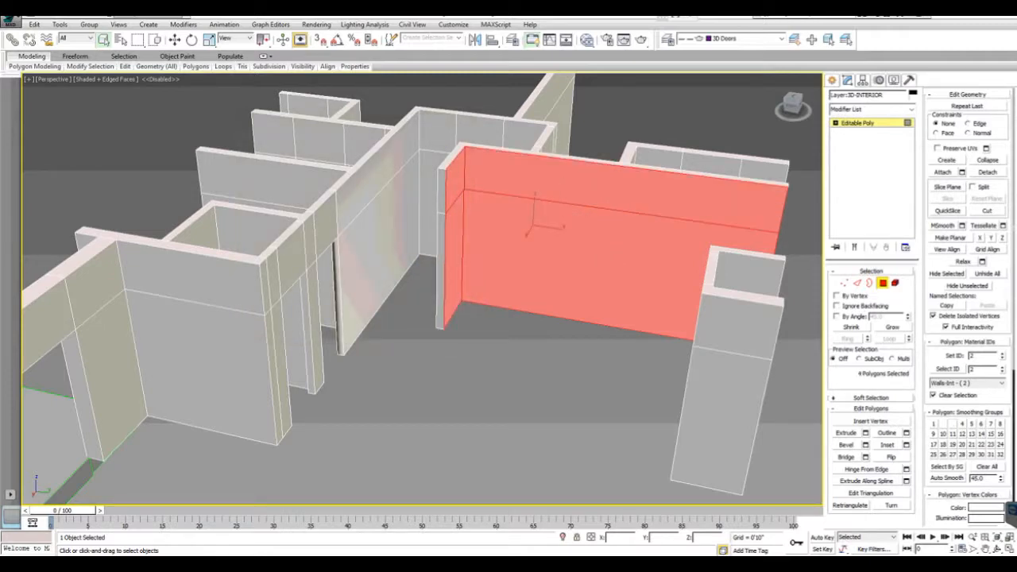
- Add the two side polygons of the freestanding wall piece to the selection, assign material ID 6, and exit polygon editing
mouse_move(397, 278)
middle_mouse_down("alt")
mouse_move(421, 314)
mouse_move(533, 333)
mouse_move(612, 254)
mouse_move(683, 318)
mouse_move(679, 358)
middle_mouse_up("alt")
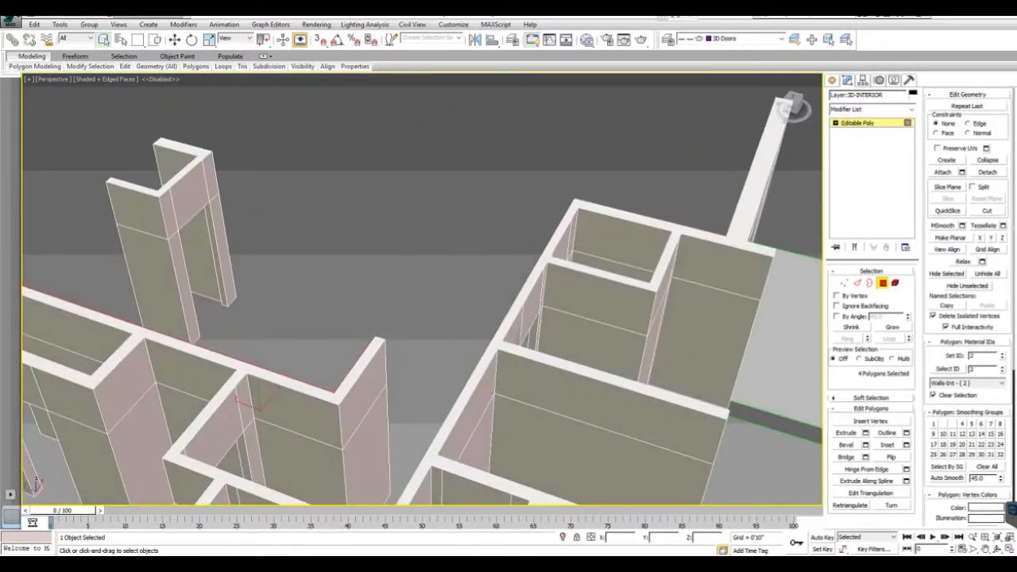
left_click(139, 211, "ctrl")
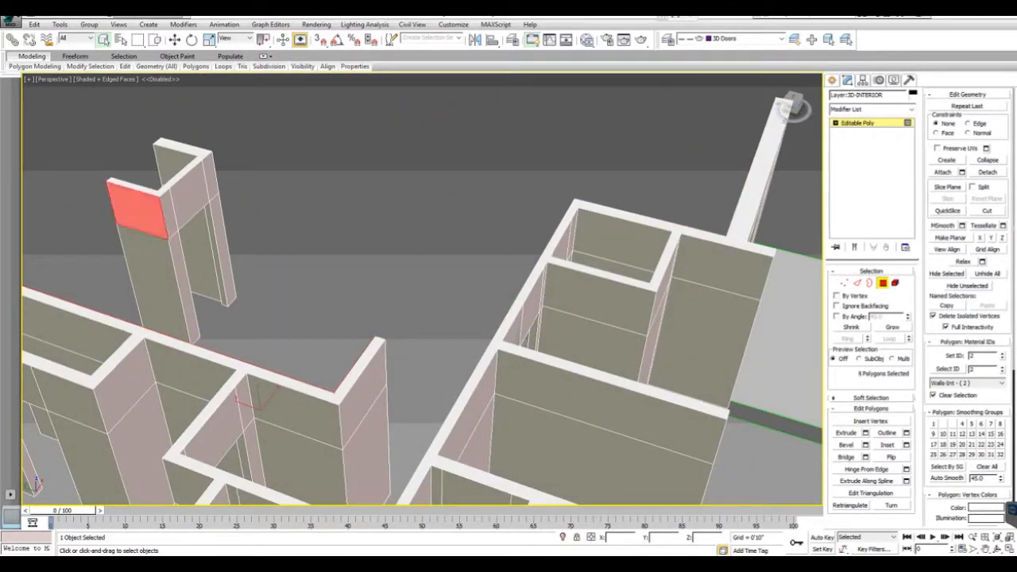
left_click(153, 267, "ctrl")
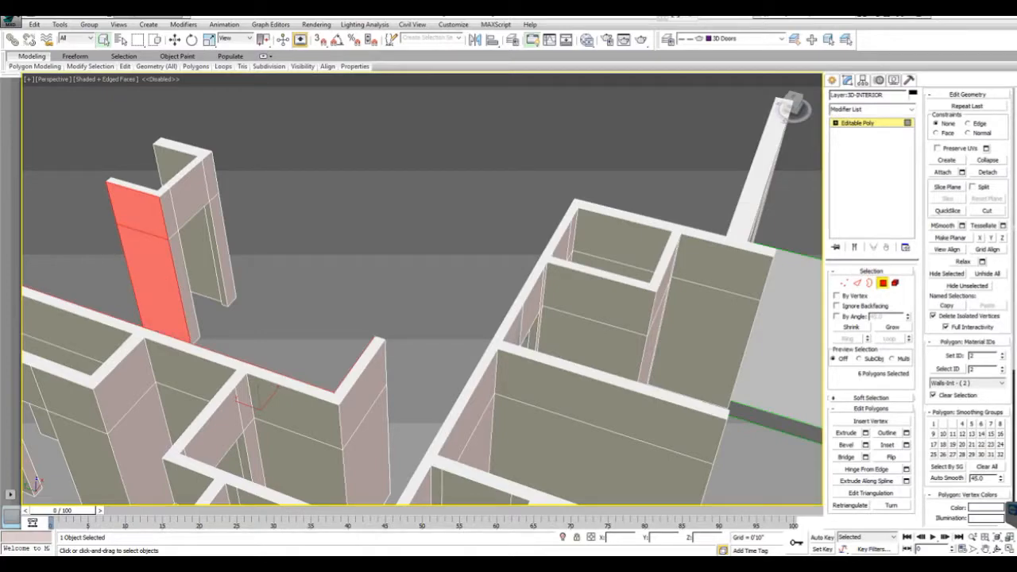
middle_click_drag(445, 294, 253, 280, "alt")
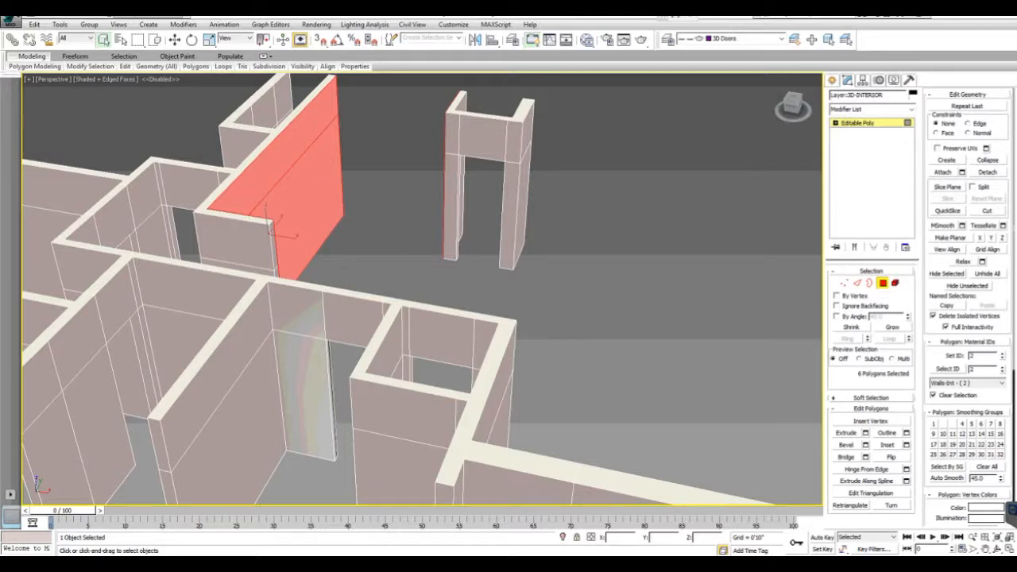
double_click(973, 356)
type("6")
key("Return")
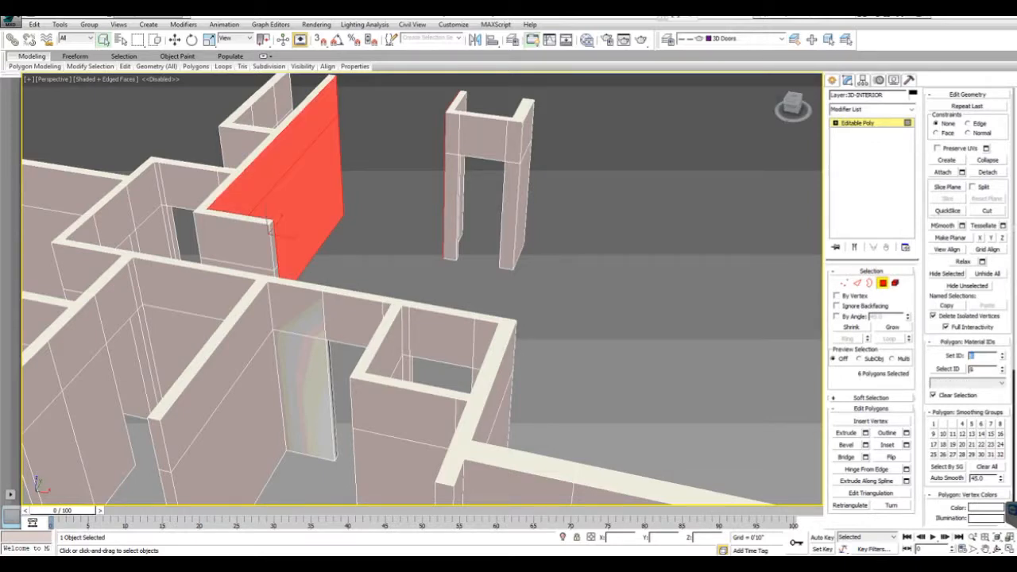
left_click(858, 123)
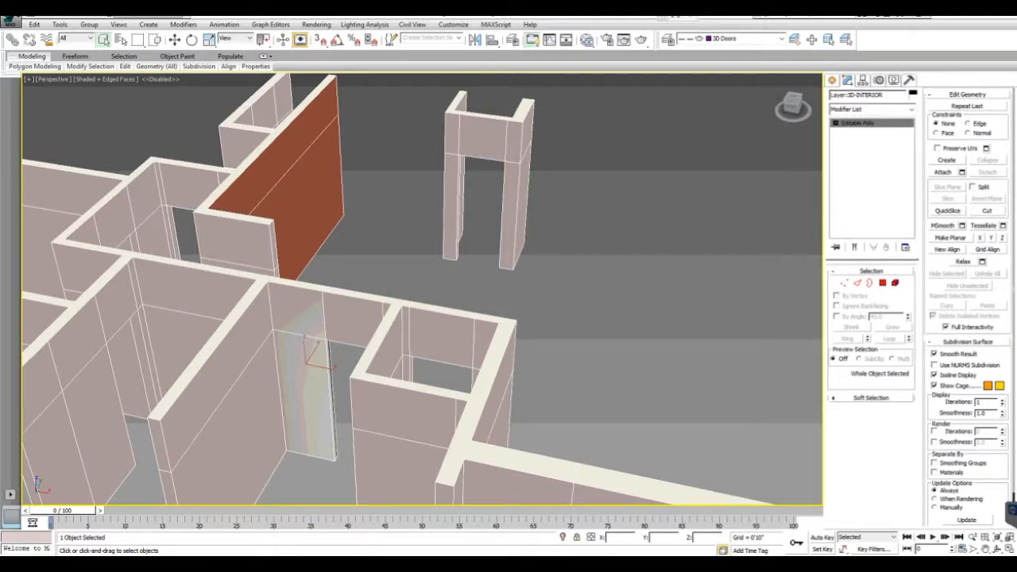
- Open the Slate Material Editor and clear the Doors and Windows material trees from the view, keeping the apartment material tree
key("m")
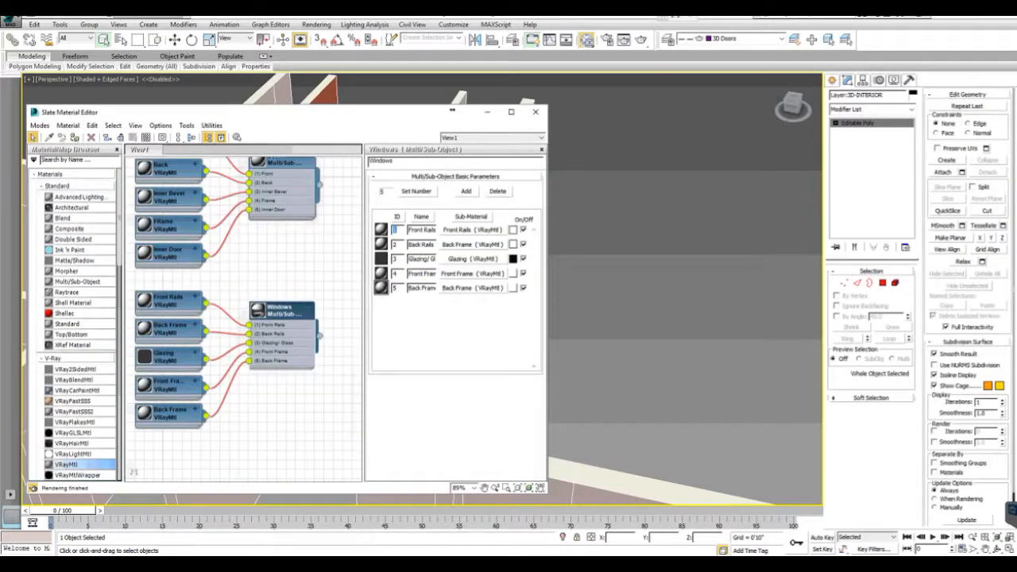
middle_click_drag(243, 214, 251, 363)
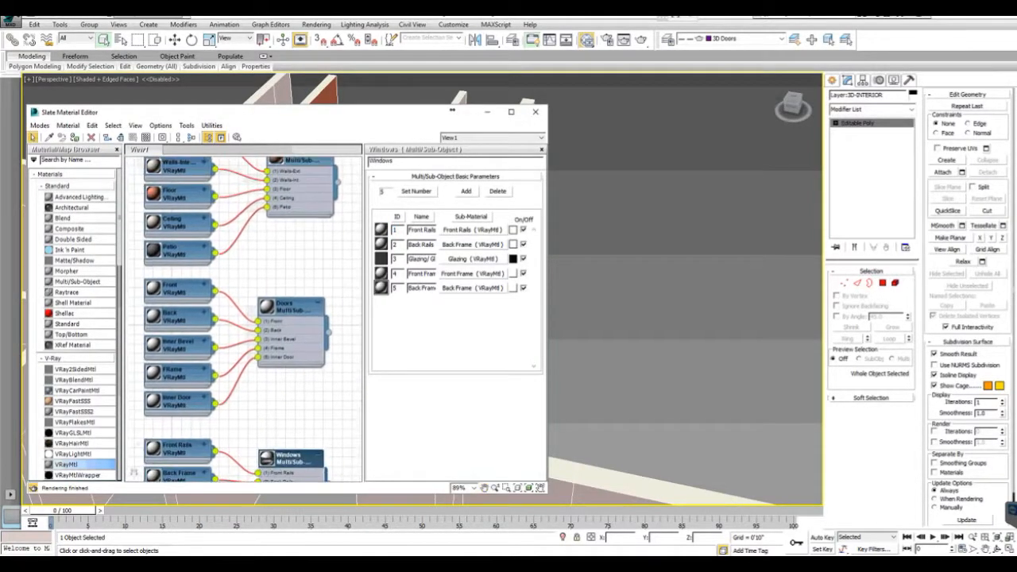
middle_click_drag(251, 308, 249, 292)
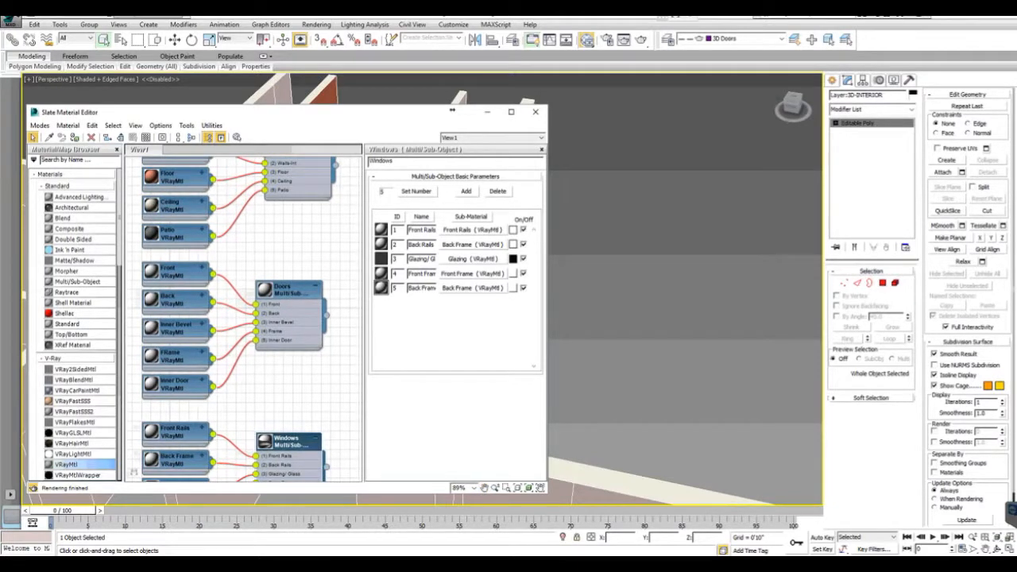
scroll(235, 270, "down", 6)
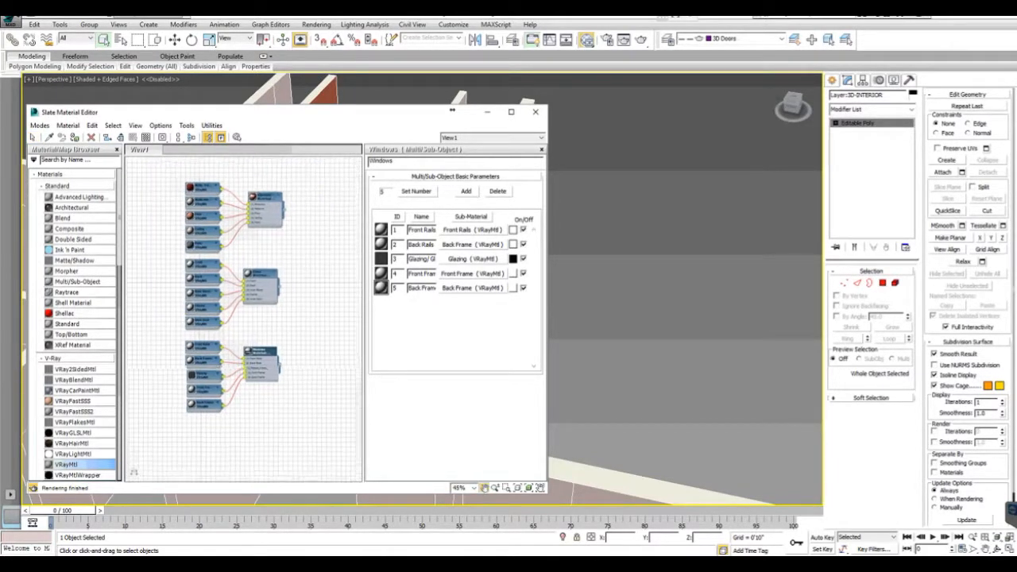
middle_click_drag(234, 270, 229, 268)
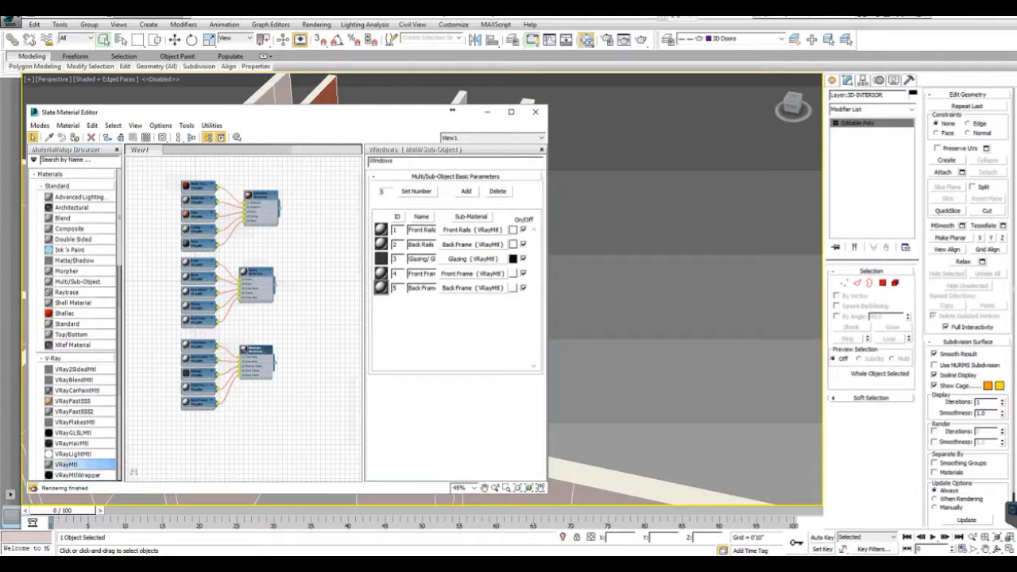
key("ctrl+a")
left_click_drag(199, 291, 324, 213)
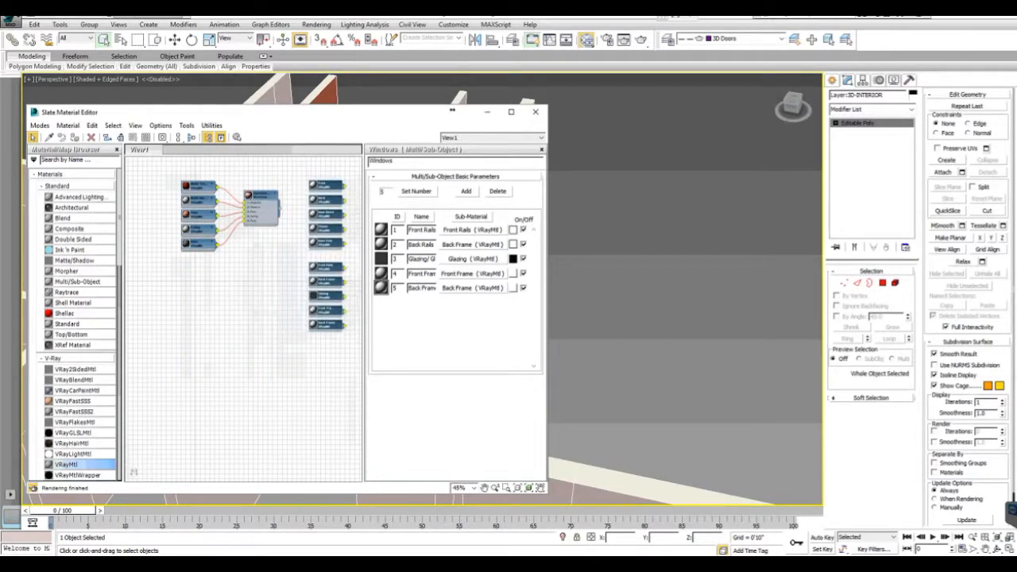
key("l")
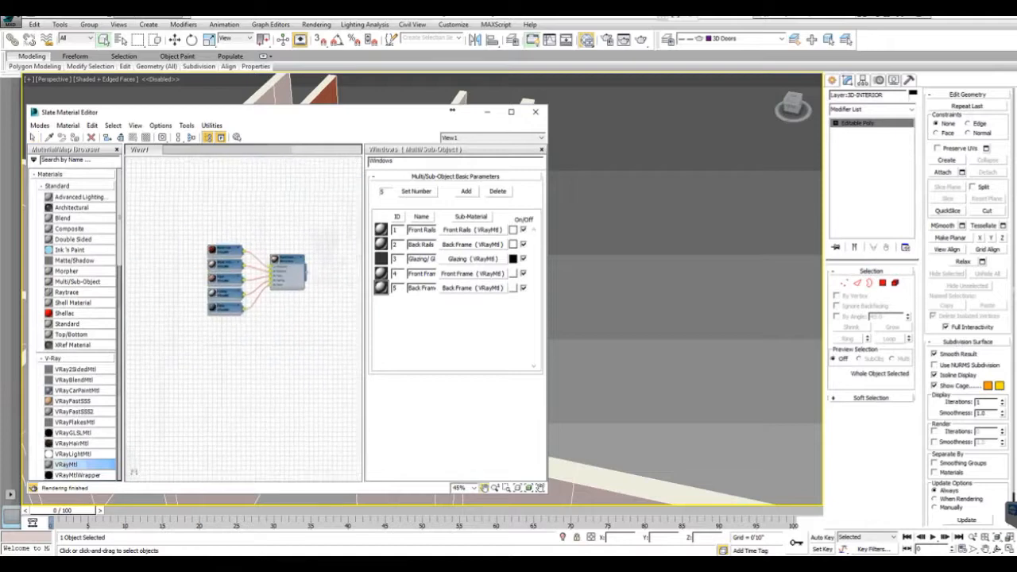
- Set the apartment Multi/Sub-Object material's number of materials to 6
scroll(282, 283, "up", 2)
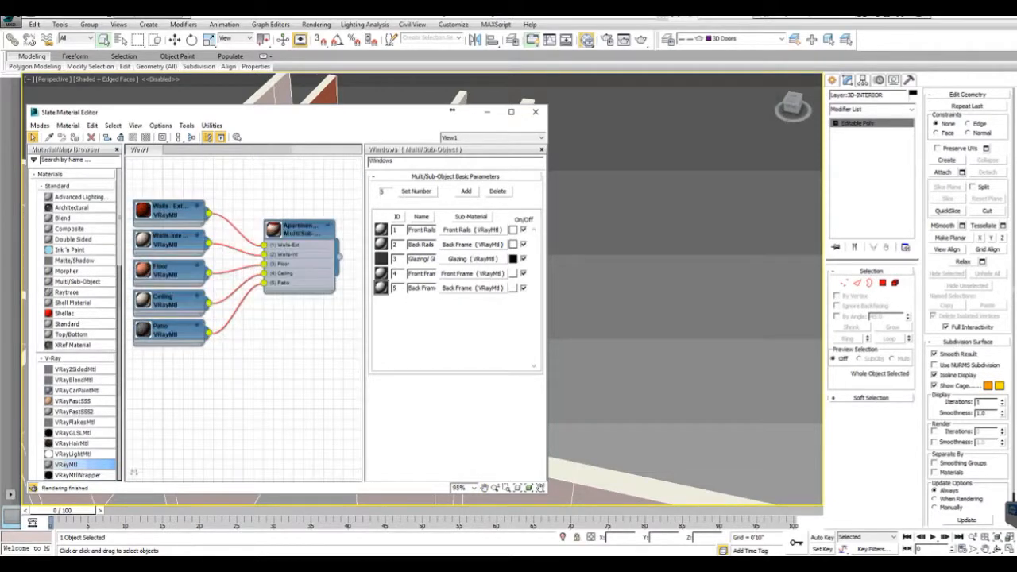
double_click(300, 230)
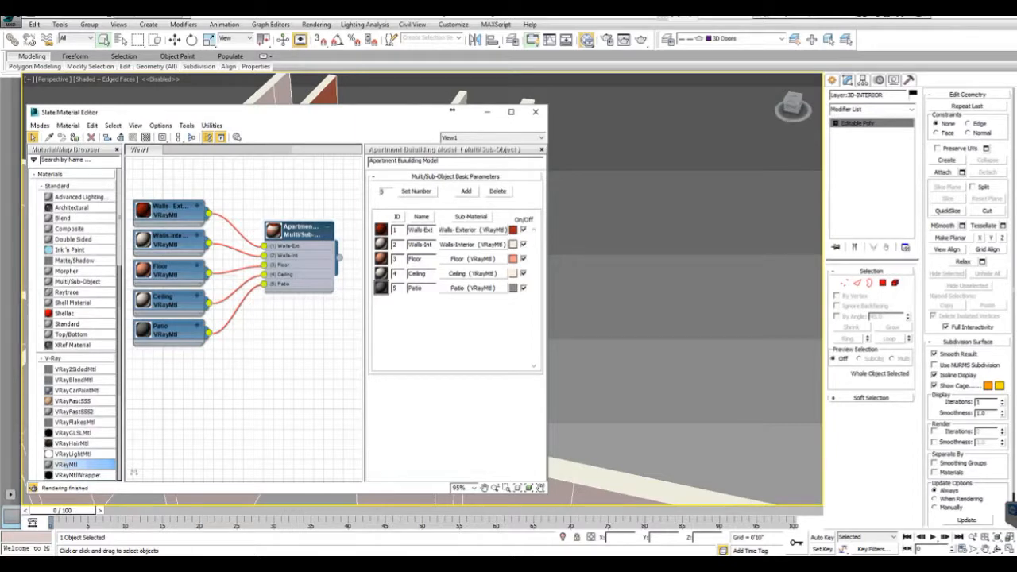
left_click(416, 191)
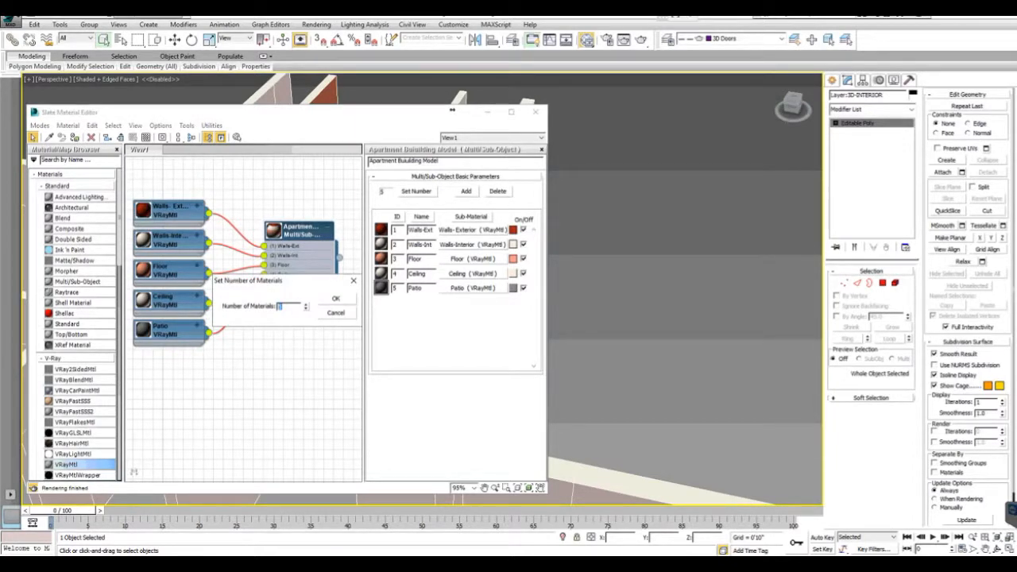
type("6")
left_click(336, 298)
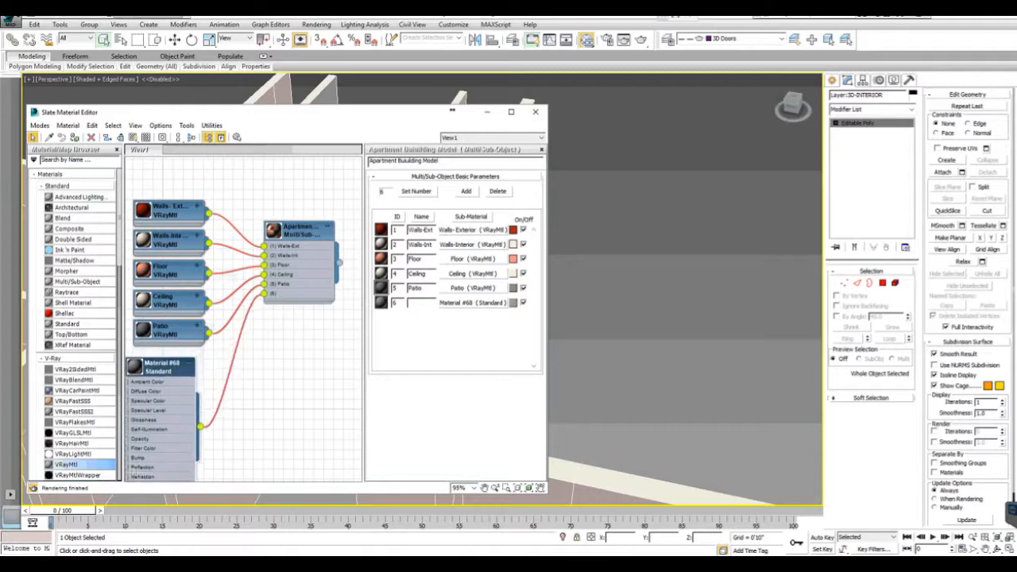
- Rename the sixth sub-material Walls-Kitchen and collapse its node
double_click(170, 359)
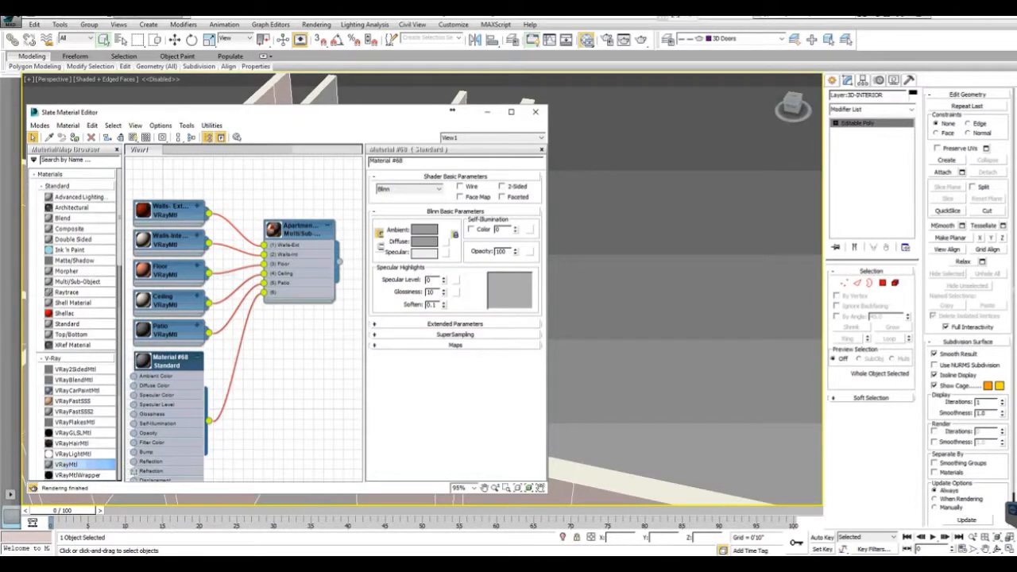
left_click_drag(404, 160, 369, 160)
type("Walls-Kitchen")
key("Return")
left_click_drag(162, 137, 174, 175)
left_click(197, 358)
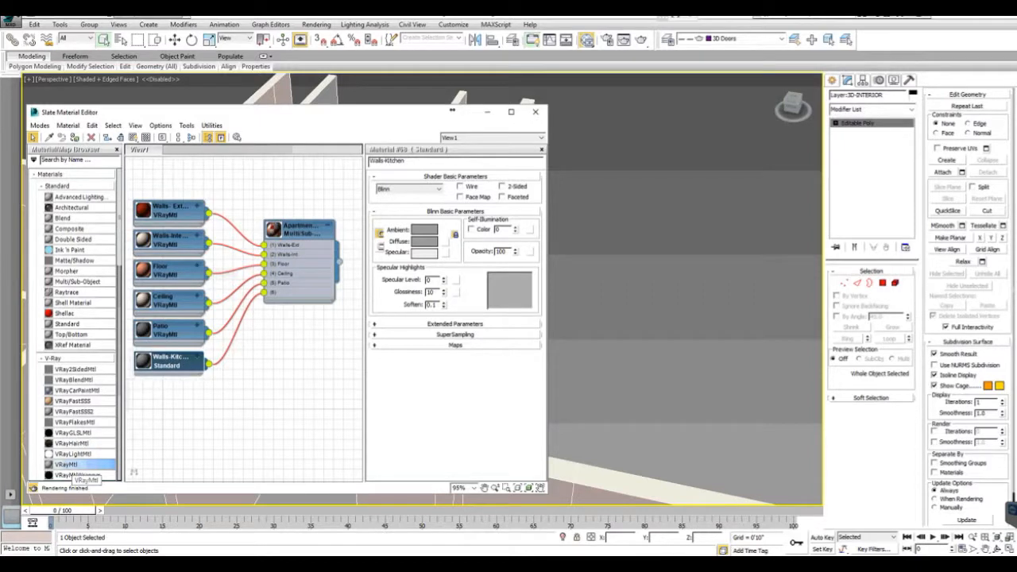
- Add a new VRayMtl node to the view and delete the Walls-Kitchen standard material node from slot 6
left_click_drag(72, 470, 226, 409)
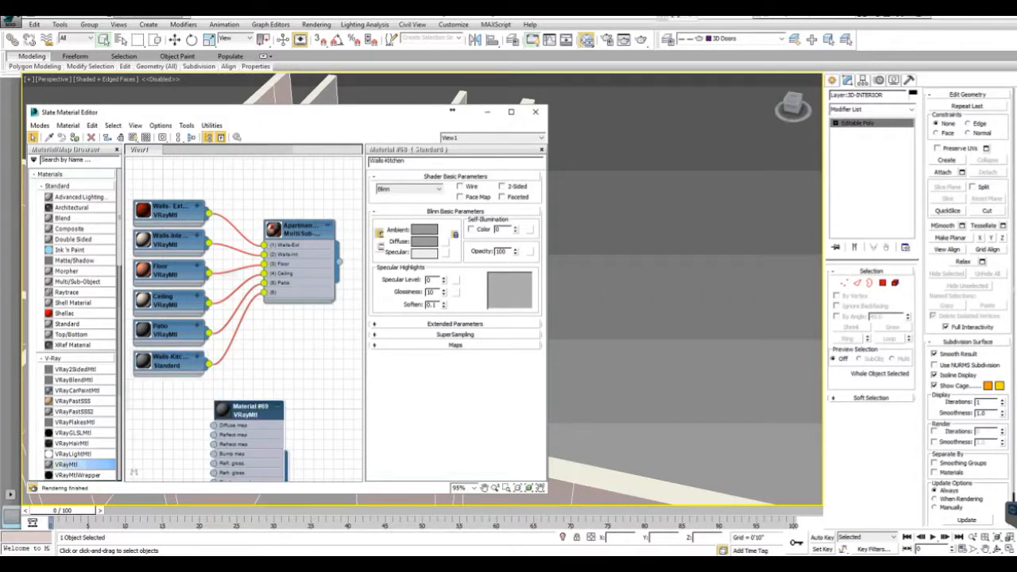
left_click(170, 363)
key("Delete")
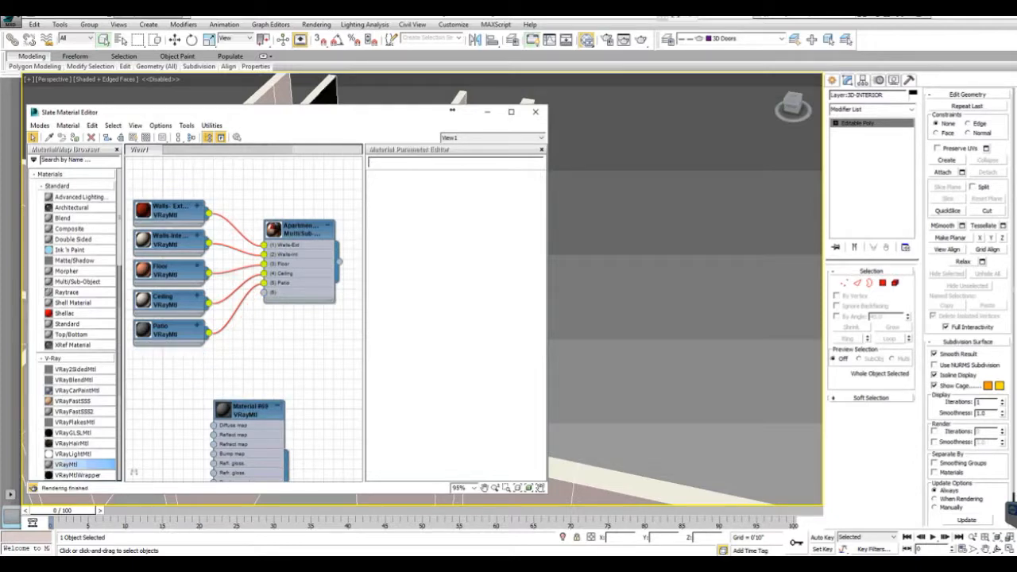
- Open the apartment Multi/Sub-Object material's parameters and remove the unconnected VRayMtl node from the view
double_click(300, 230)
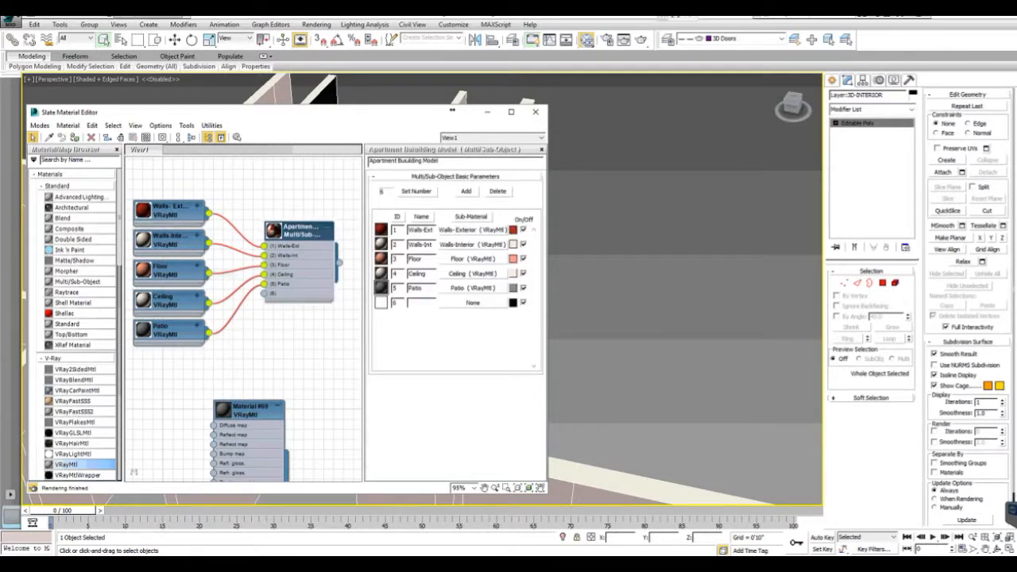
left_click_drag(250, 407, 413, 327)
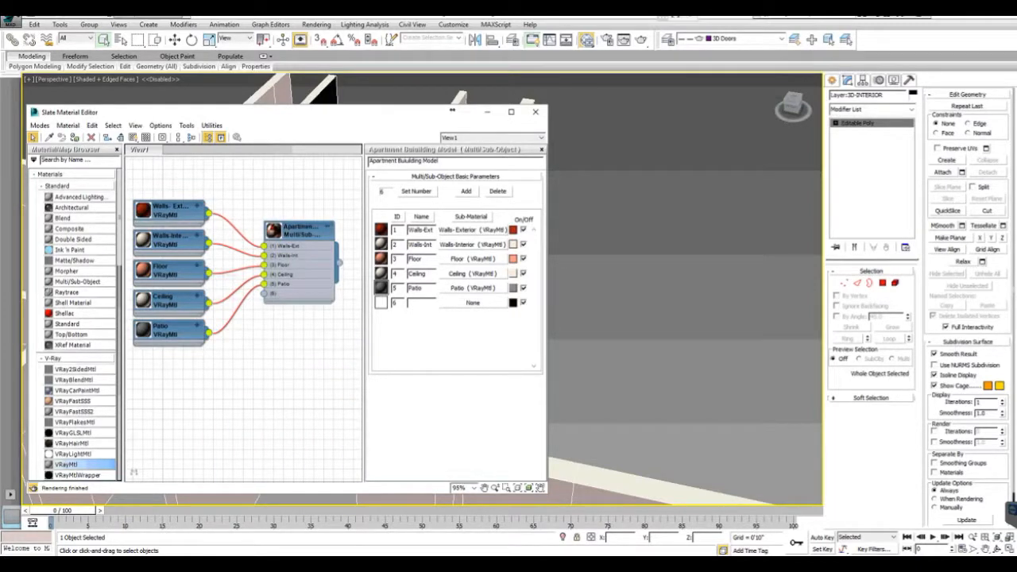
mouse_move(262, 382)
middle_mouse_down()
mouse_move(208, 384)
mouse_move(258, 369)
middle_mouse_up()
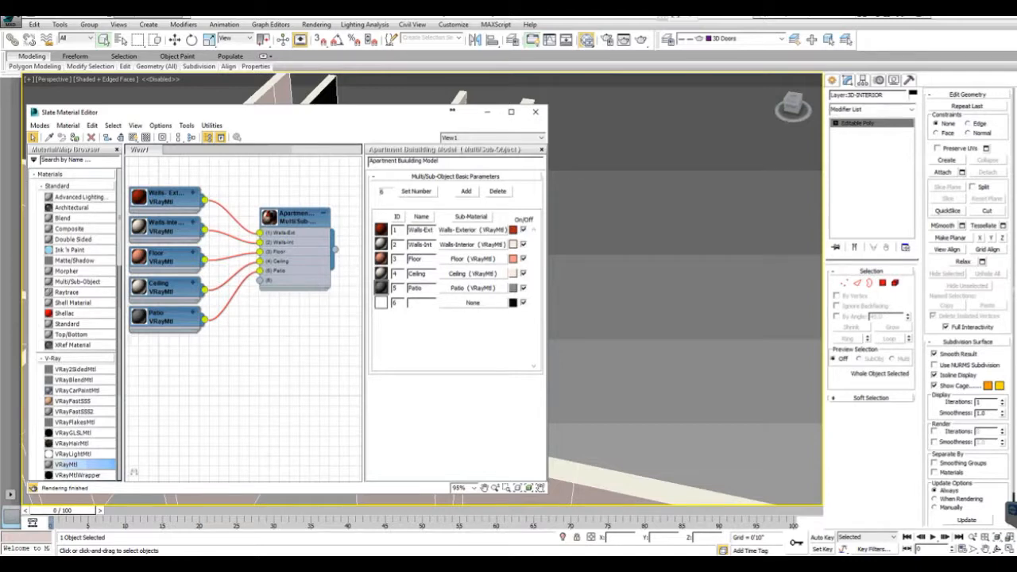
- Connect a new VRayMtl to slot 6 of the apartment Multi/Sub-Object material and name the slot Walls-Kitchen
left_click_drag(67, 464, 260, 280)
left_click_drag(165, 187, 165, 357)
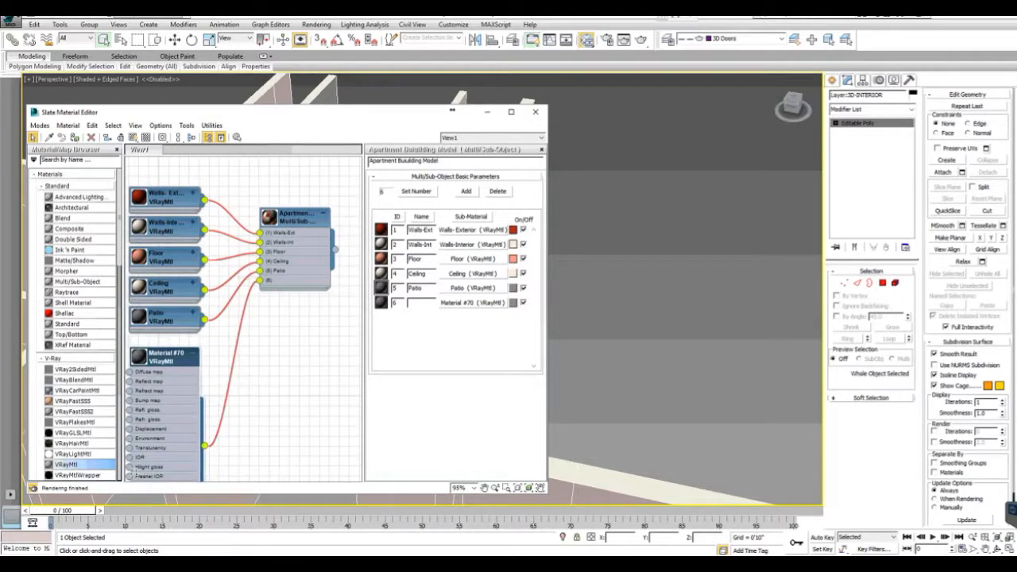
type("Wa")
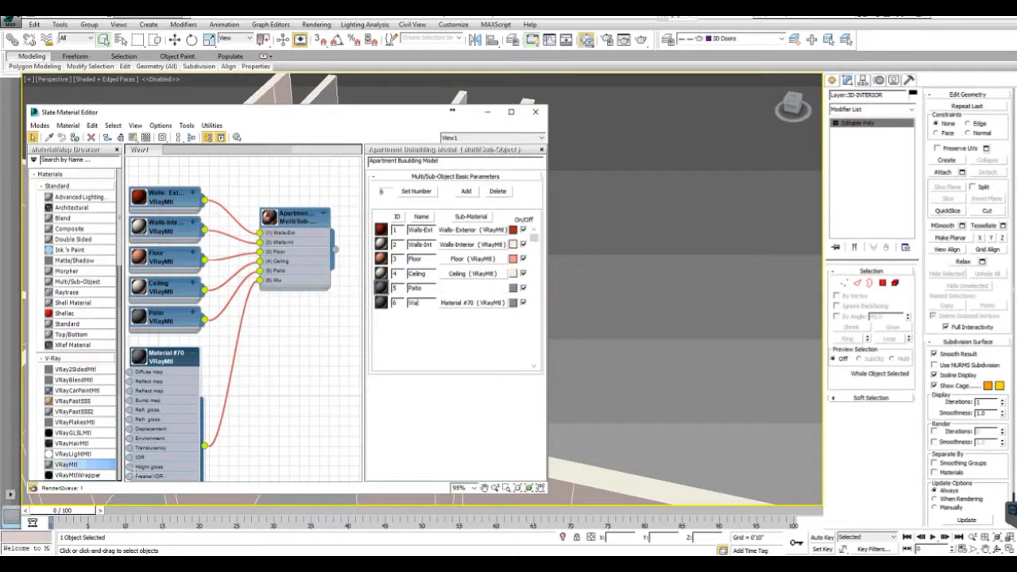
type("lls-Kitchen")
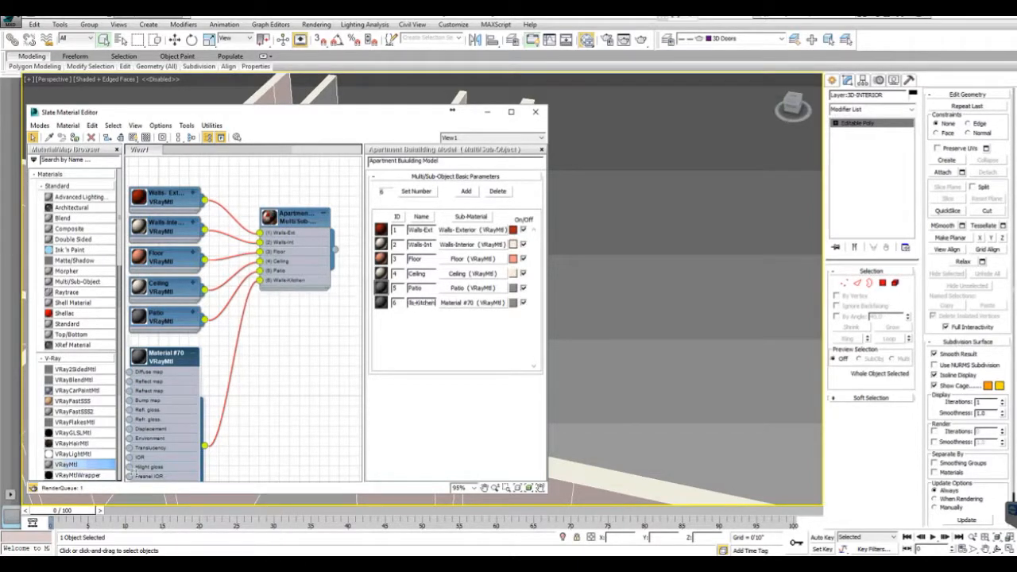
key("Return")
- Rename the VRayMtl connected to slot 6 as Walls-Kitchen
double_click(165, 357)
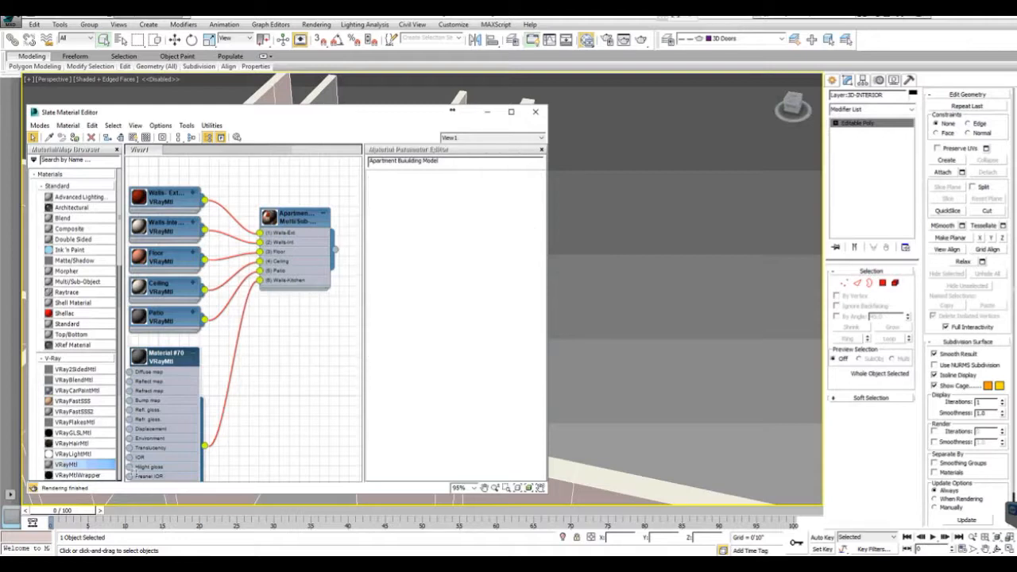
left_click_drag(404, 161, 370, 161)
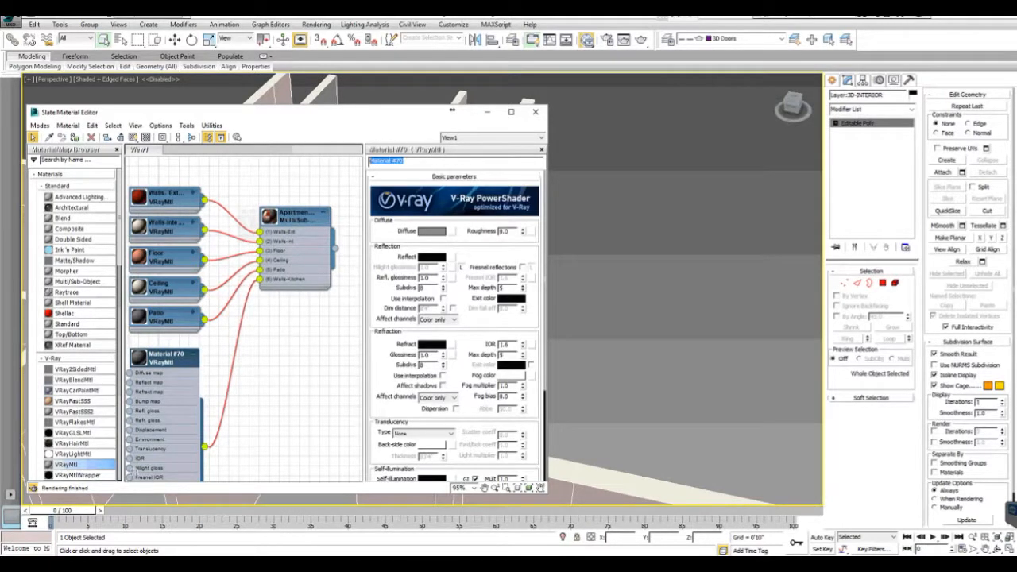
key("BackSpace")
type("Walls-Kitchen")
key("Return")
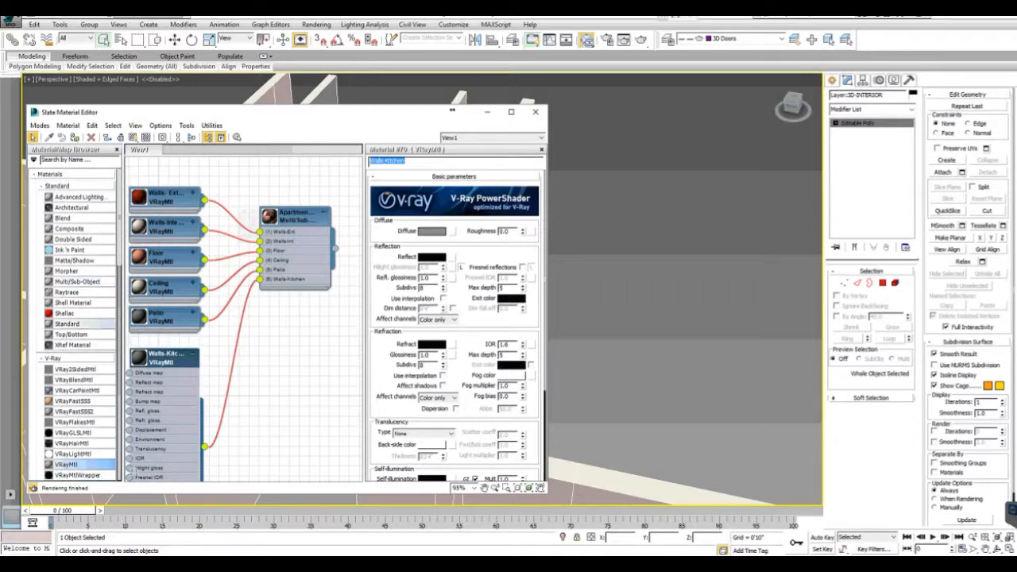
- Set the Walls-Kitchen diffuse color to a pale green with hue 87, saturation 38 and value 236
left_click(431, 230)
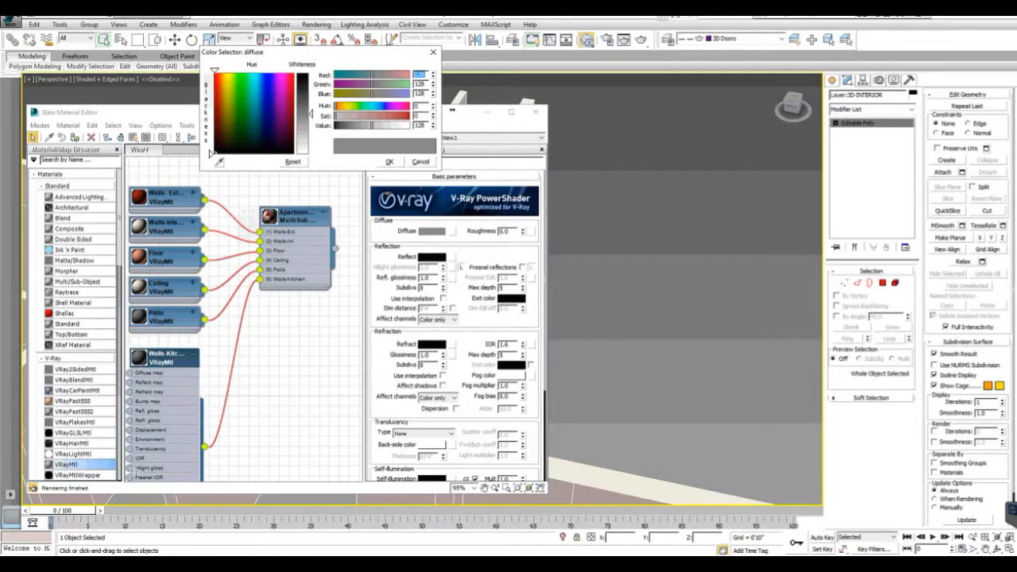
left_click(240, 120)
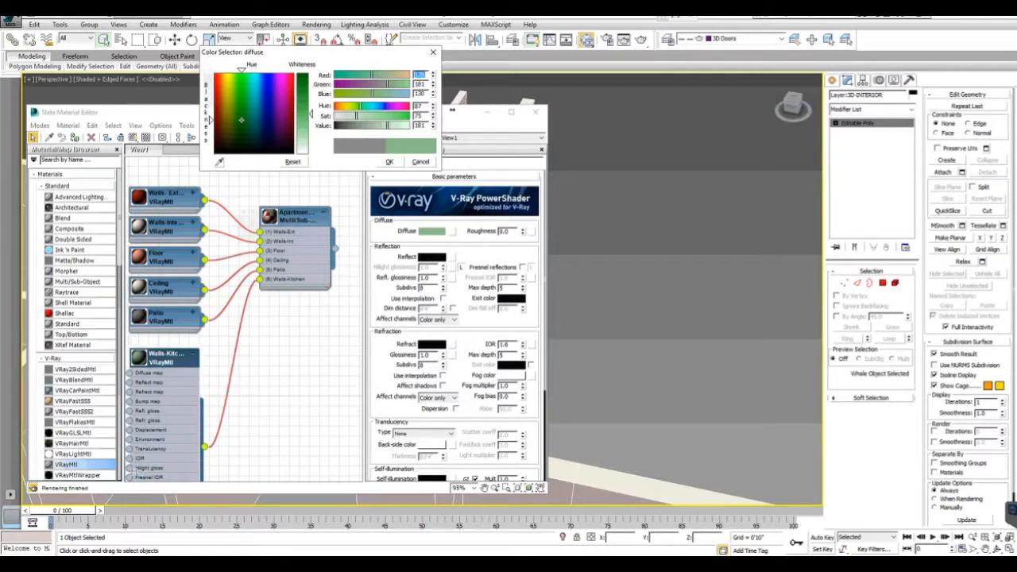
left_click_drag(387, 126, 396, 125)
left_click_drag(210, 105, 210, 98)
left_click_drag(310, 121, 310, 136)
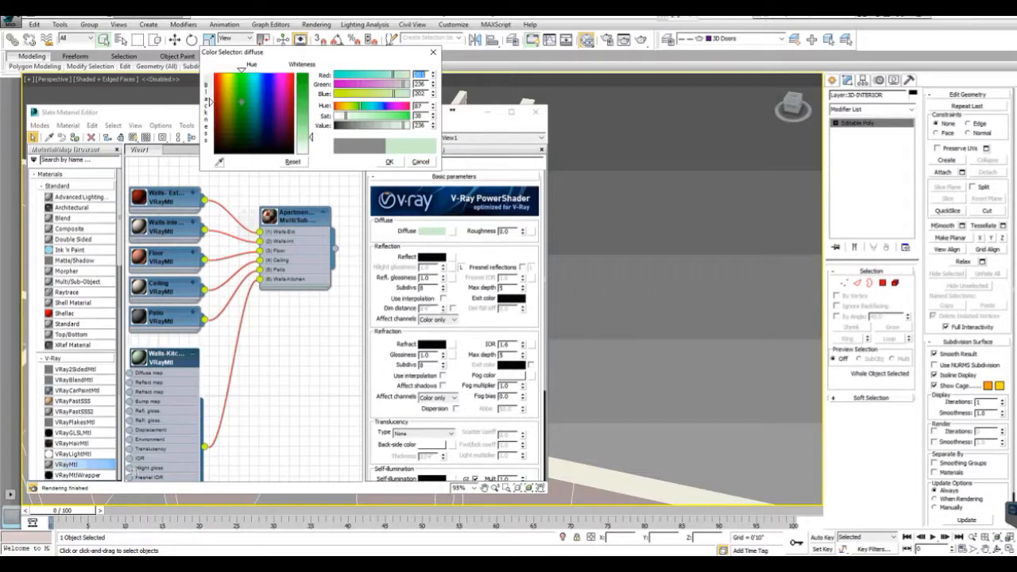
left_click(389, 162)
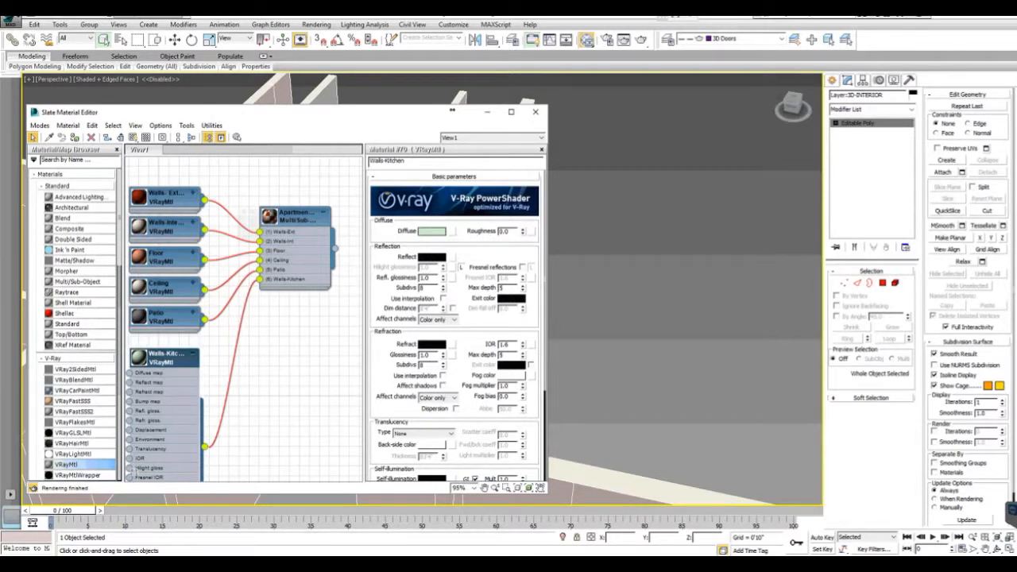
- Collapse the Walls-Kitchen node, line it up below the Patio node and close the material editor
left_click(193, 354)
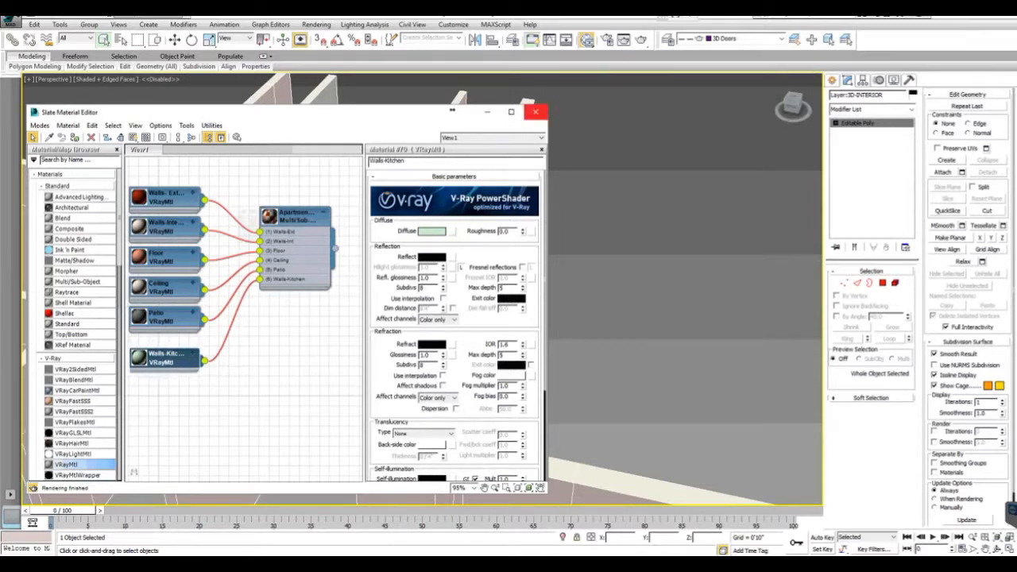
left_click_drag(165, 355, 165, 345)
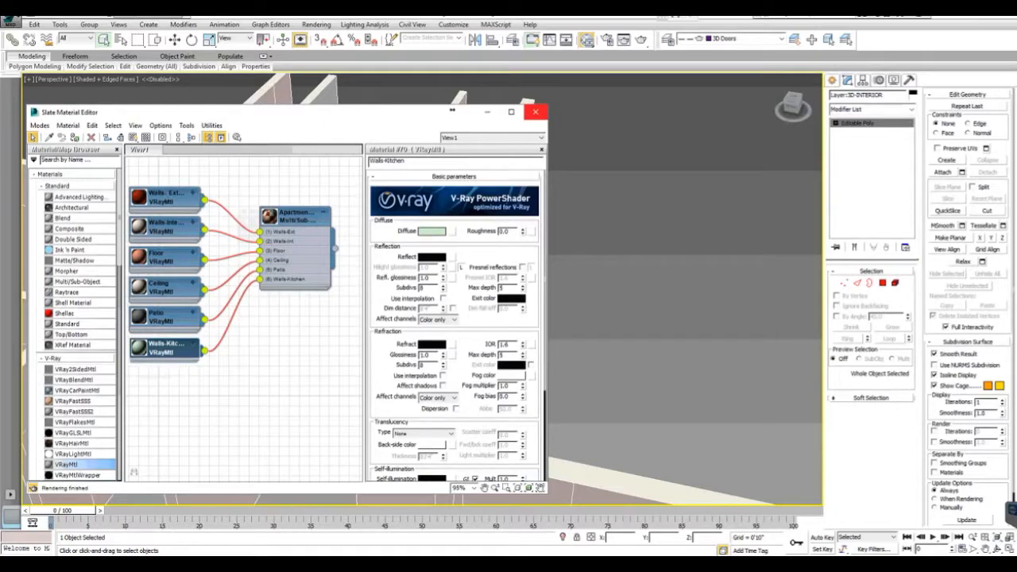
left_click(535, 111)
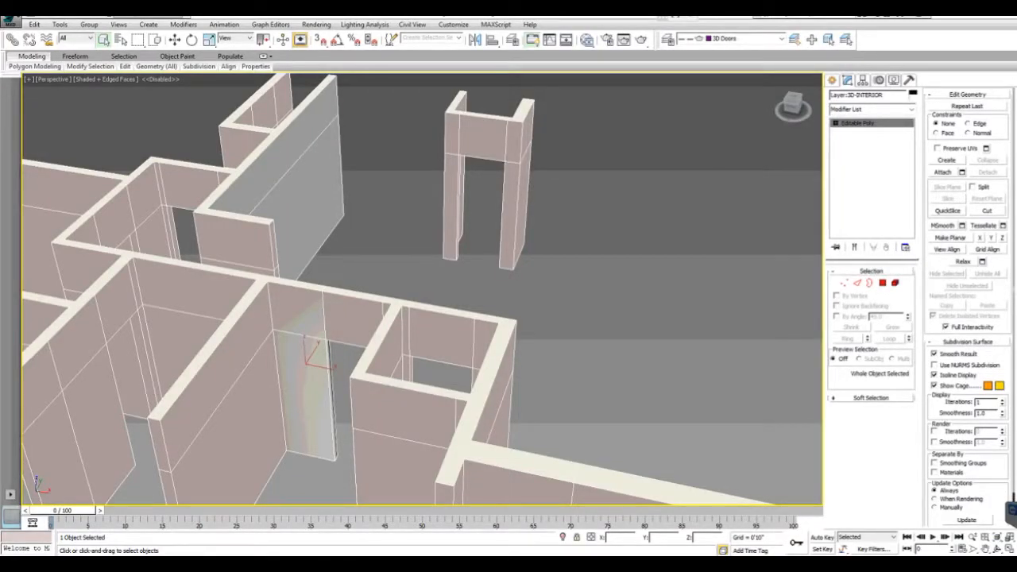
- Examine the kitchen wall's new material and the surrounding interior walls from several angles
middle_click_drag(556, 302, 238, 307, "alt")
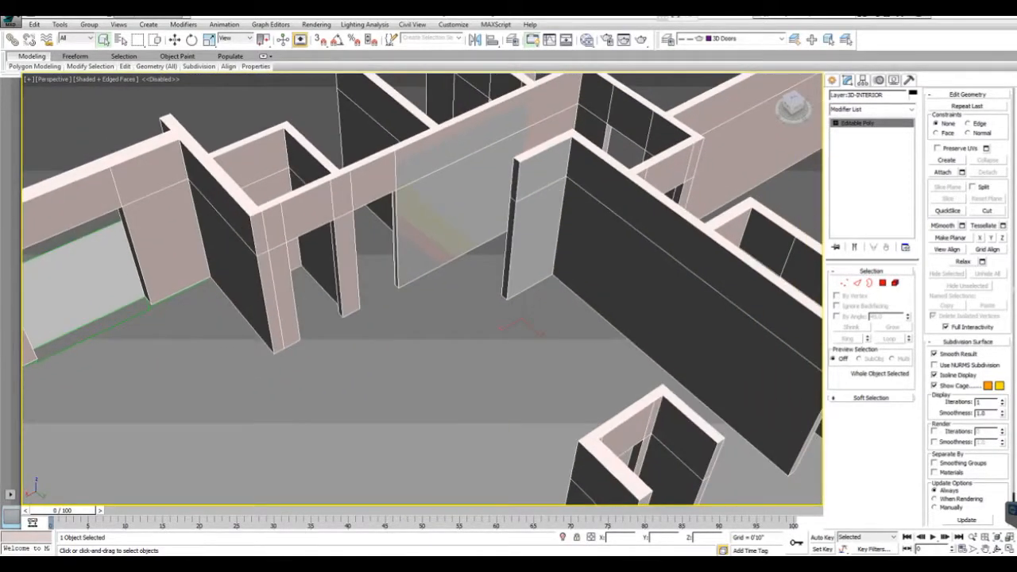
middle_click_drag(357, 318, 272, 426, "alt")
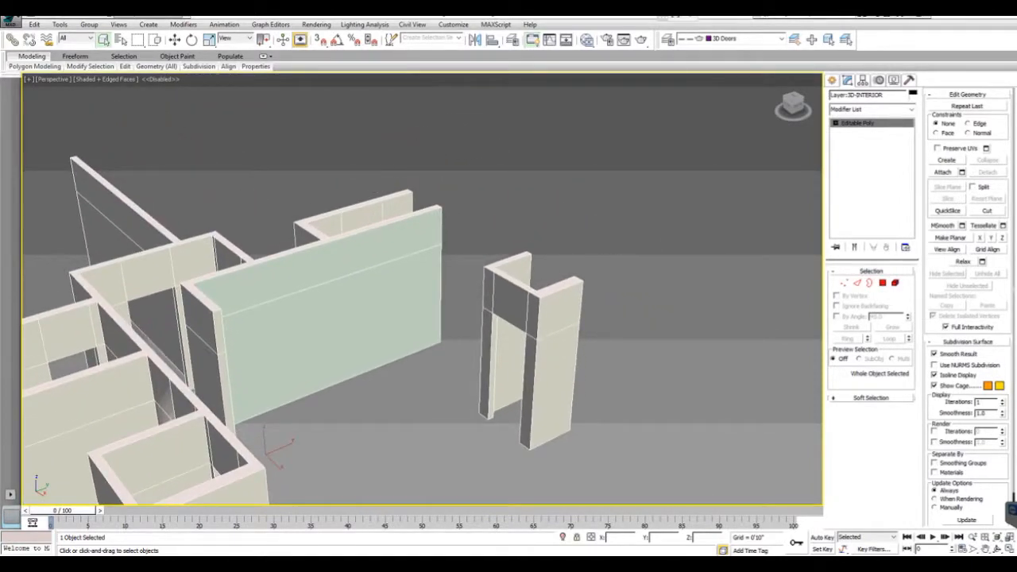
scroll(407, 271, "up", 4)
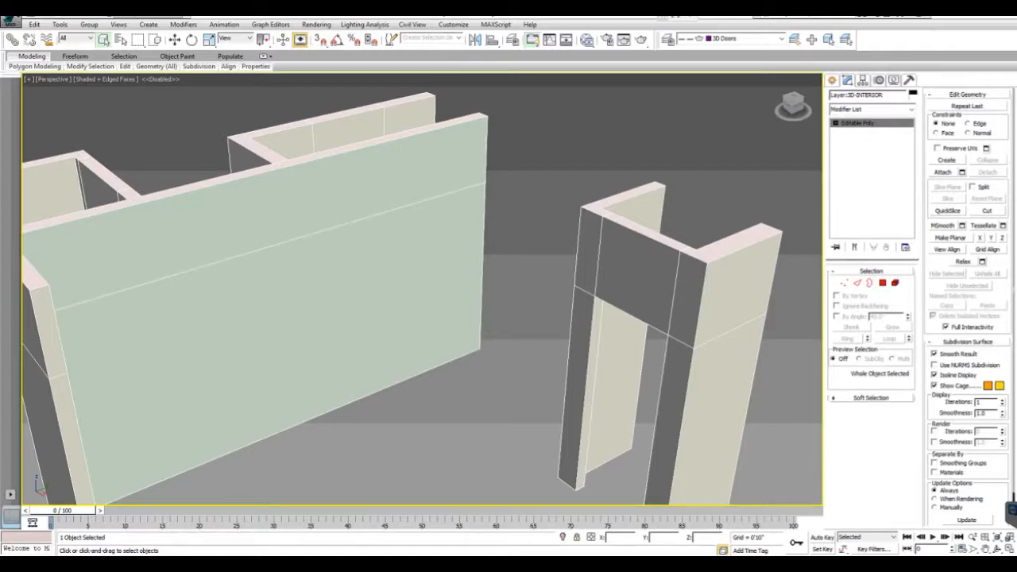
scroll(421, 290, "down", 3)
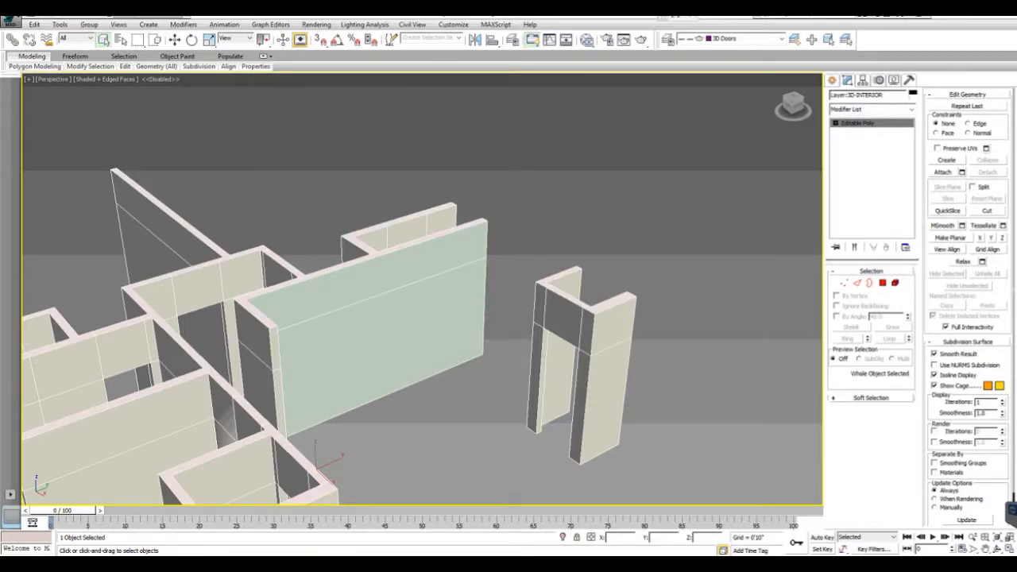
middle_click_drag(342, 290, 674, 292, "alt")
middle_click_drag(604, 286, 213, 256, "alt")
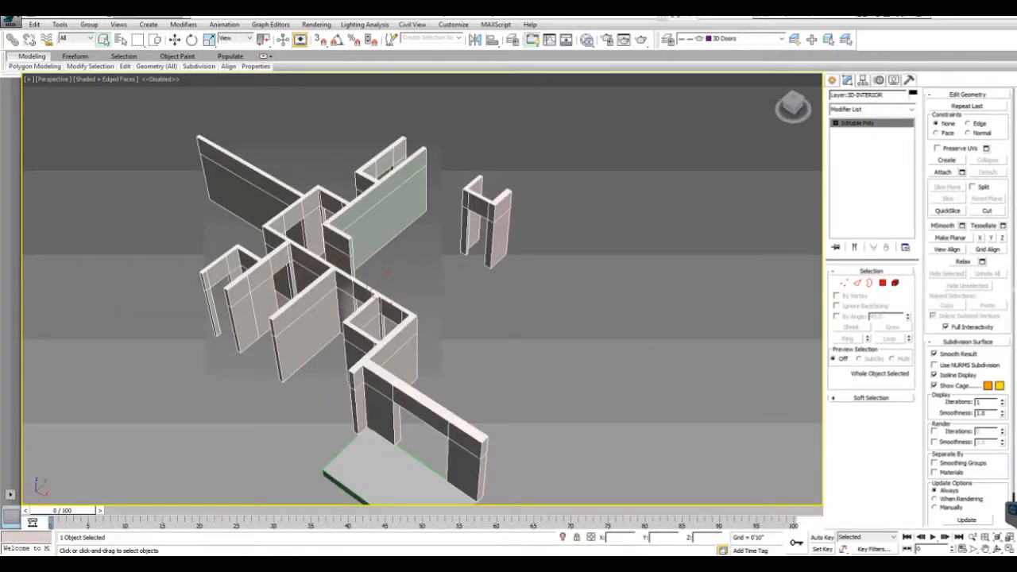
middle_click_drag(387, 273, 467, 253)
scroll(467, 252, "up", 5)
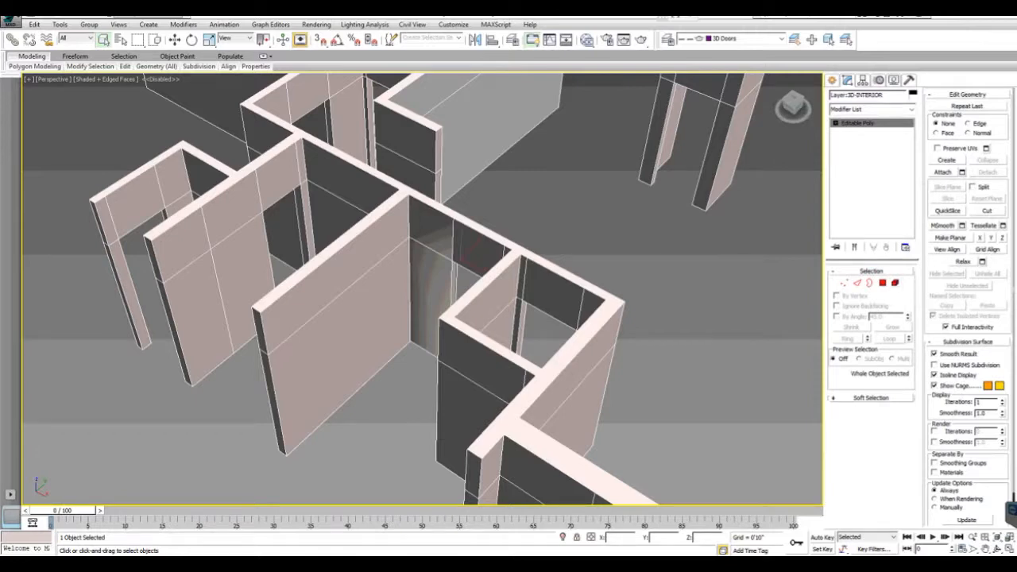
- Reopen the apartment Multi/Sub-Object material and set its number of materials to 7
key("m")
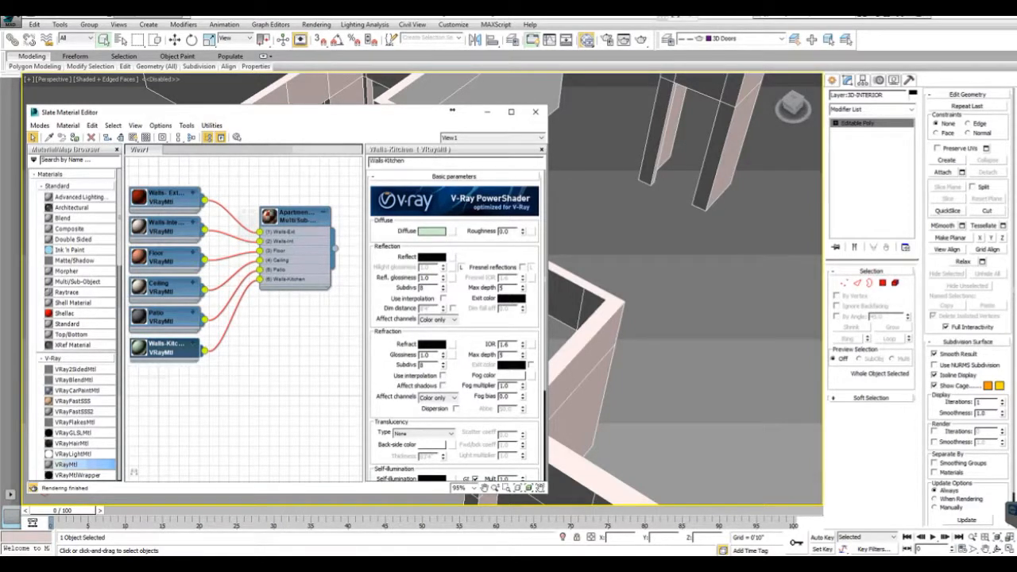
double_click(296, 217)
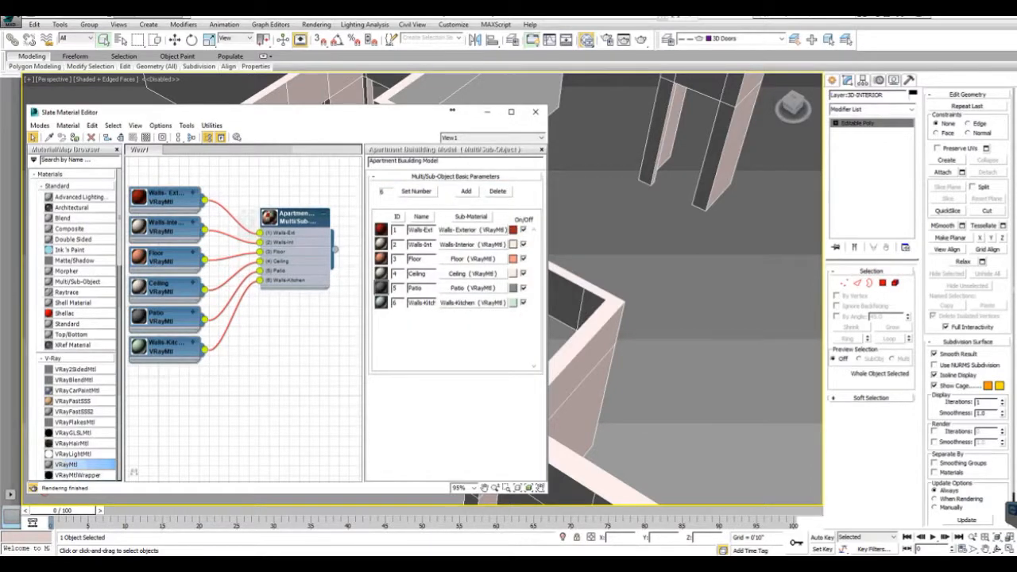
left_click(416, 190)
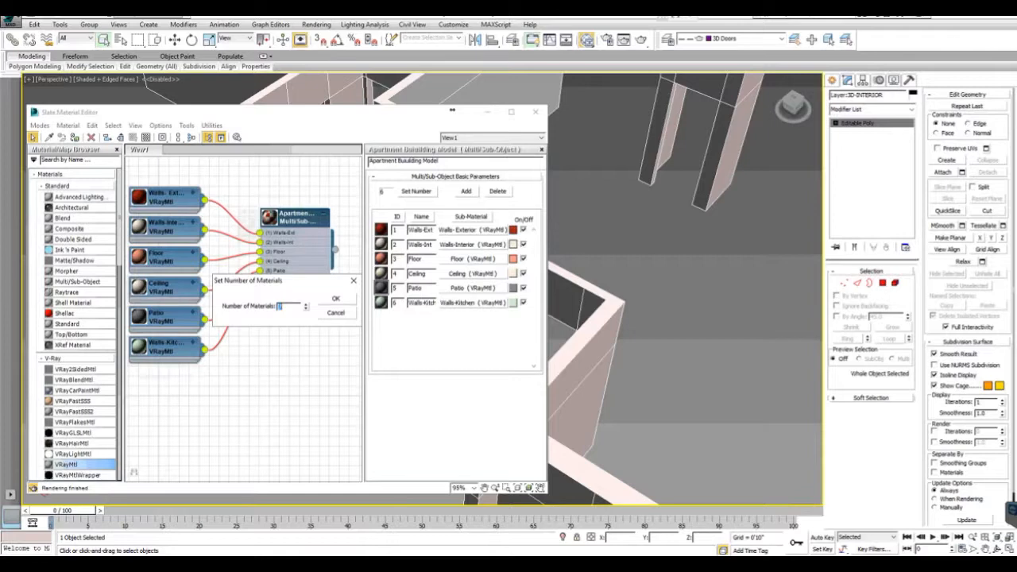
type("7")
key("Return")
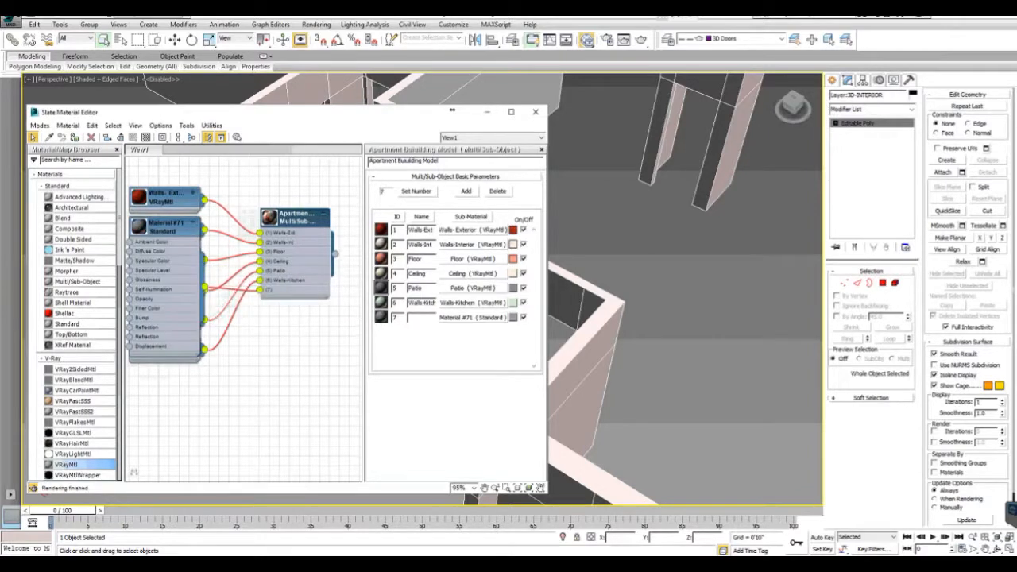
- Rename the seventh sub-material Restrooms and place its collapsed node below Walls-Kitchen
left_click_drag(166, 227, 166, 388)
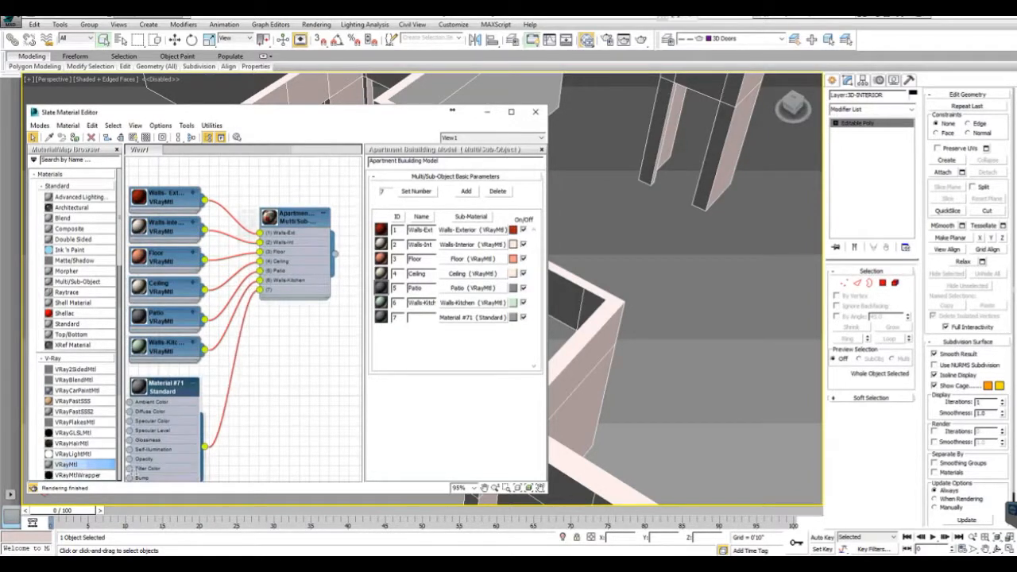
double_click(166, 388)
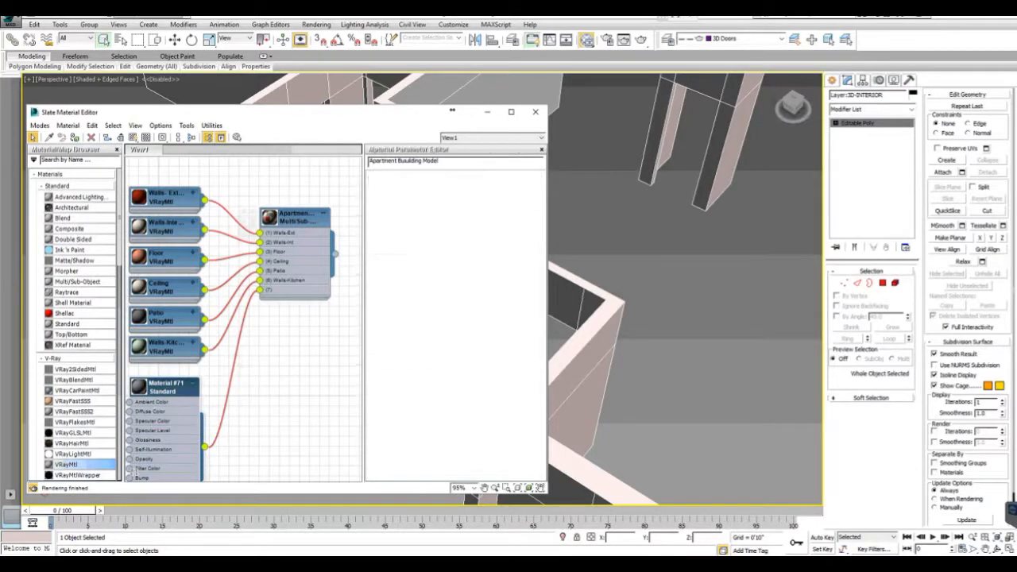
left_click_drag(405, 160, 368, 161)
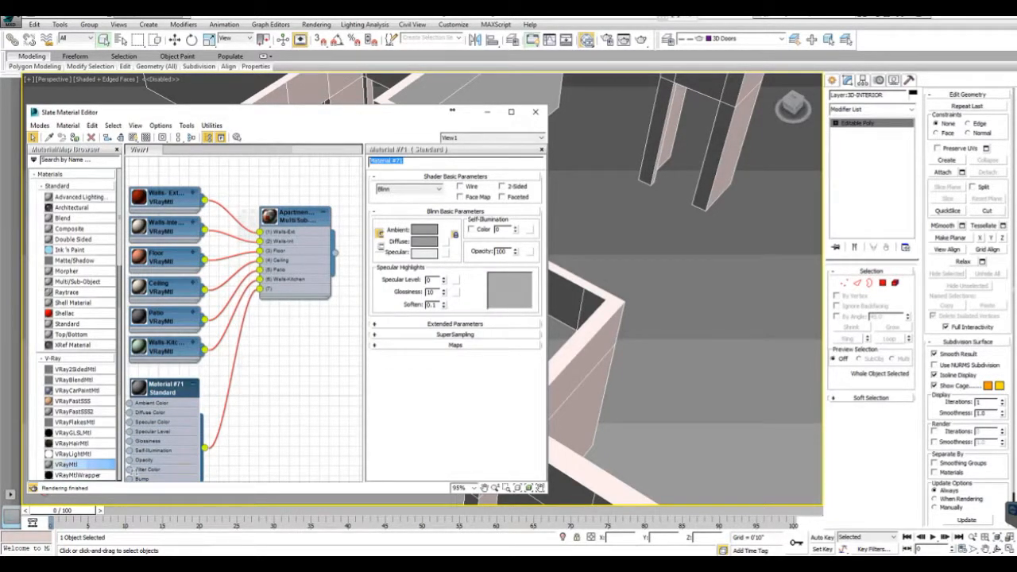
type("Restrooms")
key("Return")
left_click(192, 383)
left_click_drag(165, 388, 165, 379)
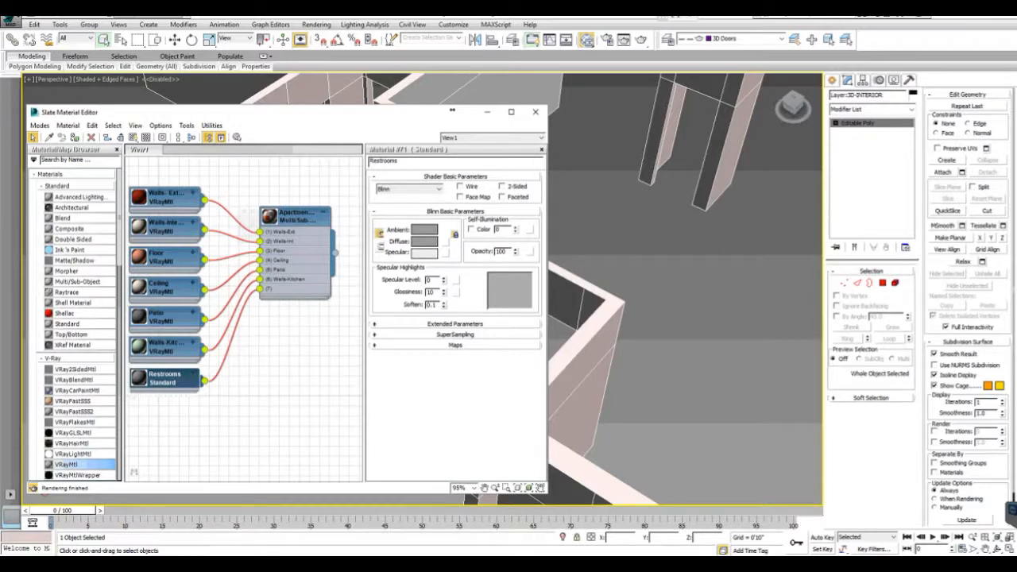
- Delete the Restrooms standard material and connect a new VRayMtl to slot 7 of the apartment Multi/Sub-Object material
key("Delete")
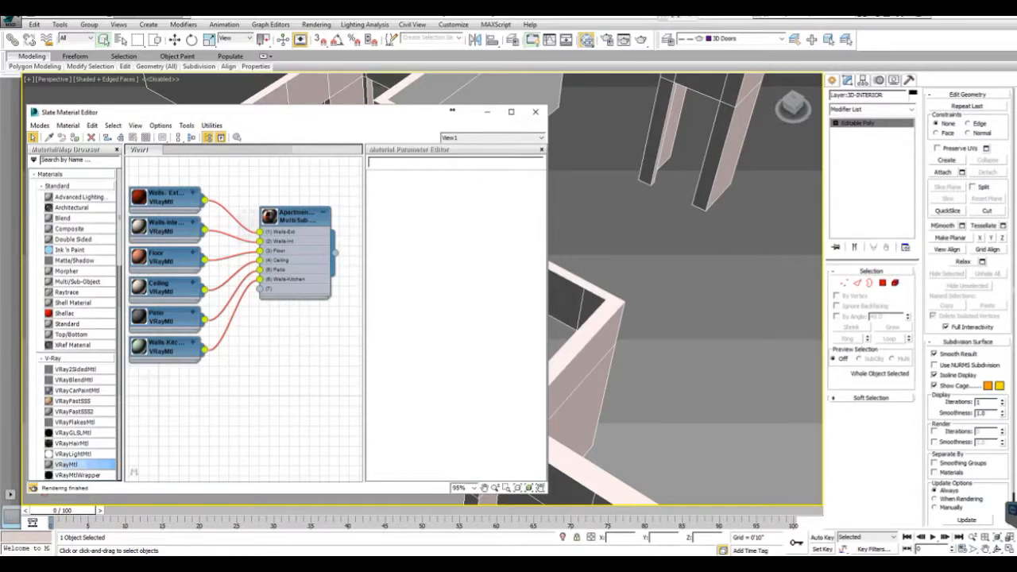
left_click(297, 216)
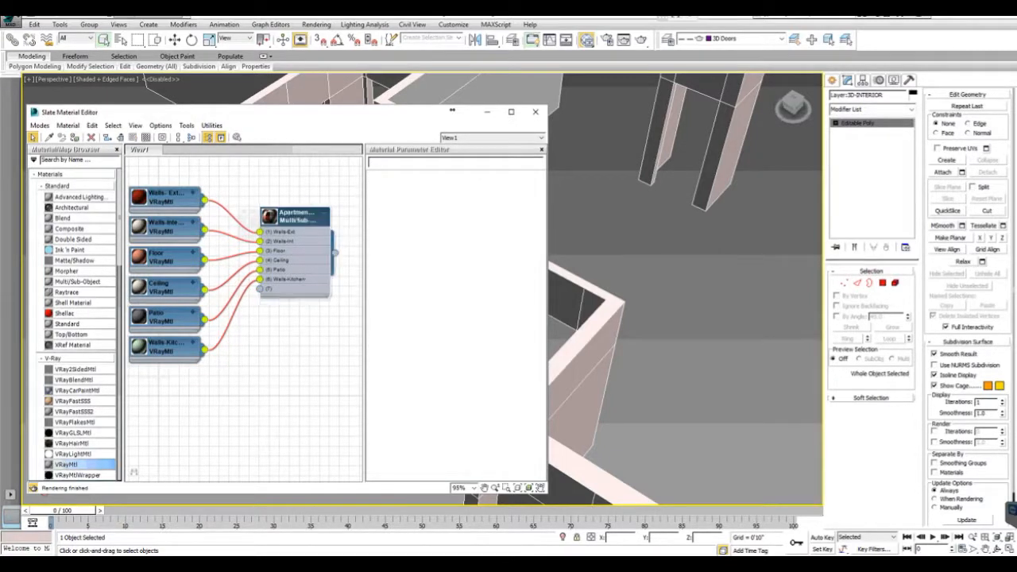
double_click(297, 217)
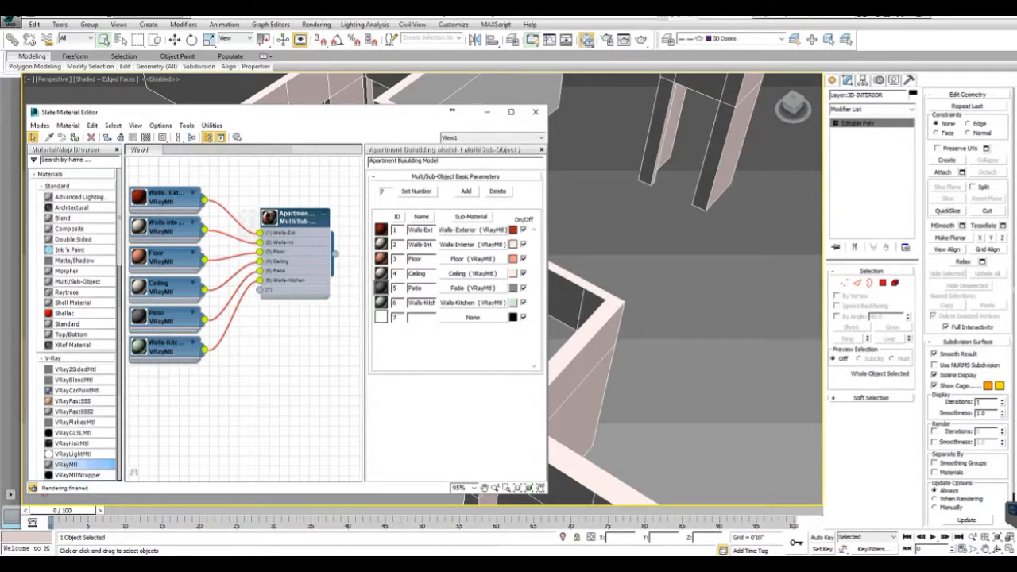
left_click_drag(67, 464, 259, 290)
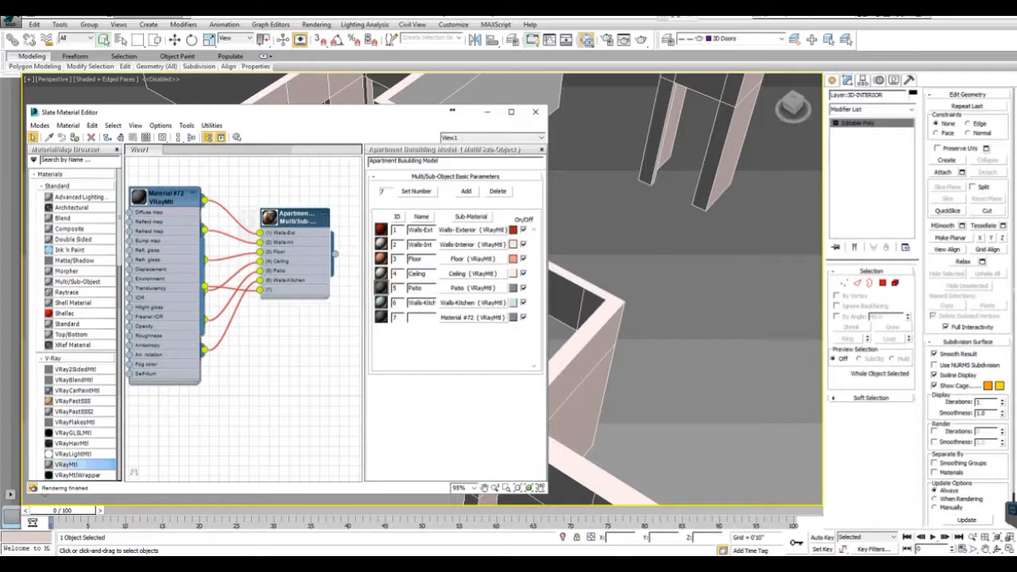
- Name slot 7 Restrooms and give its connected VRayMtl the same name
type("Restrooms")
key("Return")
left_click(473, 318)
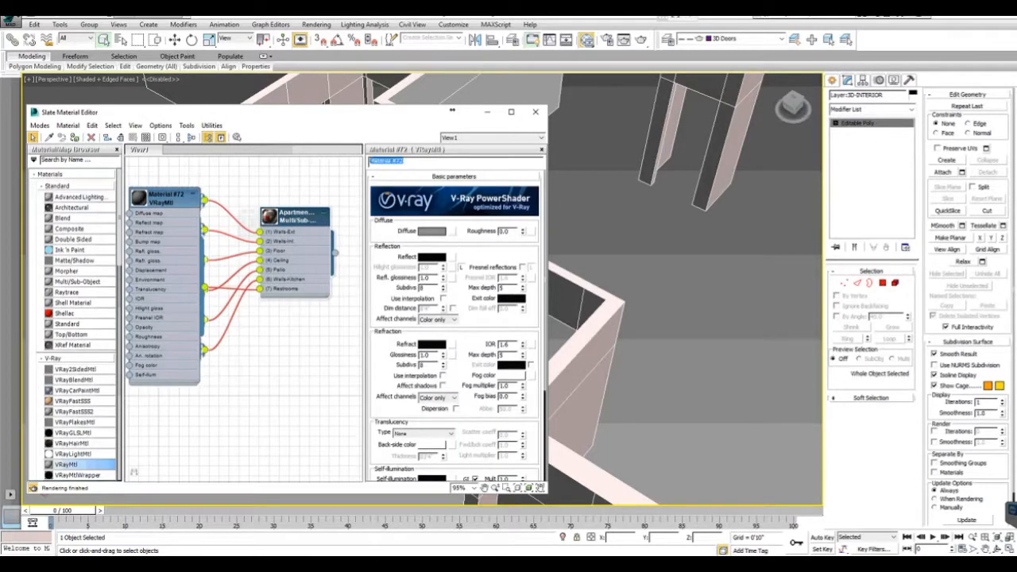
type("Restrooms")
key("Return")
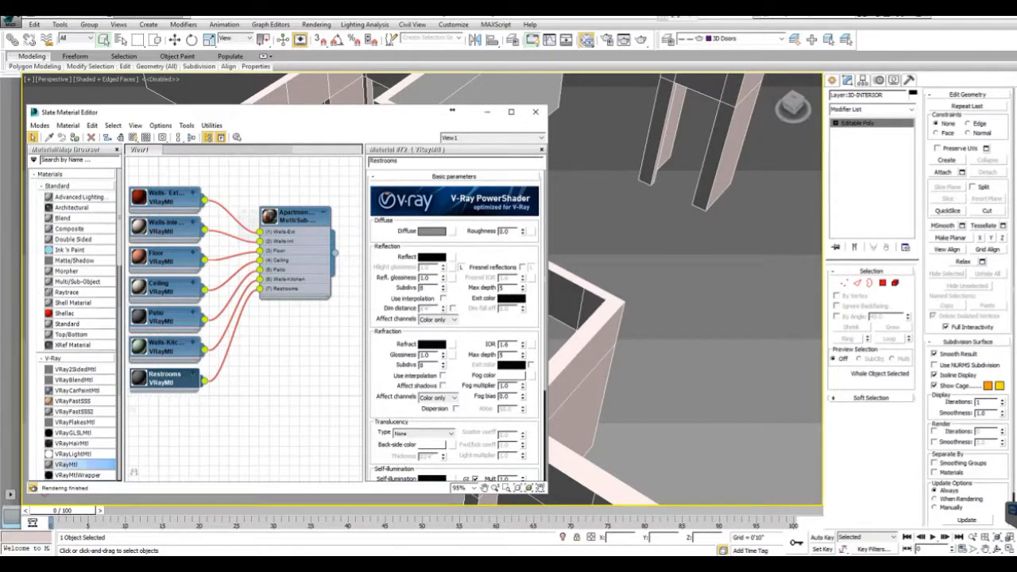
- Set the Restrooms VRayMtl diffuse color to light beige (hue 19, saturation 42, value 223), shift the Multi/Sub-Object node slightly, and close the material editor
left_click(431, 232)
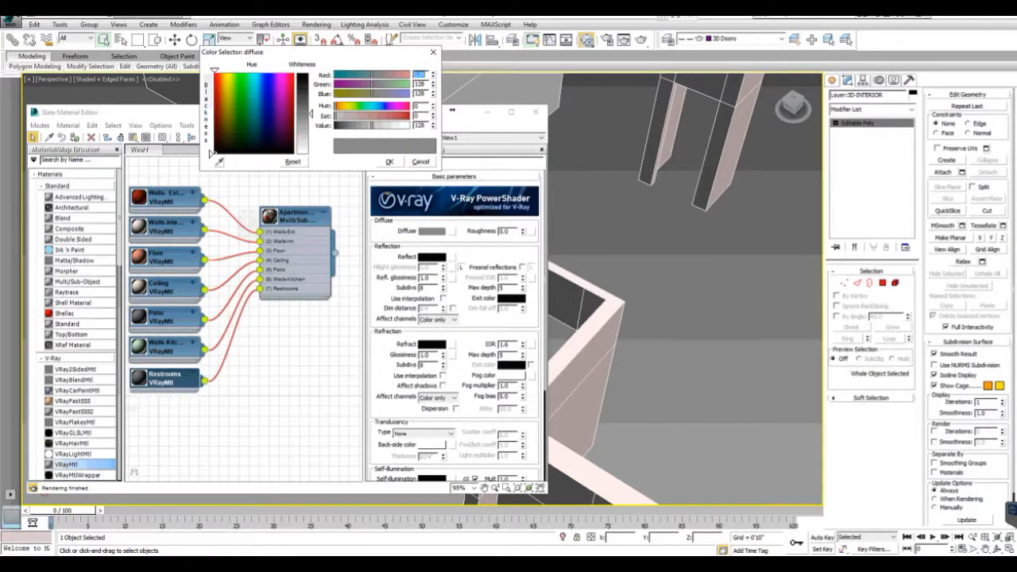
left_click(232, 80)
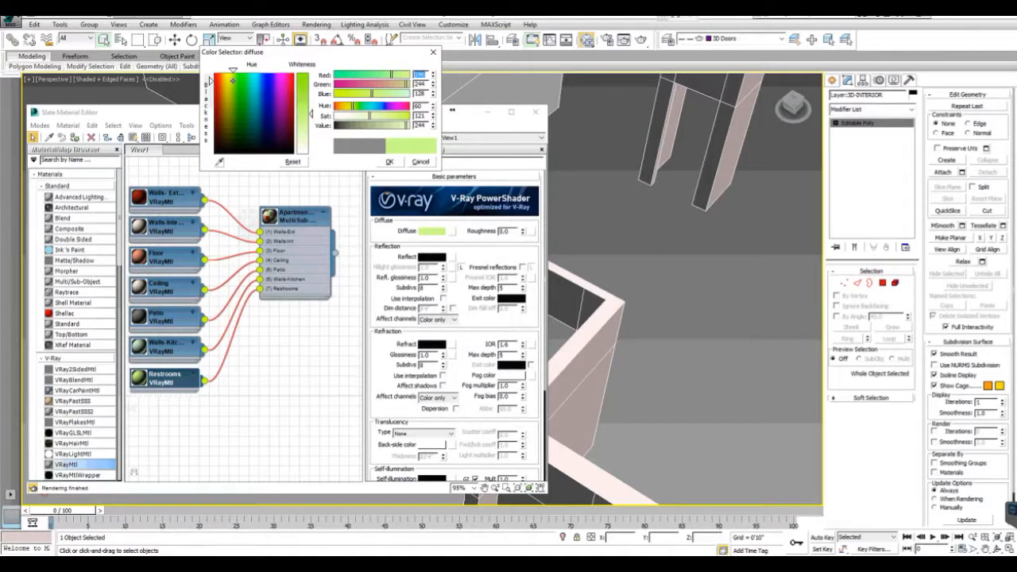
left_click(230, 89)
left_click(226, 88)
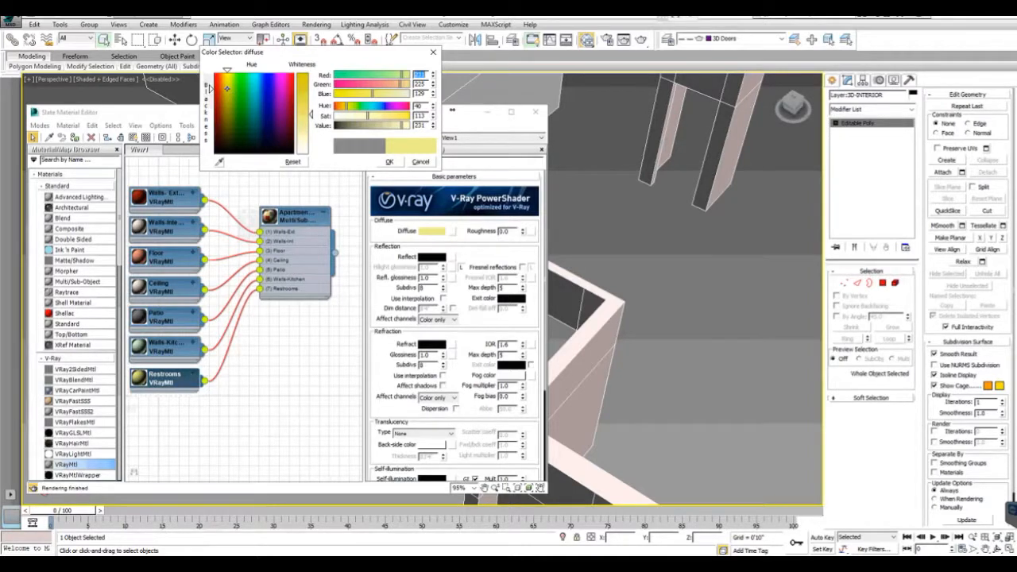
left_click(302, 94)
left_click(224, 108)
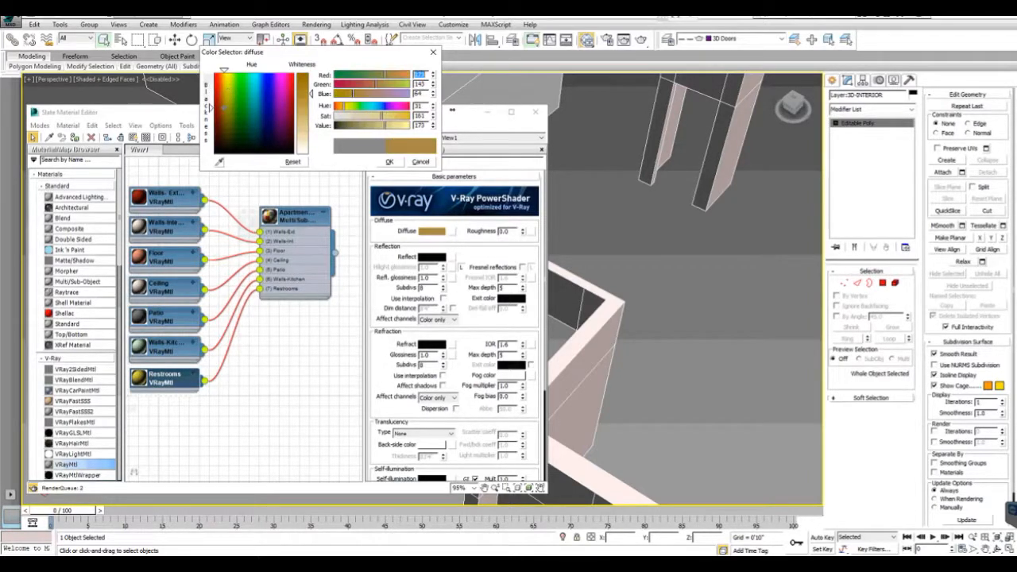
left_click(221, 95)
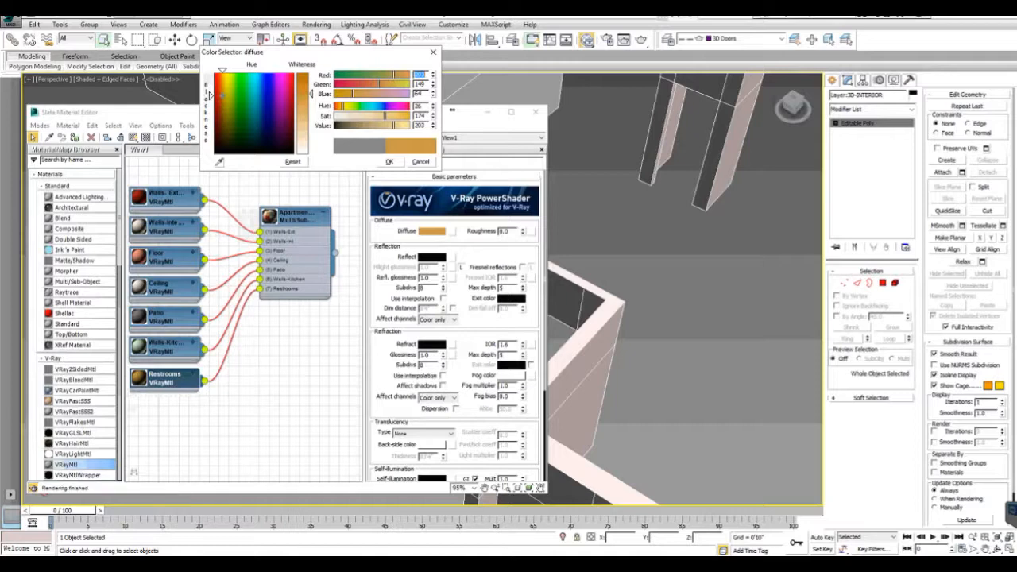
left_click(211, 83)
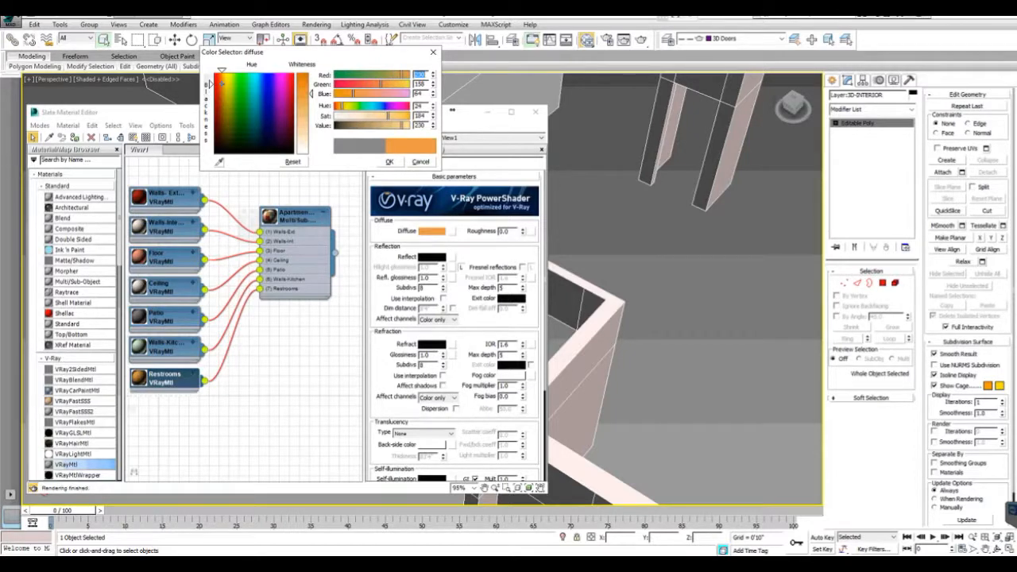
left_click_drag(311, 94, 311, 131)
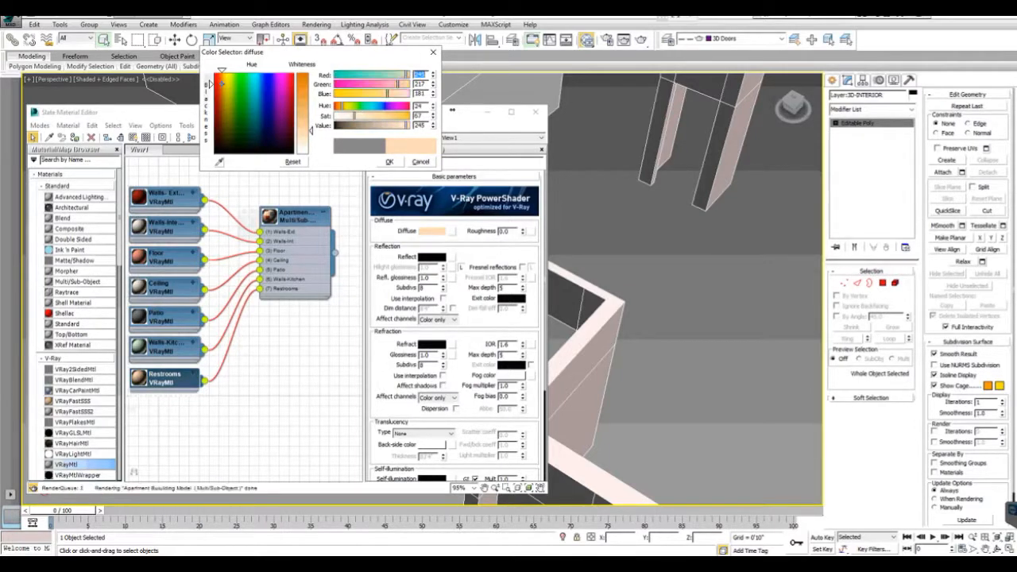
left_click_drag(311, 131, 311, 131)
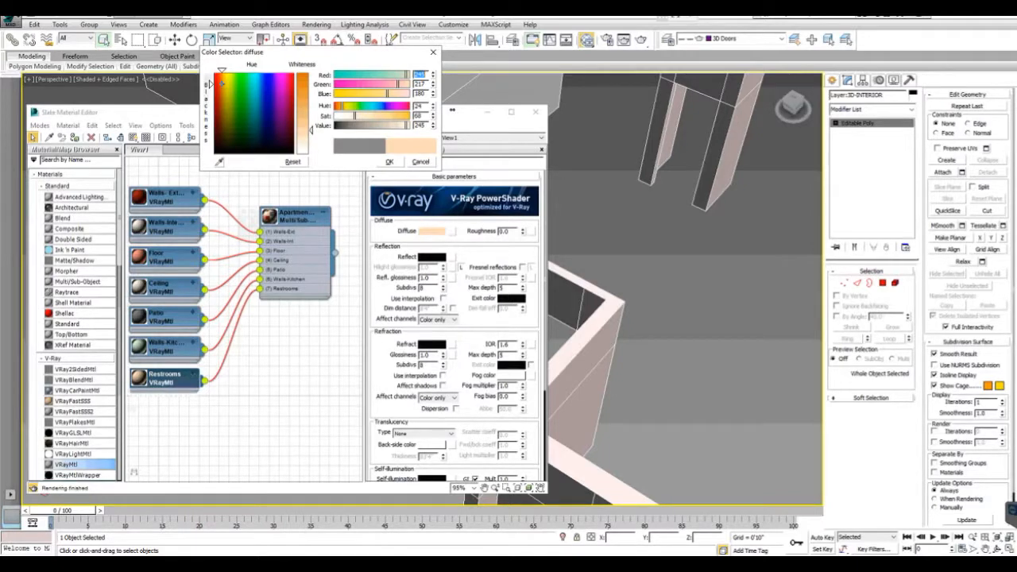
left_click_drag(222, 70, 220, 71)
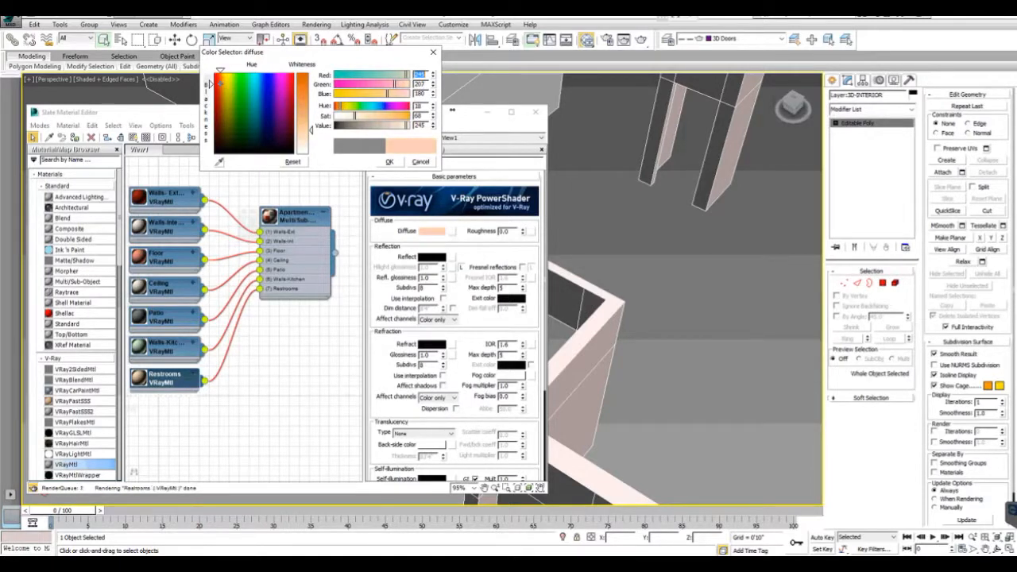
mouse_move(311, 129)
left_mouse_down()
mouse_move(311, 118)
mouse_move(311, 139)
left_mouse_up()
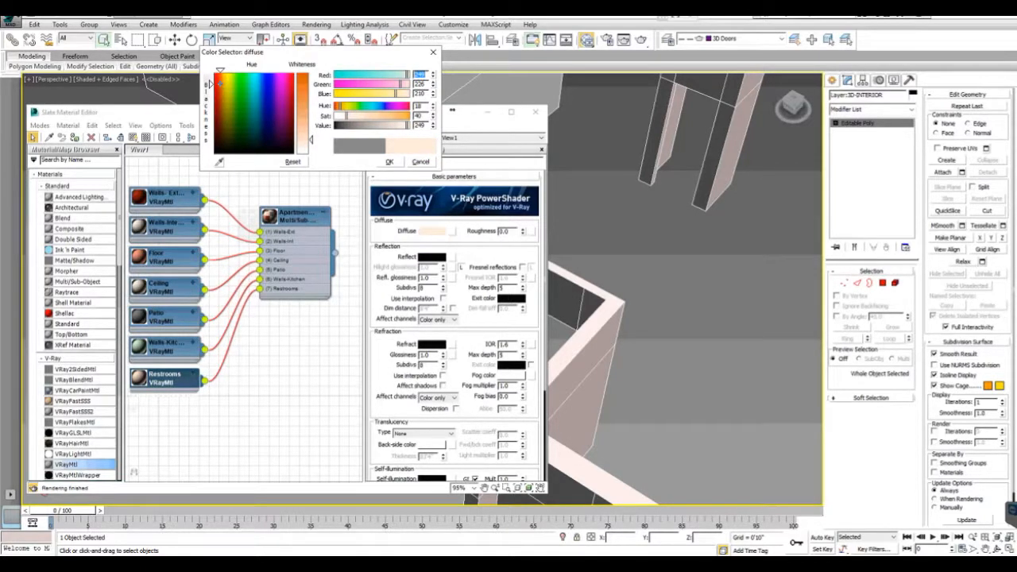
left_click_drag(219, 80, 210, 79)
left_click_drag(311, 141, 310, 85)
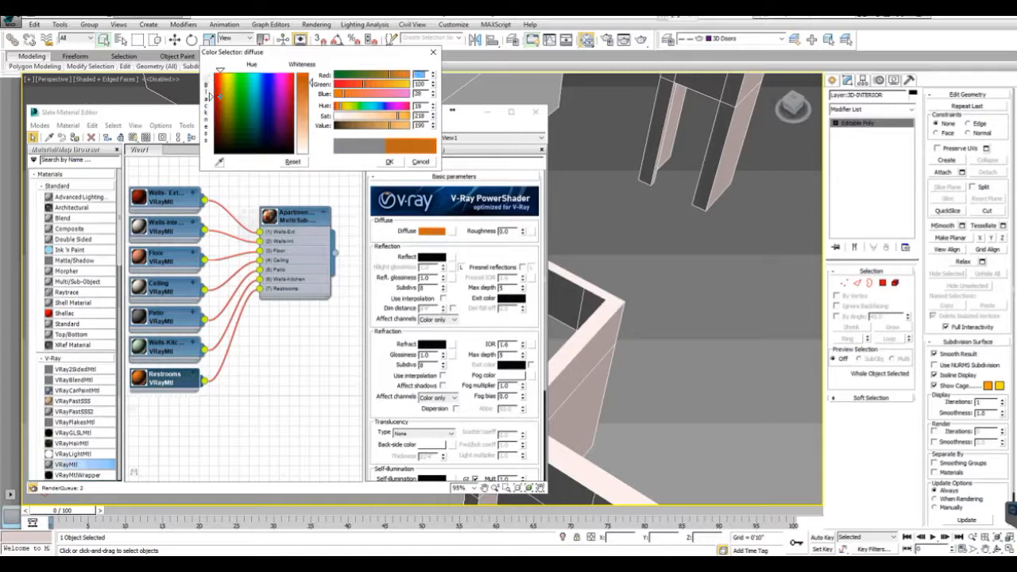
left_click_drag(211, 80, 216, 102)
left_click_drag(311, 79, 311, 132)
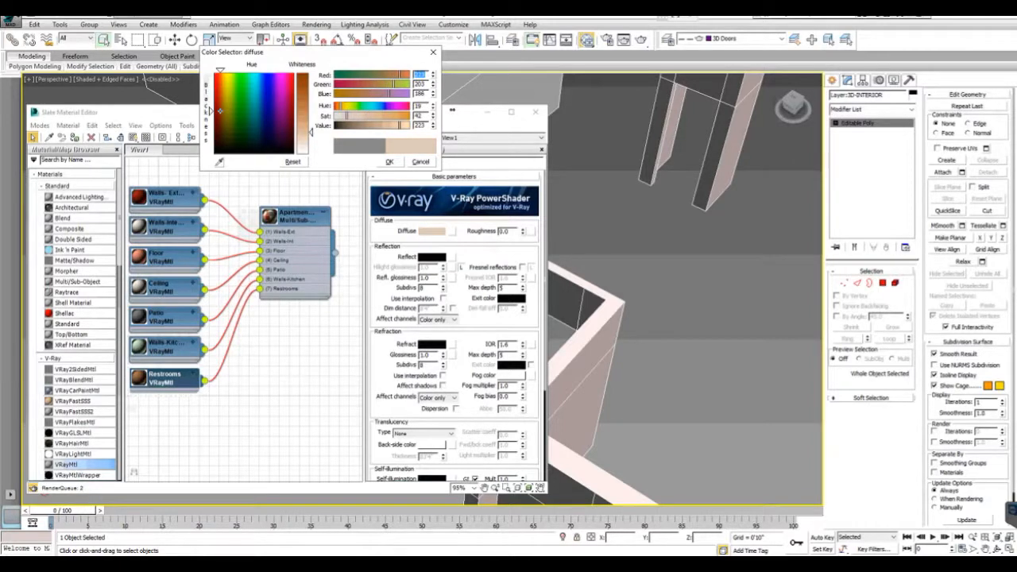
left_click(390, 161)
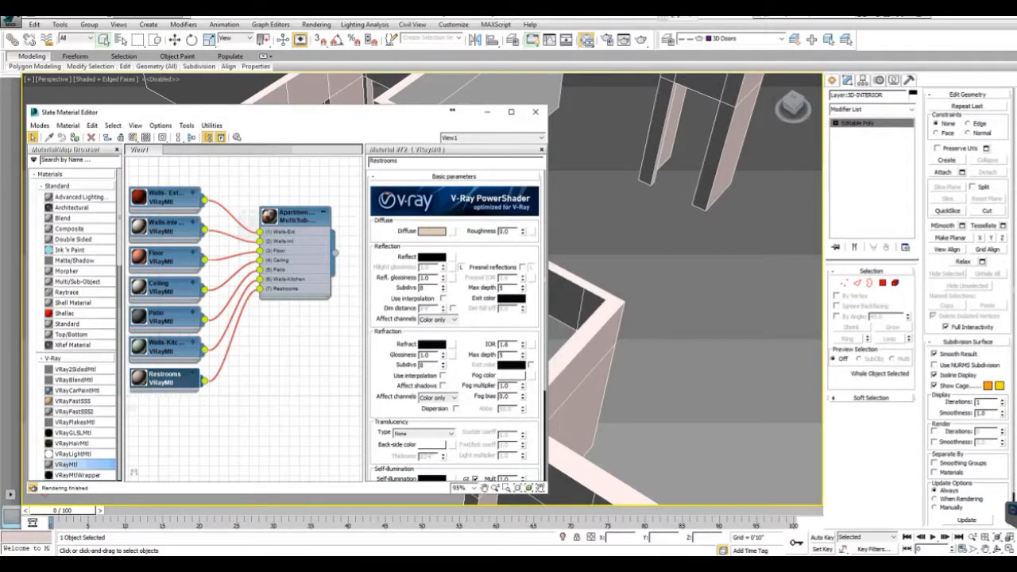
left_click_drag(295, 216, 306, 236)
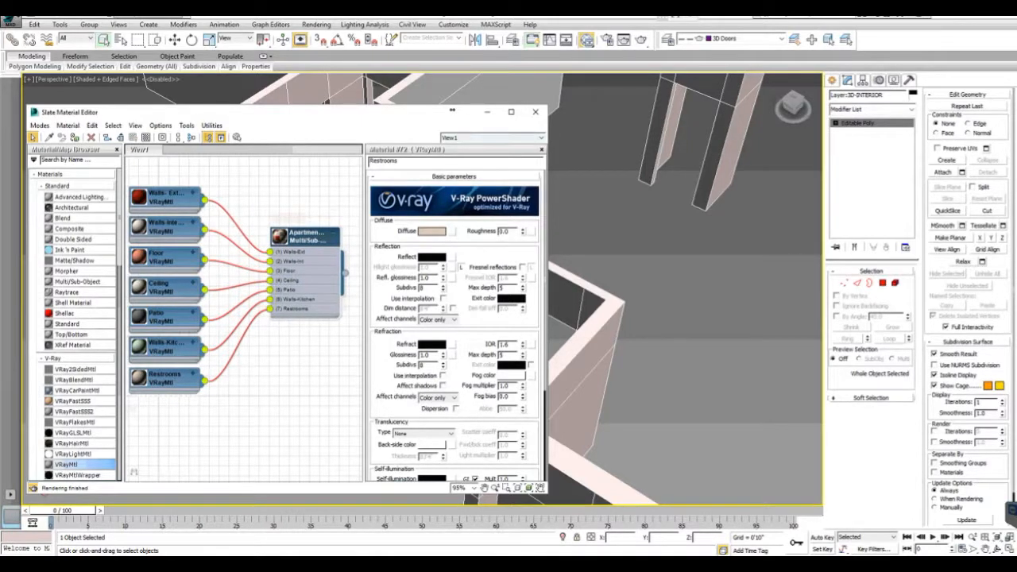
left_click(535, 112)
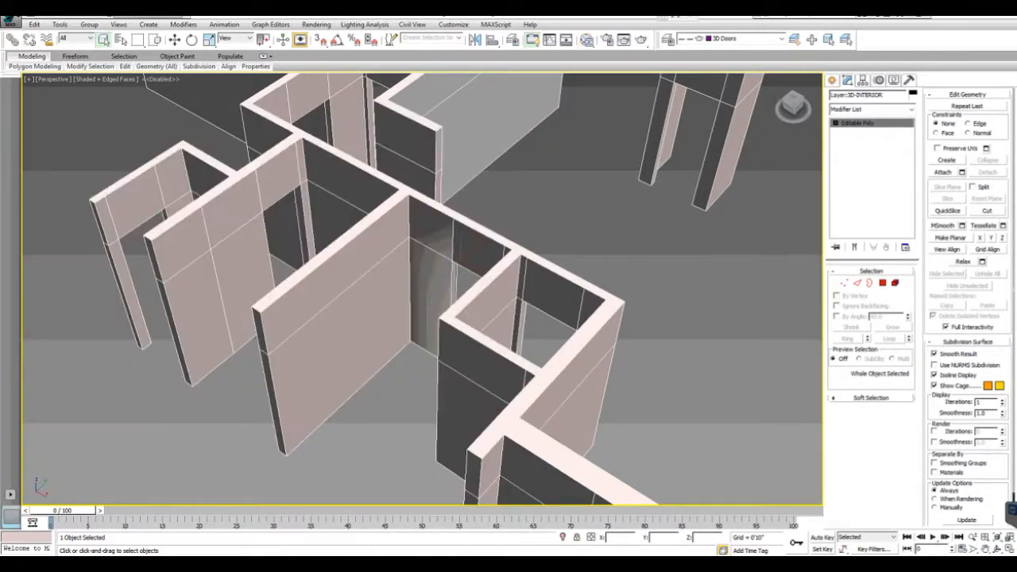
- Select all the polygons on the inner face of the first restroom's side wall, including those around its door opening
left_click(883, 283)
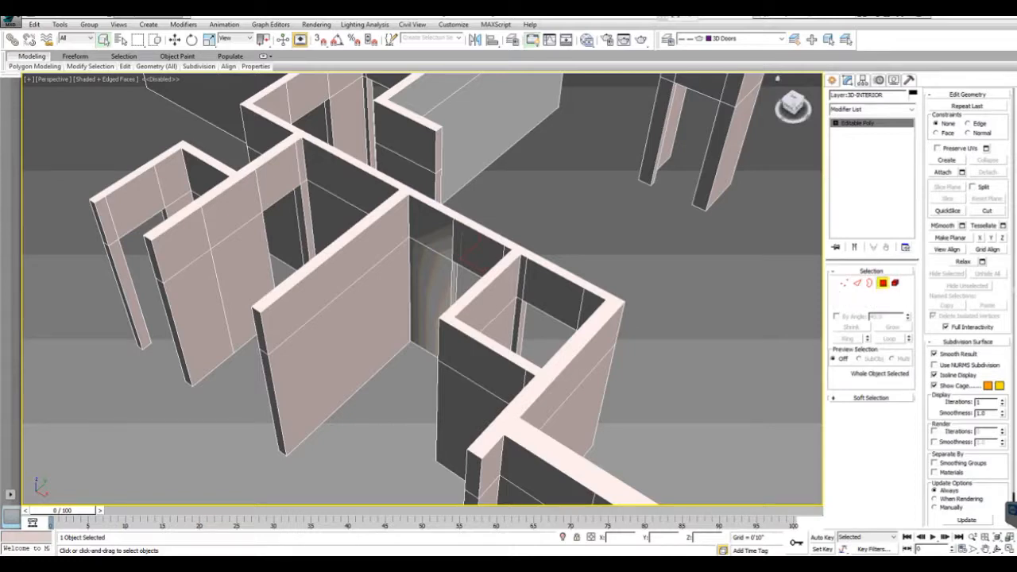
left_click(276, 159)
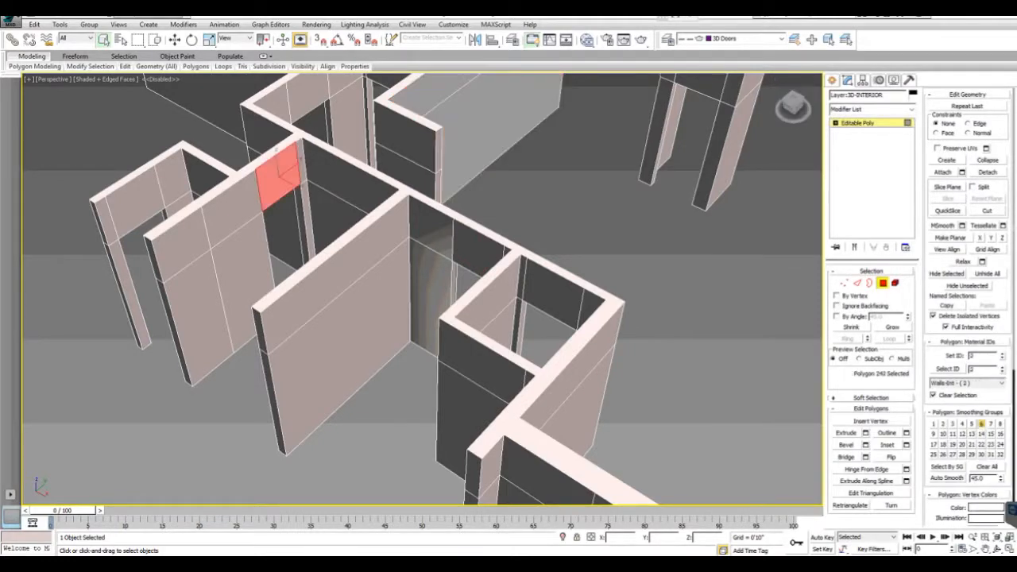
left_click(294, 151, "ctrl")
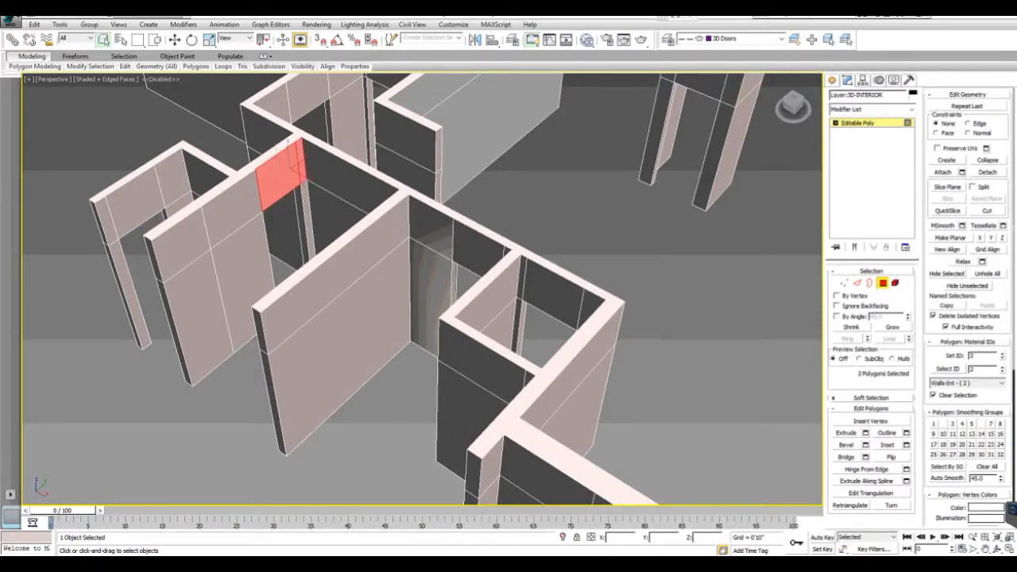
left_click(267, 158, "ctrl")
left_click(179, 232, "ctrl")
left_click(197, 318, "ctrl")
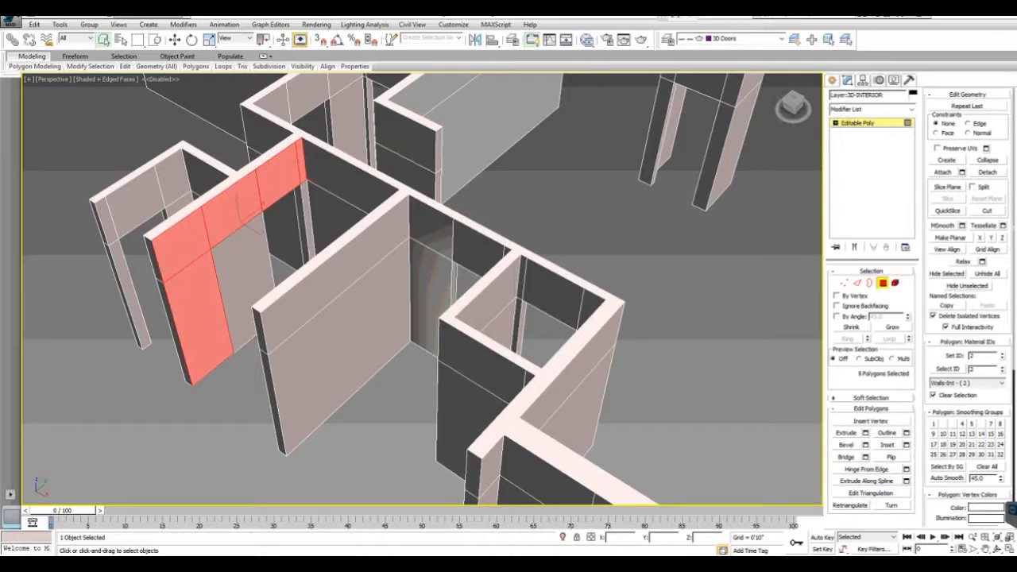
left_click(247, 231, "ctrl")
left_click(310, 223, "ctrl")
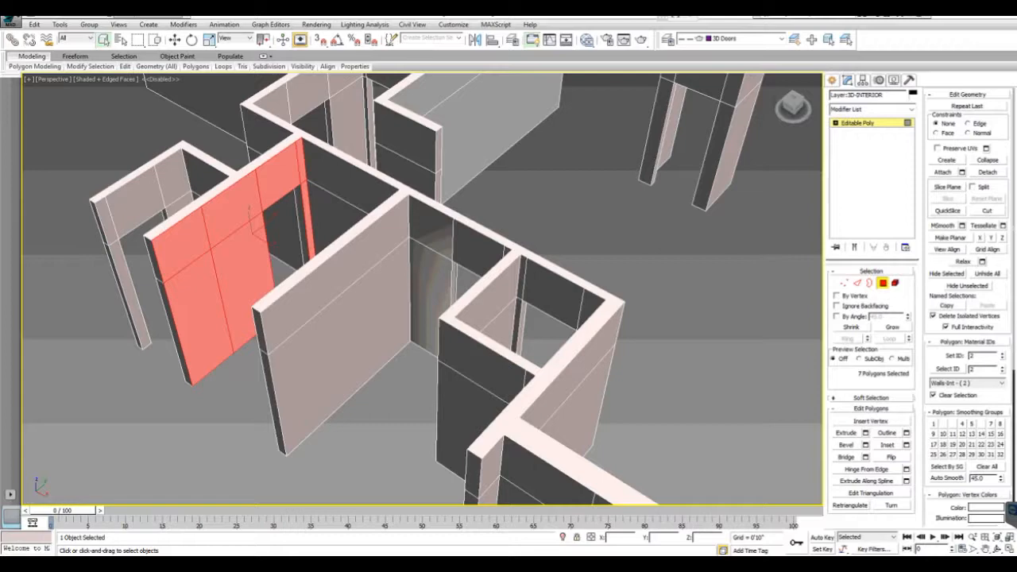
- Add the upper and lower polygons of the first restroom's opposite side wall and back wall to the selection
middle_click_drag(253, 212, 368, 364, "alt")
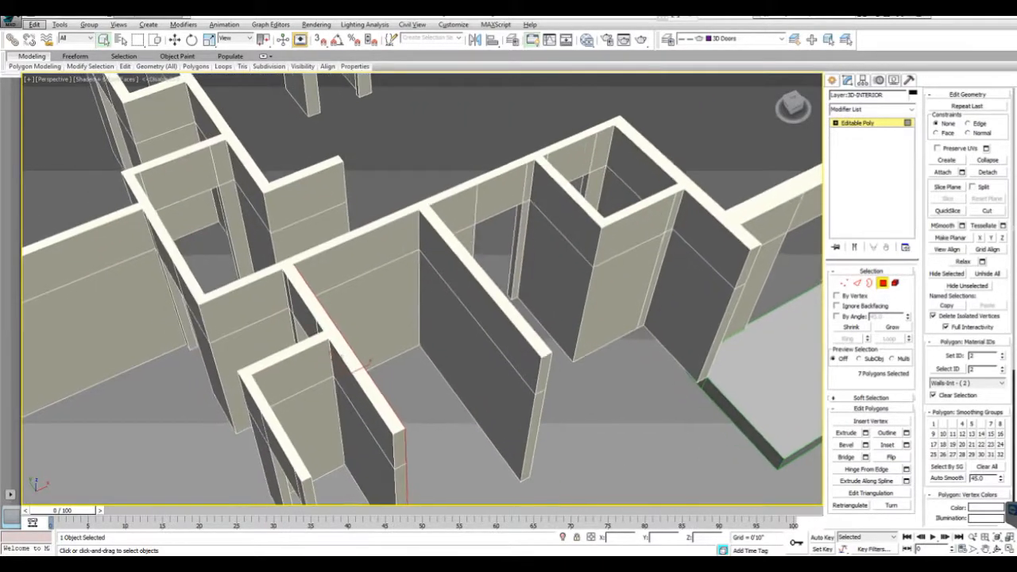
left_click(470, 358, "ctrl")
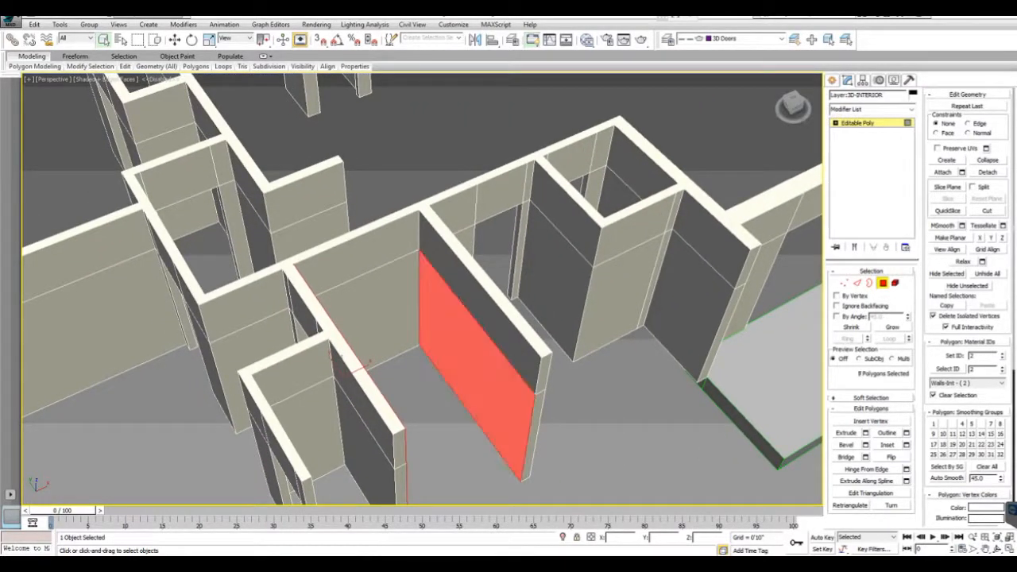
left_click(452, 270, "ctrl")
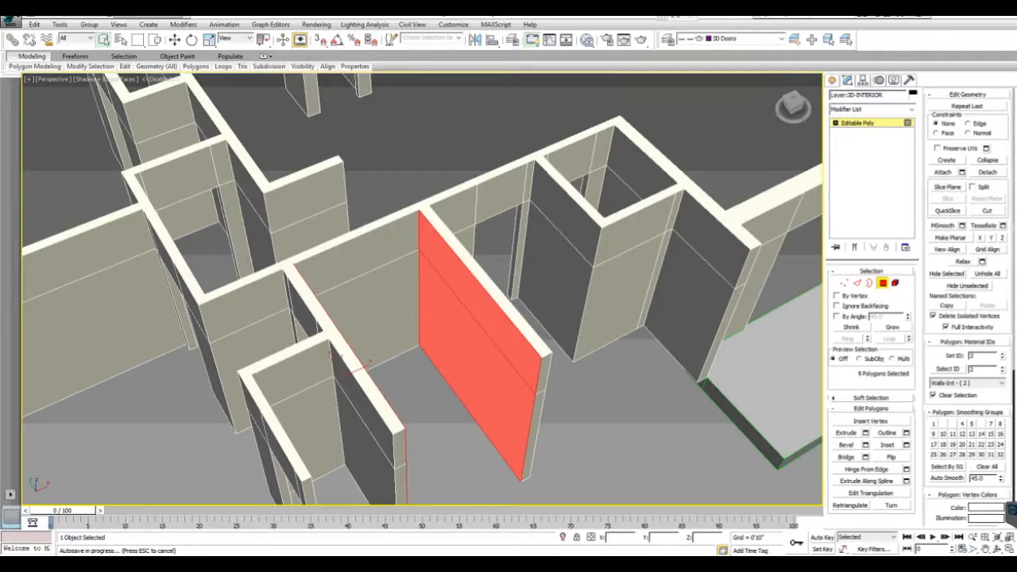
left_click(351, 354, "ctrl")
left_click(337, 334, "ctrl")
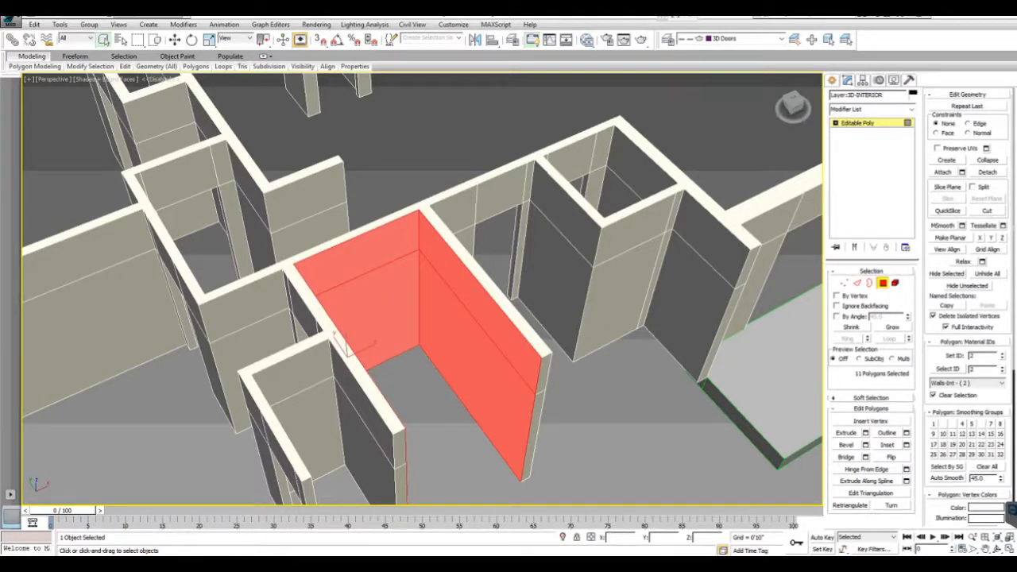
- Add the second restroom's wall polygons around the small enclosure to the selection, including its front, narrow corner and side faces and the adjoining long wall
left_click(690, 308, "ctrl")
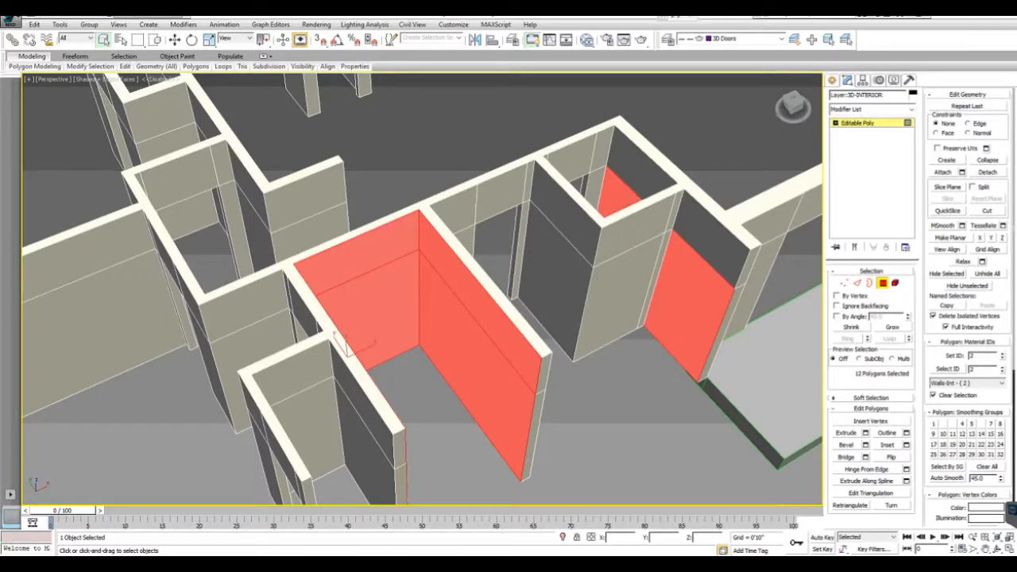
left_click(620, 299, "ctrl")
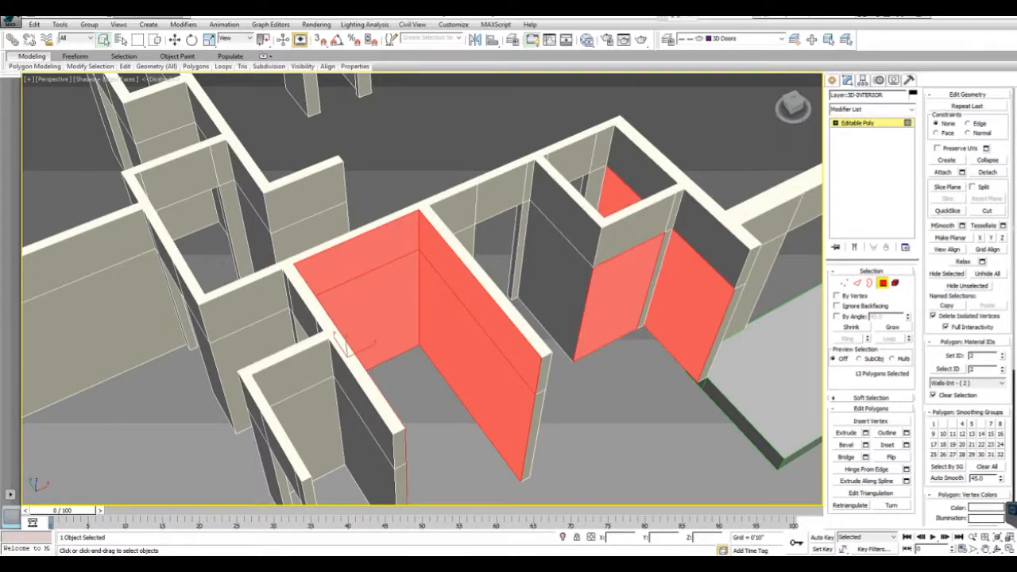
left_click(656, 278, "ctrl")
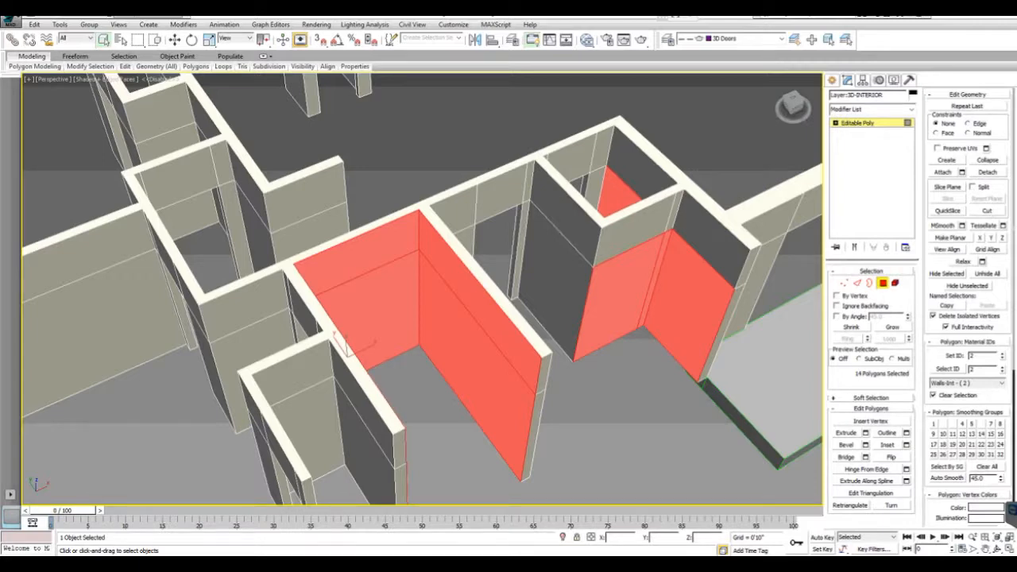
left_click(674, 212, "ctrl")
left_click(634, 231, "ctrl")
left_click(562, 216, "ctrl")
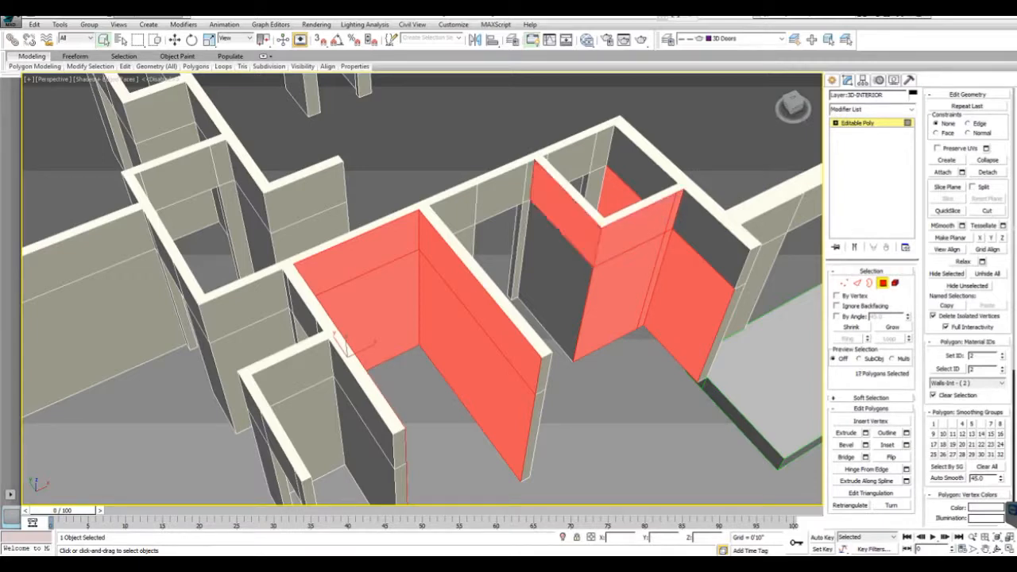
left_click(558, 278, "ctrl")
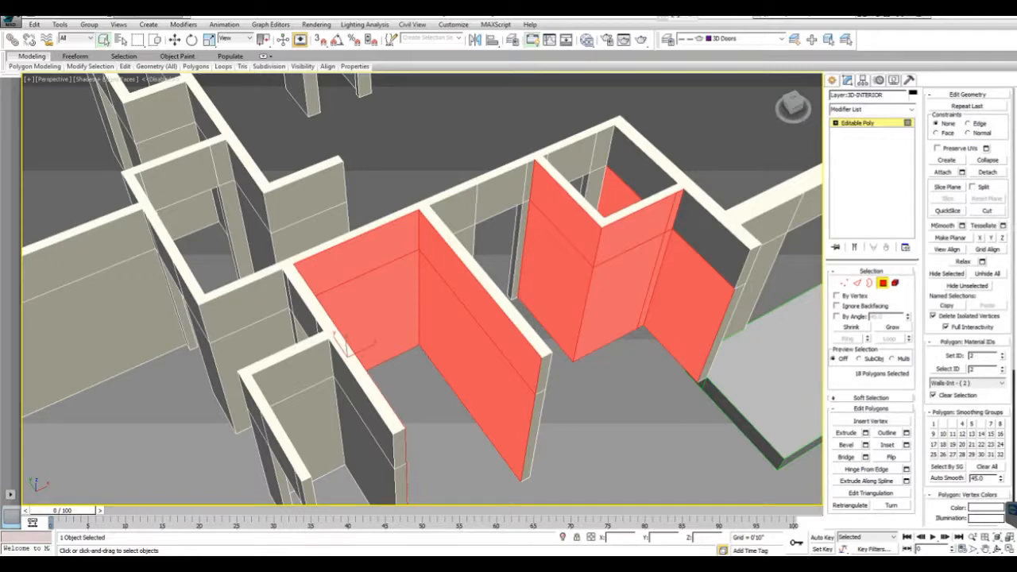
- Add the second restroom's doorway wall polygons and both polygons of its facing partition wall to the selection
left_click(520, 255, "ctrl")
left_click(529, 184, "ctrl")
left_click(502, 195, "ctrl")
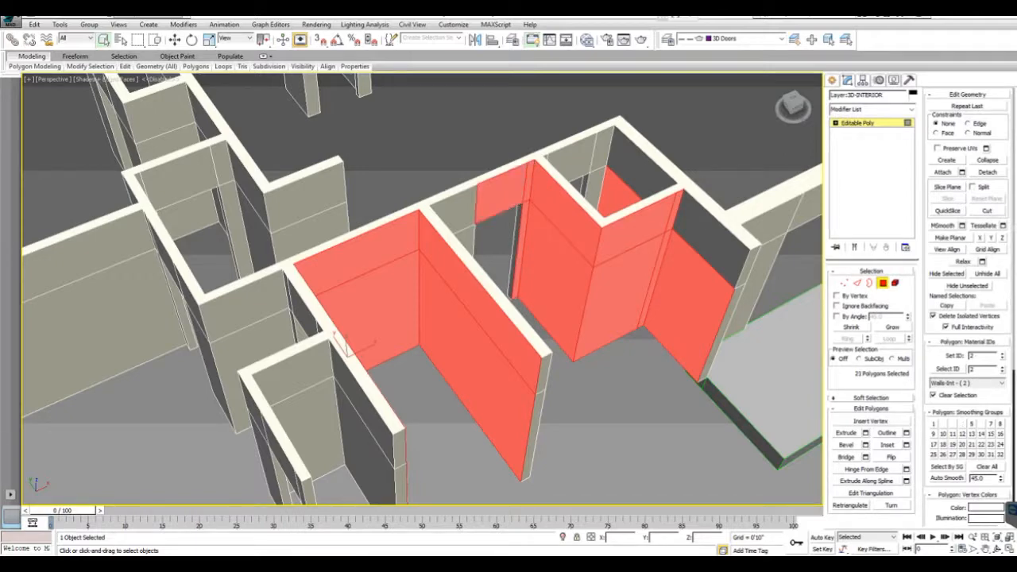
left_click(462, 210, "ctrl")
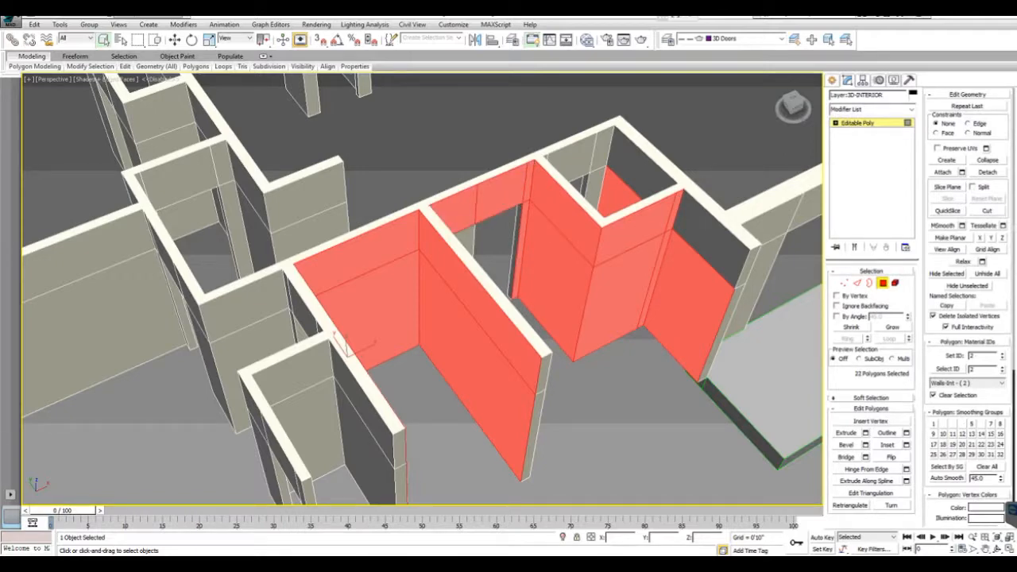
middle_click_drag(462, 231, 280, 240, "alt")
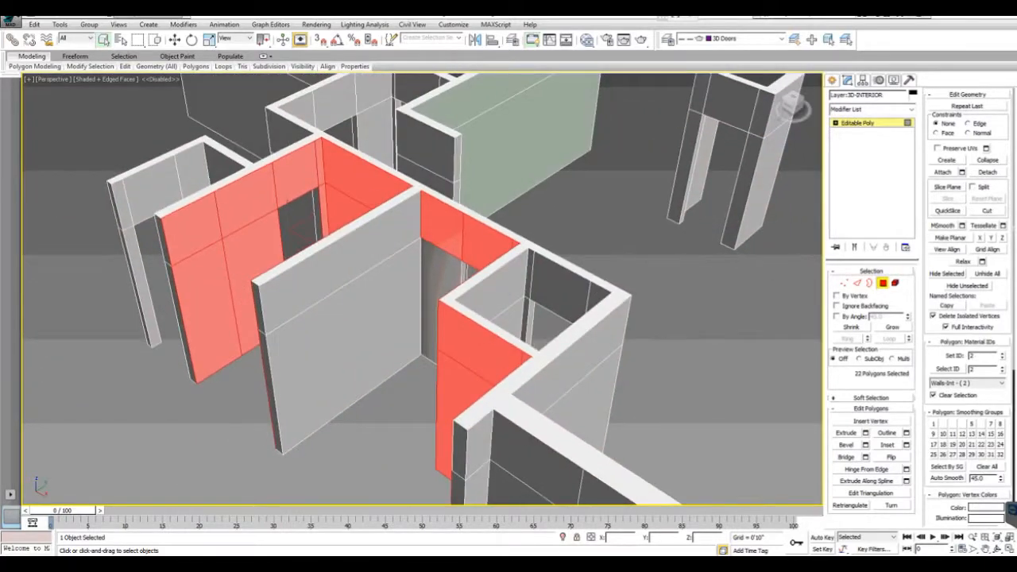
left_click(436, 284, "ctrl")
left_click(372, 242, "ctrl")
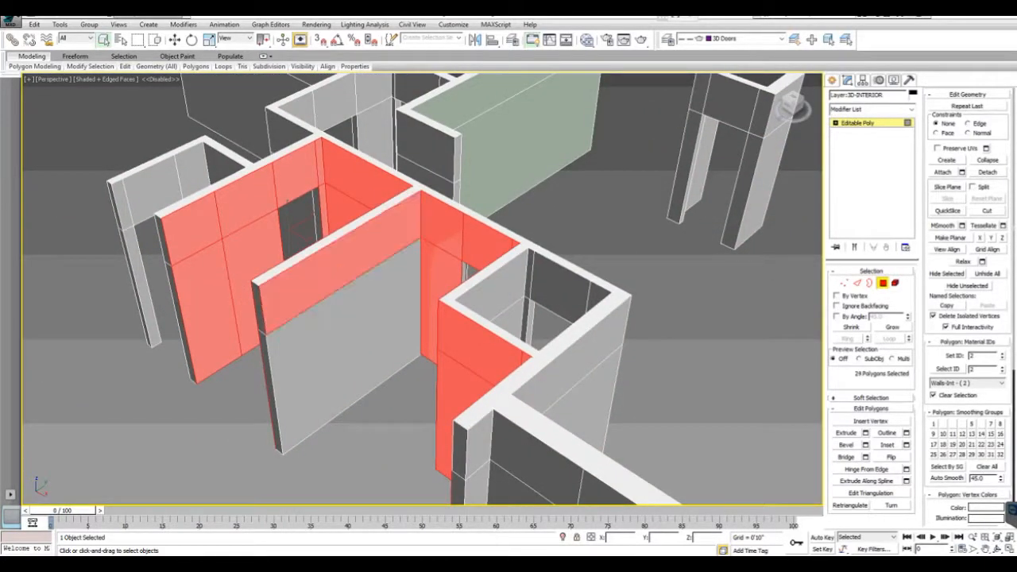
left_click(354, 322, "ctrl")
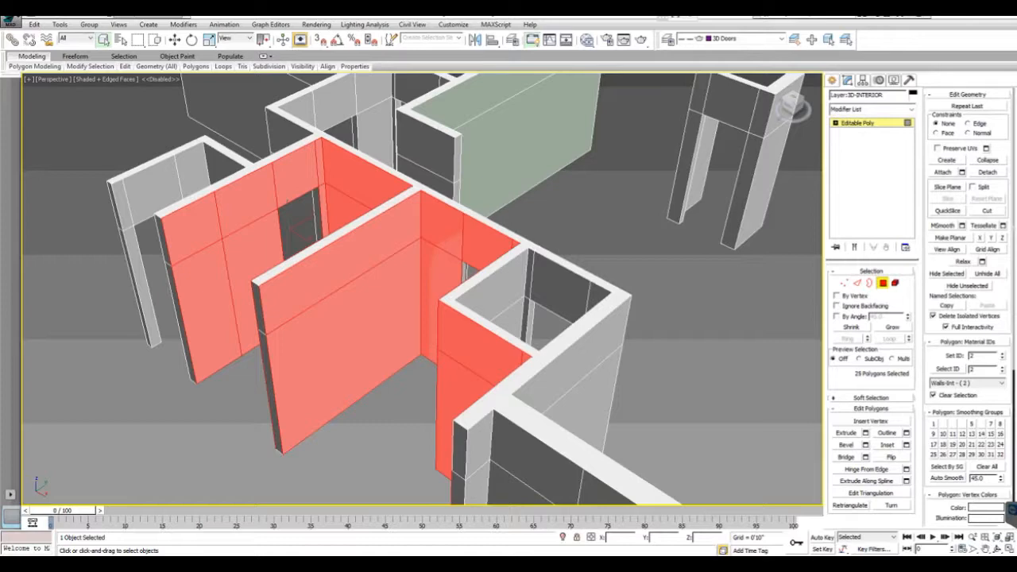
- Assign material ID 7 to the selected restroom wall polygons and leave polygon editing
double_click(972, 356)
type("7")
key("Return")
key("4")
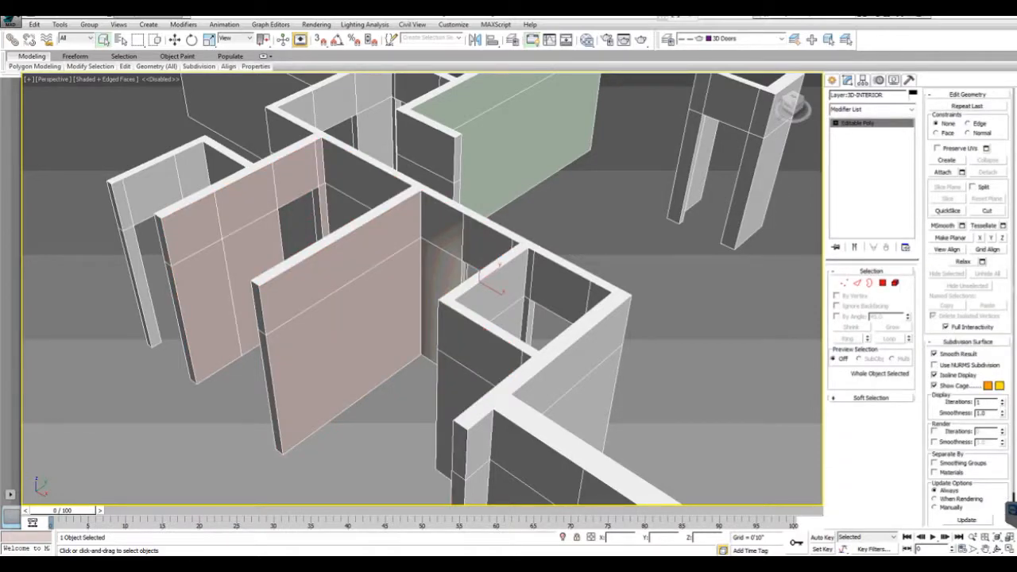
- Change the Restrooms material's diffuse color to a warm yellow, RGB 238, 209, 158, and close the material editor
scroll(563, 229, "up", 4)
middle_click_drag(398, 301, 588, 264)
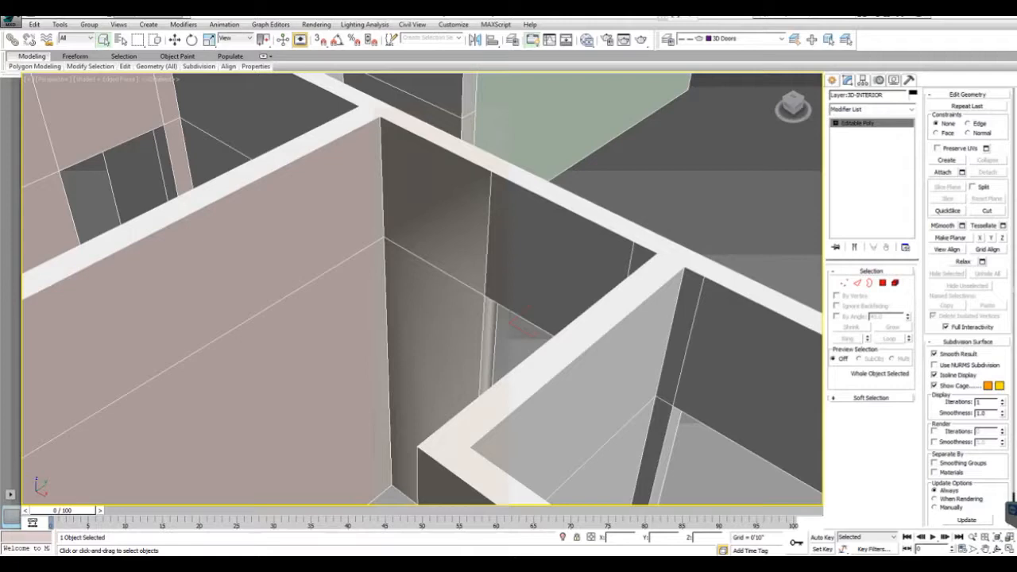
key("m")
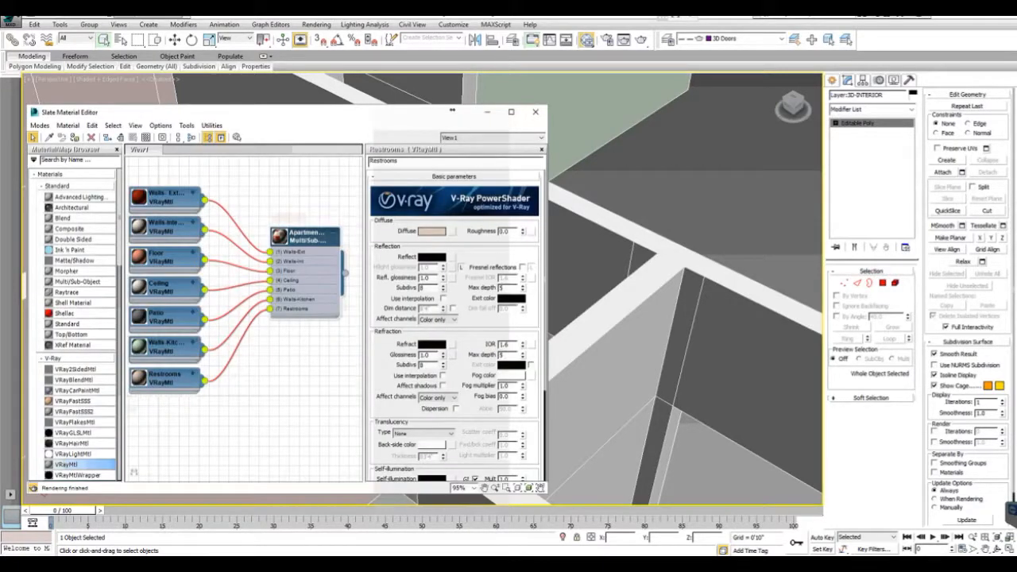
left_click_drag(452, 111, 808, 77)
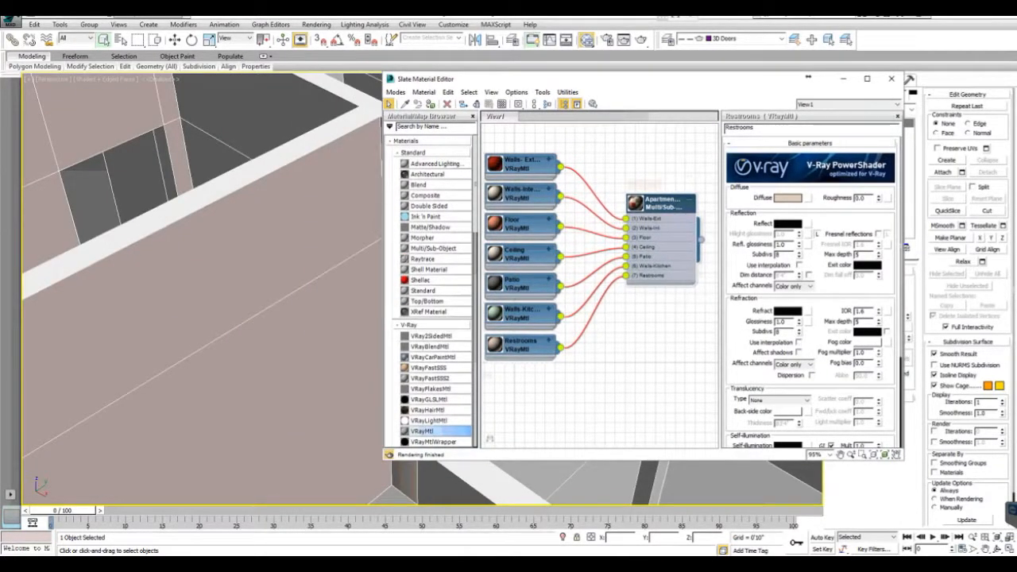
left_click(788, 197)
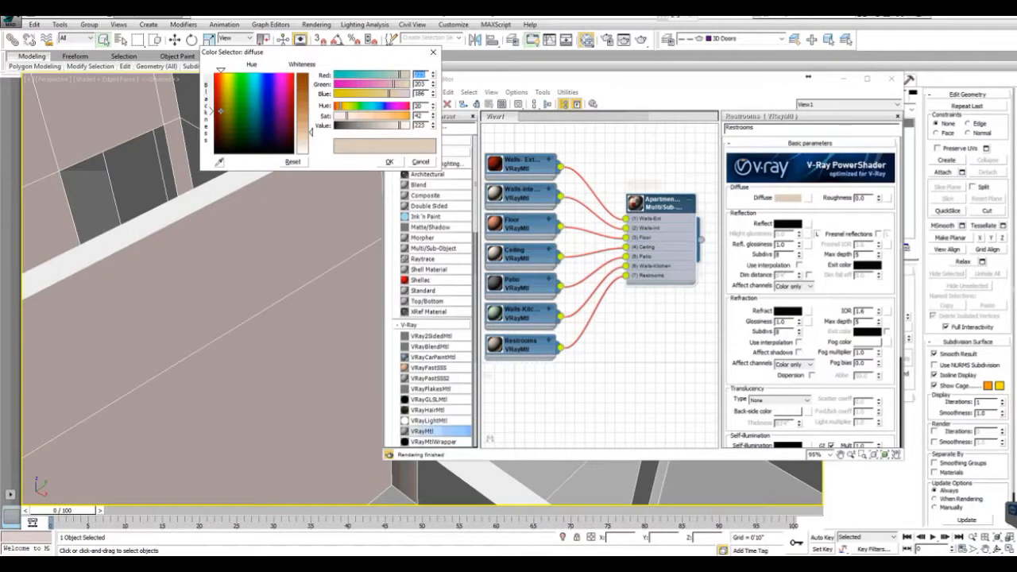
left_click(226, 90)
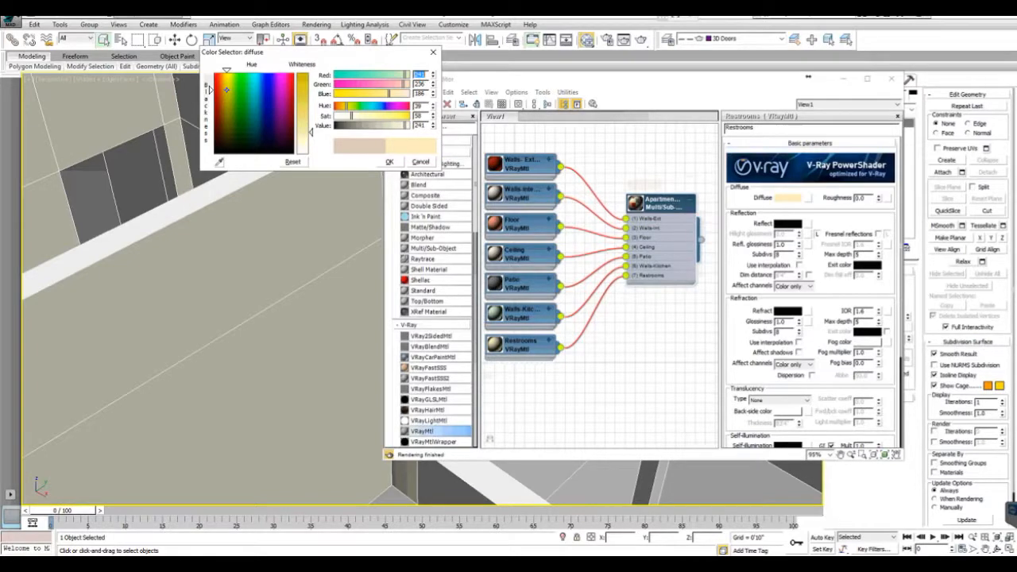
left_click_drag(311, 132, 310, 123)
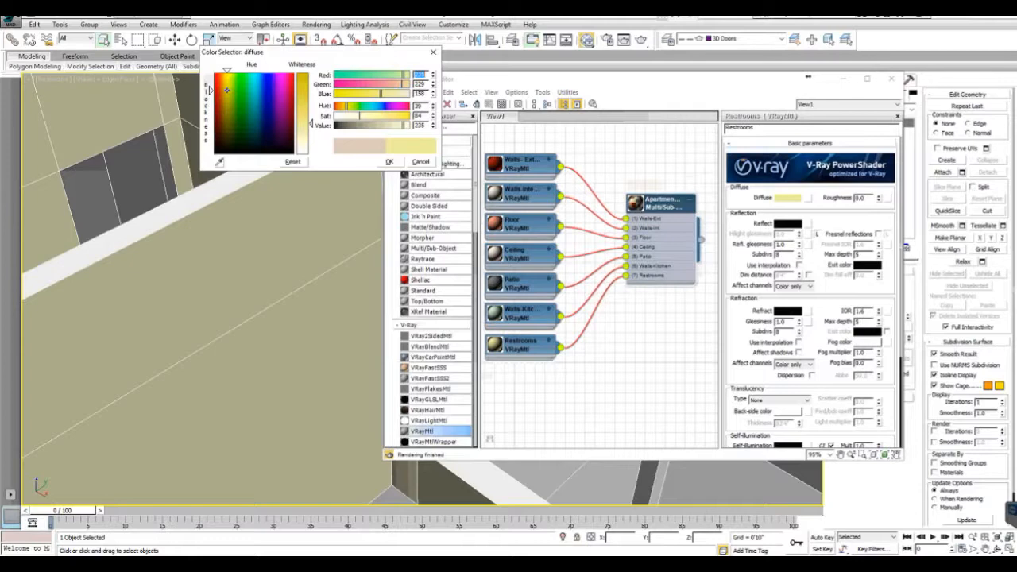
left_click_drag(227, 90, 224, 86)
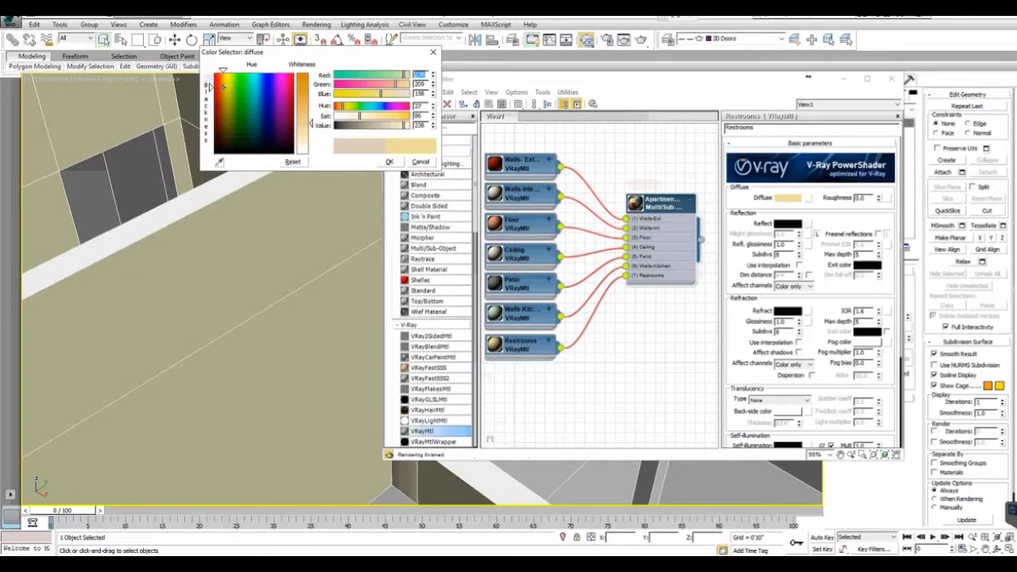
left_click(390, 161)
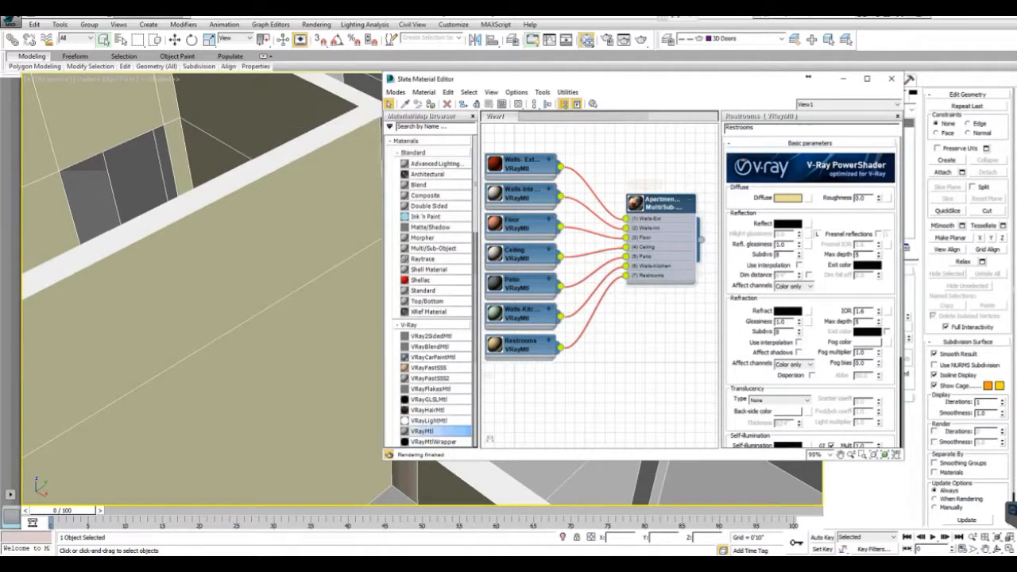
left_click(891, 79)
- Change the Walls-Interior material's diffuse color to a slightly more saturated pale yellow cream and close the material editor
scroll(482, 183, "down", 5)
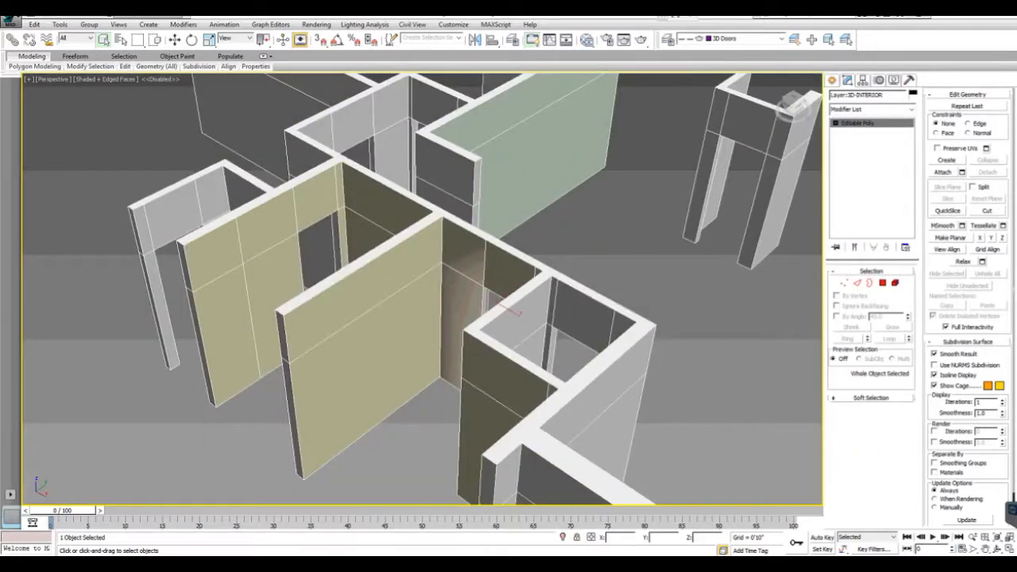
middle_click_drag(482, 182, 346, 265)
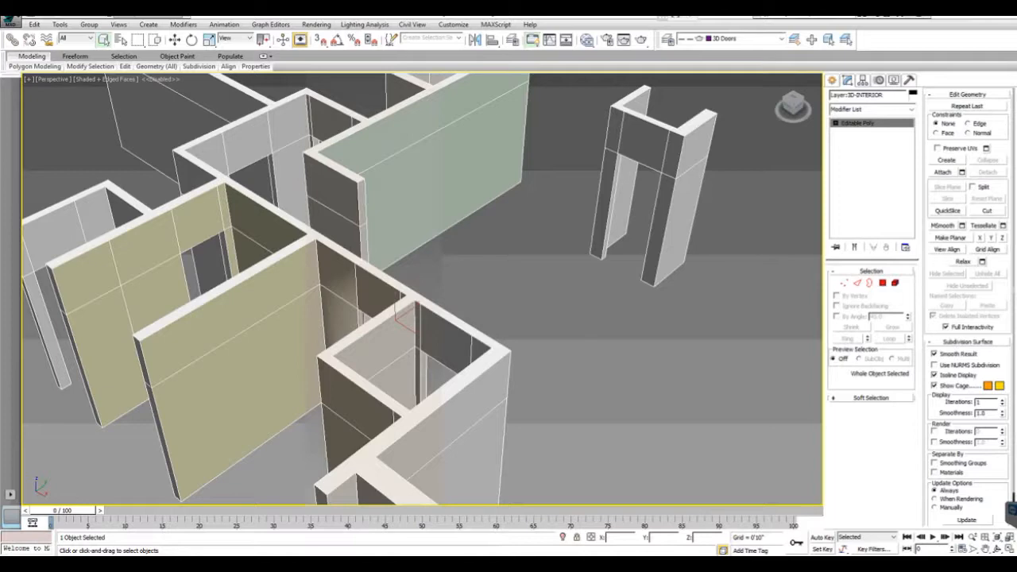
key("m")
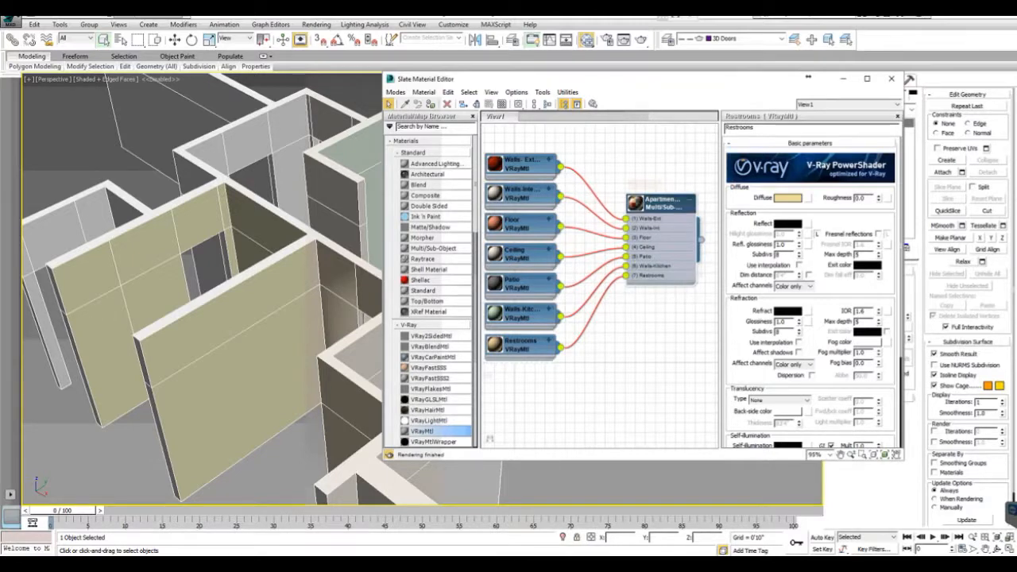
double_click(521, 194)
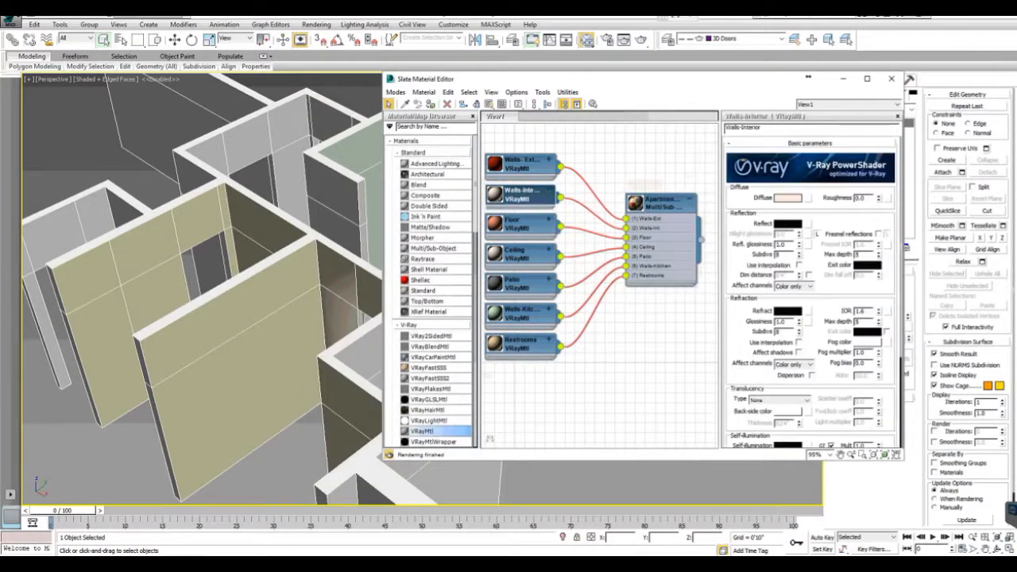
left_click(787, 197)
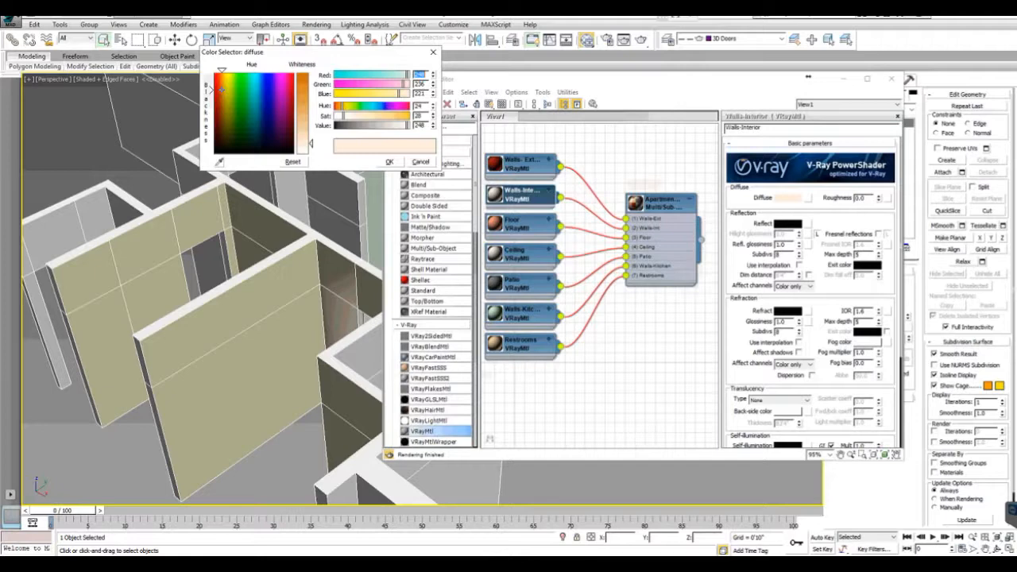
left_click_drag(220, 89, 224, 84)
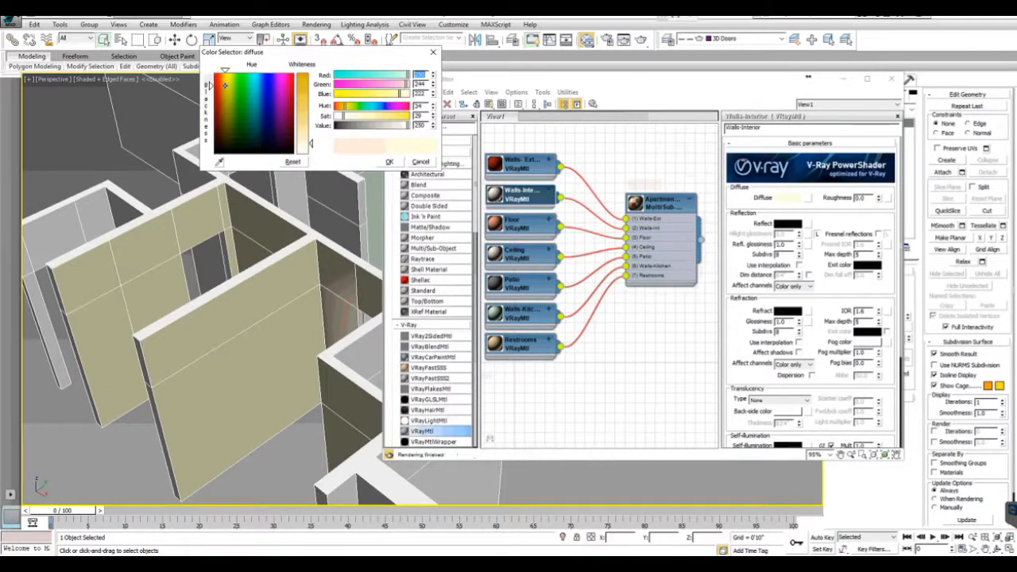
left_click_drag(311, 143, 310, 136)
left_click(389, 162)
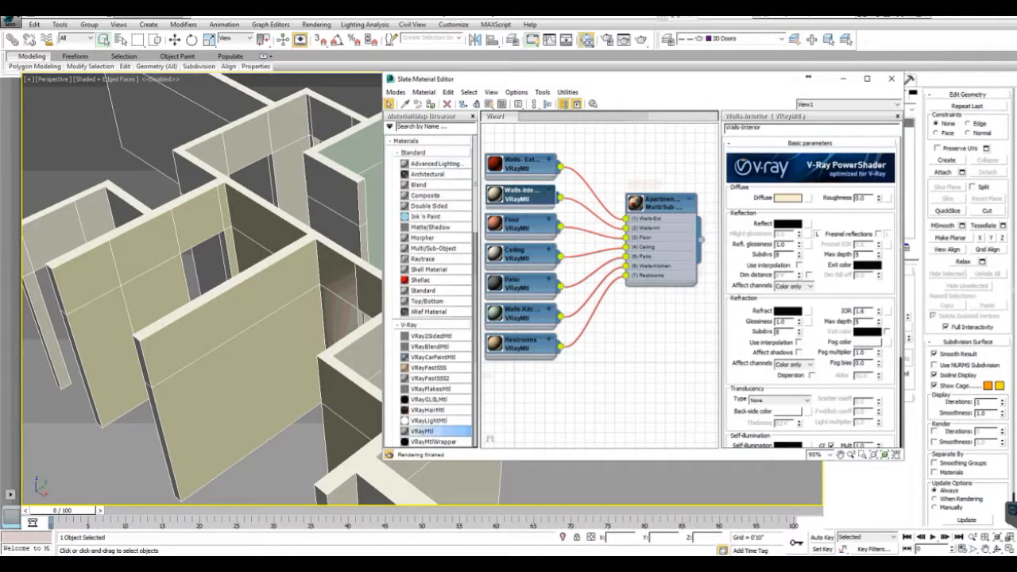
key("m")
- Unhide the Layer:3D-EXTERIOR object by name
mouse_move(445, 302)
middle_mouse_down()
mouse_move(357, 292)
mouse_move(474, 312)
mouse_move(434, 312)
middle_mouse_up()
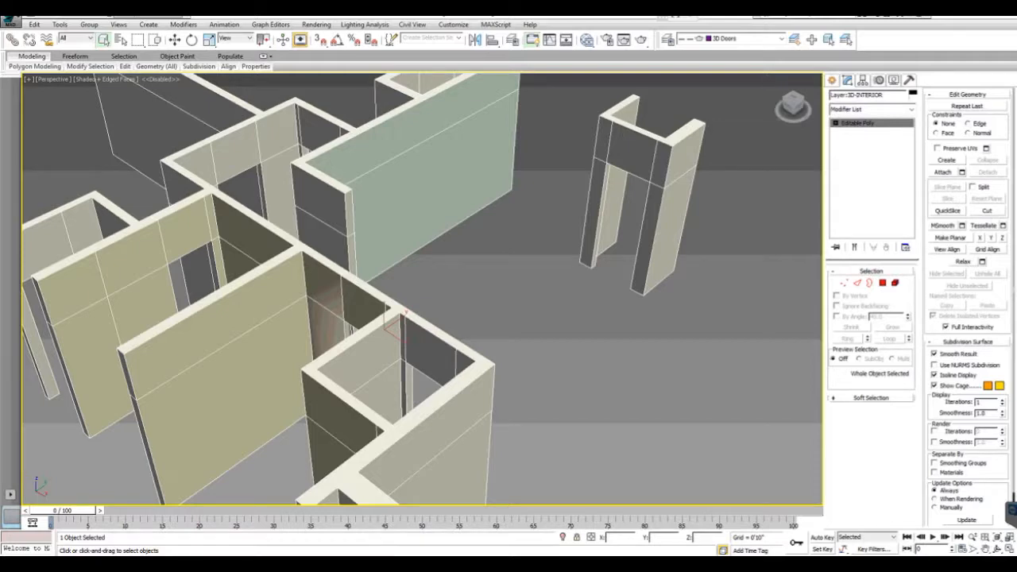
middle_click_drag(522, 240, 391, 314)
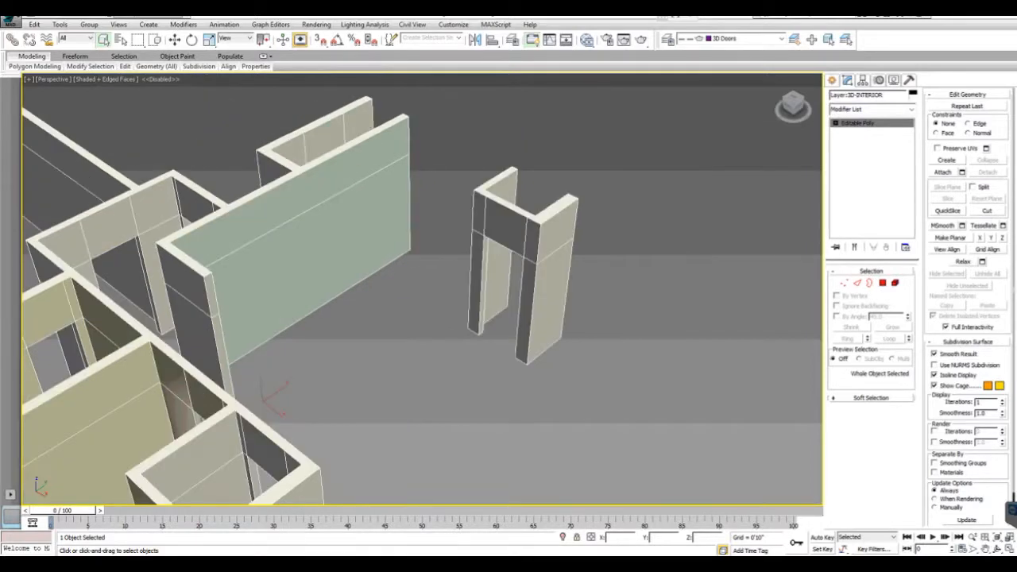
right_click(391, 315)
left_click(419, 259)
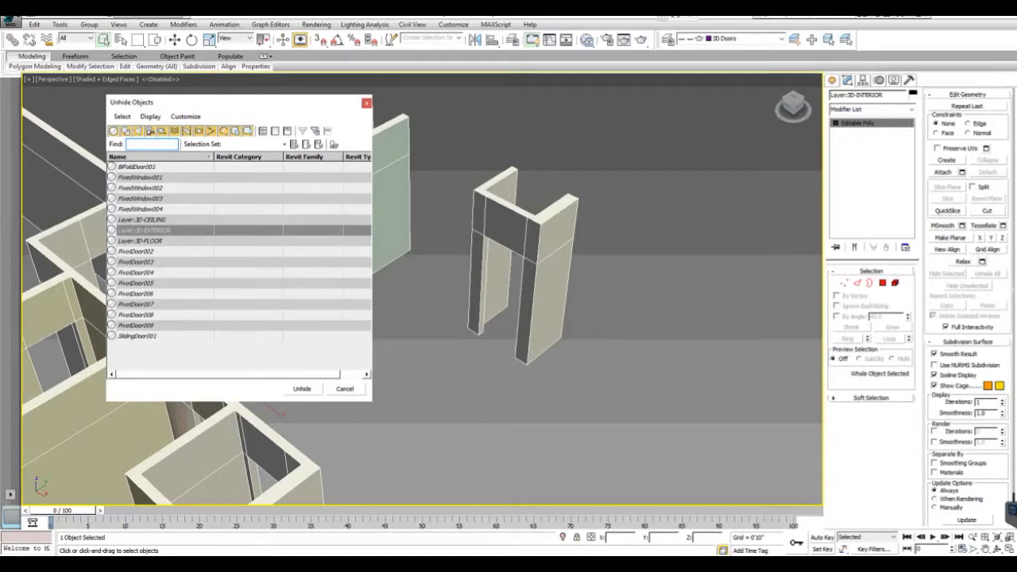
double_click(144, 230)
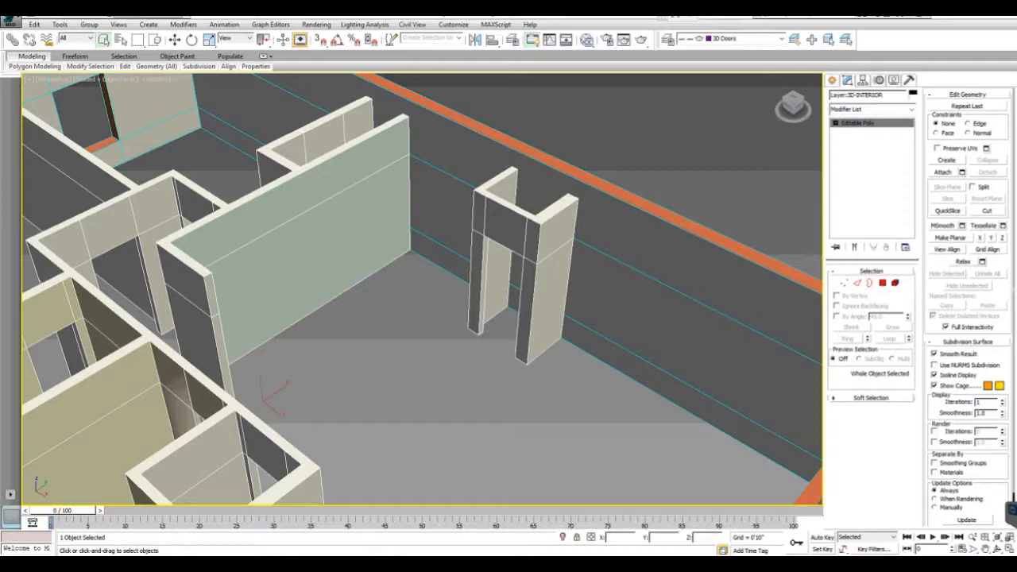
- Hide the selected interior walls object, leaving the exterior walls in view
middle_click_drag(511, 310, 552, 423)
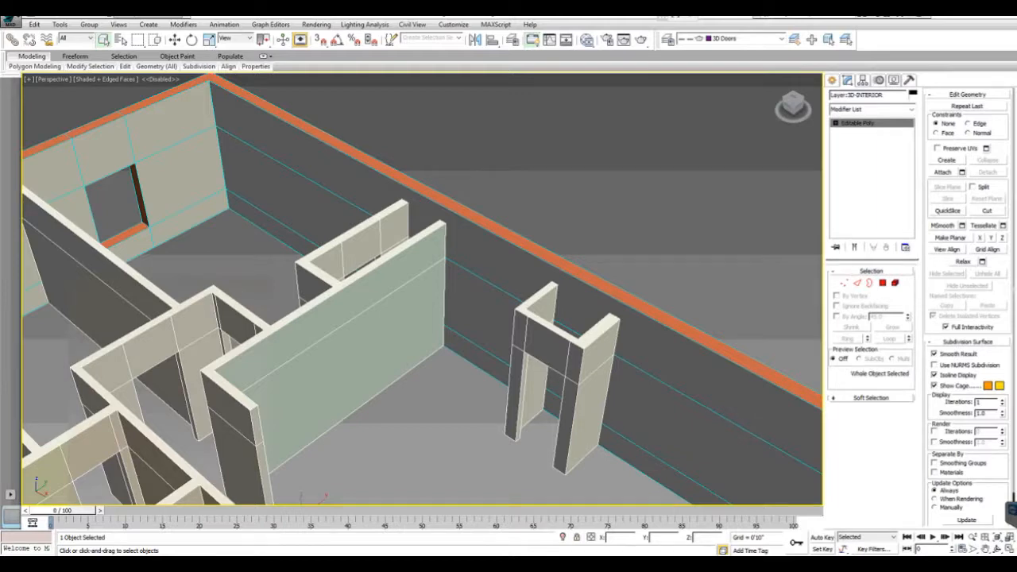
right_click(382, 274)
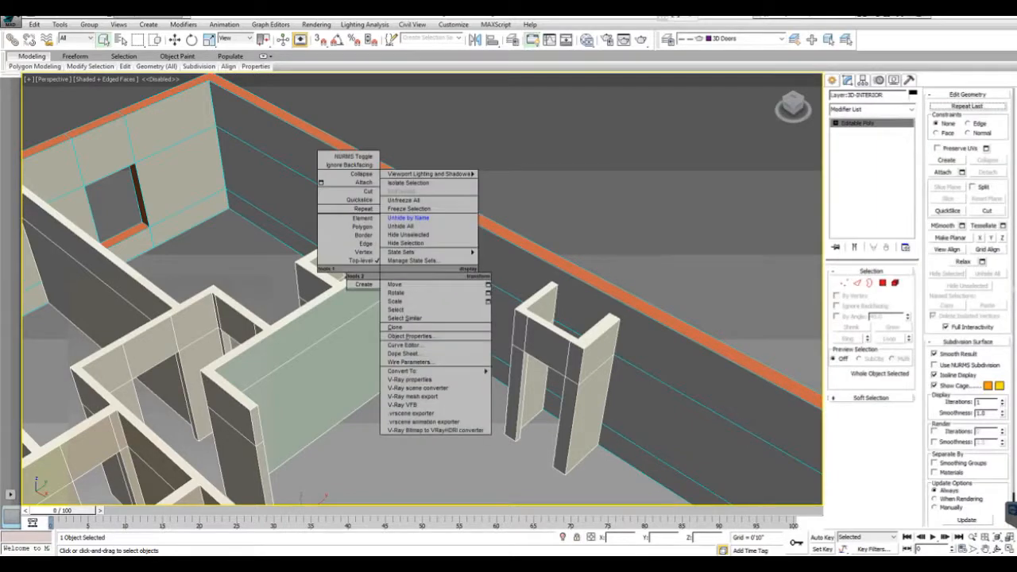
left_click(406, 242)
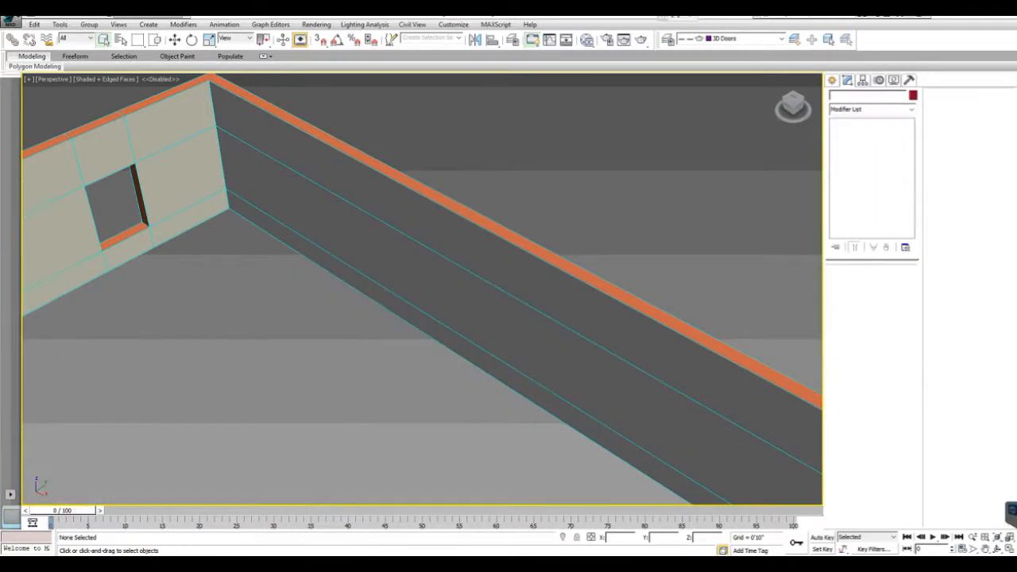
- Select the lengthwise edges of the long windowless exterior wall and connect them with 2 segments
middle_click_drag(405, 254, 342, 242)
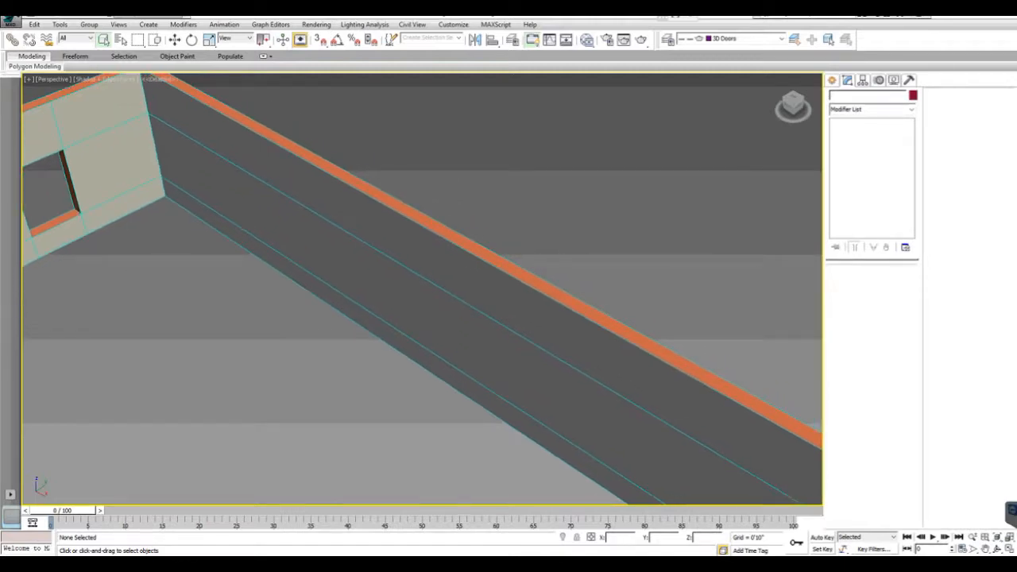
left_click(341, 241)
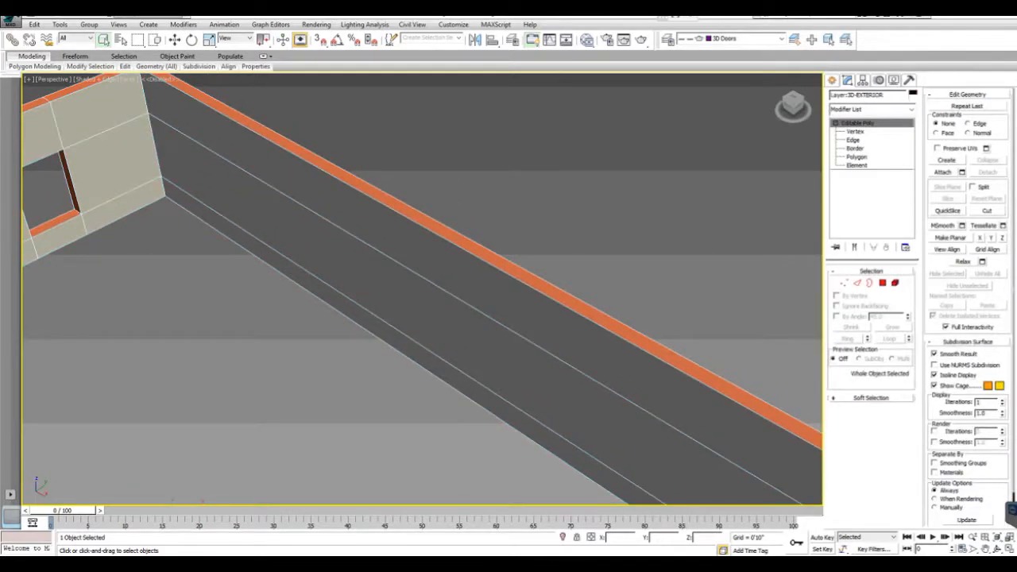
key("2")
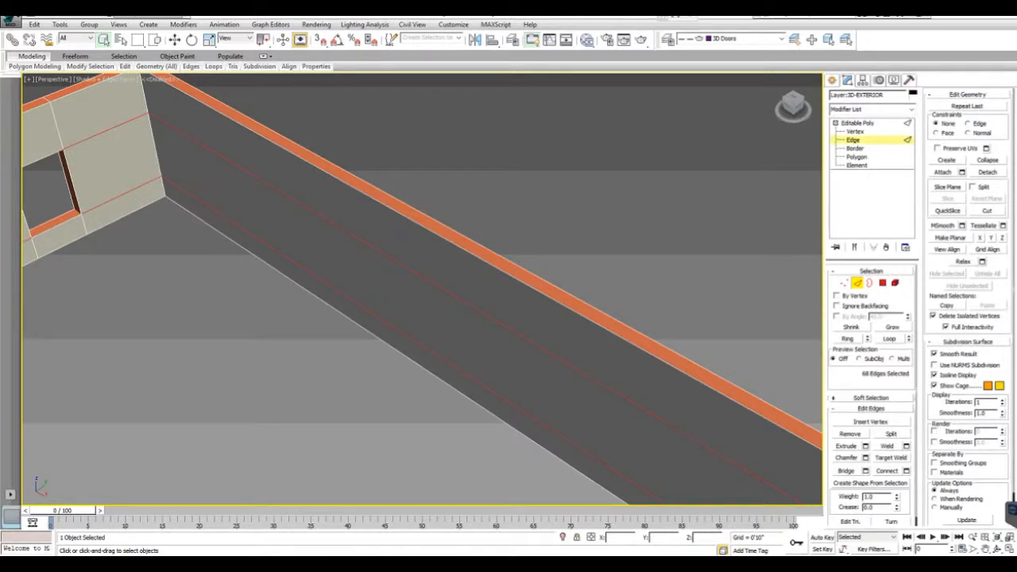
left_click_drag(454, 401, 453, 401)
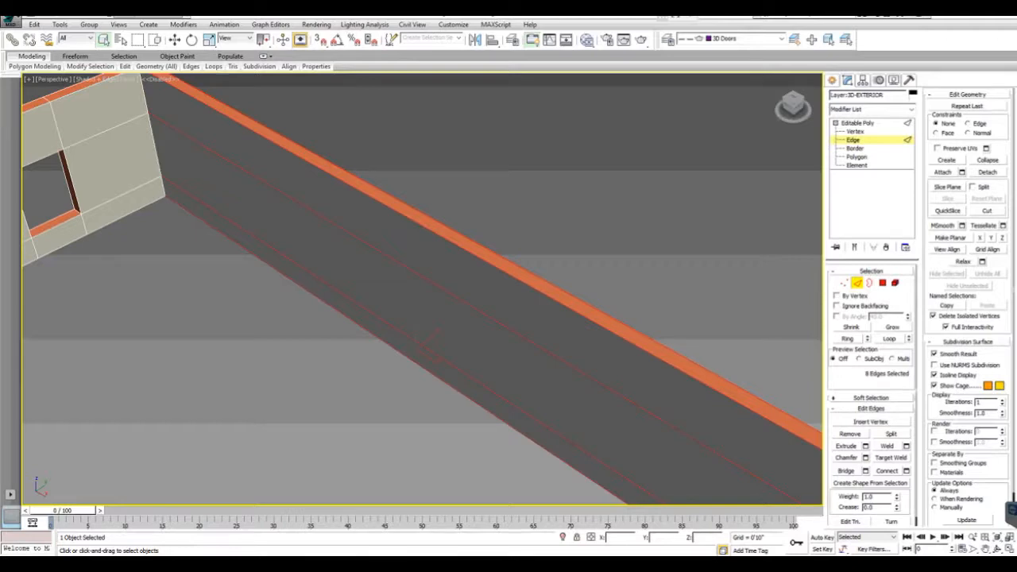
left_click(906, 471)
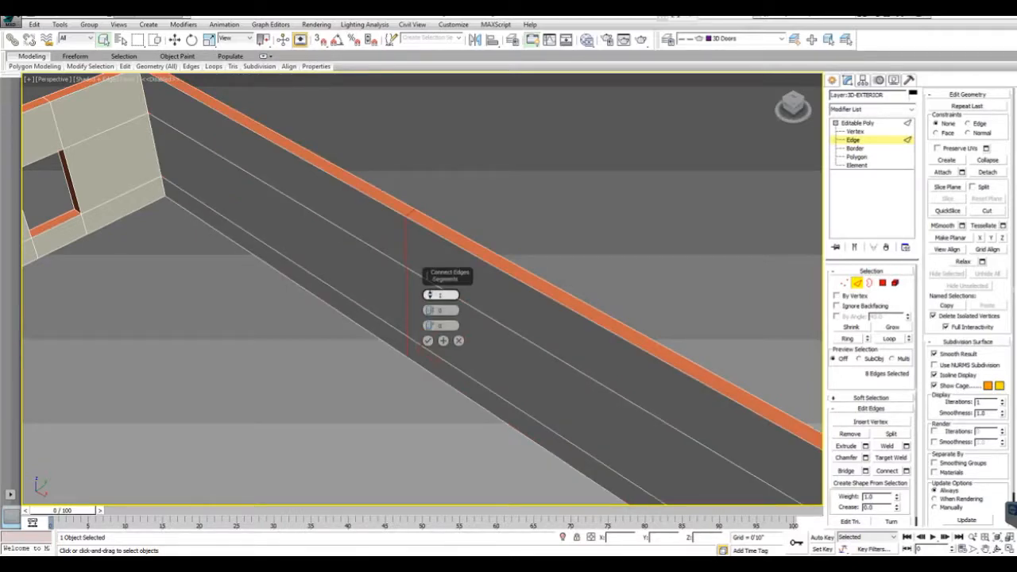
left_click(429, 294)
left_click(428, 340)
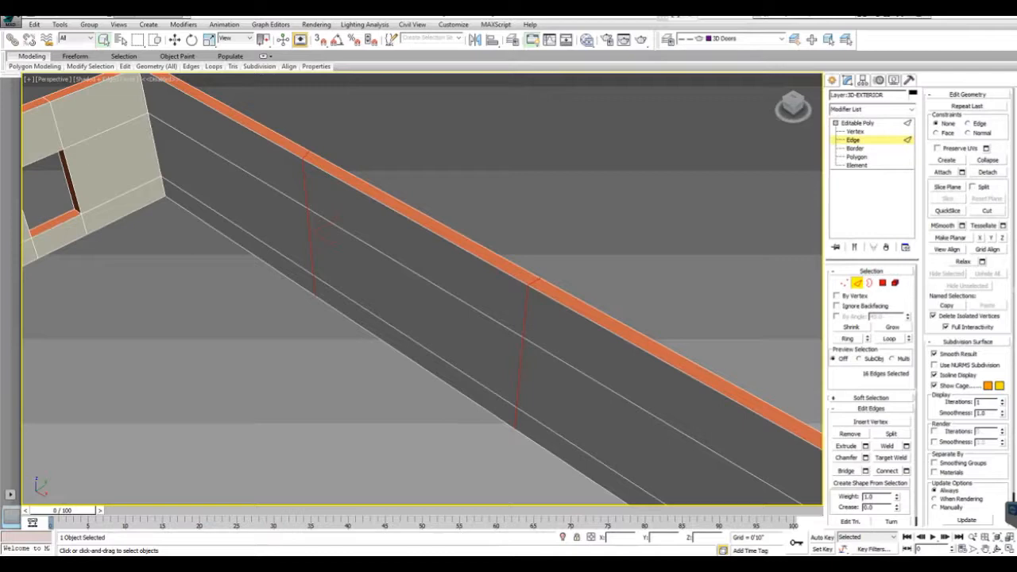
- Unhide the Layer:3D-INTERIOR object by name, with the exterior walls' windowed side in view
middle_click_drag(327, 230, 627, 207, "alt")
middle_click_drag(445, 238, 427, 328, "alt")
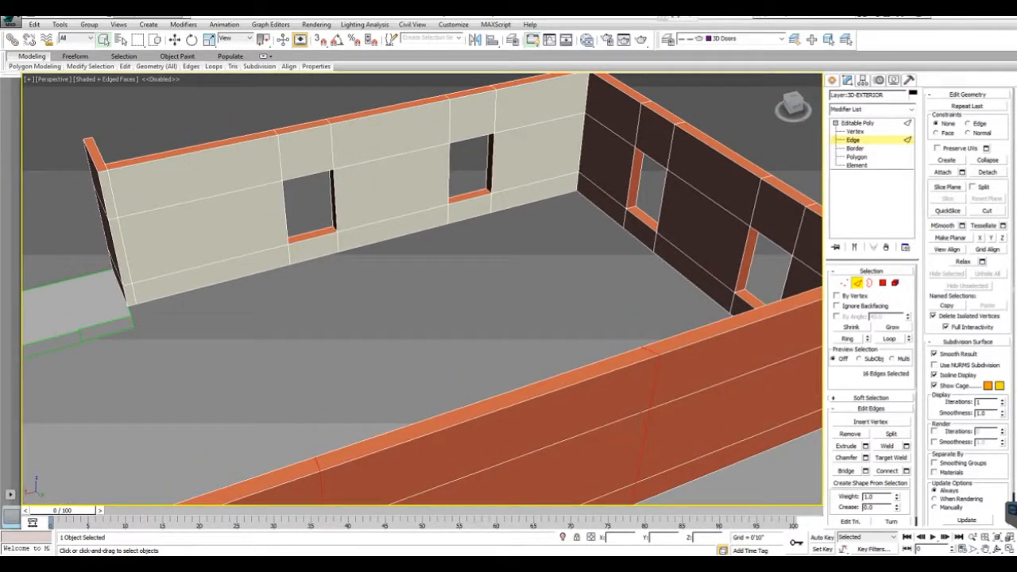
middle_click_drag(357, 254, 427, 293)
scroll(428, 293, "up", 2)
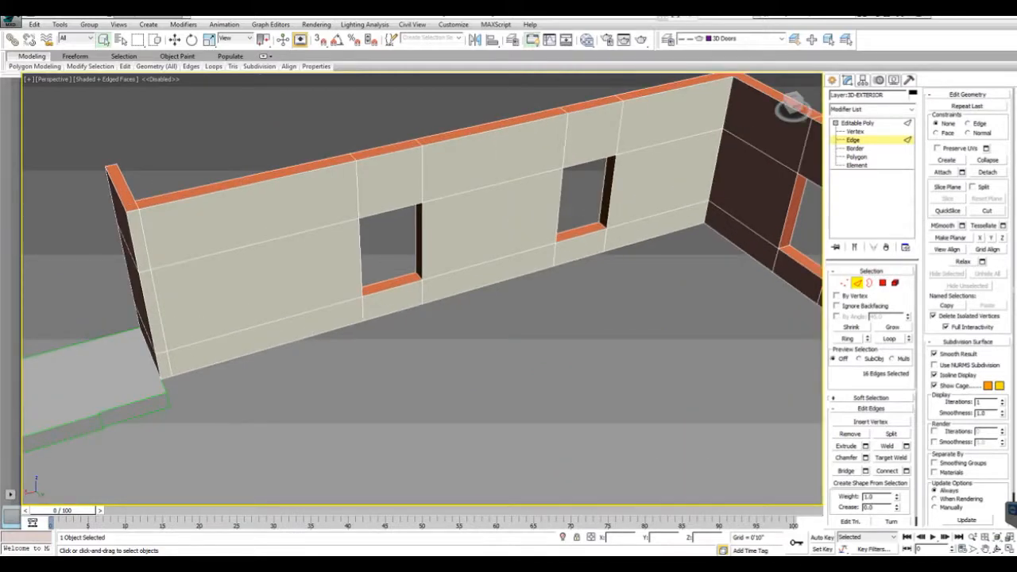
right_click(321, 211)
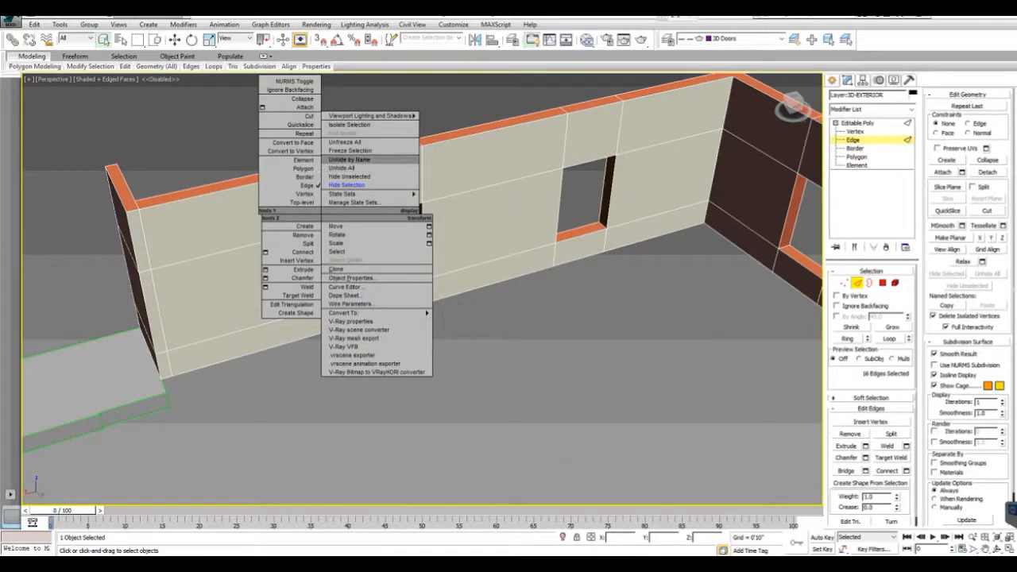
left_click(349, 158)
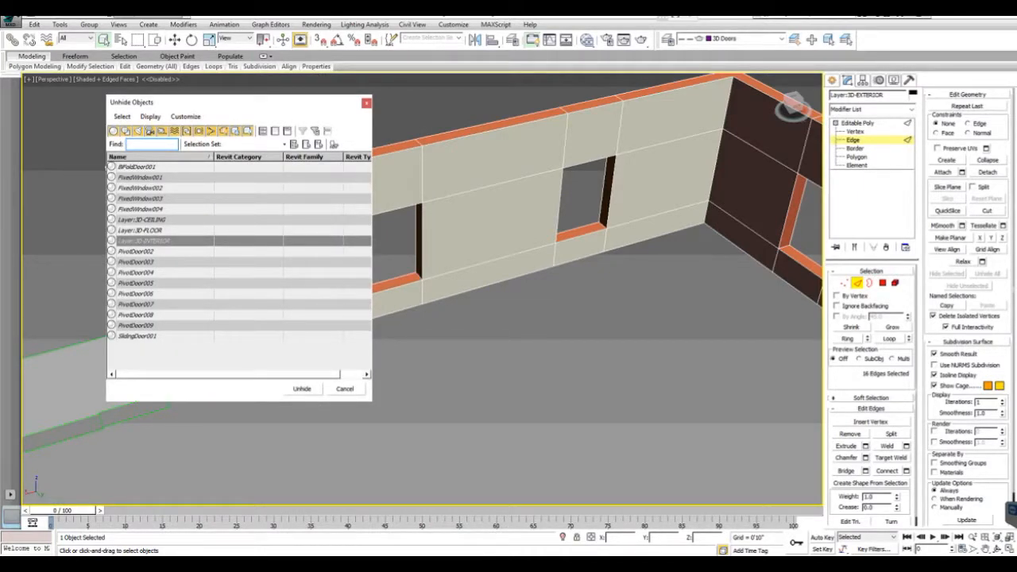
double_click(145, 241)
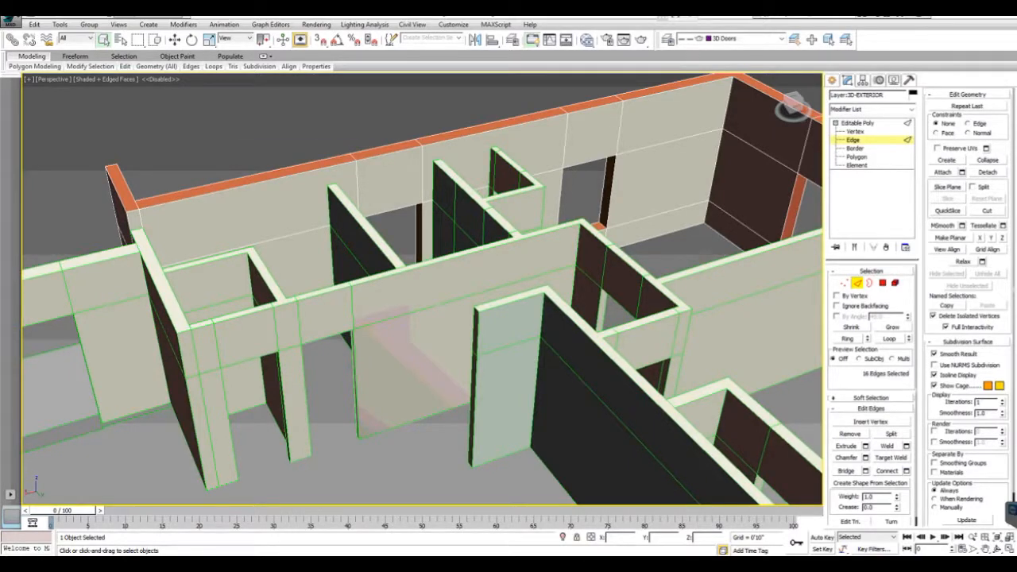
- Leave edge editing on the exterior walls object
middle_click_drag(477, 308, 289, 378)
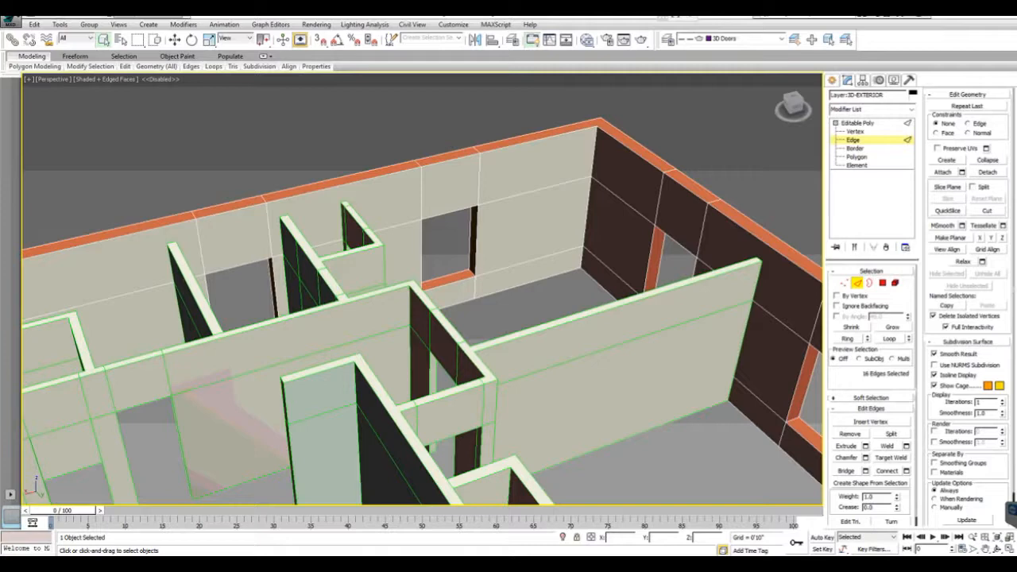
left_click(334, 302)
right_click(332, 304)
left_click(355, 274)
left_click(358, 274)
left_click(347, 300)
key("2")
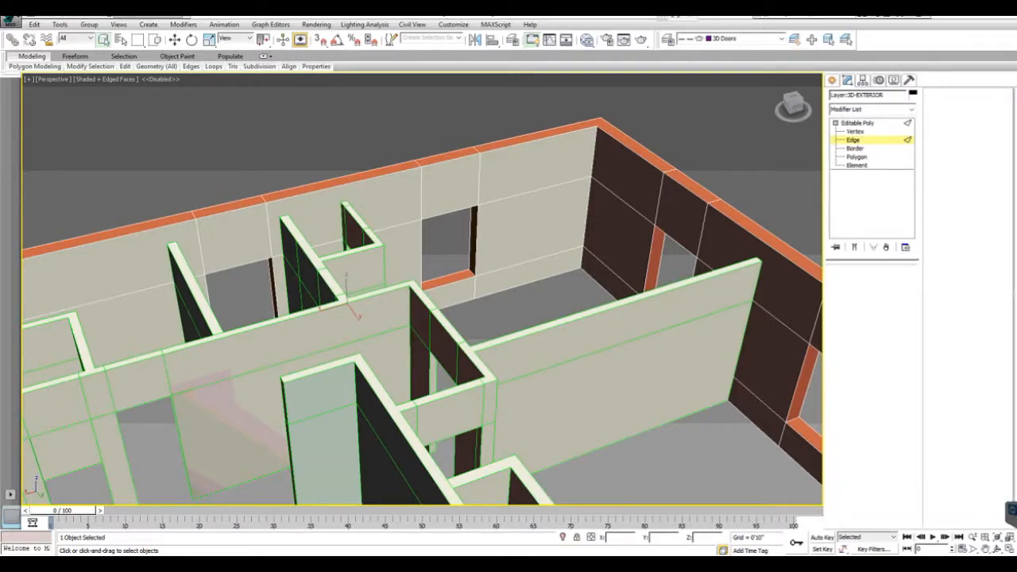
right_click(410, 287)
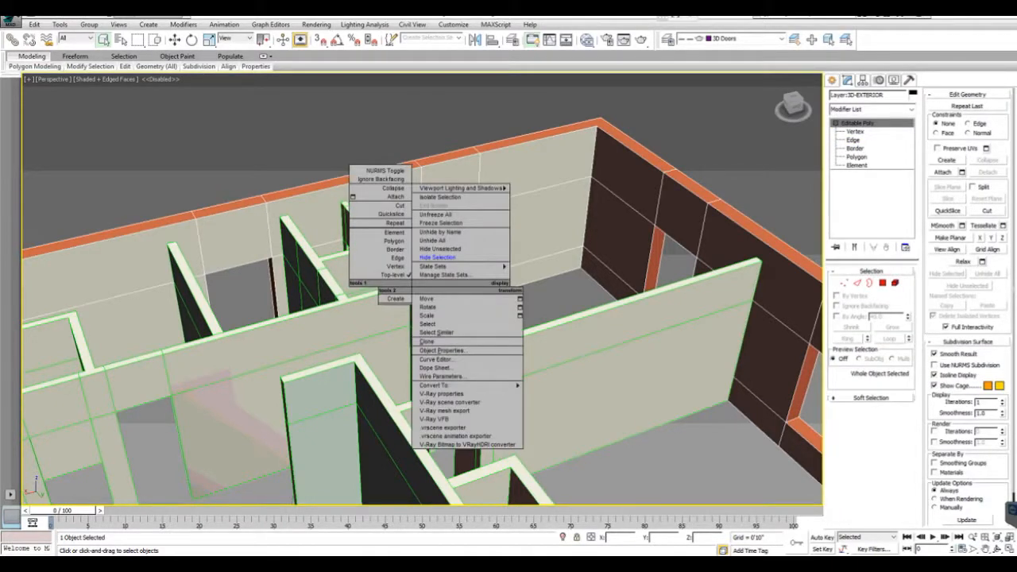
left_click(437, 257)
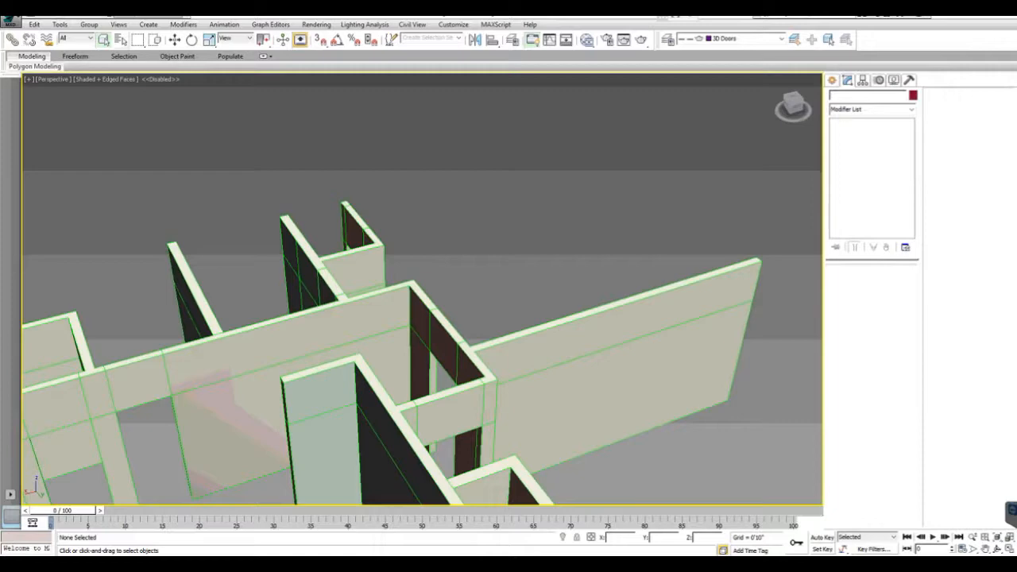
left_click(70, 17)
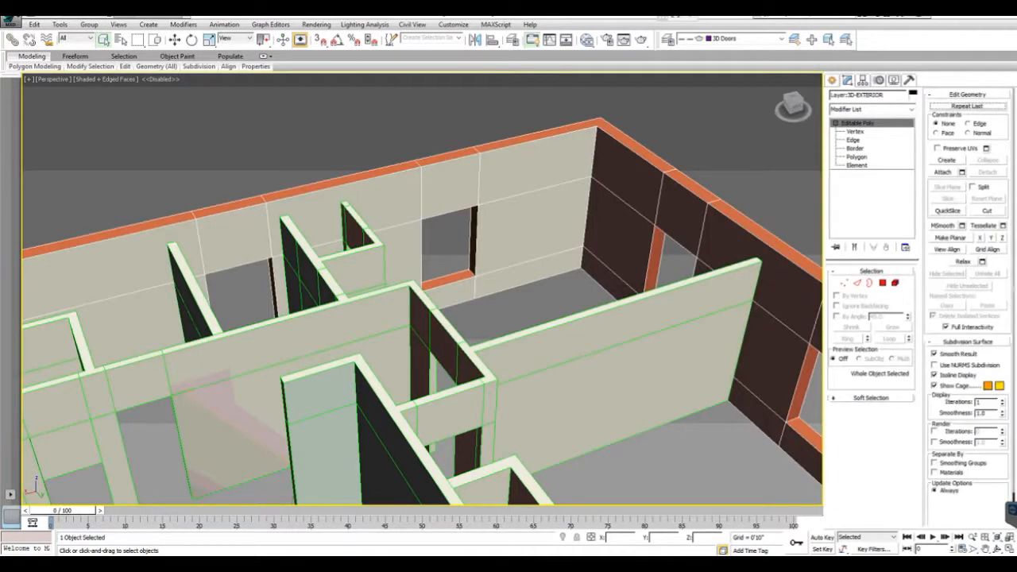
- Select the interior walls object and hide it, leaving the exterior walls in view
left_click(427, 448)
right_click(314, 324)
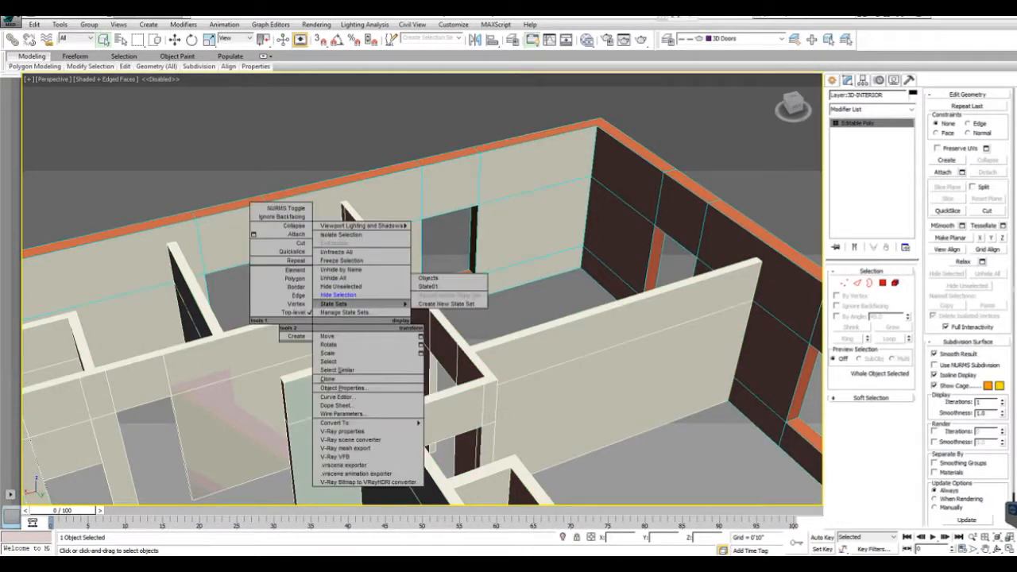
left_click(342, 294)
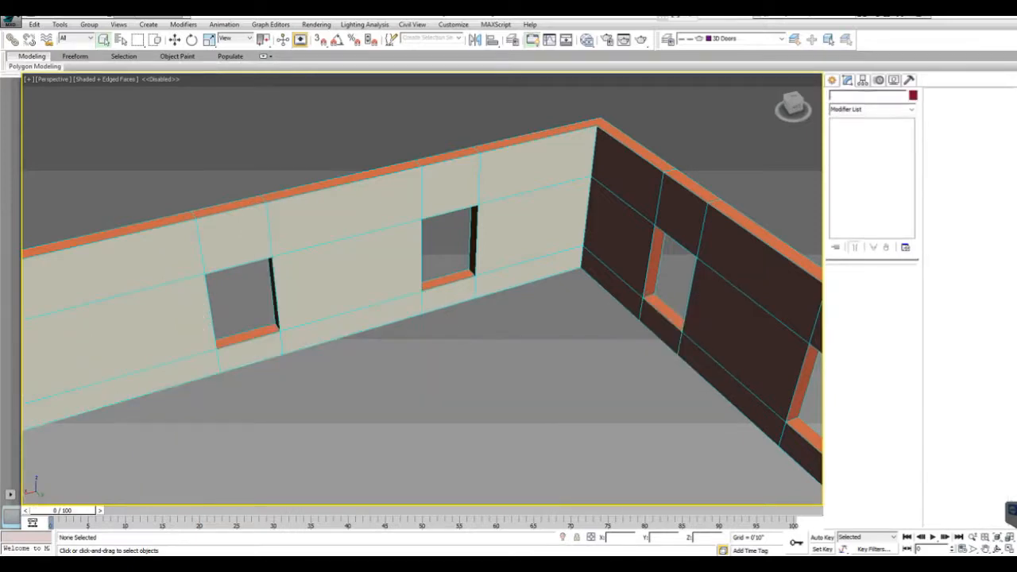
- Select the exterior walls' lengthwise edges between the two windows of the windowed wall and connect them with 1 segment
left_click(205, 328)
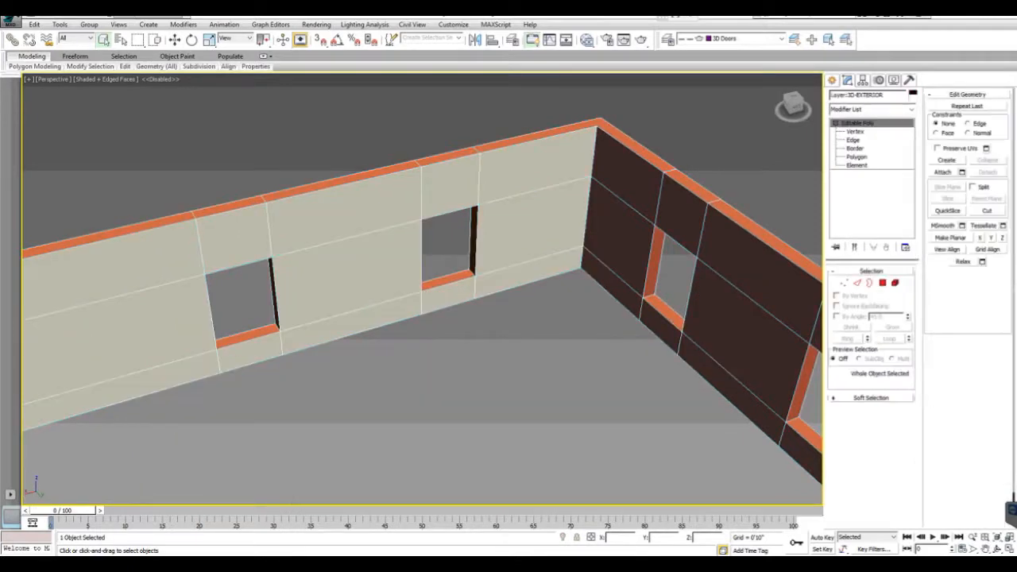
left_click(858, 282)
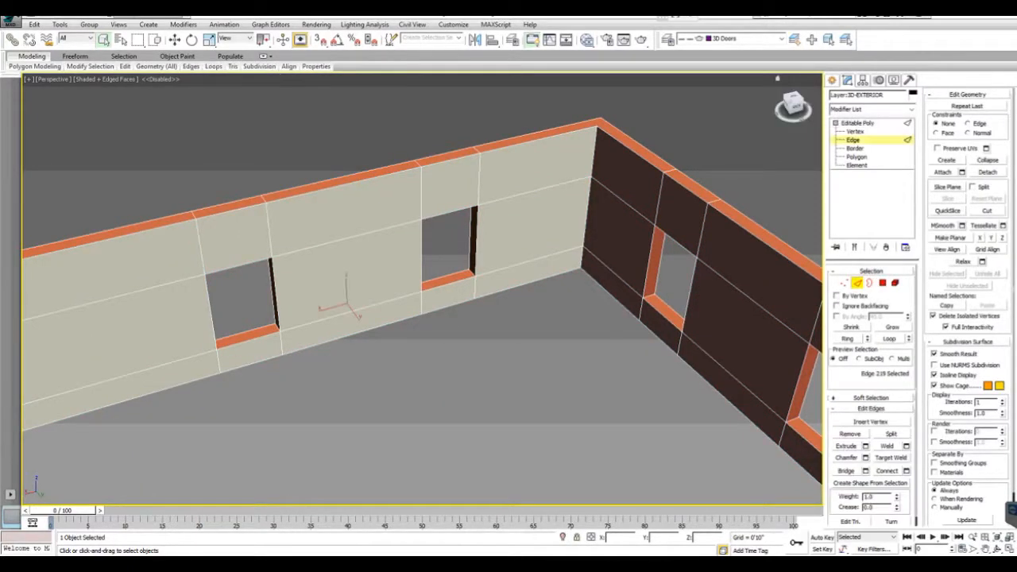
left_click_drag(328, 156, 352, 380)
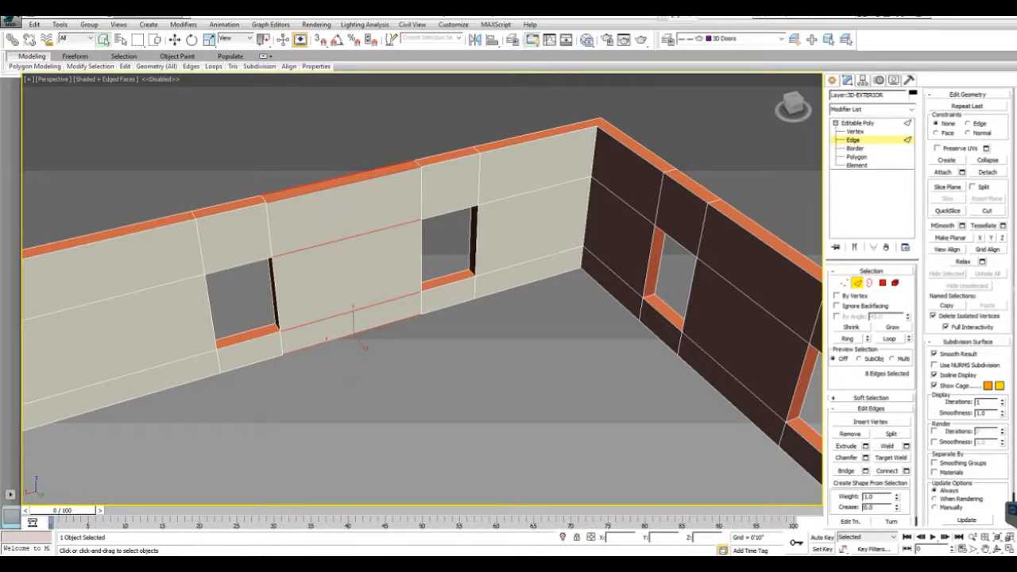
left_click(906, 470)
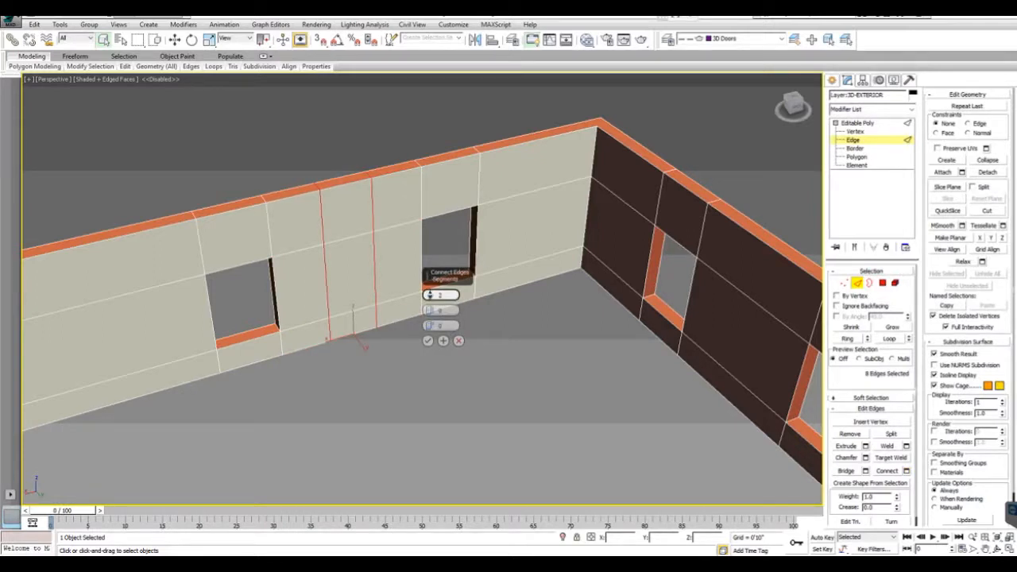
left_click(429, 297)
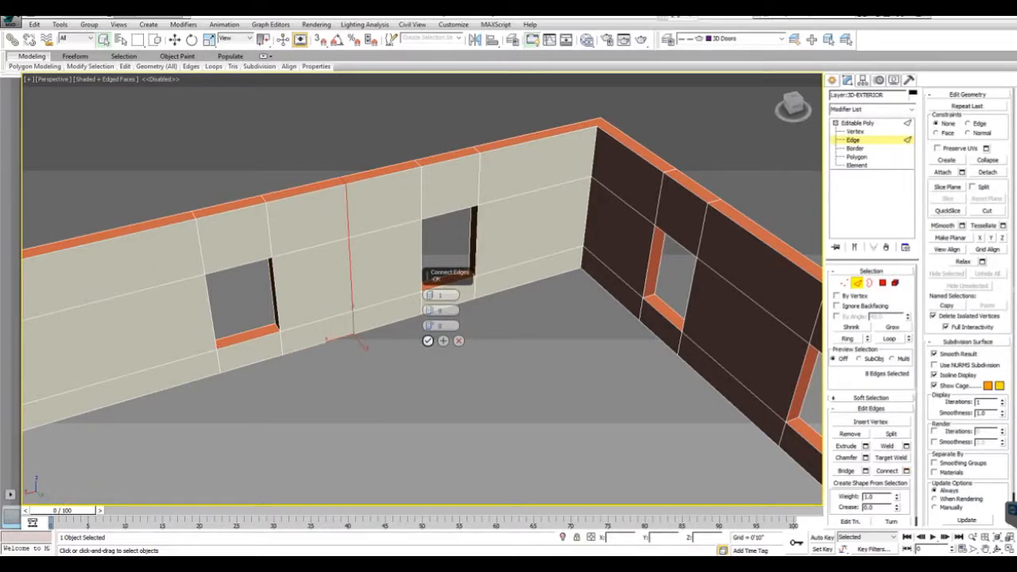
left_click(428, 340)
- Unhide the Layer:3D-INTERIOR object by name
right_click(351, 357)
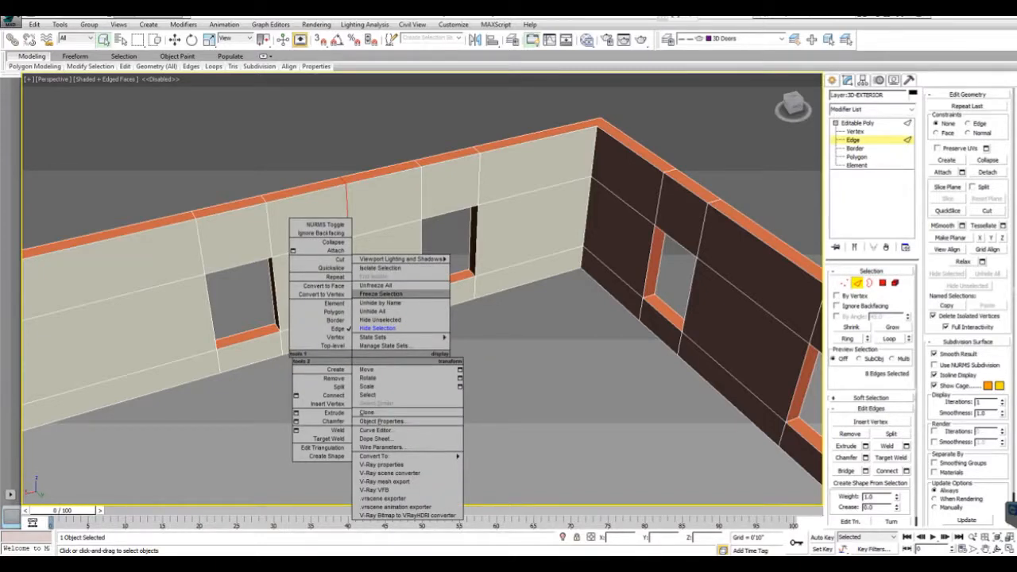
left_click(379, 302)
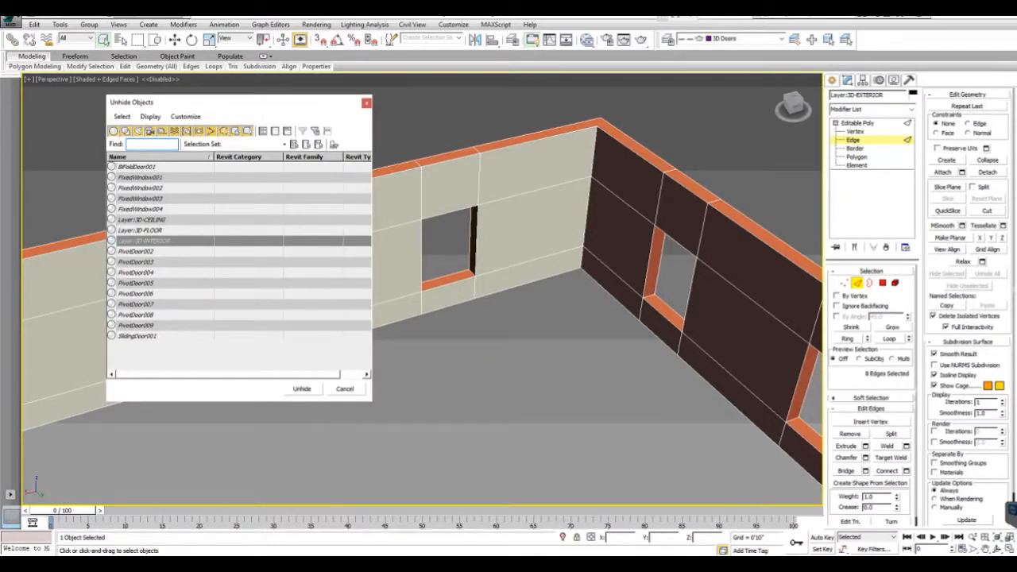
left_click(302, 388)
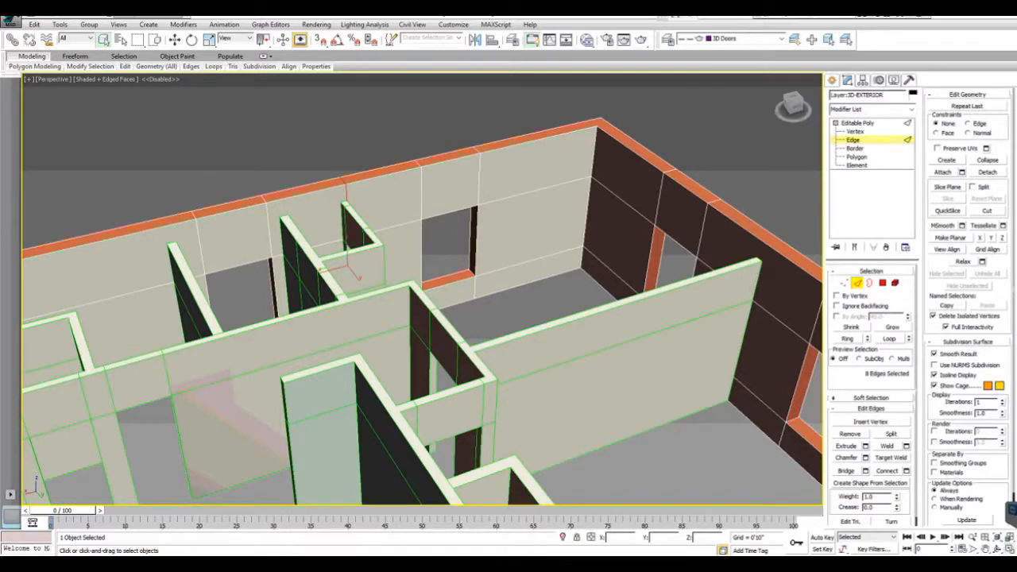
- In the top view, move the new connecting edges along X to the middle of the adjoining interior wall's thickness
left_click(1009, 549)
right_click(173, 232)
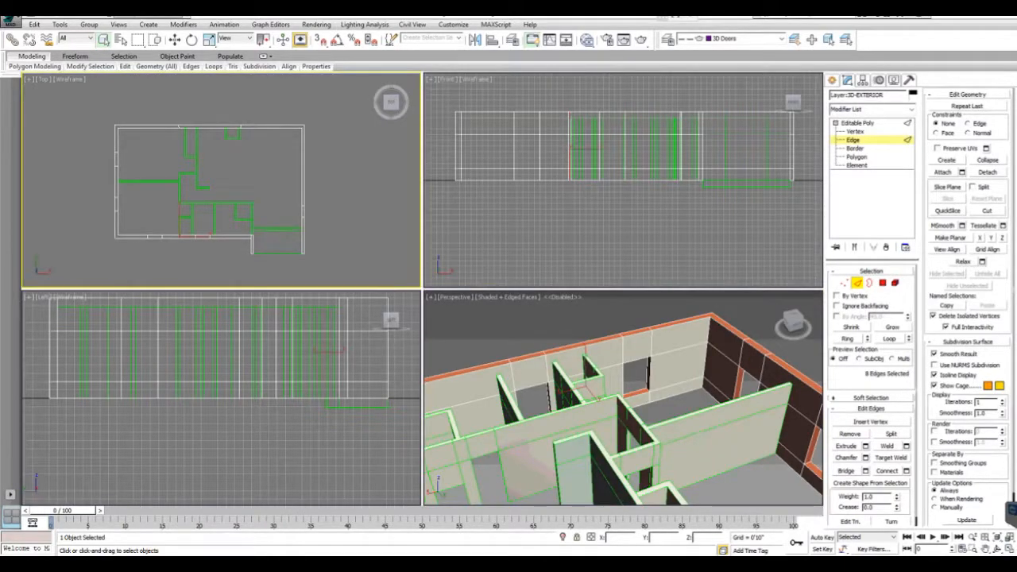
scroll(173, 233, "up", 8)
scroll(211, 253, "up", 3)
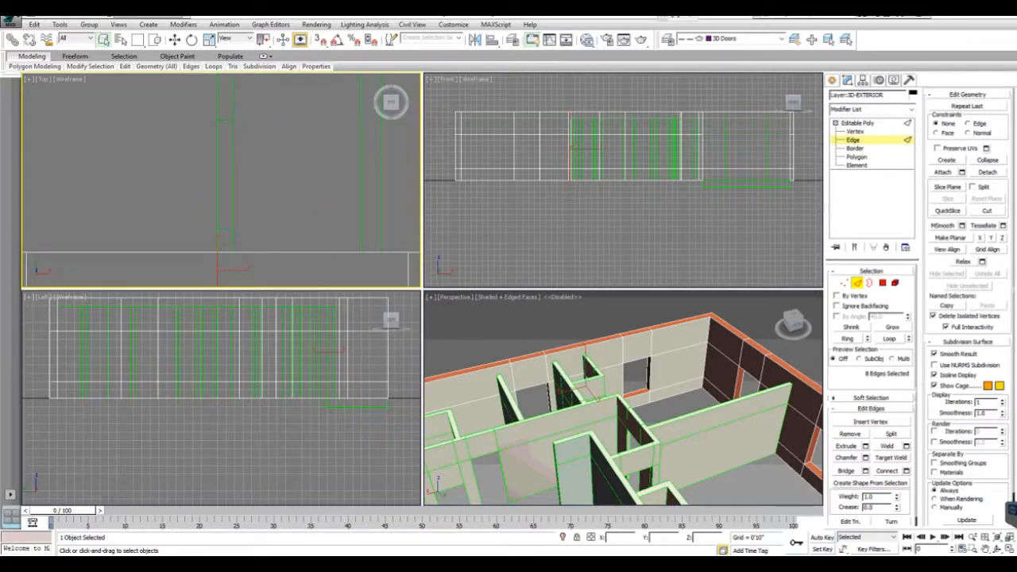
middle_click_drag(210, 253, 167, 199)
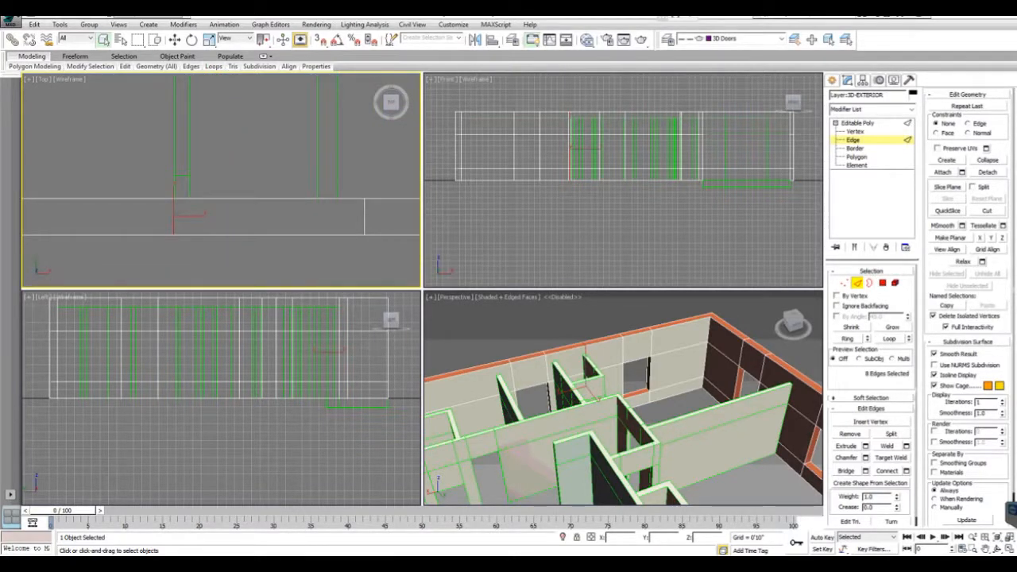
middle_click_drag(518, 364, 521, 348)
scroll(572, 350, "up", 4)
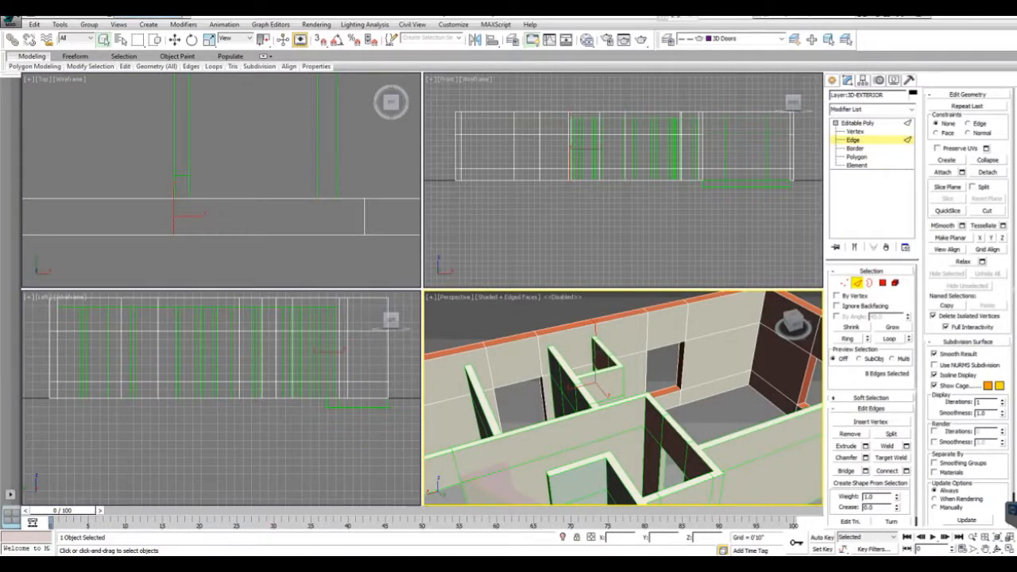
left_click(174, 39)
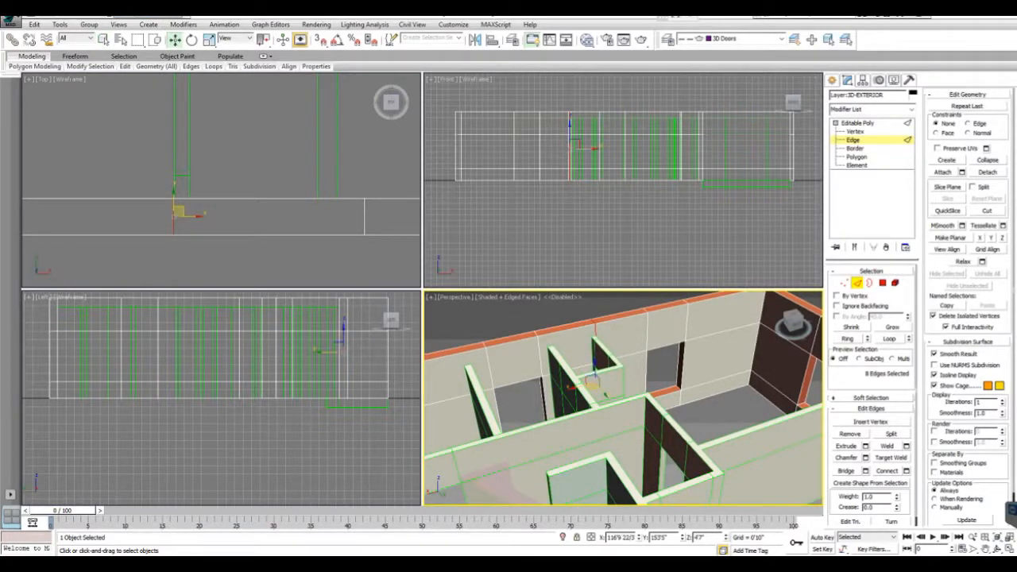
right_click(208, 199)
scroll(218, 239, "up", 4)
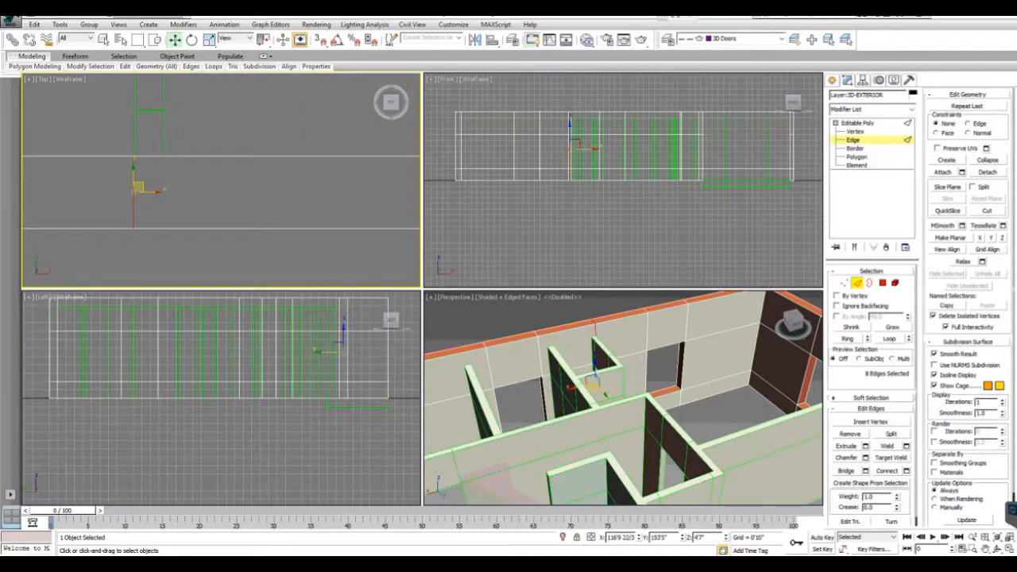
left_click_drag(151, 192, 168, 191)
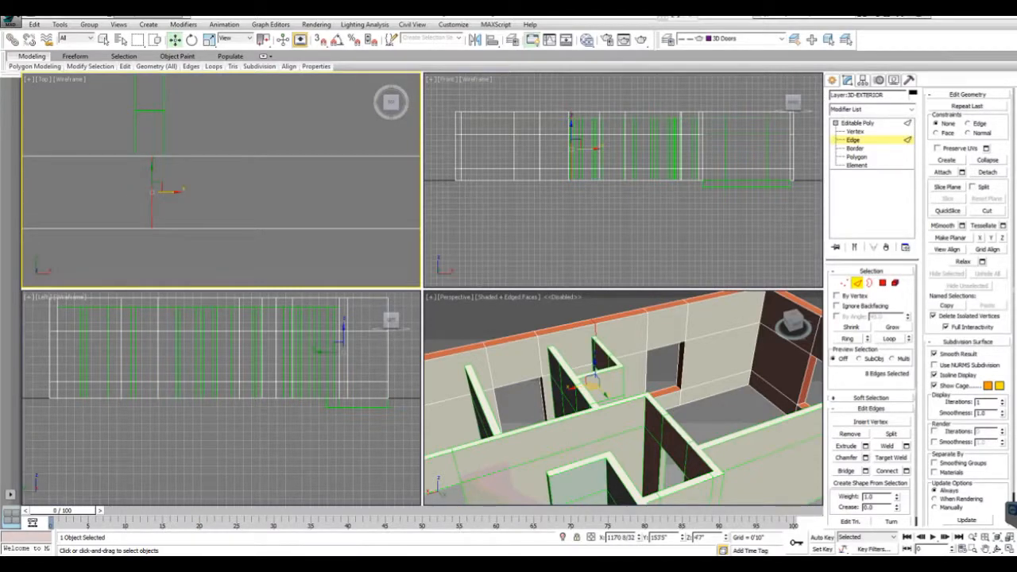
- Maximize the perspective view and leave edge editing on the exterior walls object
right_click(592, 398)
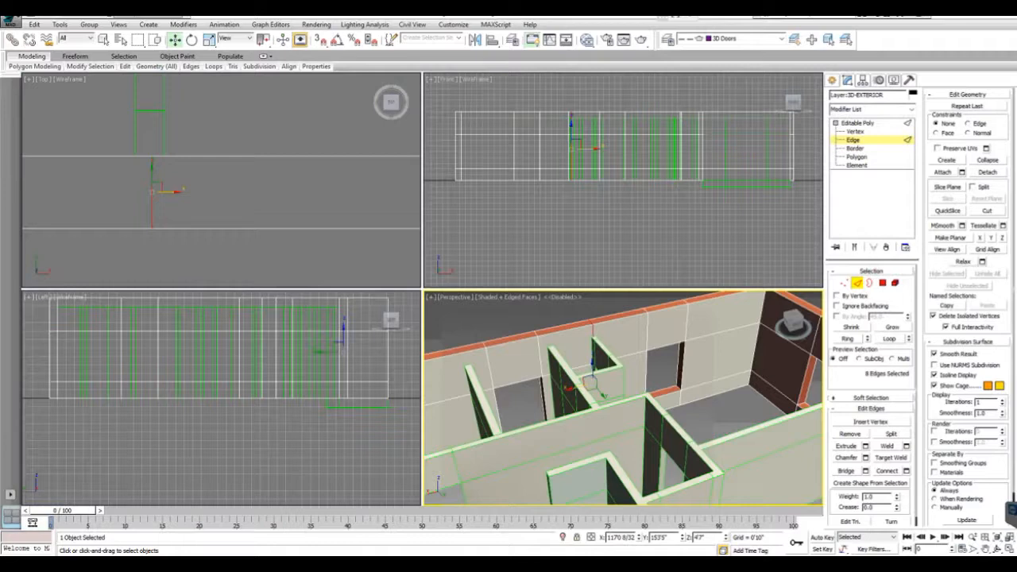
right_click(491, 318)
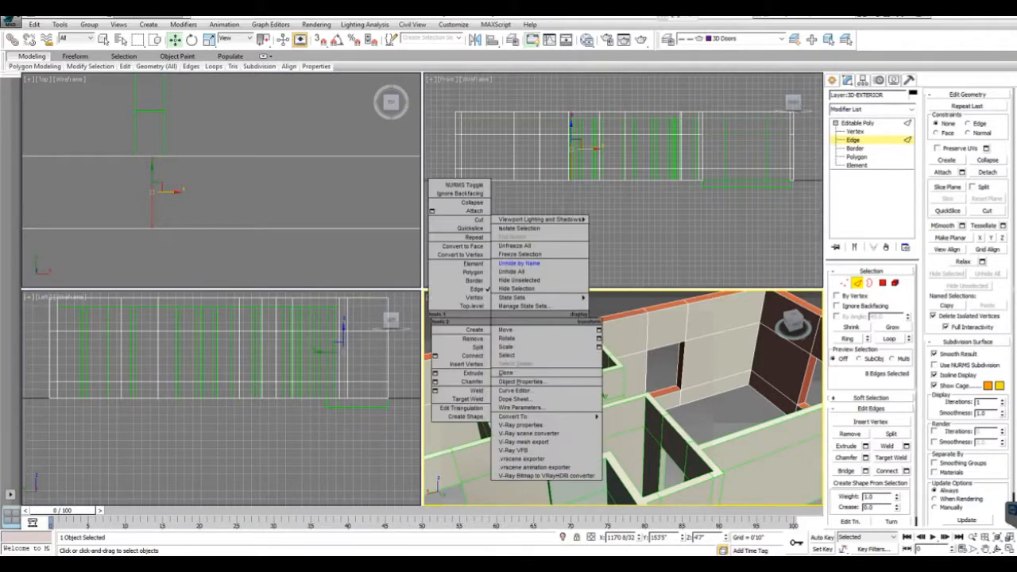
left_click(519, 263)
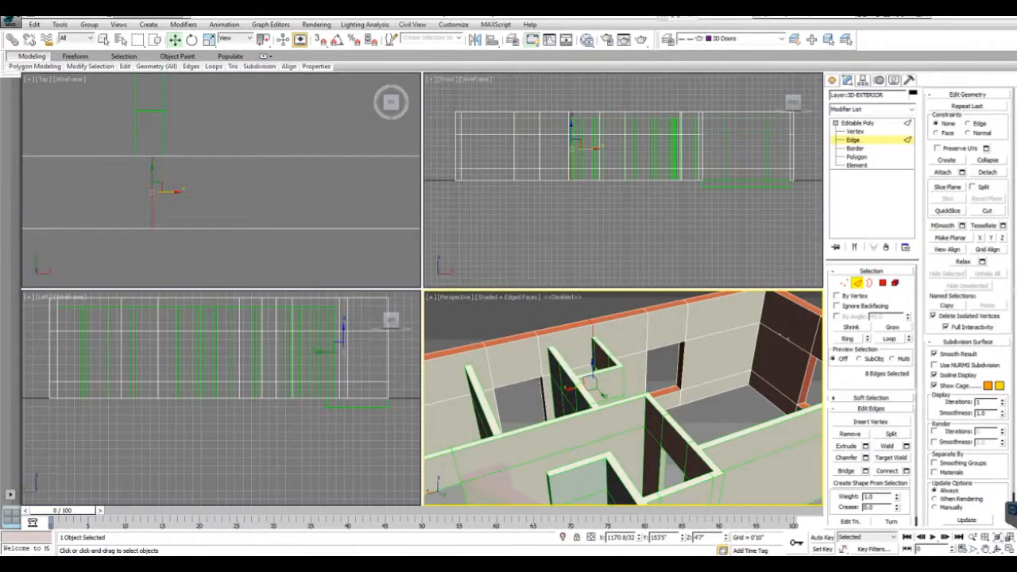
key("alt+w")
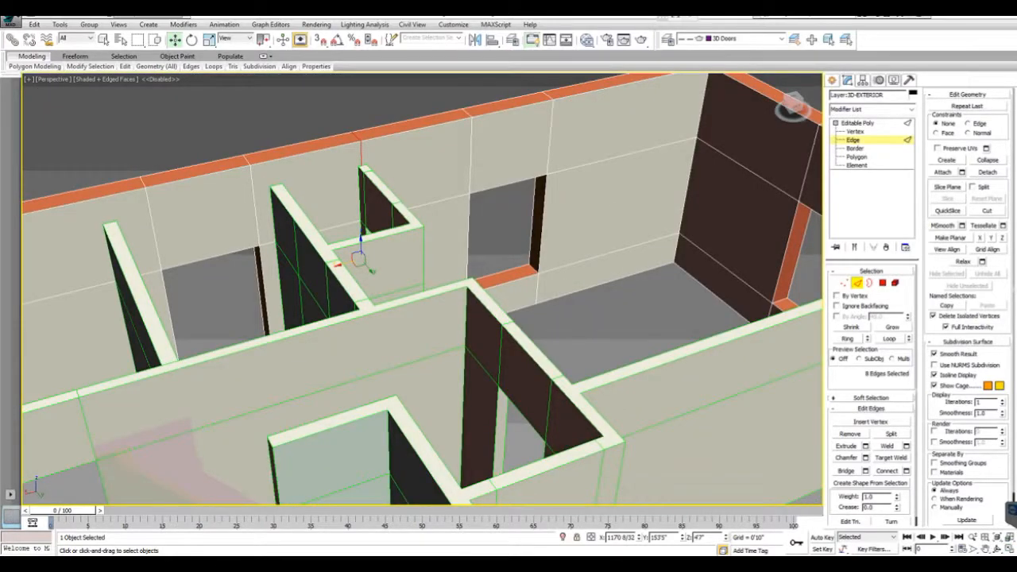
left_click(421, 306)
right_click(427, 300)
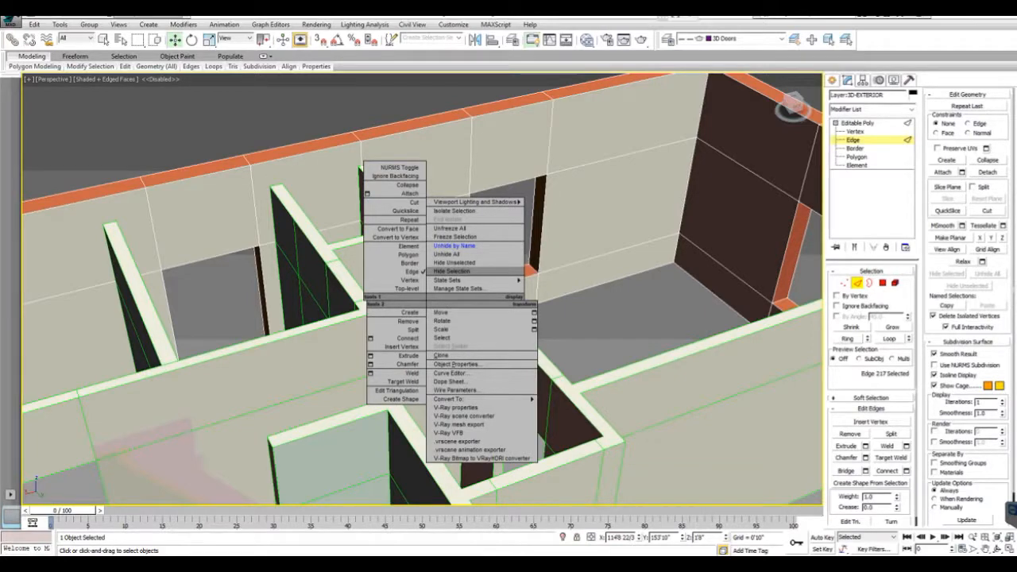
key("Escape")
key("2")
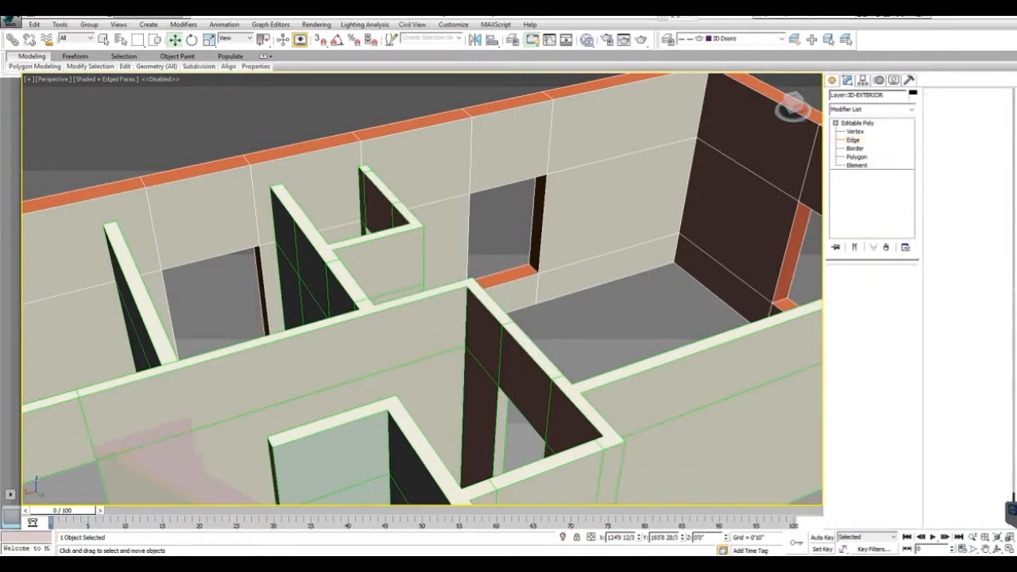
- Hide the interior walls object again to expose the divided exterior wall
left_click(502, 232)
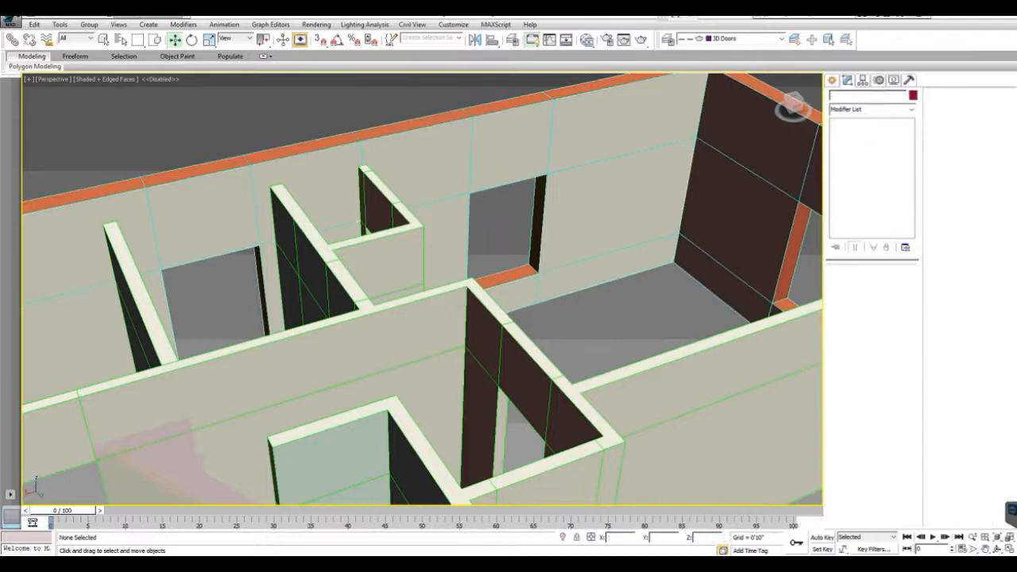
left_click(430, 306)
right_click(430, 305)
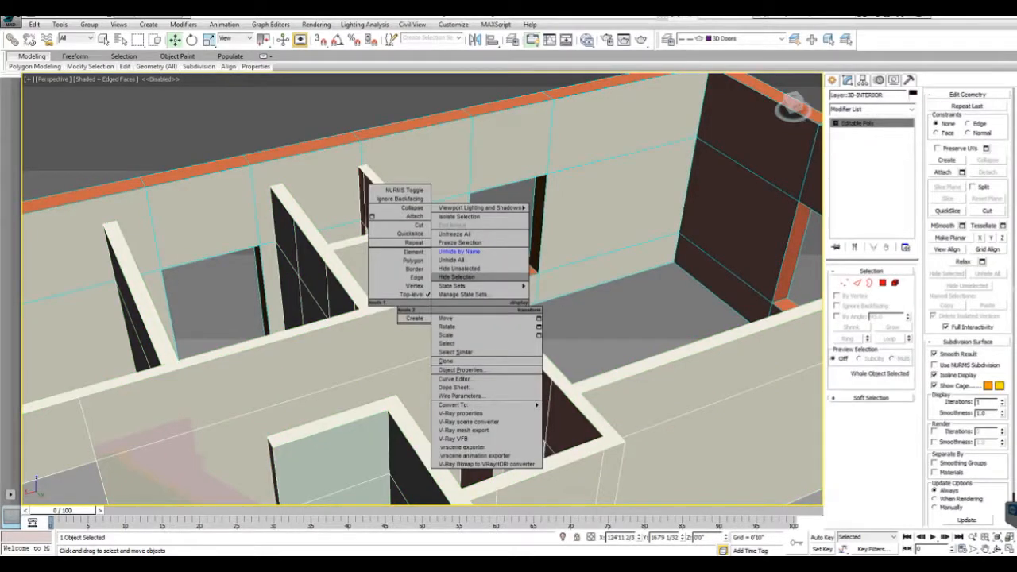
left_click(457, 277)
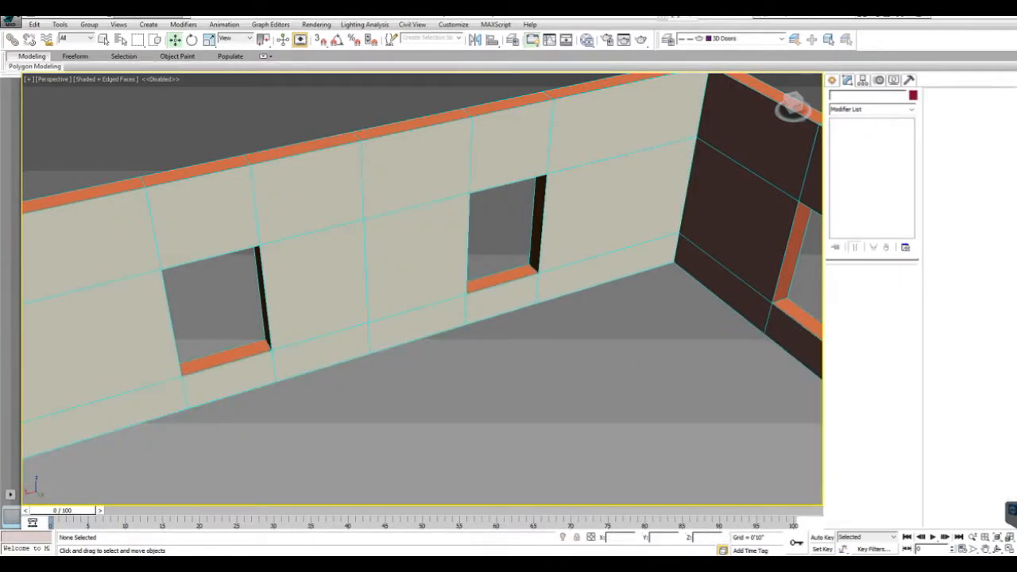
- Select the exterior walls object, enter polygon editing, and clear the polygon selection
middle_click_drag(457, 277, 529, 259)
scroll(529, 258, "down", 2)
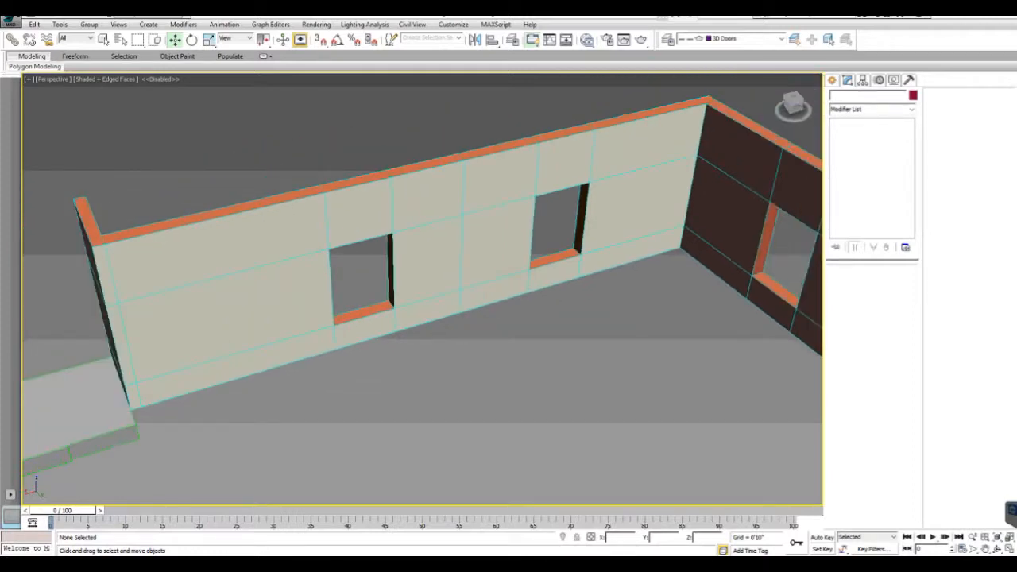
left_click(493, 246)
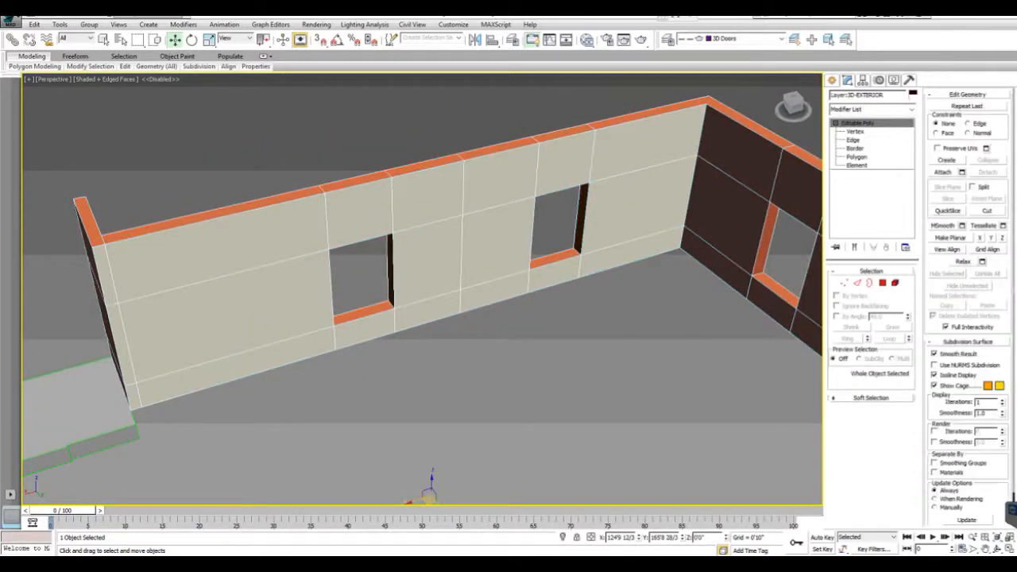
left_click(882, 283)
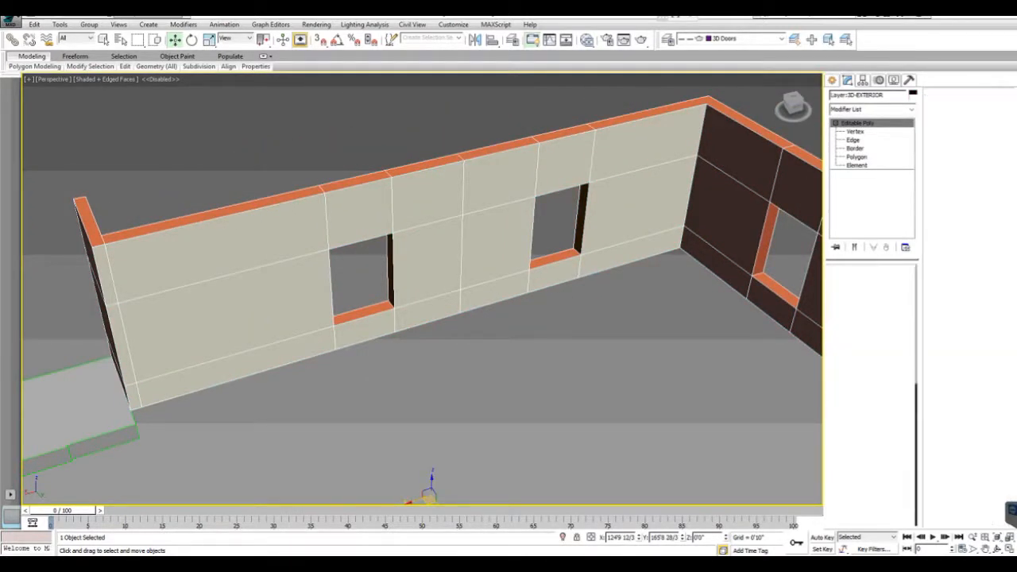
key("ctrl+a")
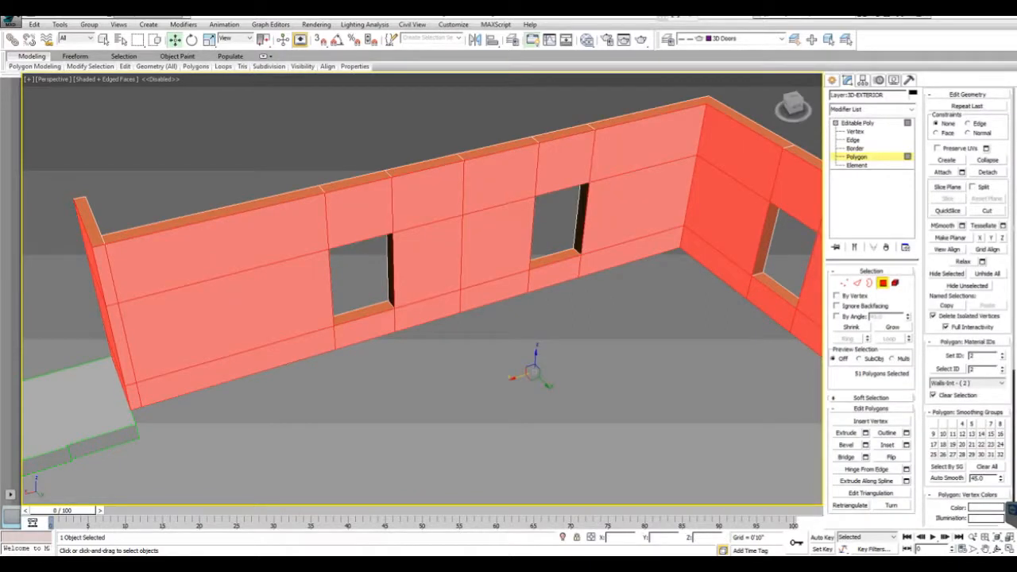
key("ctrl+d")
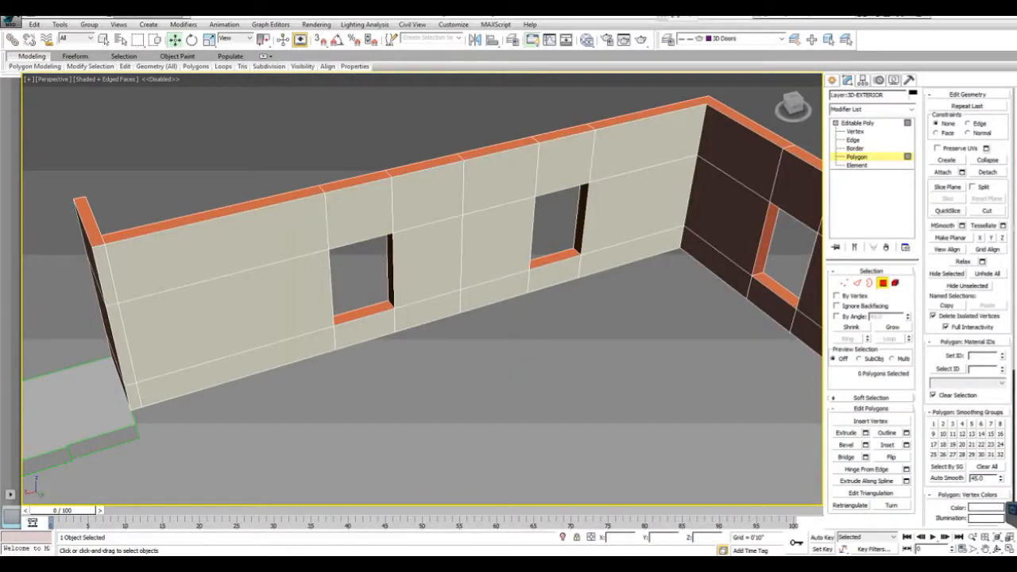
left_click(223, 253)
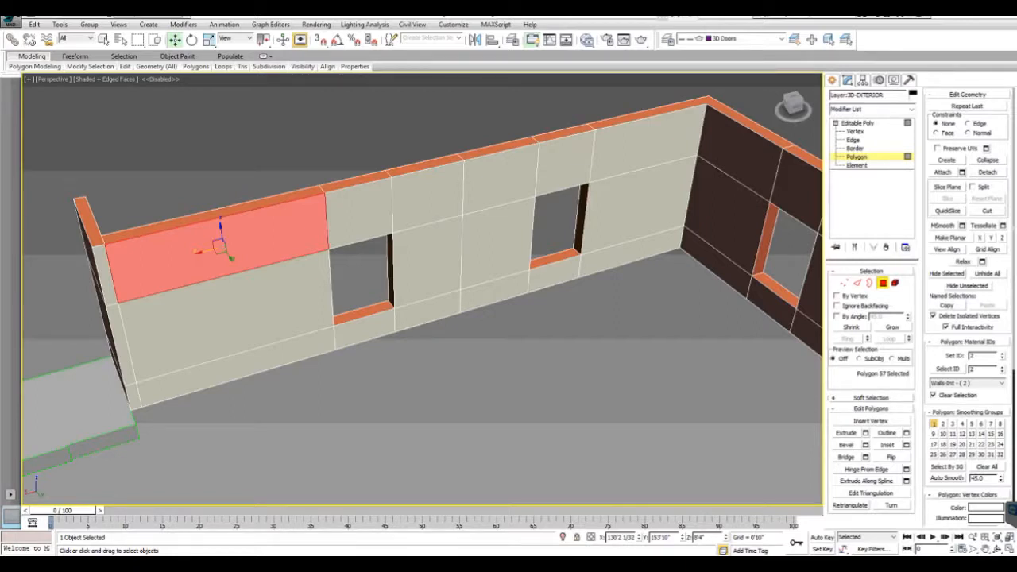
left_click(227, 317)
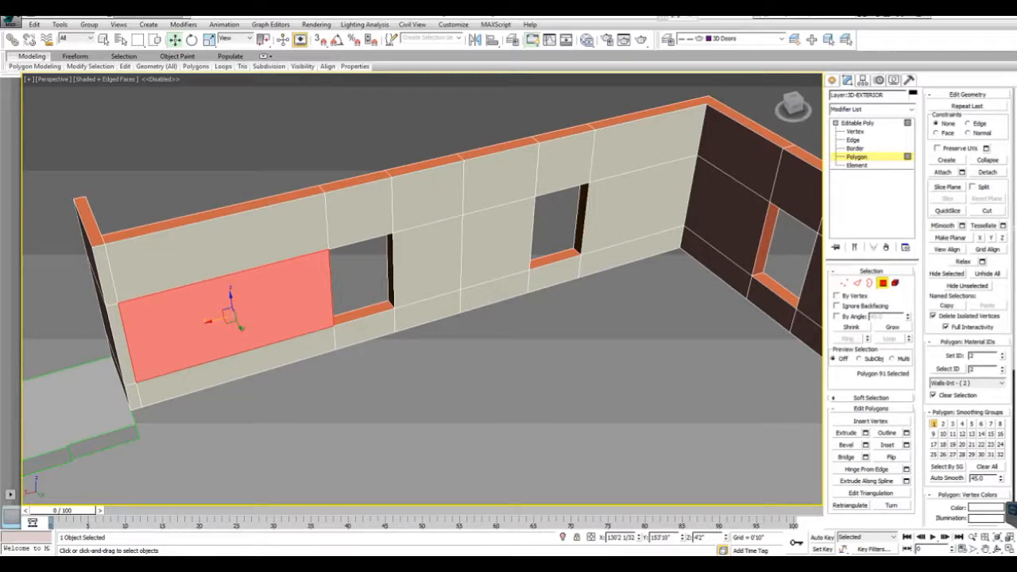
left_click(230, 368, "ctrl")
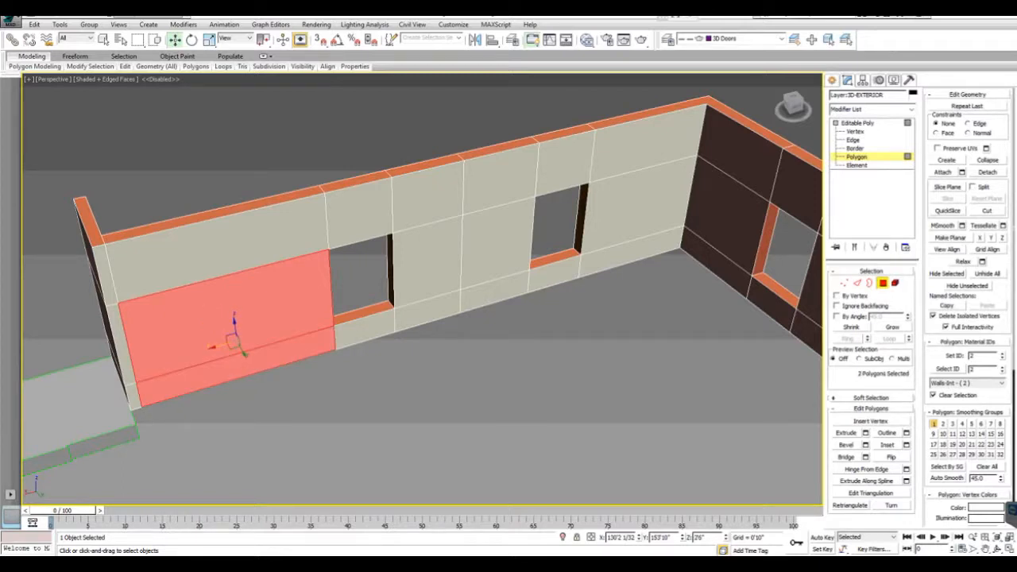
left_click(228, 249, "ctrl")
left_click(359, 213, "ctrl")
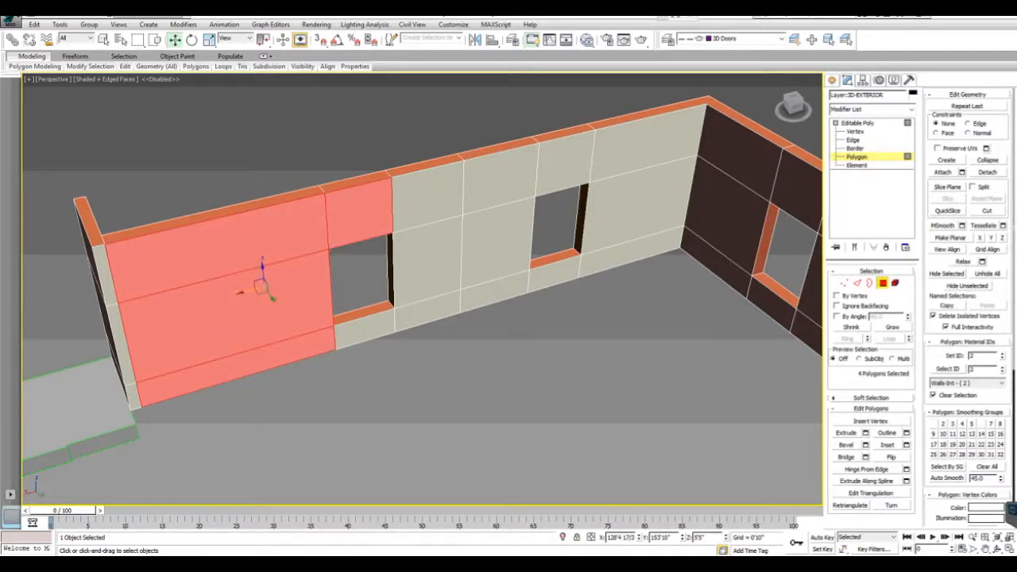
left_click(428, 194, "ctrl")
left_click(428, 261, "ctrl")
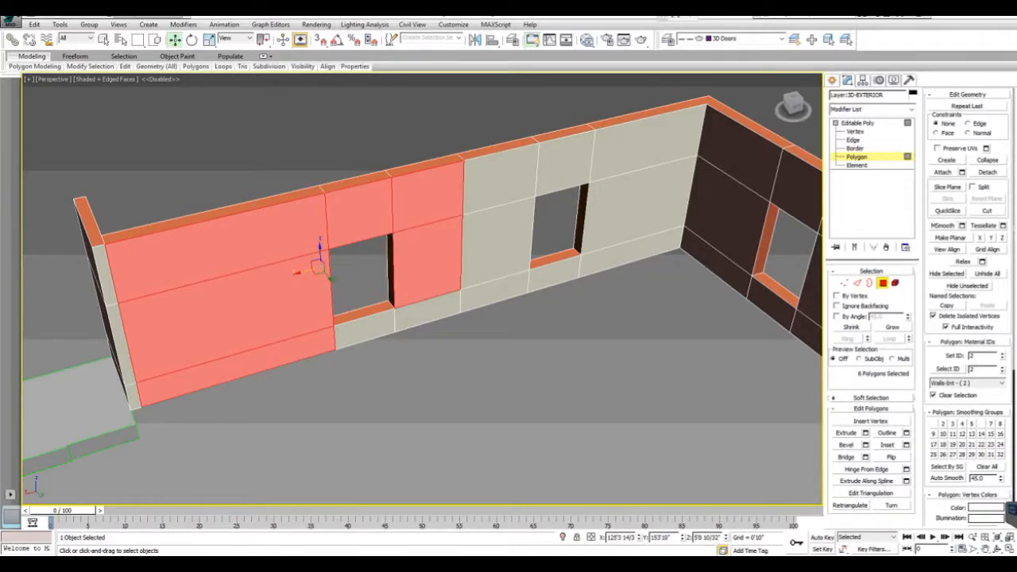
left_click(426, 306)
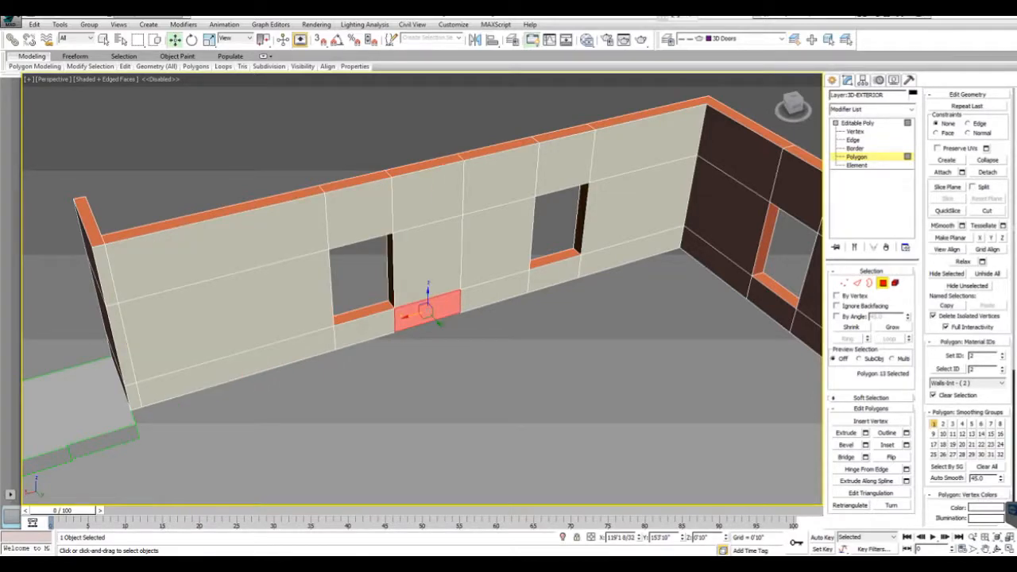
left_click(363, 329)
- Select the eight room-facing polygons around the first window, from the wall's corner to the new dividing edge
left_click(427, 306)
left_click(104, 40)
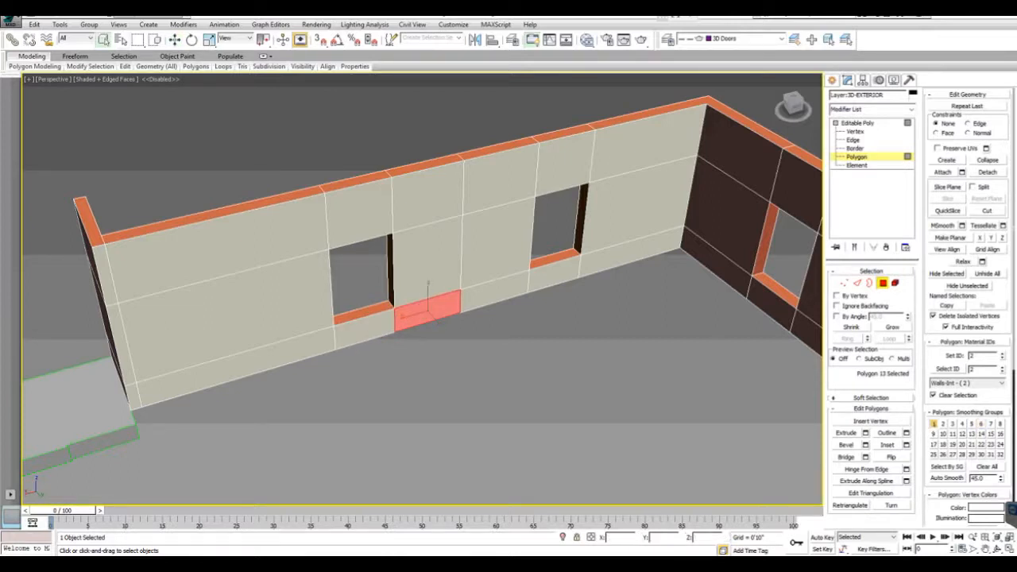
left_click(433, 270, "ctrl")
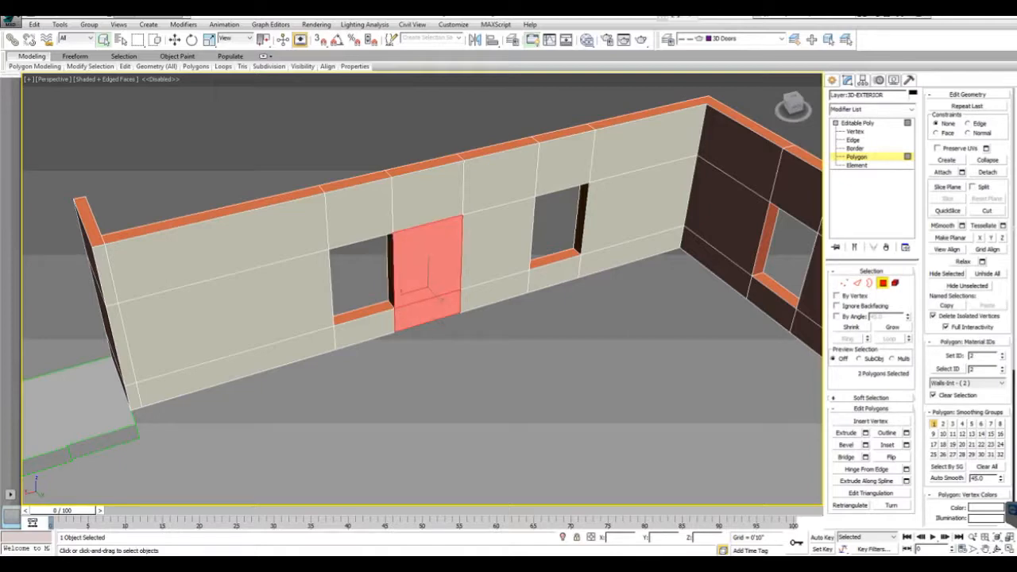
left_click(429, 195, "ctrl")
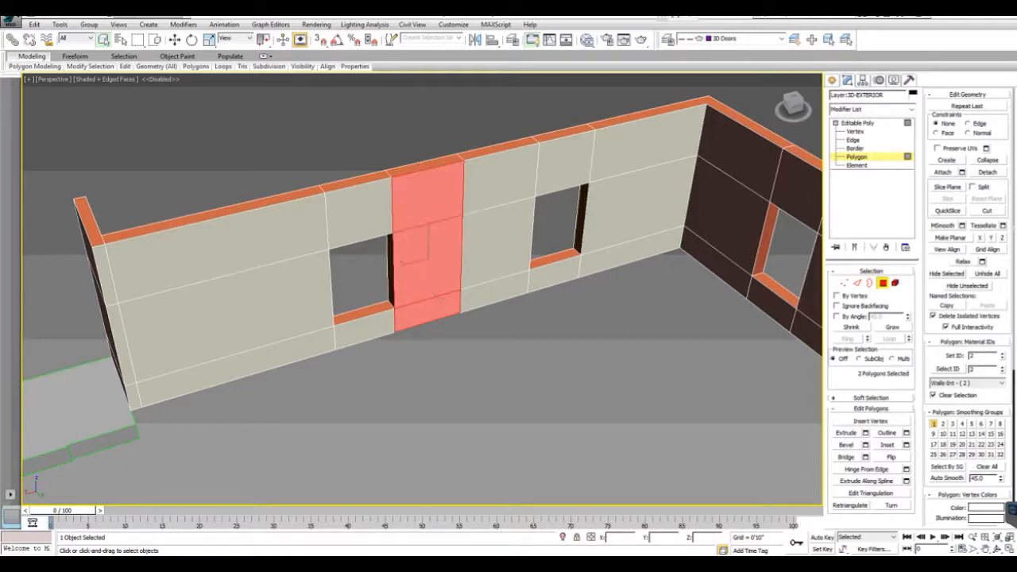
left_click(362, 212, "ctrl")
left_click(287, 231, "ctrl")
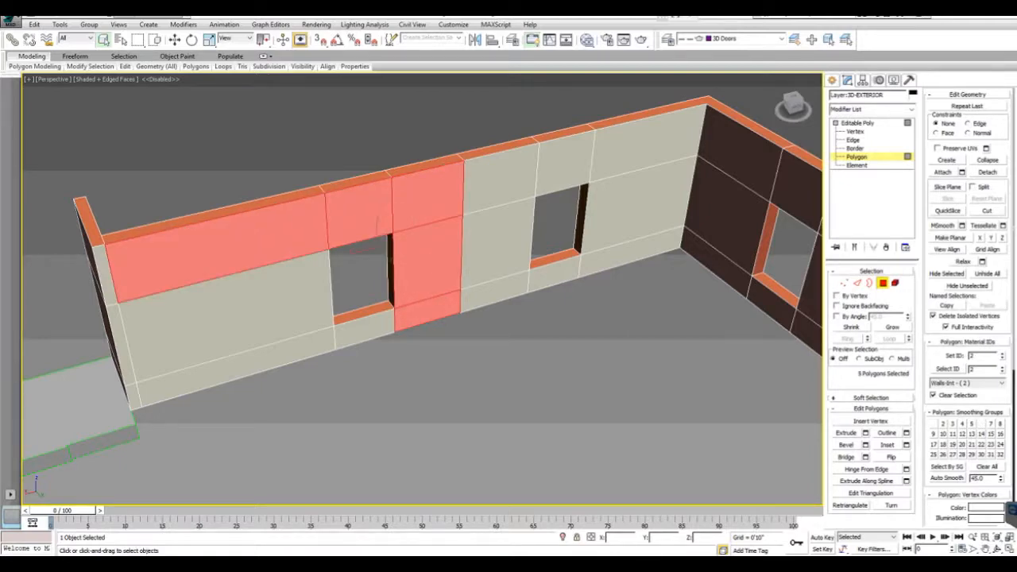
left_click(310, 278, "ctrl")
left_click(302, 343, "ctrl")
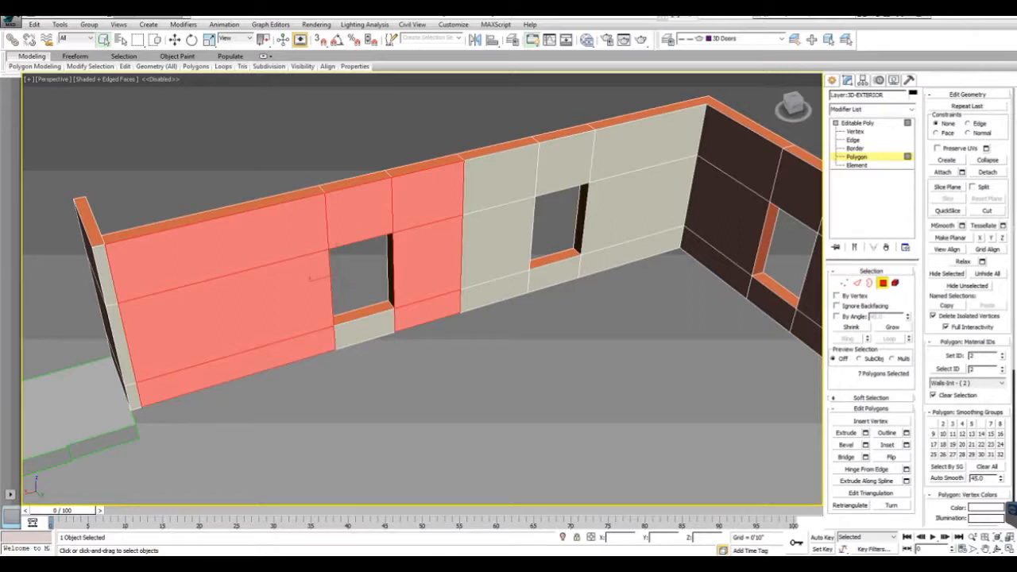
left_click(364, 330, "ctrl")
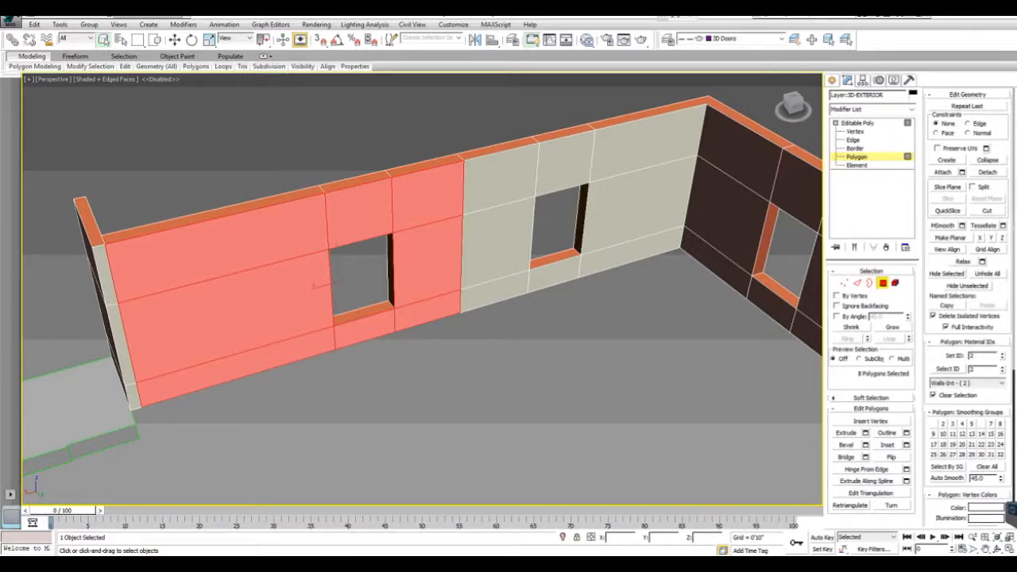
- Set the selected wall polygons' material ID to 7 and leave polygon editing
double_click(971, 355)
type("6")
key("Return")
type("7")
key("Return")
left_click(883, 283)
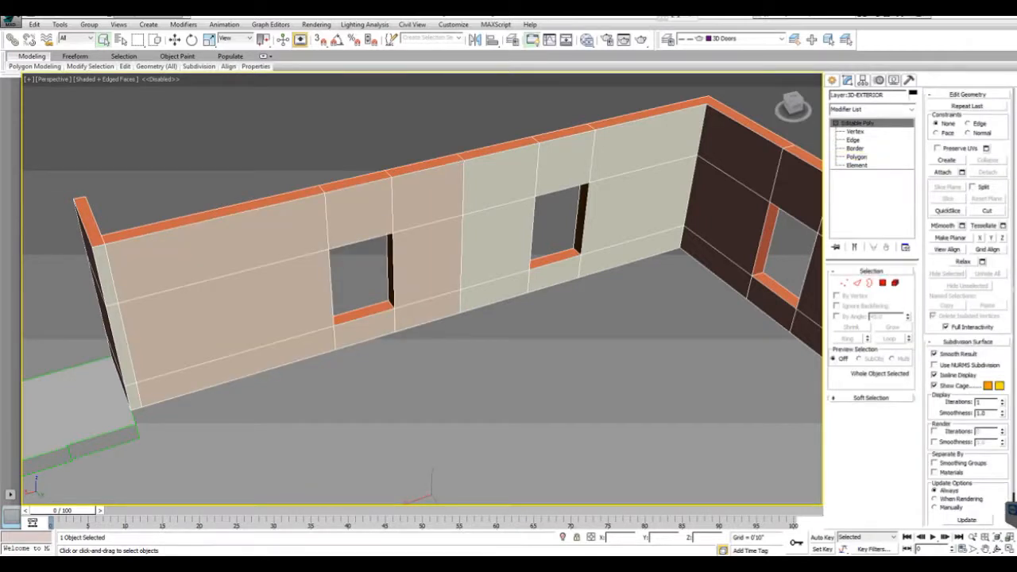
- Unhide the Layer:3D-INTERIOR object by name to bring the interior walls back beside the recolored exterior wall
scroll(421, 238, "up", 2)
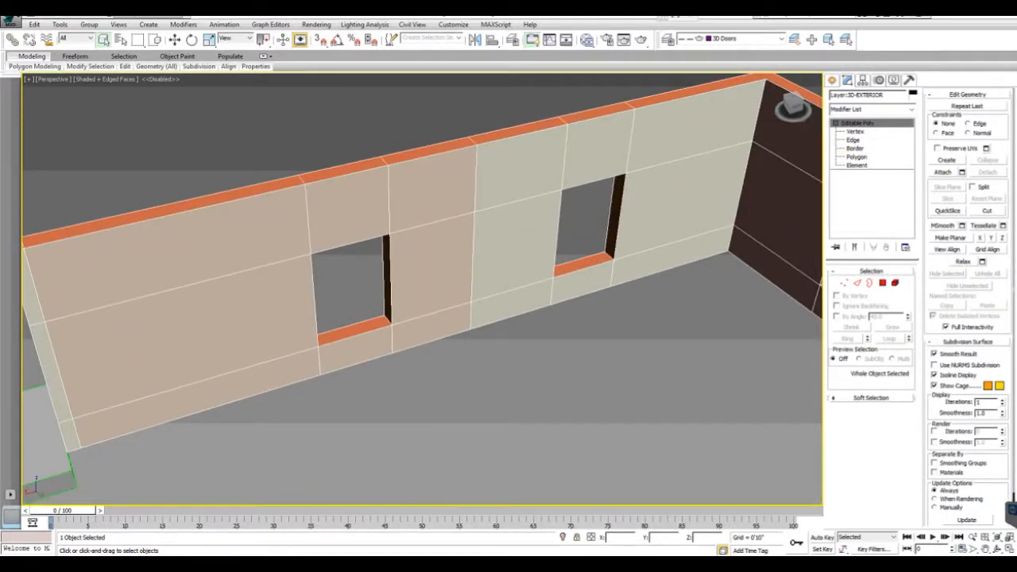
right_click(540, 324)
mouse_move(592, 303)
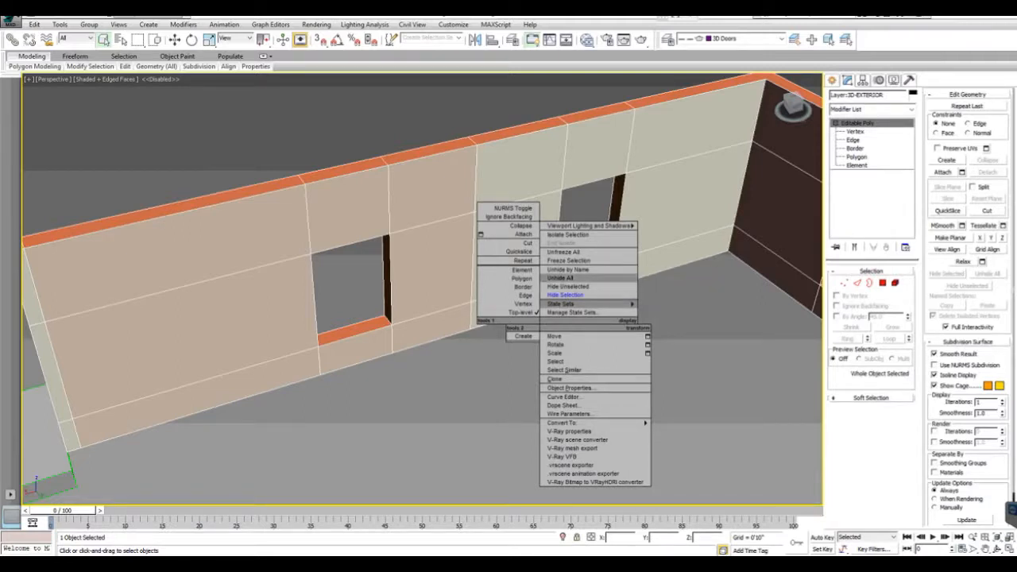
left_click(567, 269)
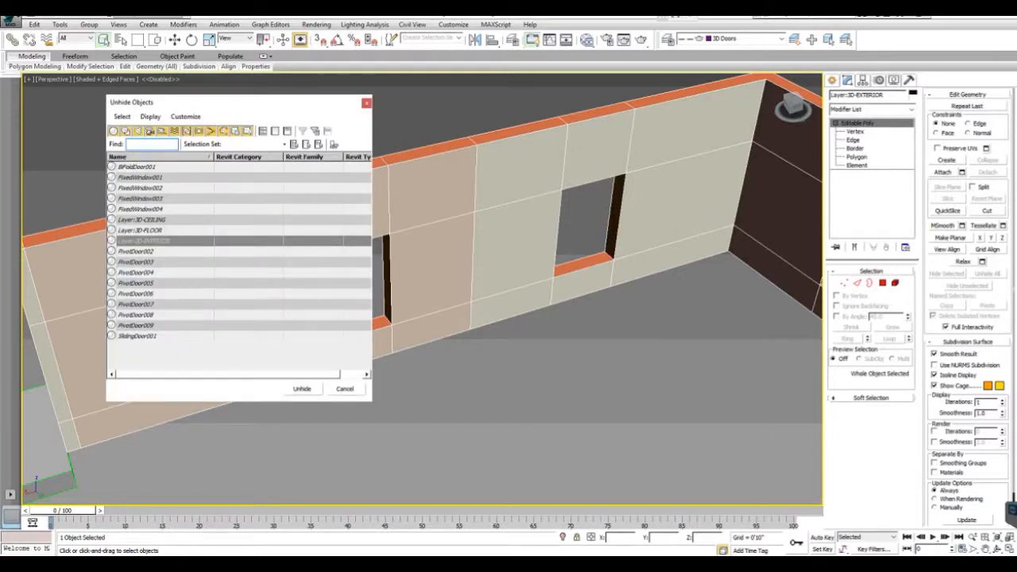
double_click(144, 240)
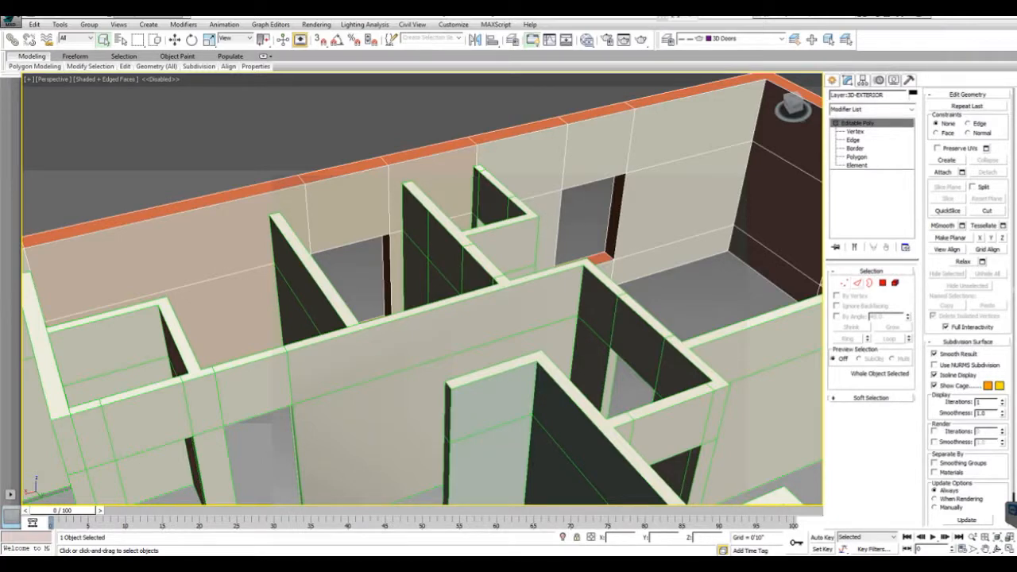
left_click(857, 283)
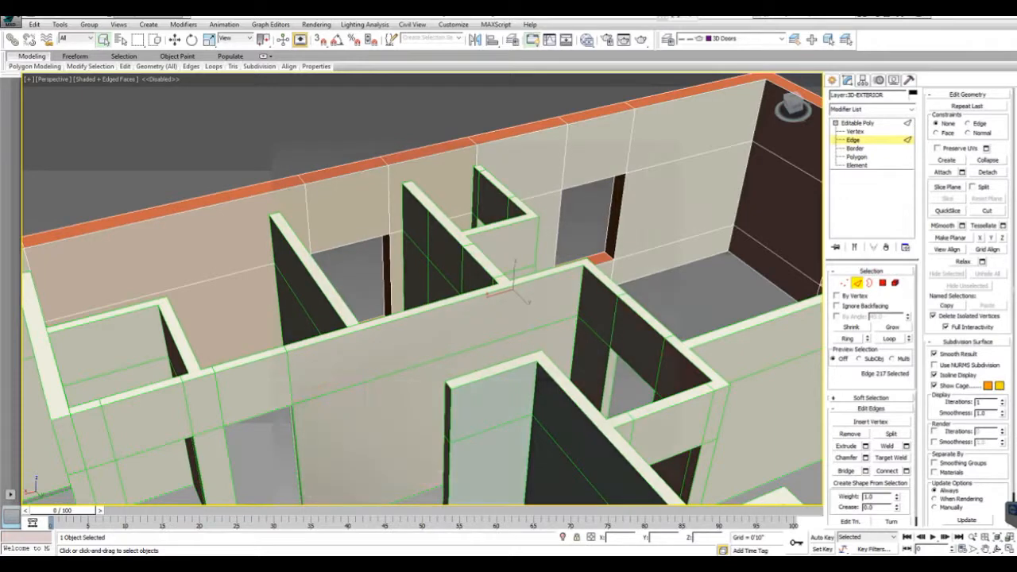
right_click(509, 288)
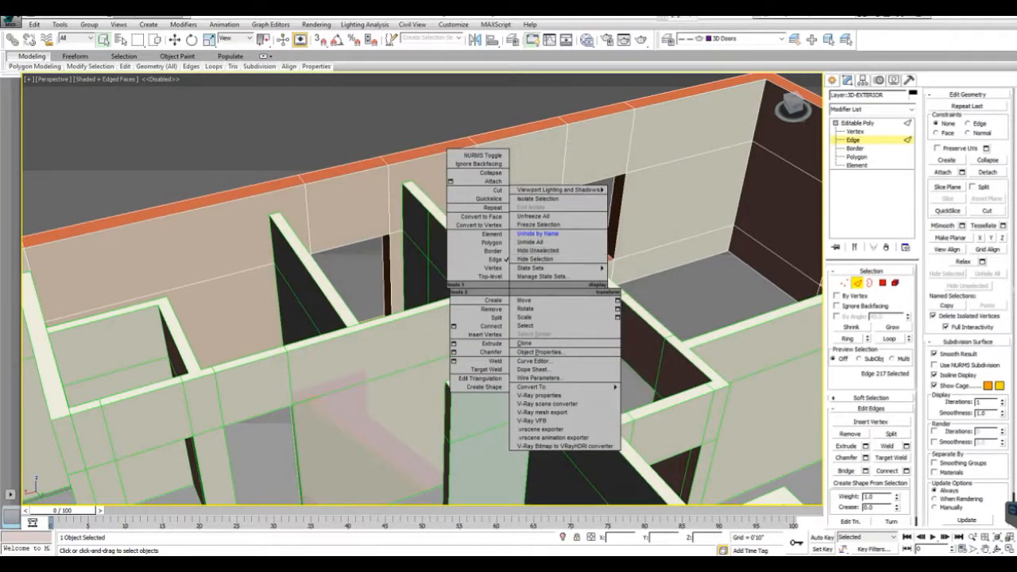
key("Escape")
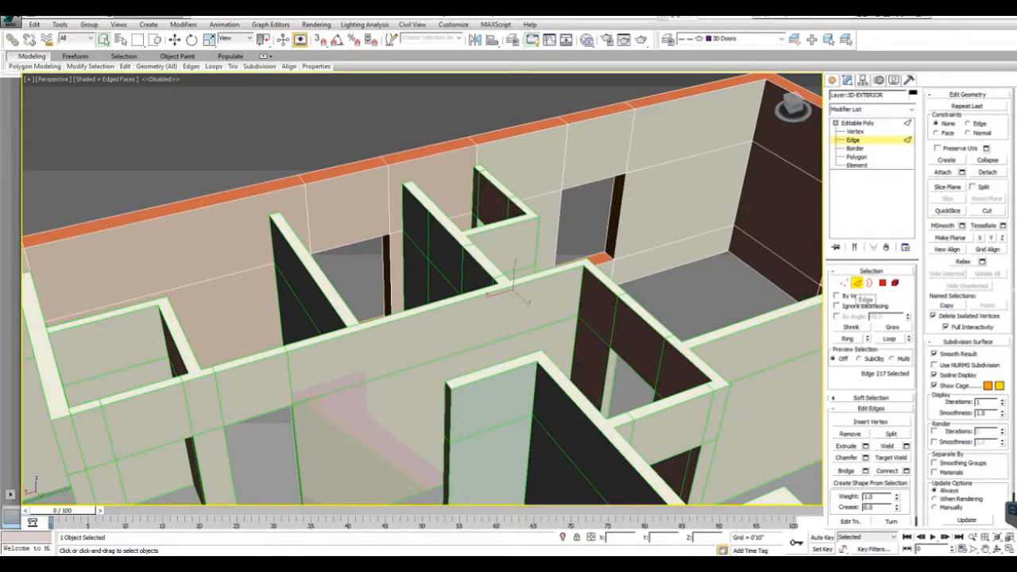
left_click(857, 283)
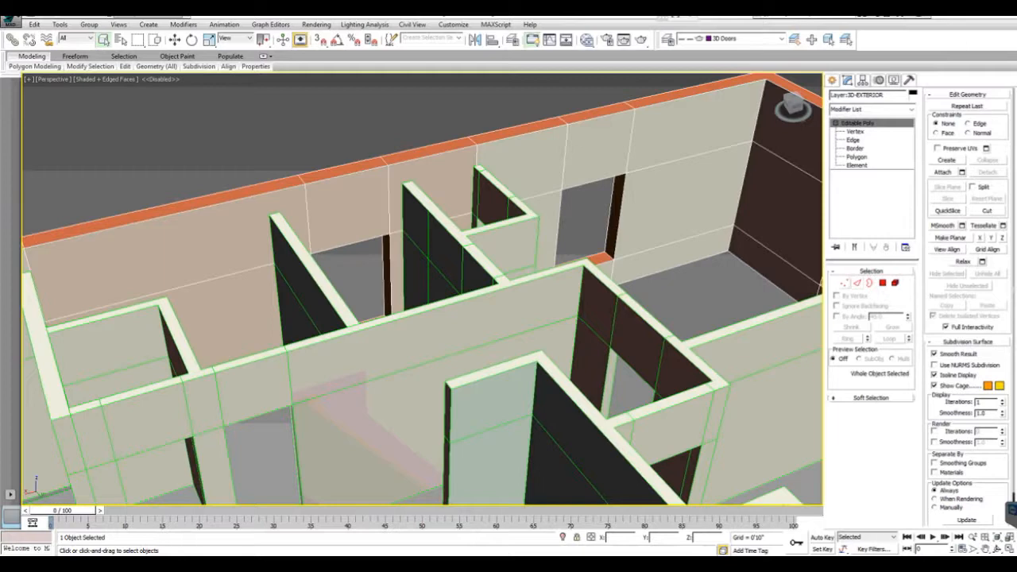
- Enter vertex editing on the exterior walls, restore the four-viewport layout, and select the dividing edge's vertices in the top view
key("1")
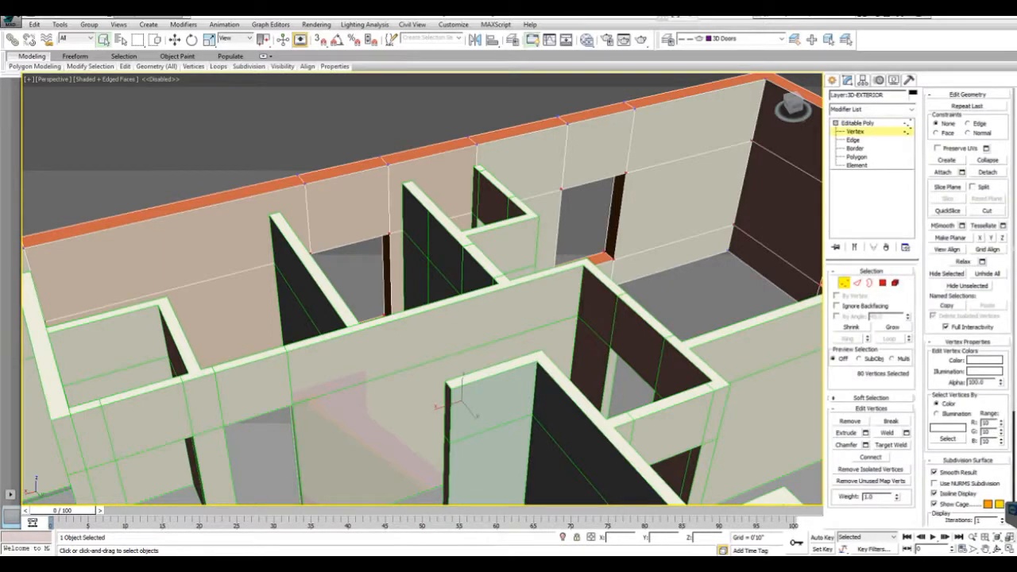
key("alt+w")
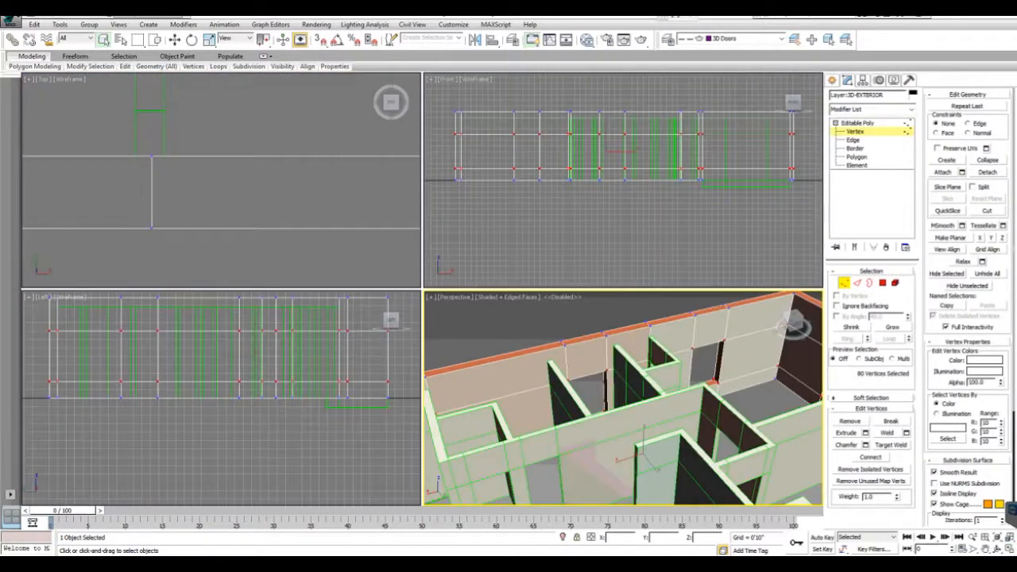
right_click(254, 219)
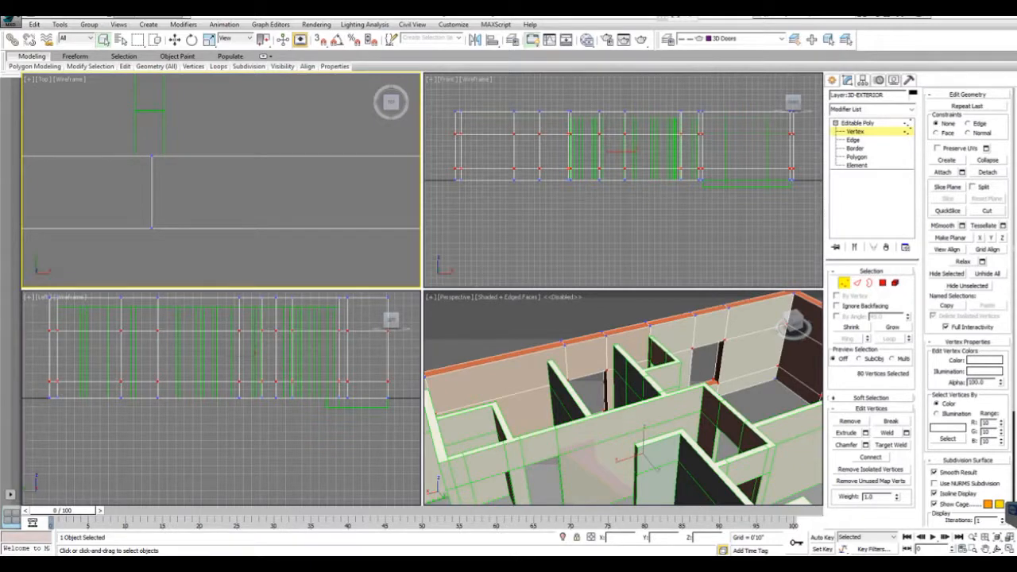
left_click_drag(182, 130, 135, 244)
right_click(657, 467)
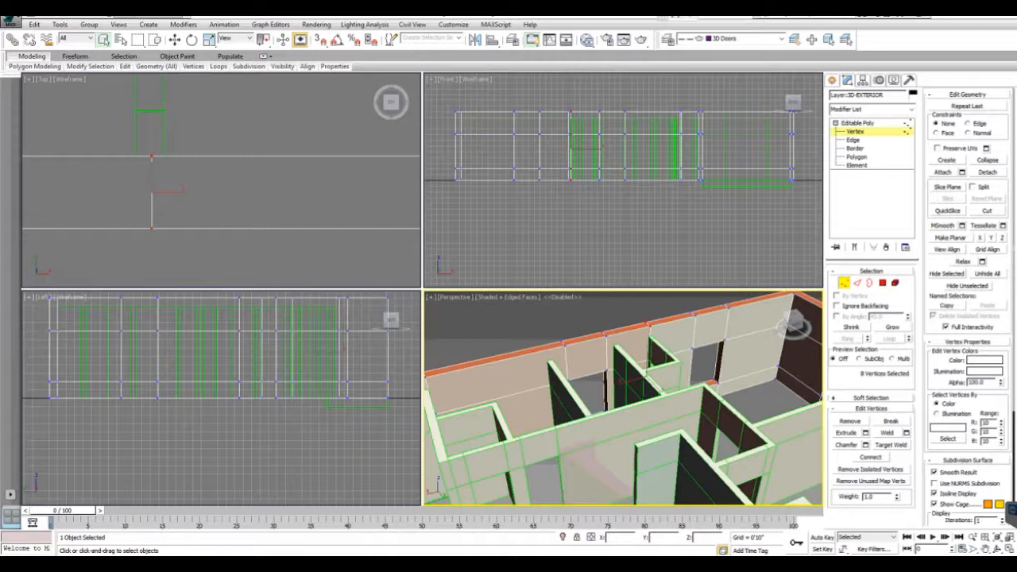
- In the top view, move the selected dividing vertices along X to the middle of the next interior wall's thickness
scroll(221, 180, "down", 5)
middle_click_drag(203, 183, 102, 207)
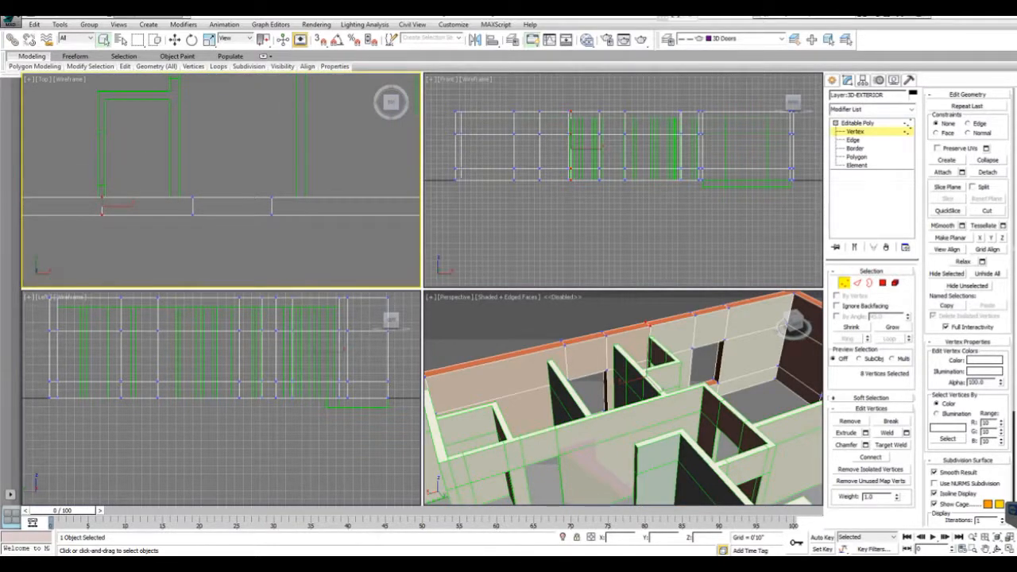
mouse_move(102, 209)
middle_mouse_down()
mouse_move(53, 230)
mouse_move(88, 211)
middle_mouse_up()
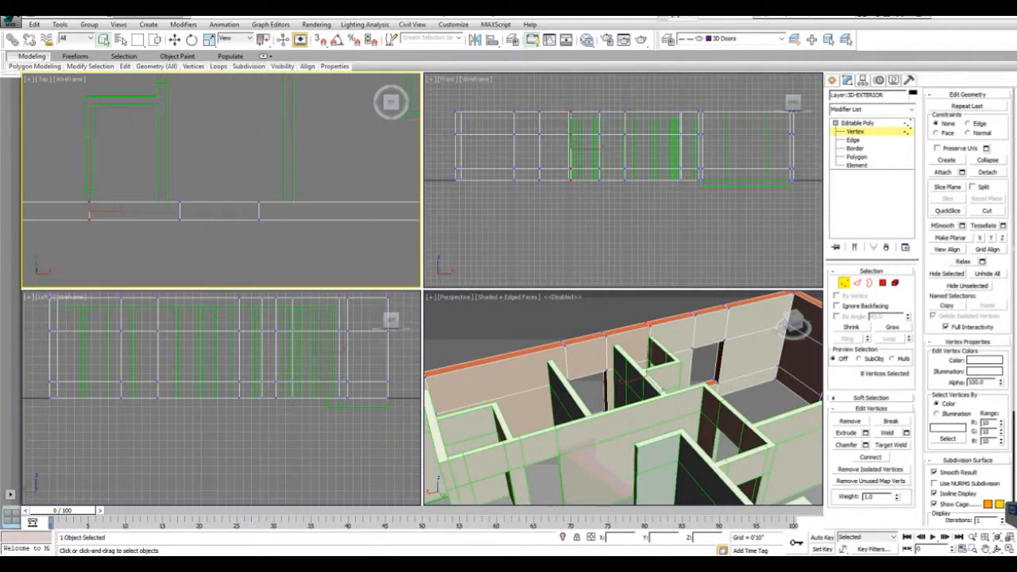
left_click(174, 39)
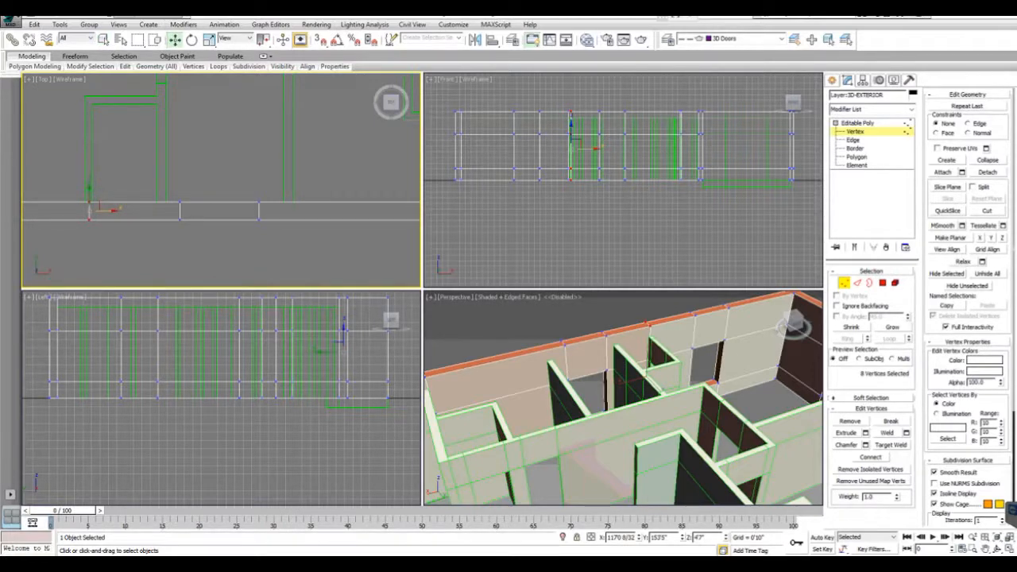
left_click_drag(111, 210, 185, 211)
left_click_drag(113, 211, 185, 211)
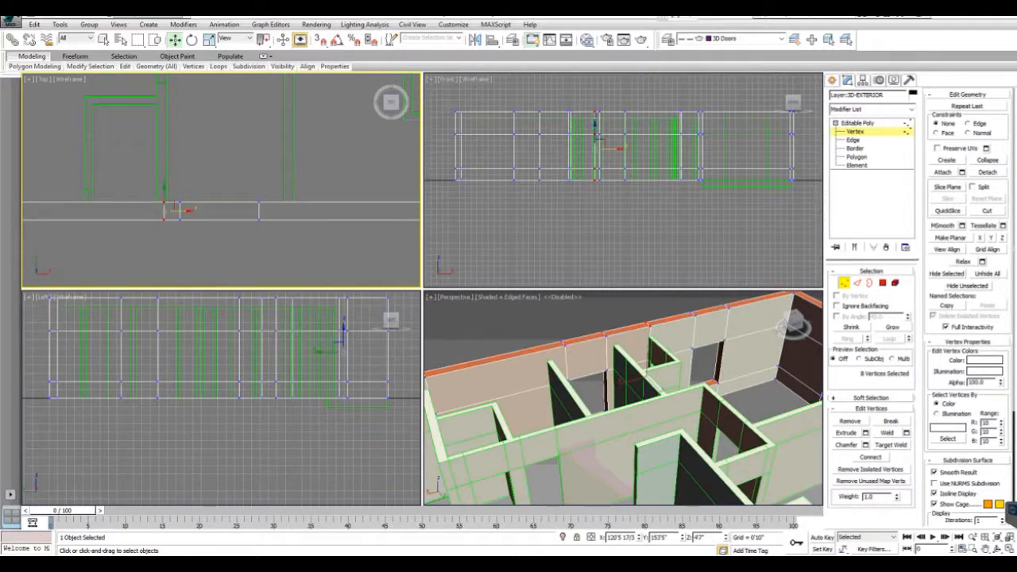
middle_click_drag(185, 211, 167, 176)
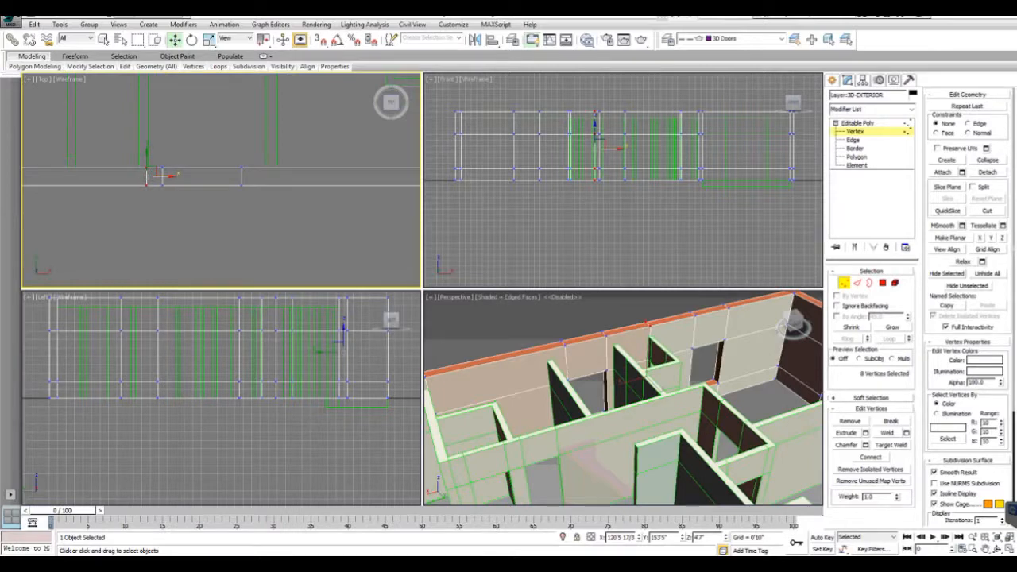
- Show the perspective view full size, leave vertex editing, and clear the selection of the exterior walls
right_click(588, 429)
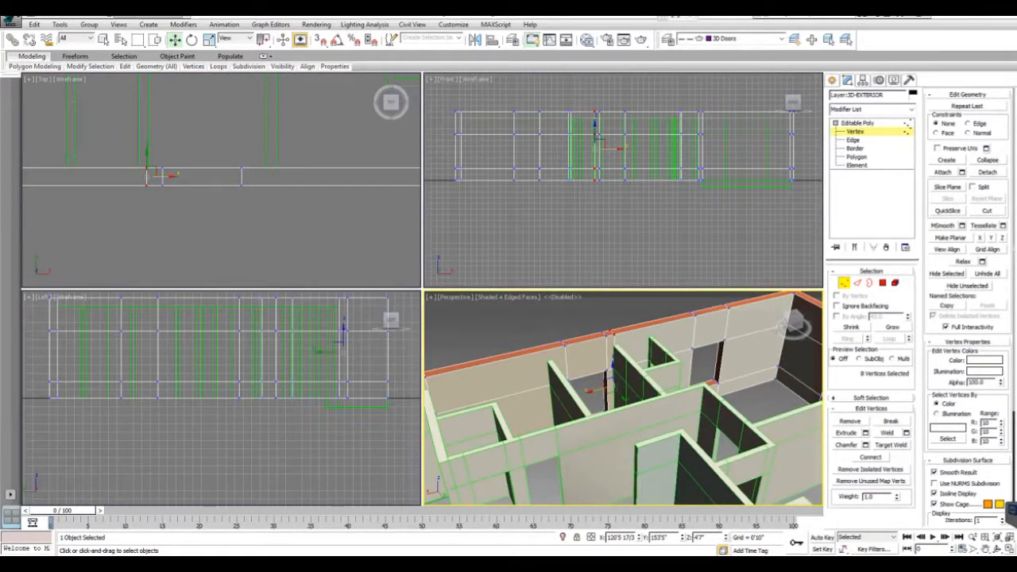
key("alt+w")
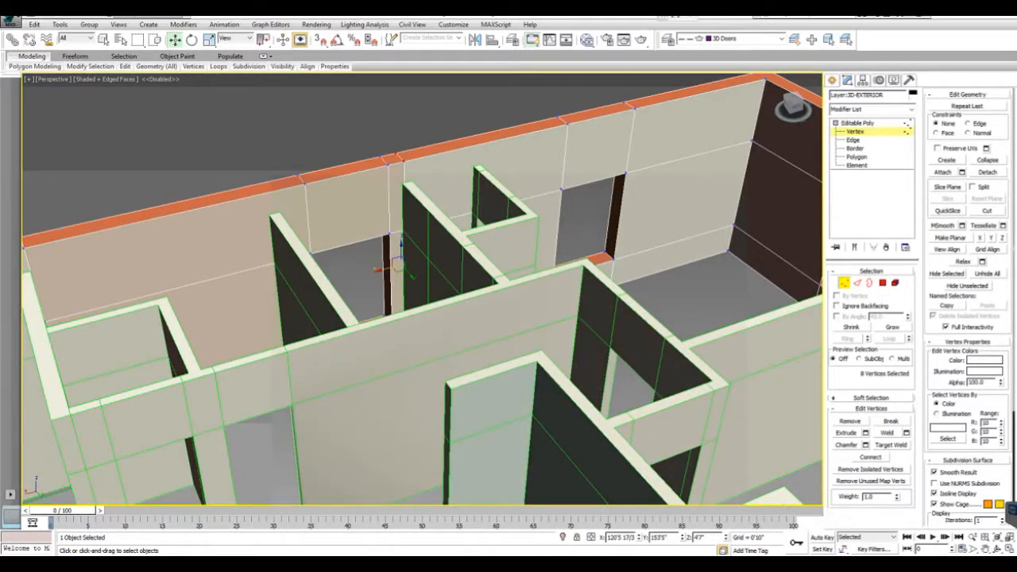
key("1")
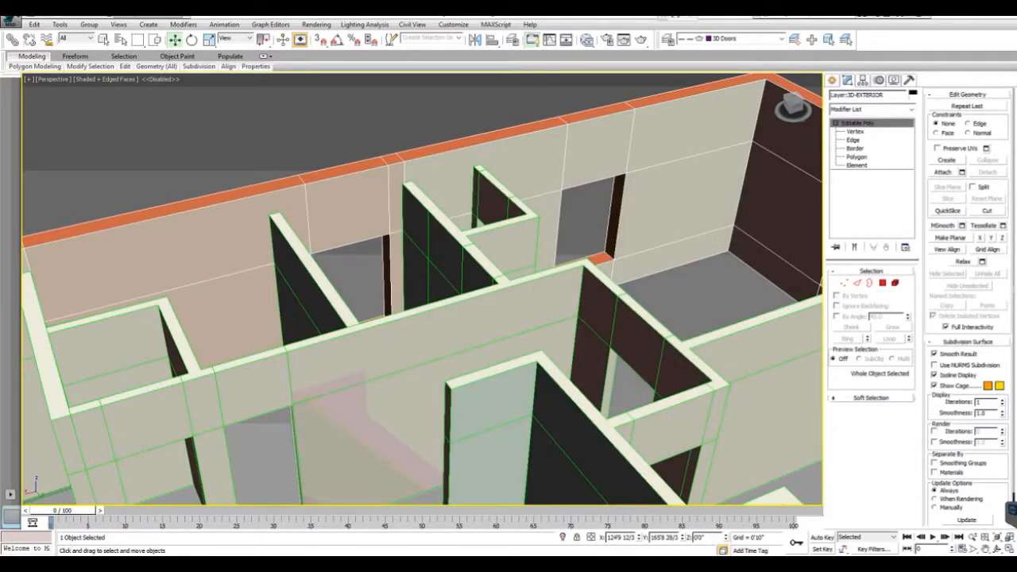
middle_click_drag(421, 286, 386, 206, "alt")
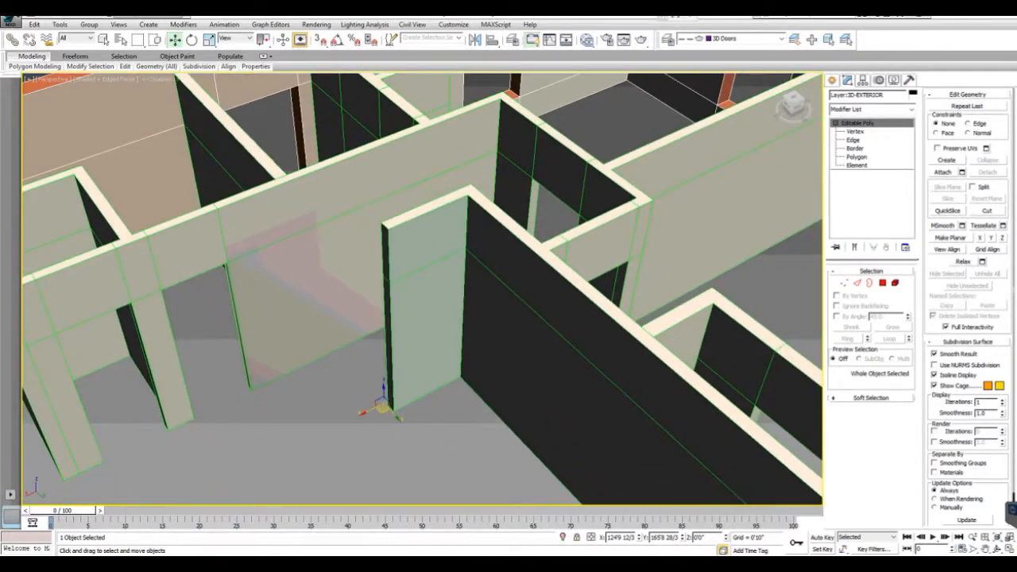
key("ctrl+d")
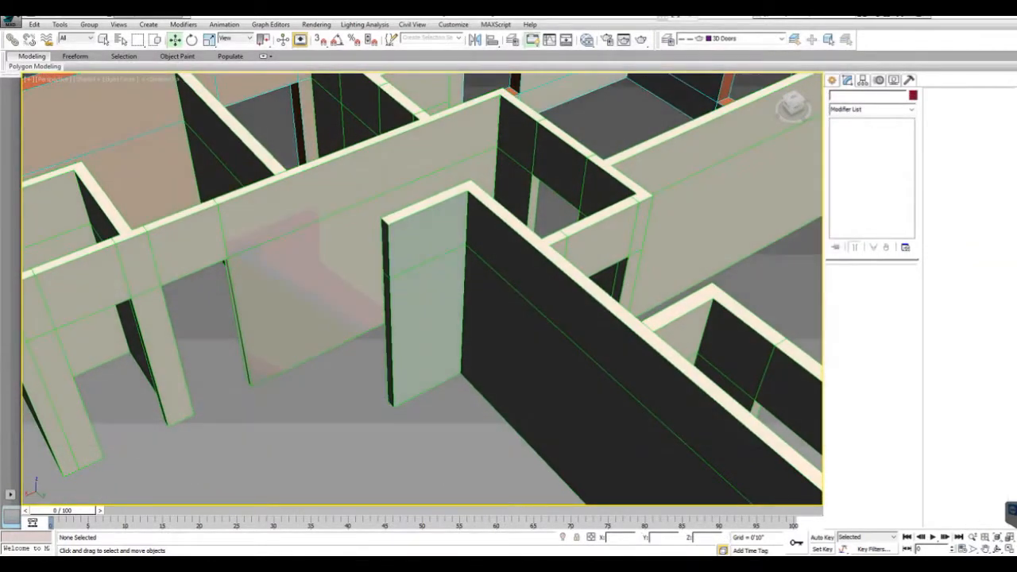
- On the opposite long exterior wall, move the vertices of the dividing edge about 4'6" along X to line up with the nearby long interior wall
middle_click_drag(421, 286, 383, 231)
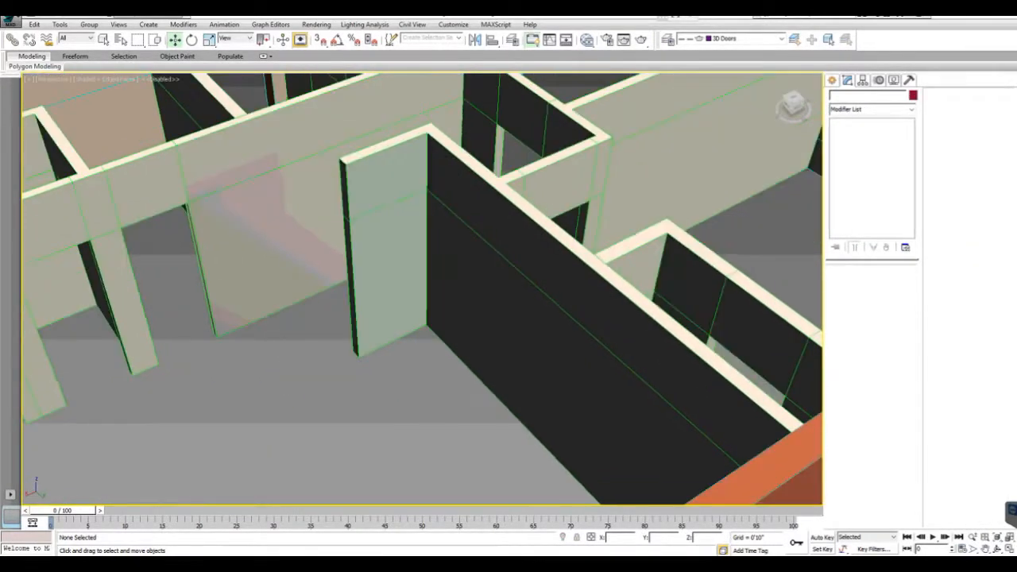
scroll(318, 313, "down", 5)
scroll(324, 317, "up", 2)
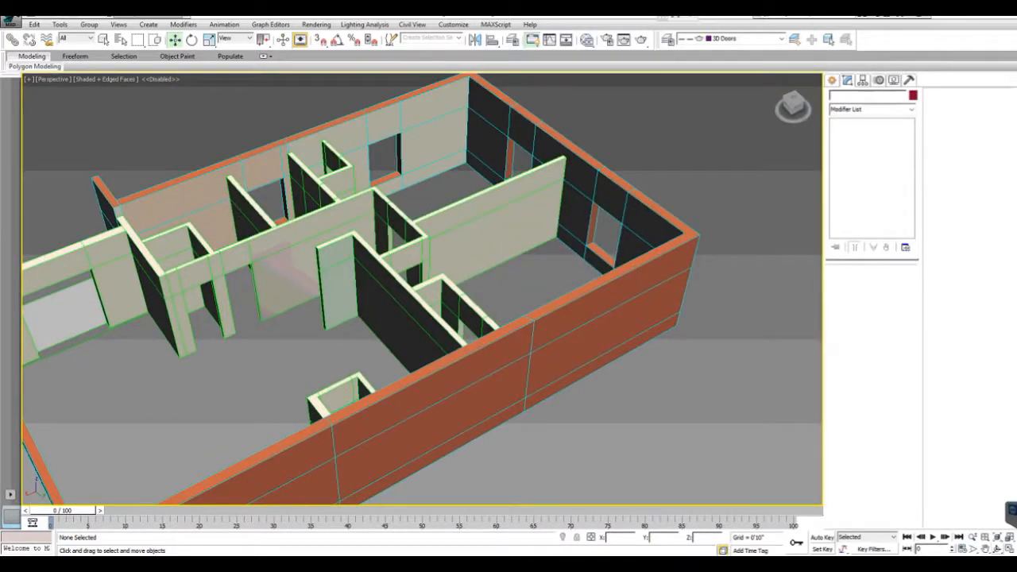
left_click(997, 549)
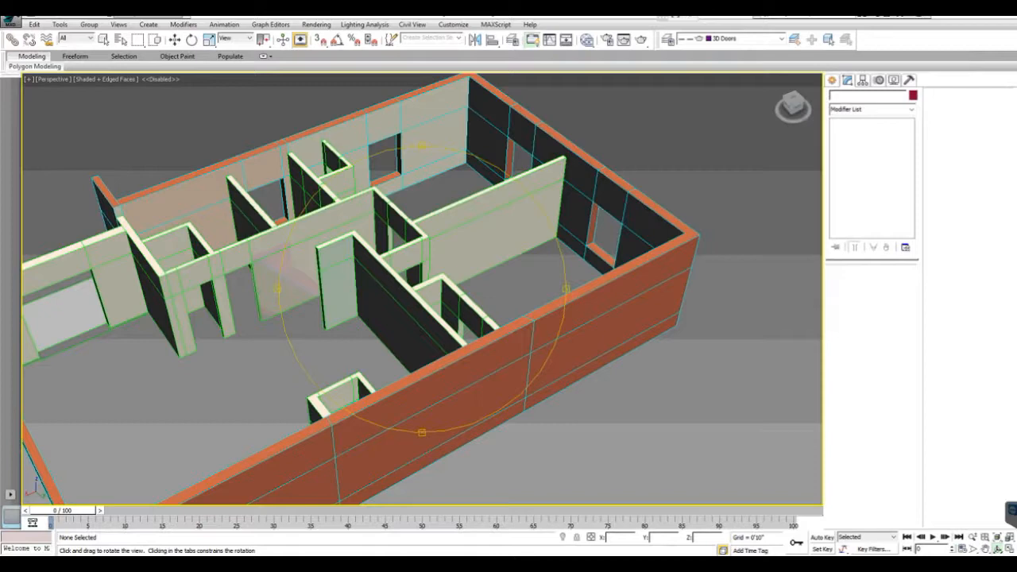
left_click_drag(296, 274, 541, 304)
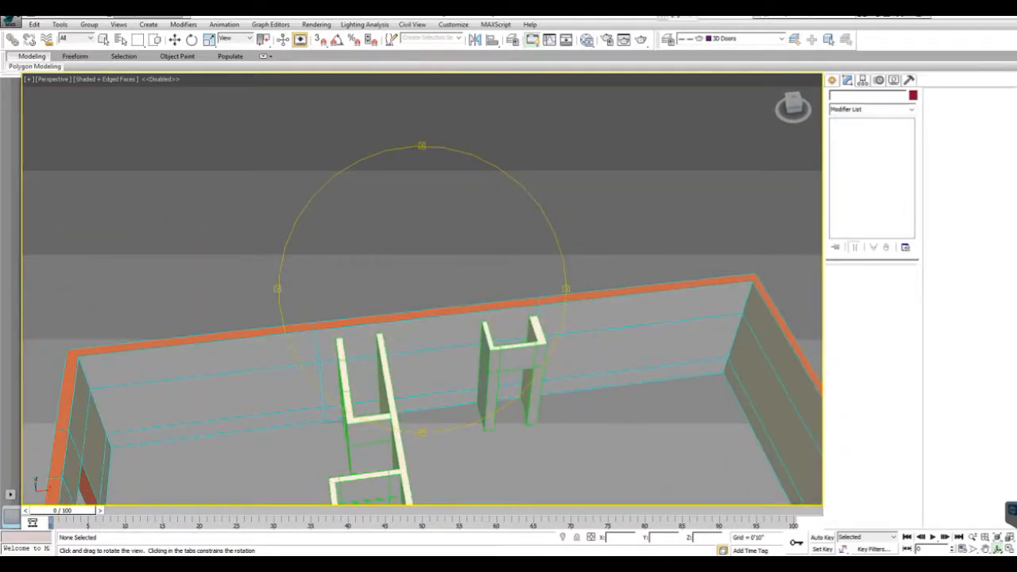
key("w")
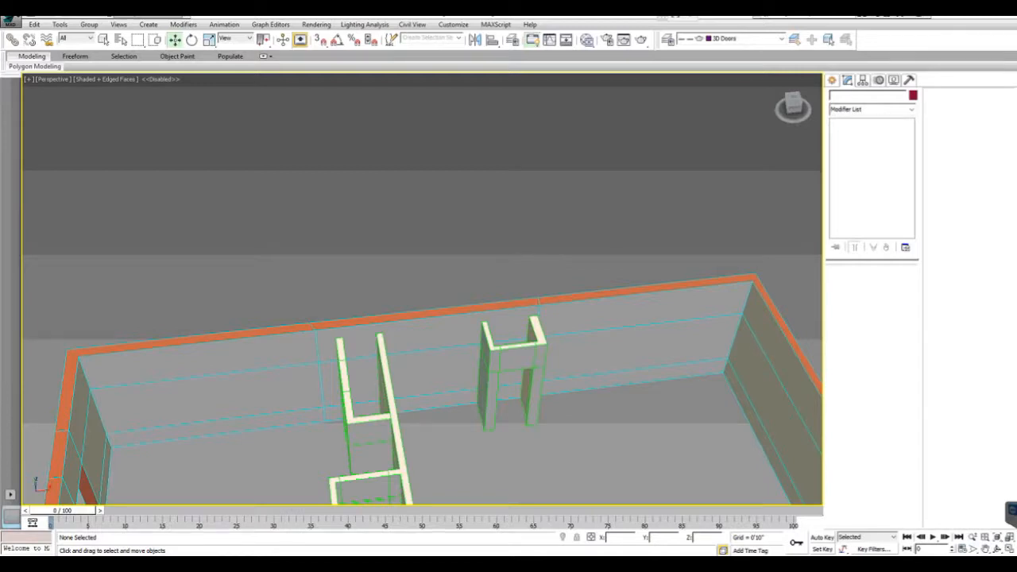
middle_click_drag(541, 305, 531, 247)
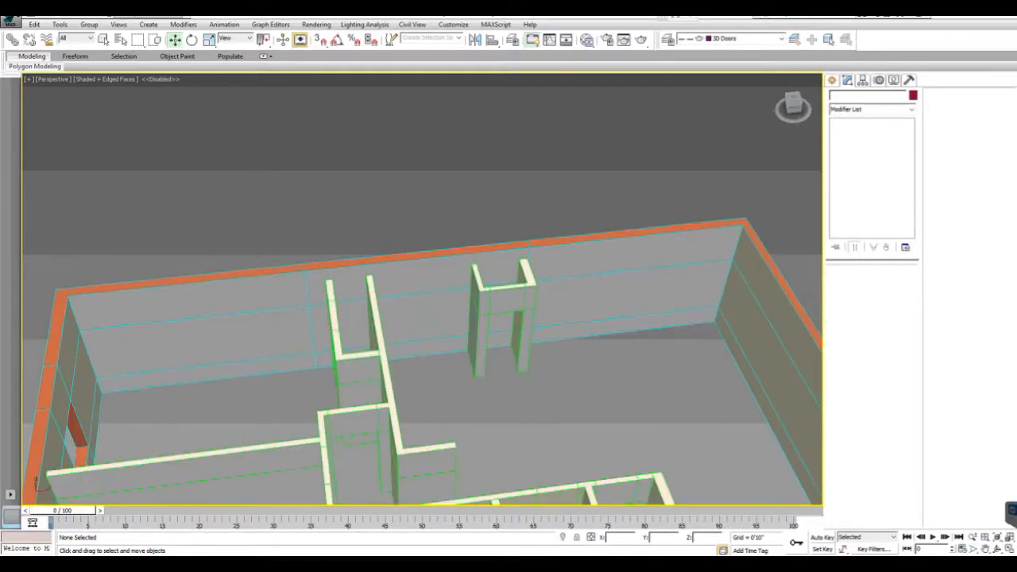
left_click(530, 247)
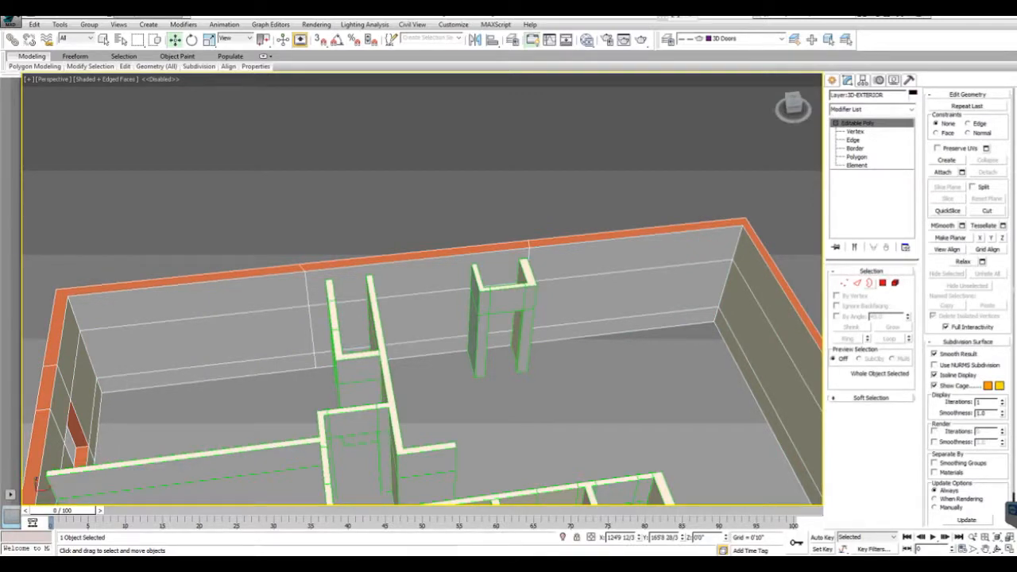
key("1")
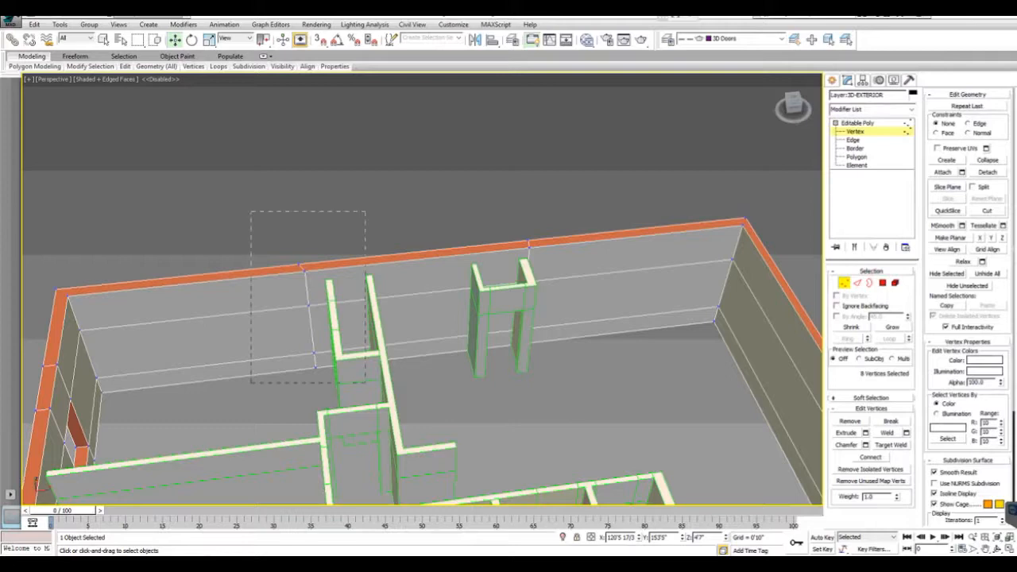
left_click_drag(367, 391, 367, 390)
scroll(334, 294, "up", 5)
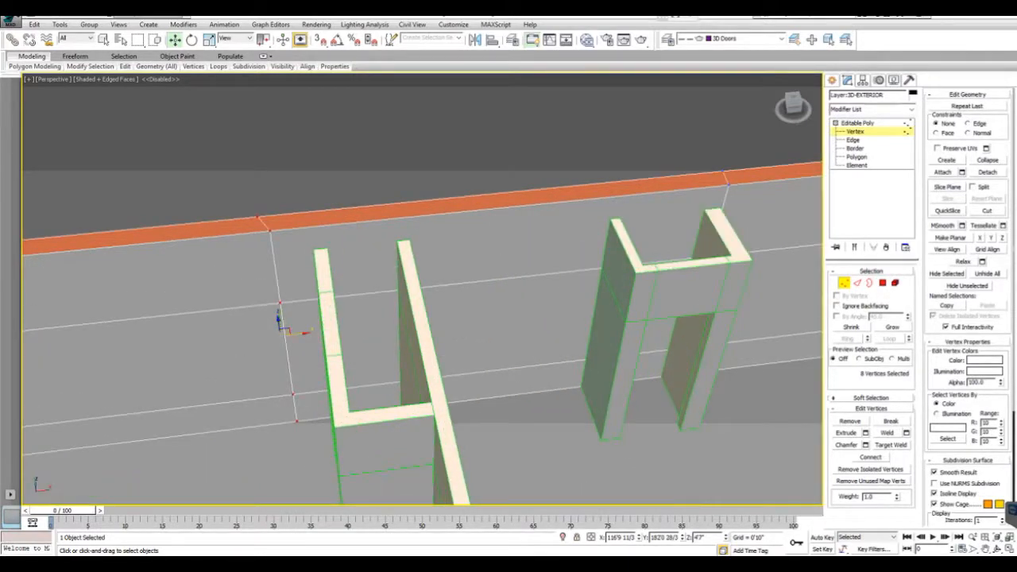
left_click_drag(301, 333, 430, 319)
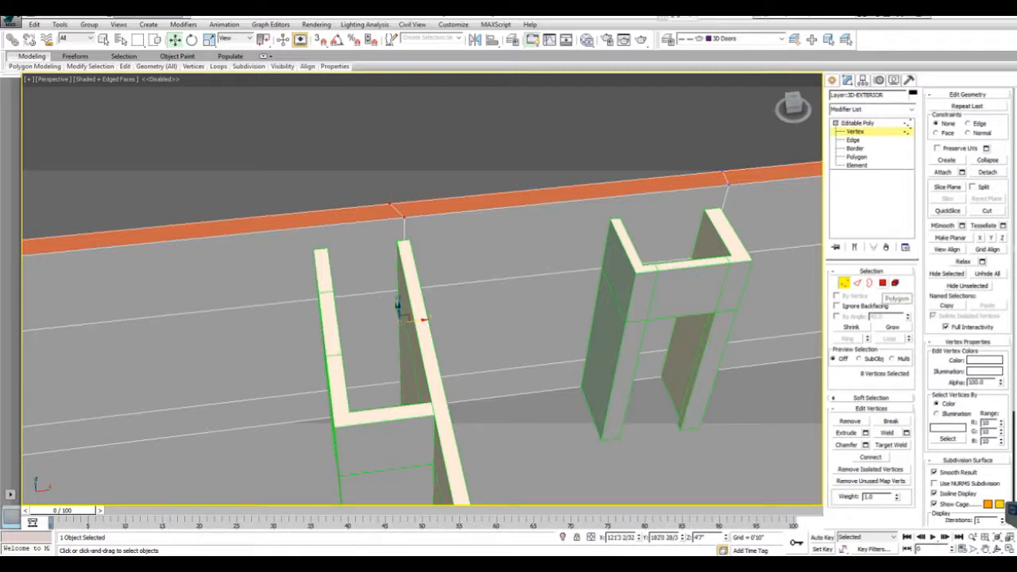
- Set the material ID of the upper inner wall polygon between the two dividing edges to 7
left_click(882, 282)
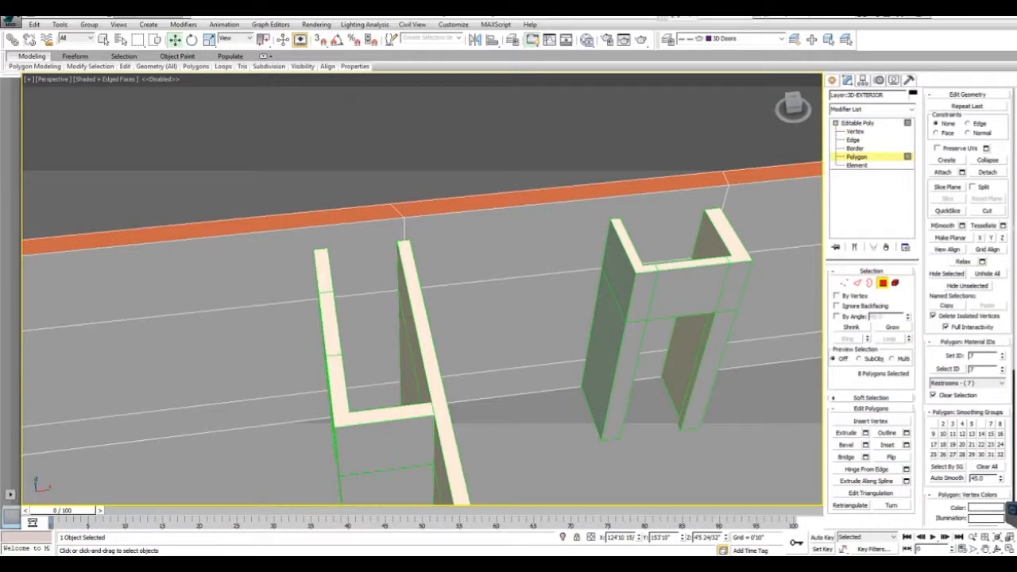
left_click(565, 227)
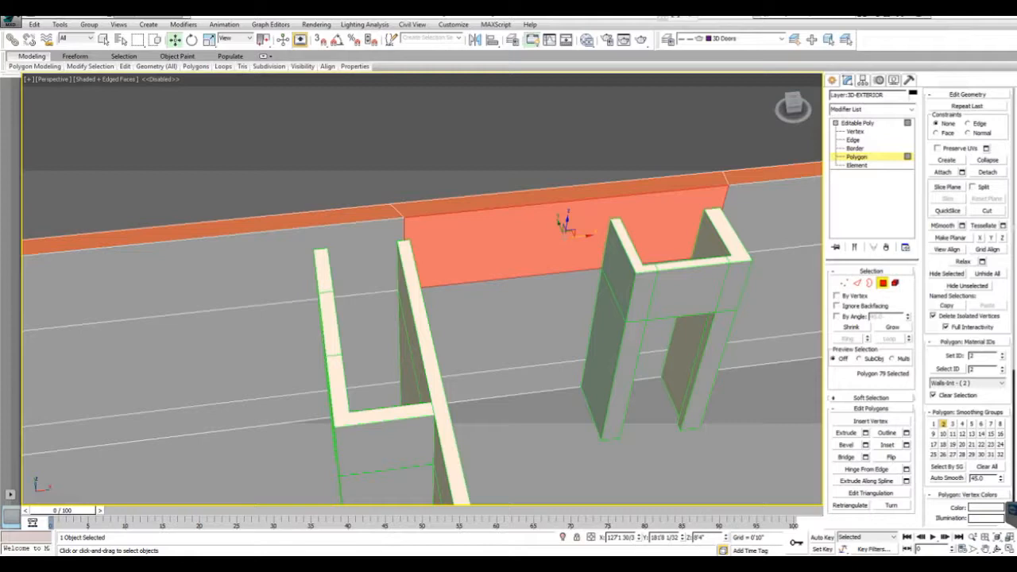
double_click(975, 356)
- Set the material ID of the middle inner wall polygon between the two dividing edges to 7
left_click(540, 318)
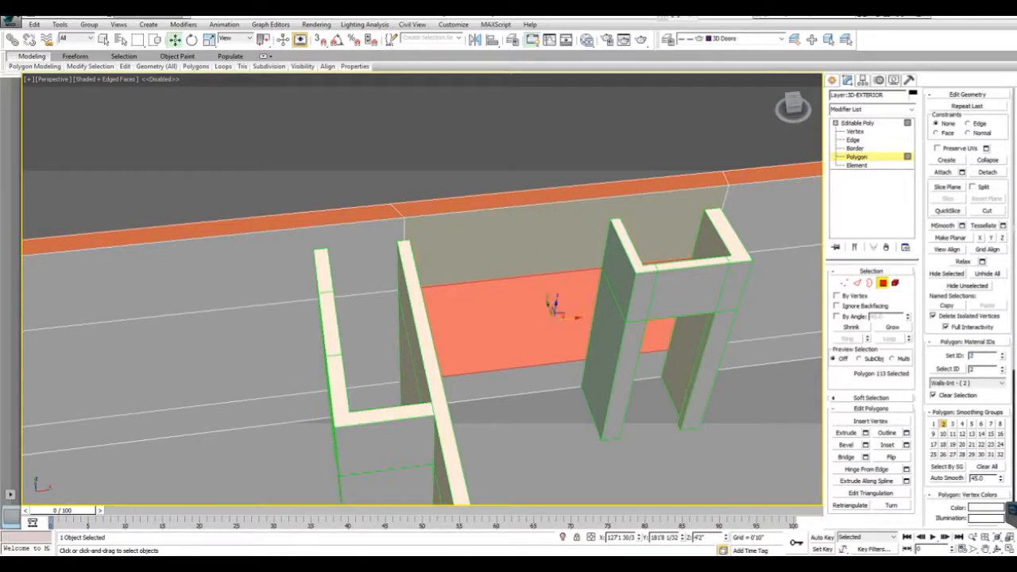
double_click(974, 356)
left_click(1002, 353)
left_click(1002, 353)
left_click(1002, 354)
left_click(1003, 354)
left_click(1003, 353)
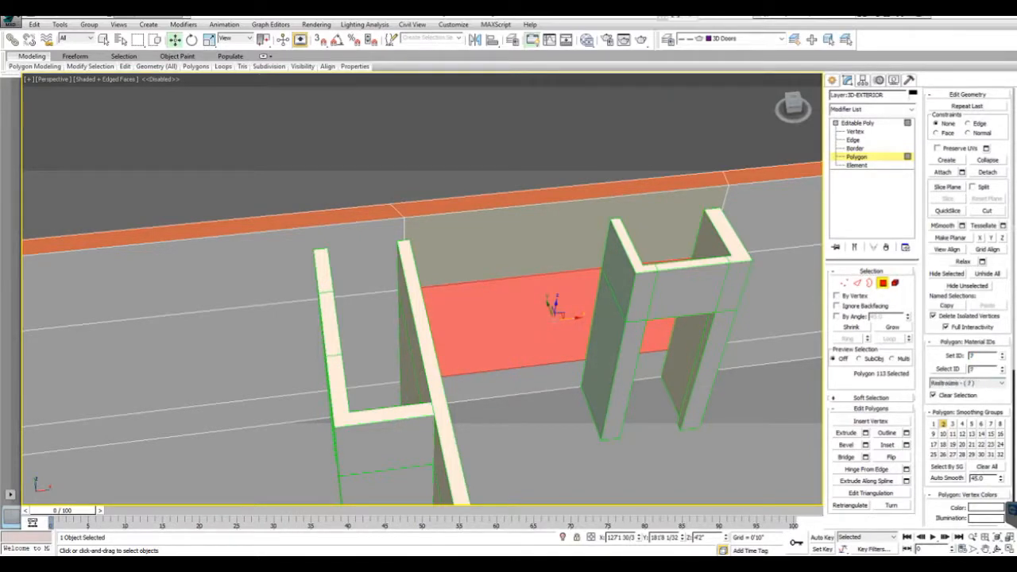
- Set the material ID of the lowest inner wall polygon between the two dividing edges to 7
left_click(520, 382)
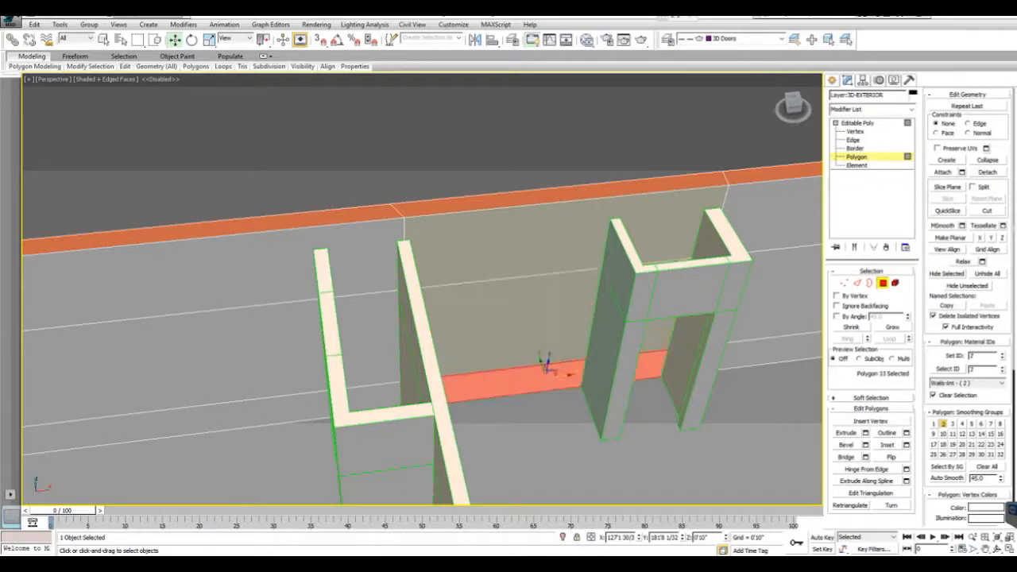
double_click(976, 355)
type("7")
key("Return")
- In the top view, move the vertices of the dividing edge behind the small U-shaped enclosure about 6.5 inches along negative X into its side wall's thickness
middle_click_drag(547, 370, 300, 360)
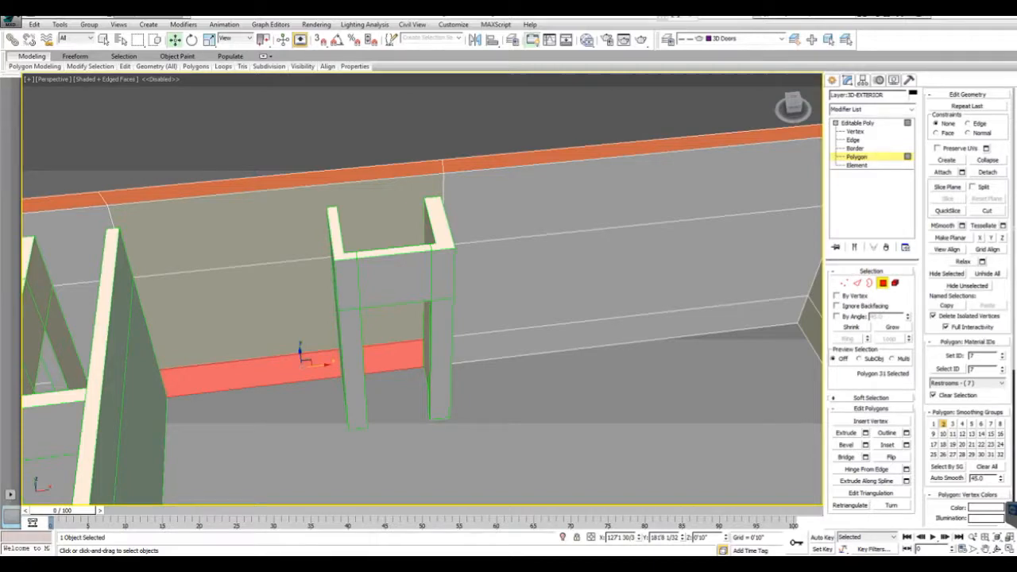
key("1")
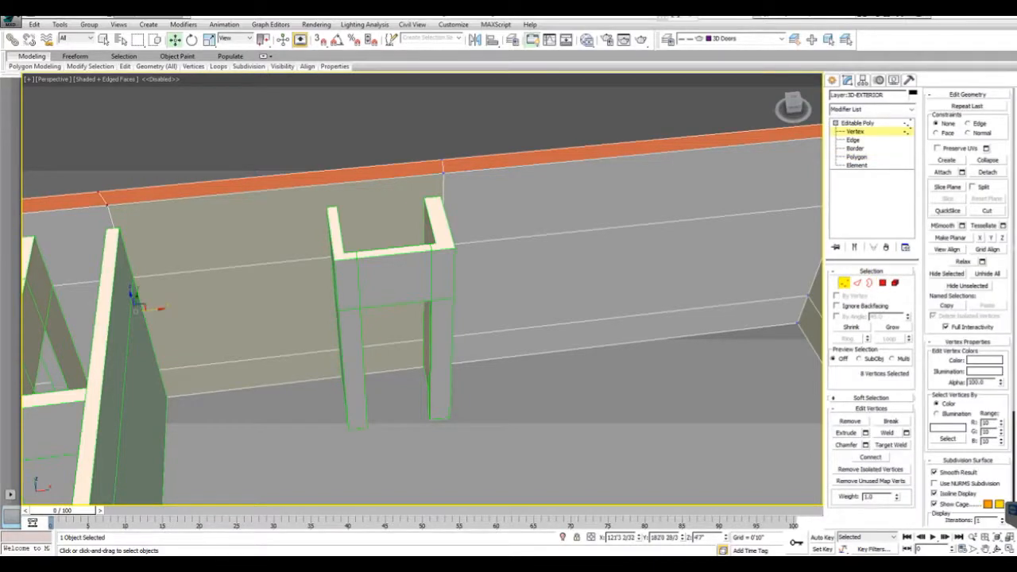
left_click_drag(412, 115, 473, 294)
left_click_drag(536, 427, 536, 427)
key("alt+w")
middle_click(298, 199)
scroll(298, 199, "down", 7)
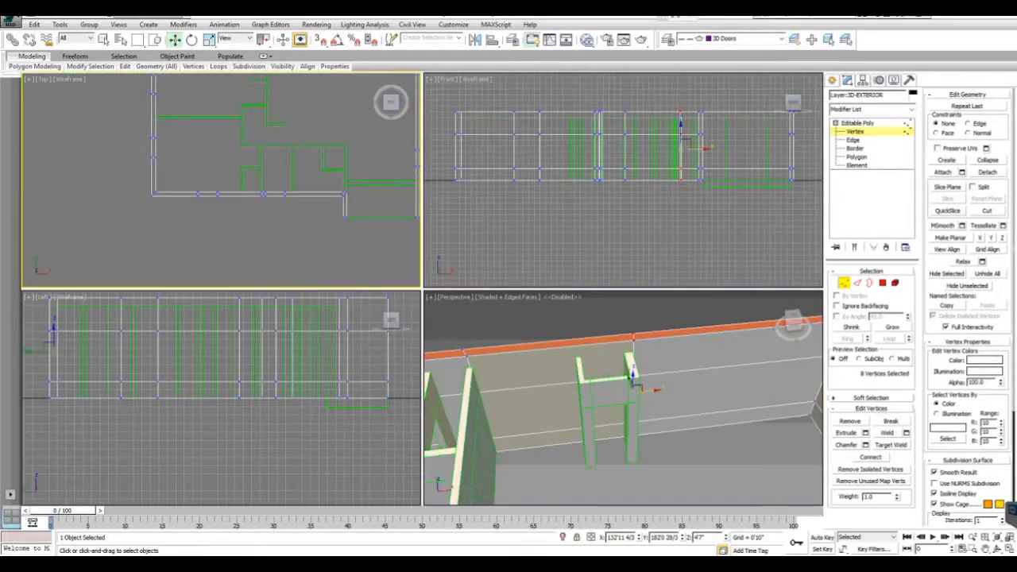
middle_click_drag(297, 199, 206, 314)
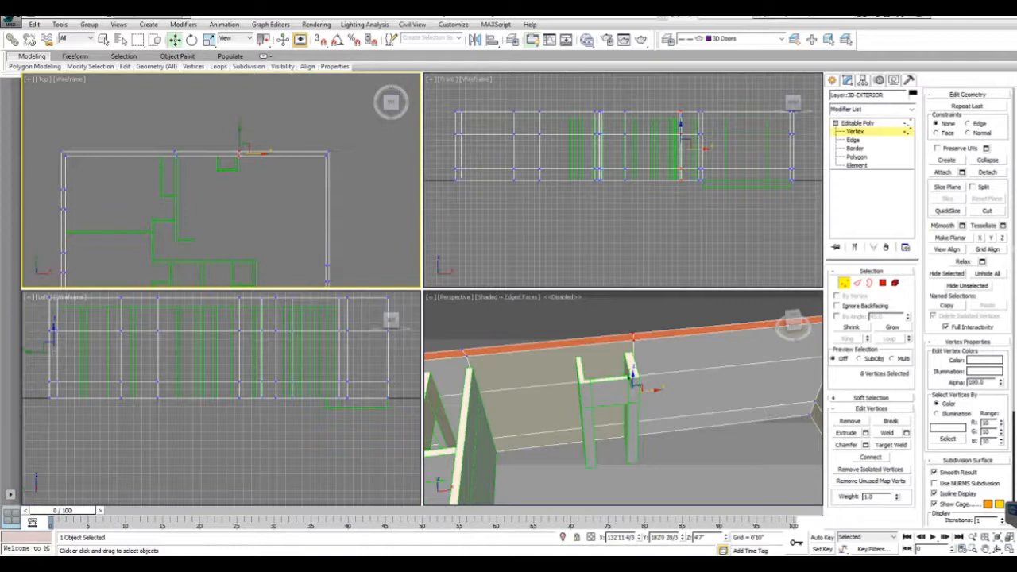
scroll(237, 152, "up", 10)
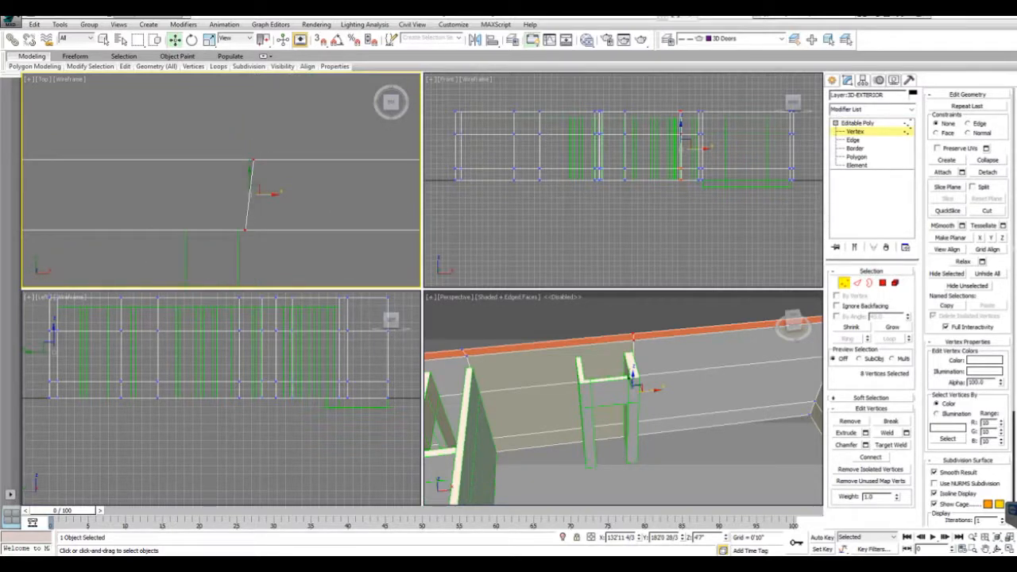
left_click_drag(269, 194, 220, 194)
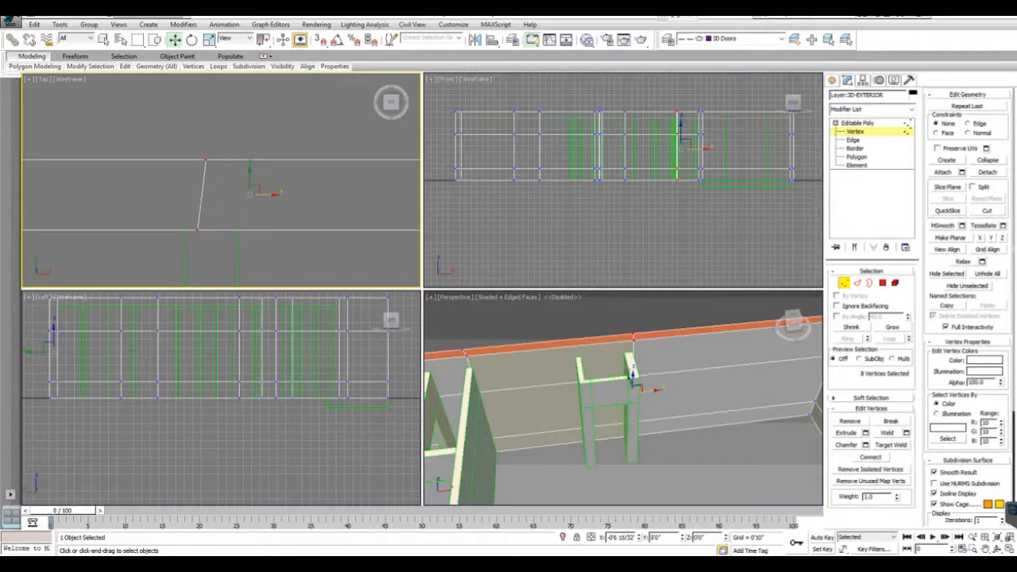
- Straighten the slanted dividing edge by moving its outer vertices along X in line with the inner ones, and leave vertex editing
left_click(193, 130)
left_click_drag(192, 130, 219, 160)
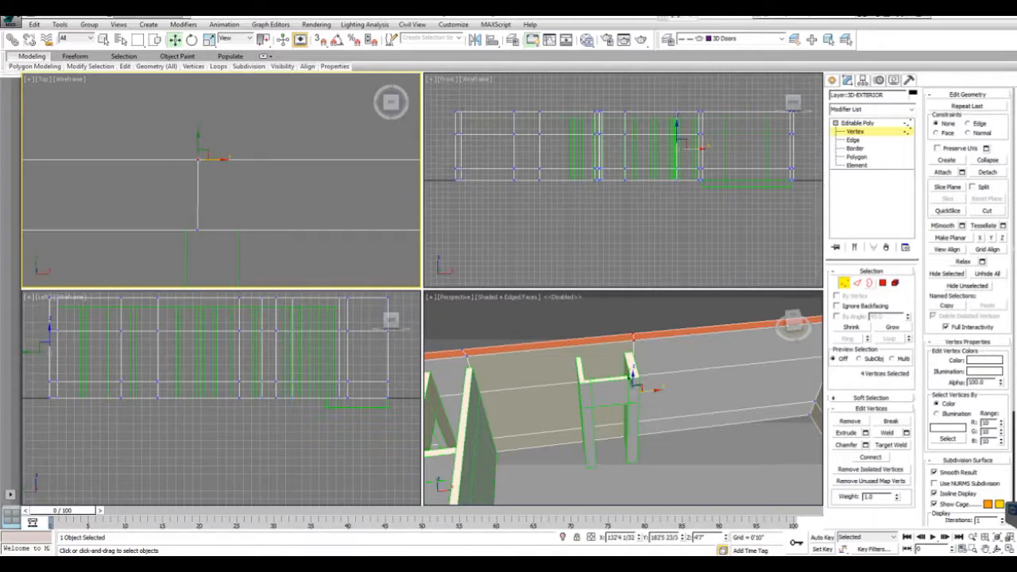
key("1")
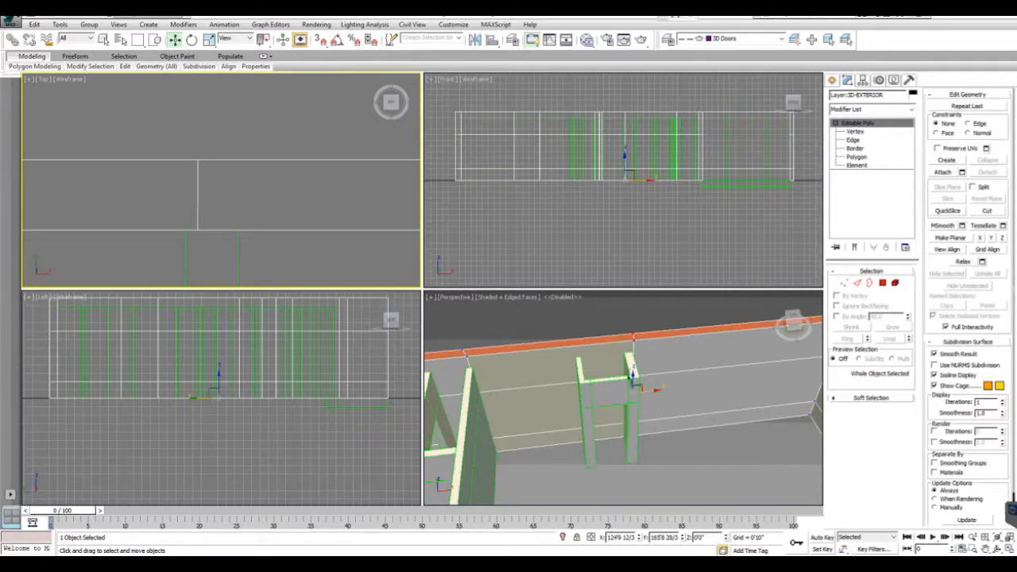
- Examine the wall layout in the top view and the whole exterior wall object framed in the full-size perspective view
left_click(1009, 548)
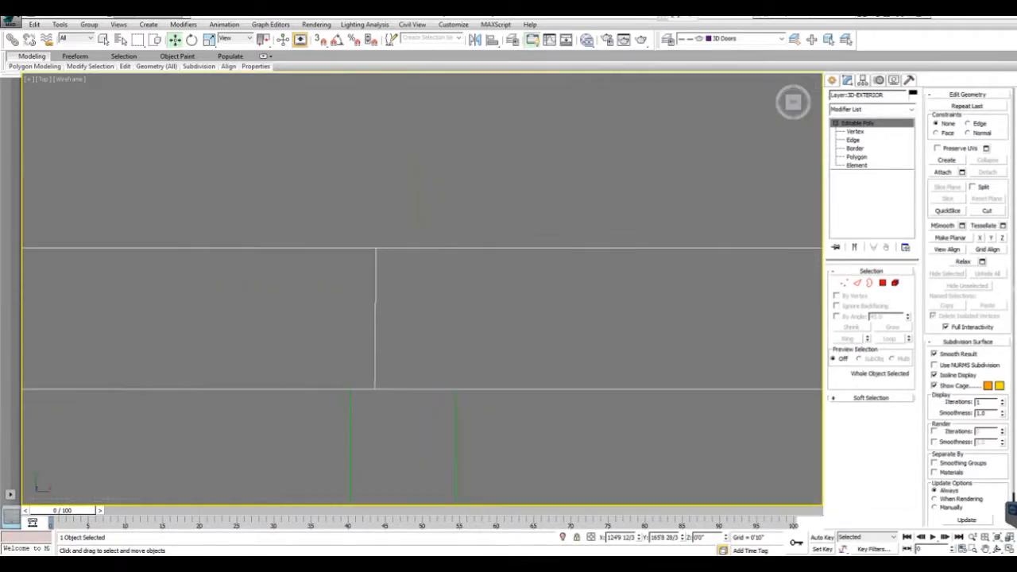
scroll(584, 320, "down", 12)
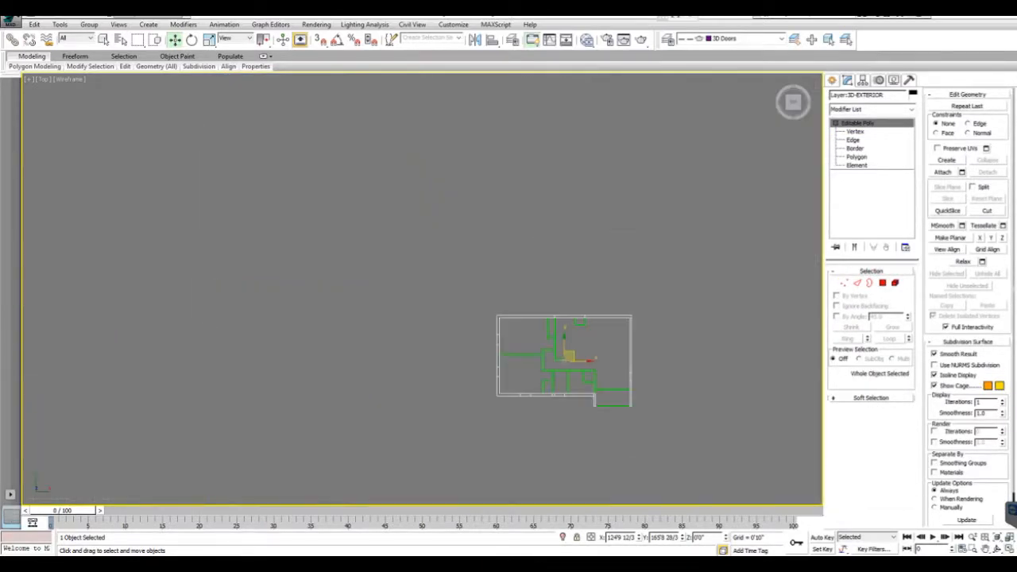
scroll(564, 410, "up", 6)
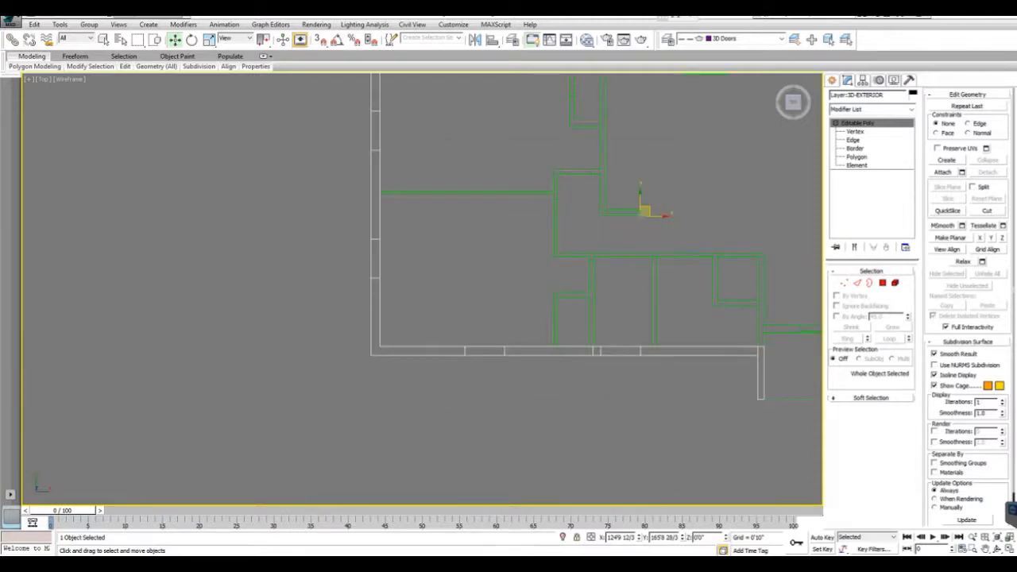
middle_click_drag(564, 397, 403, 378)
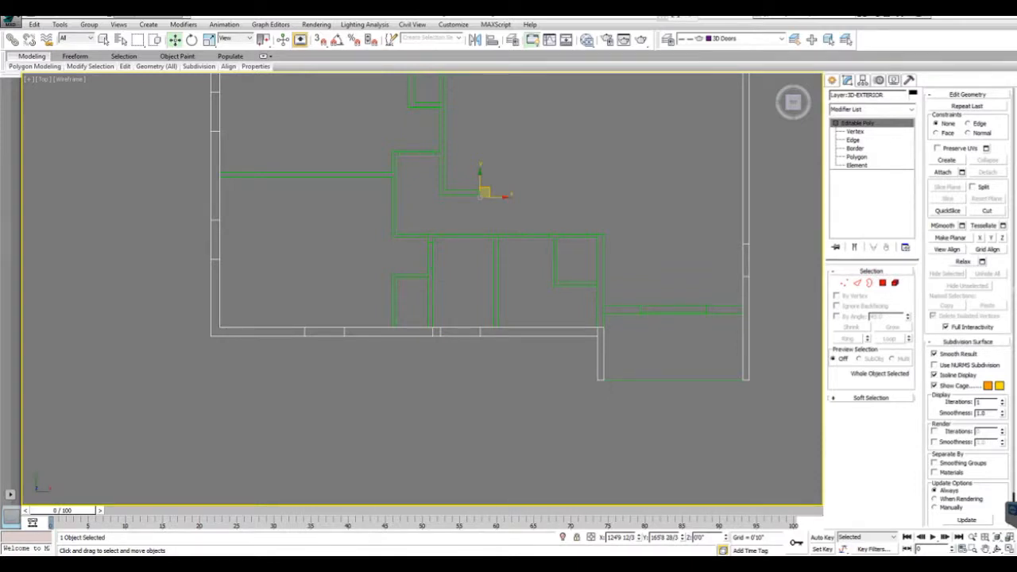
key("alt+w")
middle_click(623, 397)
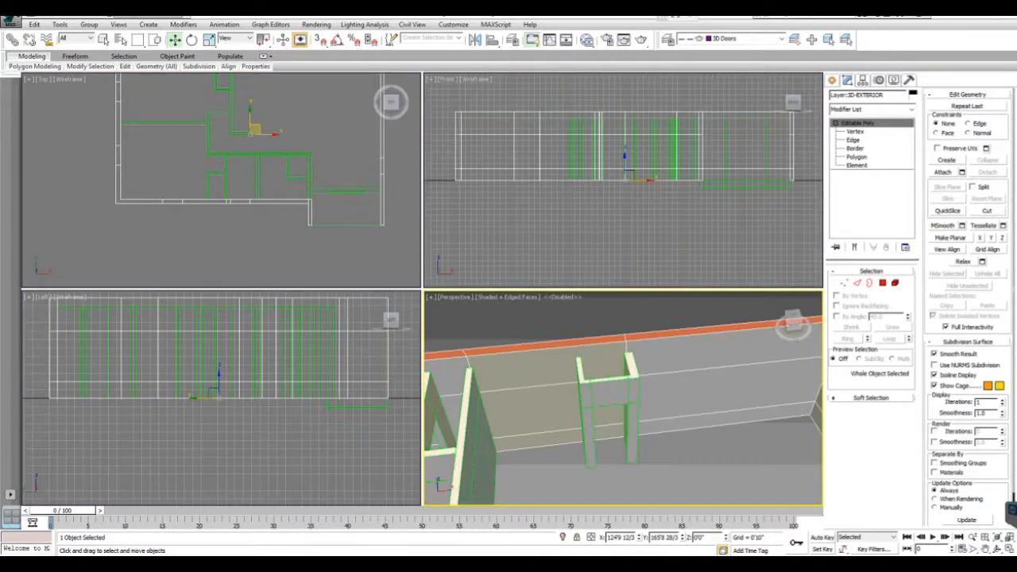
key("alt+w")
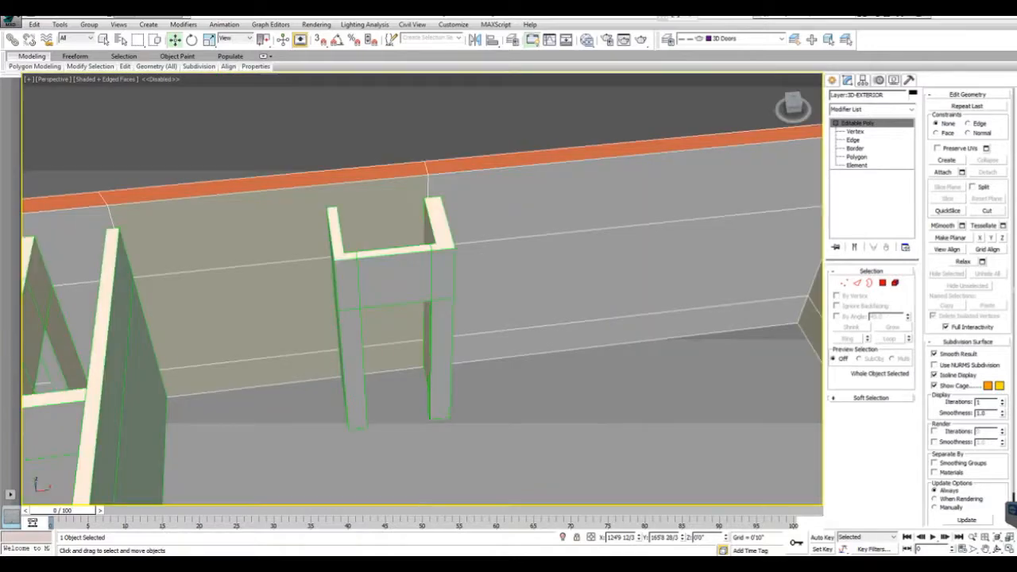
middle_click_drag(429, 317, 411, 202)
key("z")
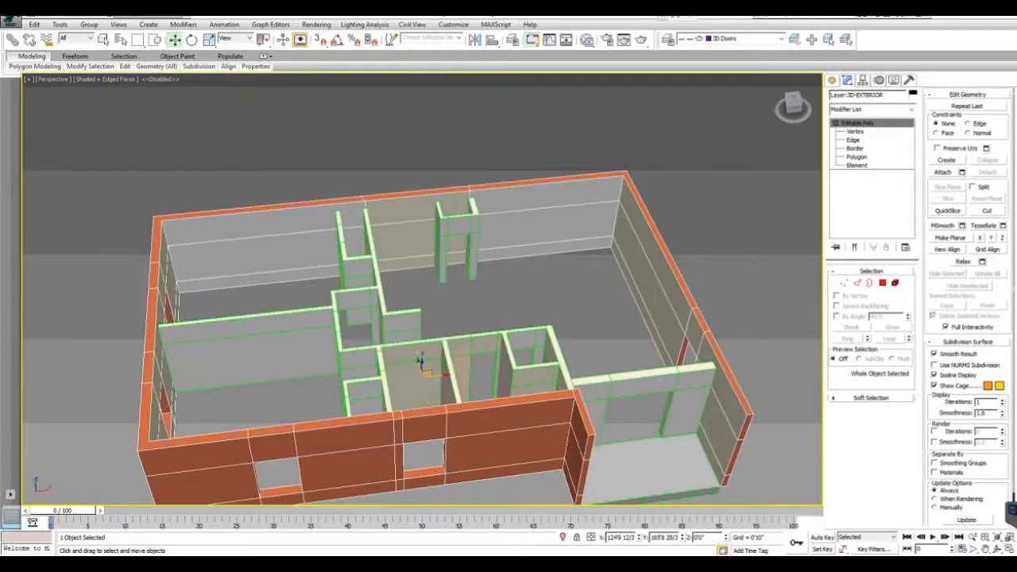
- Increase the number of sub-materials in the apartment's Multi/Sub-Object material to 8
middle_click_drag(429, 350, 396, 298)
scroll(691, 369, "up", 6)
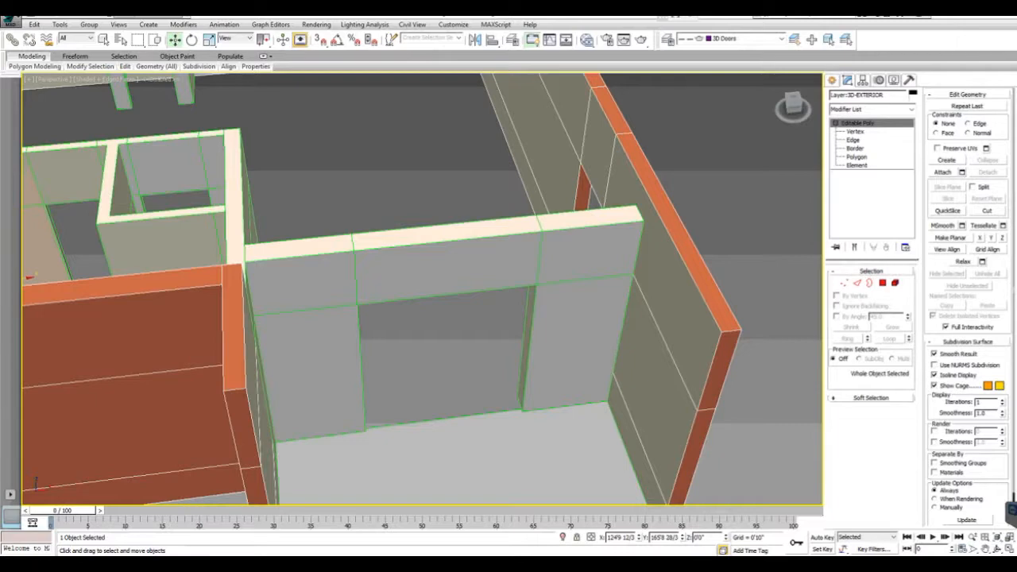
key("m")
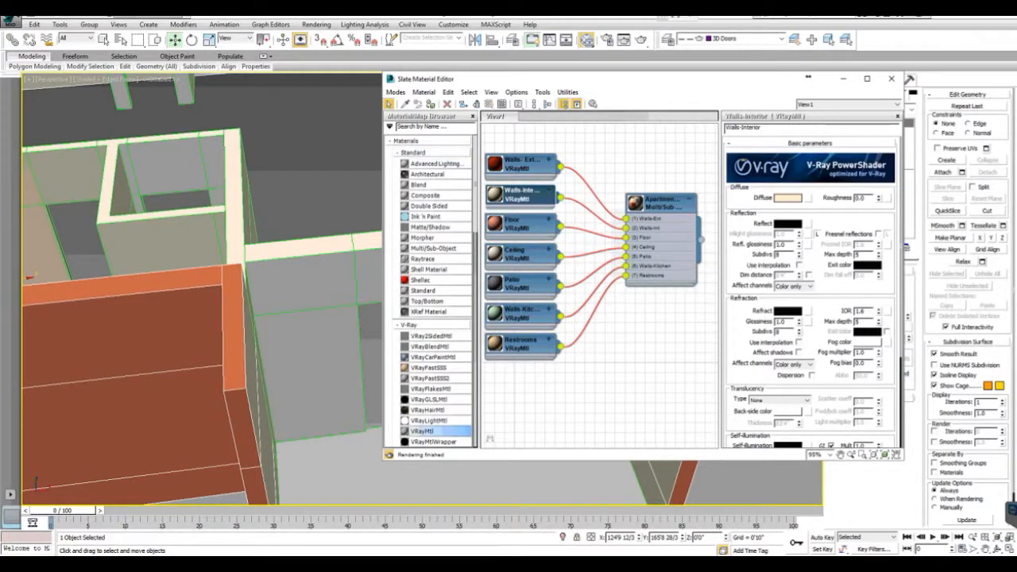
double_click(662, 203)
left_click(771, 158)
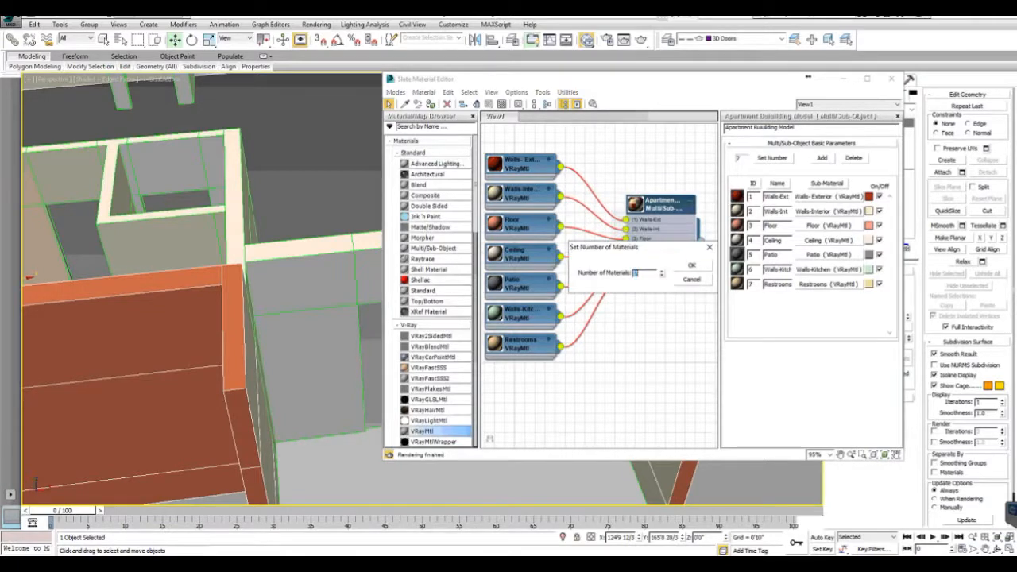
type("8")
key("Return")
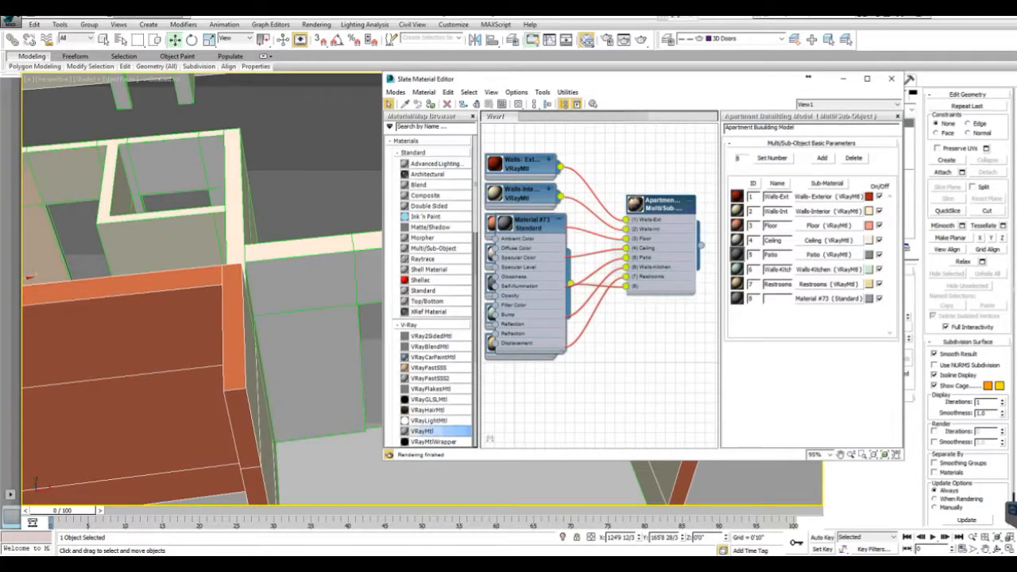
- Change the new eighth sub-material to VRayMtl, place its node below Restrooms, and open its parameters
double_click(531, 224)
right_click(496, 222)
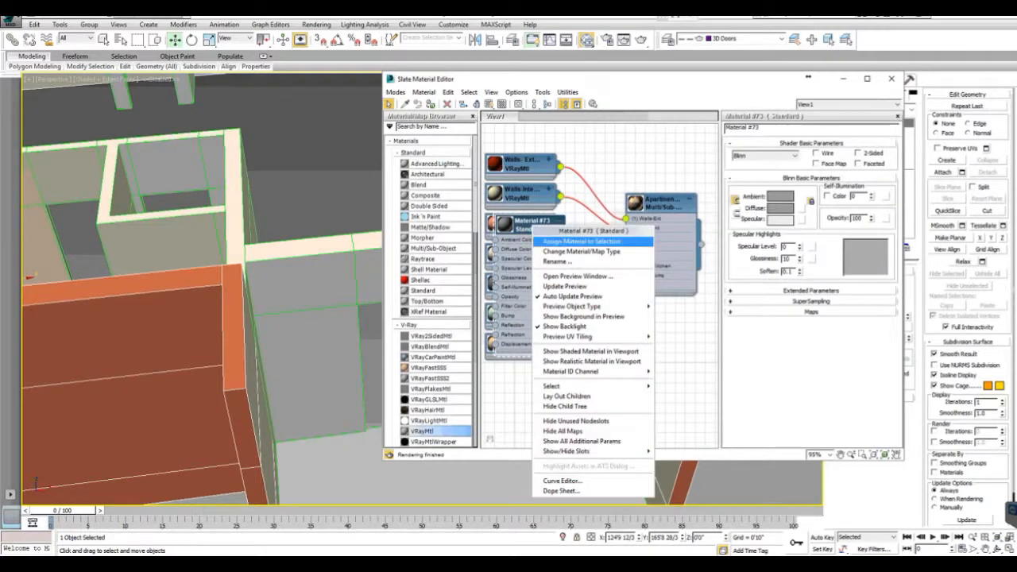
left_click(568, 239)
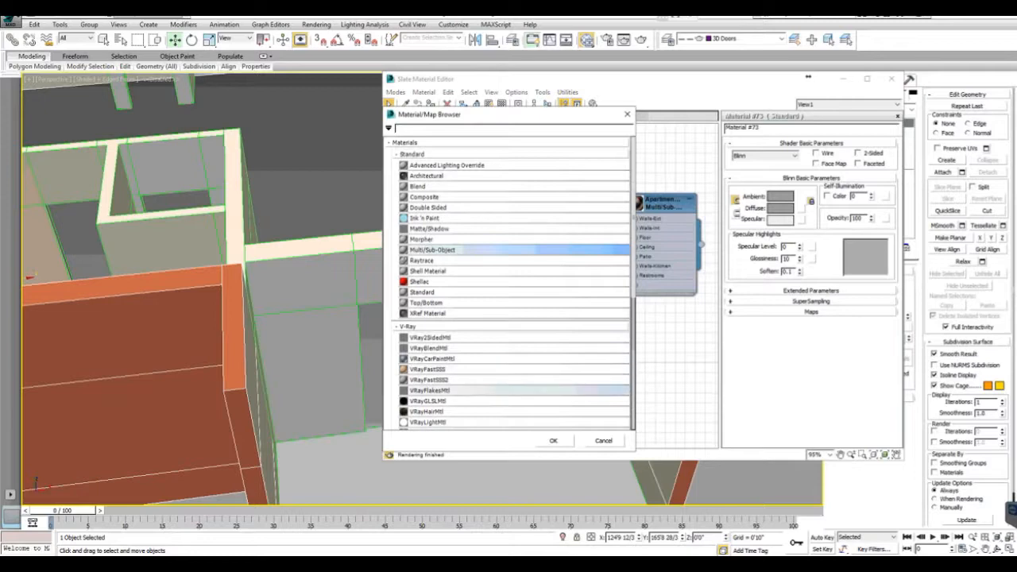
scroll(469, 318, "down", 4)
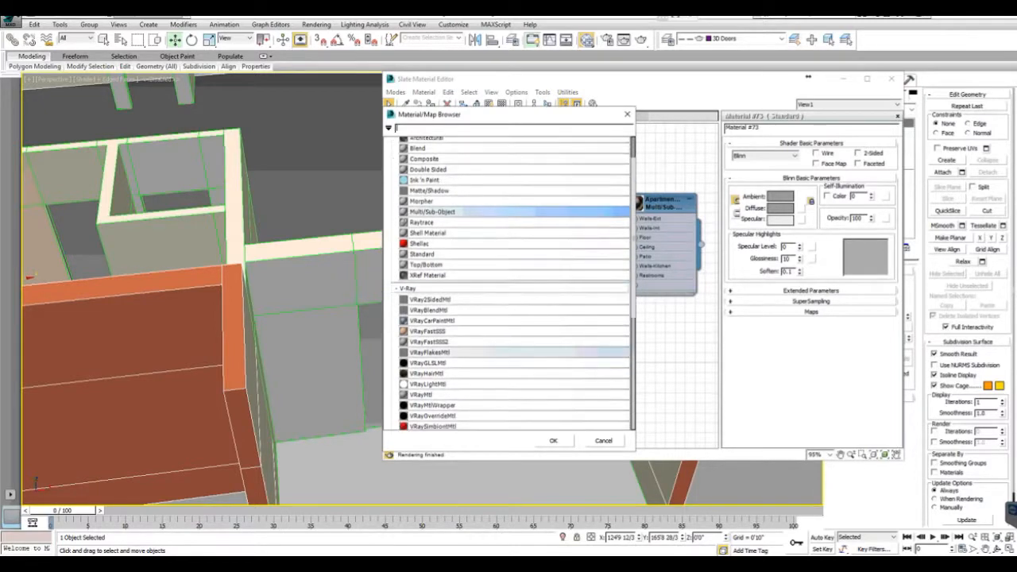
scroll(457, 346, "down", 1)
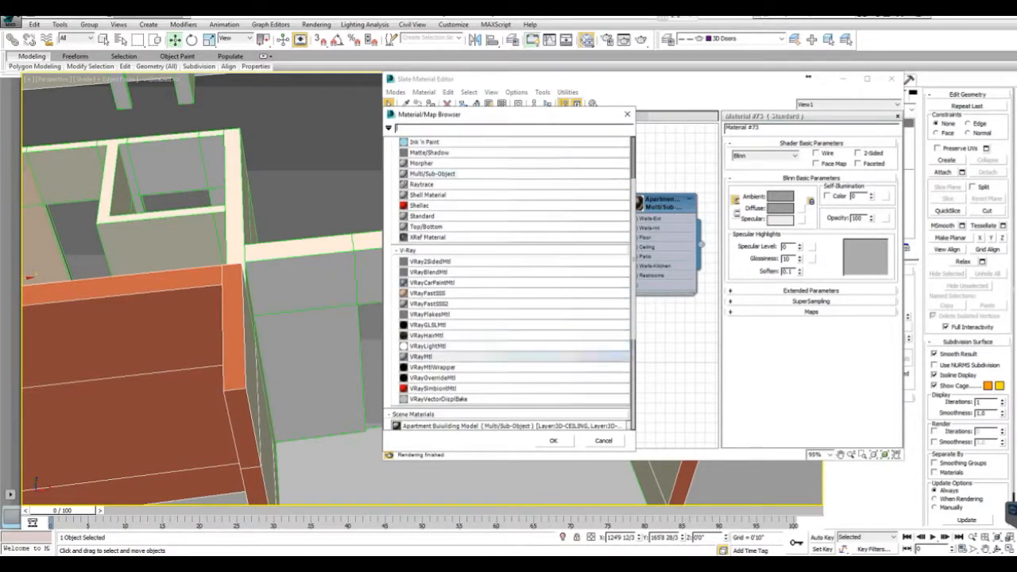
double_click(445, 350)
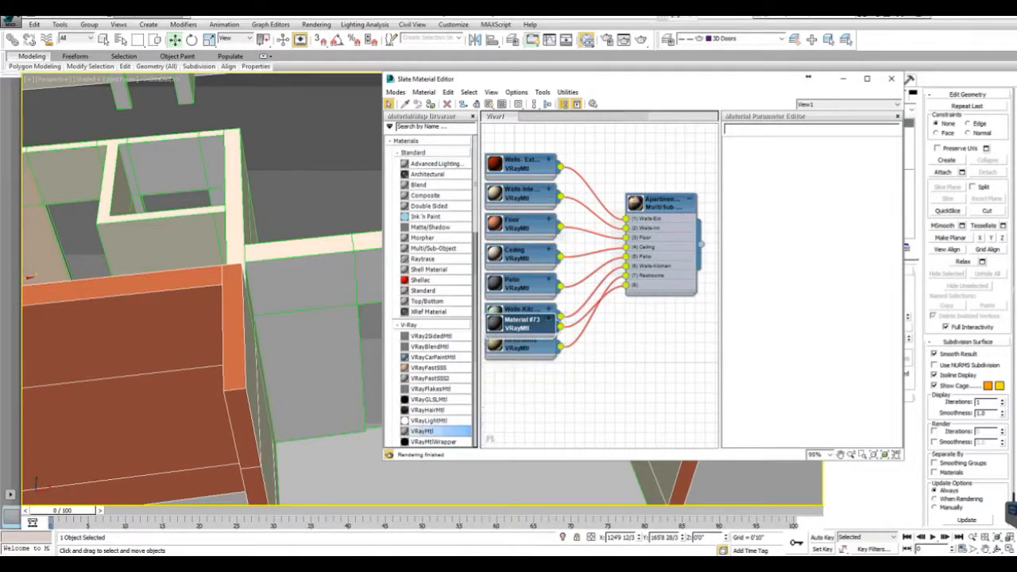
double_click(521, 376)
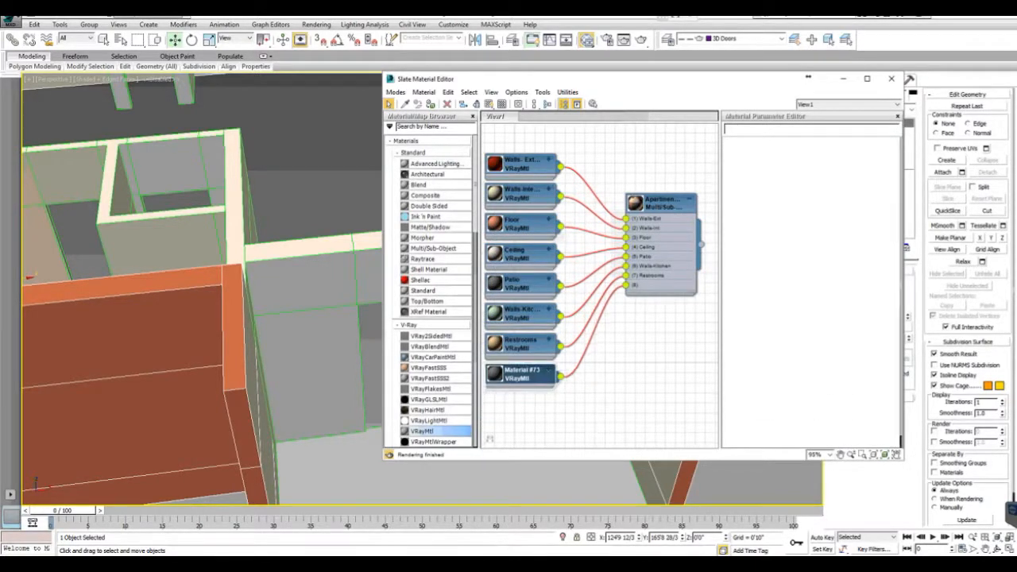
- Rename the eighth sub-material as Siding and give it a pale cream diffuse color
double_click(743, 128)
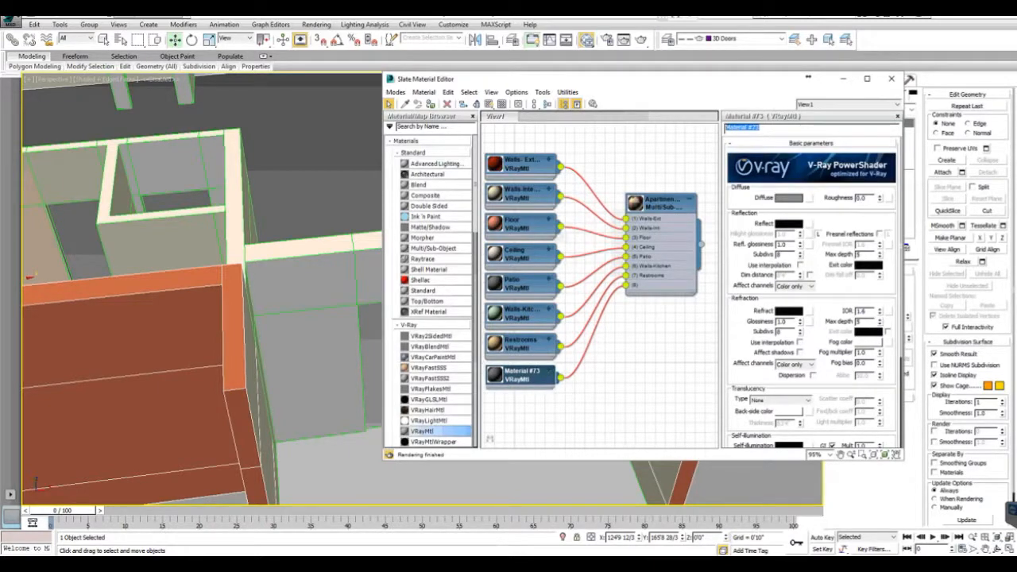
type("Siding")
key("Return")
left_click(789, 197)
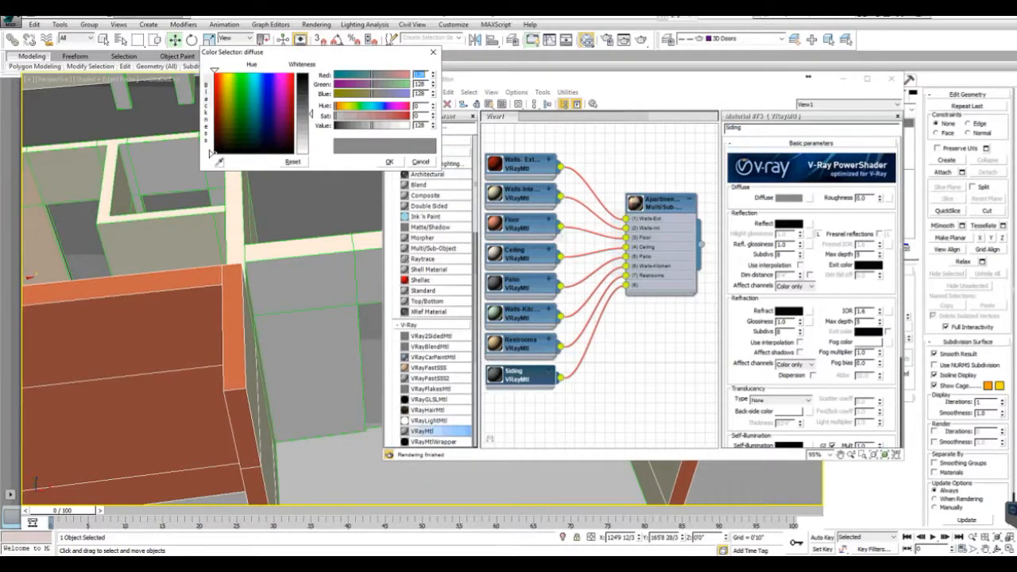
left_click(226, 95)
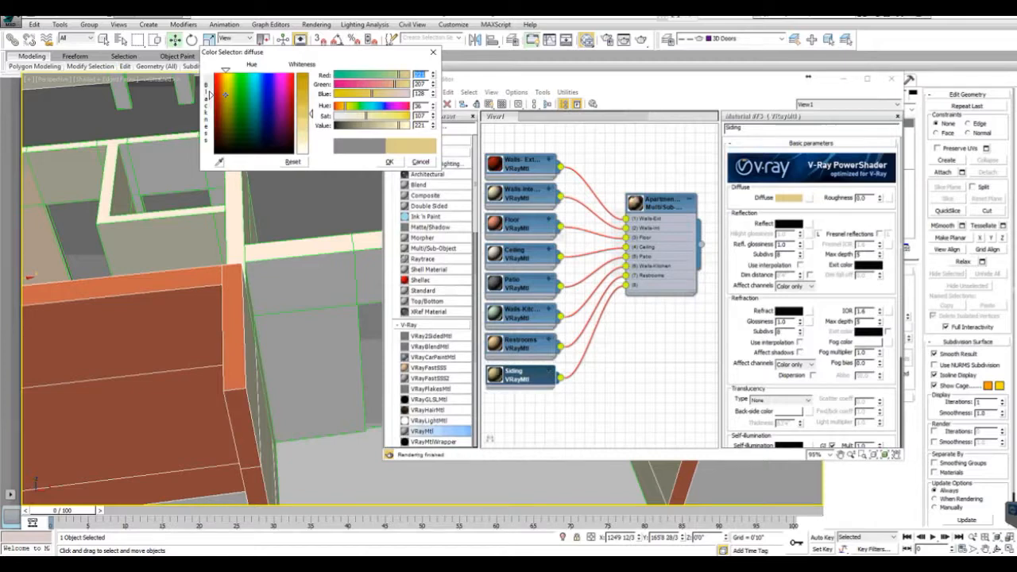
left_click_drag(310, 119, 311, 146)
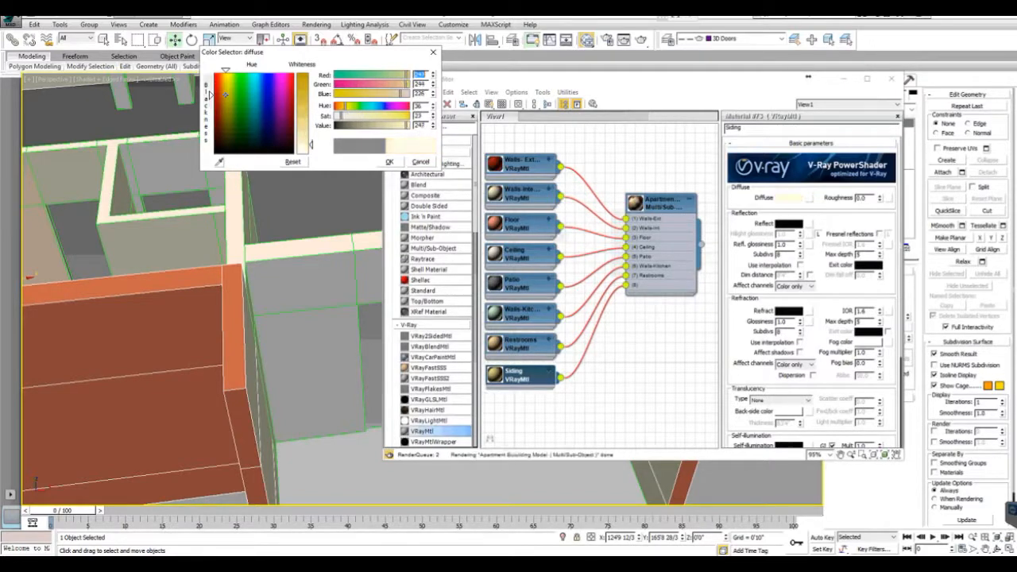
left_click(390, 162)
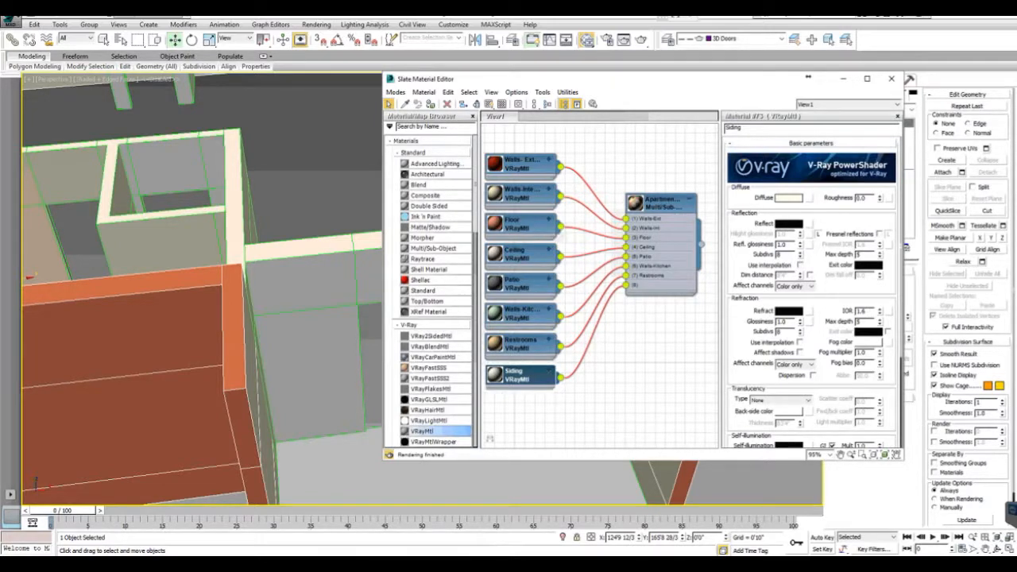
- Set the material ID channel of Siding to 8 and that of Restrooms to 7
left_click(518, 104)
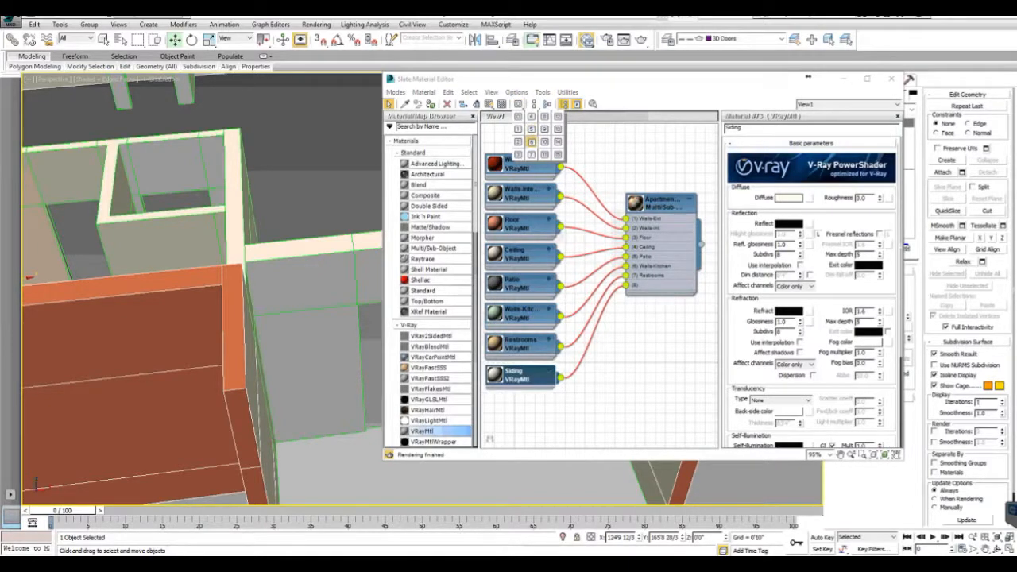
left_click(544, 117)
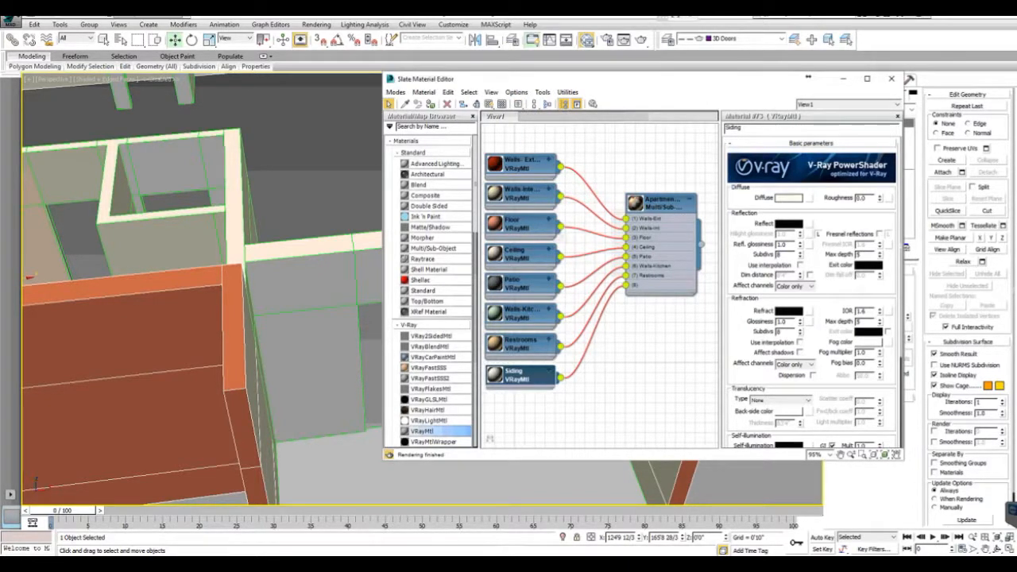
double_click(520, 344)
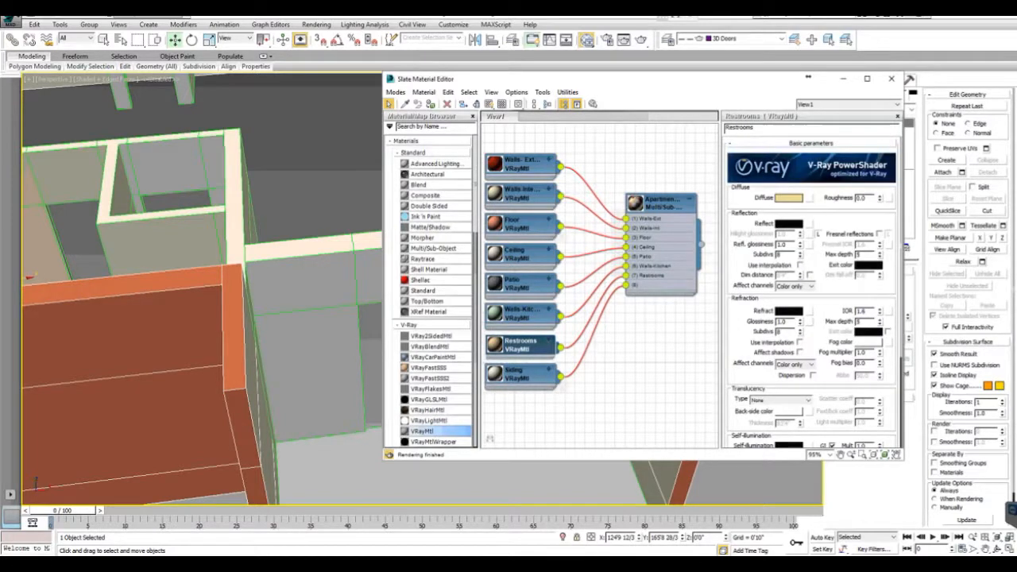
left_click(517, 103)
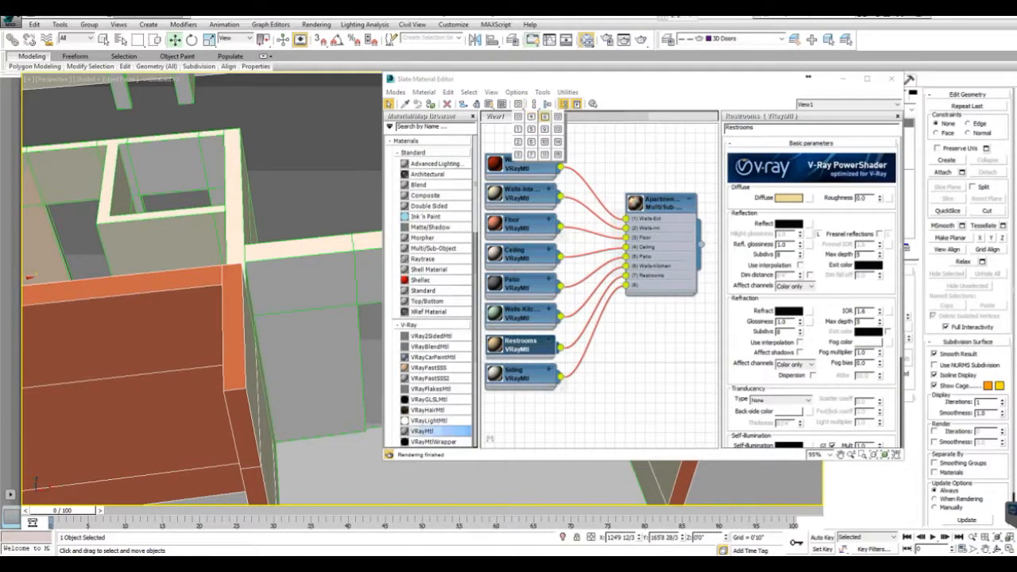
left_click(532, 154)
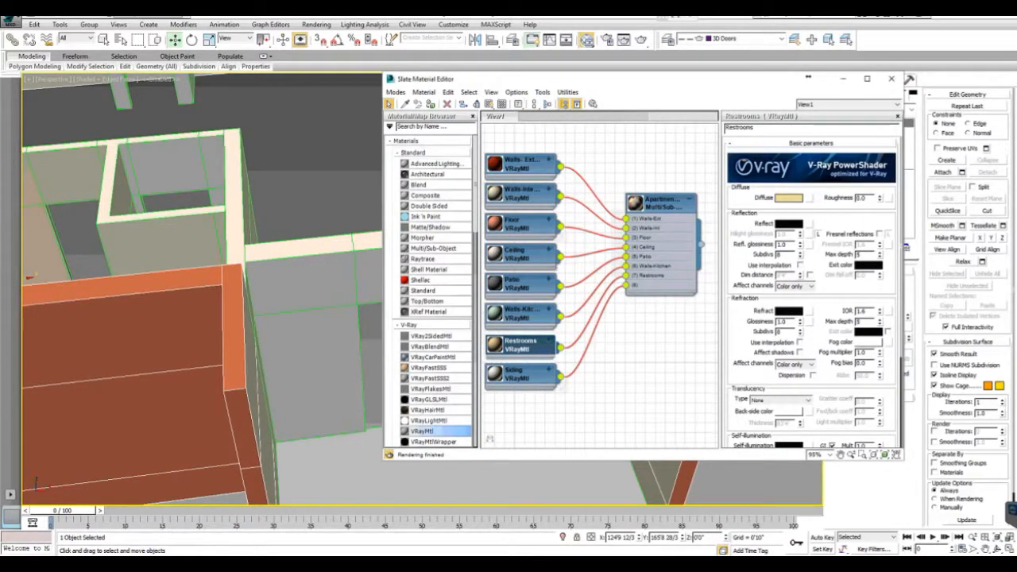
- Set the Walls-Kitchen material ID channel to 6, open the Patio material's parameters, and close the material editor
left_click(548, 309)
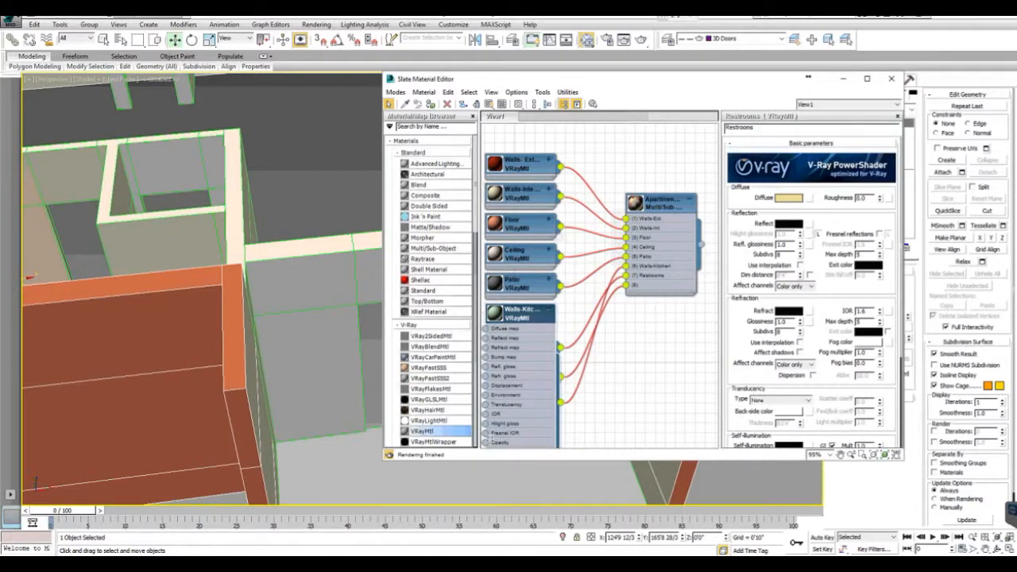
left_click(548, 309)
double_click(522, 314)
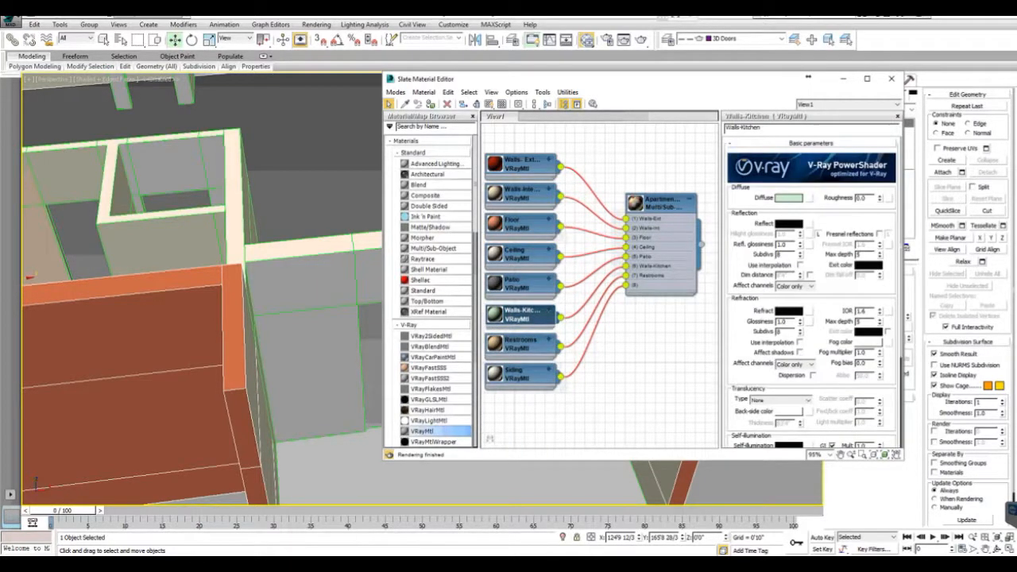
left_click_drag(518, 104, 531, 142)
double_click(520, 283)
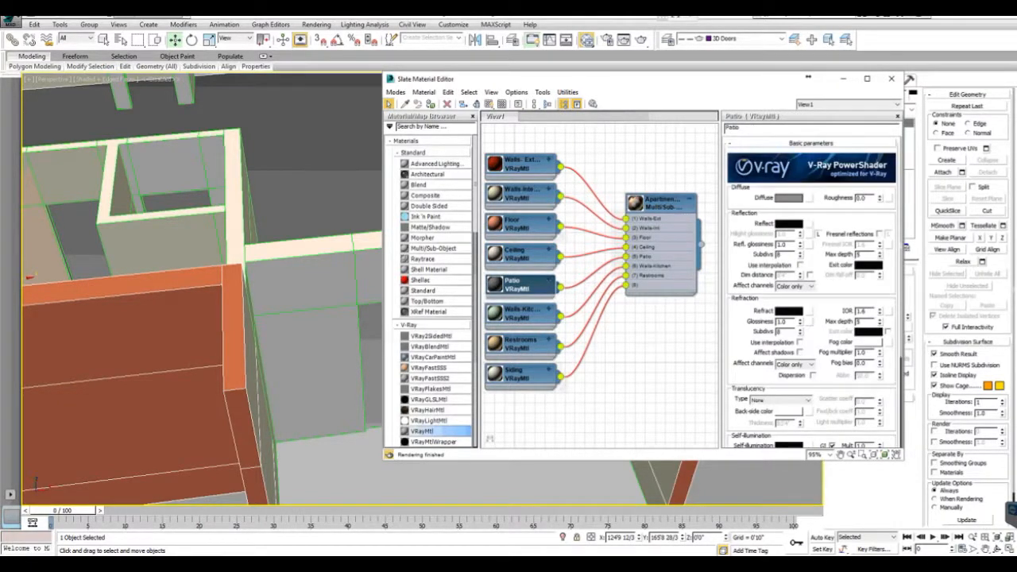
left_click(892, 78)
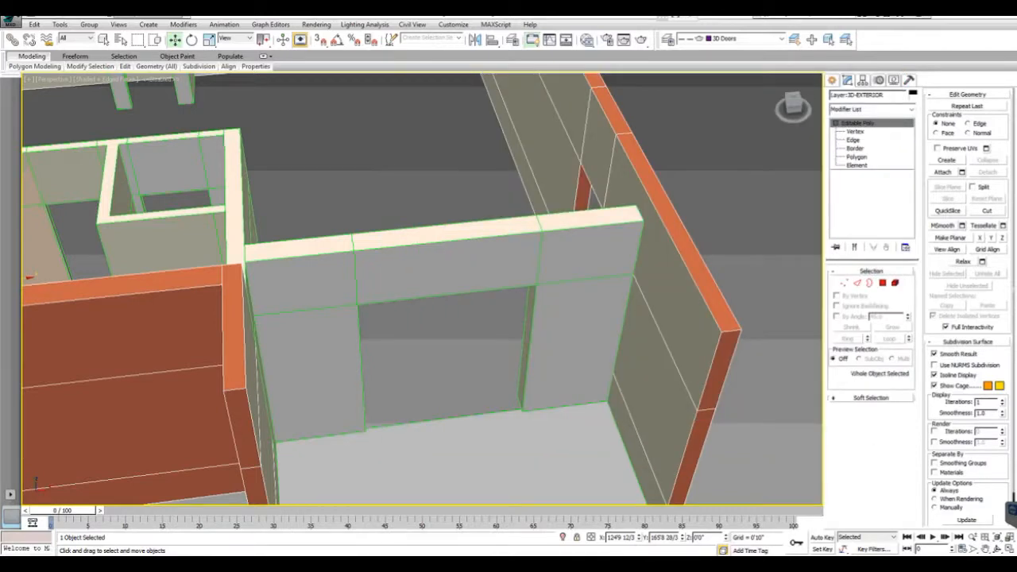
- Select the three inner polygons of the outer end wall beside the patio and set their material ID to 8
key("4")
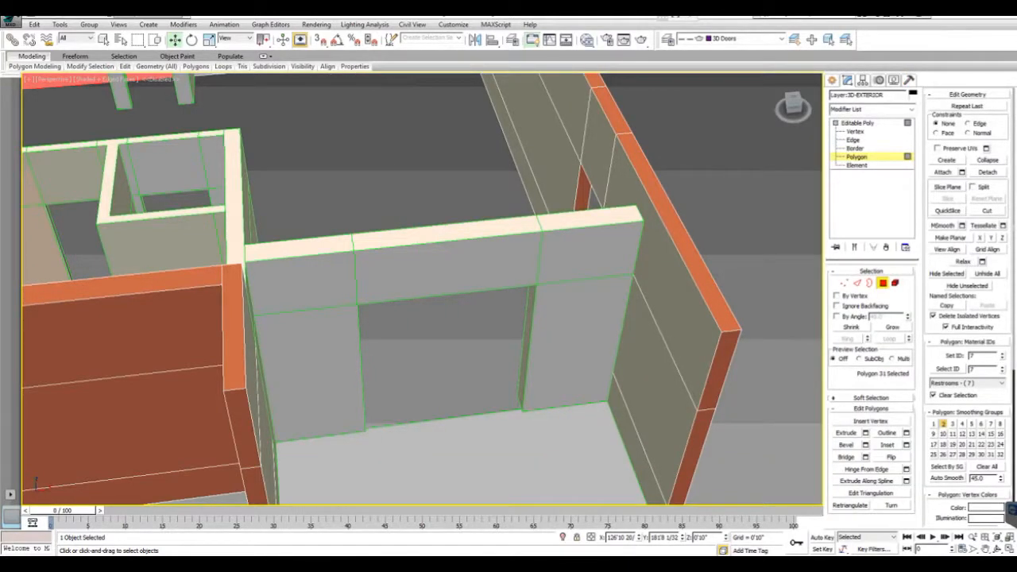
left_click(635, 338)
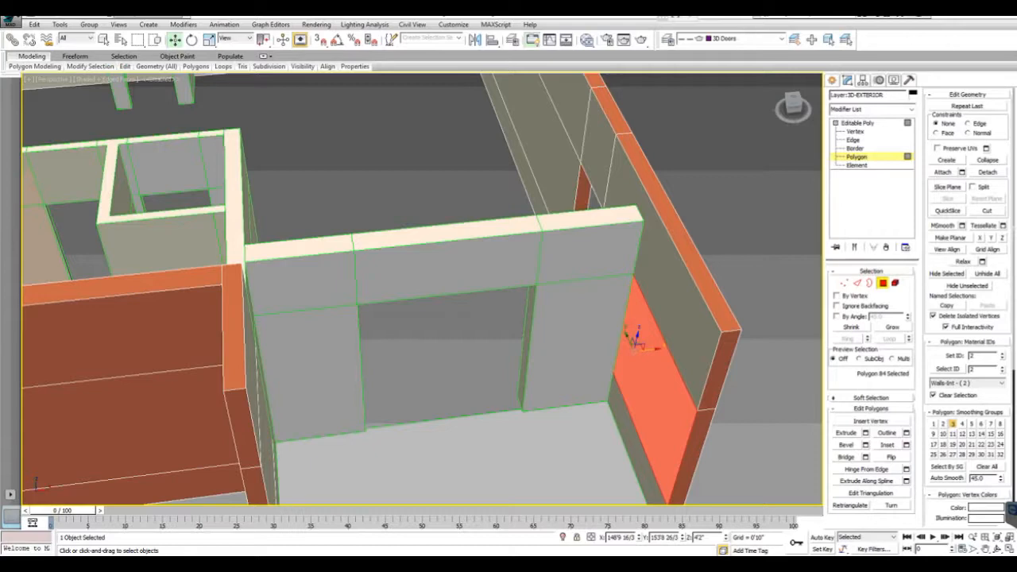
left_click(635, 292, "ctrl")
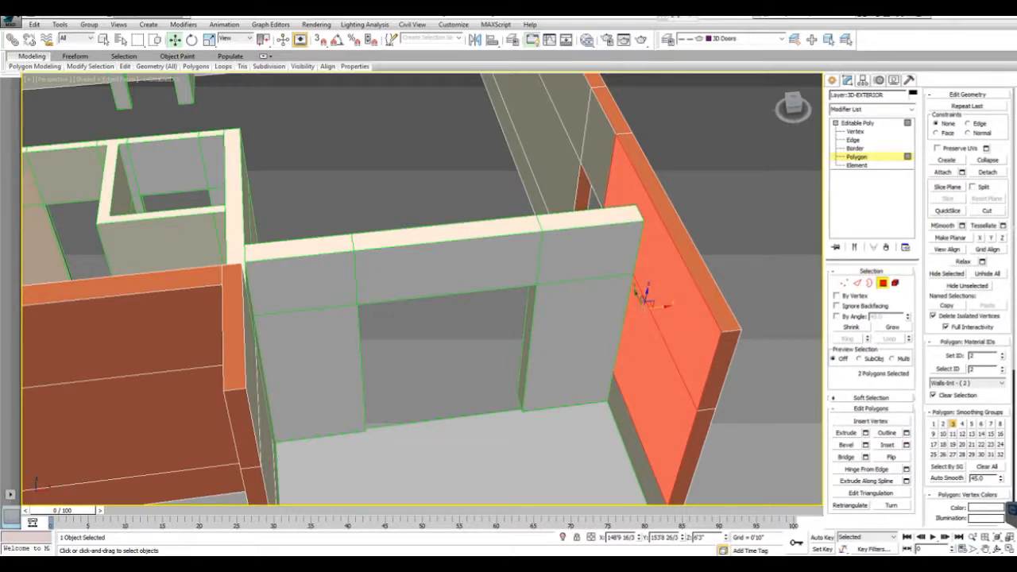
left_click(623, 413, "ctrl")
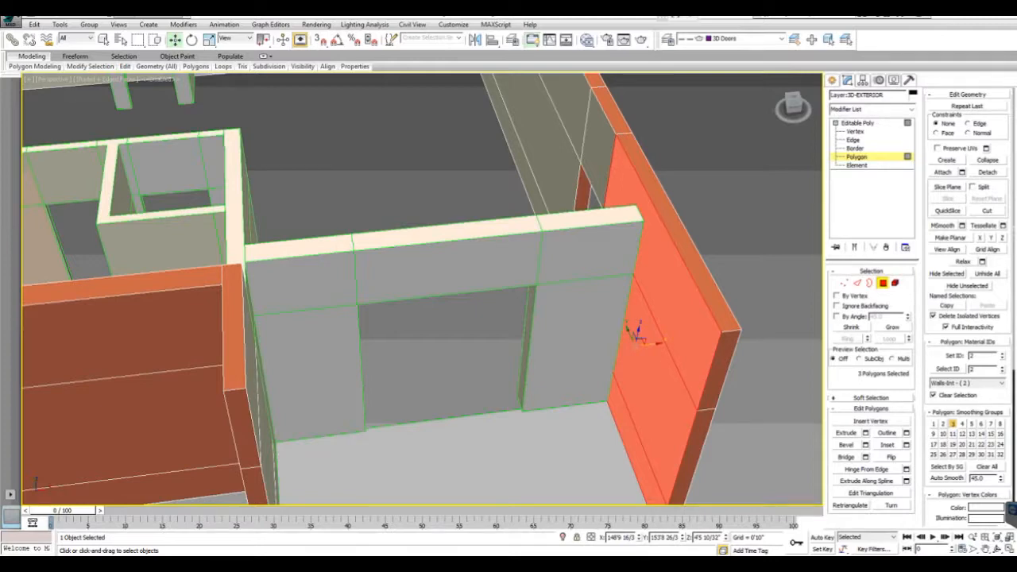
double_click(973, 356)
key("Return")
- Set the material ID of the three patio-facing polygons on the opposite side wall to 8 and leave polygon editing
middle_click_drag(508, 318, 326, 317, "alt")
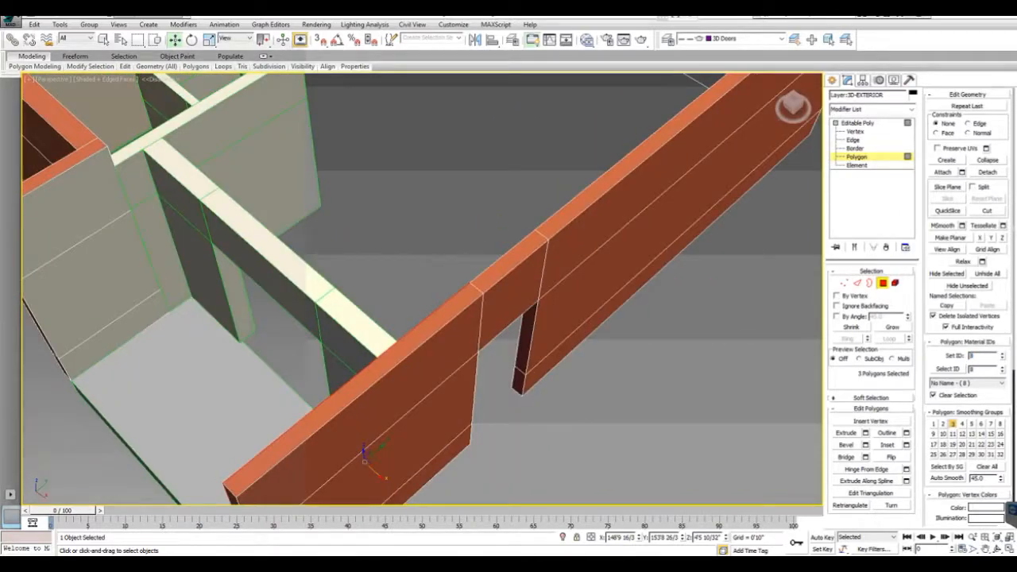
left_click(77, 208)
left_click(91, 282, "ctrl")
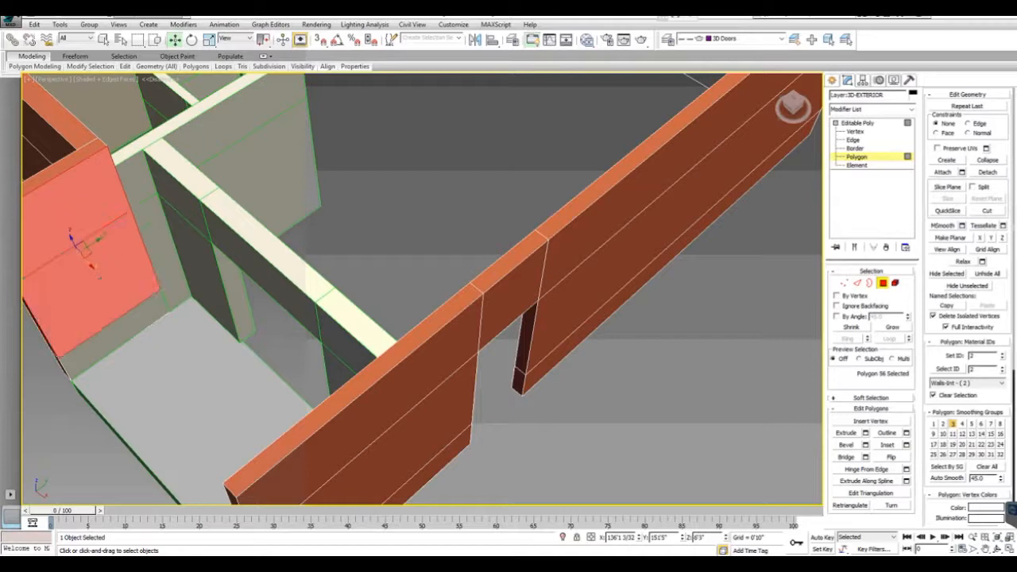
left_click(114, 334, "ctrl")
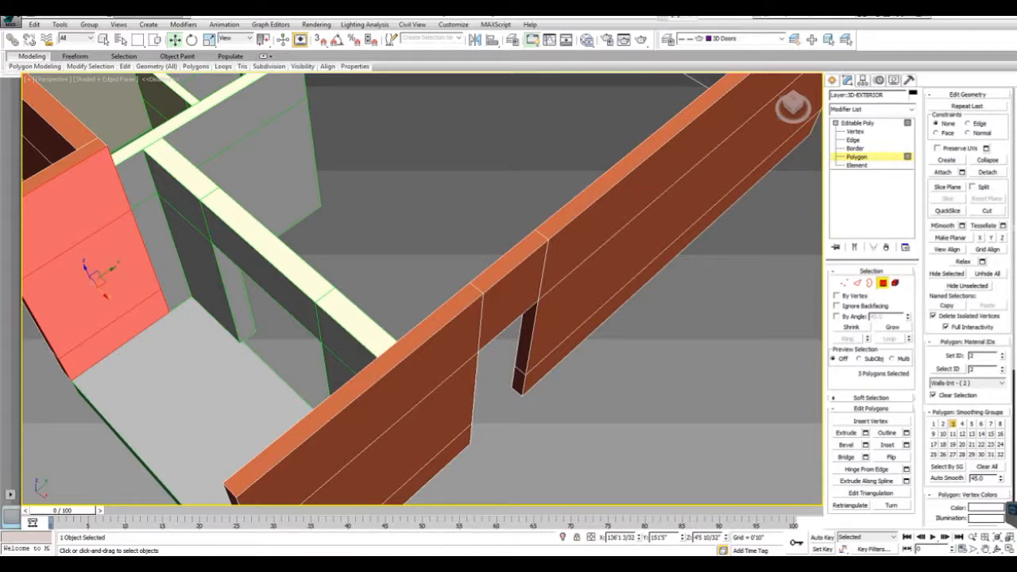
double_click(974, 356)
type("8")
key("Return")
key("4")
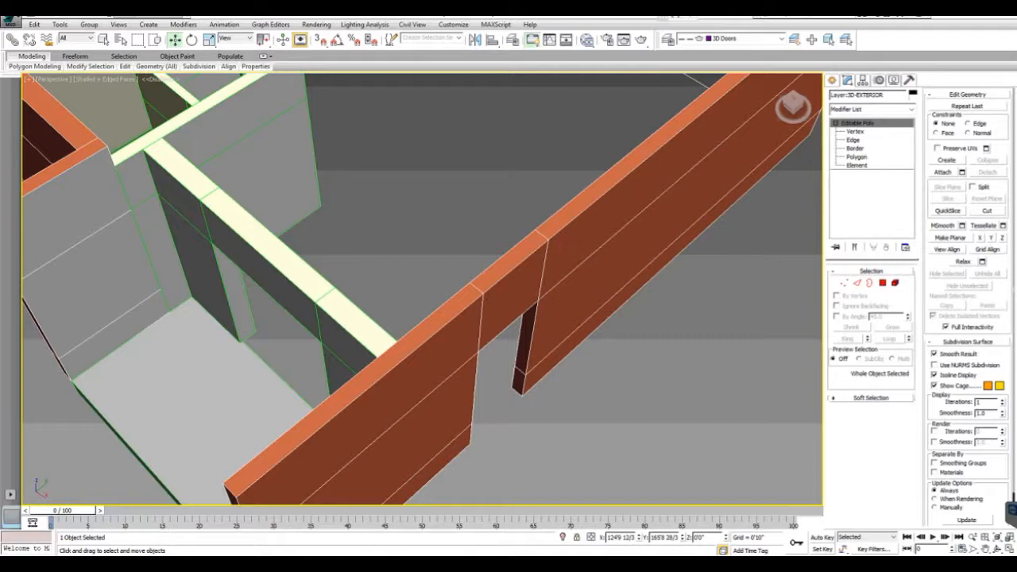
- Select the lengthwise edges of the exterior side wall section beside the patio and preview connecting them with one segment
middle_click_drag(483, 294, 405, 291)
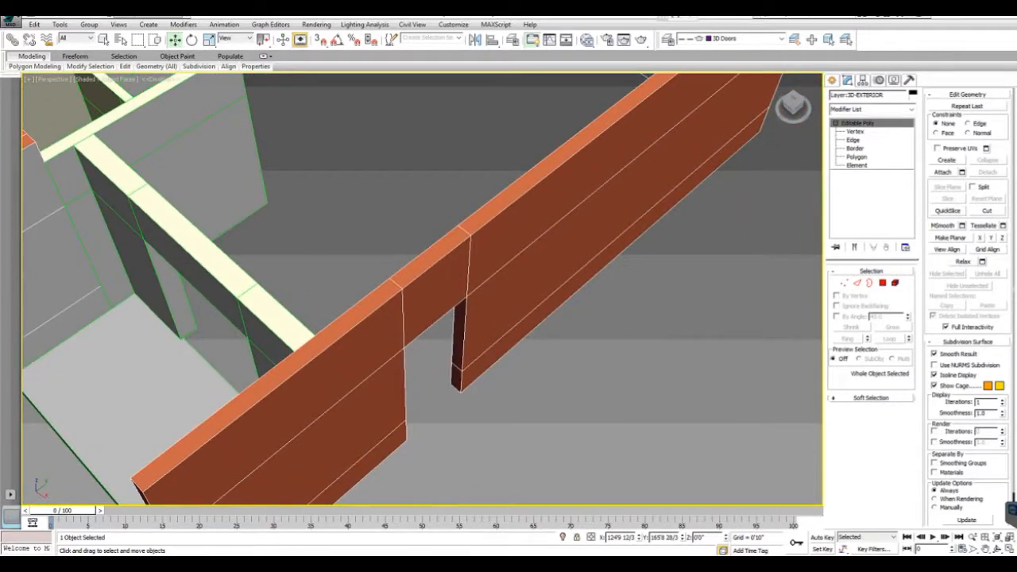
key("ctrl+r")
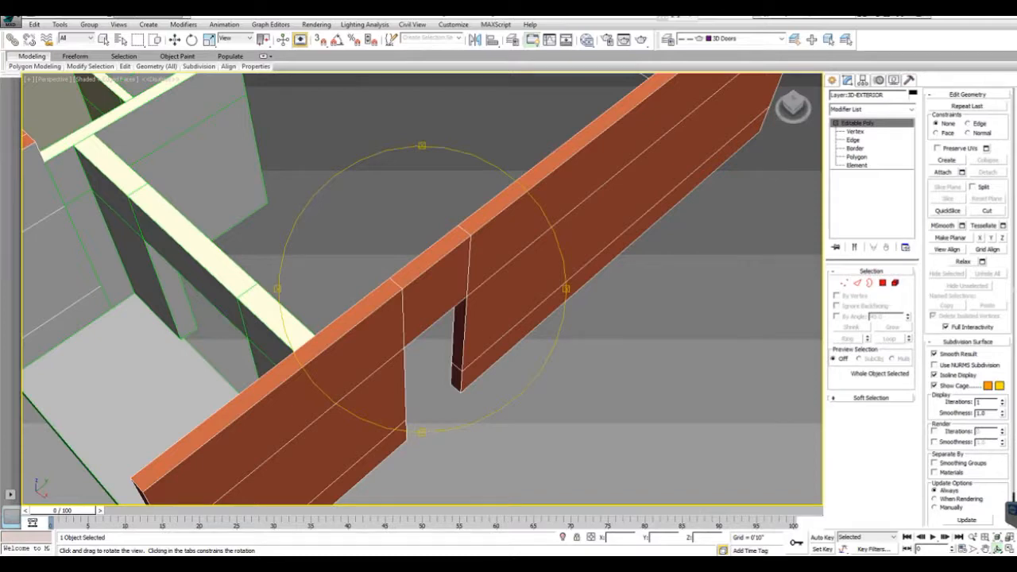
left_click_drag(413, 309, 641, 311)
middle_click_drag(556, 286, 417, 296)
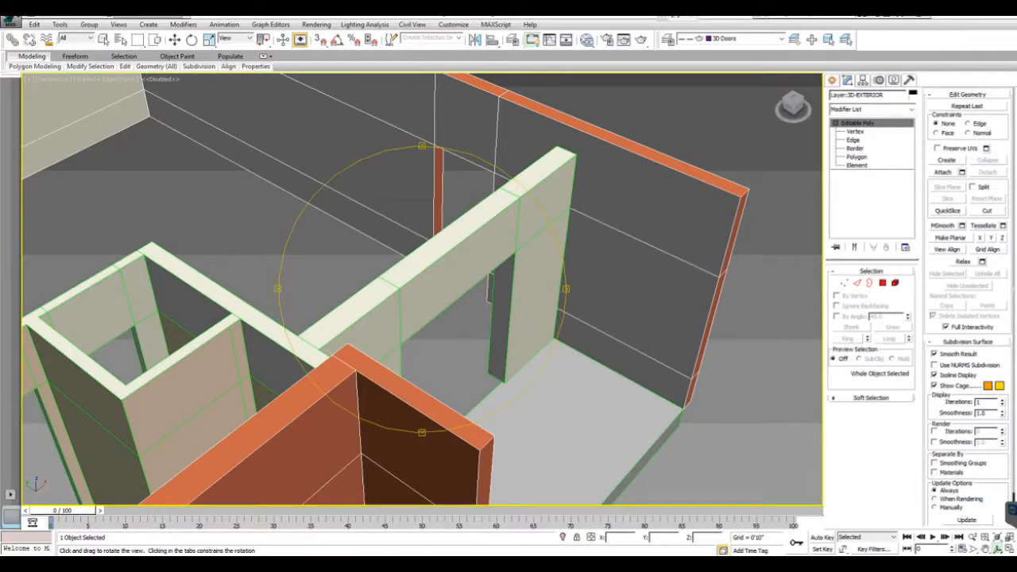
key("w")
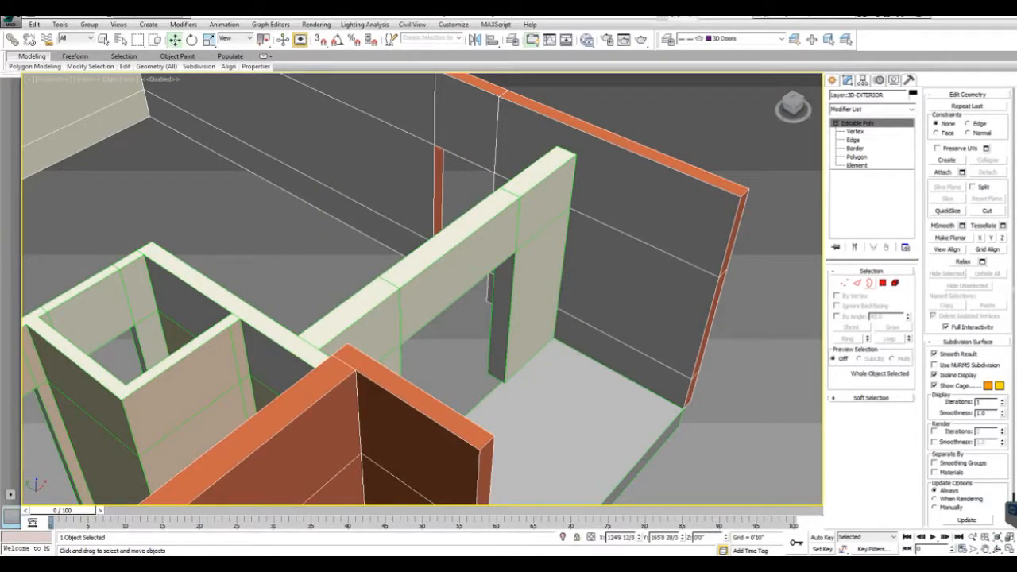
left_click(857, 283)
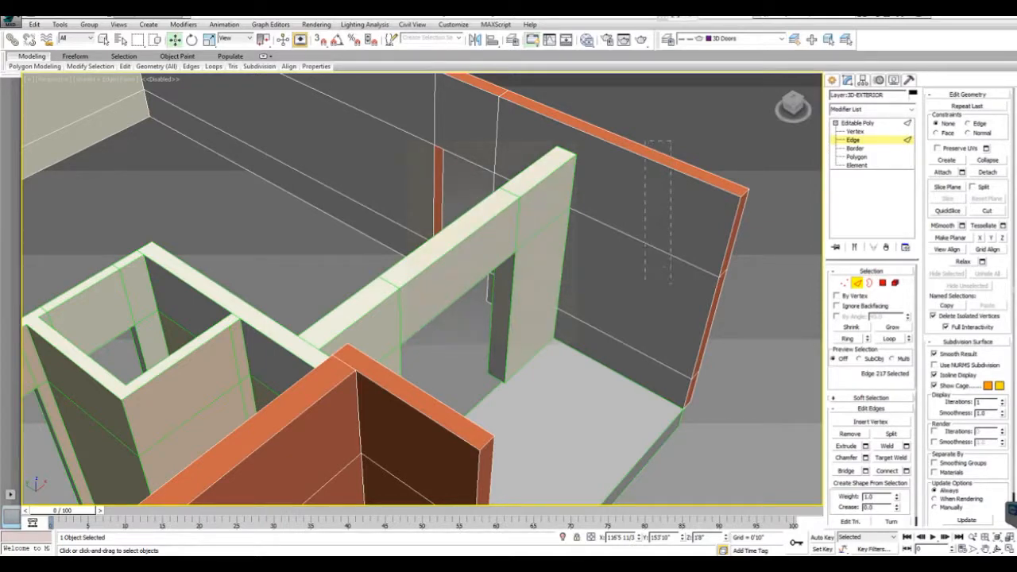
left_click_drag(645, 282, 600, 384)
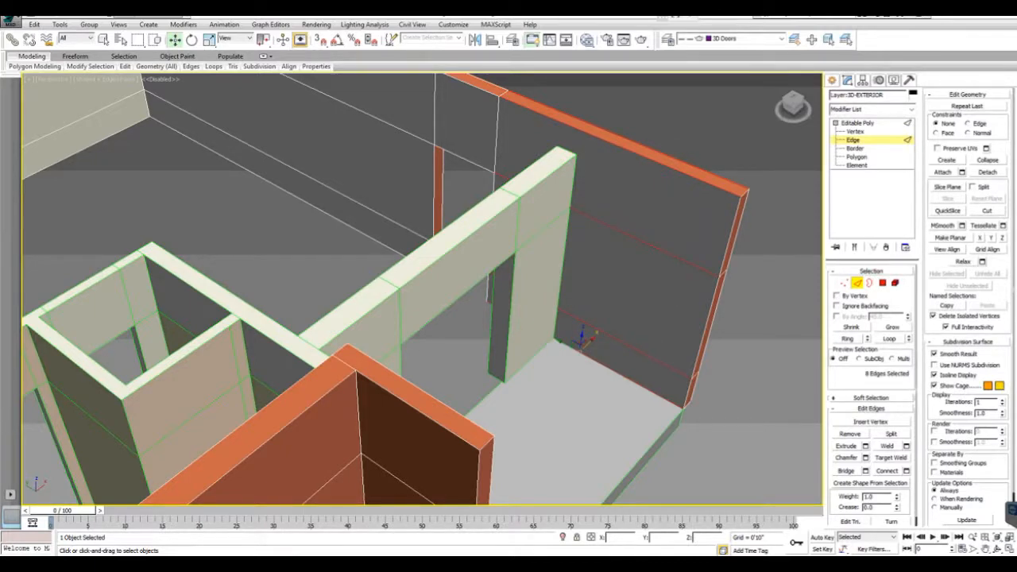
left_click(906, 470)
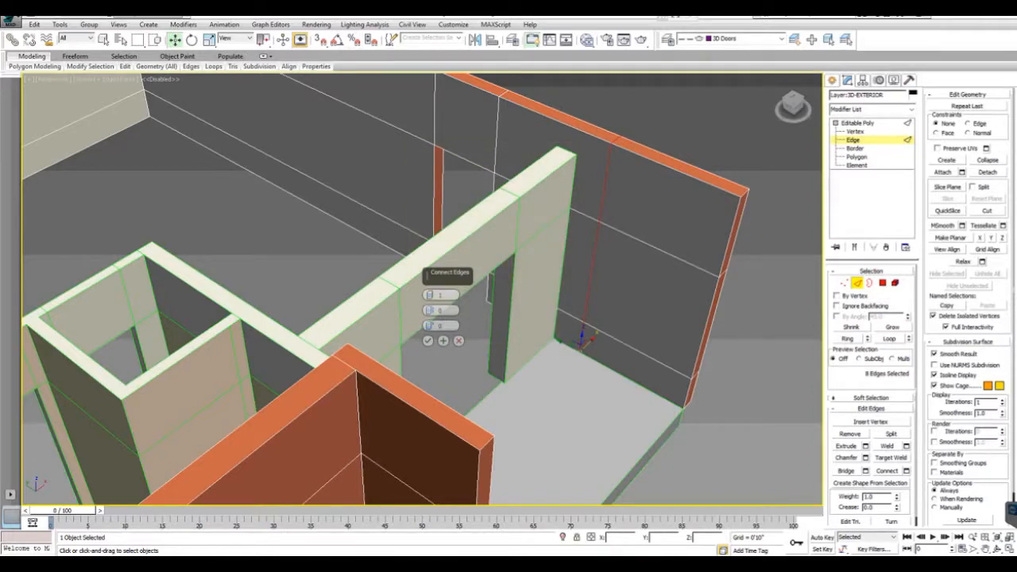
- Try to move the wall's edge selection toward the interior partition in the top view, and undo the edit
key("F12")
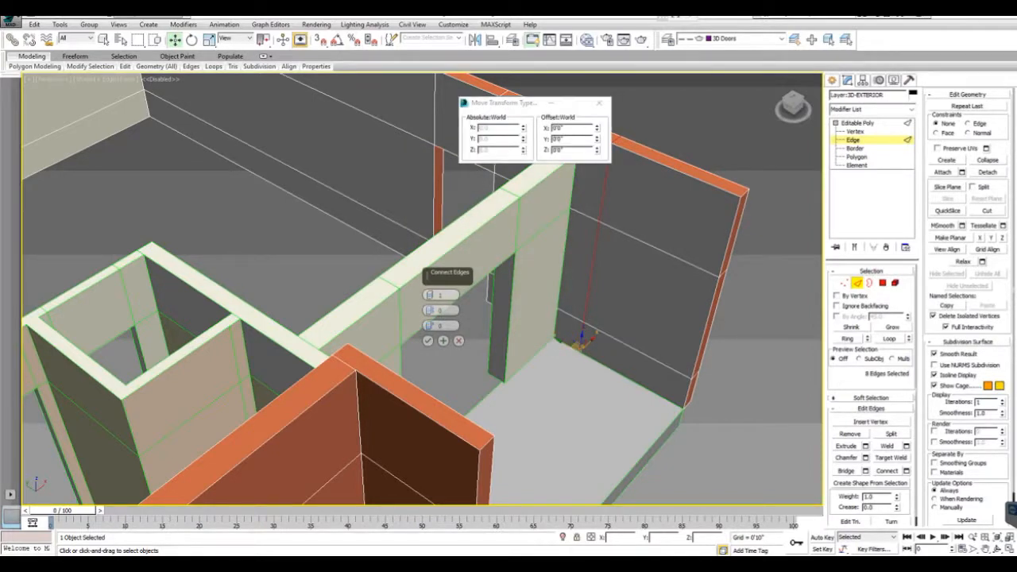
key("alt+w")
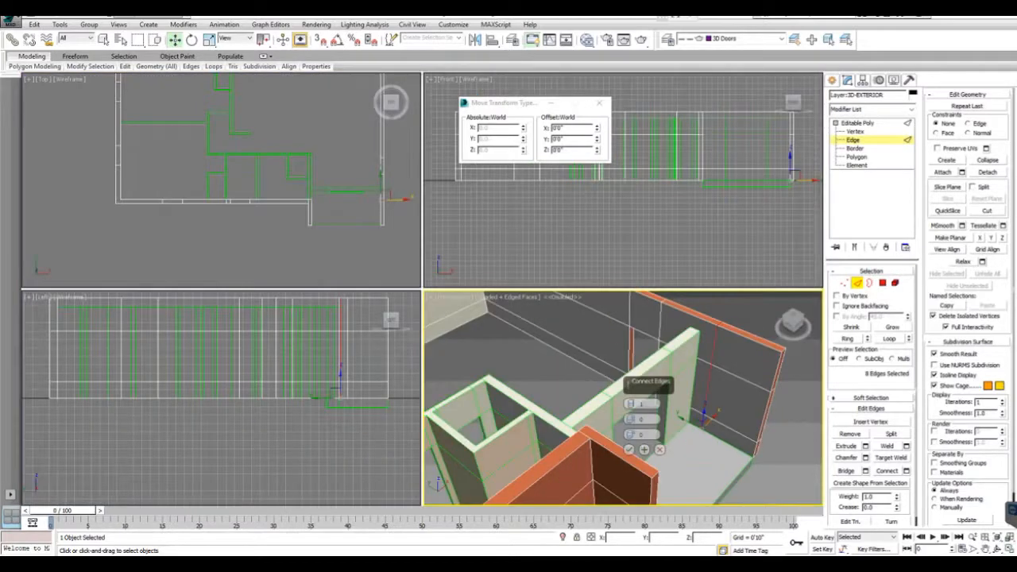
right_click(342, 177)
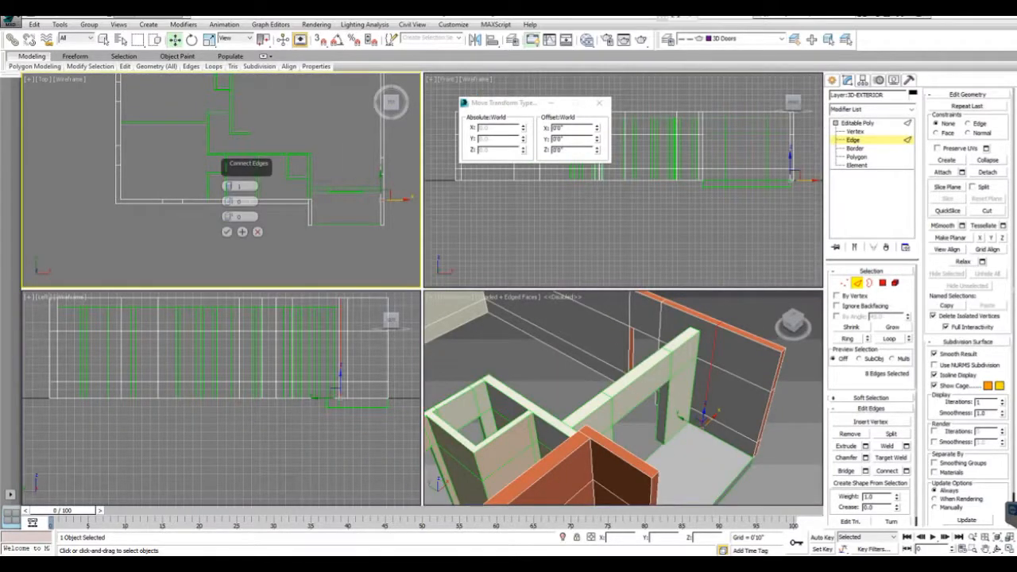
scroll(401, 195, "up", 8)
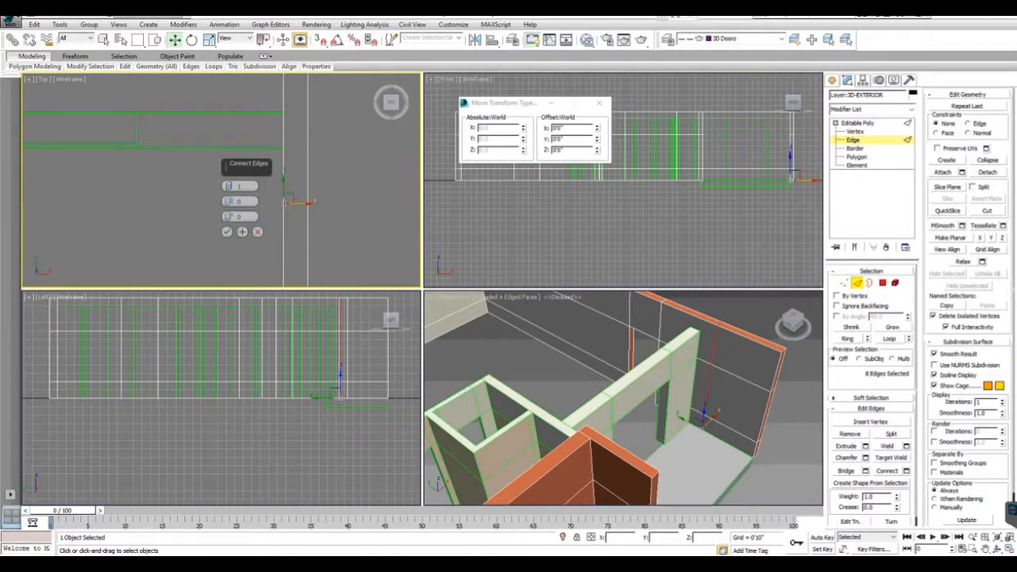
left_click_drag(284, 185, 283, 110)
right_click(624, 397)
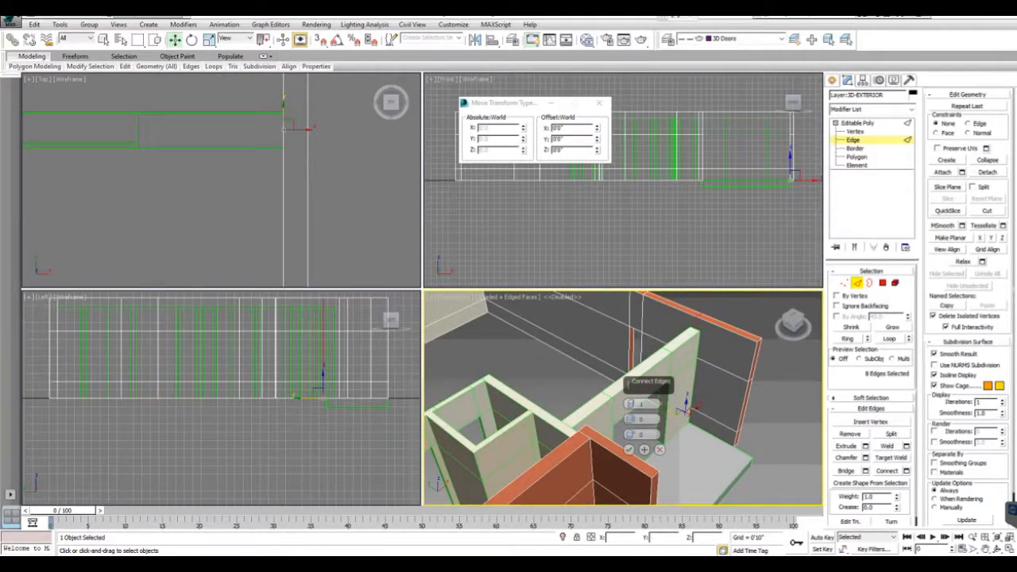
left_click(69, 16)
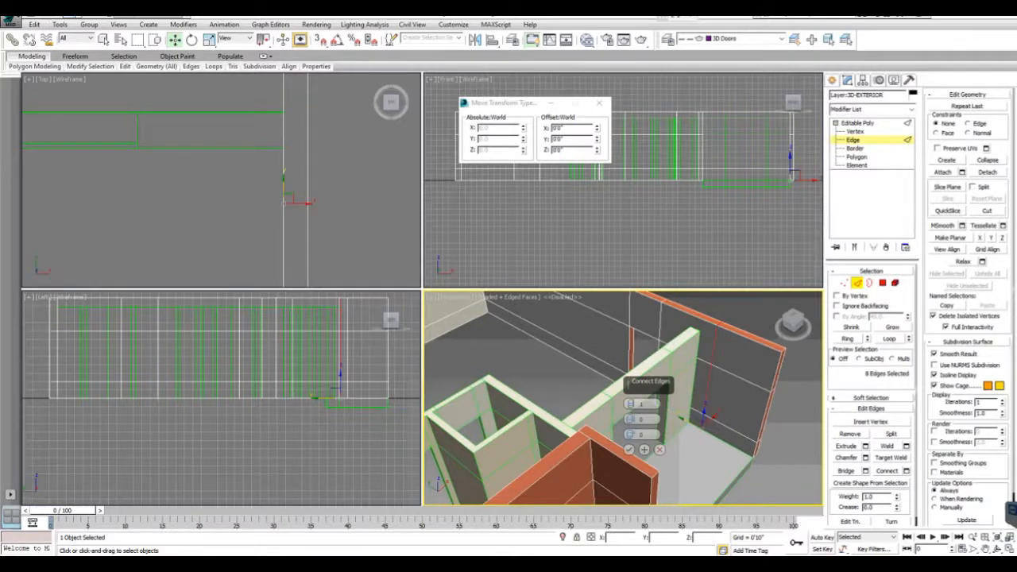
left_click(70, 16)
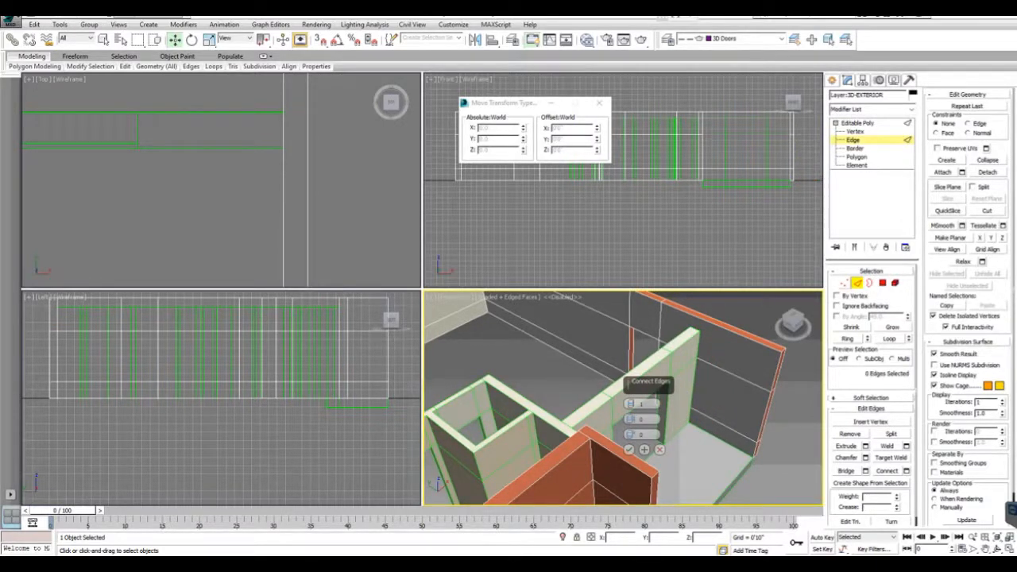
- Connect the patio side wall's lengthwise edges and move the new edge loop along the wall to about Y 155'5"
left_click(843, 283)
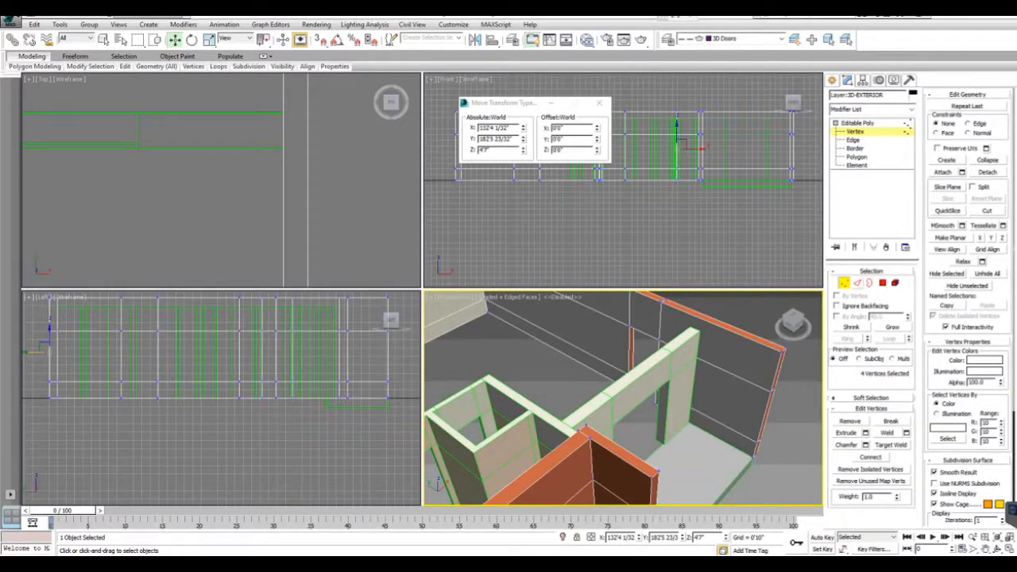
left_click(857, 283)
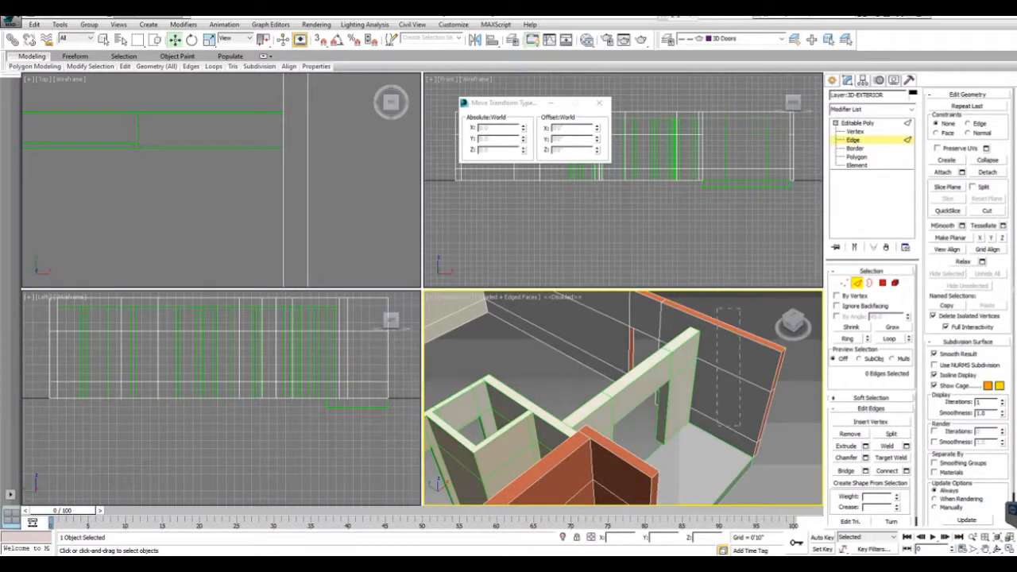
left_click_drag(741, 425, 741, 466)
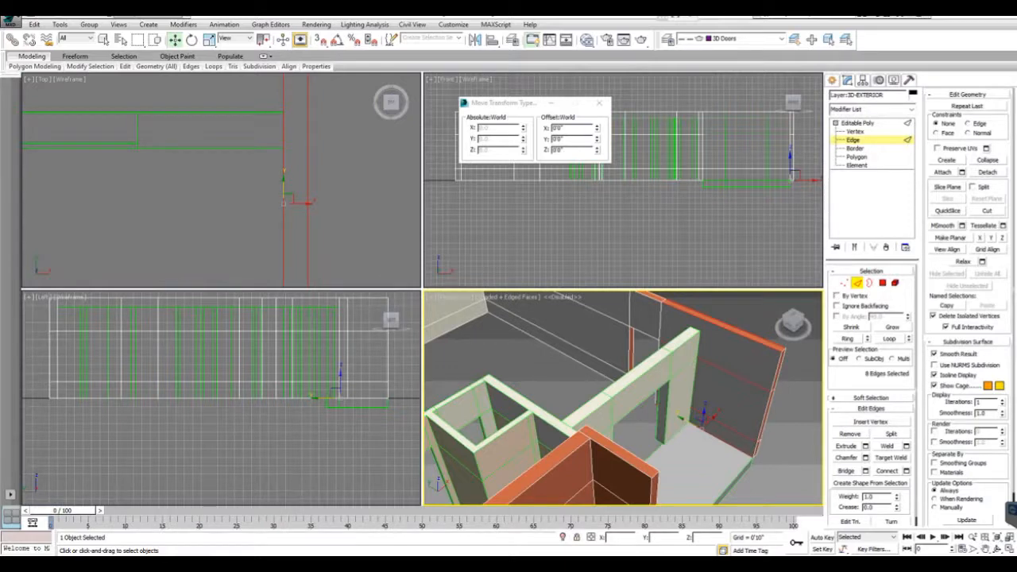
left_click(886, 470)
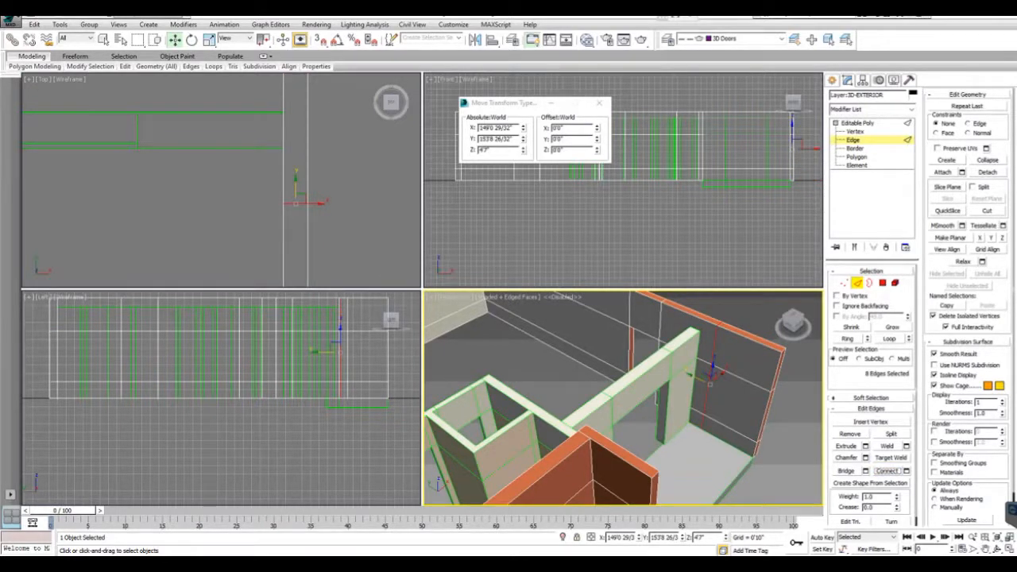
right_click(262, 199)
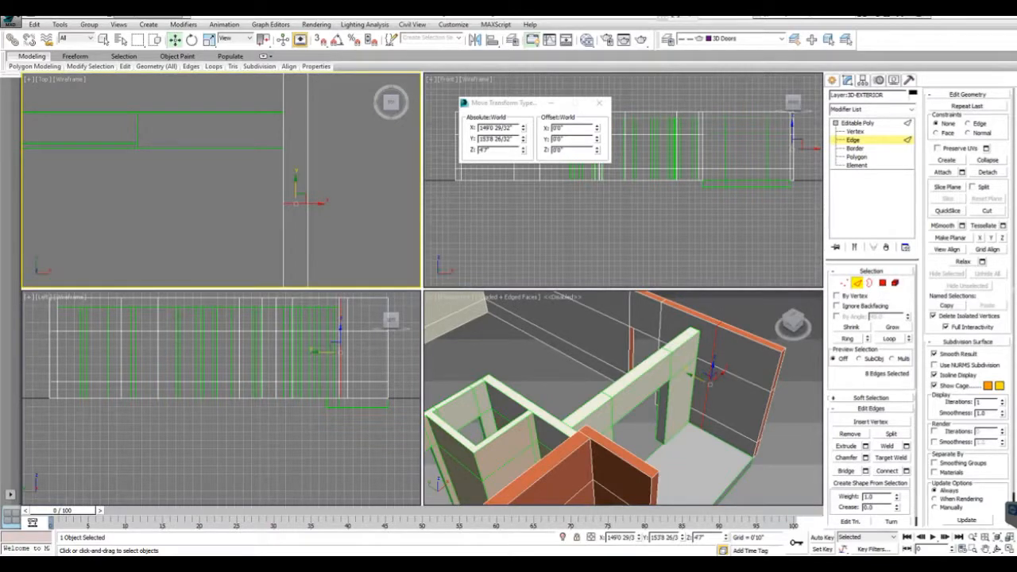
left_click_drag(295, 187, 296, 115)
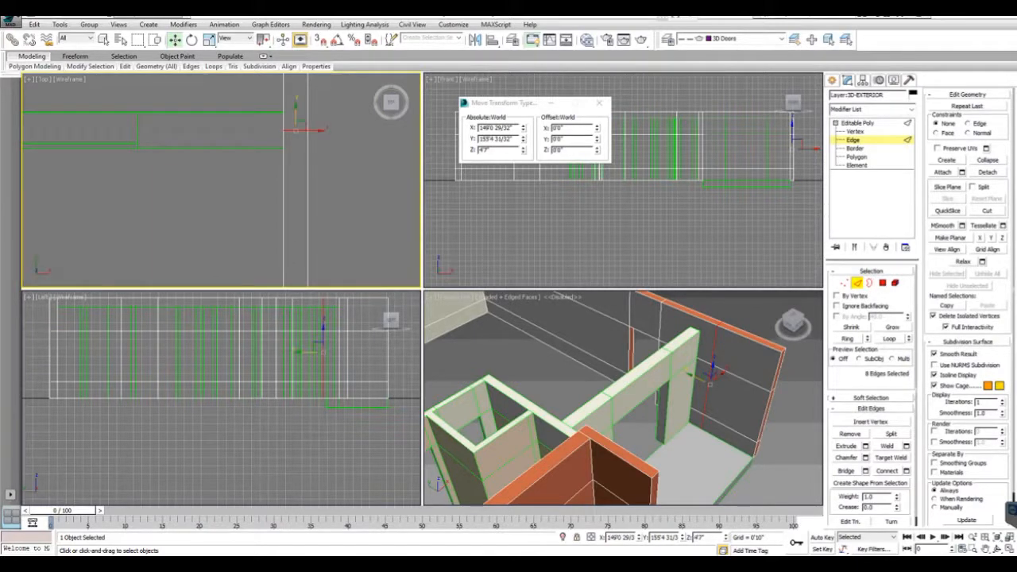
right_click(690, 367)
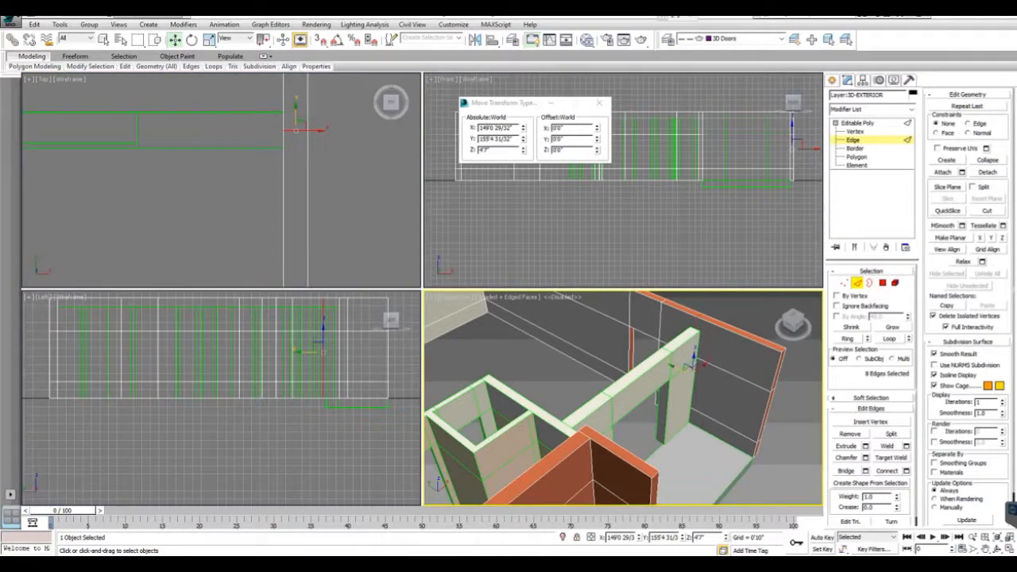
- Switch the exterior walls to polygon editing and hide all other objects
left_click(882, 283)
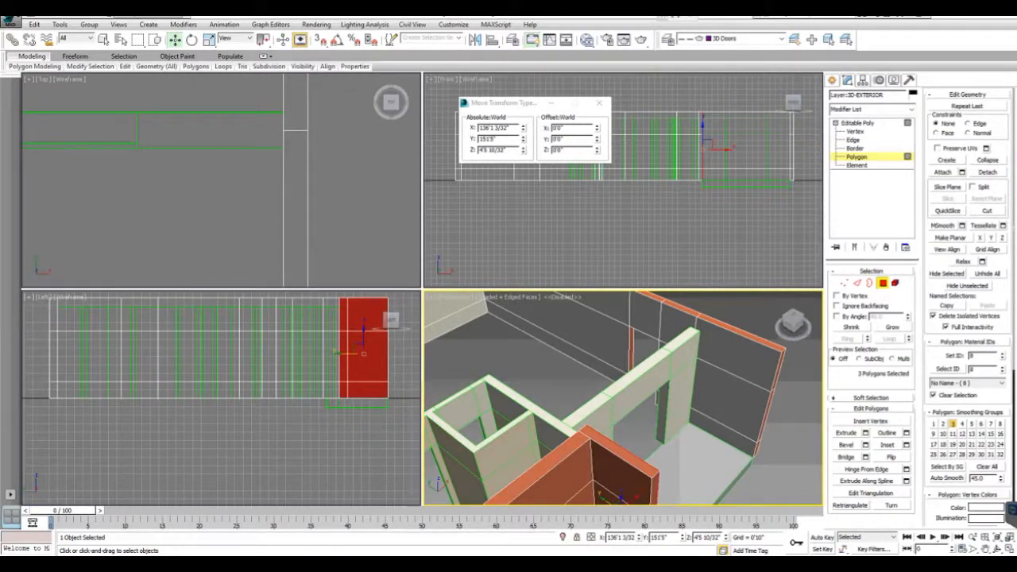
right_click(672, 344)
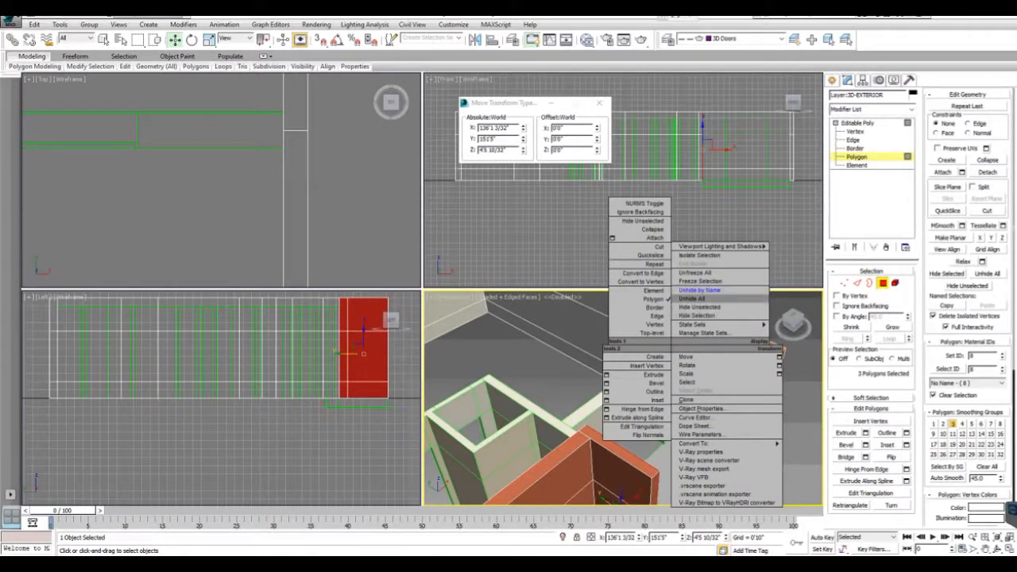
left_click(696, 315)
- Set the material ID to 2 for the middle and lowest inner polygons between the door opening and the new edge loop
left_click(676, 332)
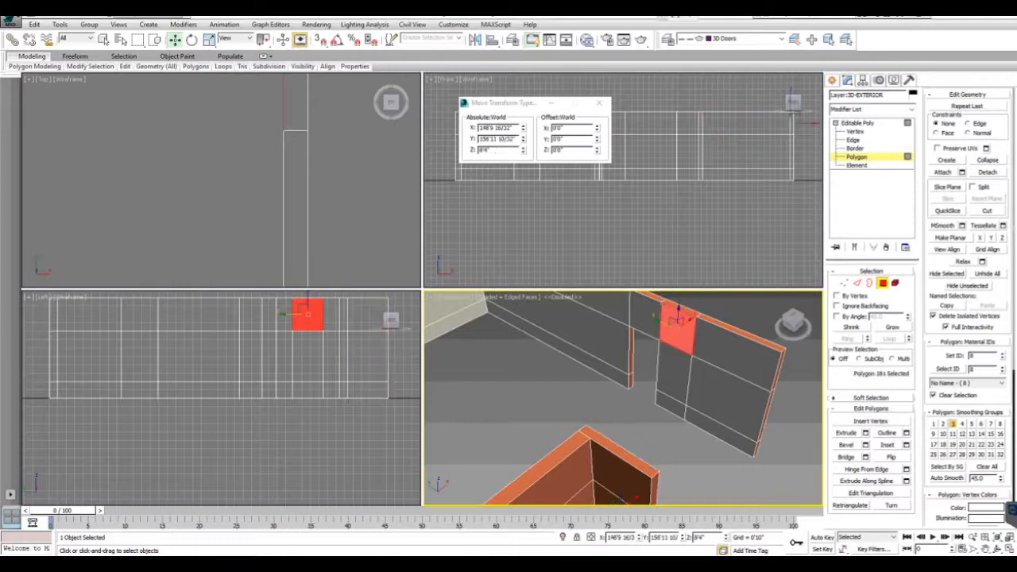
left_click(674, 367)
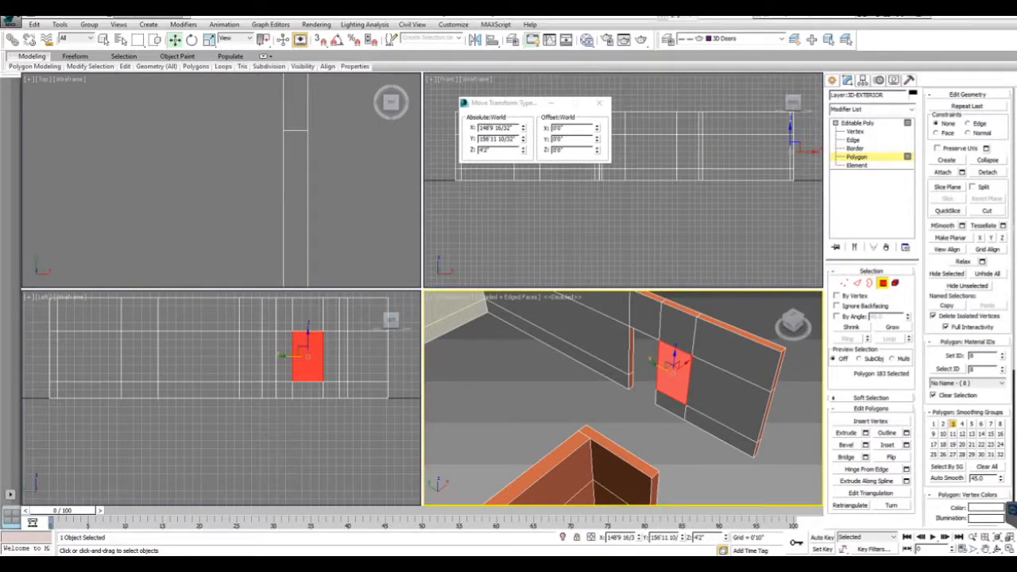
left_click(670, 401)
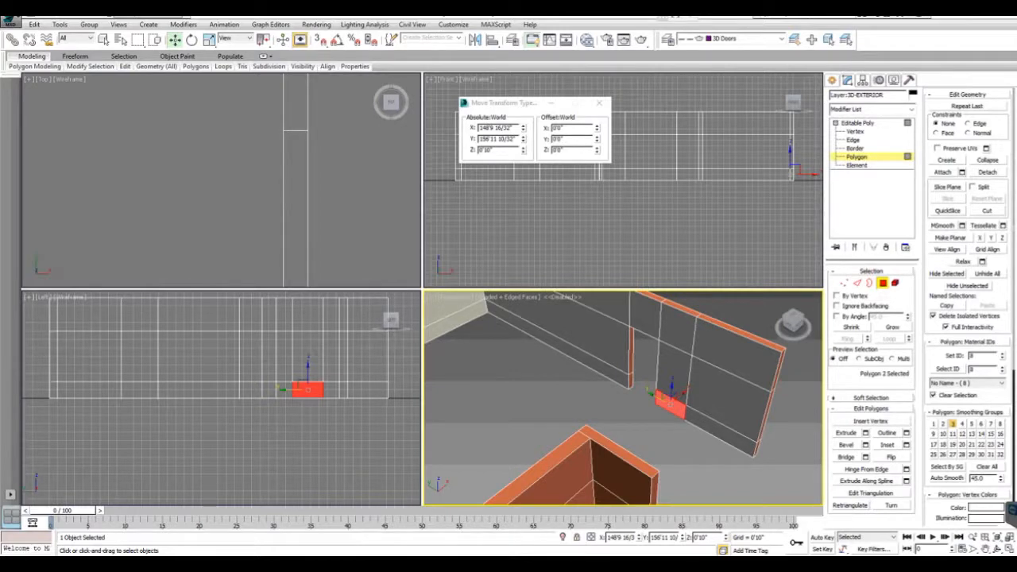
left_click(678, 327)
double_click(973, 355)
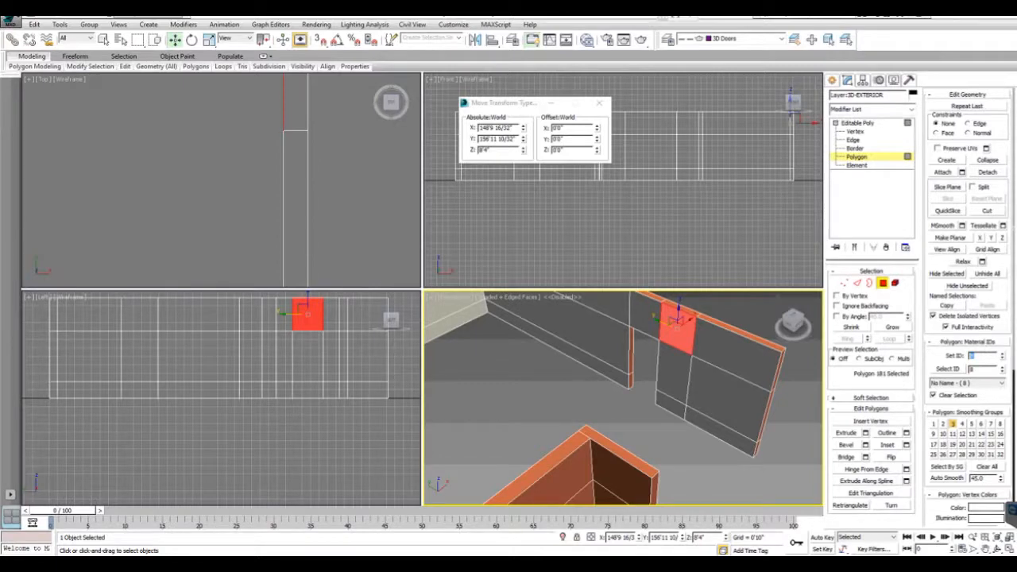
left_click(674, 371)
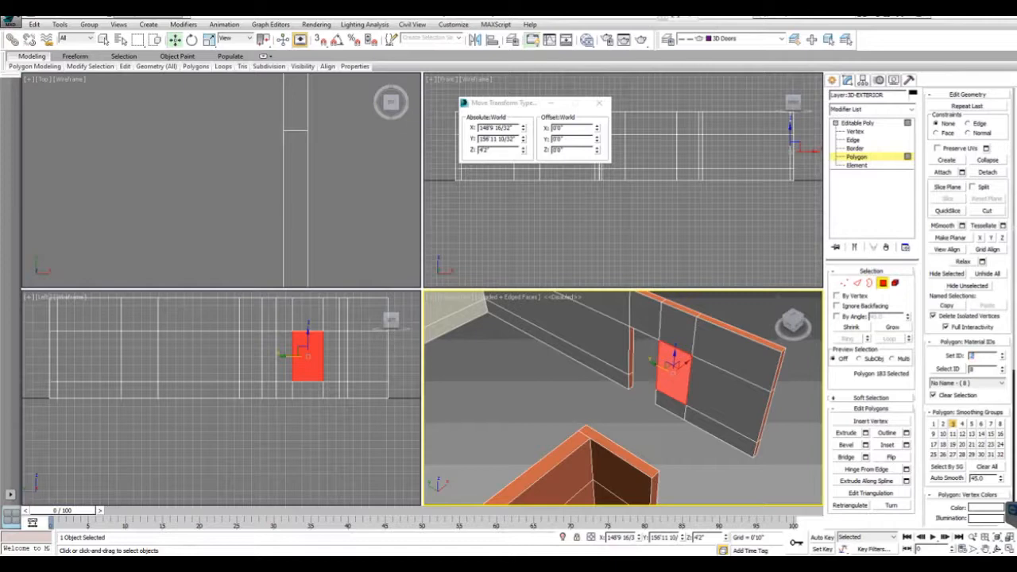
key("Return")
left_click(671, 404)
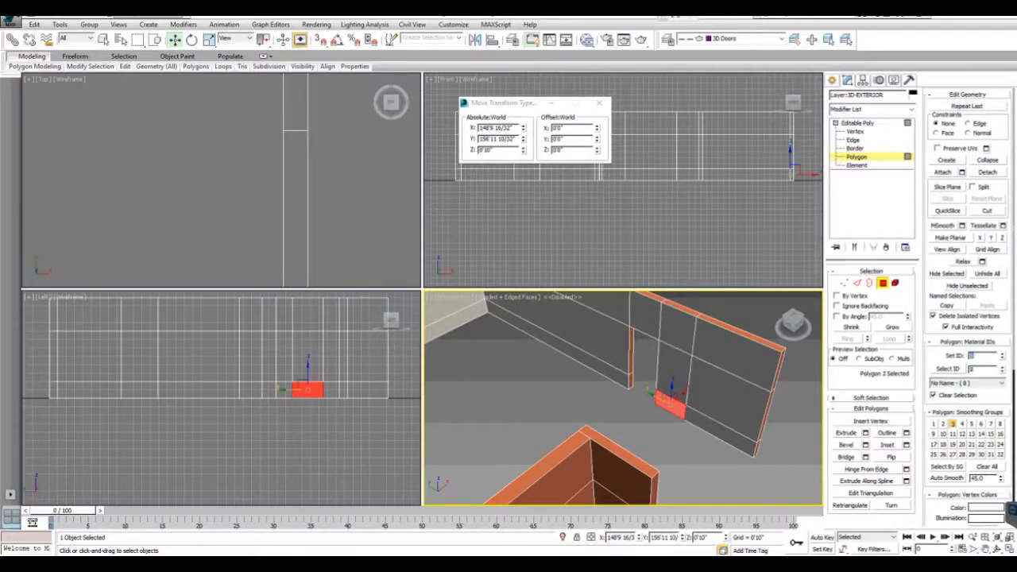
type("3")
key("Return")
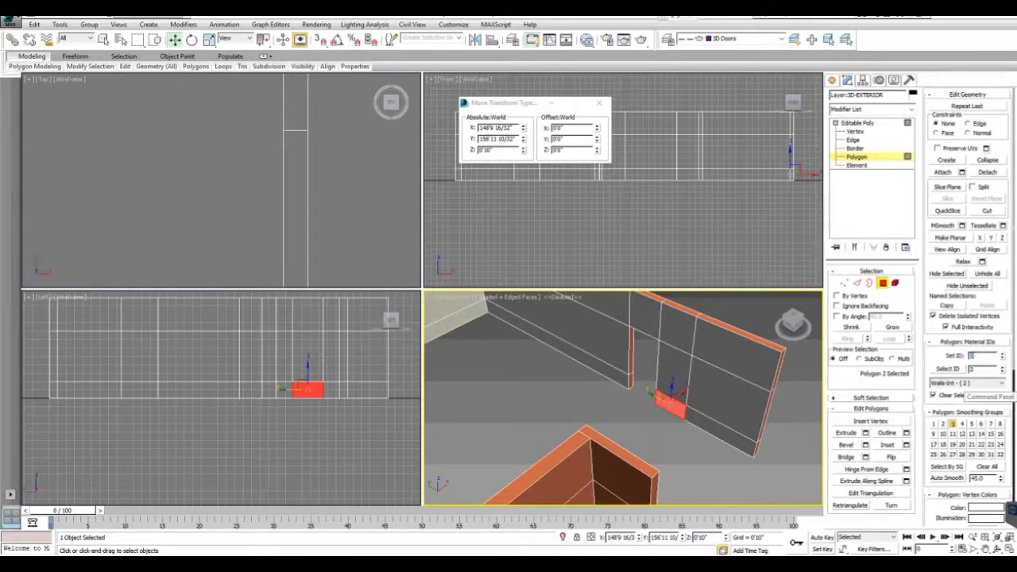
- Set the material ID of the uppermost inner polygon beside the door opening to 2, leave polygon editing, and maximize the perspective view
left_click(677, 332)
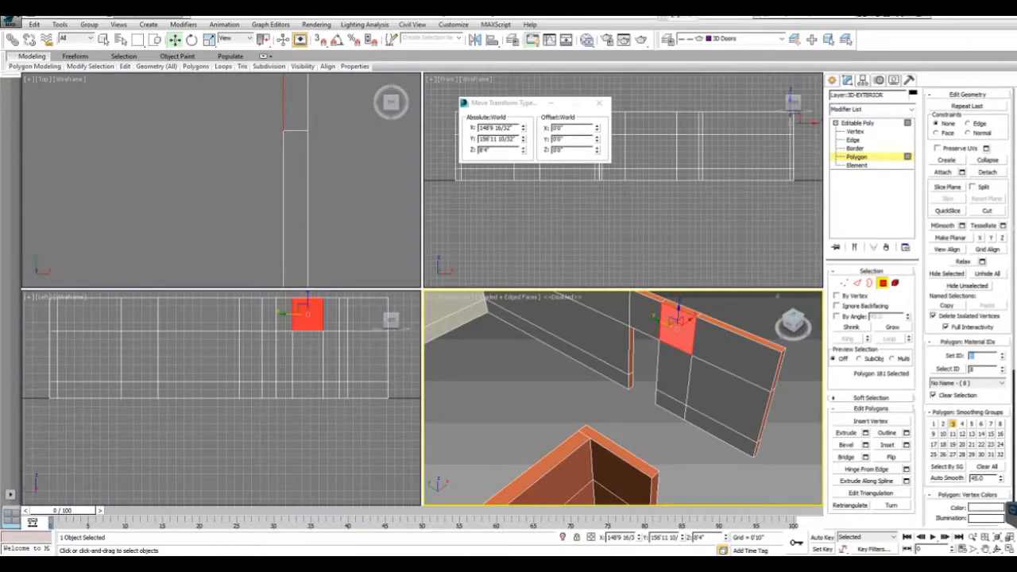
type("3")
key("Return")
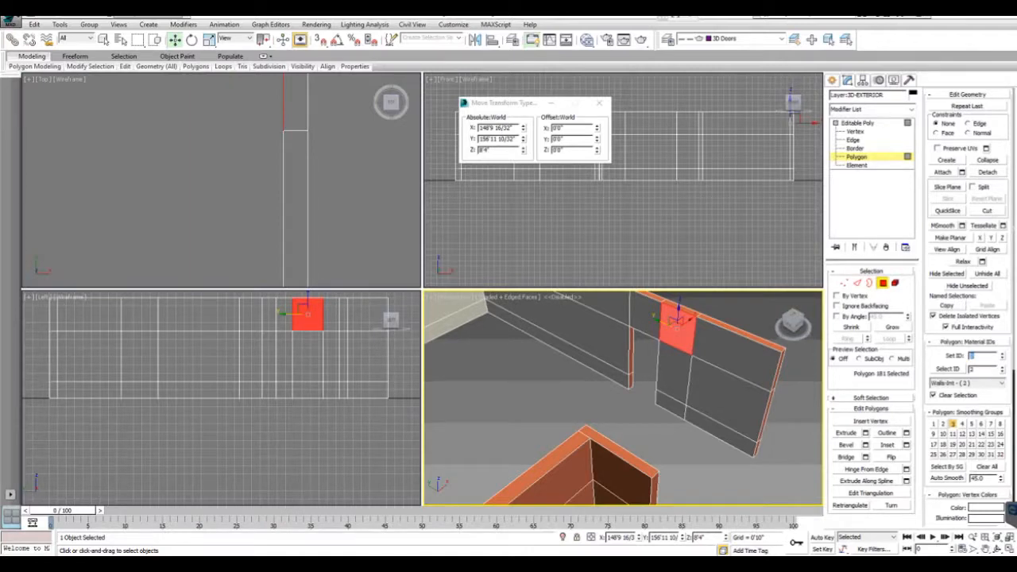
key("4")
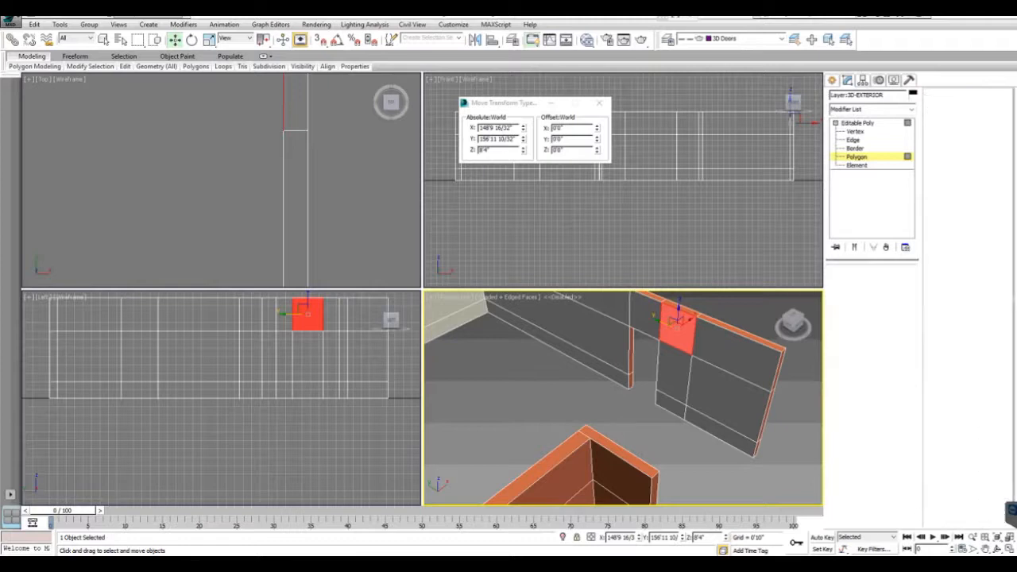
middle_click_drag(619, 429, 538, 333)
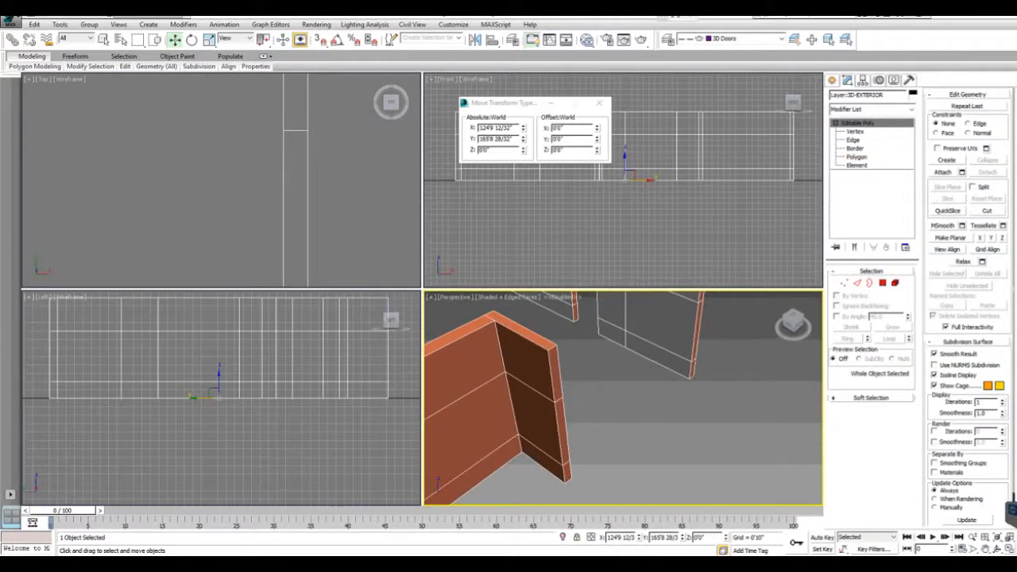
key("alt+w")
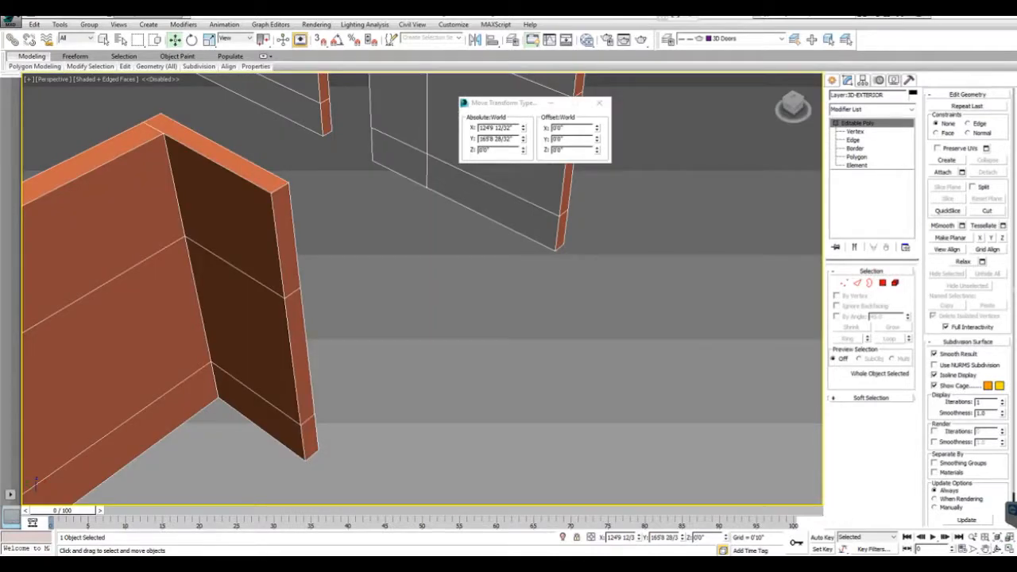
- Check the material IDs of the exterior side wall's inner polygons on both sides of the patio edge loop, then leave polygon editing
left_click(985, 548)
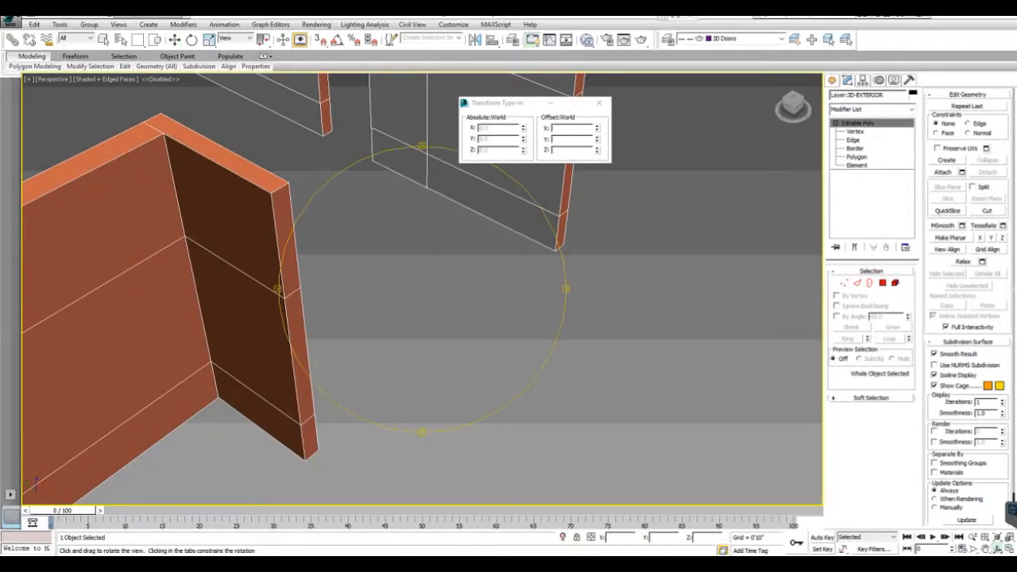
left_click_drag(469, 317, 327, 306)
middle_click_drag(327, 306, 351, 425)
middle_click_drag(350, 294, 429, 421)
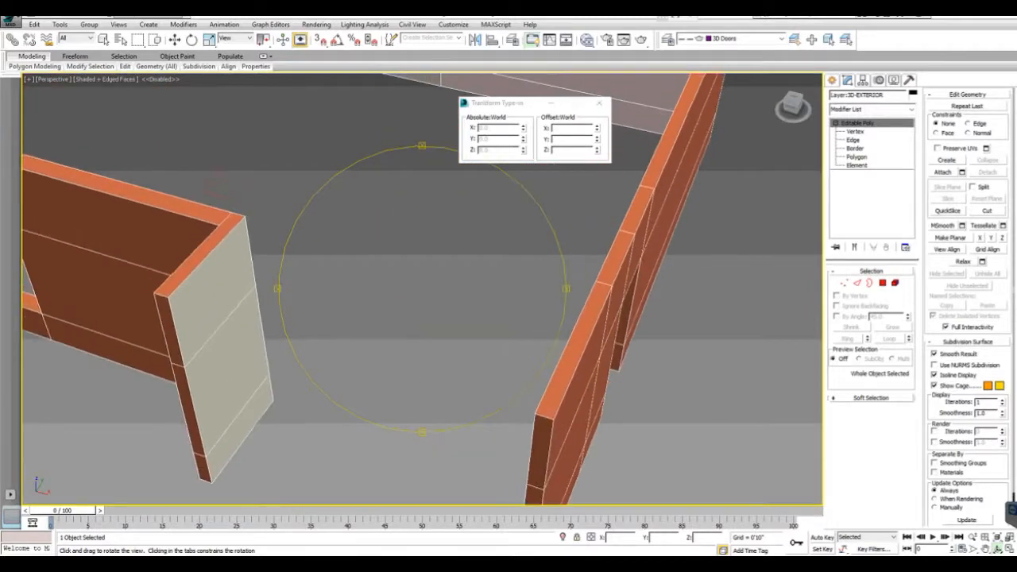
left_click_drag(349, 317, 437, 318)
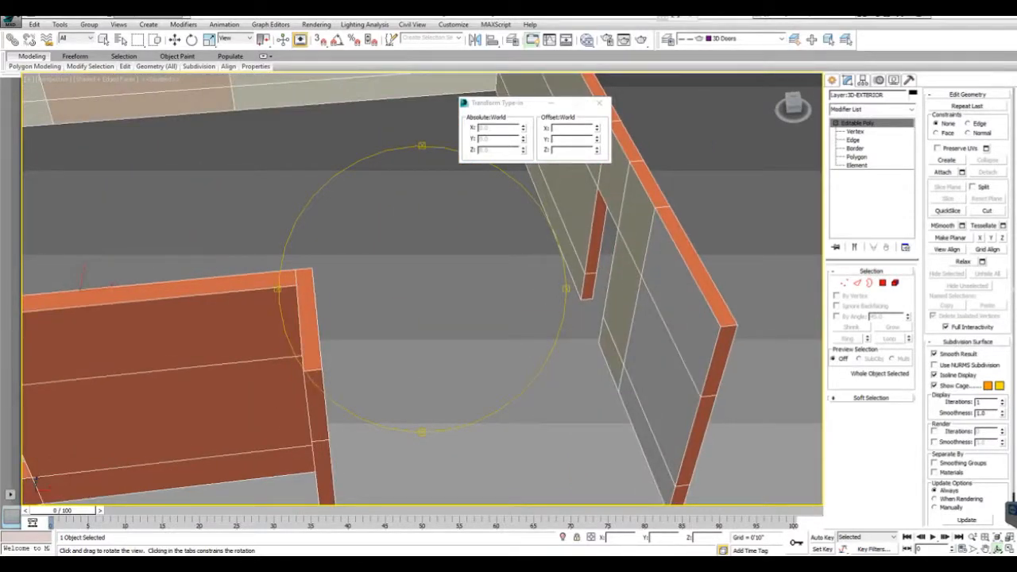
key("w")
middle_click_drag(320, 386, 375, 362)
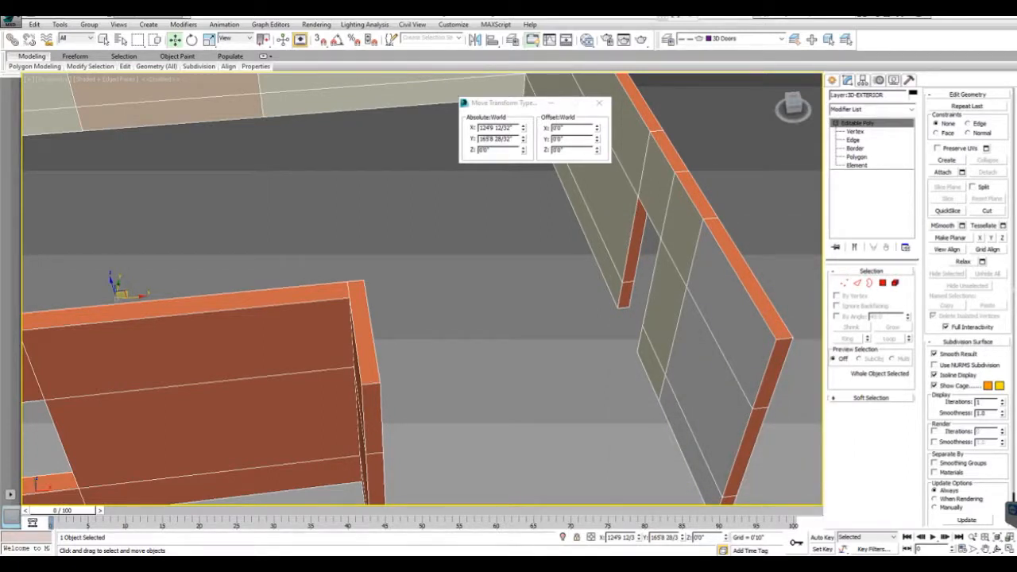
key("4")
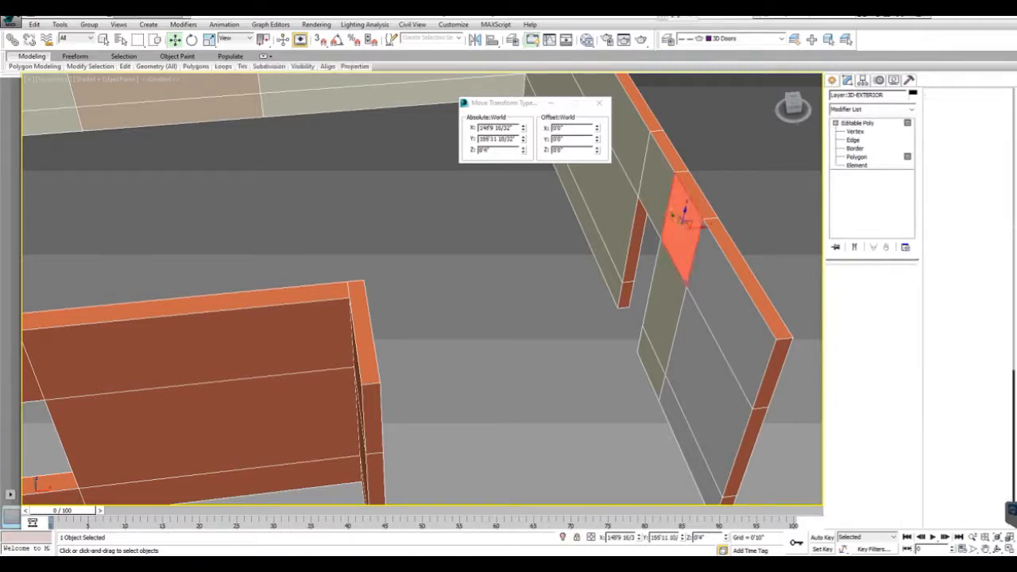
left_click(731, 305)
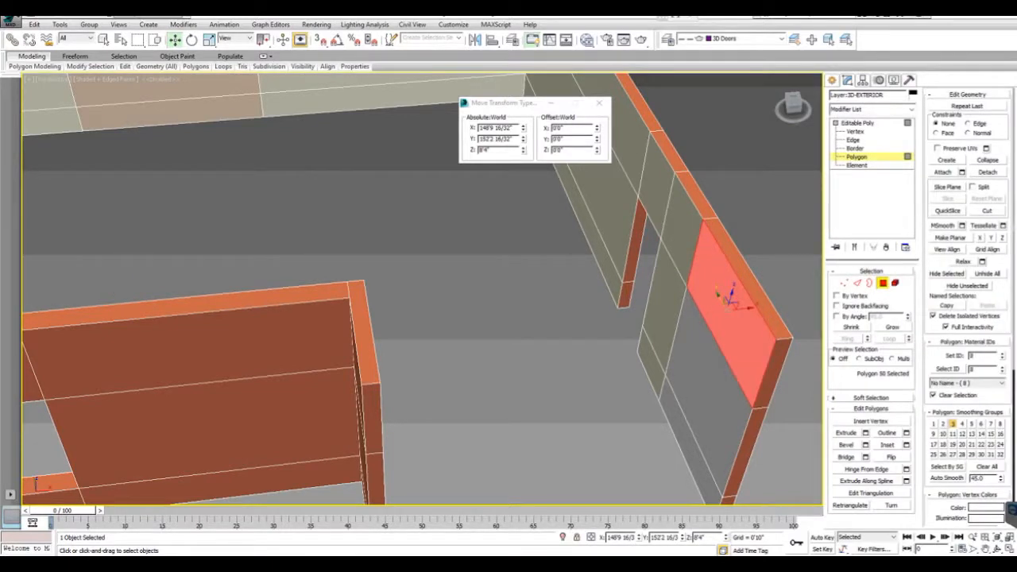
left_click(703, 370)
left_click(689, 439)
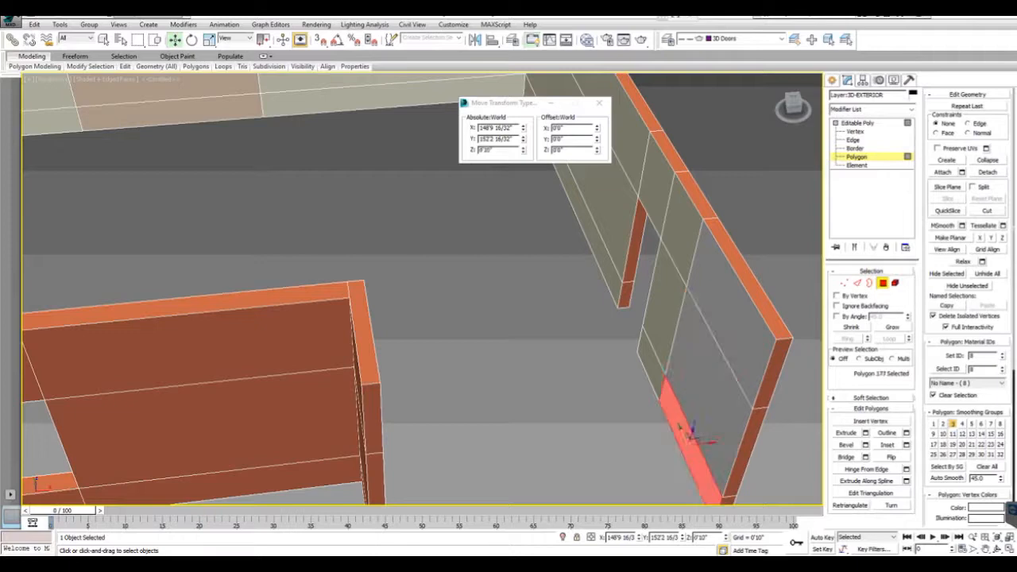
left_click(682, 228)
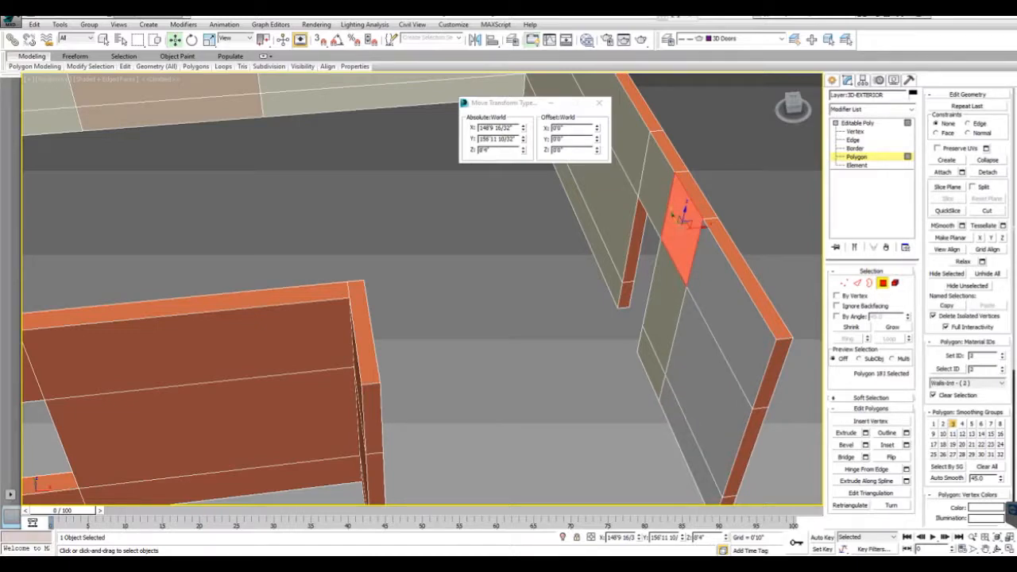
left_click(666, 302)
left_click(648, 357)
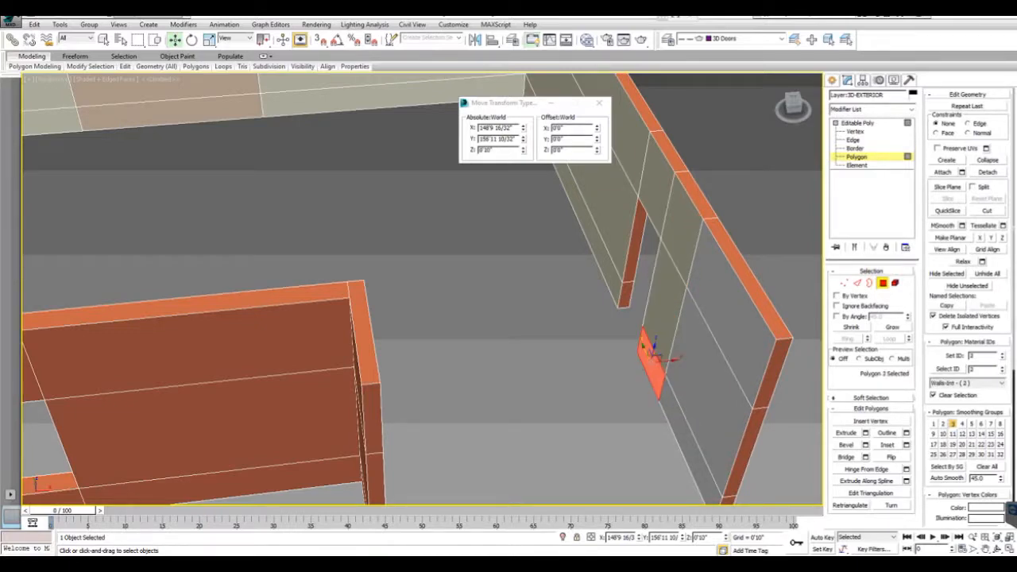
left_click(655, 183)
left_click(614, 119)
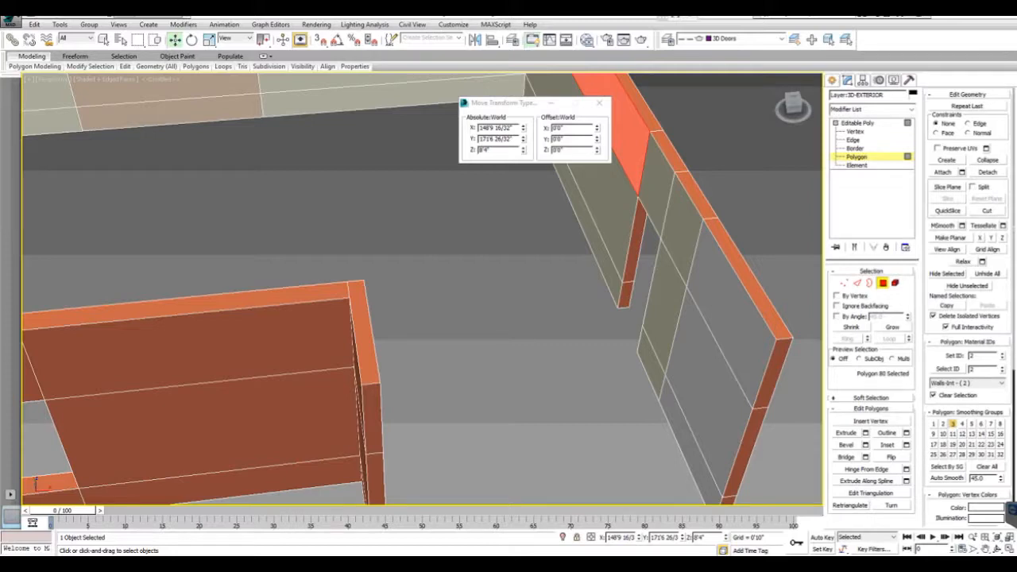
key("4")
- Unhide the Layer:3D-INTERIOR walls by name and switch them to polygon editing
right_click(541, 245)
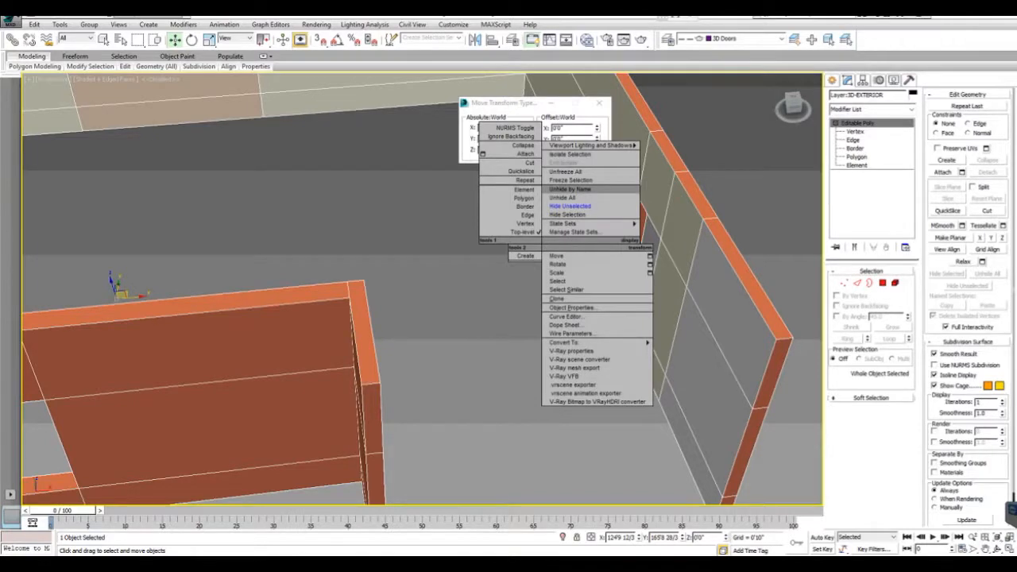
left_click(570, 189)
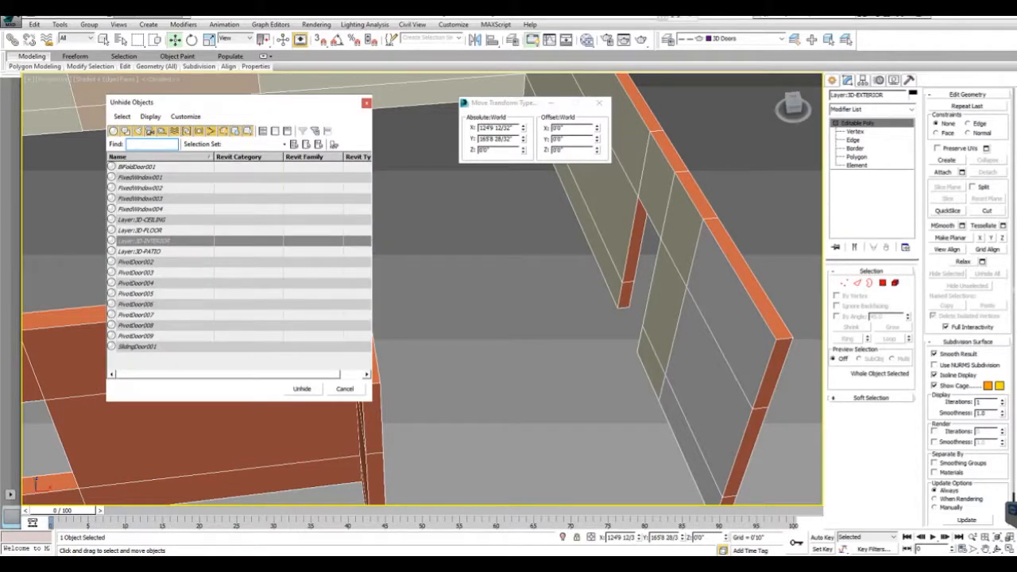
double_click(144, 241)
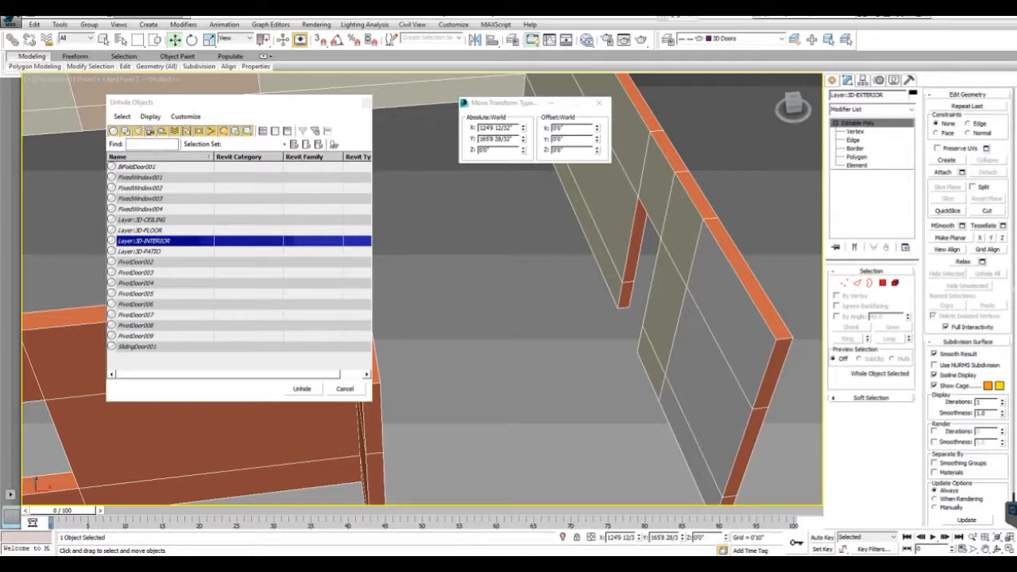
middle_click_drag(541, 318, 422, 274)
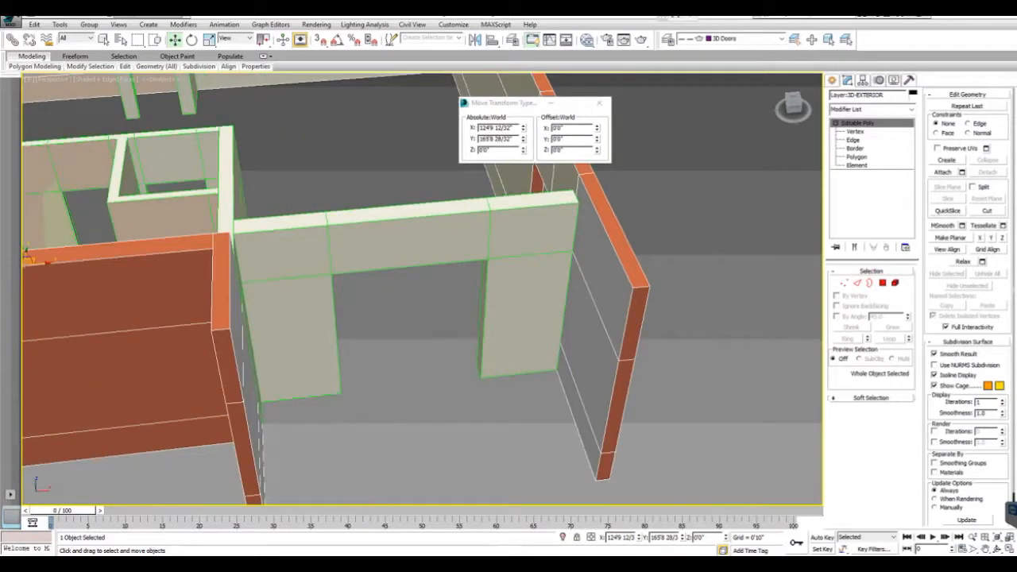
left_click(413, 239)
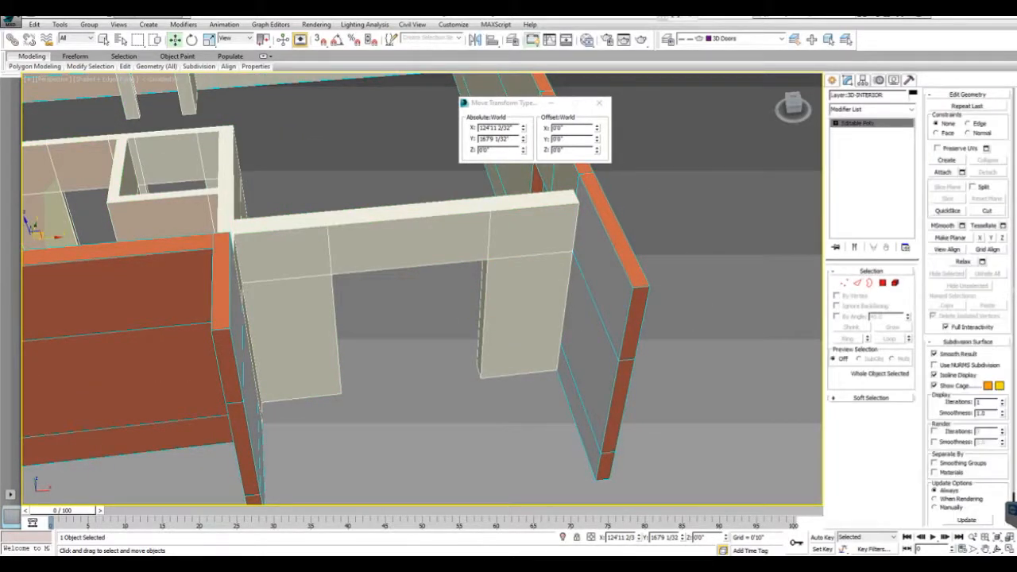
key("4")
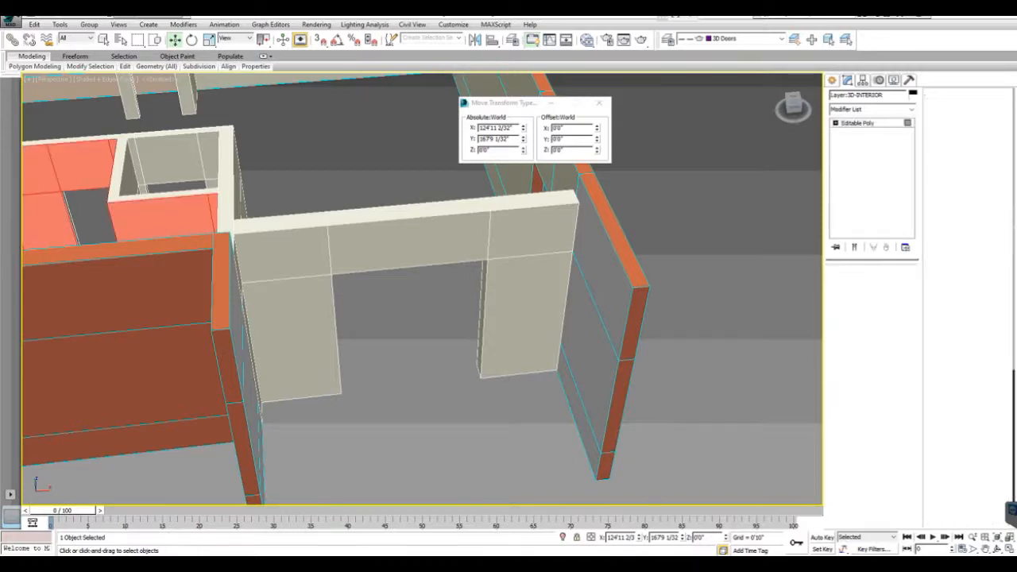
- Set the material ID to 8 for the patio-facing interior wall's upper polygon left of the opening
left_click(527, 216)
left_click(520, 302)
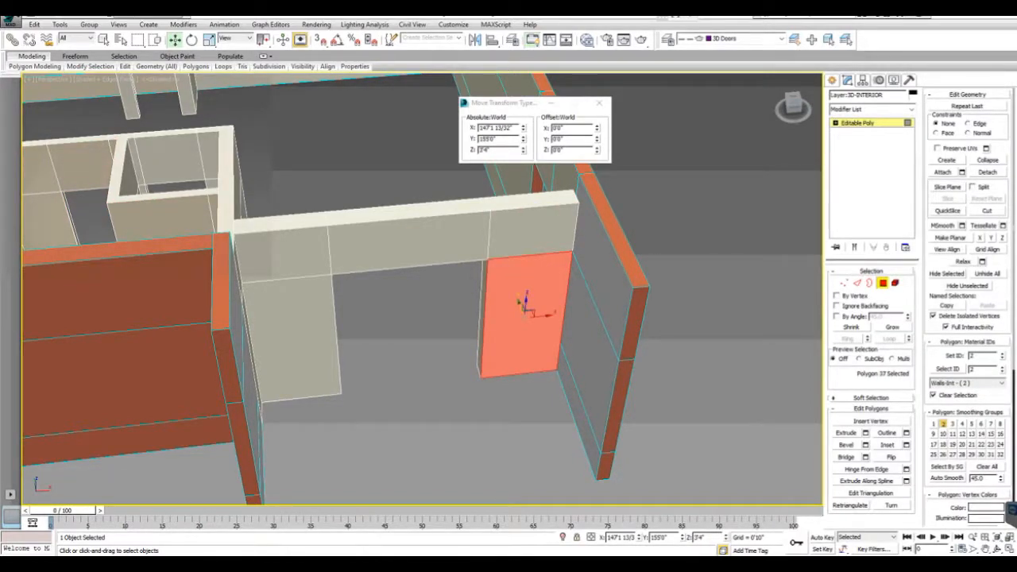
left_click(409, 226)
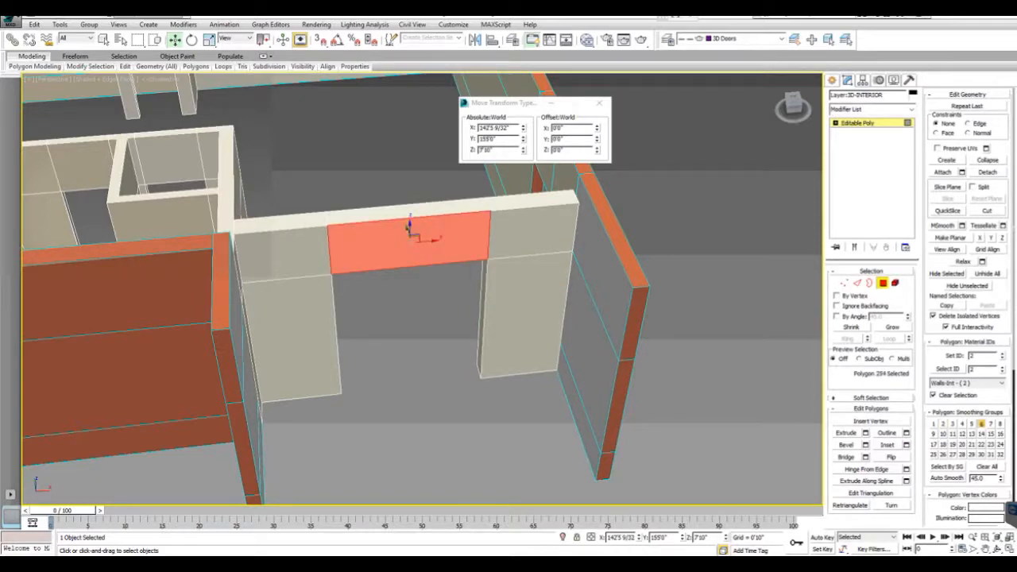
left_click(282, 246)
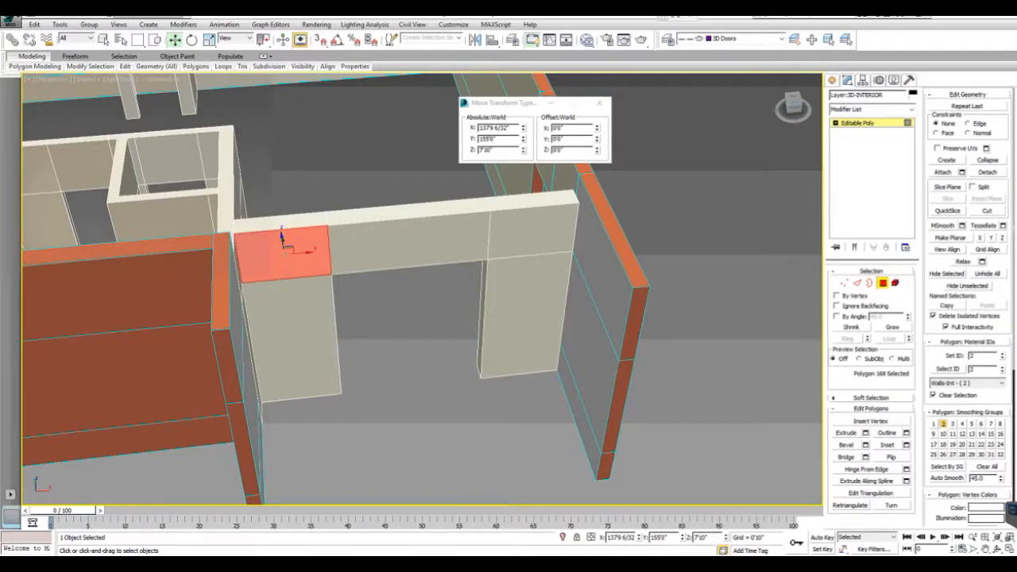
left_click(290, 317)
left_click(280, 238)
double_click(973, 356)
type("8")
key("Return")
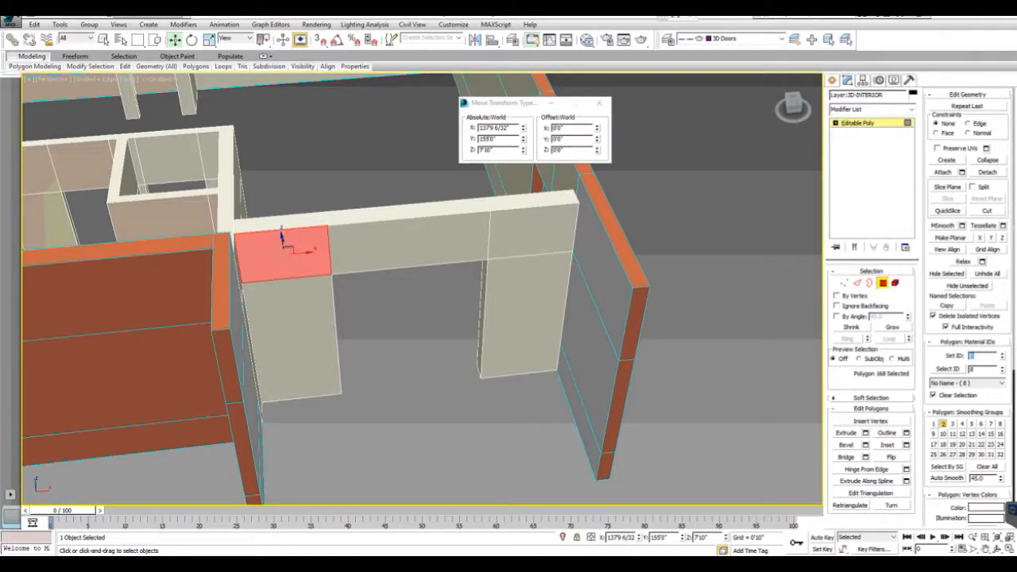
- Set the material ID to 8 for the patio-facing wall's lower polygon left of the opening
left_click(294, 325)
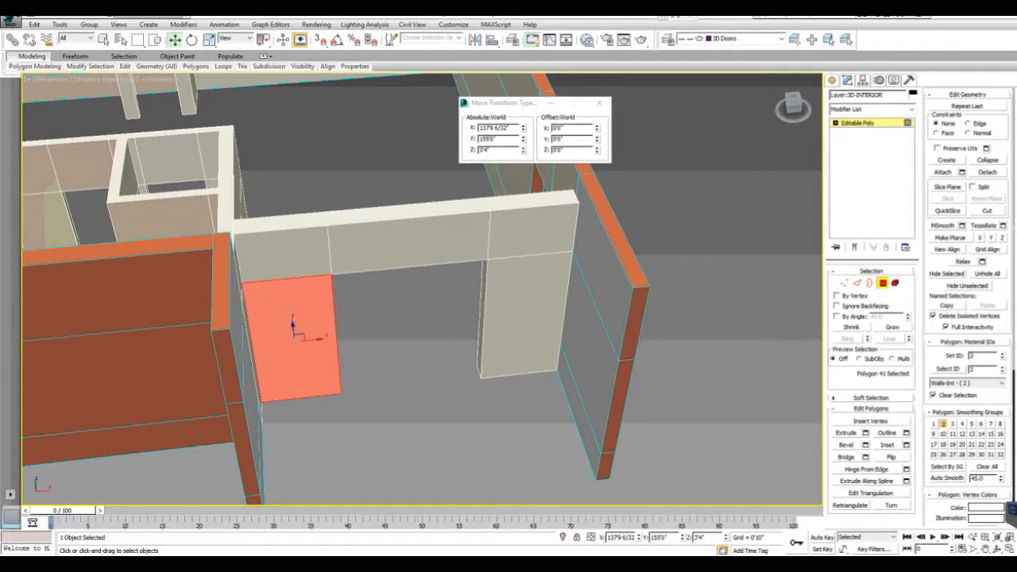
left_click(1002, 354)
left_click(1002, 354)
left_click(1001, 354)
left_click(1001, 354)
left_click(1002, 354)
left_click(1002, 353)
- Set the material ID to 8 for the patio-facing polygon directly above the opening
left_click(409, 232)
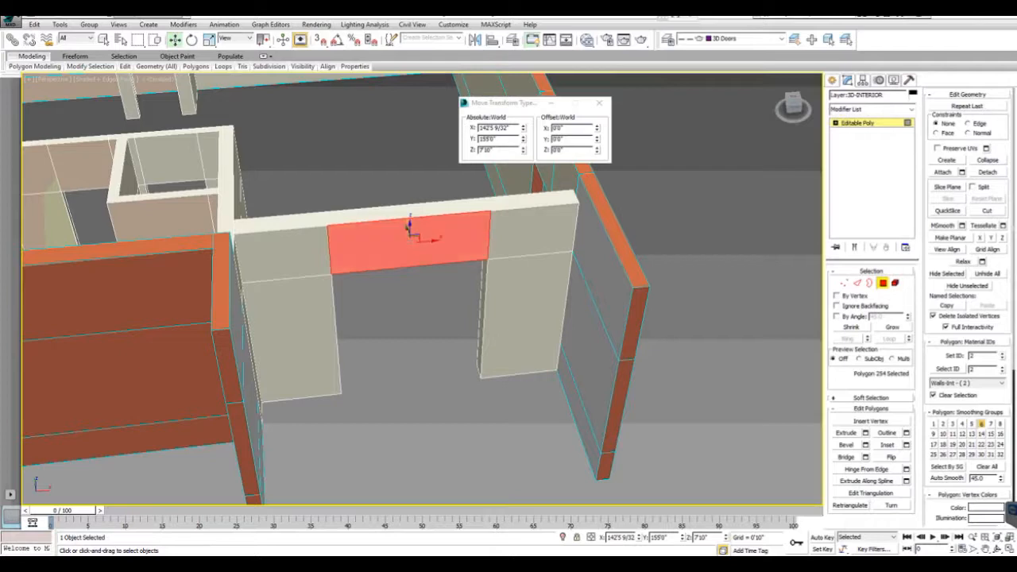
left_click(1002, 354)
left_click(1002, 353)
left_click(1001, 354)
left_click(1001, 353)
left_click(1002, 353)
left_click(1001, 354)
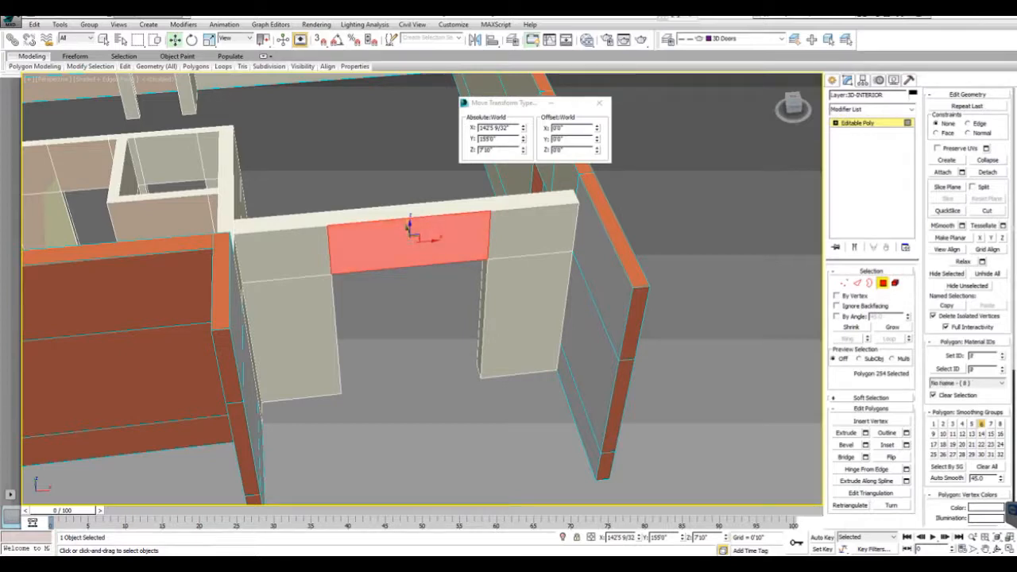
- Set the material ID to 8 for the patio-facing wall's upper polygon right of the opening
left_click(530, 226)
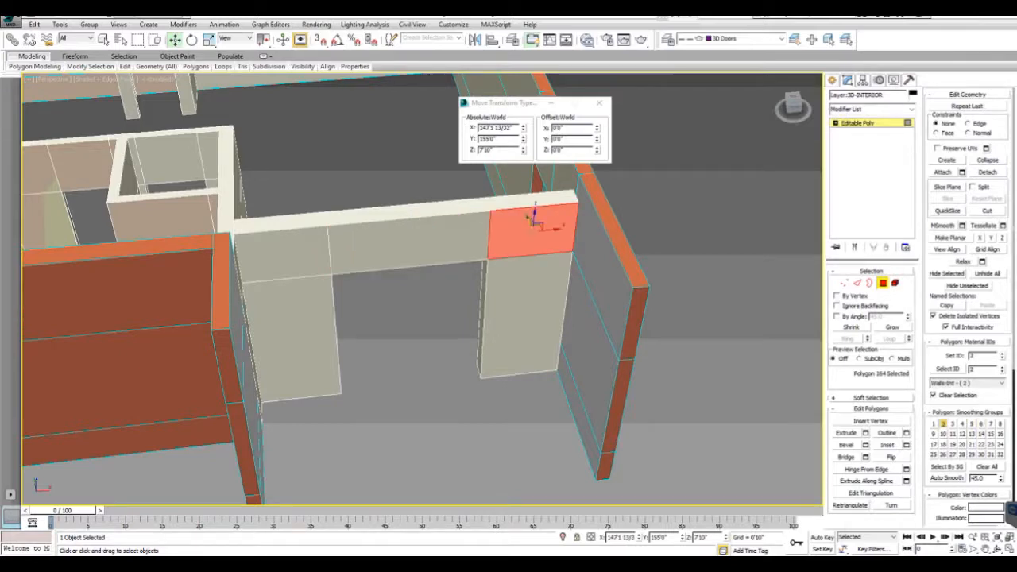
left_click(1002, 354)
left_click(1002, 354)
left_click(1002, 354)
left_click(1002, 354)
left_click(1002, 354)
left_click(1002, 353)
- Set the material ID to 8 for the patio-facing wall's lower polygon right of the opening, then leave polygon editing
left_click(521, 304)
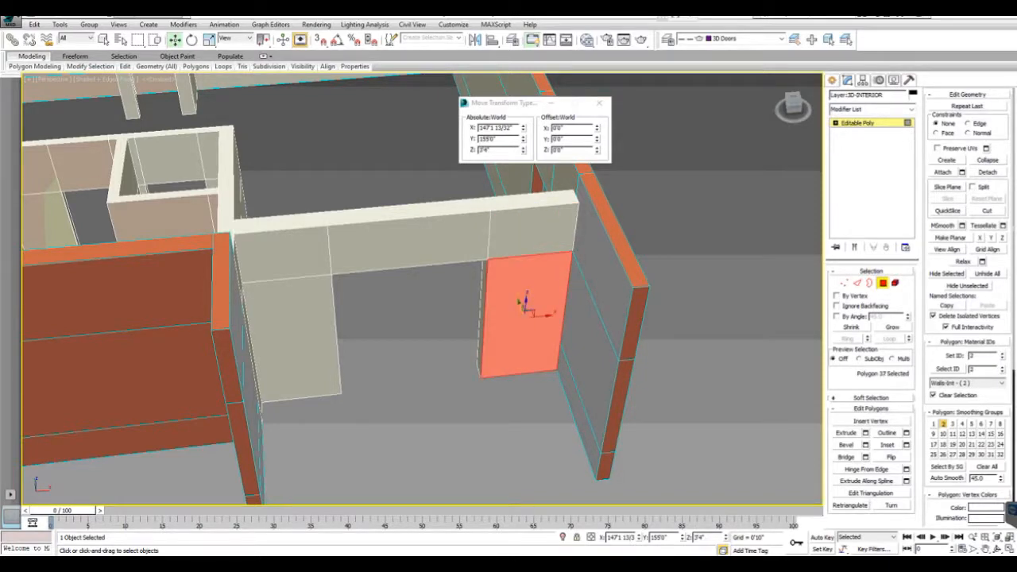
left_click(1002, 354)
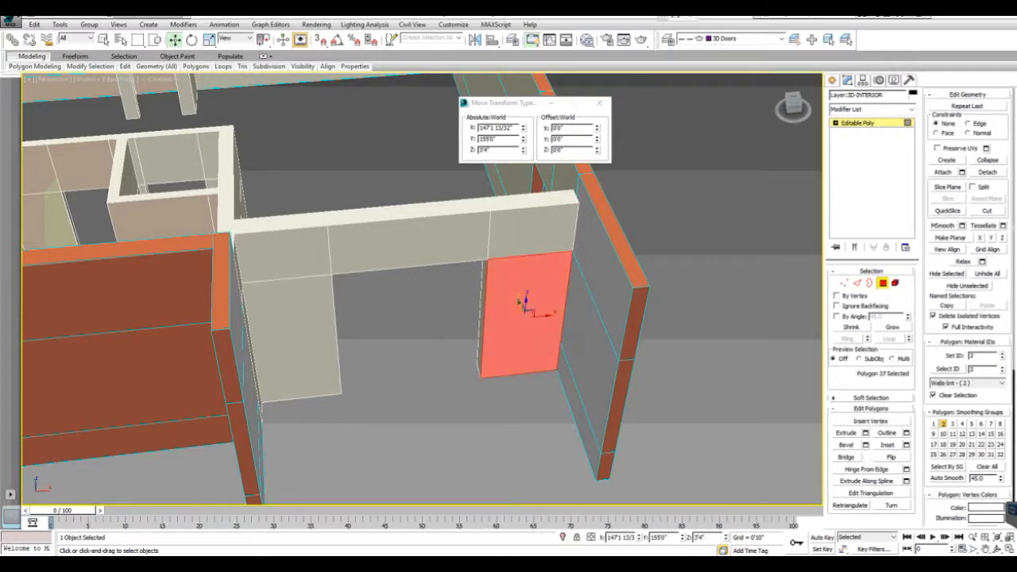
left_click(1002, 353)
left_click(1002, 354)
left_click(1002, 353)
left_click(1001, 353)
left_click(1001, 354)
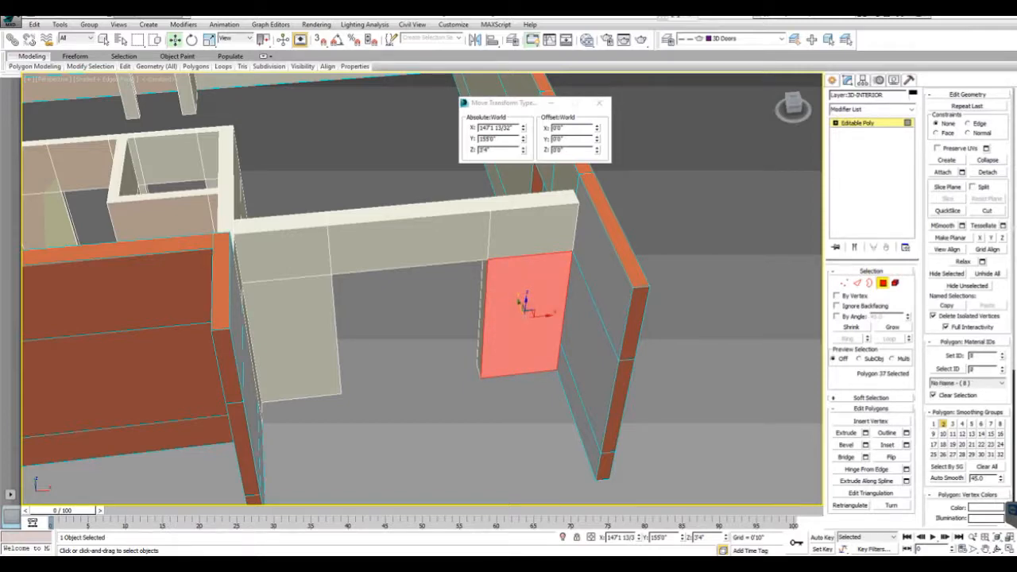
key("4")
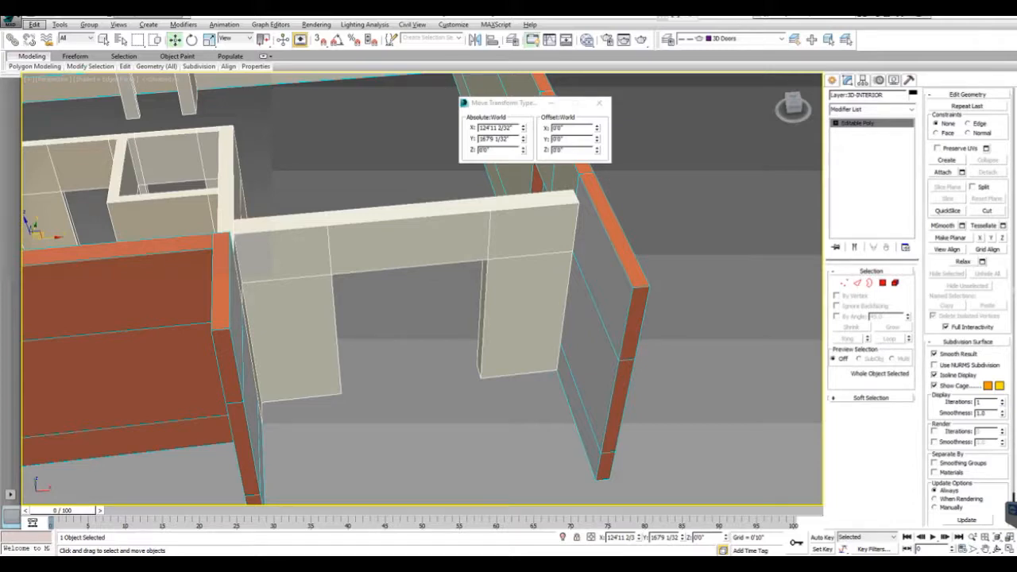
- Examine the patio walls and the interior wall colors from several angles around the apartment
scroll(637, 357, "up", 3)
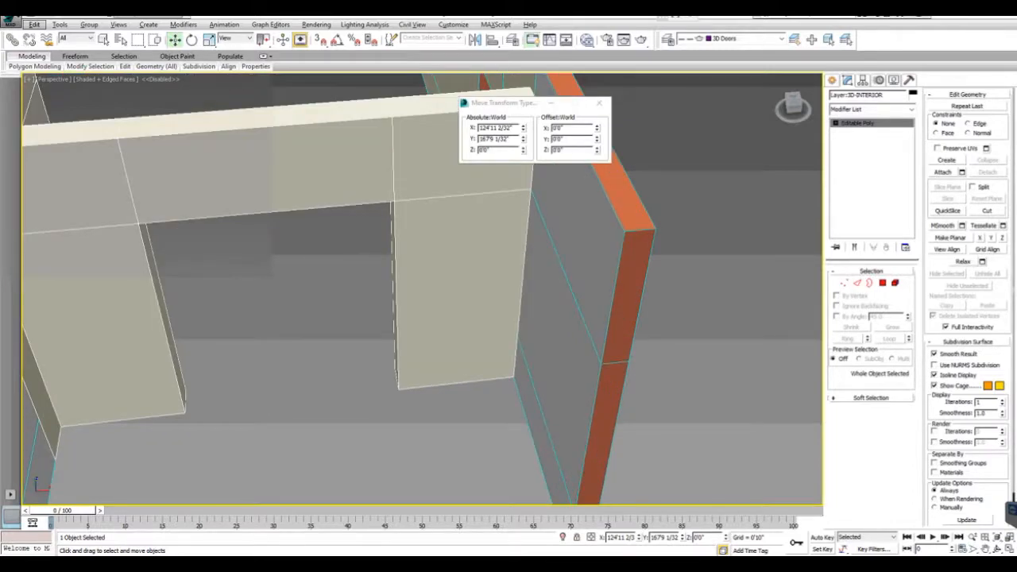
scroll(421, 289, "down", 6)
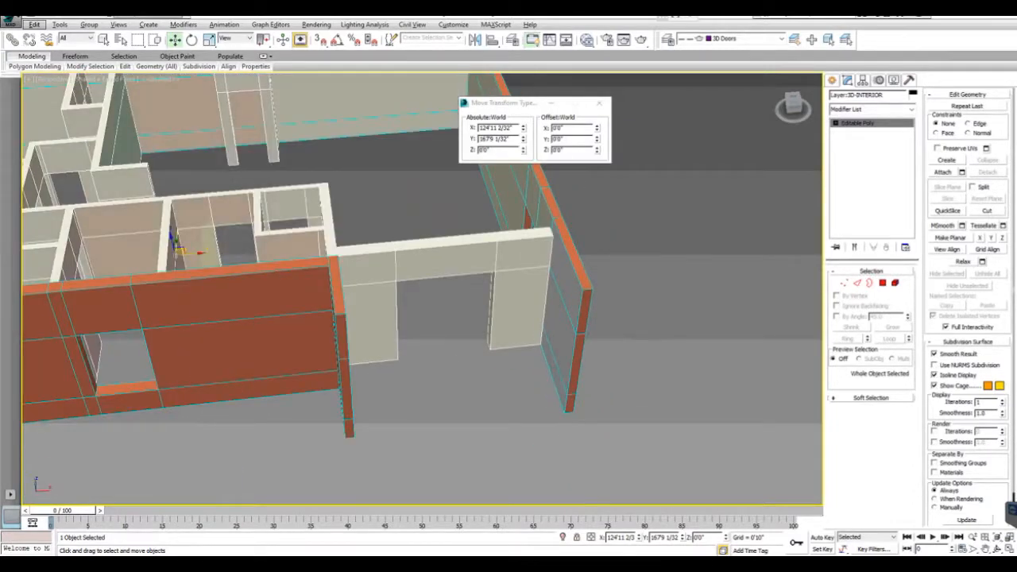
middle_click_drag(317, 294, 357, 391)
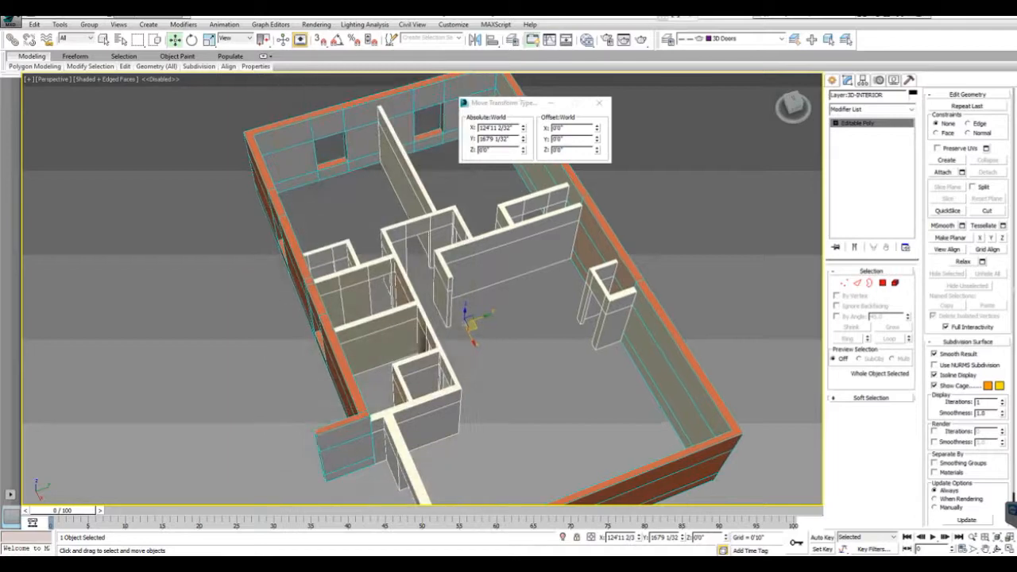
middle_click_drag(465, 321, 460, 290)
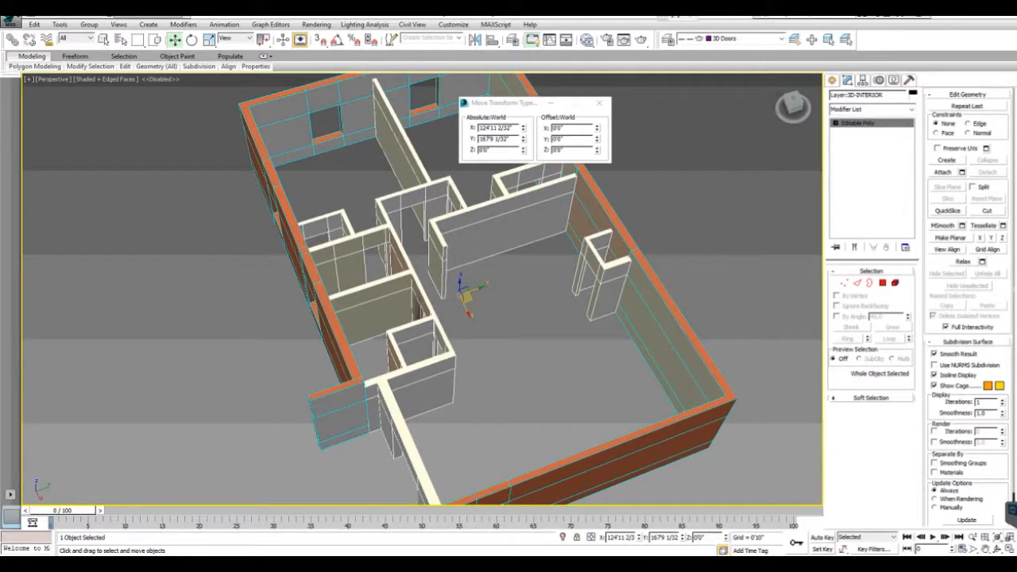
left_click(998, 548)
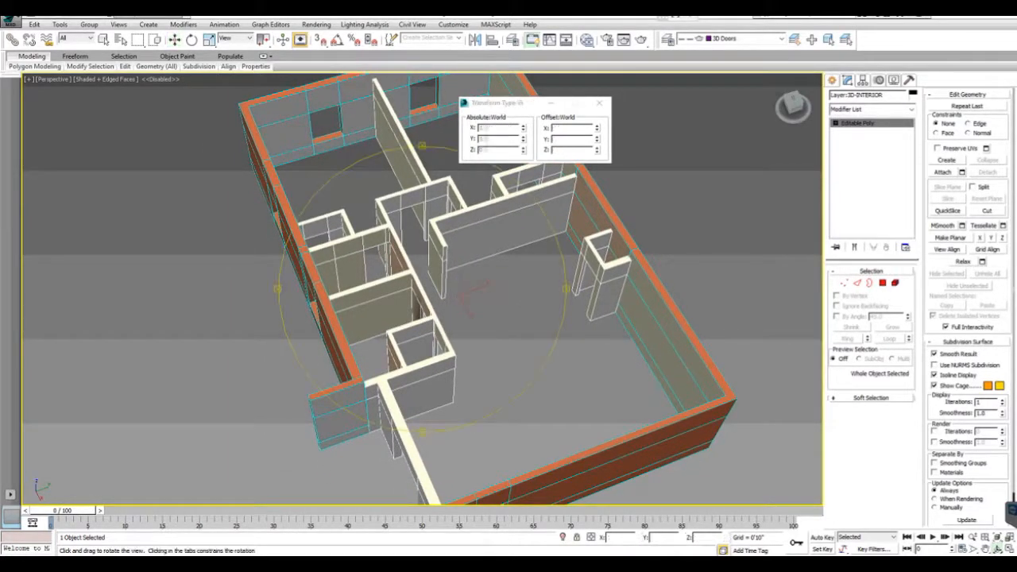
left_click_drag(448, 341, 524, 290)
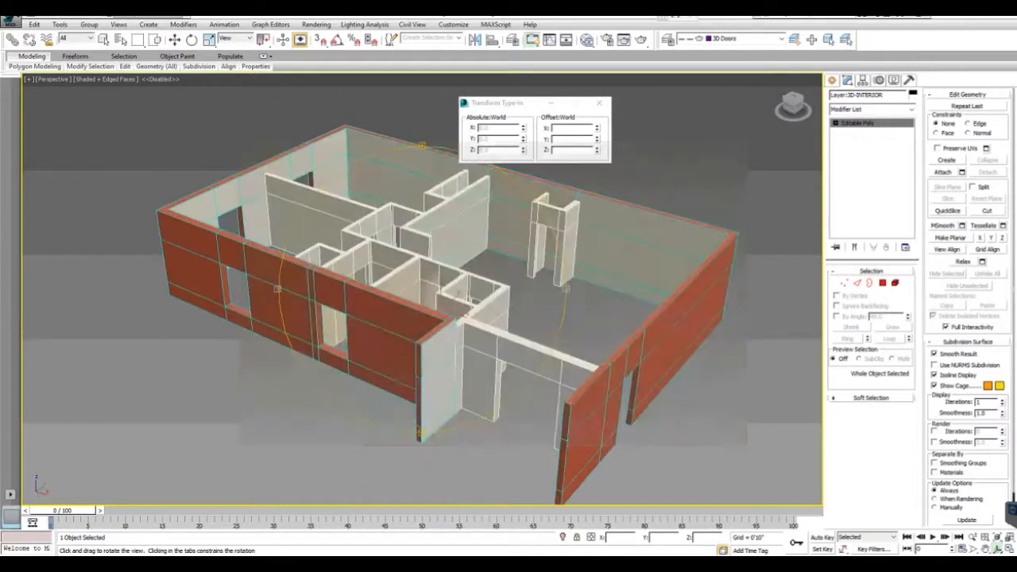
scroll(449, 250, "up", 4)
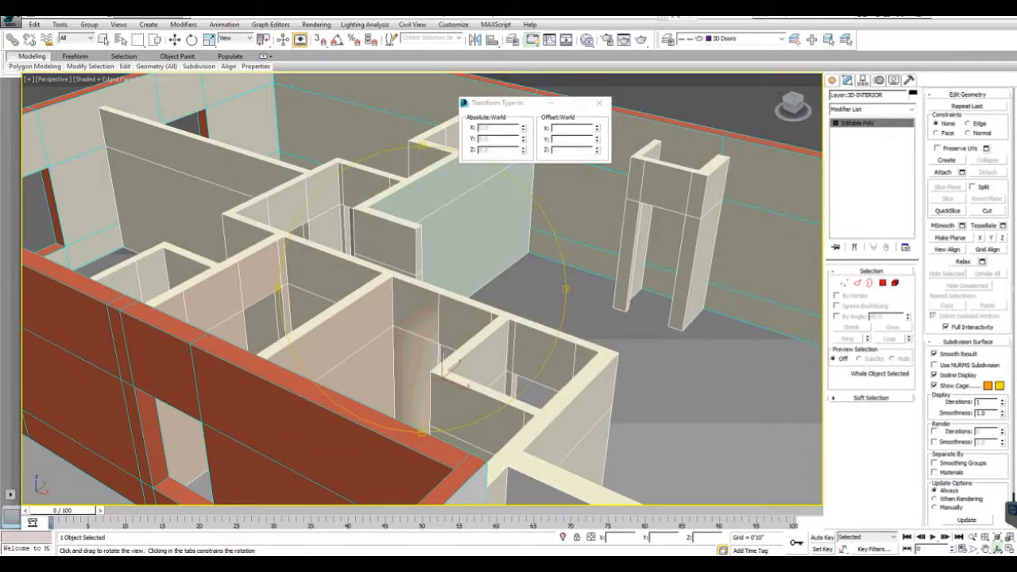
left_click_drag(513, 306, 465, 291)
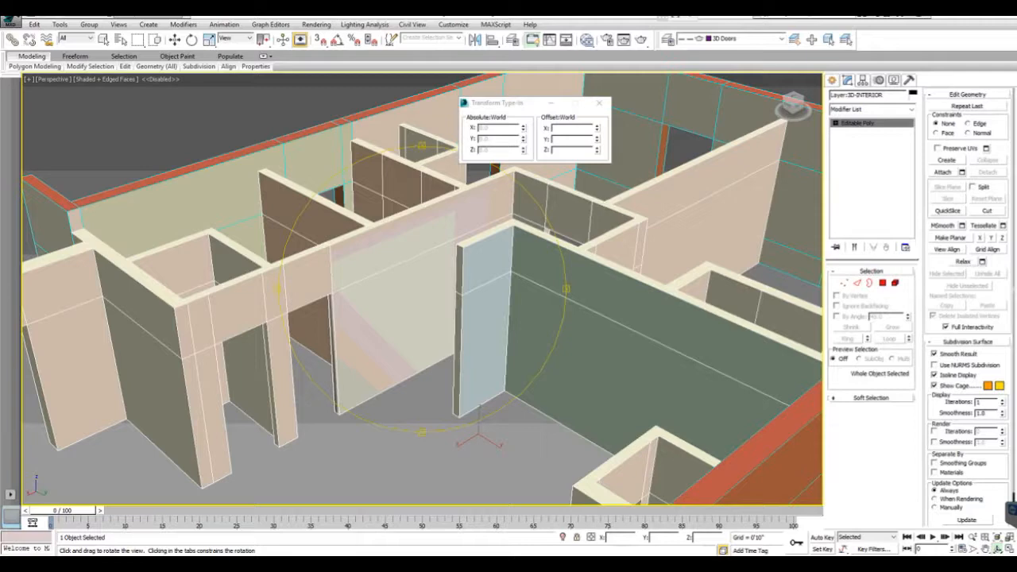
key("w")
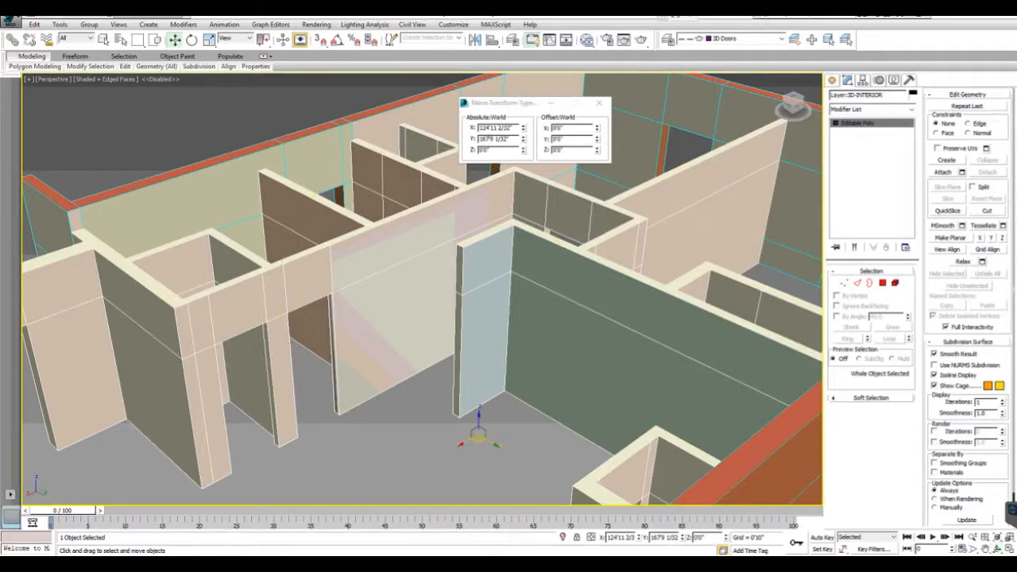